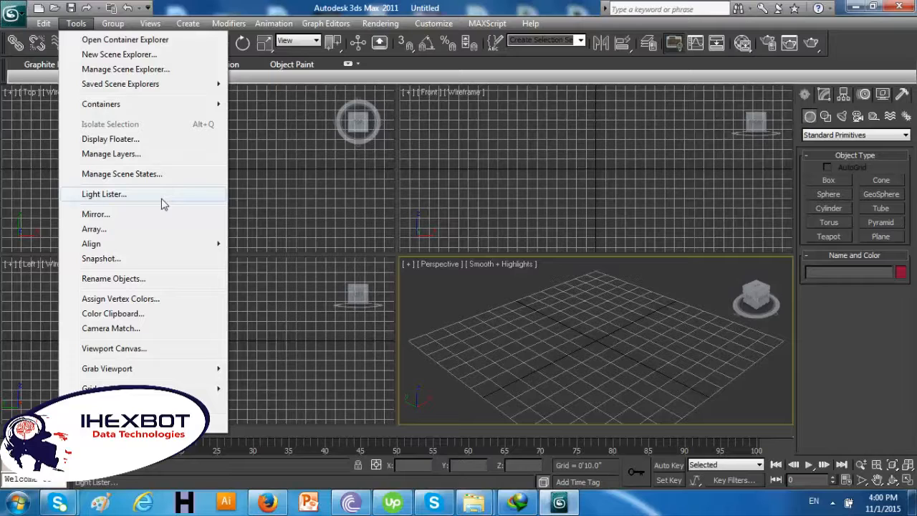
Create a tall box column in the Perspective view, about 1' long, 11" wide and 6'11" high
left_click(837, 194)
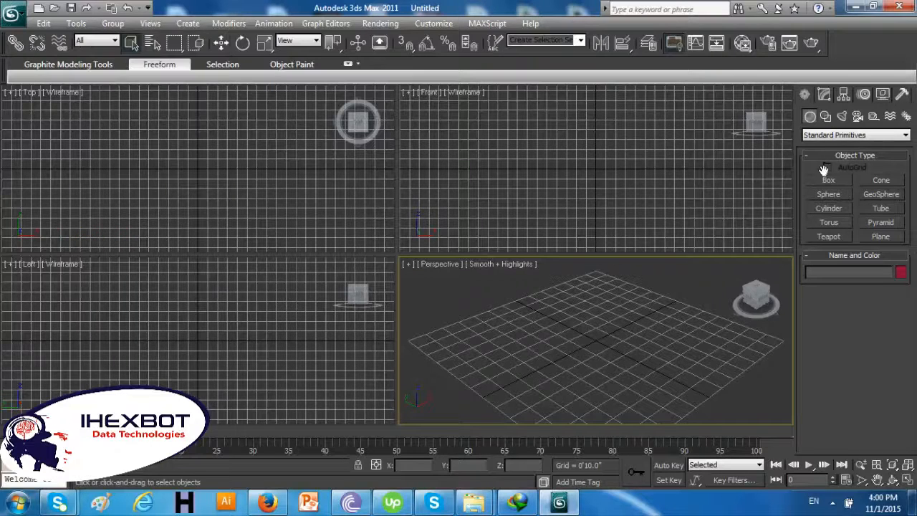
left_click(829, 181)
left_click_drag(581, 390, 559, 385)
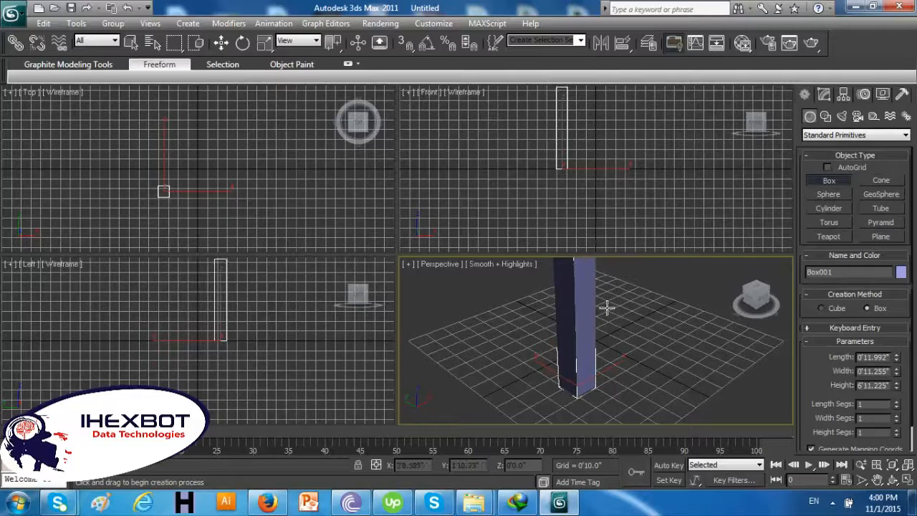
scroll(573, 315, "down", 6)
scroll(561, 320, "up", 6)
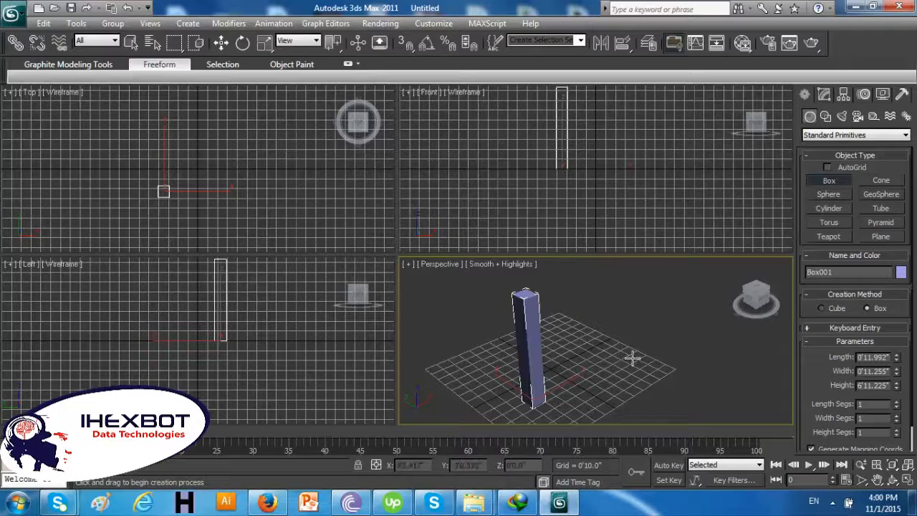
left_click(76, 23)
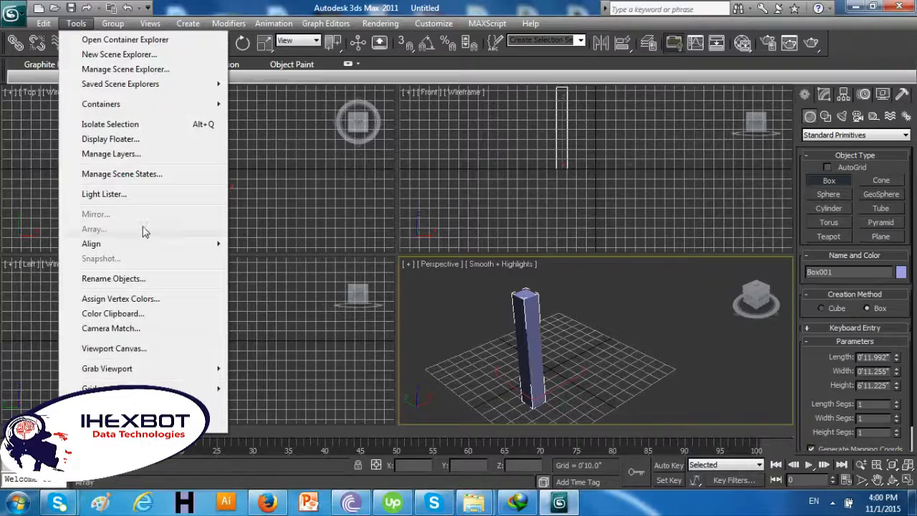
left_click(534, 351)
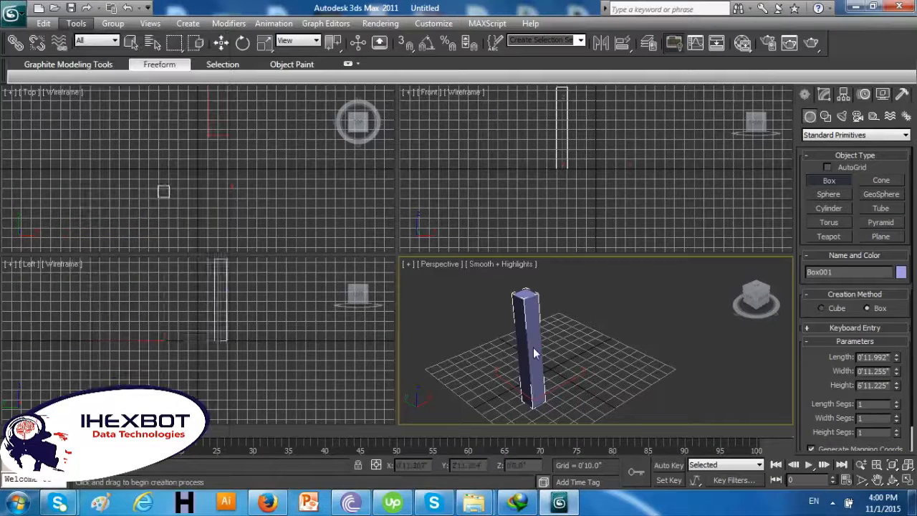
left_click(528, 348)
left_click(520, 343)
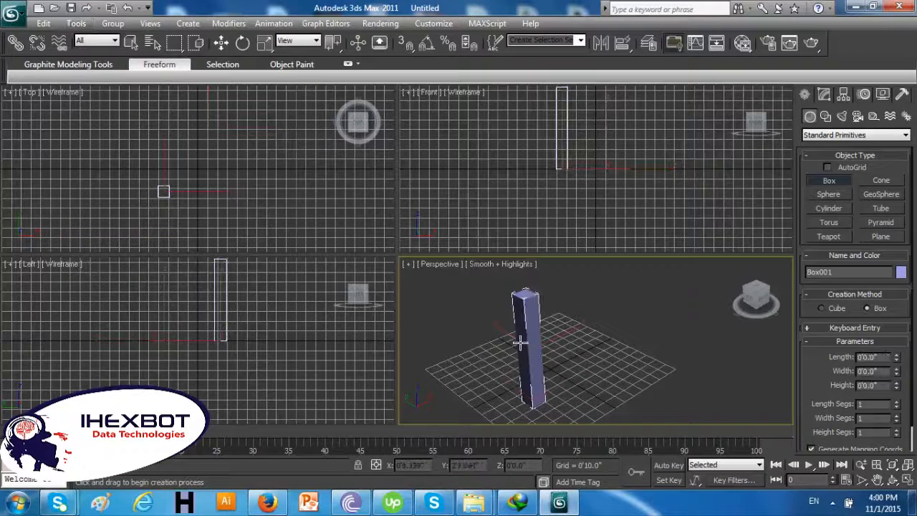
Leave box creation, start an Array of the box with object type Copy, and switch on its preview
left_click(131, 42)
left_click(76, 23)
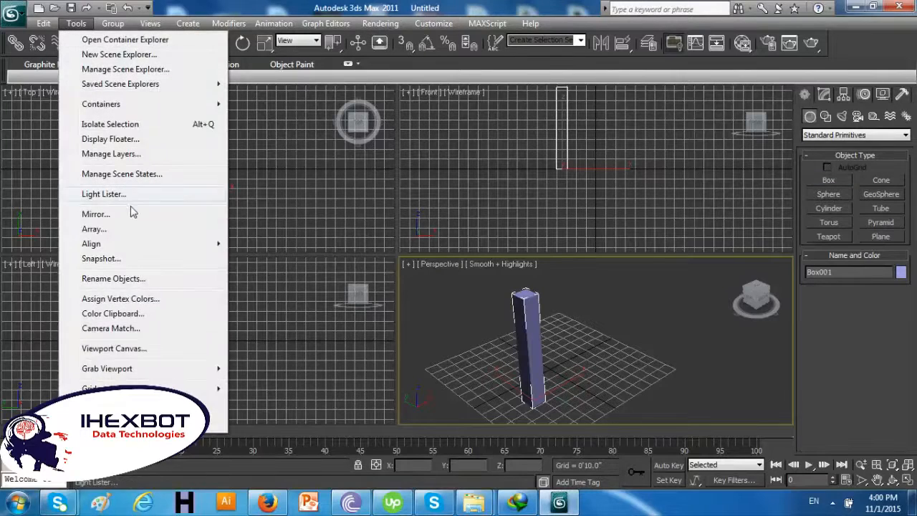
left_click(127, 228)
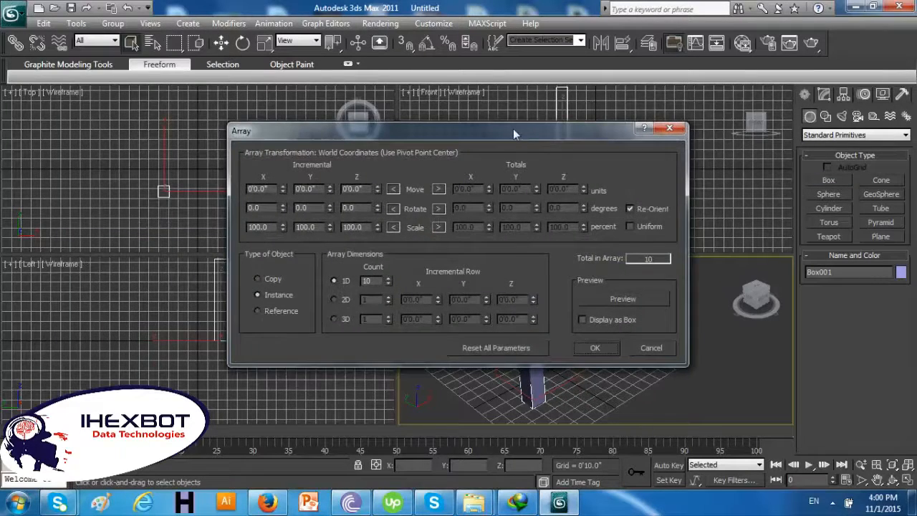
left_click_drag(513, 128, 362, 71)
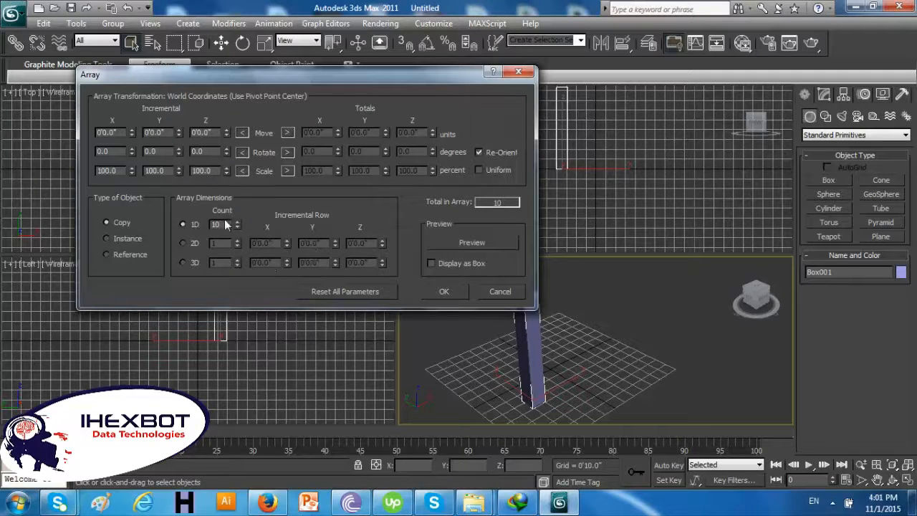
left_click(446, 245)
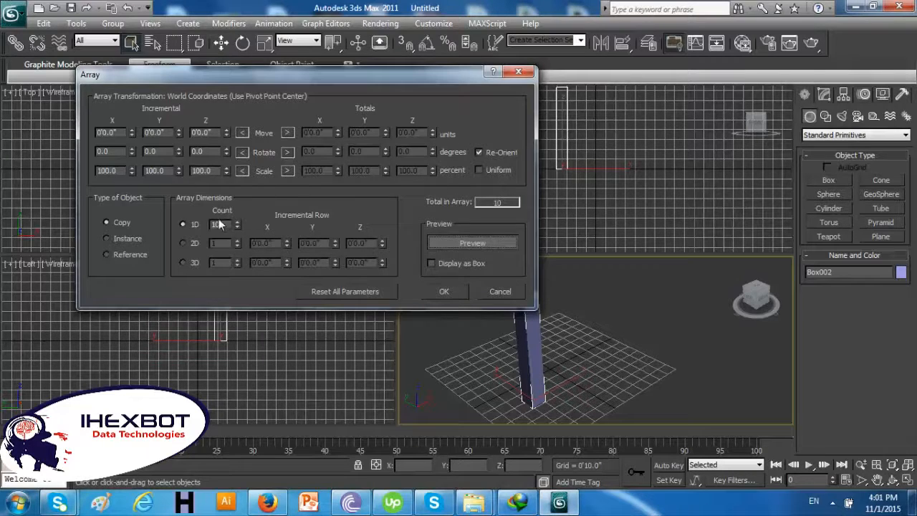
Set the array's incremental move to X 4'2", Y 1'5", Z -0'11" and its rotation to Y -2 and Z 65 degrees
left_click_drag(131, 134, 141, 102)
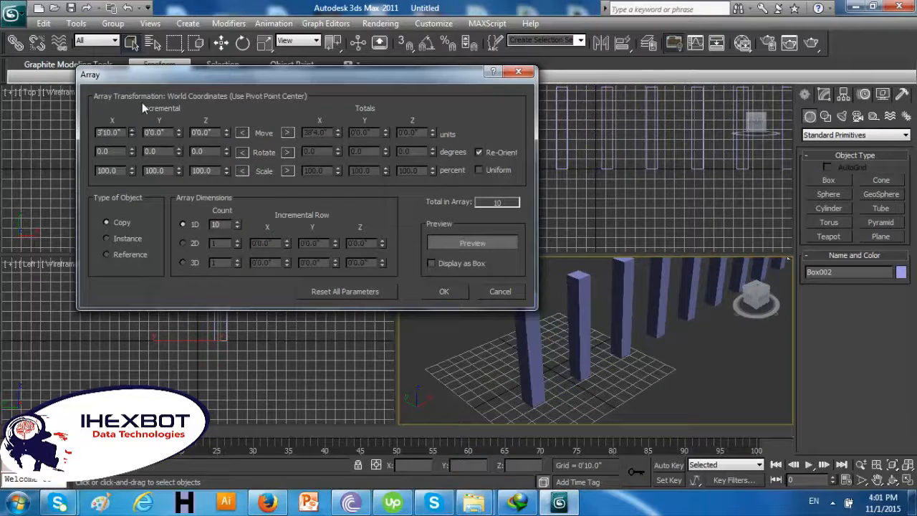
left_click_drag(145, 101, 150, 105)
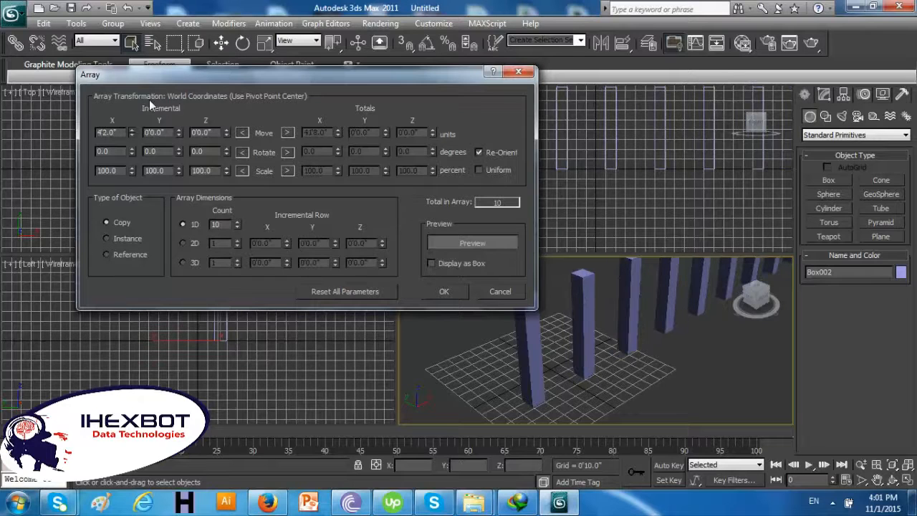
left_click_drag(178, 135, 233, 163)
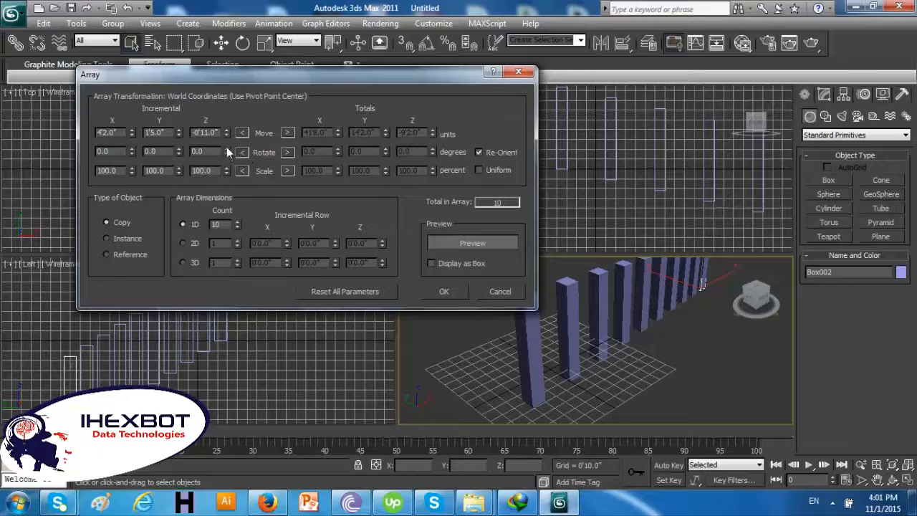
left_click_drag(226, 149, 240, 103)
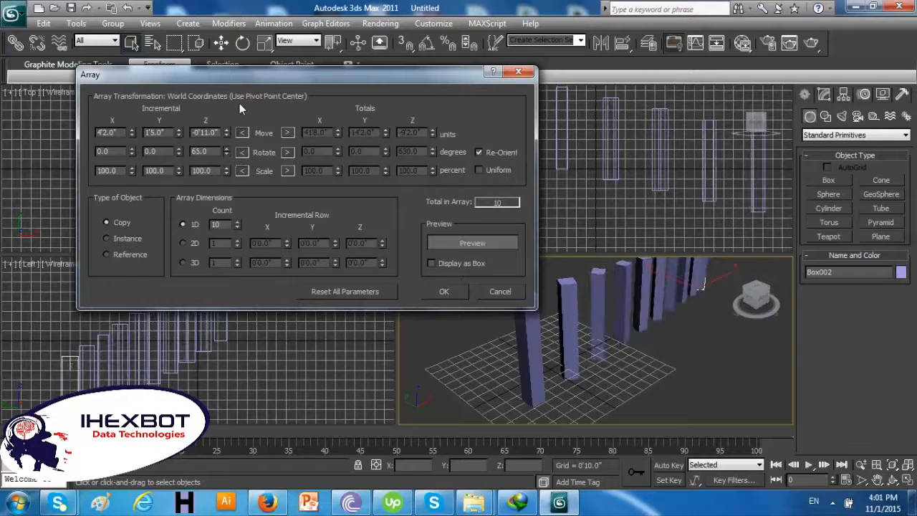
left_click_drag(178, 150, 199, 147)
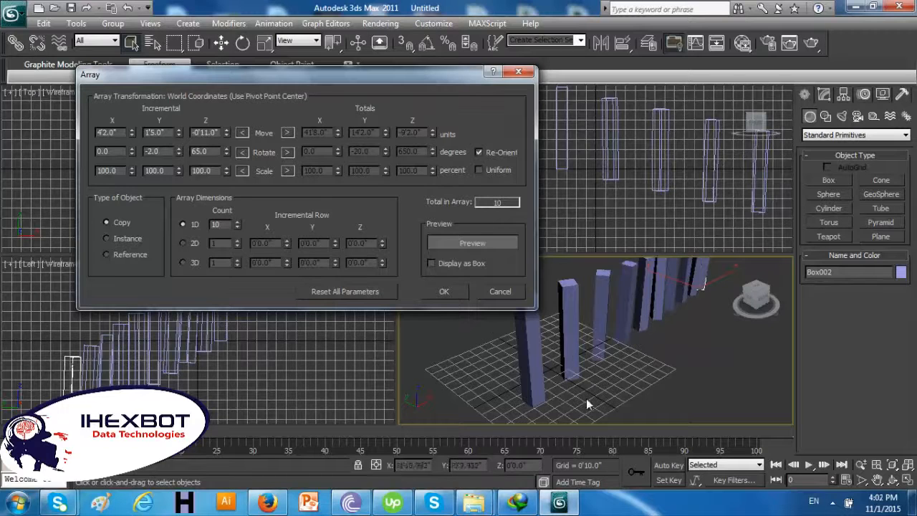
Reset all array parameters and create an array of 10 copies of the column spaced 2'10" along X
left_click(538, 378)
left_click(348, 292)
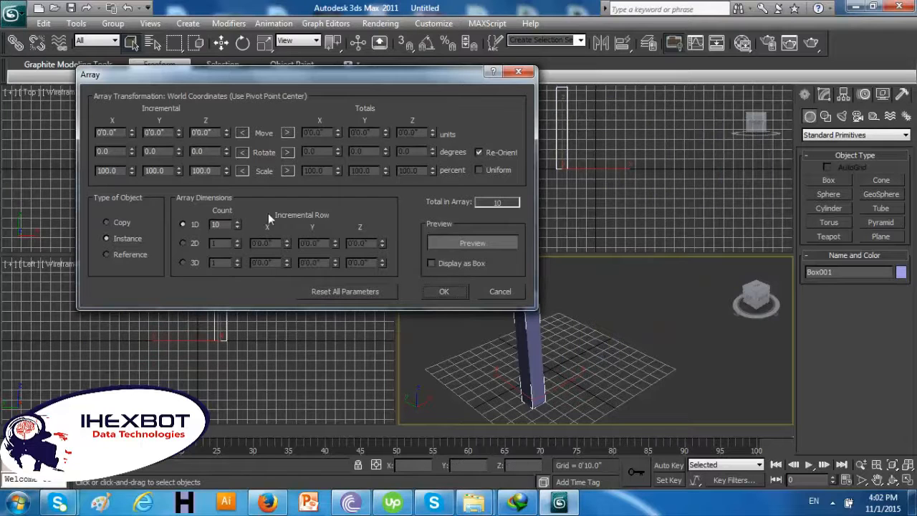
left_click(121, 223)
left_click_drag(132, 132, 207, 162)
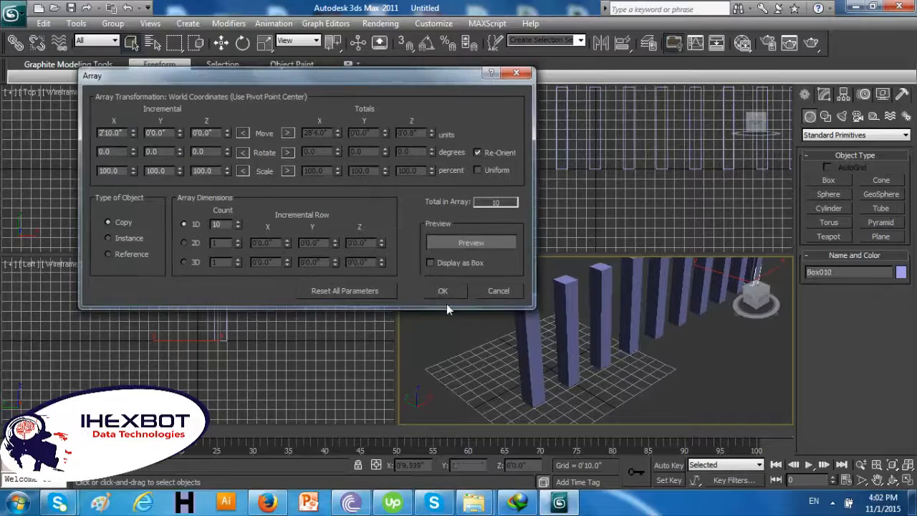
left_click(443, 291)
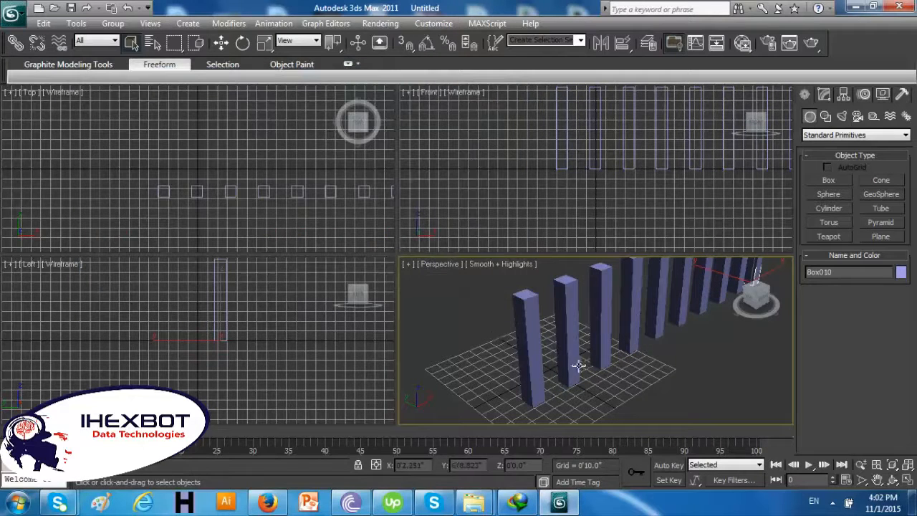
Select the original column and undo the array of copies
left_click(526, 329)
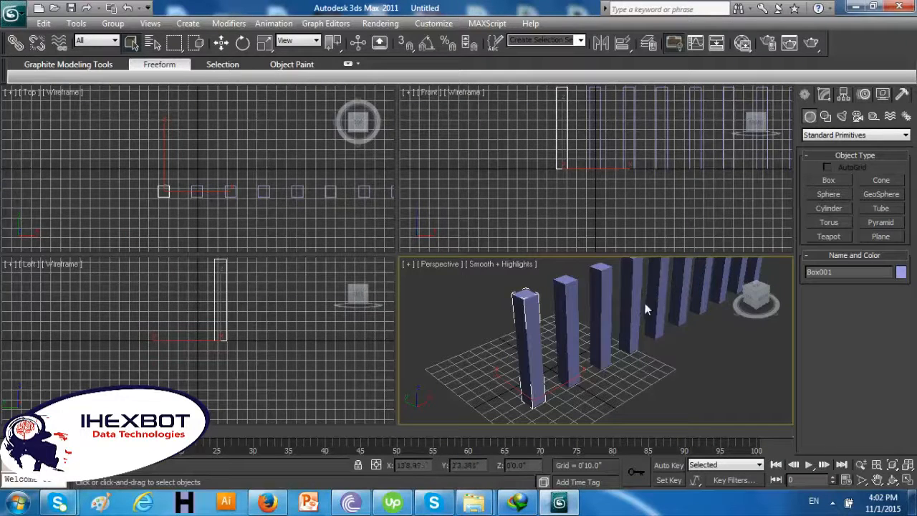
left_click(591, 322)
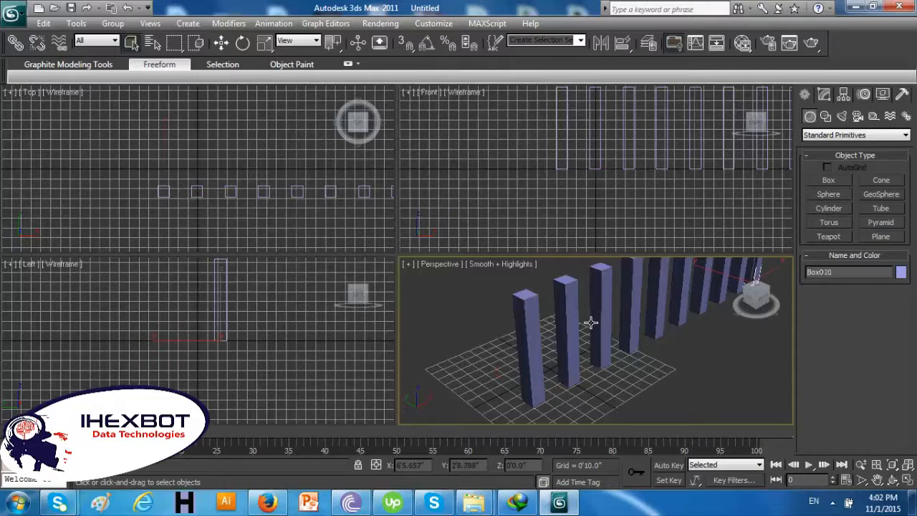
key("ctrl+z")
Array the column as 10 instances spaced 4'3" along X, previewing the result before applying it
left_click(76, 23)
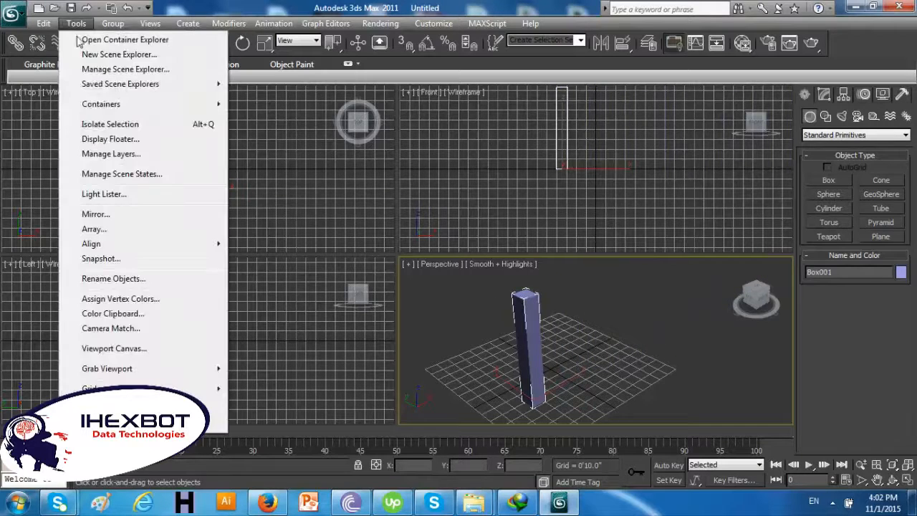
left_click(94, 229)
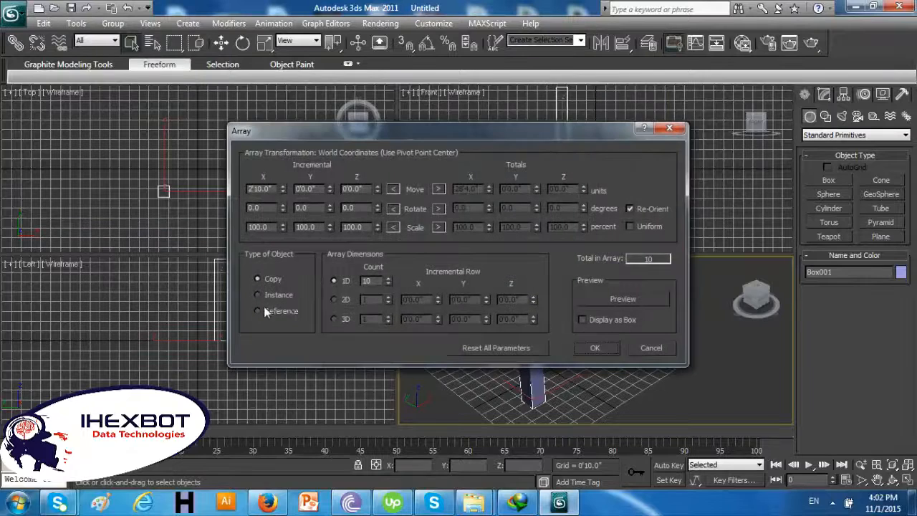
left_click(289, 298)
left_click_drag(285, 188, 287, 174)
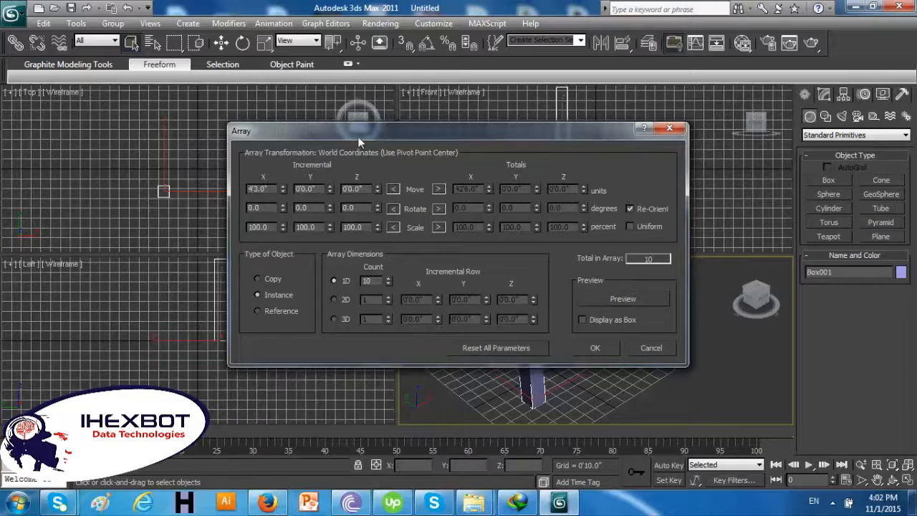
left_click_drag(357, 136, 148, 111)
left_click(426, 277)
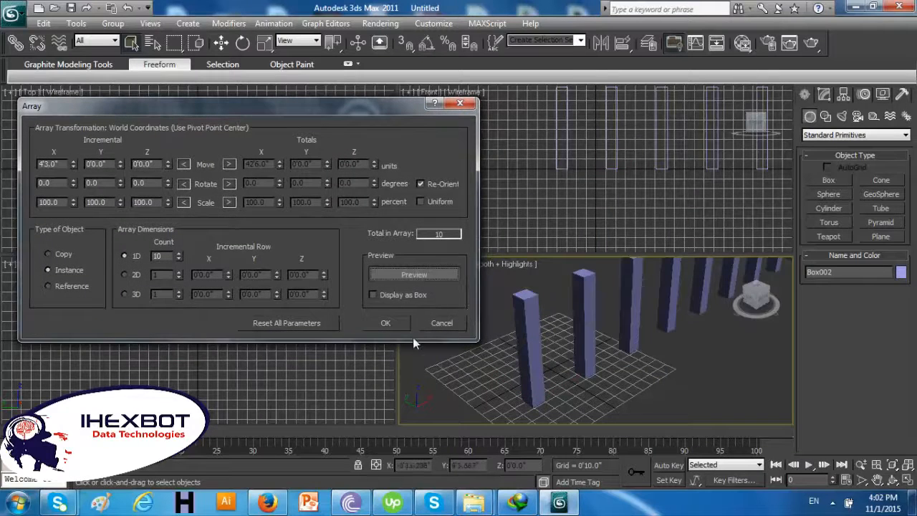
left_click(395, 326)
Select the original column and set its height segments to 4 in its box parameters
left_click(523, 366)
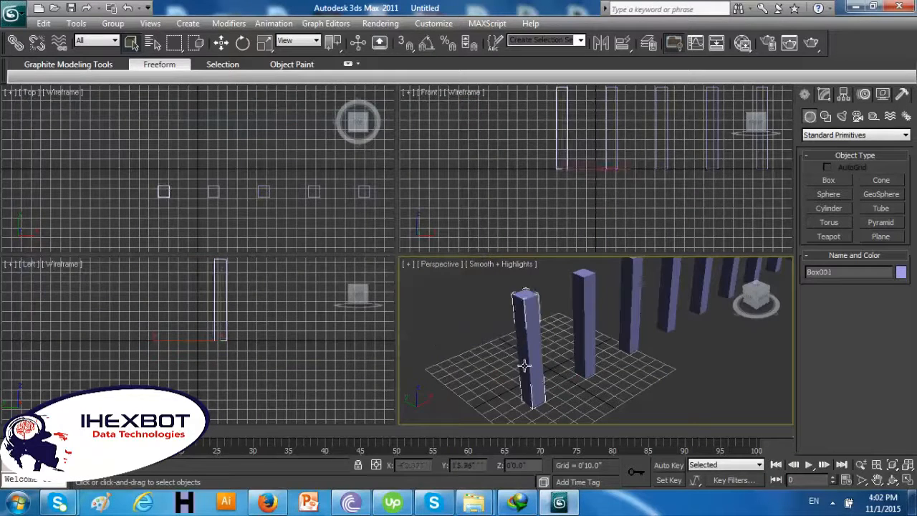
right_click(532, 335)
left_click(576, 344)
left_click(824, 98)
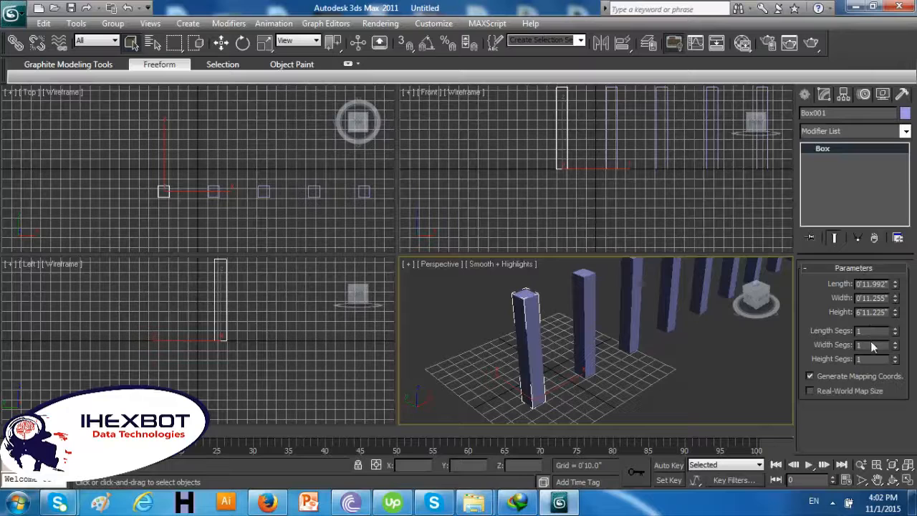
type("1")
key("Return")
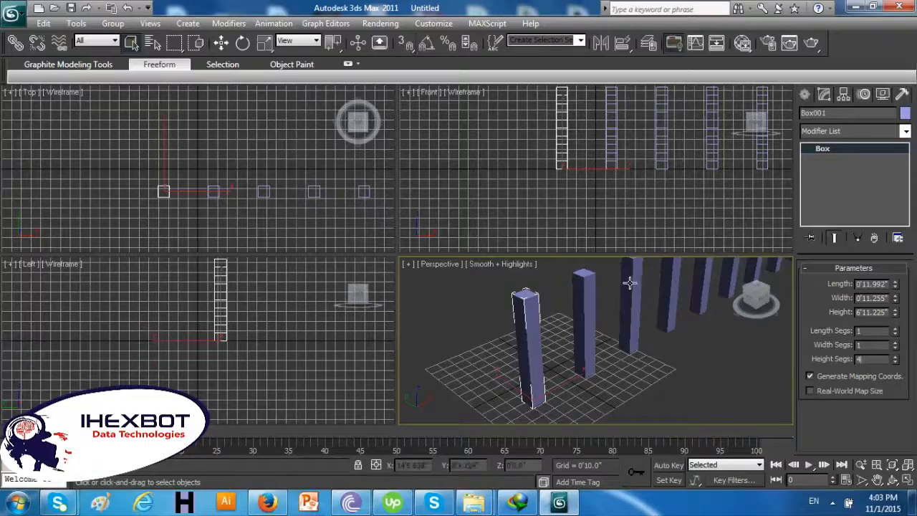
Turn on Edged Faces display in the Perspective view
left_click(475, 265)
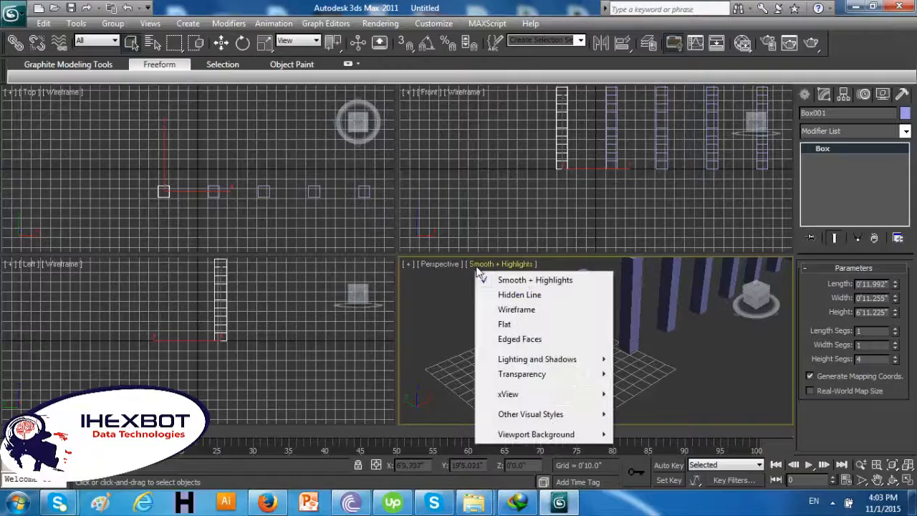
left_click(546, 341)
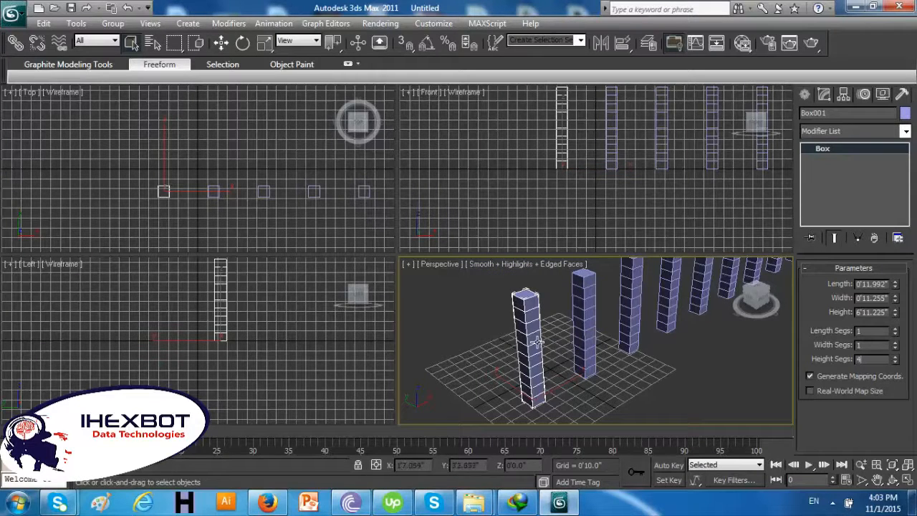
right_click(532, 355)
left_click(553, 372)
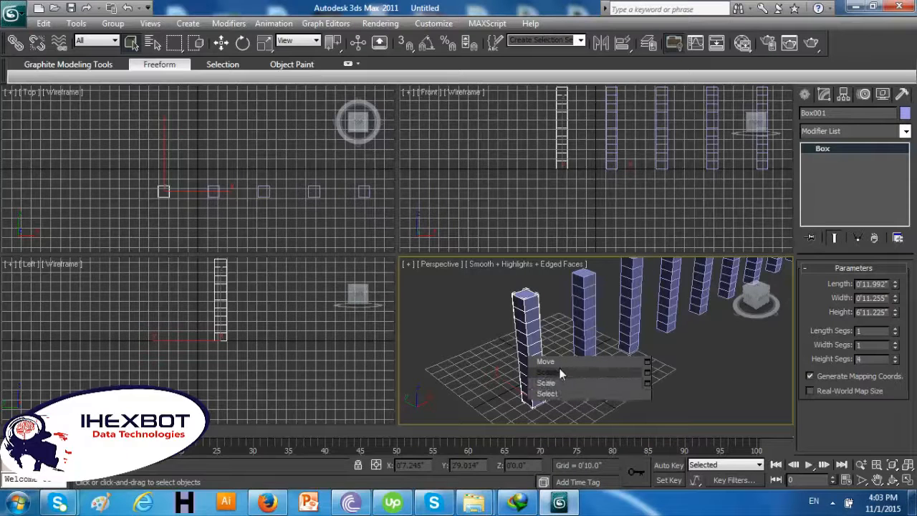
left_click(884, 198)
Add an Edit Poly modifier to the original column and select the side polygon in its second segment from the top
left_click(857, 131)
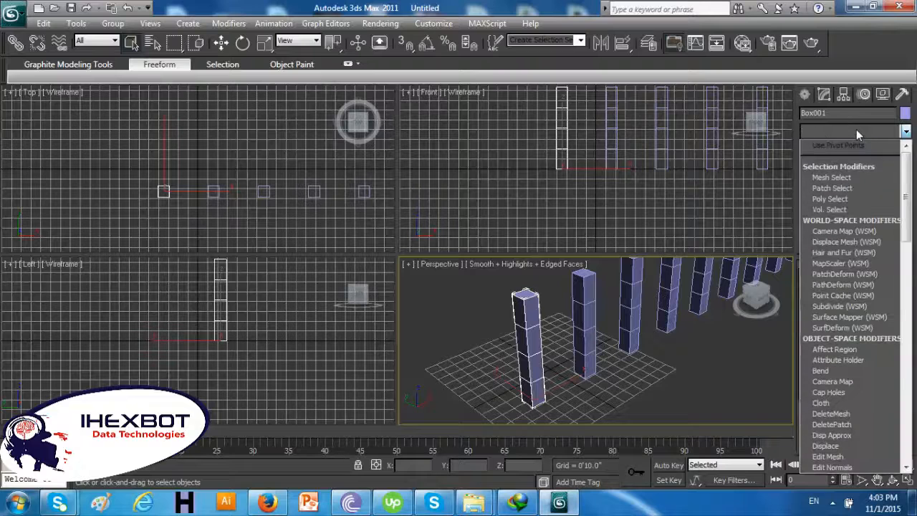
key("e")
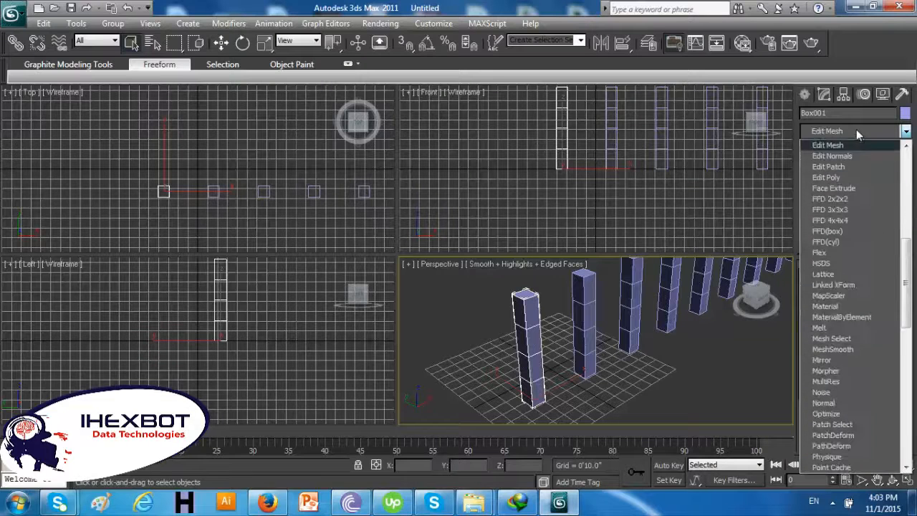
left_click(848, 177)
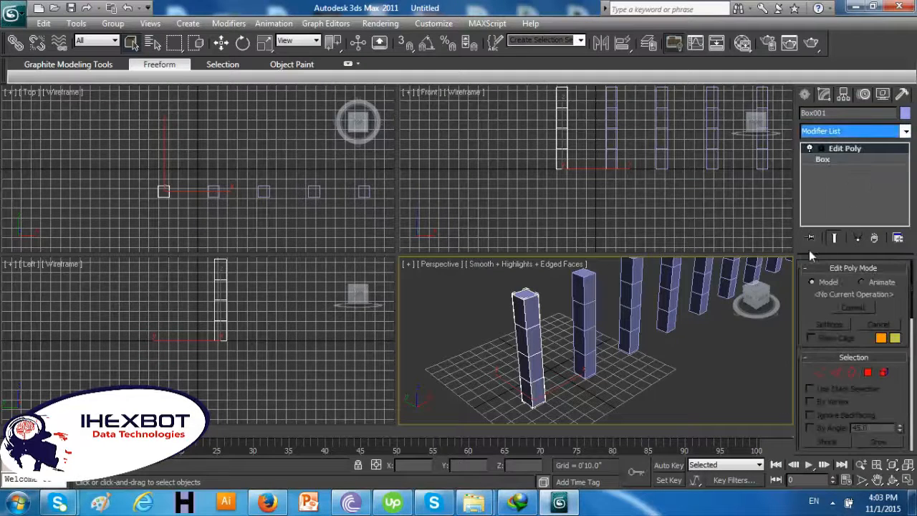
left_click(867, 372)
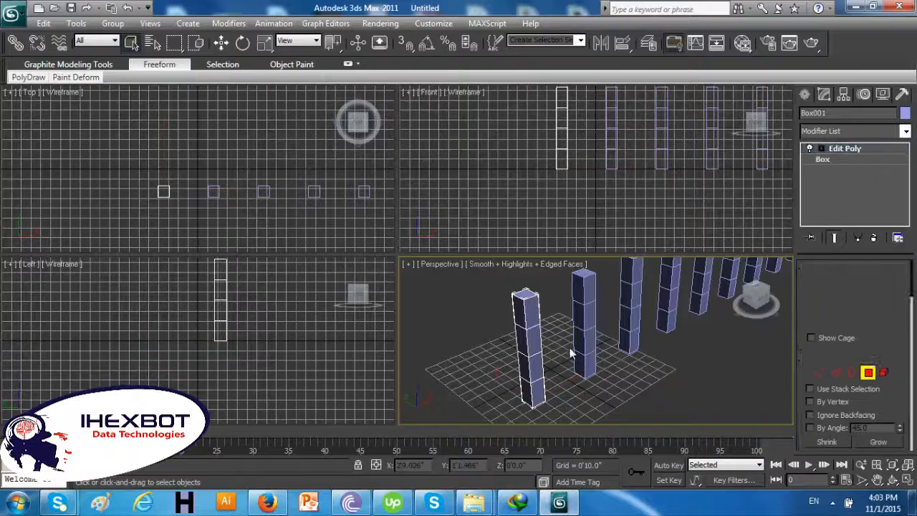
left_click(532, 343)
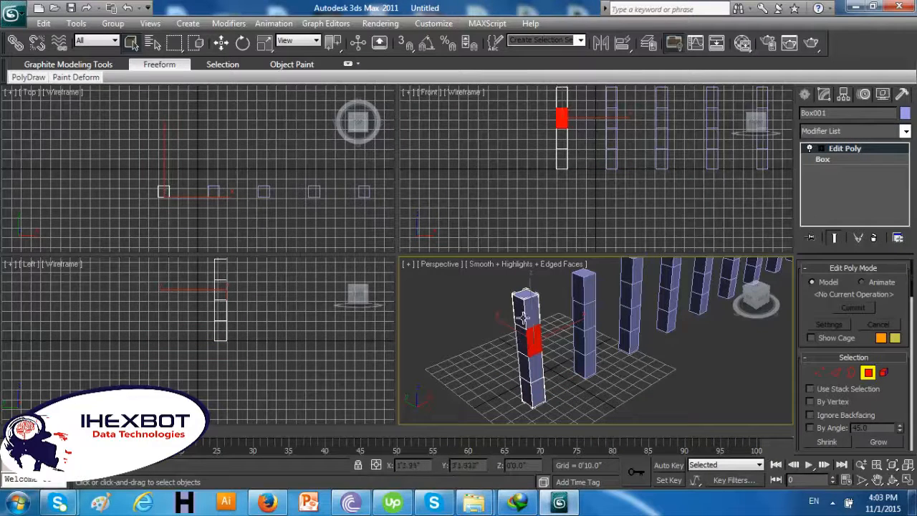
Select all side polygons of the original column's second segment from the top and scale them uniformly inward
left_click_drag(580, 120, 539, 123)
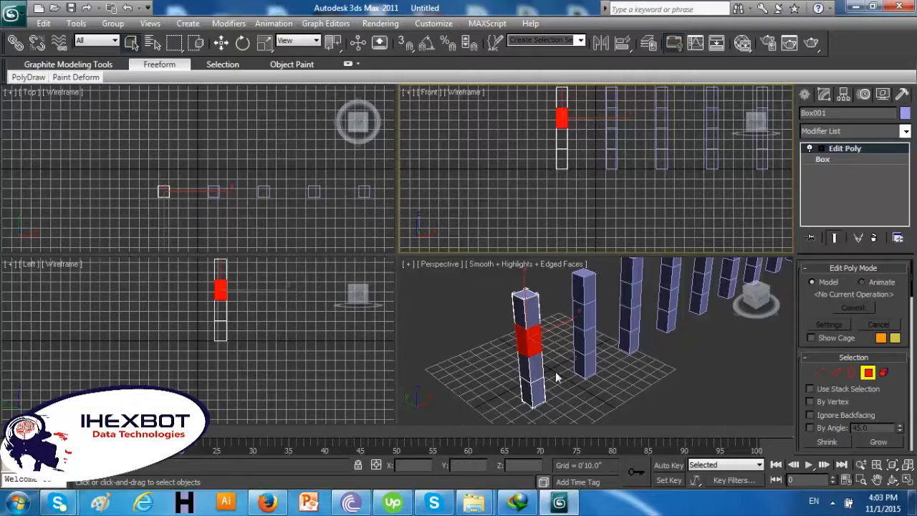
left_click(266, 44)
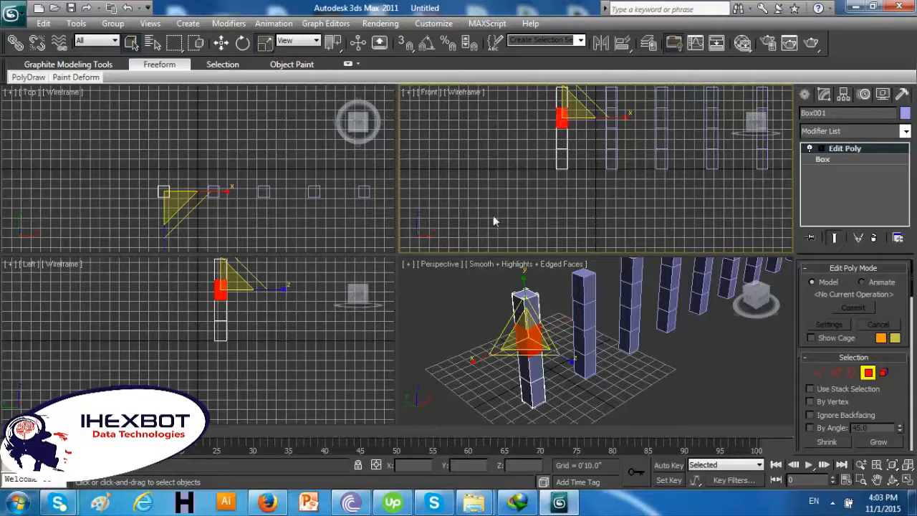
left_click_drag(527, 331, 484, 399)
left_click(640, 387)
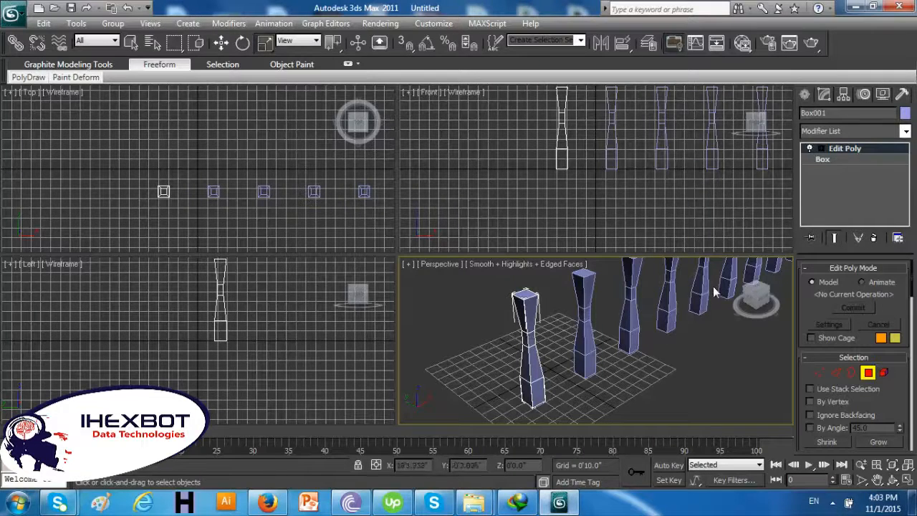
Maximize the Perspective view and undo the scaling of the column's second segment
left_click(77, 23)
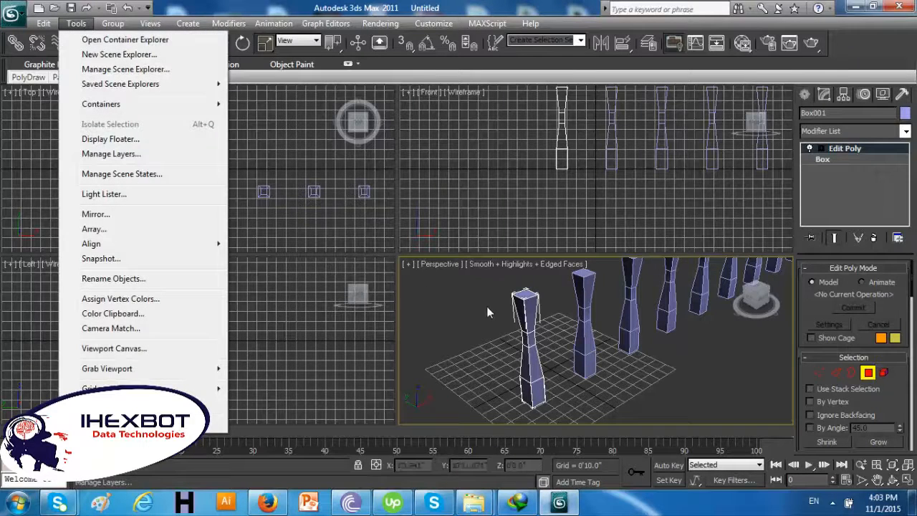
left_click(643, 361)
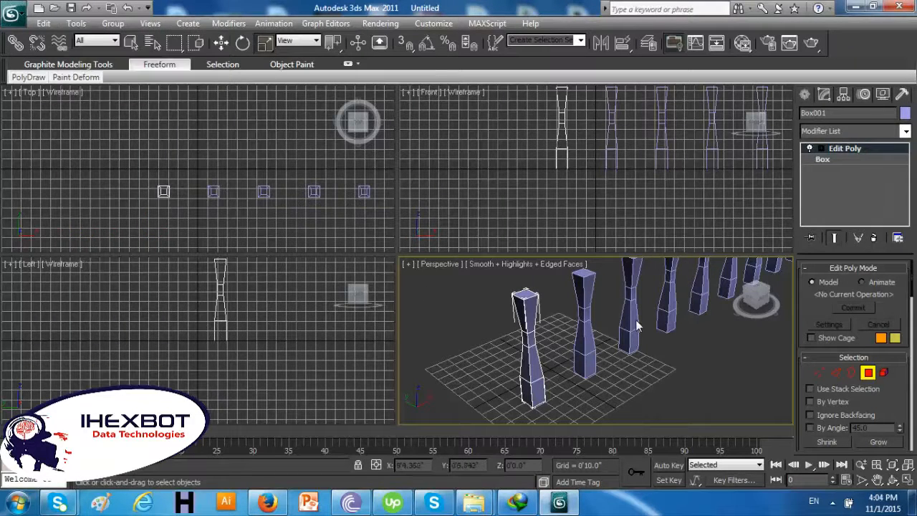
left_click(529, 338)
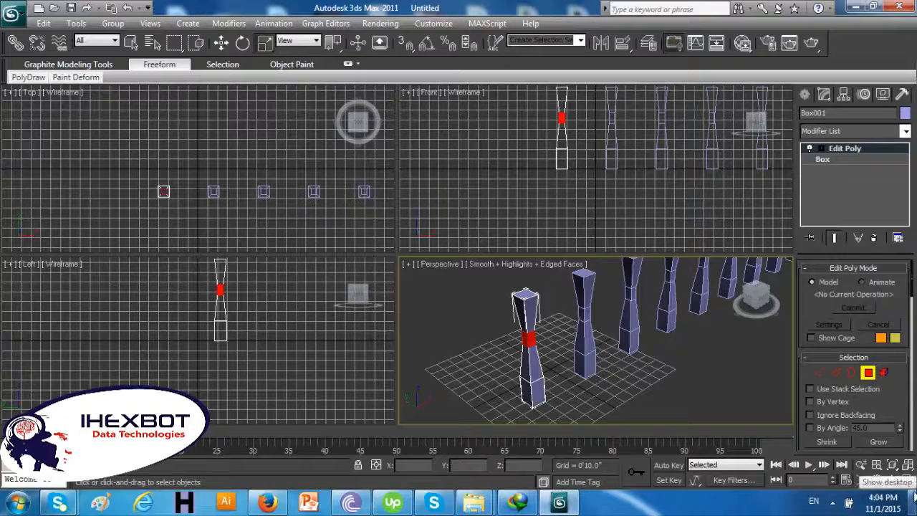
left_click(908, 480)
left_click(609, 346)
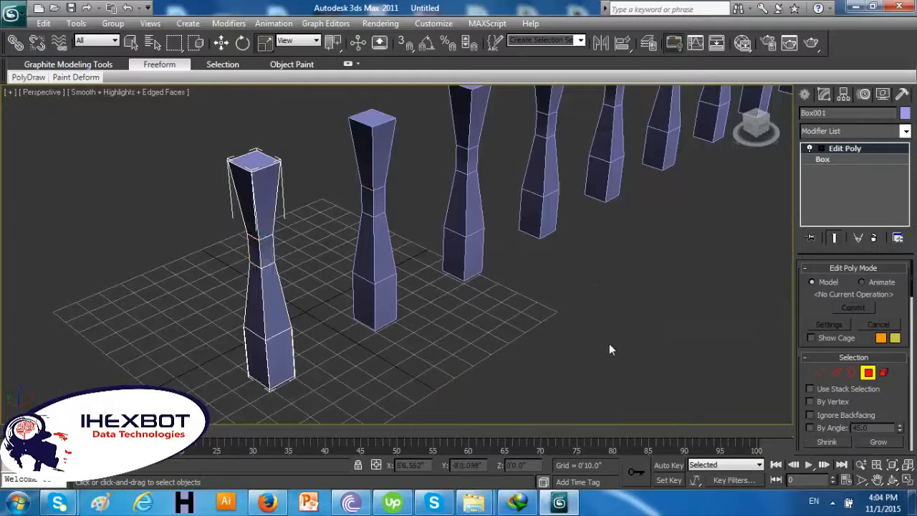
key("ctrl+z")
key("ctrl+z")
key("ctrl+z")
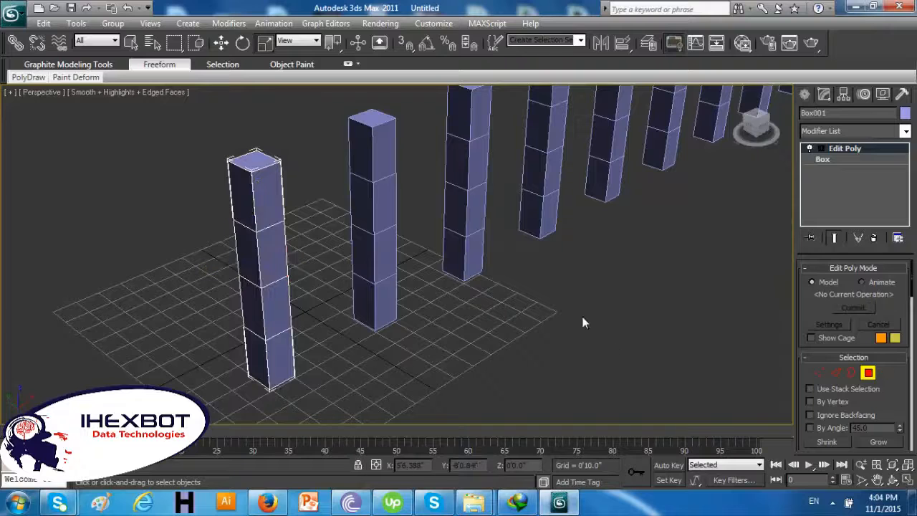
Create a box about 2'10.5" long, 3'1.3" wide and 1'11.5" high beside the row of columns
left_click(804, 95)
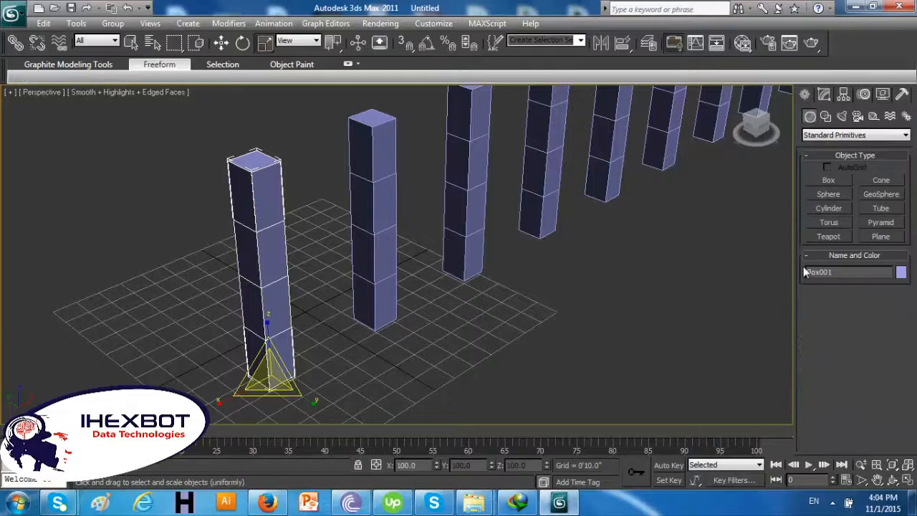
left_click(829, 180)
left_click_drag(604, 297, 617, 373)
left_click(618, 318)
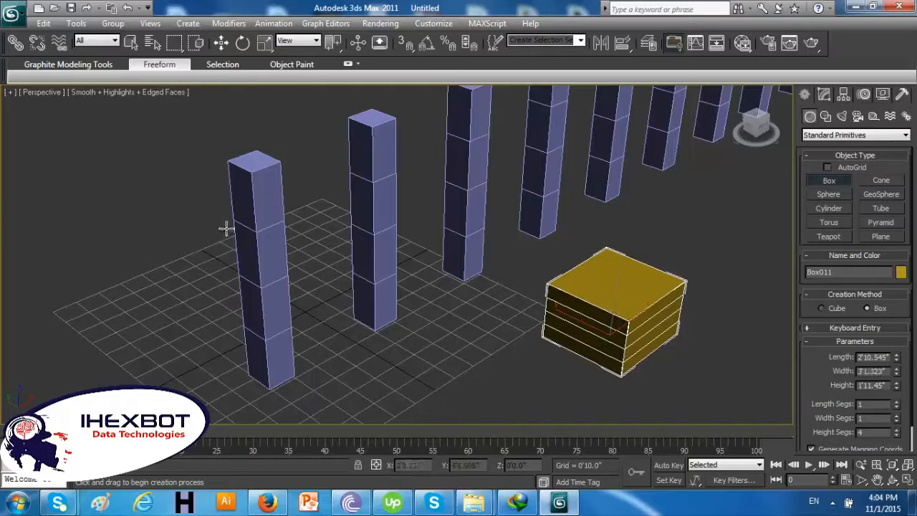
left_click(159, 64)
left_click(130, 43)
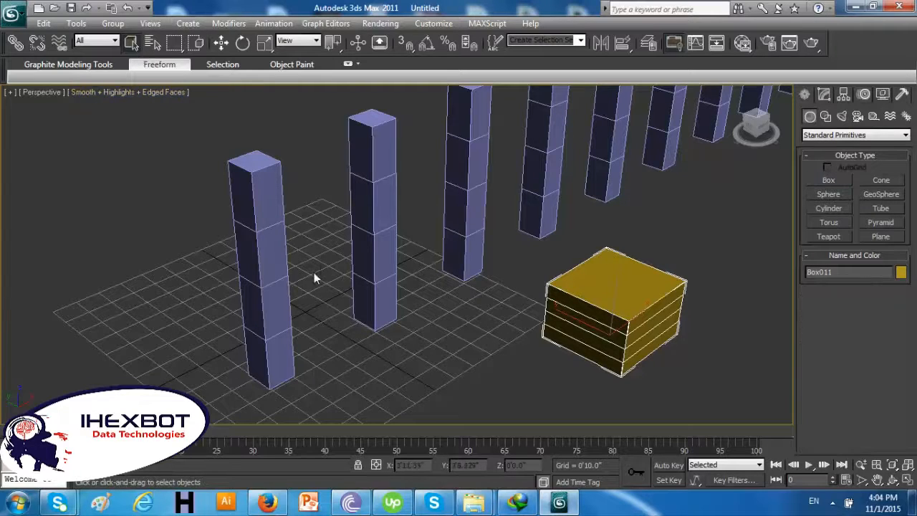
Try quick-aligning the original column to the yellow box and raising it about 1'2" in Z, and undo both changes
left_click(281, 270)
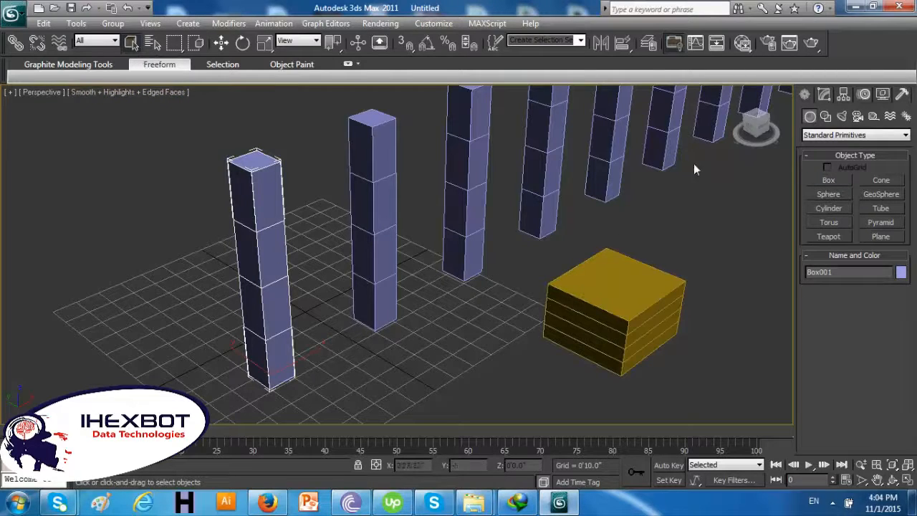
left_click(76, 23)
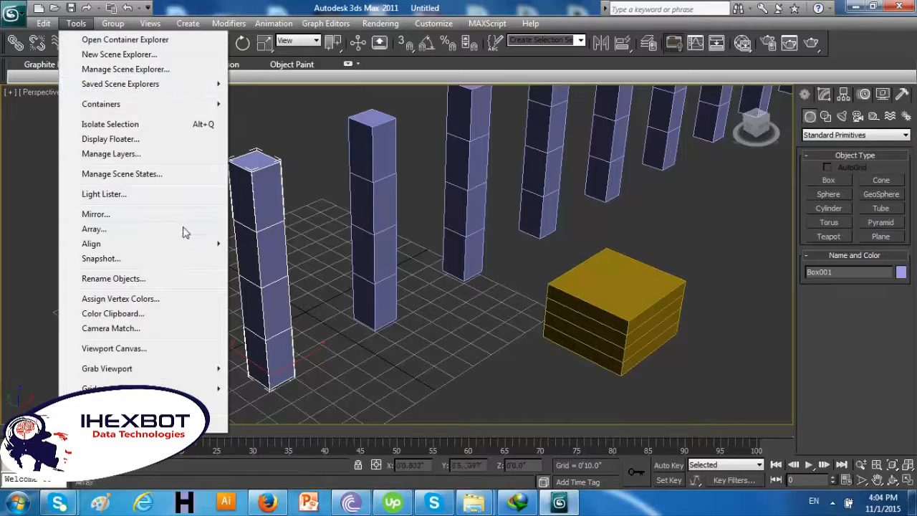
mouse_move(203, 247)
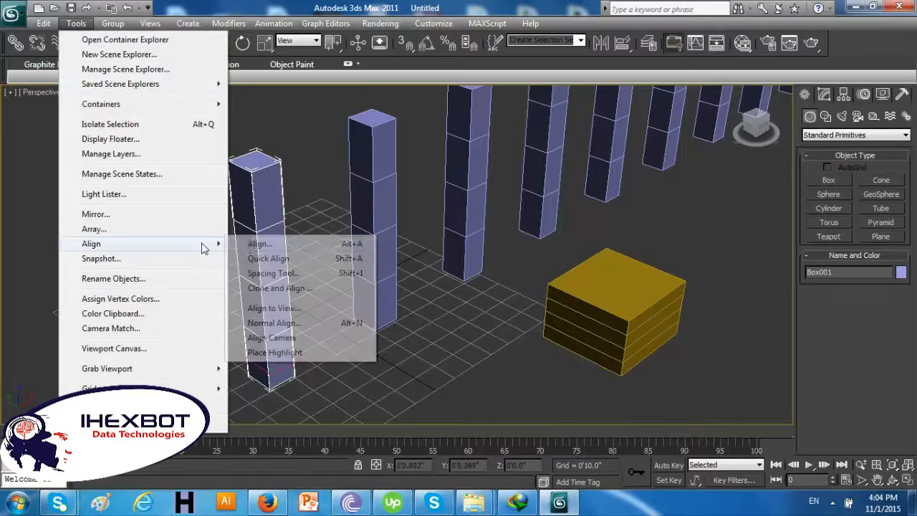
left_click(293, 261)
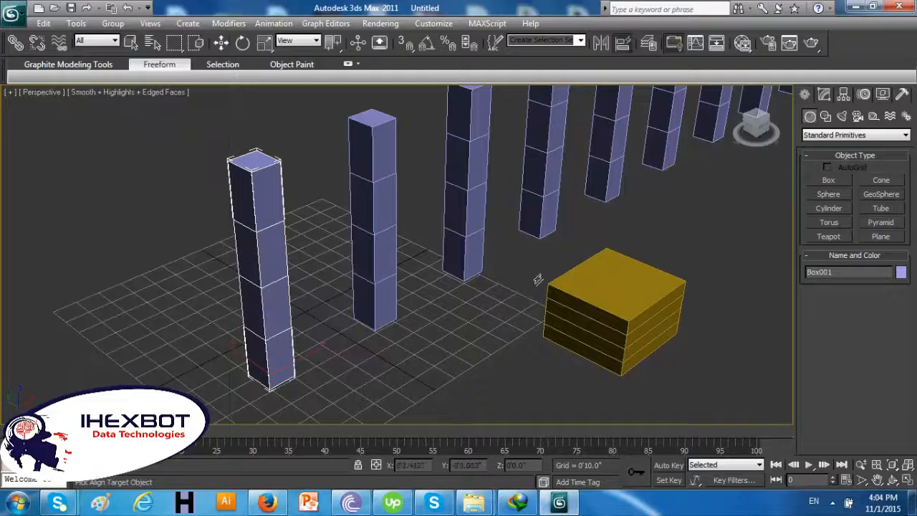
left_click(608, 304)
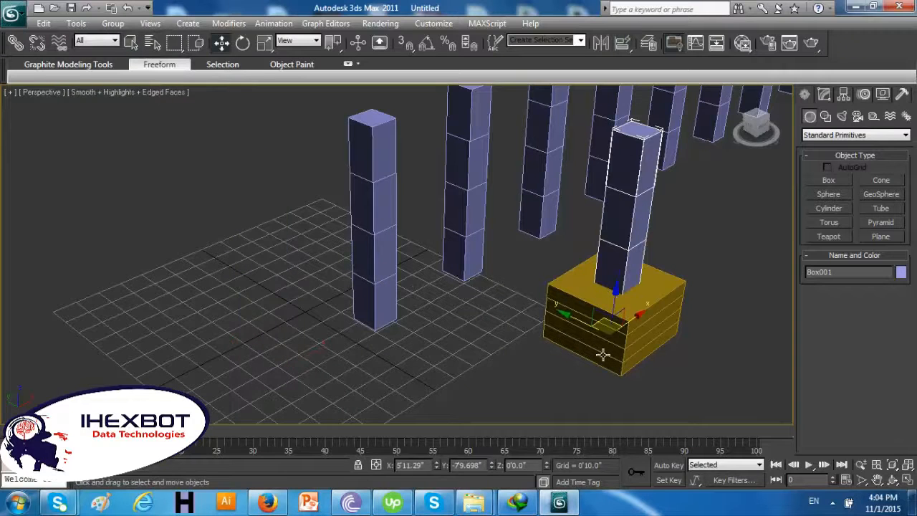
left_click_drag(614, 290, 618, 258)
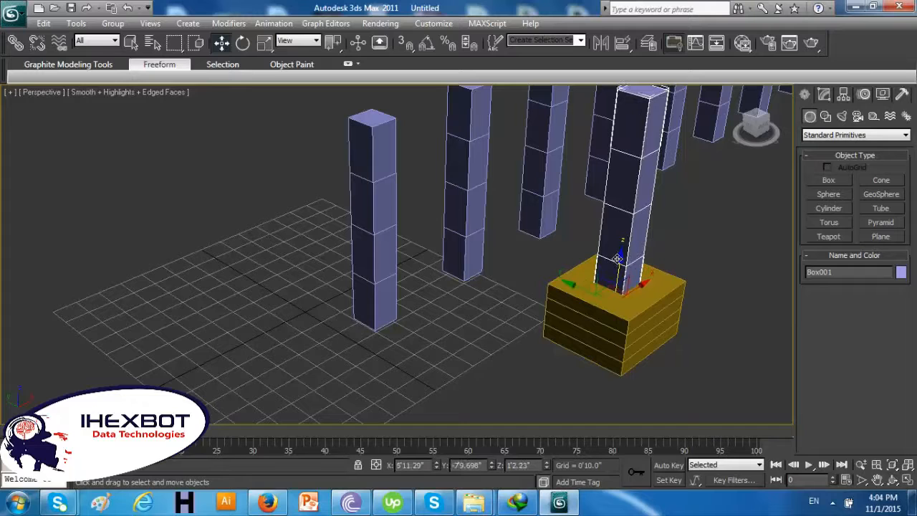
key("ctrl+z")
key("ctrl+z")
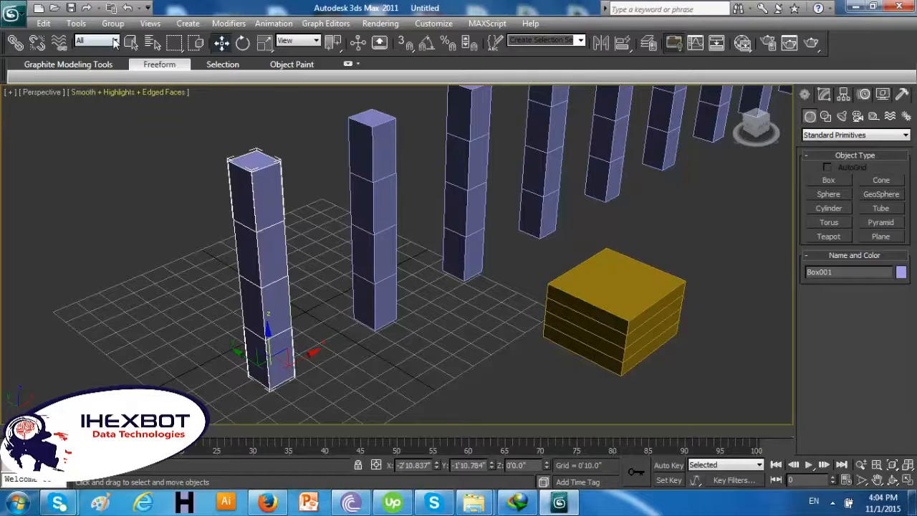
Start an Align of the original column with the yellow box as target and uncover the model behind the settings
left_click(76, 23)
mouse_move(169, 247)
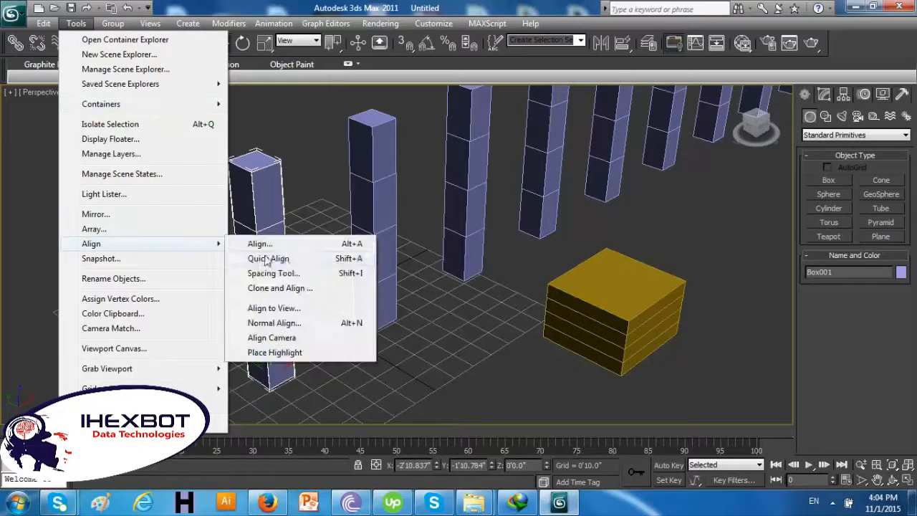
left_click(290, 259)
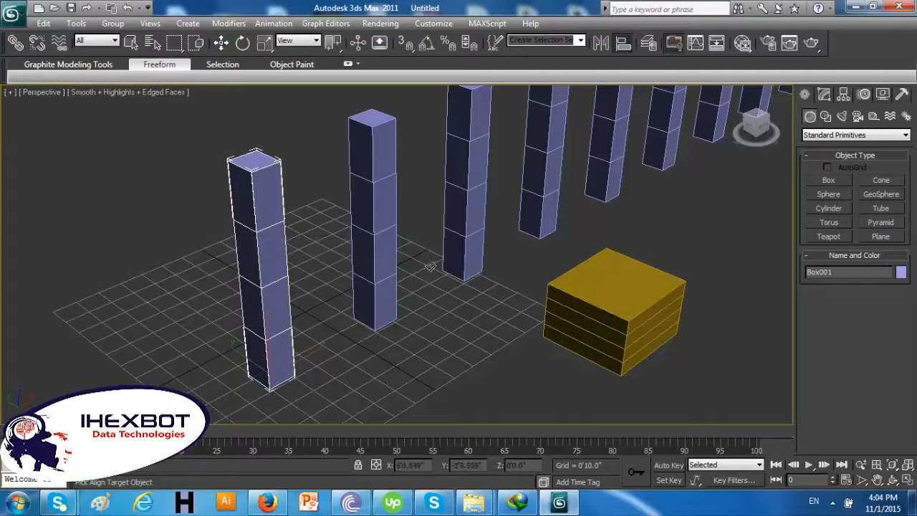
left_click(627, 287)
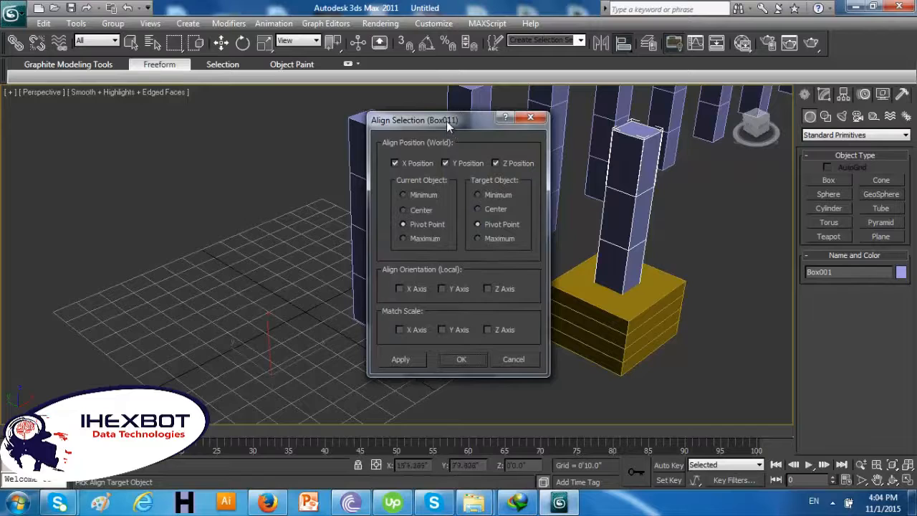
left_click_drag(446, 121, 351, 121)
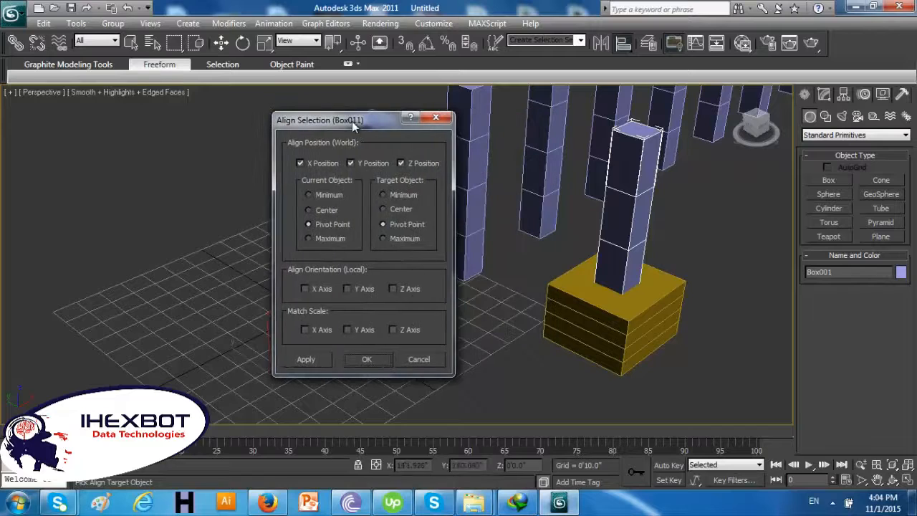
Preview the X and Y position options and the current object's Center and Minimum alignments, and cancel the alignment
left_click(351, 163)
left_click(351, 163)
left_click(300, 163)
left_click(303, 163)
left_click(309, 210)
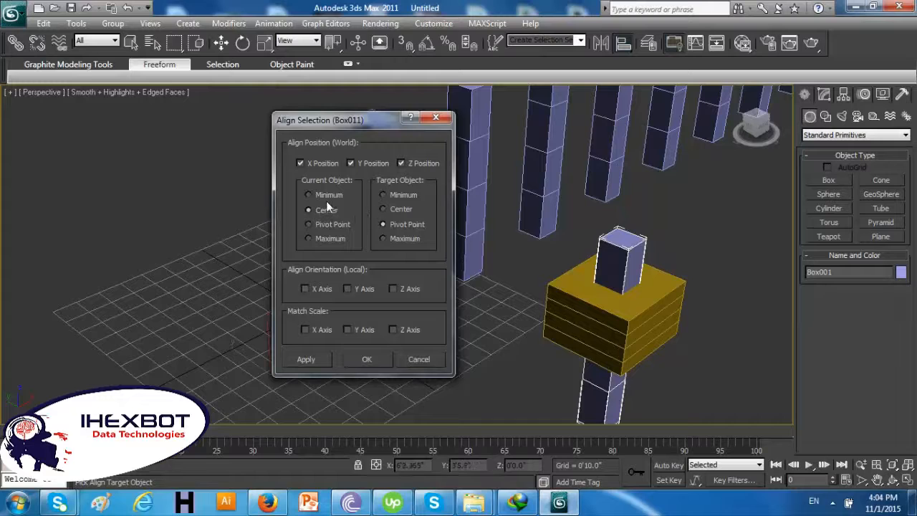
left_click(315, 196)
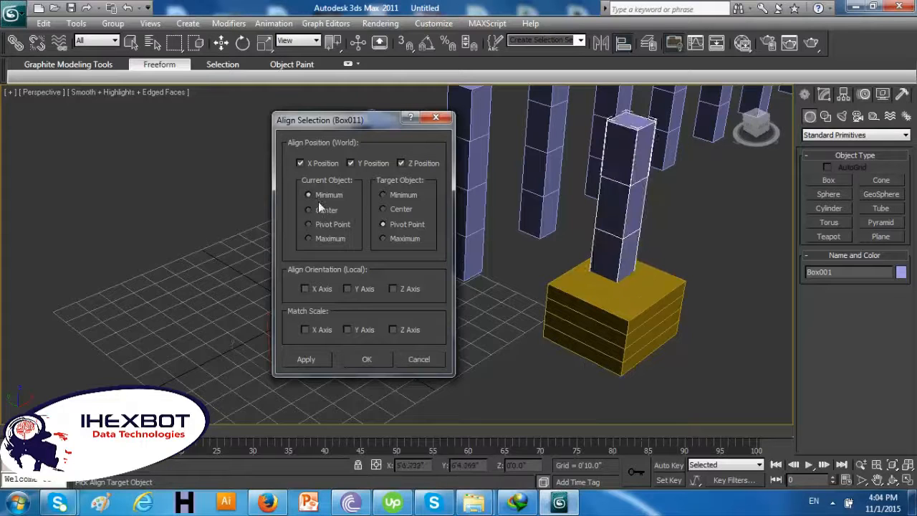
left_click(321, 209)
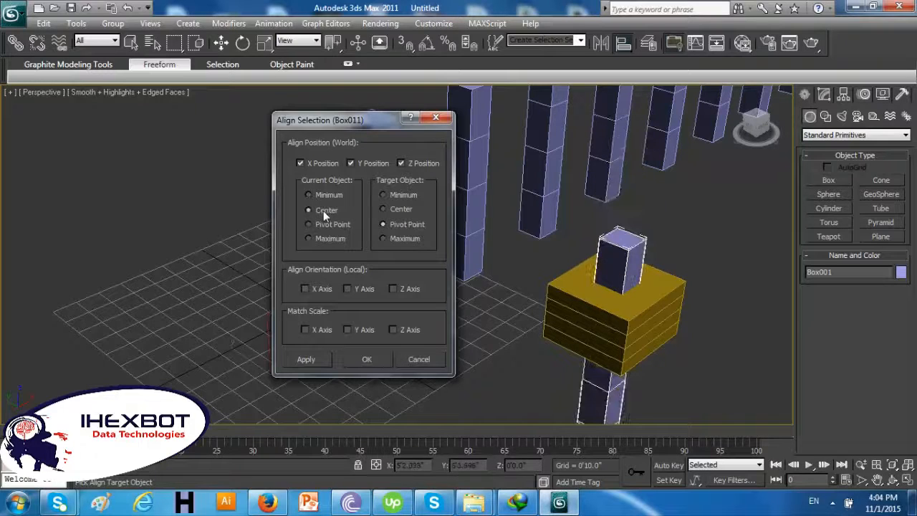
left_click(419, 361)
left_click(522, 391)
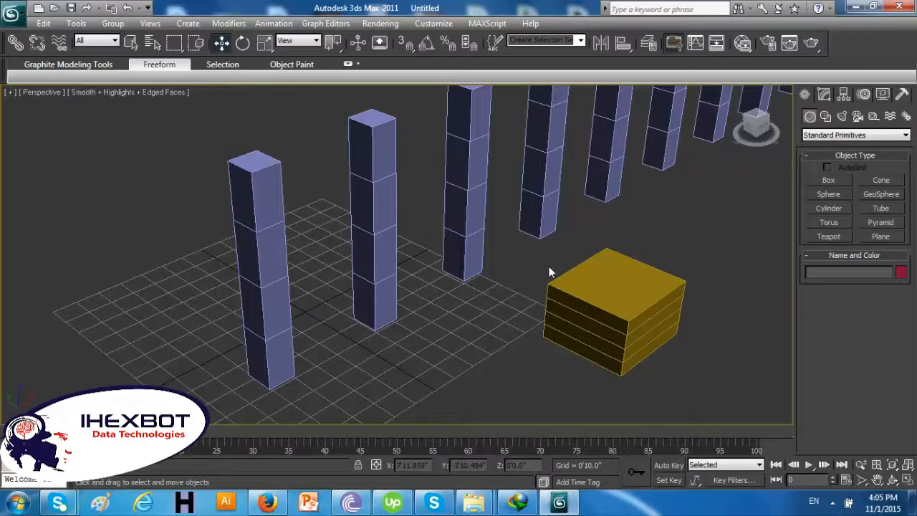
Switch the geometry category to Compound Objects and start a Boolean with the original column as operand A
left_click(830, 136)
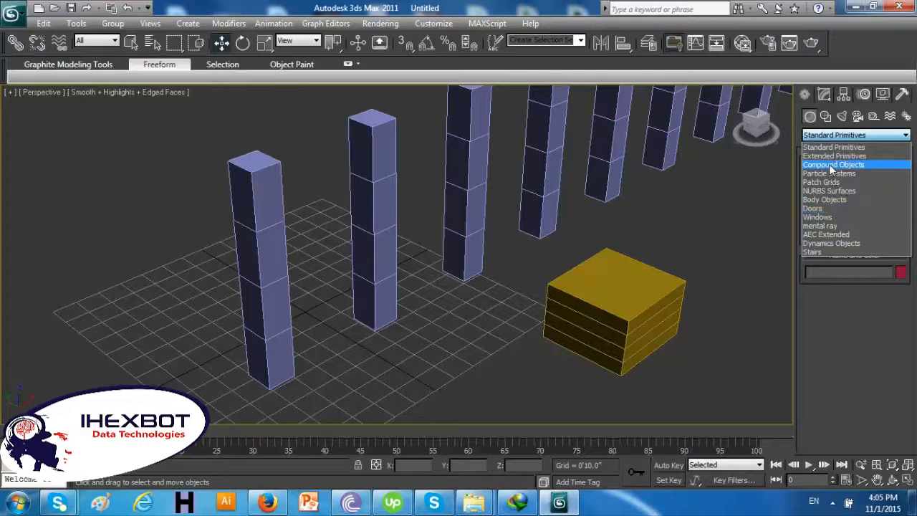
left_click(831, 165)
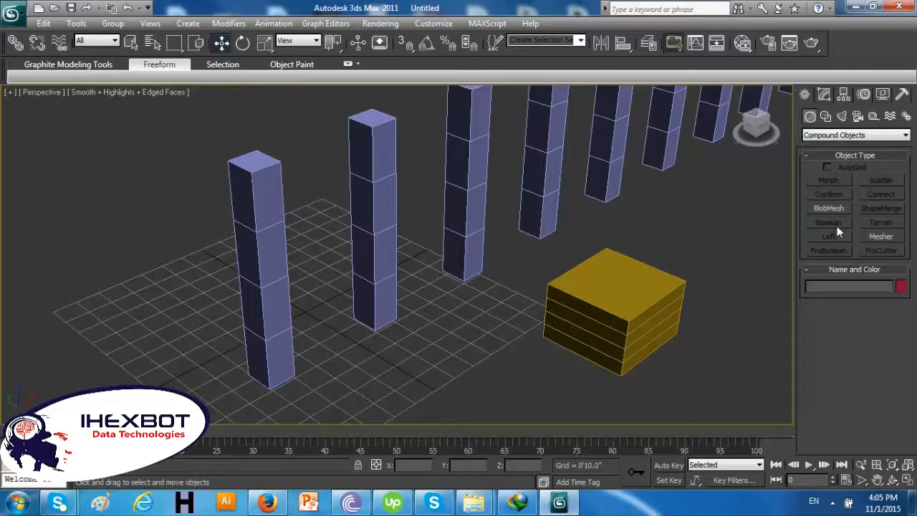
left_click(261, 283)
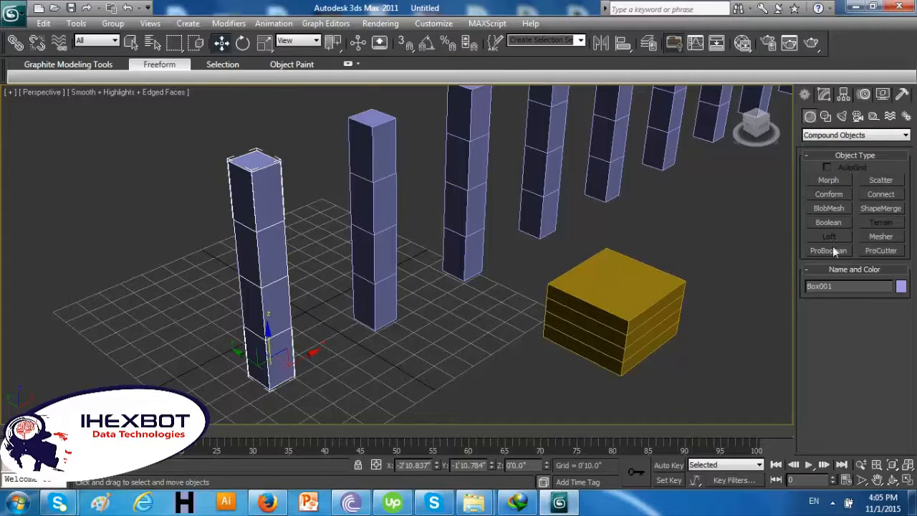
left_click(829, 223)
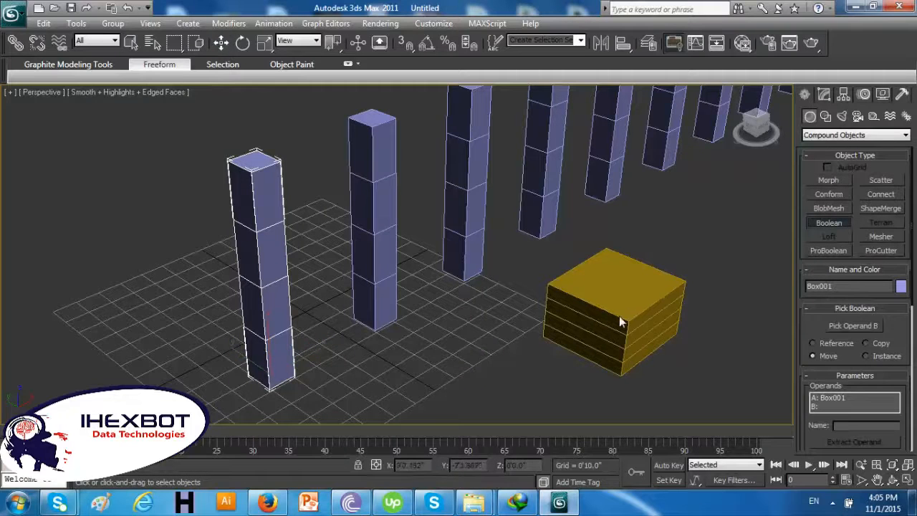
Move the original column onto the yellow box with its base sunk inside, at about X 5'4.9", Y -8'1.6", Z 0'4.9"
left_click(221, 43)
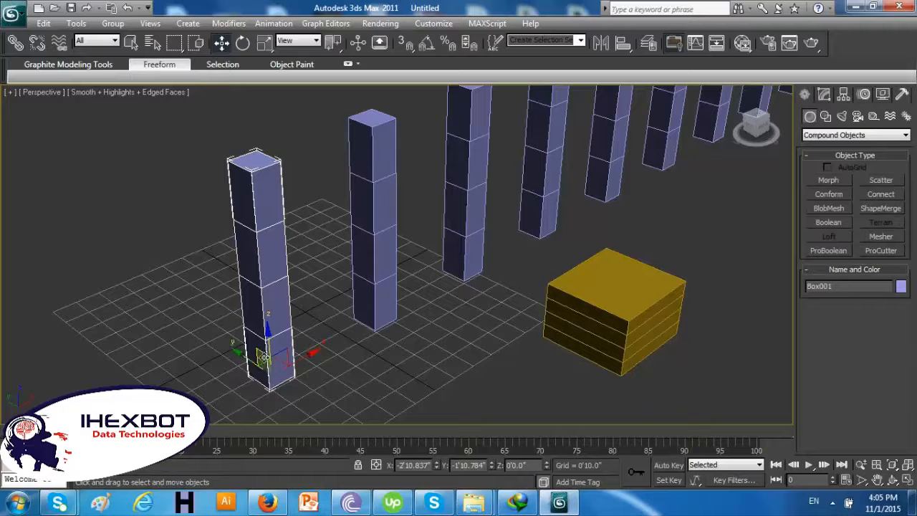
left_click_drag(264, 356, 591, 351)
left_click(907, 480)
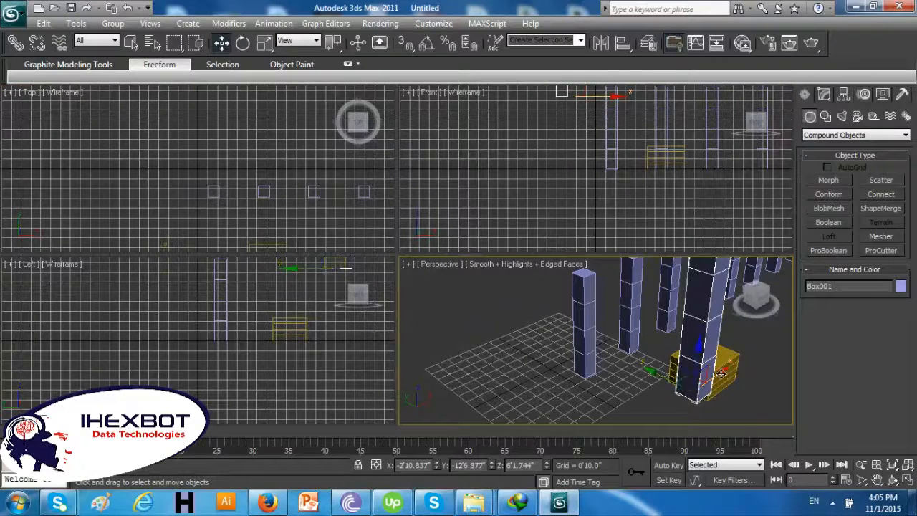
left_click_drag(723, 373, 881, 328)
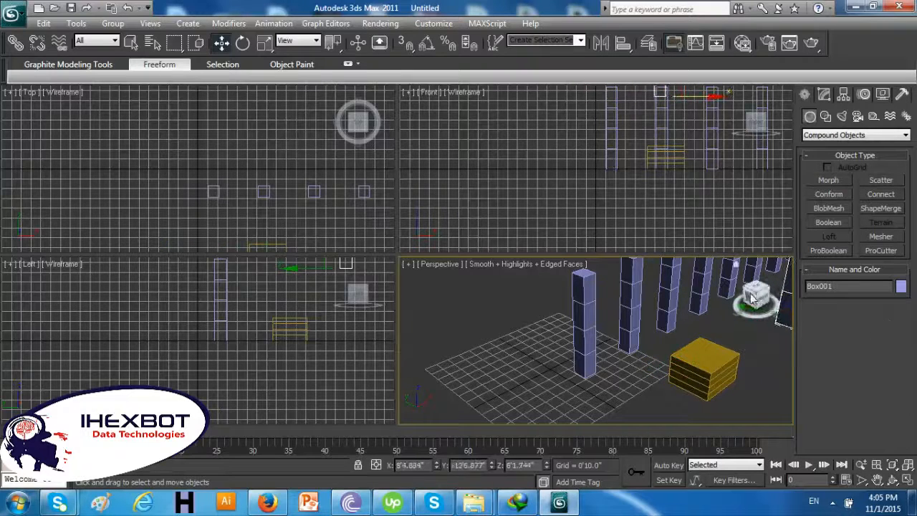
middle_click_drag(687, 397, 516, 399, "alt")
left_click_drag(651, 291, 644, 385)
left_click_drag(600, 405, 567, 361)
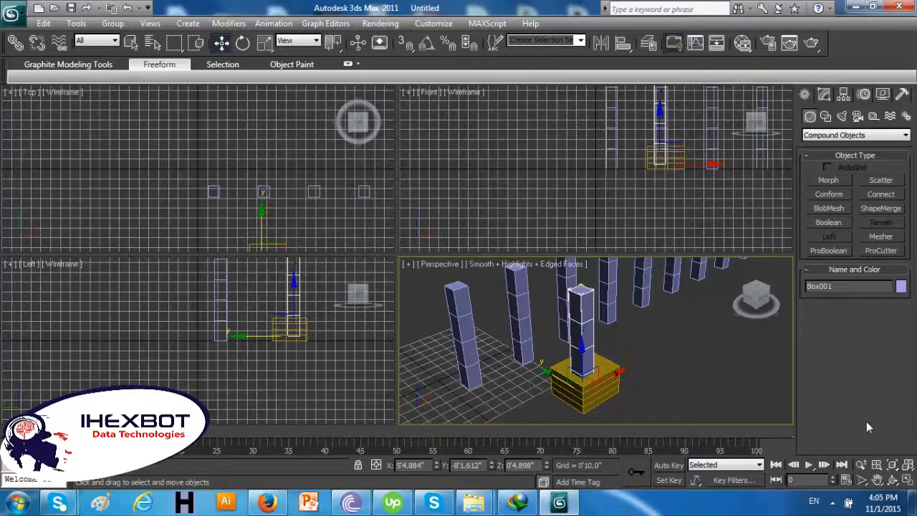
left_click(908, 479)
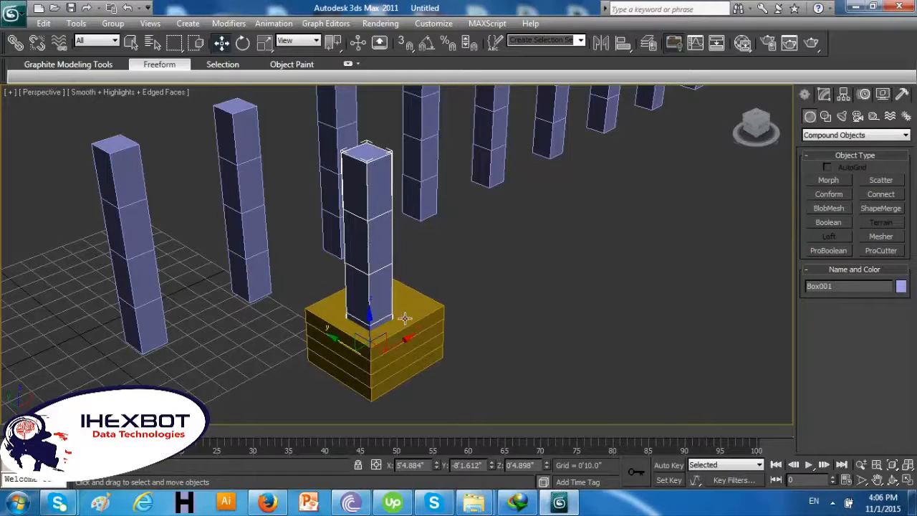
Shift the original column across the yellow box toward its middle, at about X 5'8", Y -7'12"
left_click_drag(407, 343, 412, 339)
left_click_drag(345, 338, 342, 334)
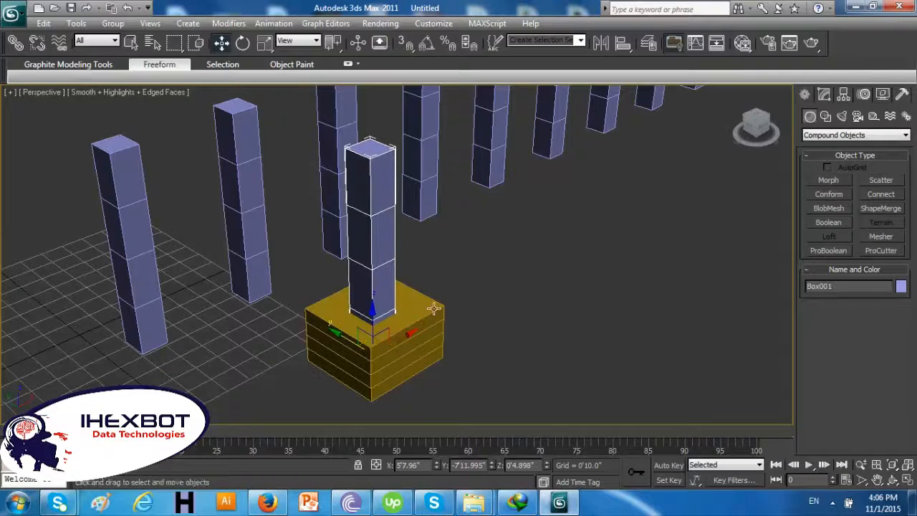
Start a Boolean with the yellow box as operand A and review its operation options
left_click(414, 310)
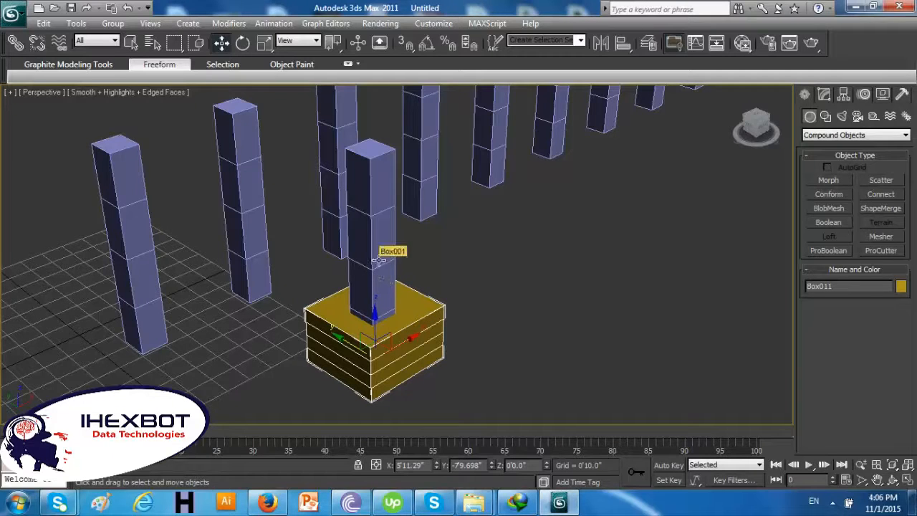
left_click(827, 222)
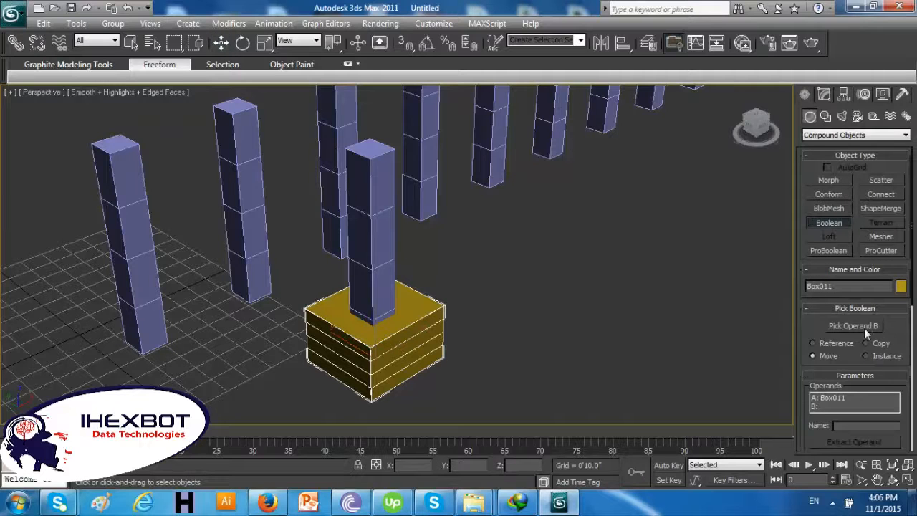
scroll(911, 336, "down", 3)
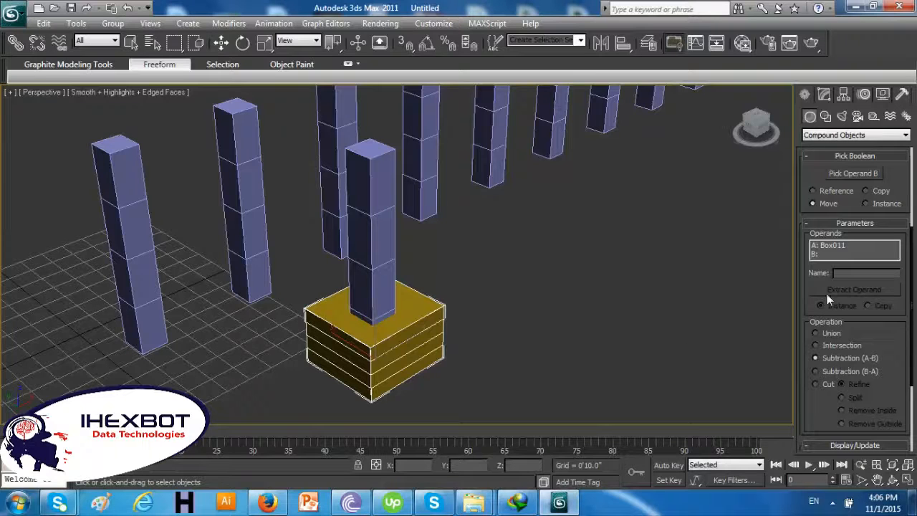
scroll(861, 283, "up", 2)
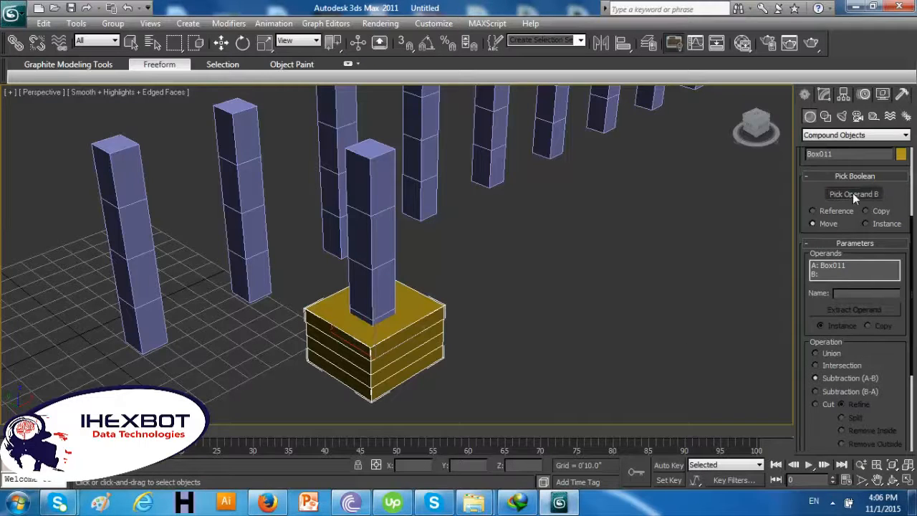
Try subtracting the original column from the yellow box with Subtraction (A-B), inspect the cut, and undo it
left_click(853, 193)
left_click(381, 254)
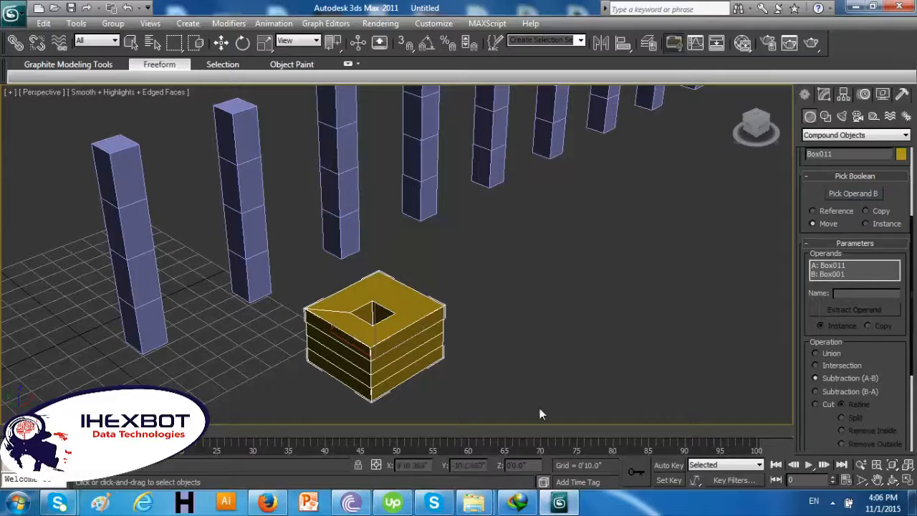
middle_click_drag(474, 316, 447, 302, "alt")
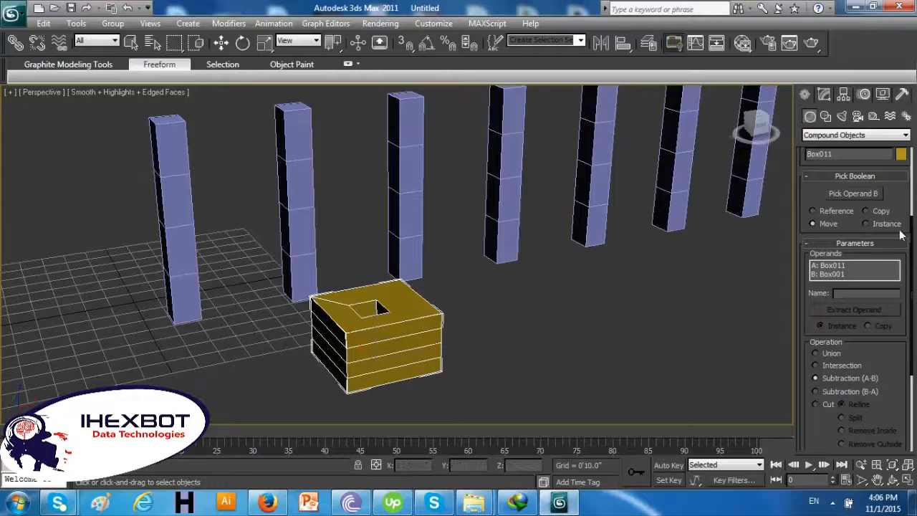
key("ctrl+z")
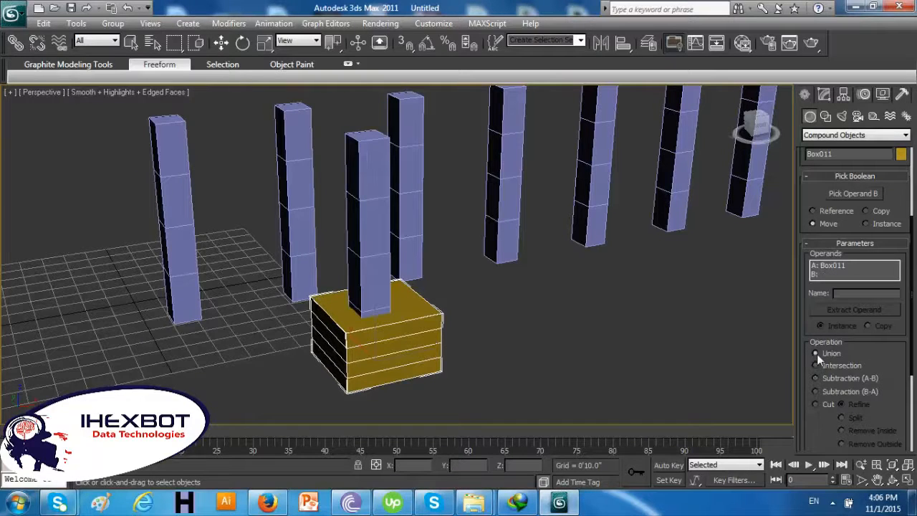
Merge the original column into the yellow box as operand B with the Union operation and inspect the joined object
left_click(849, 196)
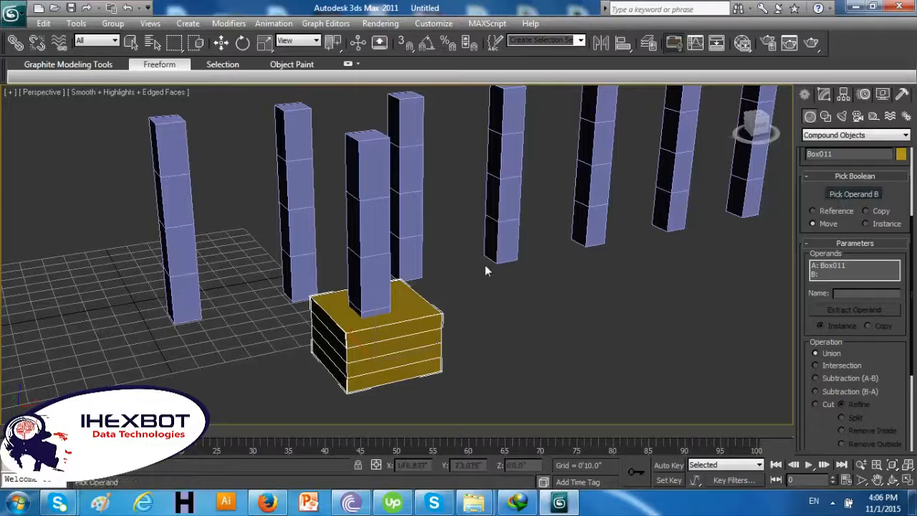
left_click(372, 276)
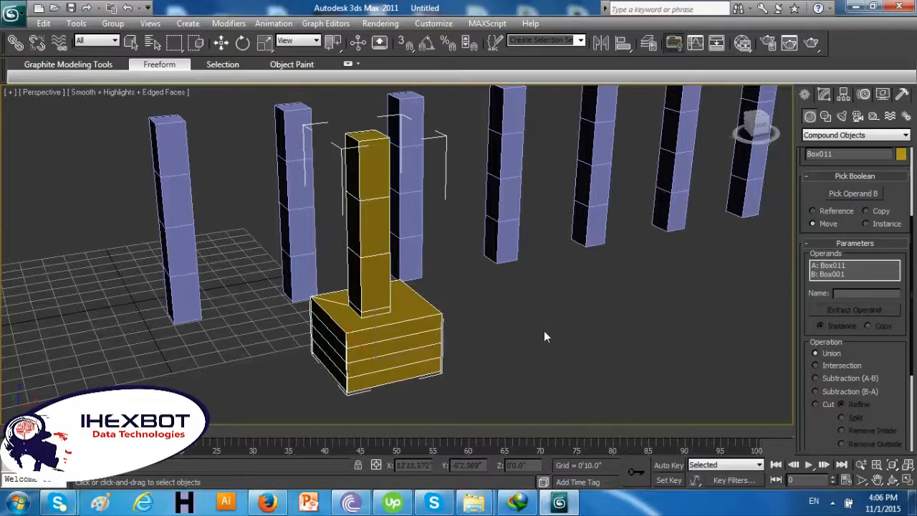
middle_click_drag(492, 307, 659, 325, "alt")
scroll(621, 308, "up", 3)
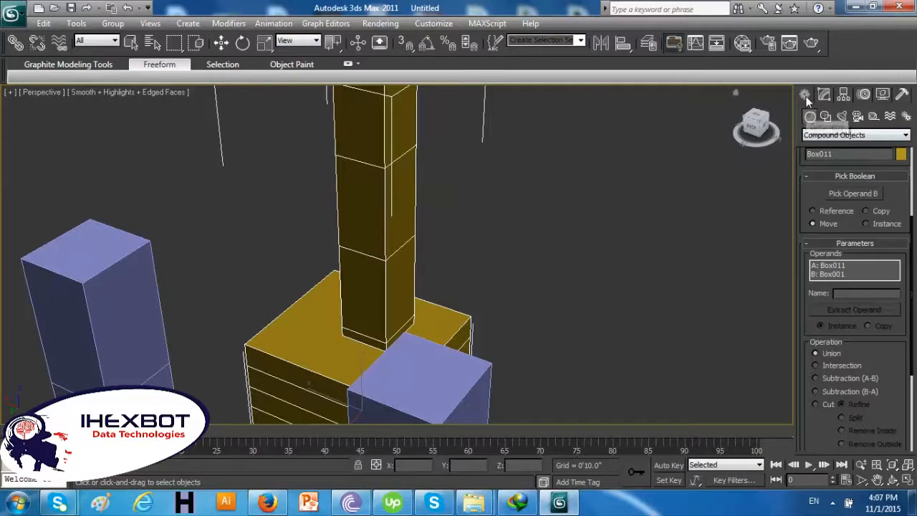
Switch the geometry category to Standard Primitives and apply a Bend modifier to the merged yellow object
left_click(845, 134)
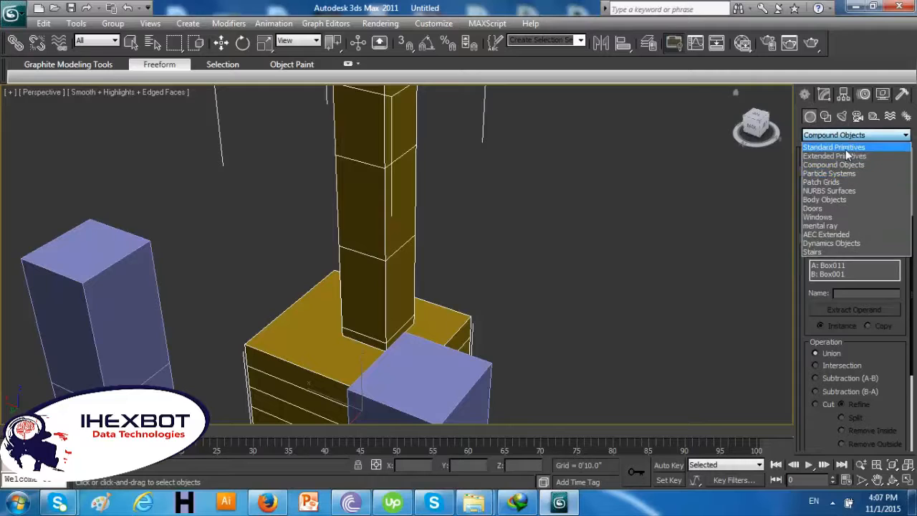
left_click(835, 147)
left_click(825, 95)
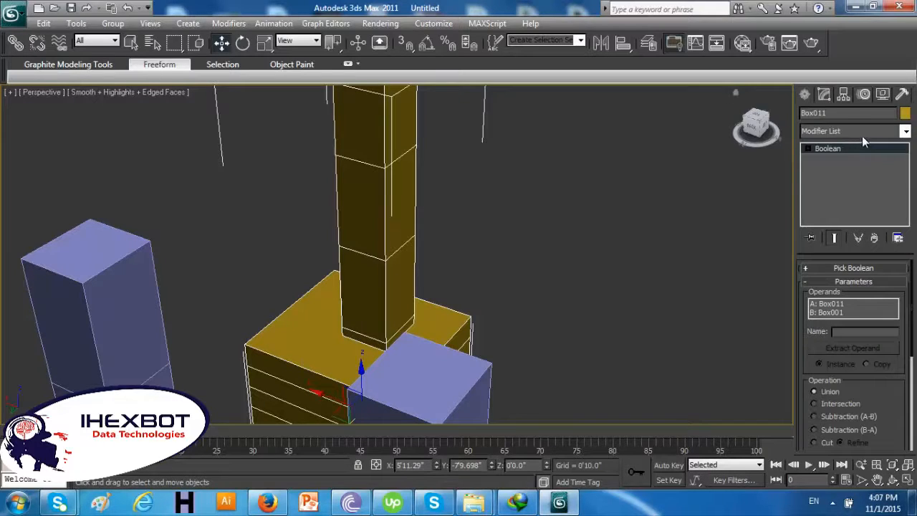
left_click(862, 135)
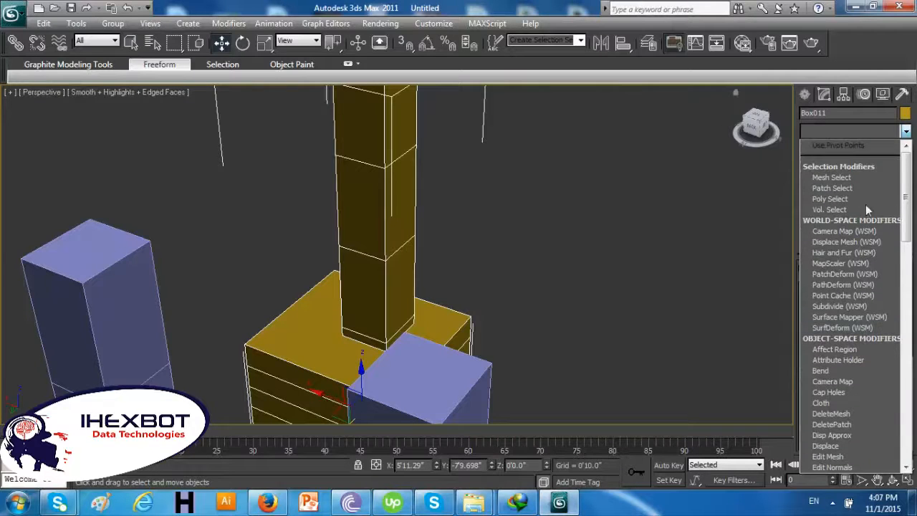
left_click(413, 279)
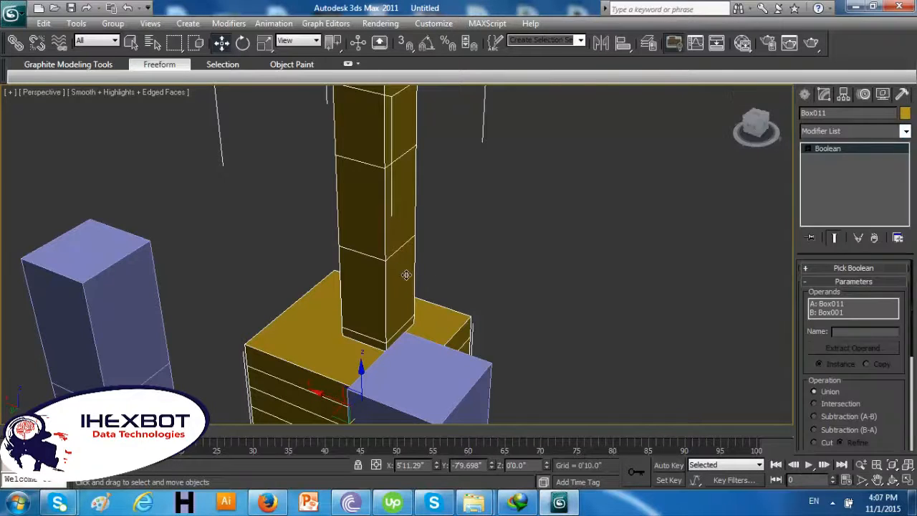
left_click(854, 132)
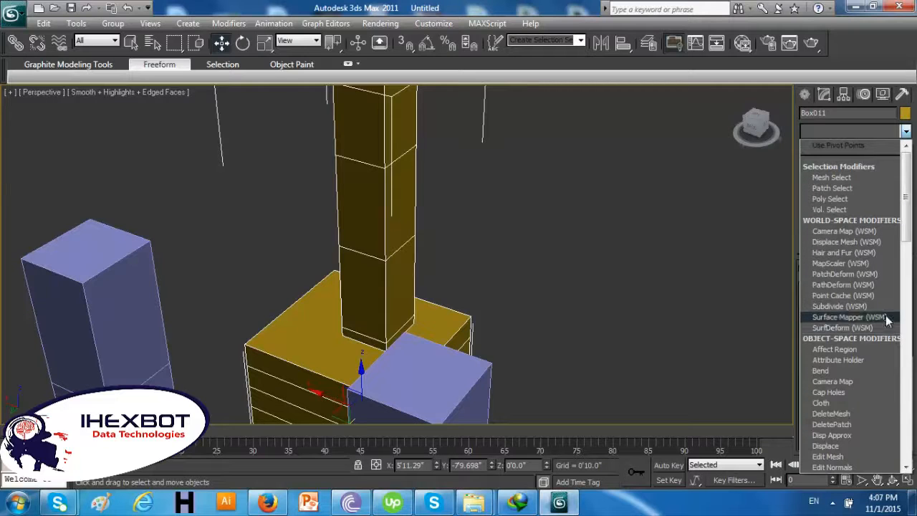
scroll(887, 276, "down", 3)
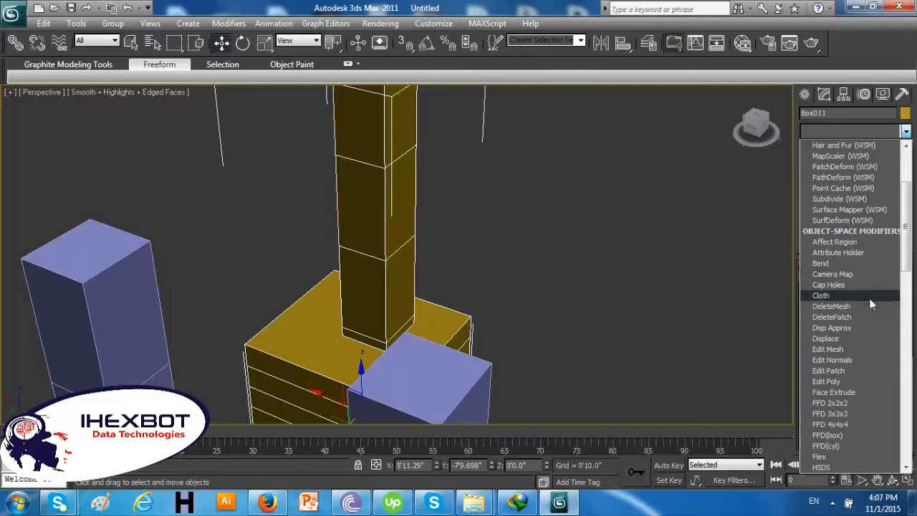
left_click(851, 265)
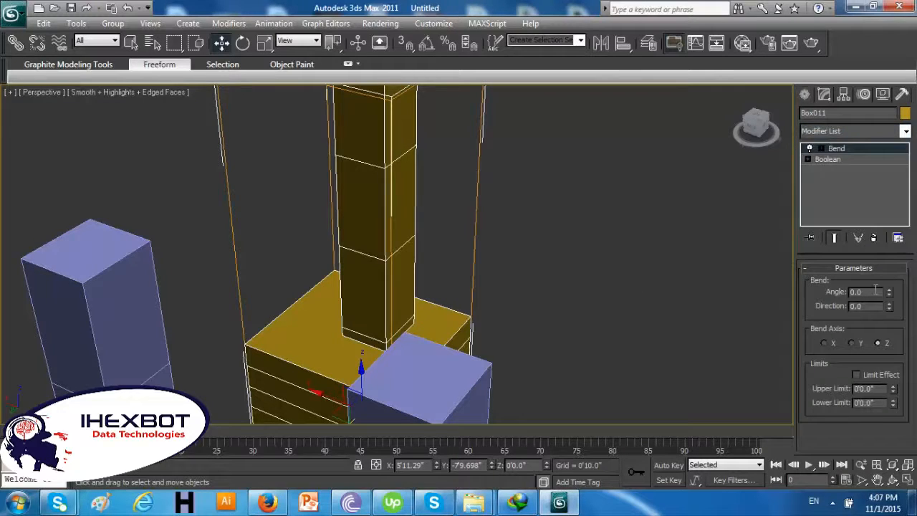
Set the Bend angle to 21.5 and direction to 69, try the Y bend axis, and settle on X
left_click_drag(888, 294, 898, 264)
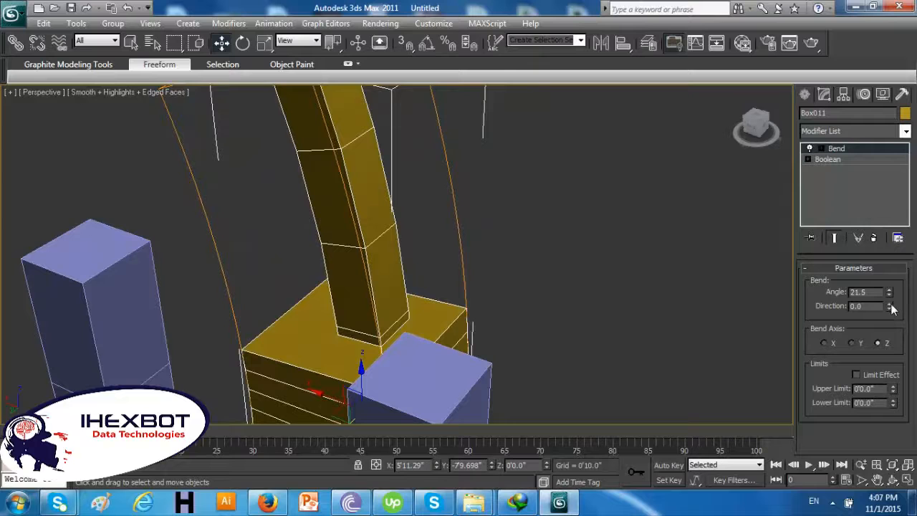
left_click_drag(892, 308, 908, 330)
left_click(852, 343)
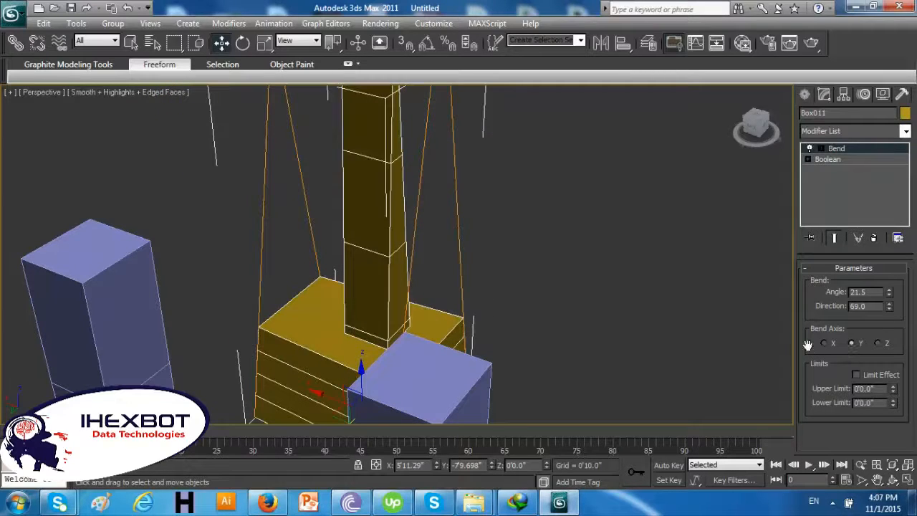
left_click(825, 344)
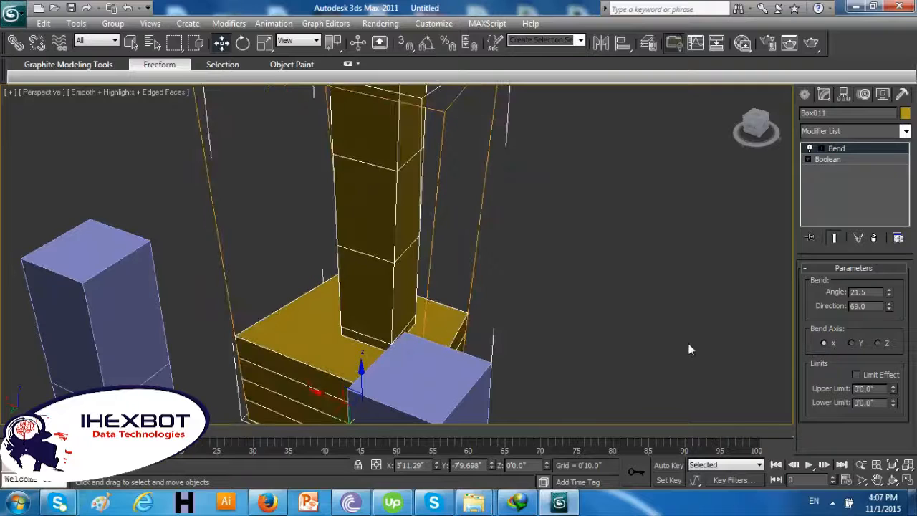
Open the 3ds Max help and look through the Creating Geometry topic
left_click(530, 23)
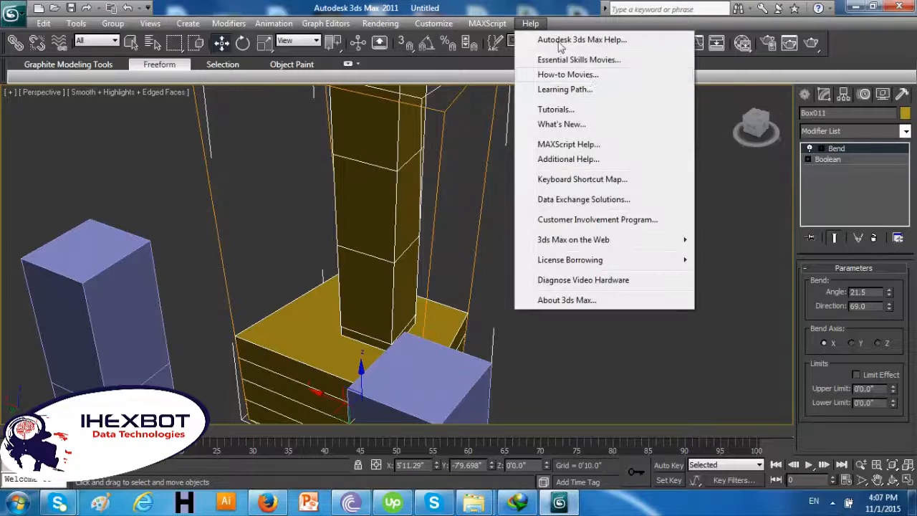
left_click(606, 126)
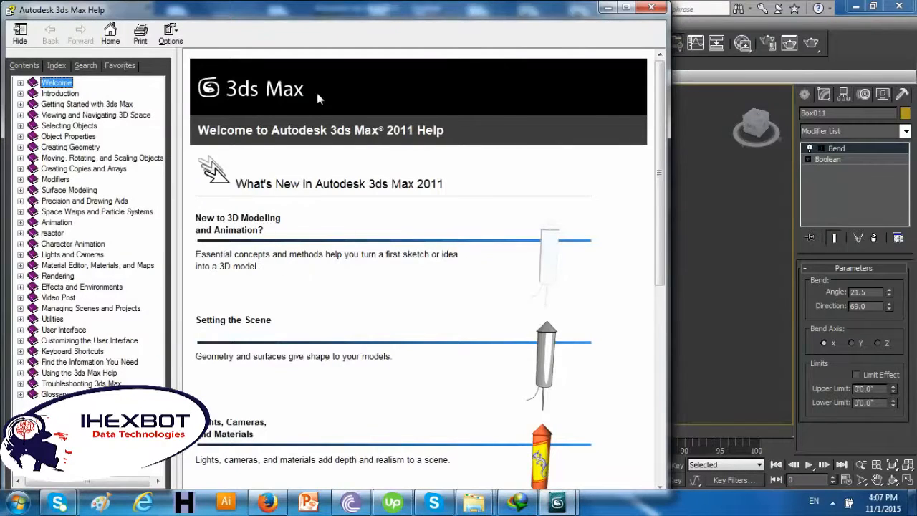
left_click_drag(346, 22, 368, 22)
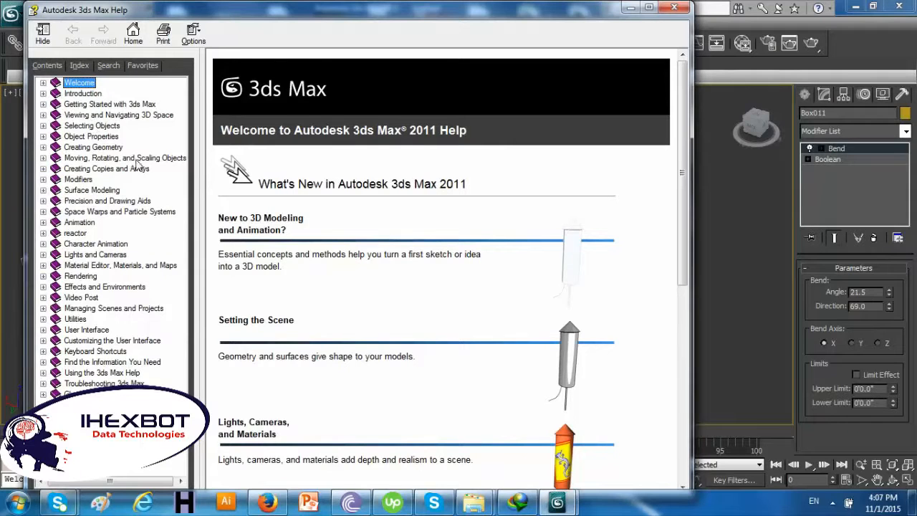
left_click(94, 148)
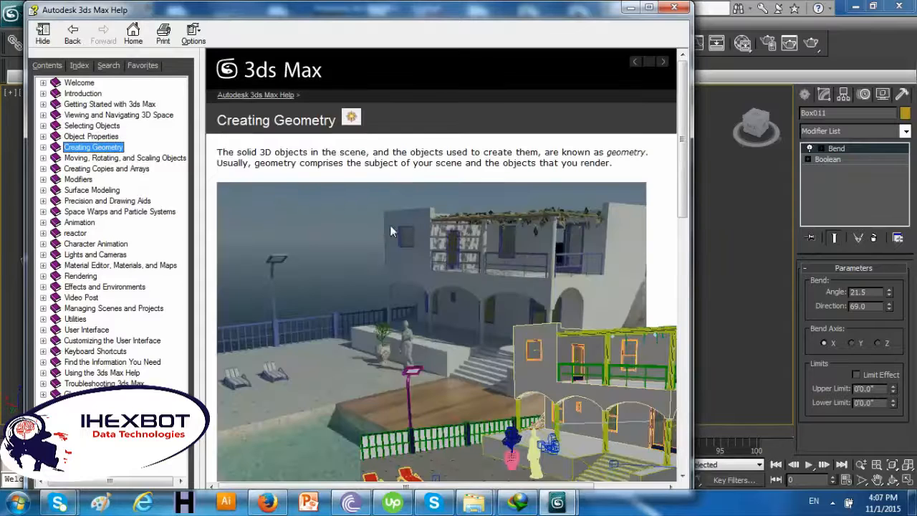
left_click(467, 234)
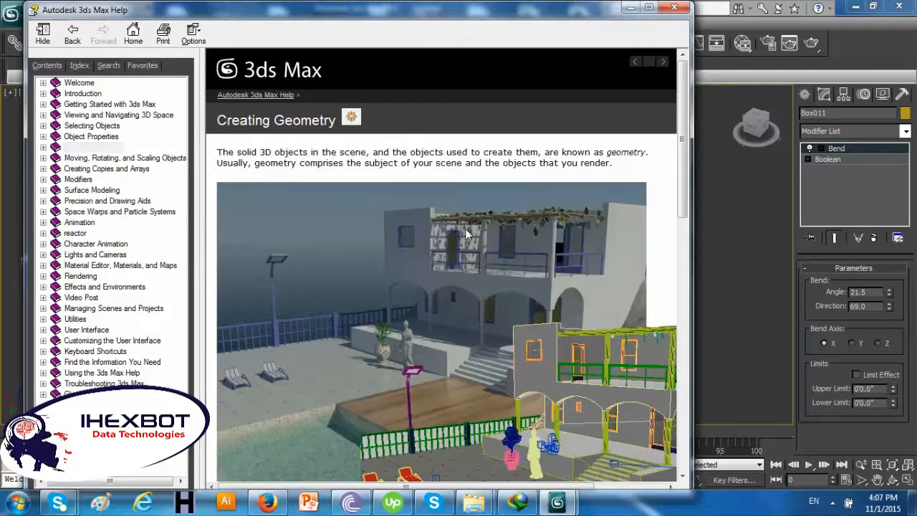
scroll(451, 265, "down", 2)
scroll(452, 265, "up", 2)
scroll(452, 266, "down", 2)
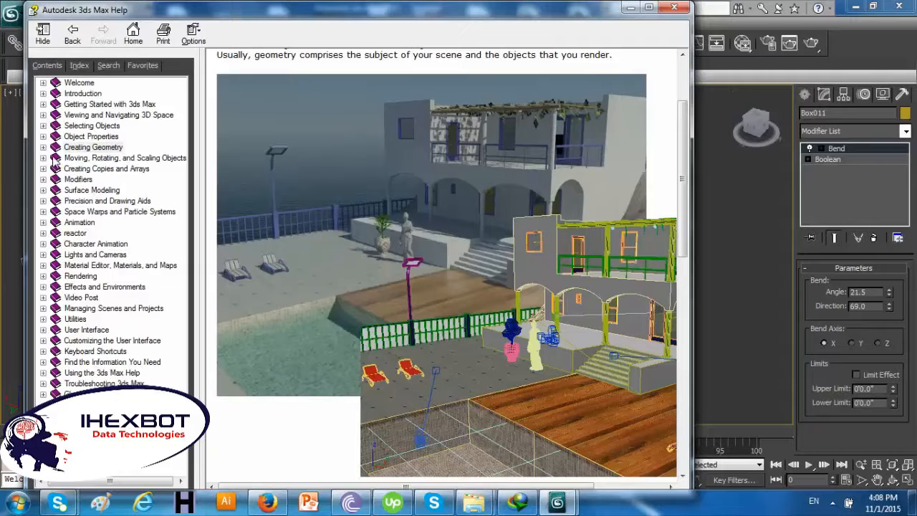
Expand the Creating Geometry contents, view the Basics of Creating and Modifying Objects topic, and minimize the help
left_click(93, 147)
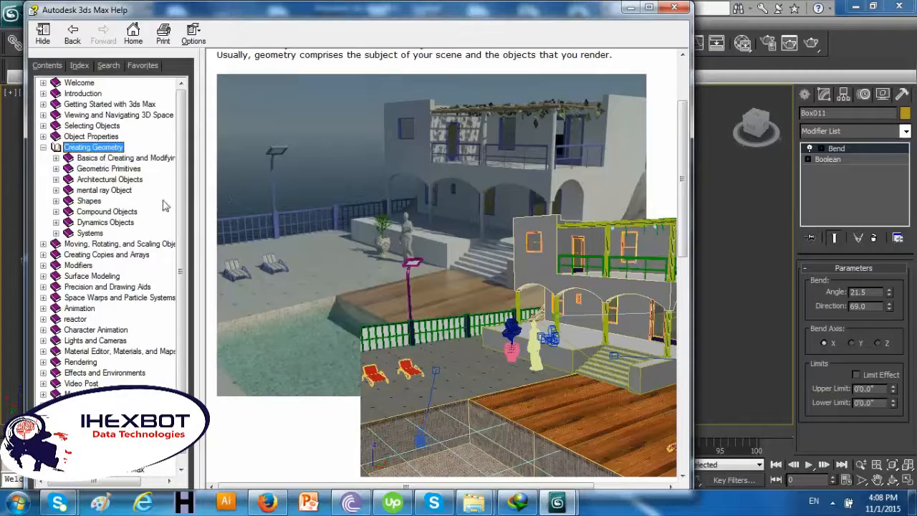
left_click(57, 159)
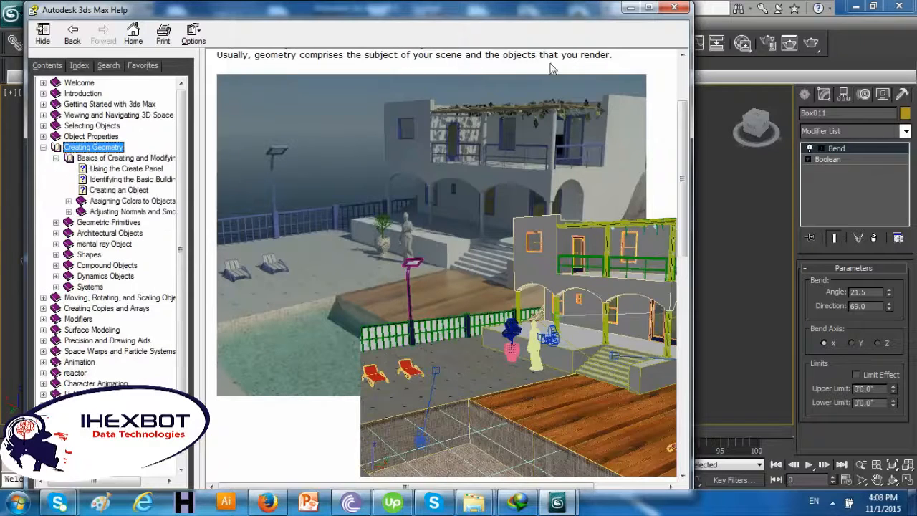
left_click(108, 158)
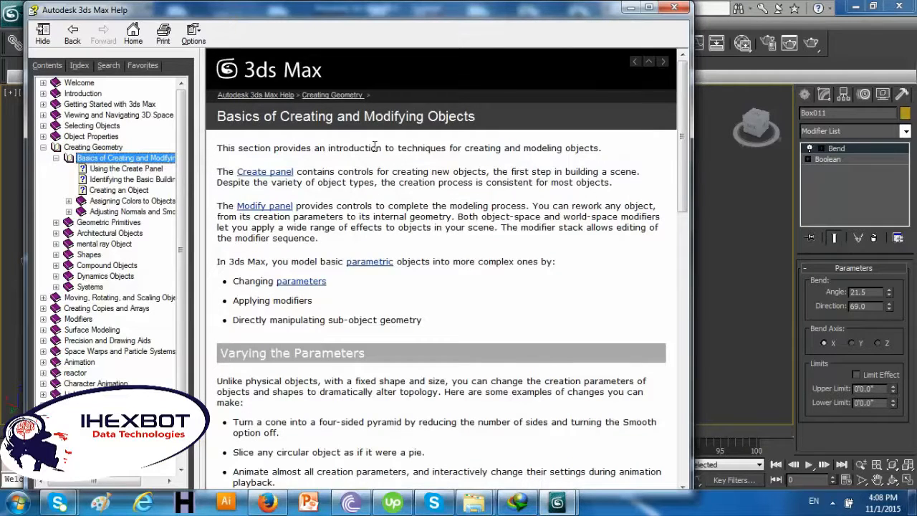
left_click(629, 8)
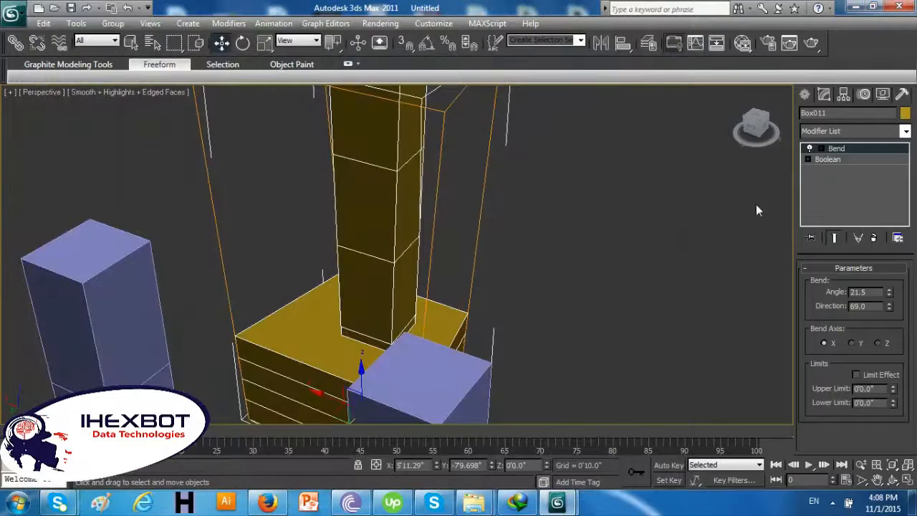
Deselect the bent object and create a separate box beside it, about 1'6.7" long, 1'3.5" wide and 1'5.8" high
left_click(704, 242)
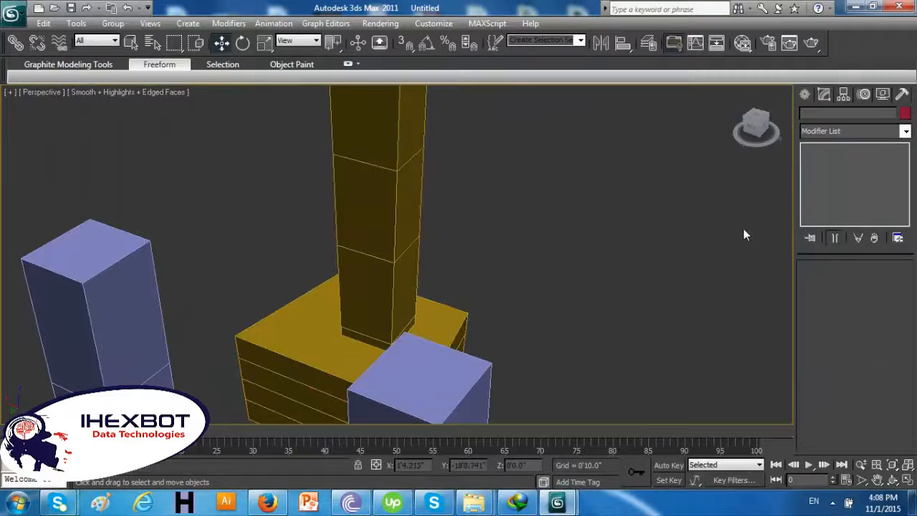
left_click(804, 94)
left_click(834, 179)
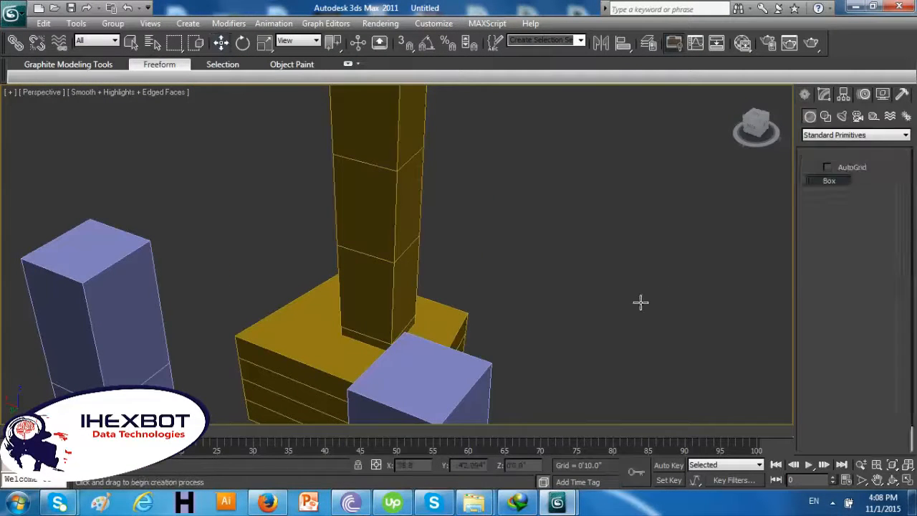
left_click_drag(641, 301, 554, 323)
left_click(577, 251)
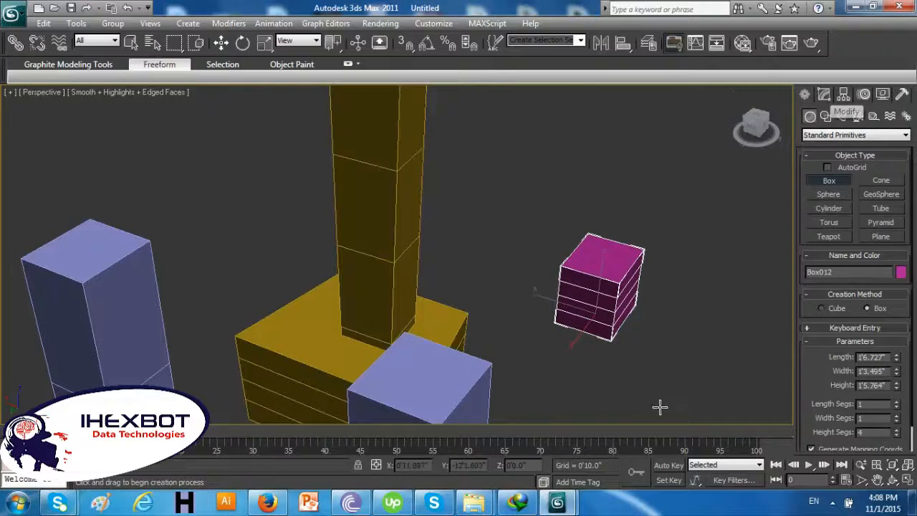
mouse_move(557, 503)
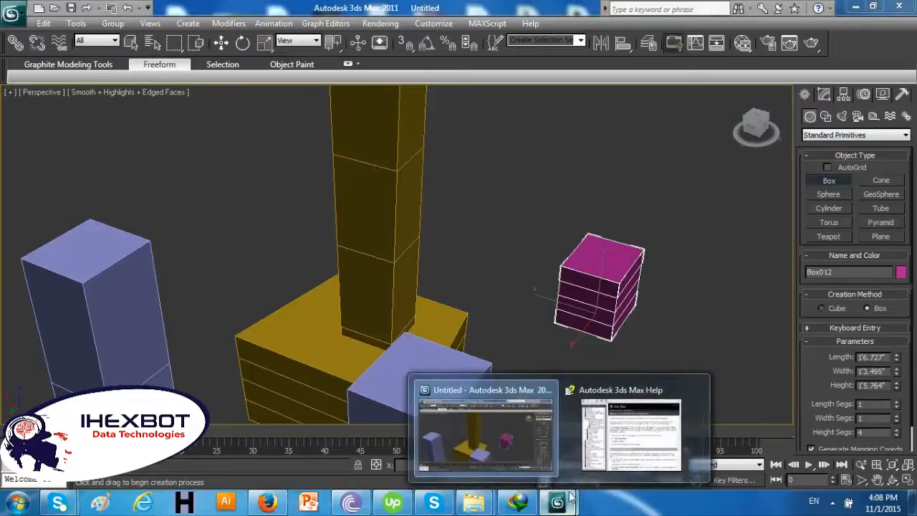
Switch back to the 3ds Max help and read the Basics of Creating and Modifying Objects topic down to its list of section topics
left_click(616, 447)
left_click(444, 312)
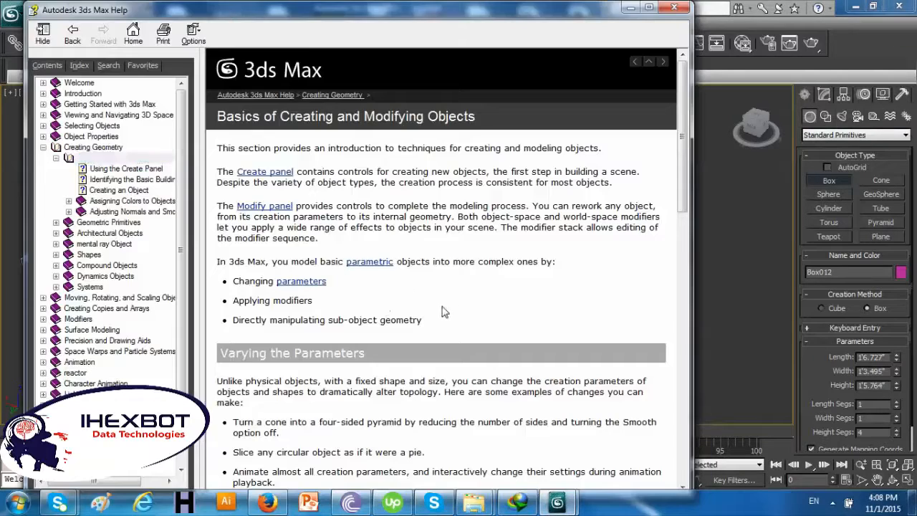
scroll(450, 310, "down", 10)
scroll(450, 311, "down", 4)
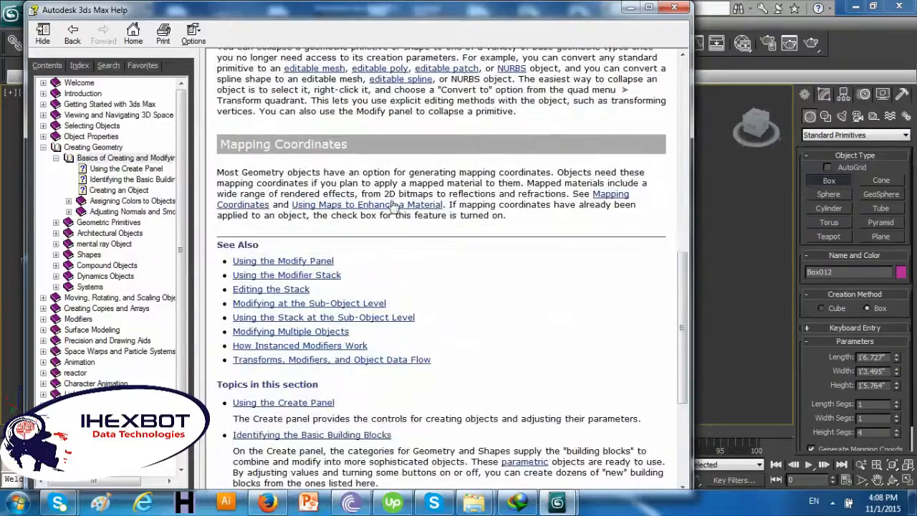
scroll(533, 258, "down", 3)
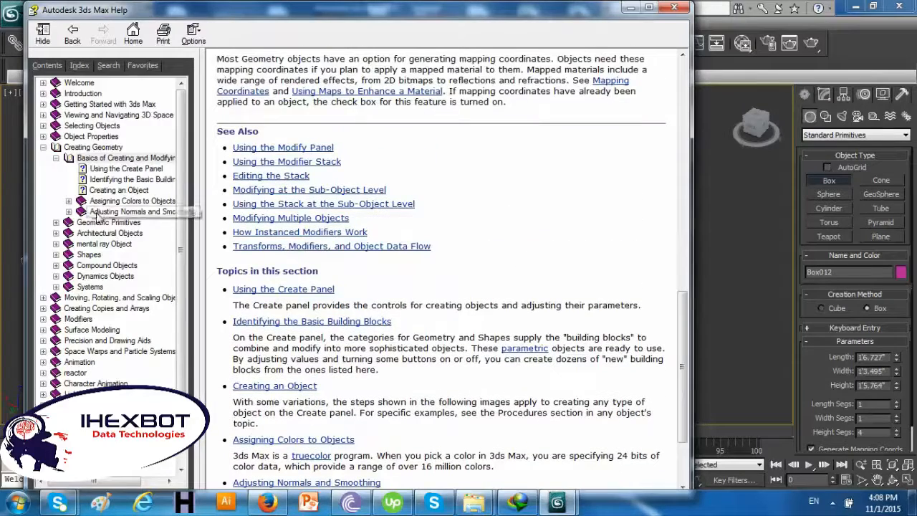
Read the Identifying the Basic Building Blocks topic, examining the standard primitives, extended primitives and compound objects descriptions
left_click(131, 179)
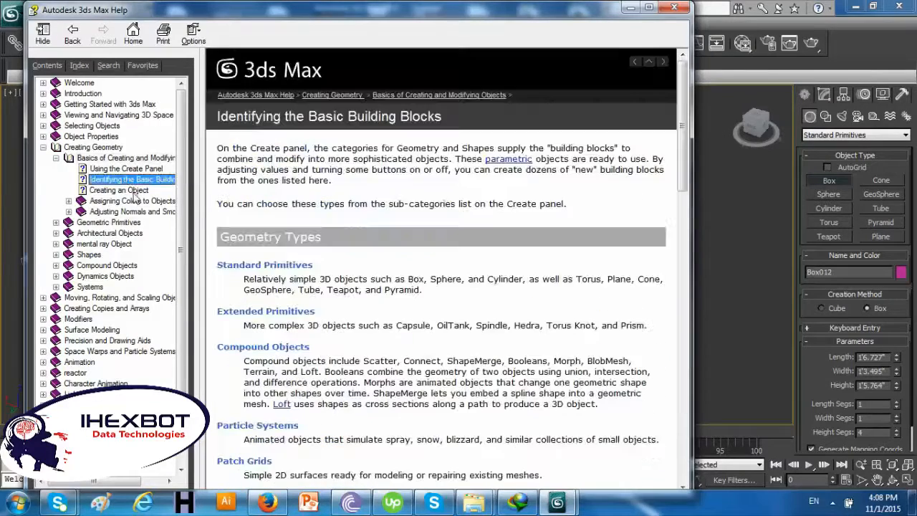
left_click(411, 274)
scroll(390, 254, "down", 3)
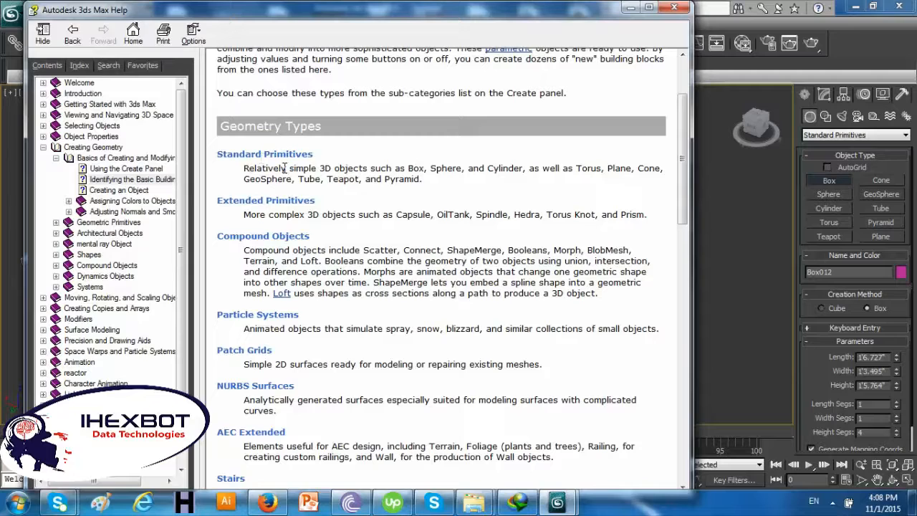
left_click_drag(285, 168, 510, 190)
left_click(526, 168)
left_click_drag(243, 215, 404, 214)
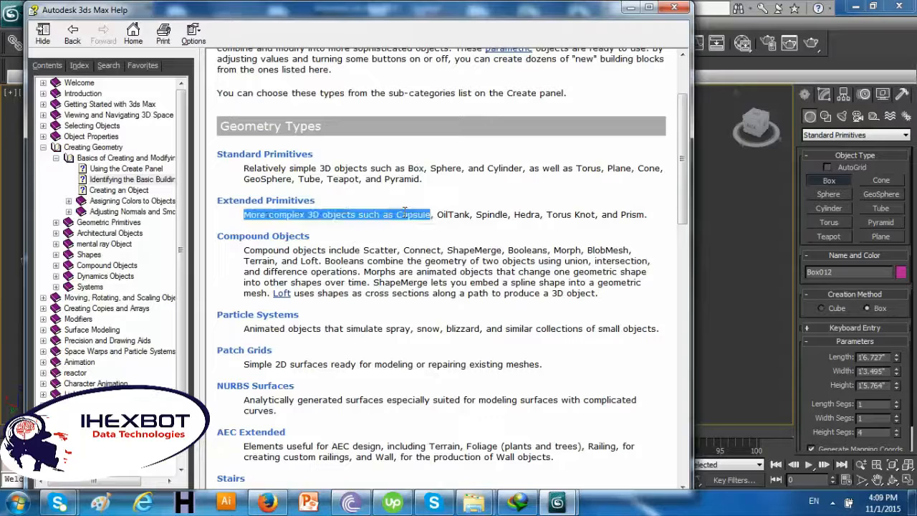
left_click(419, 225)
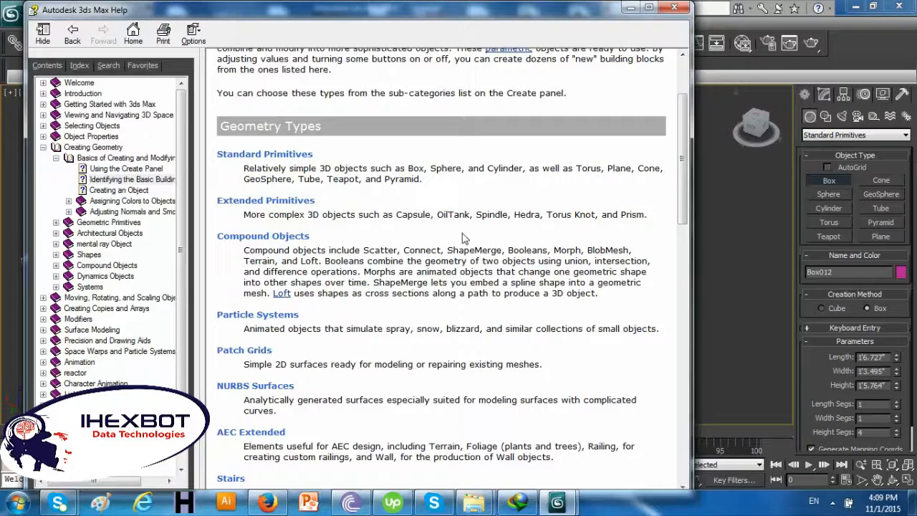
left_click_drag(437, 215, 532, 223)
left_click(559, 219)
scroll(523, 270, "down", 3)
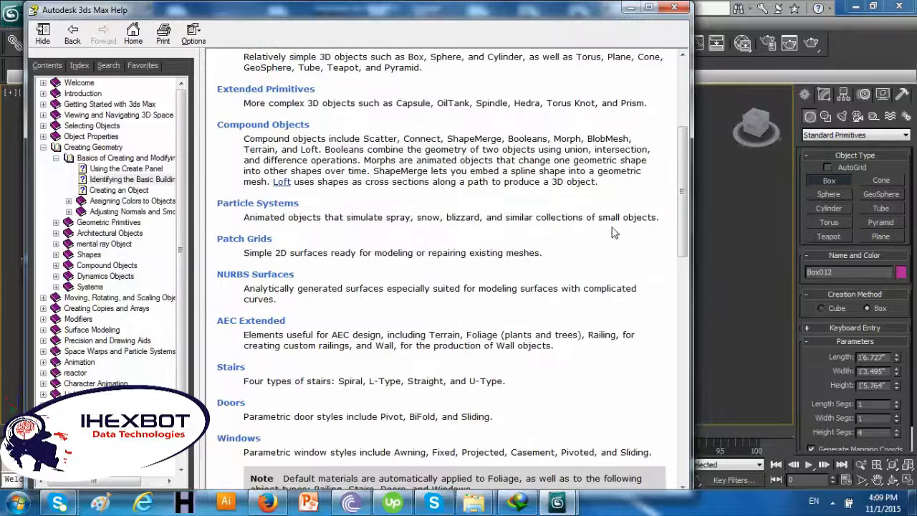
left_click_drag(379, 147, 404, 140)
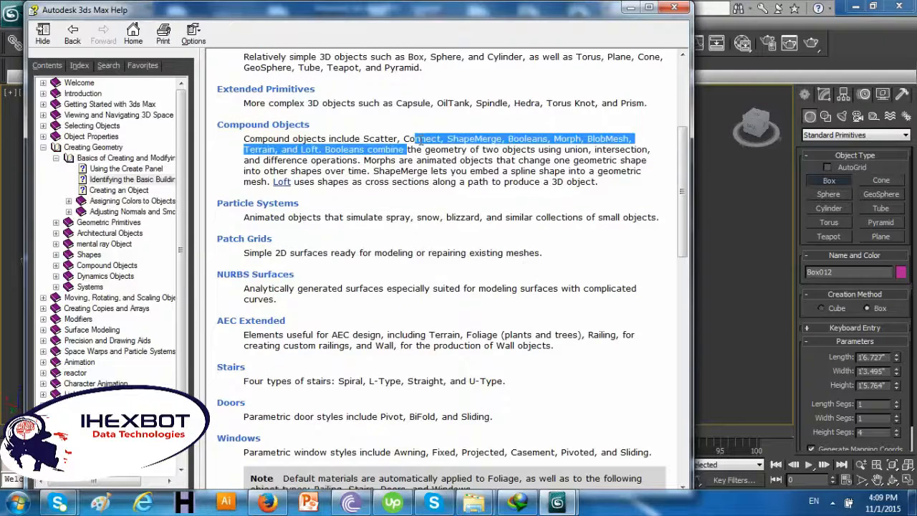
left_click(404, 143)
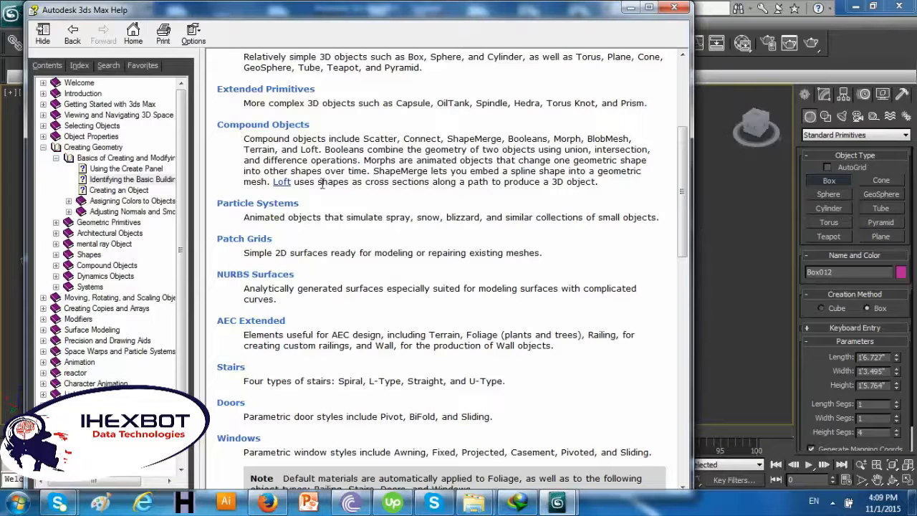
Follow the Loft link to the Loft Compound Object topic and read its introduction on splines, path and cross-sections
left_click(288, 183)
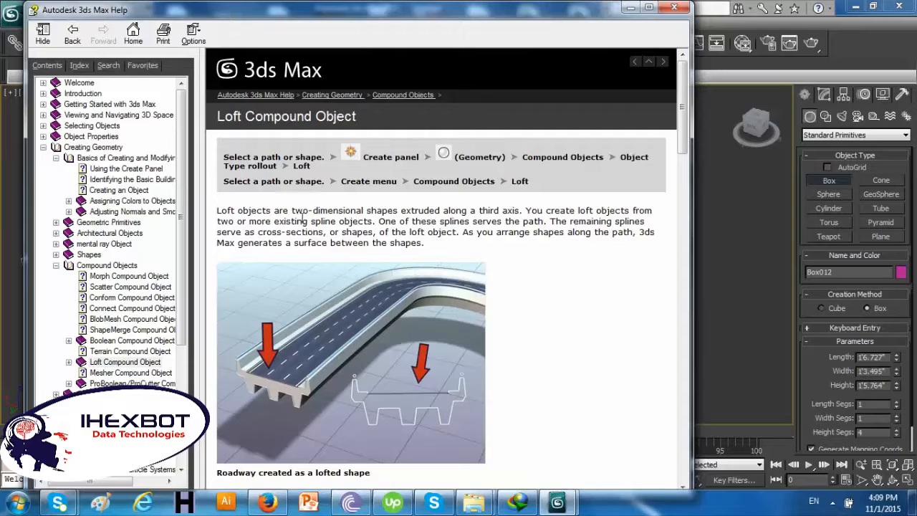
left_click_drag(312, 211, 577, 219)
left_click(534, 223)
left_click_drag(250, 221, 336, 222)
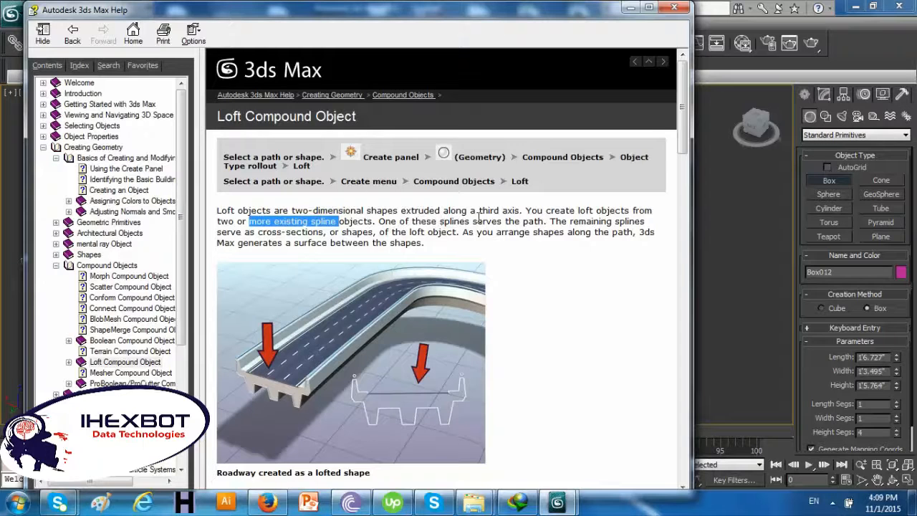
left_click_drag(523, 222, 588, 213)
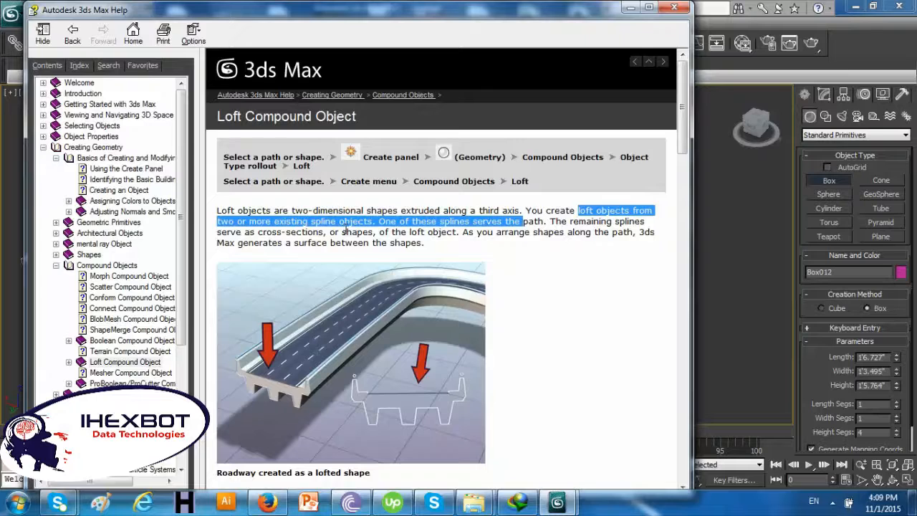
left_click(373, 230)
left_click_drag(382, 223, 614, 222)
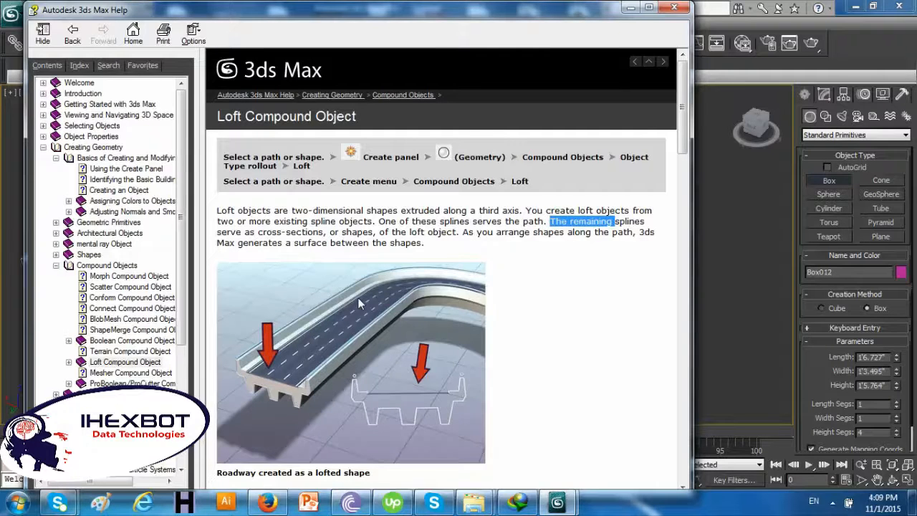
Find the Procedures section of the Loft topic and read the first instruction for creating a loft object
scroll(360, 301, "down", 2)
scroll(372, 316, "down", 2)
scroll(368, 311, "down", 10)
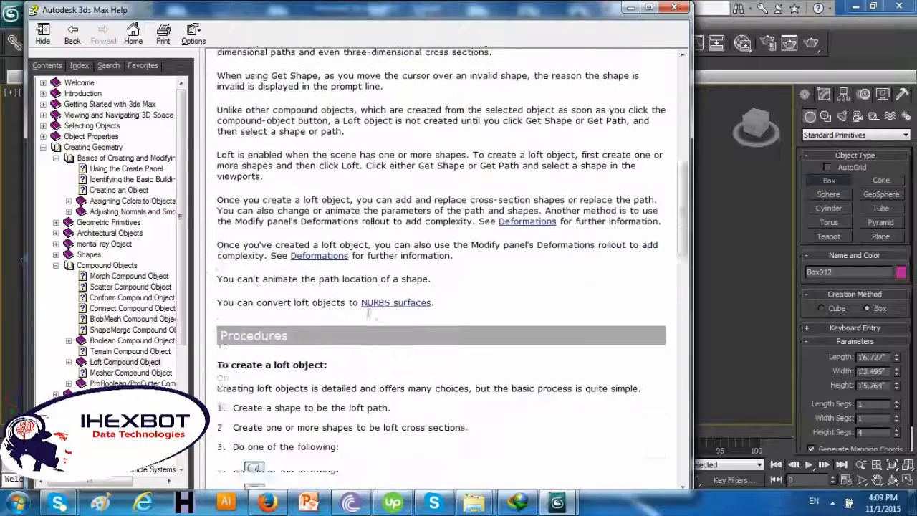
scroll(351, 306, "down", 6)
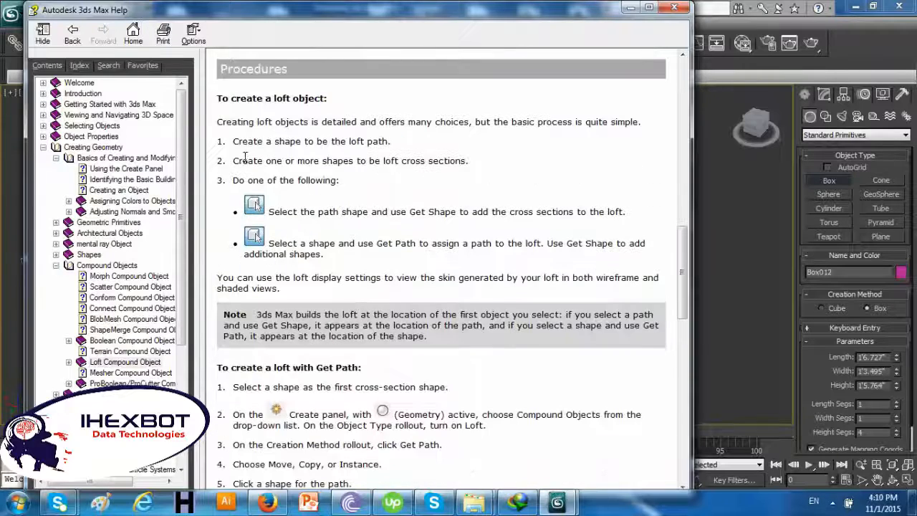
left_click_drag(232, 142, 392, 150)
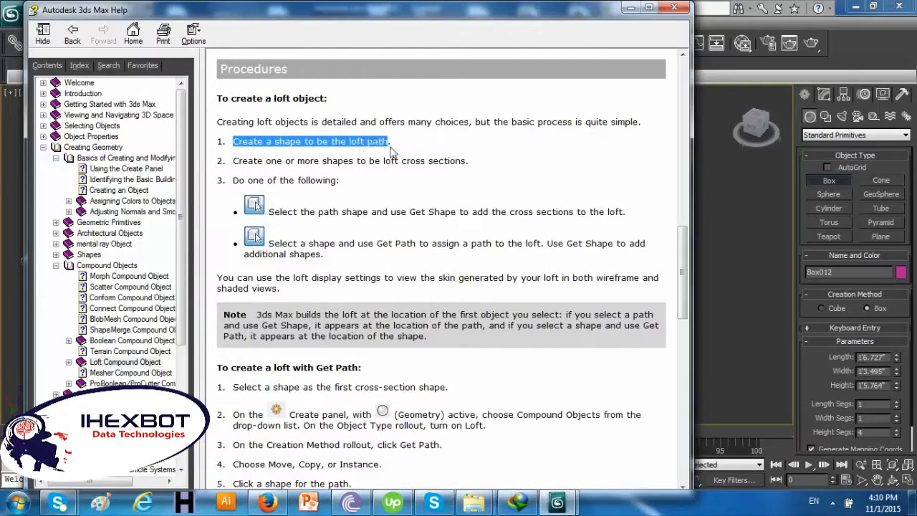
left_click(350, 157)
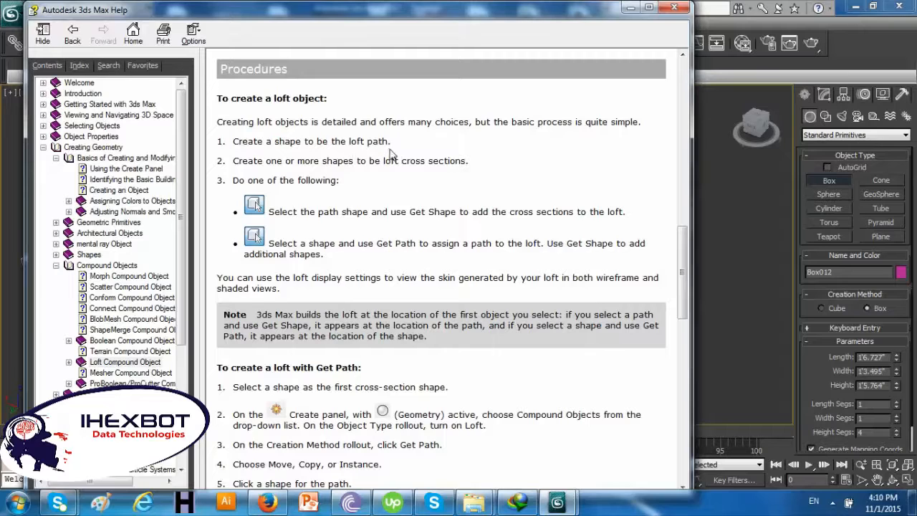
Return to the scene and draw an open curved spline with the Line tool, bending around the magenta box, as the loft path
left_click(824, 136)
left_click(826, 118)
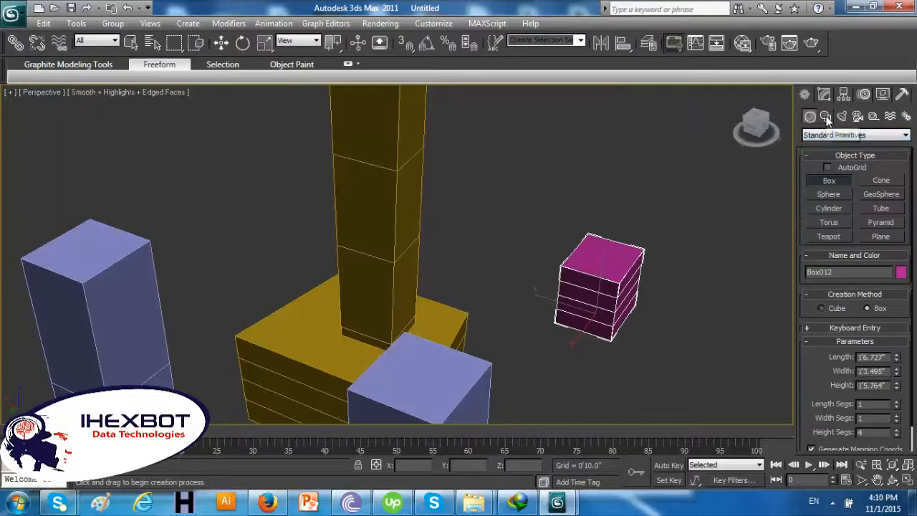
left_click(826, 117)
left_click(830, 190)
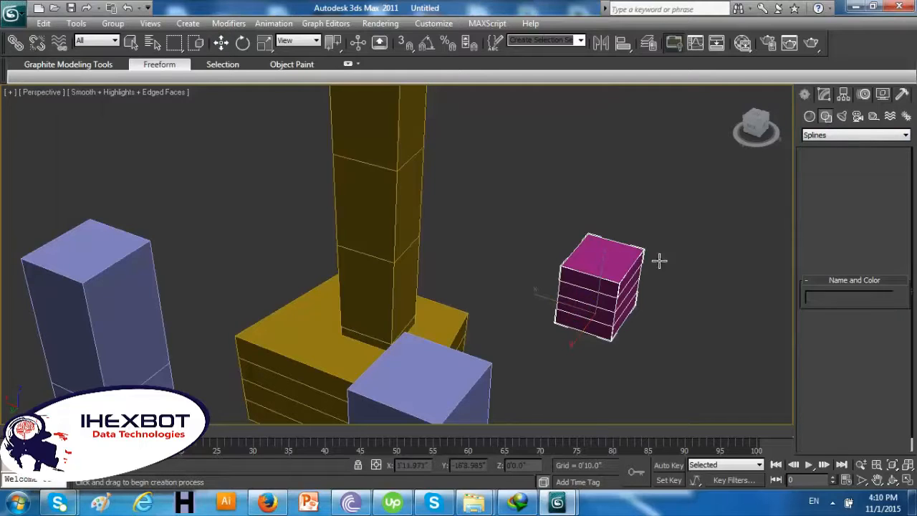
left_click(516, 225)
left_click_drag(712, 179, 718, 178)
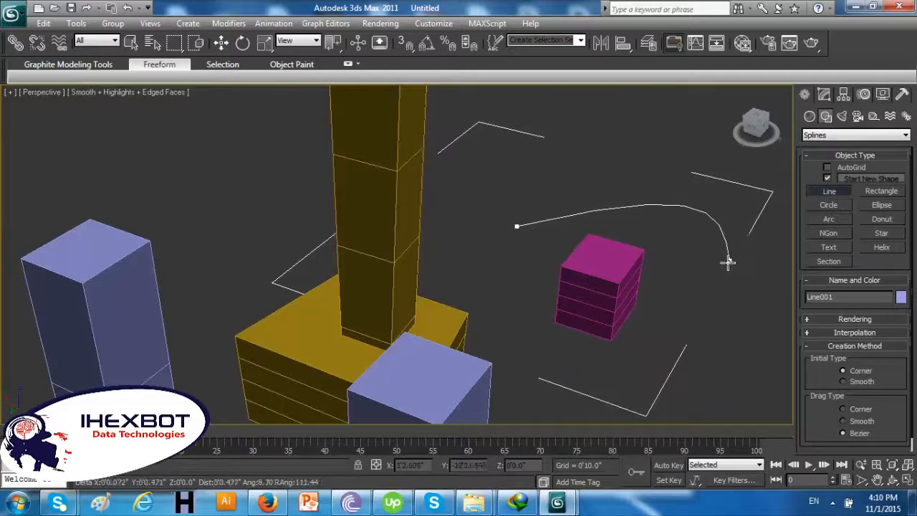
left_click(729, 261)
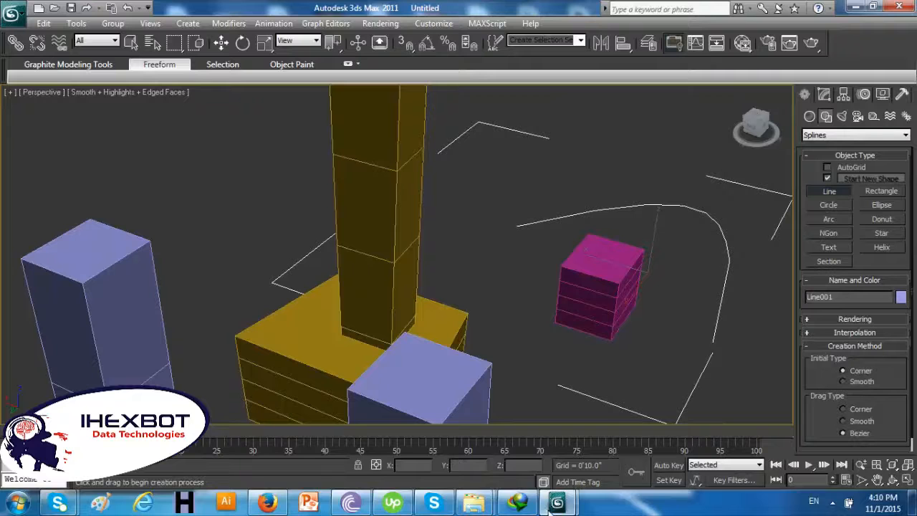
Switch to the help and read the loft procedure's instruction on using Get Path to assign a path
mouse_move(557, 503)
left_click(608, 442)
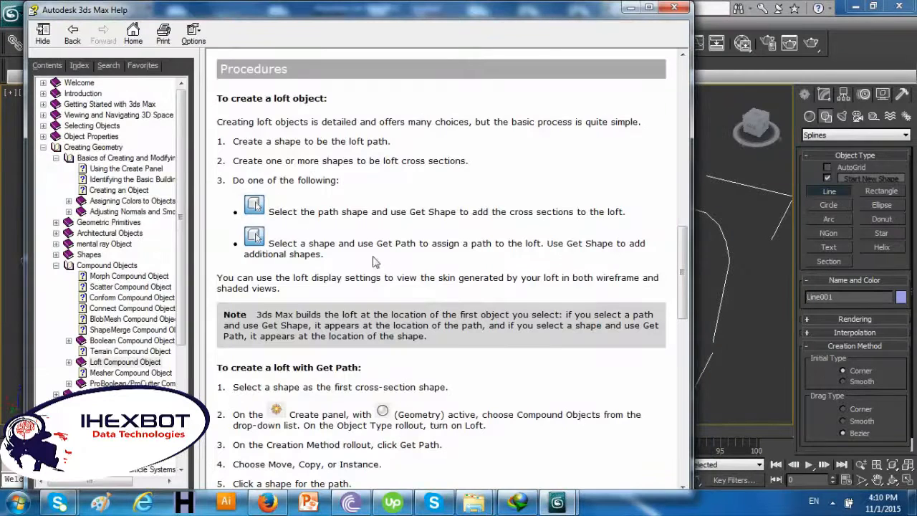
left_click_drag(295, 244, 434, 244)
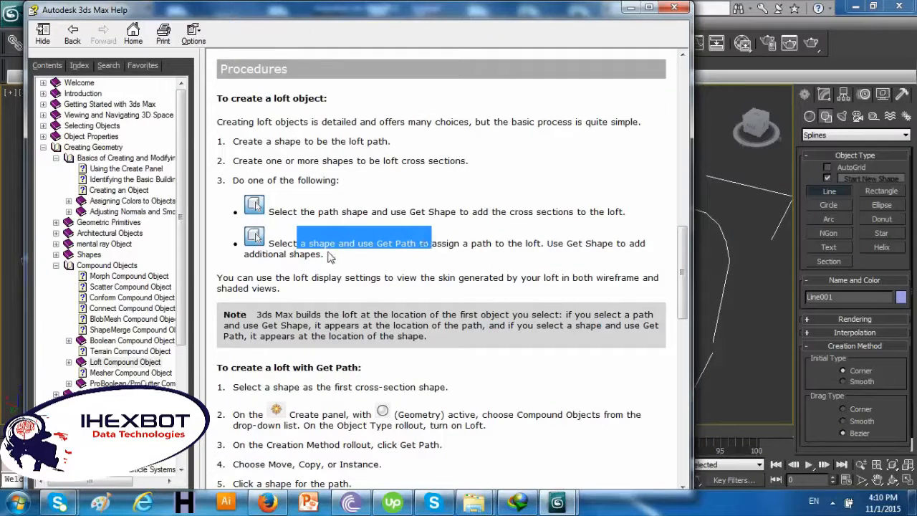
left_click(323, 255)
left_click_drag(307, 243, 508, 247)
left_click(411, 260)
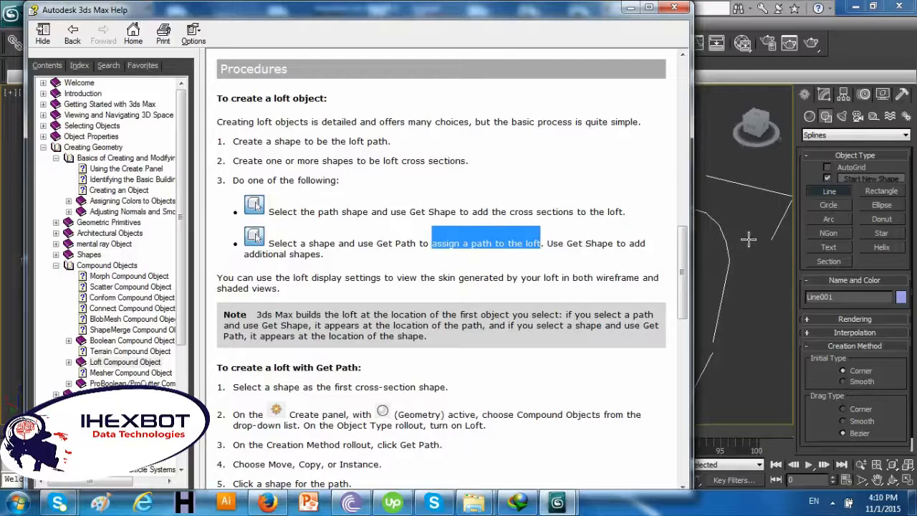
Return to the scene, leave line creation, select the magenta box and show the Compound Objects geometry types
left_click(771, 242)
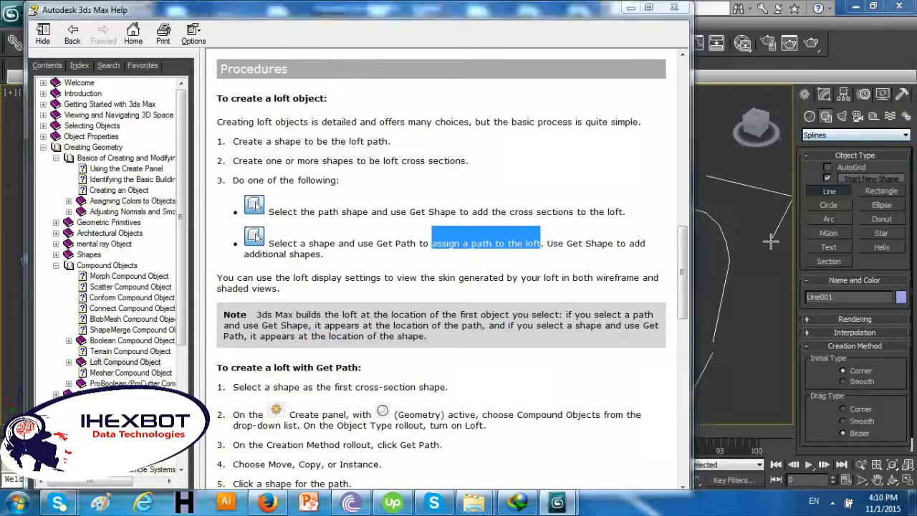
right_click(776, 250)
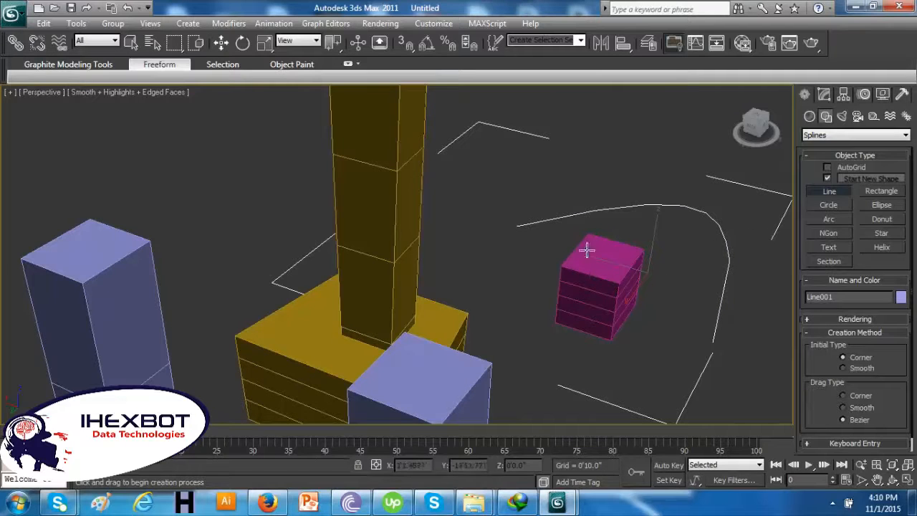
left_click(130, 42)
left_click(616, 274)
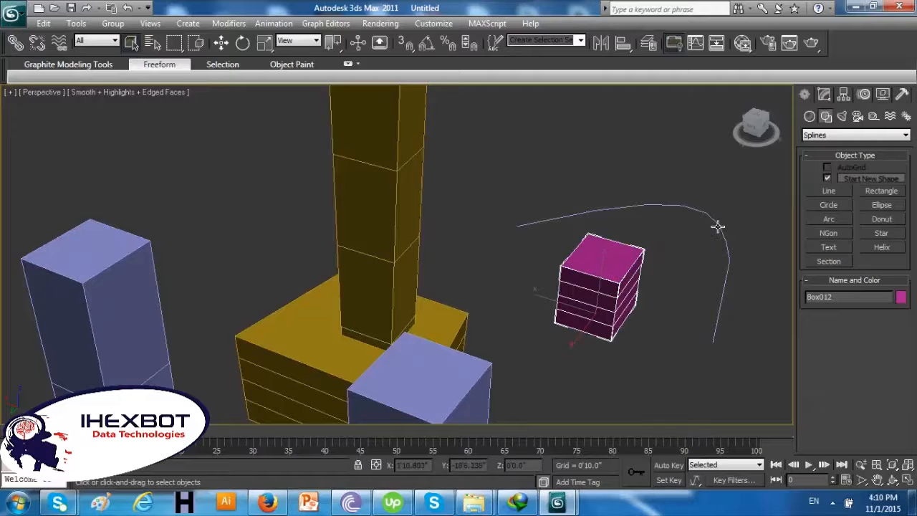
left_click(810, 116)
left_click(846, 136)
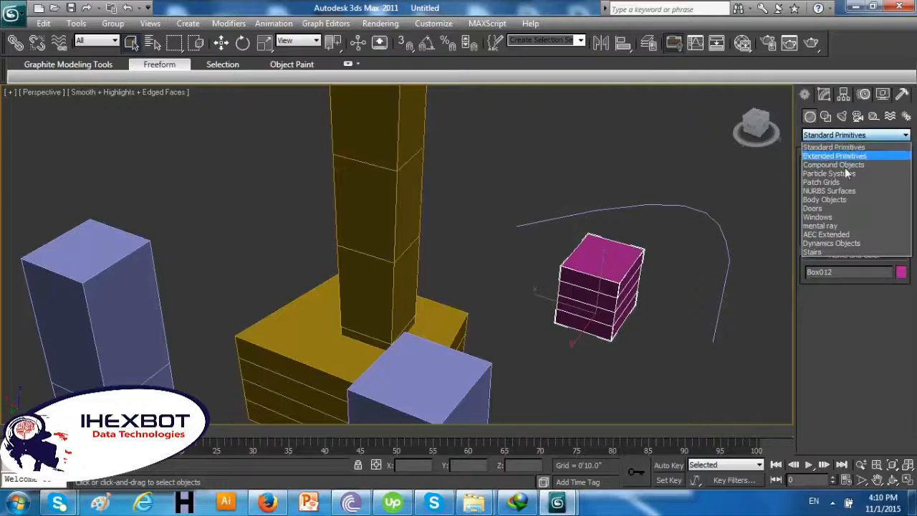
left_click(849, 165)
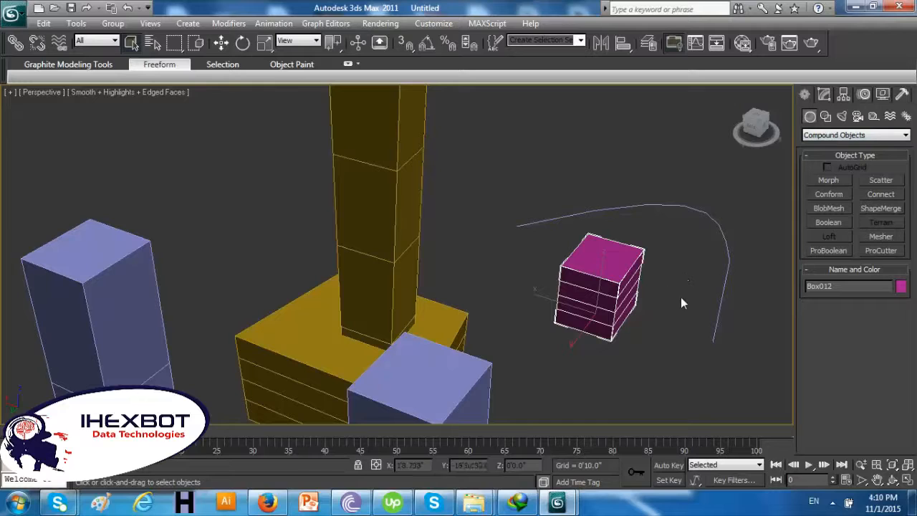
Try selecting the nearest blue column together with the magenta box, and settle on selecting only the curved line
left_click(460, 380)
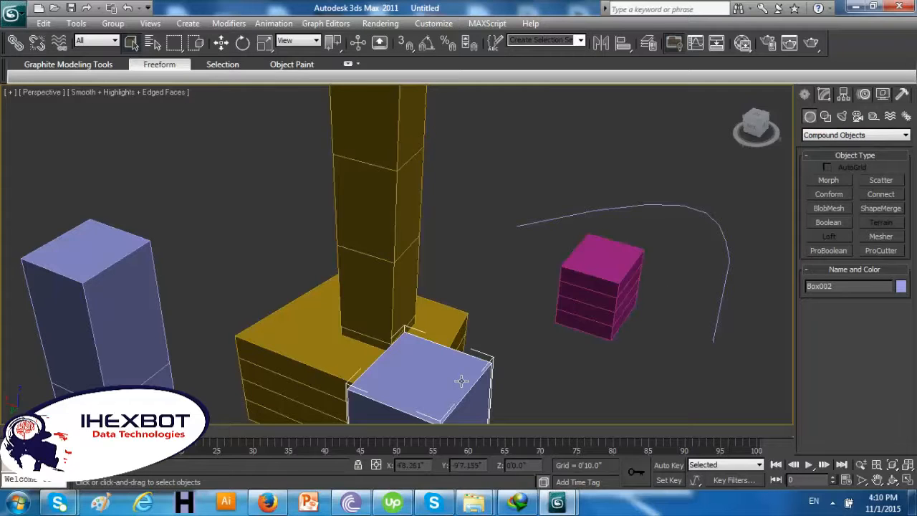
left_click(593, 306, "ctrl")
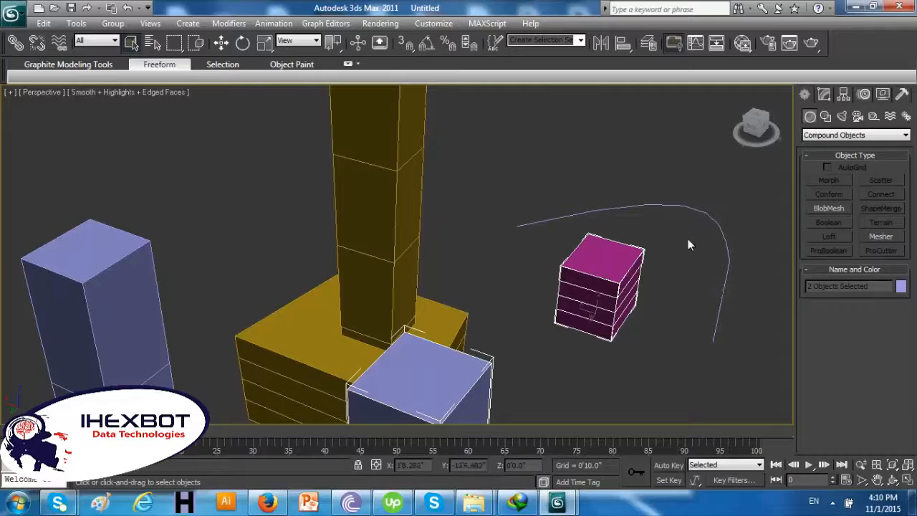
left_click(705, 214)
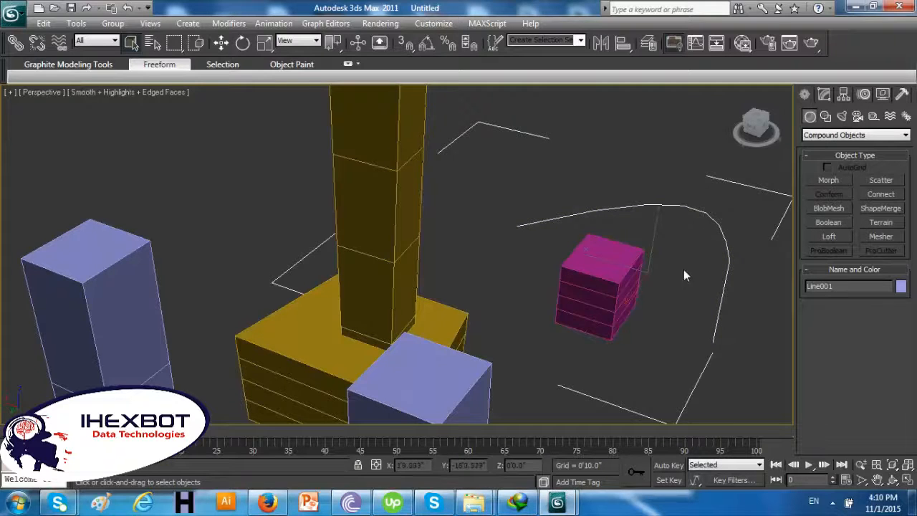
scroll(685, 280, "down", 3)
left_click(672, 291)
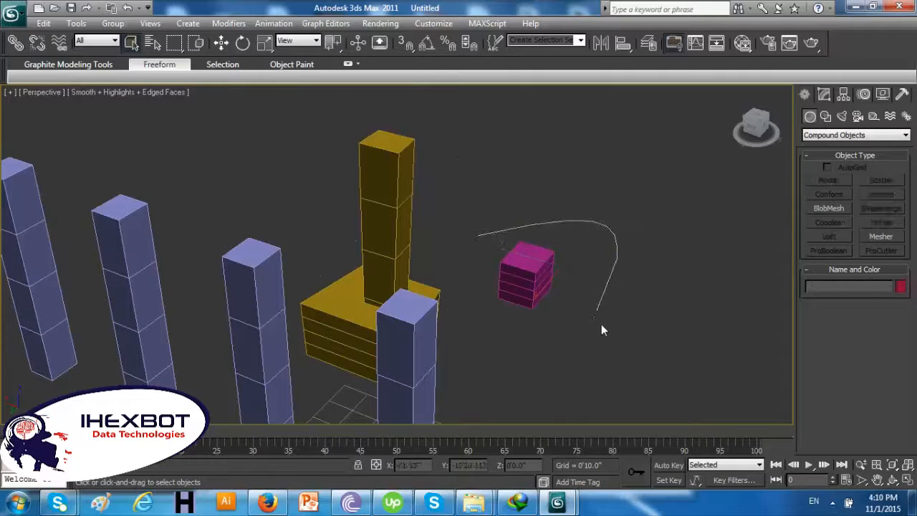
left_click(607, 284)
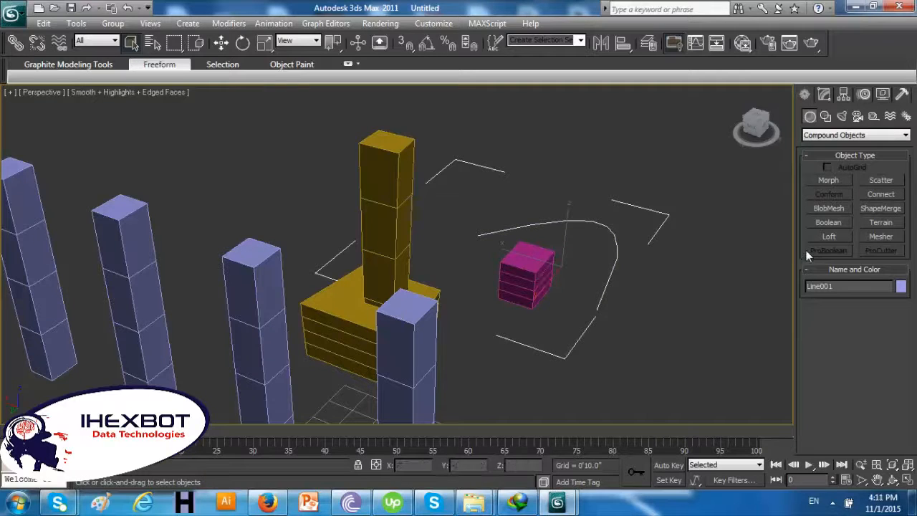
left_click(825, 238)
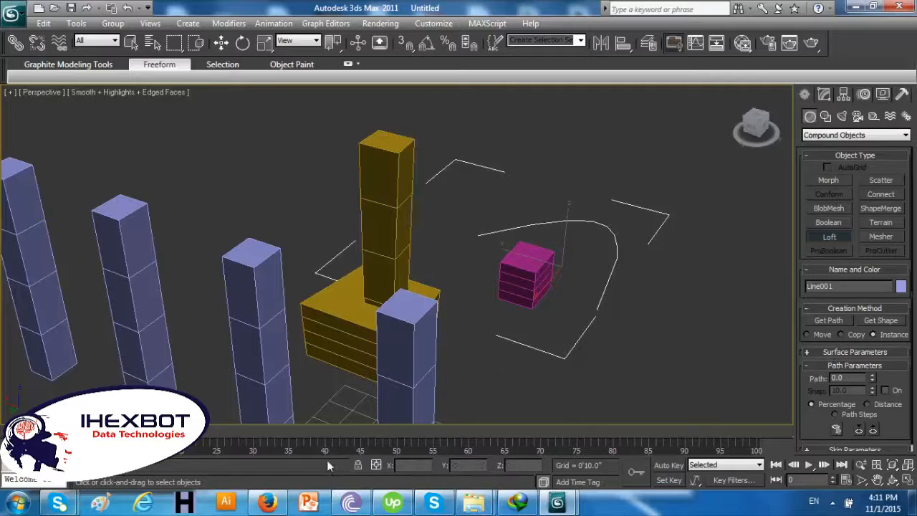
left_click(285, 507)
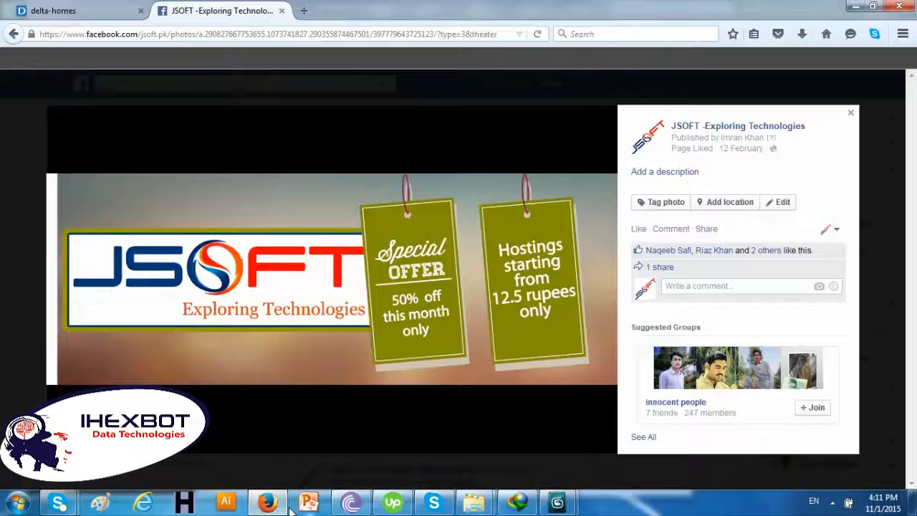
left_click(284, 508)
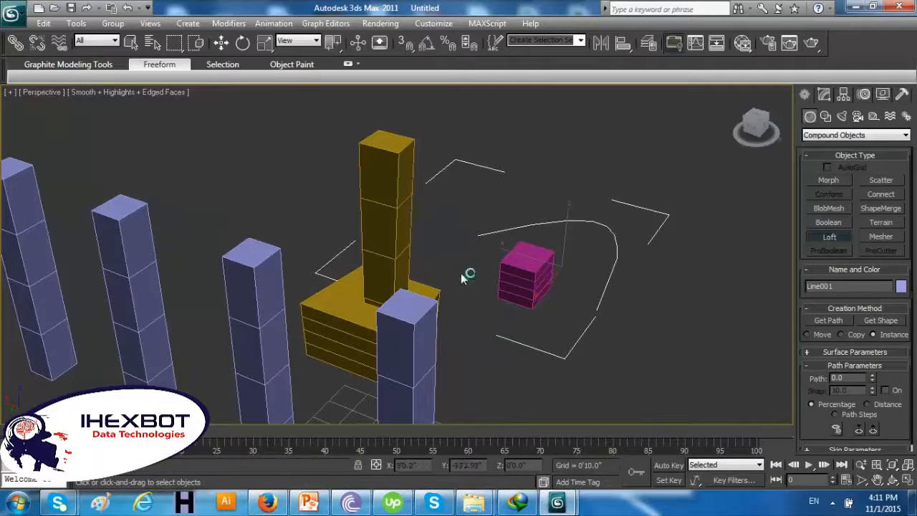
left_click(131, 42)
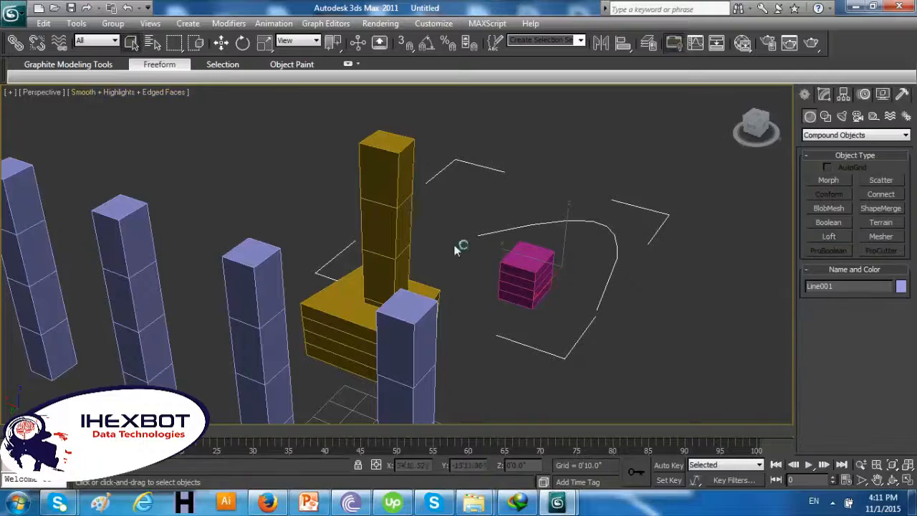
Select the magenta box, reselect the curved line and show the spline shape types
left_click(528, 278)
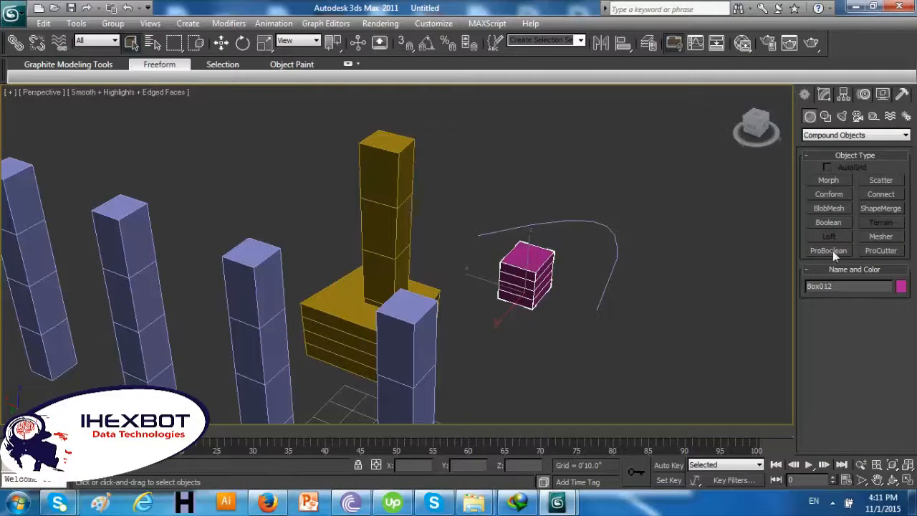
left_click(612, 270)
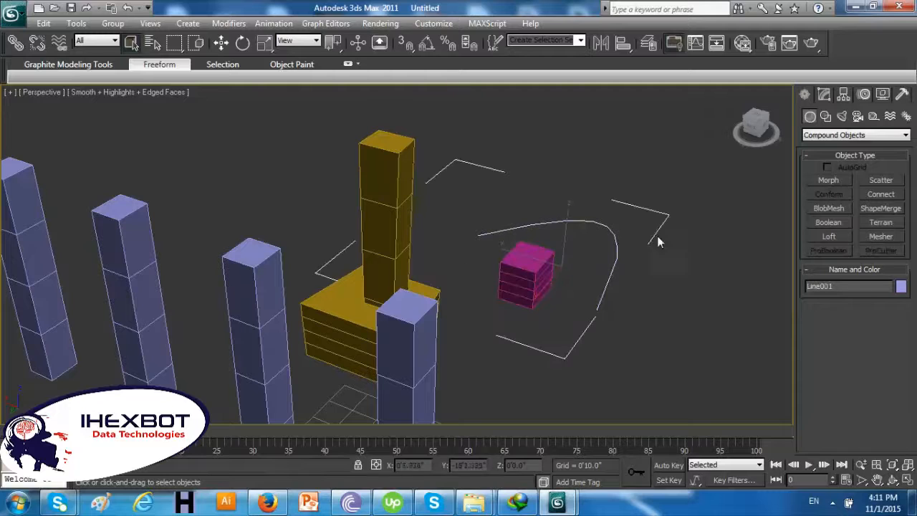
left_click(825, 116)
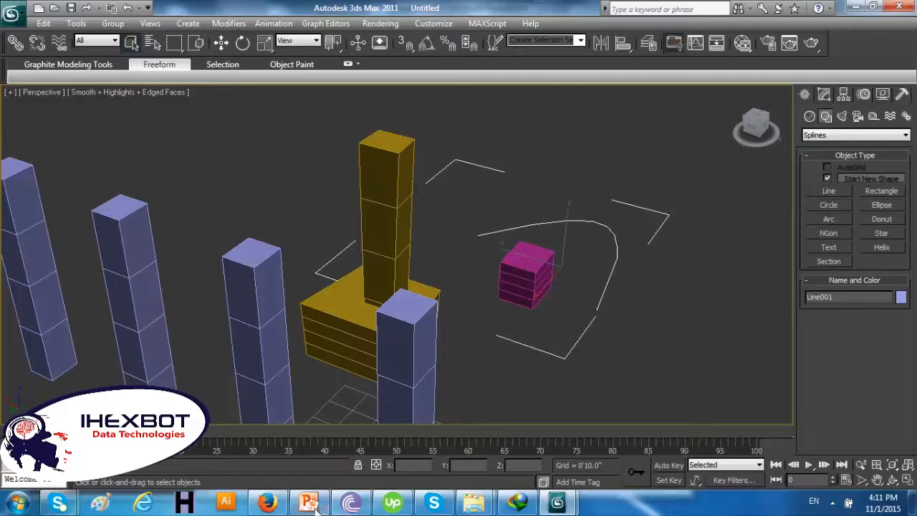
Switch to the 3ds Max help and read the loft procedure's Get Shape and Get Path options and the note on loft location
left_click(268, 502)
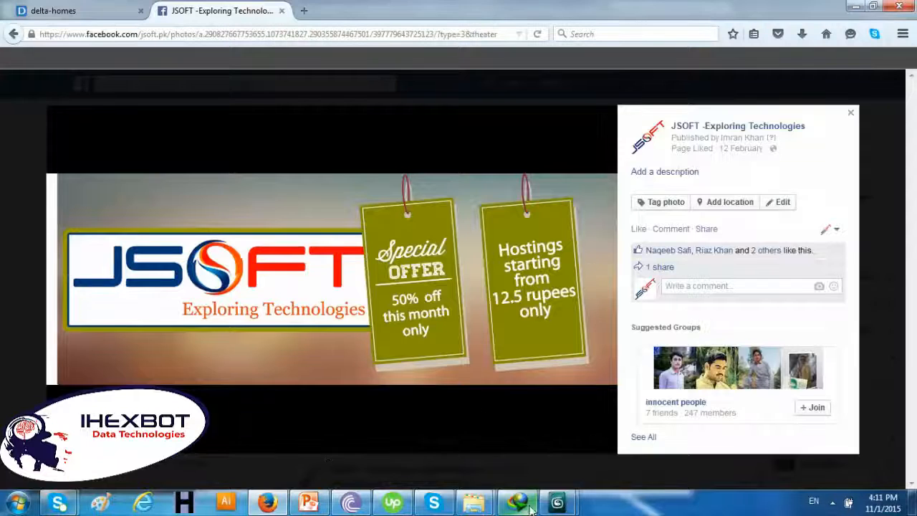
mouse_move(557, 502)
left_click(630, 441)
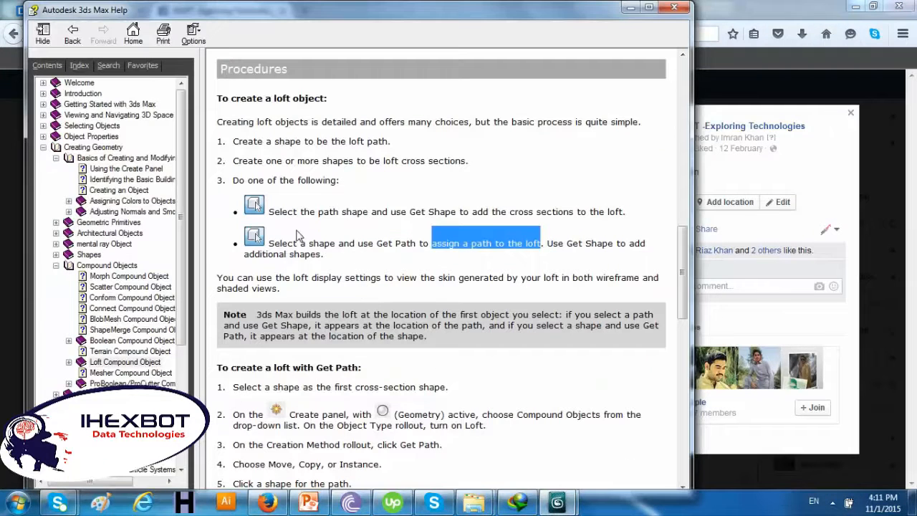
left_click_drag(269, 212, 462, 239)
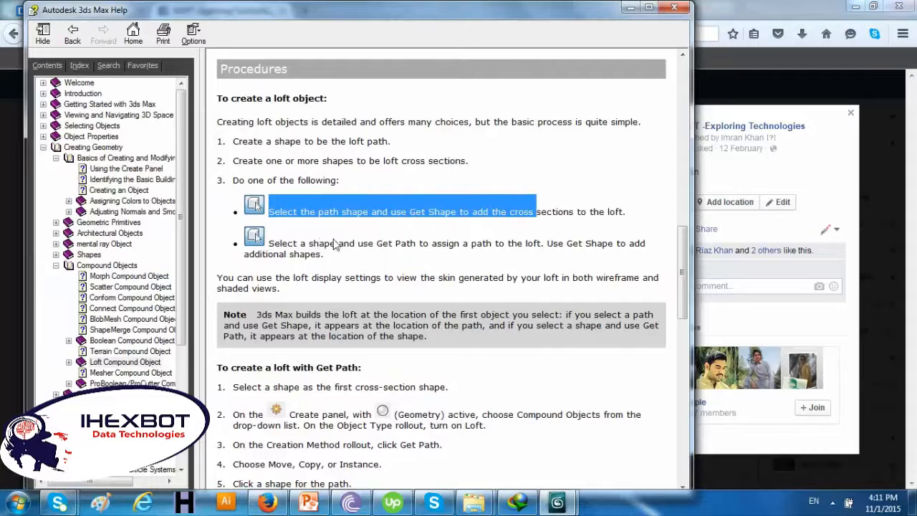
left_click_drag(333, 240, 410, 243)
left_click_drag(283, 323, 364, 338)
Look through the rest of the loft topic and read the Get Shape procedure's step on choosing Compound Objects and turning on Loft
scroll(353, 370, "down", 4)
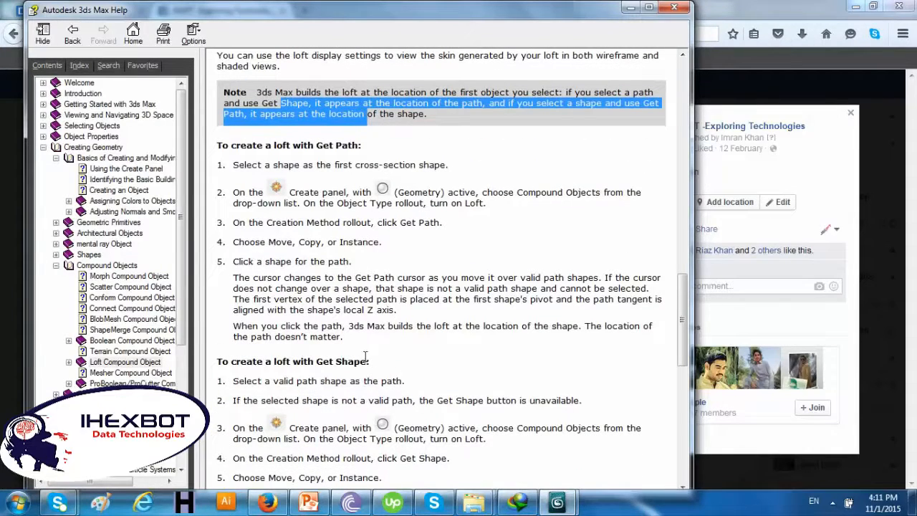
scroll(365, 355, "down", 10)
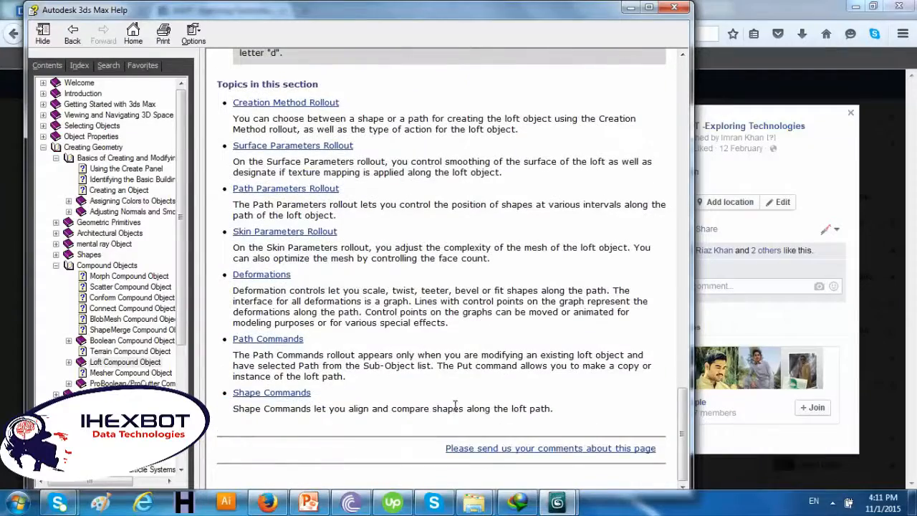
scroll(455, 405, "up", 7)
scroll(326, 273, "up", 3)
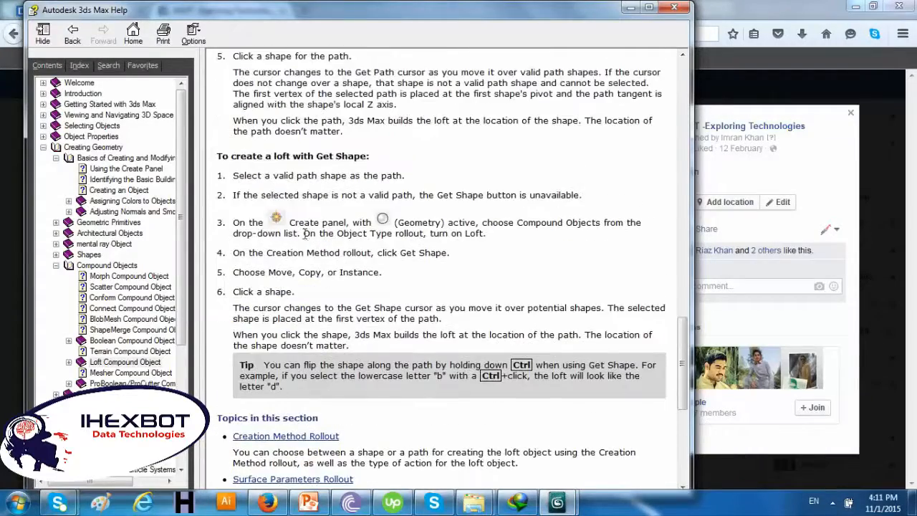
left_click_drag(256, 228, 321, 234)
left_click(362, 233)
left_click_drag(379, 227, 558, 222)
left_click(480, 224)
left_click(571, 225)
left_click_drag(265, 235, 373, 248)
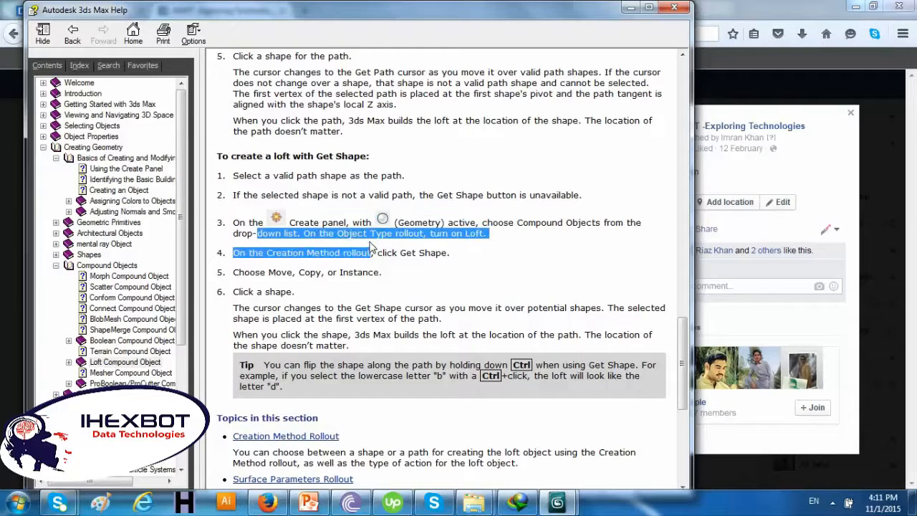
Read the Get Shape procedure's remaining steps on the creation method, the Move, Copy or Instance choice and picking a shape
left_click(281, 261)
left_click_drag(253, 268, 385, 273)
left_click(349, 253)
left_click(309, 265)
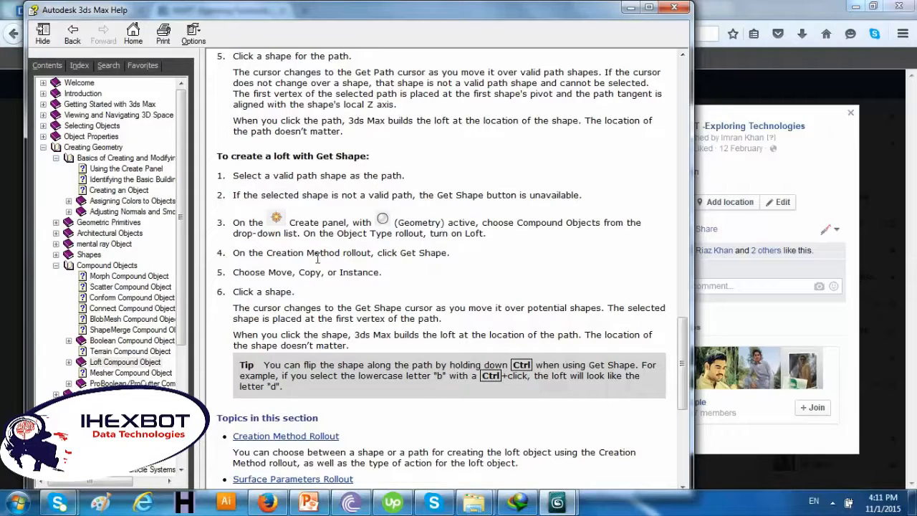
left_click_drag(283, 272, 341, 272)
left_click(390, 287)
left_click_drag(266, 292, 326, 311)
left_click(328, 321)
Collapse the expanded geometry subsections of the help contents, then open the Modifiers topic and look over its overview
left_click(55, 265)
left_click(56, 158)
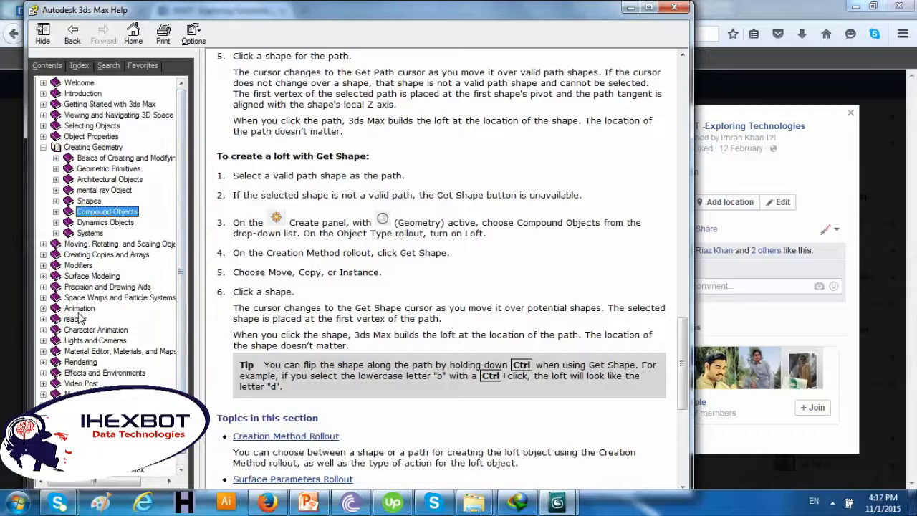
left_click(44, 265)
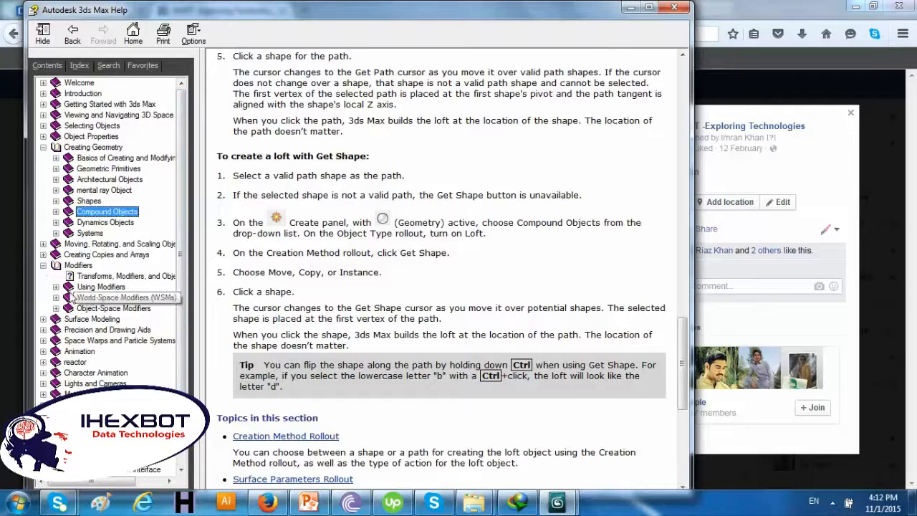
left_click(78, 265)
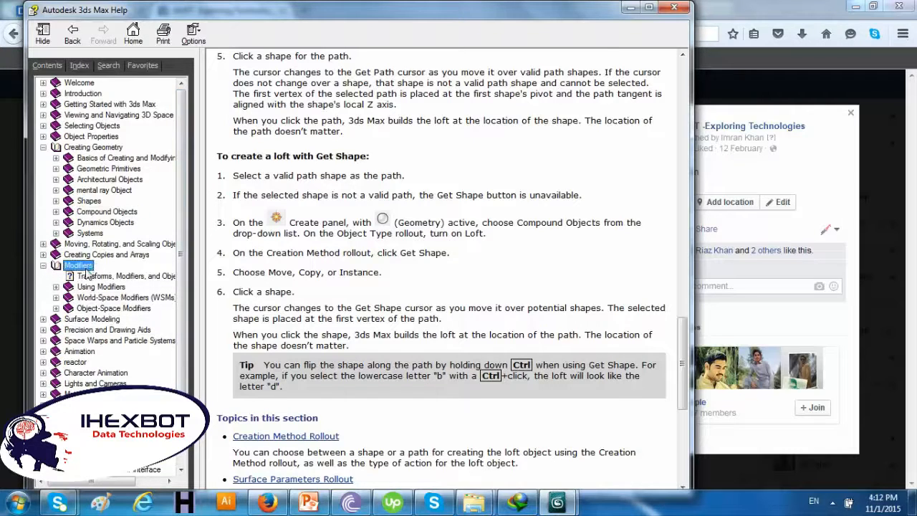
scroll(592, 300, "down", 10)
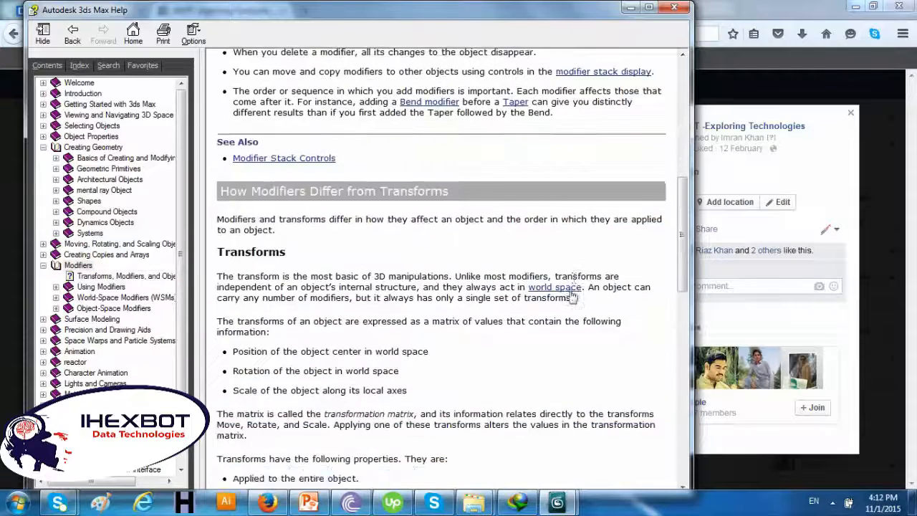
scroll(561, 291, "up", 7)
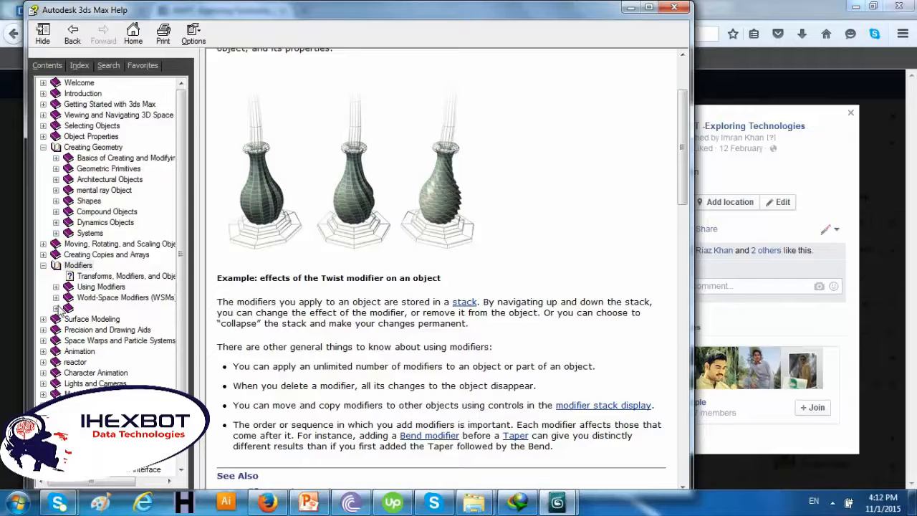
Browse the Object-Space Modifiers section of the help and read the XForm Modifier topic
left_click(109, 308)
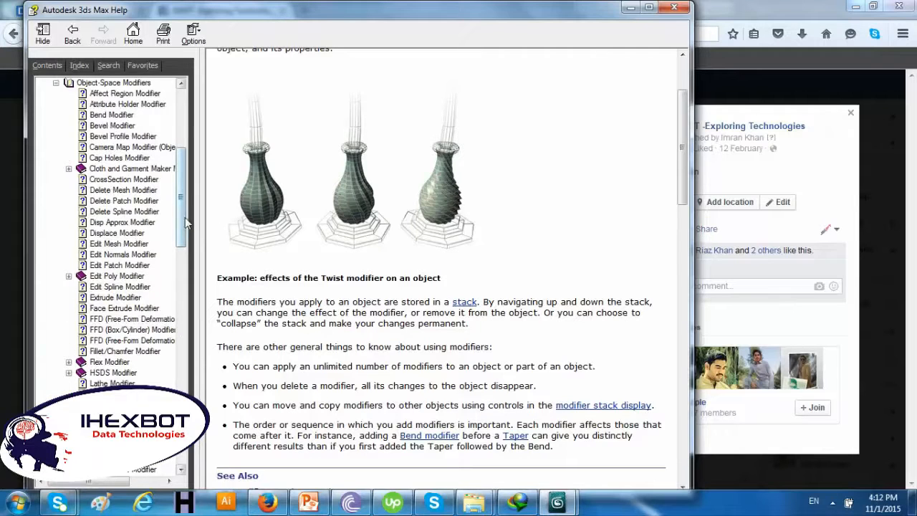
left_click(113, 83)
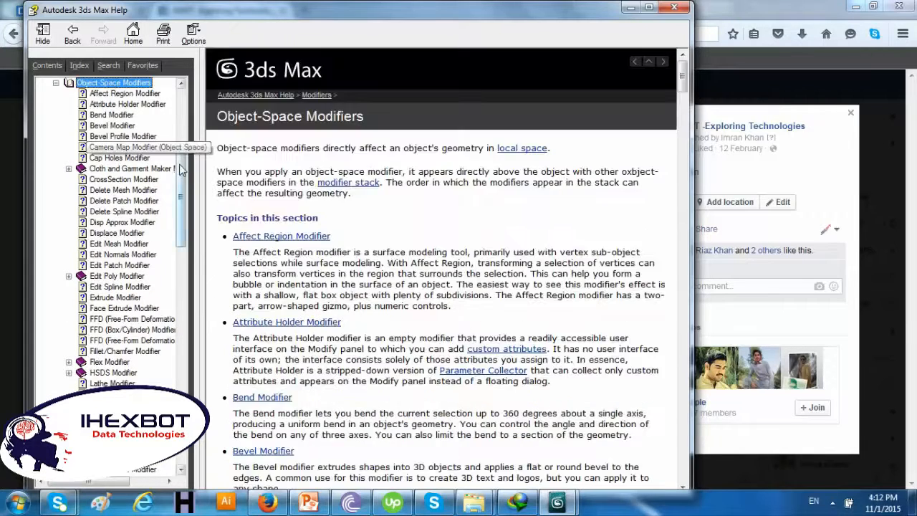
left_click_drag(181, 232, 216, 427)
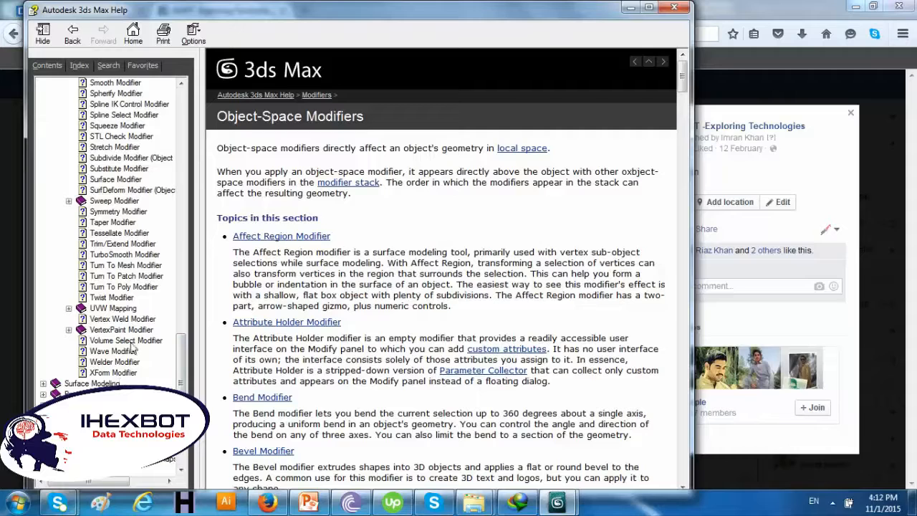
left_click(122, 374)
scroll(456, 318, "down", 10)
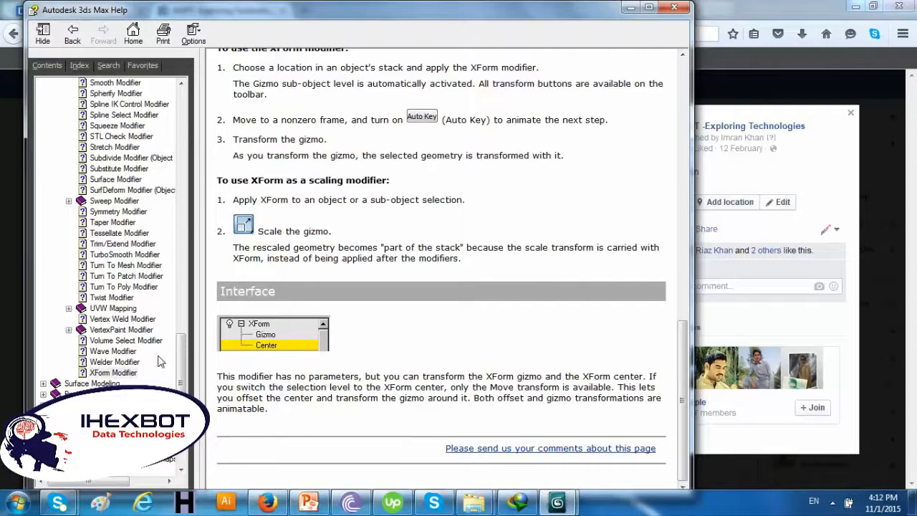
Open the Bend Modifier help topic and play its linked procedural movie in the browser
left_click_drag(184, 363, 220, 167)
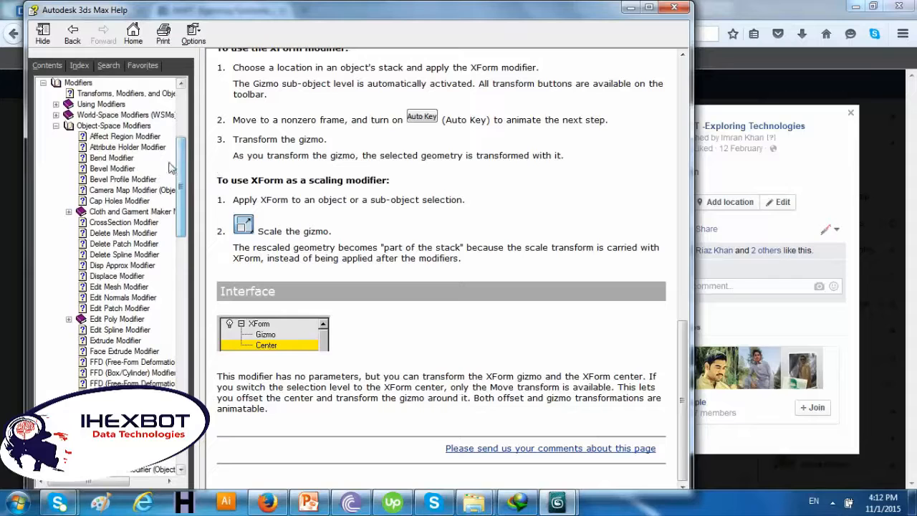
left_click(115, 159)
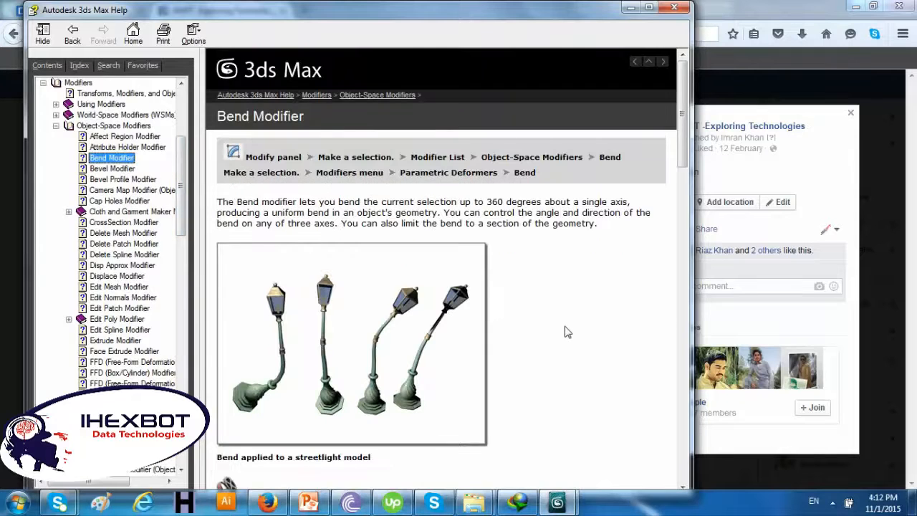
scroll(447, 351, "down", 3)
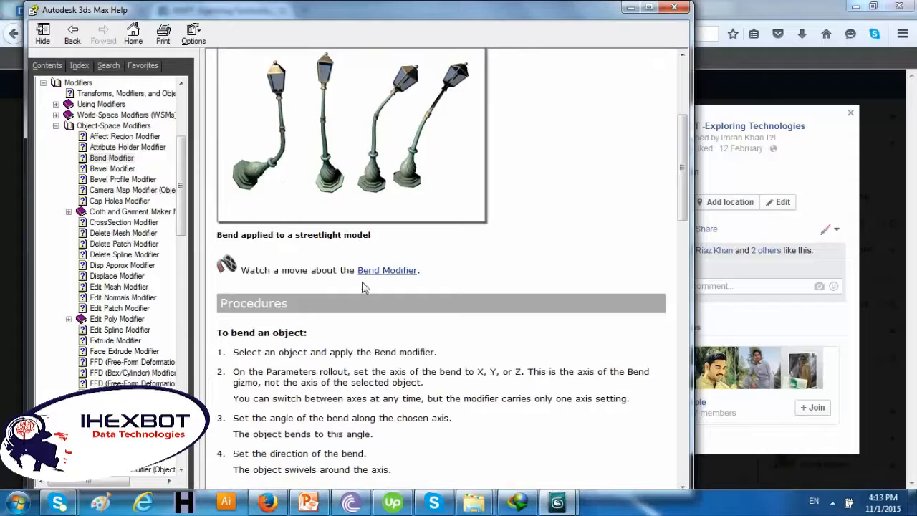
left_click(405, 273)
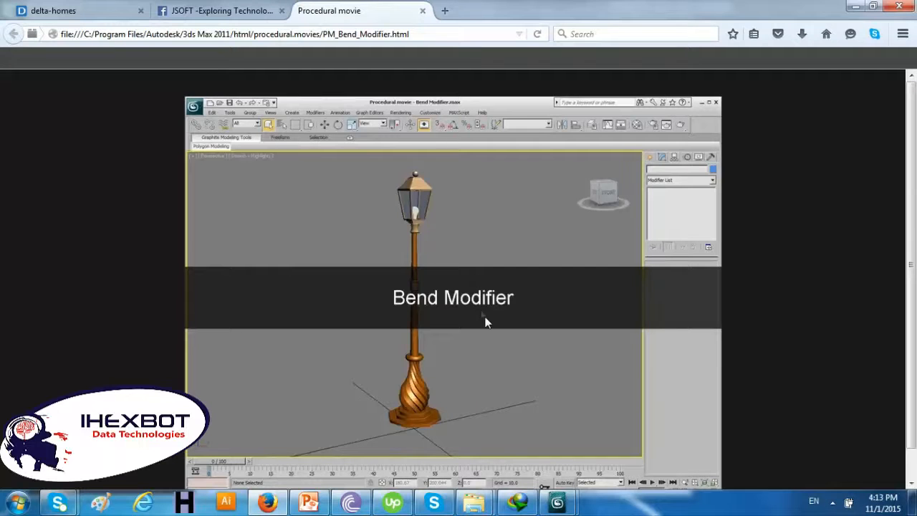
right_click(399, 323)
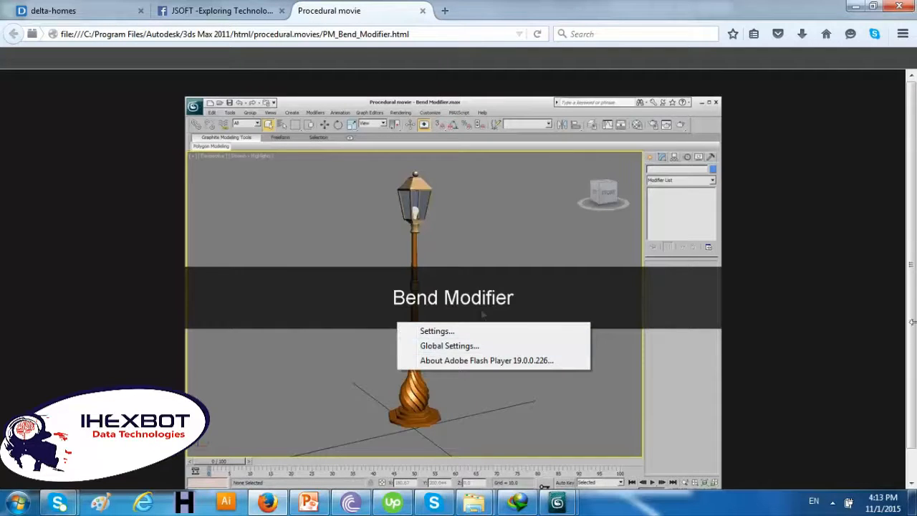
scroll(357, 445, "down", 1)
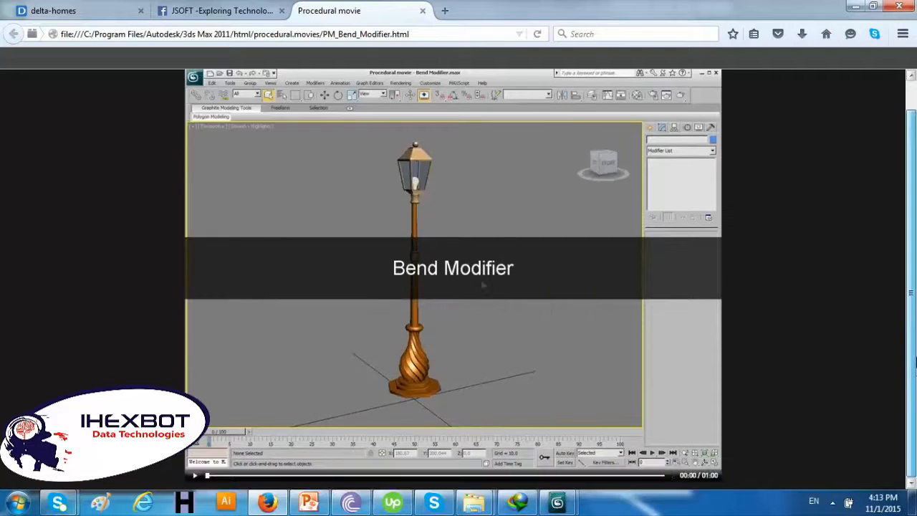
left_click(195, 476)
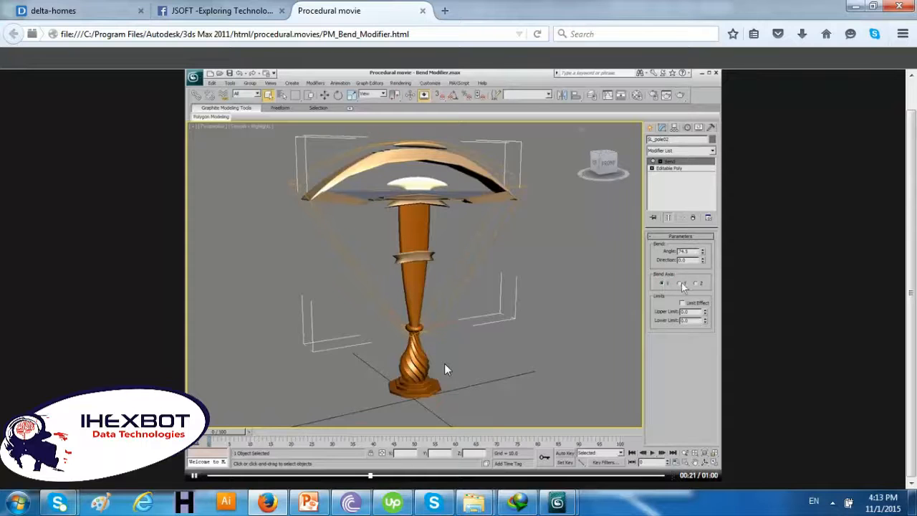
Return to the 3ds Max help and open the Bevel Modifier topic to read its description and beveled text procedure
mouse_move(564, 502)
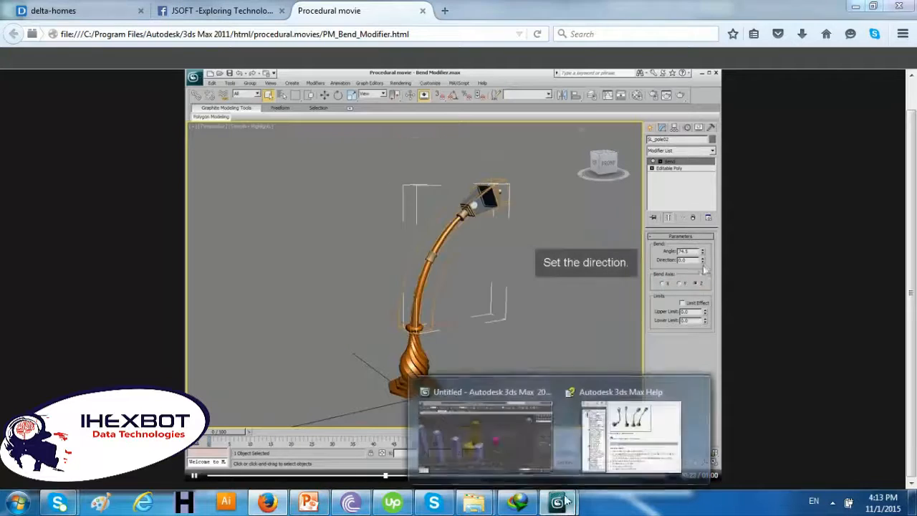
left_click(623, 430)
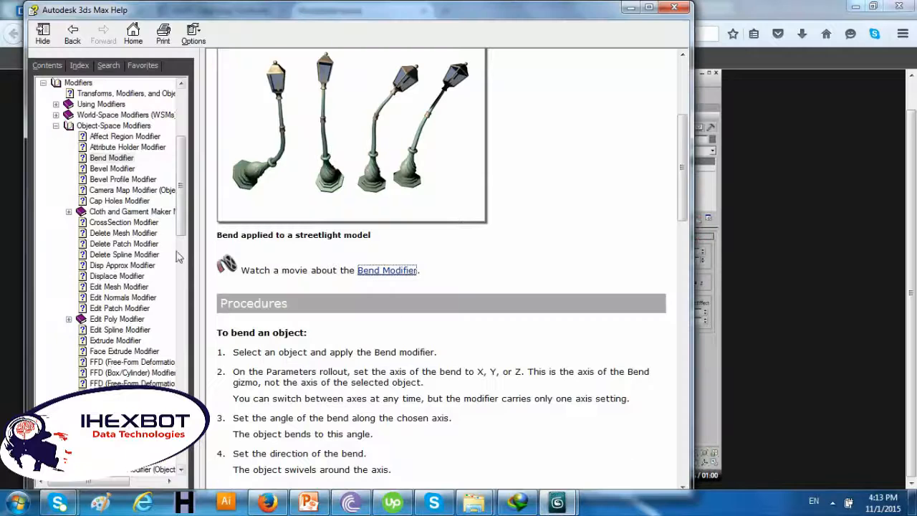
left_click(112, 169)
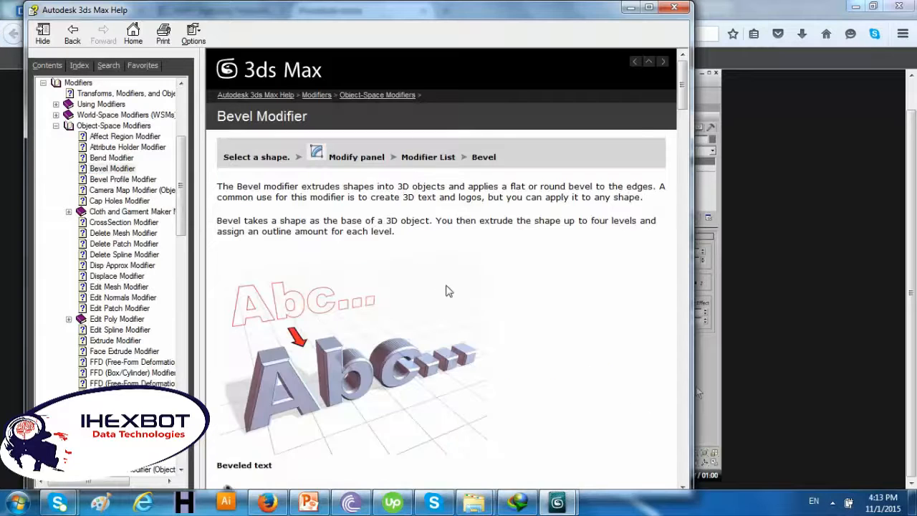
scroll(446, 291, "down", 6)
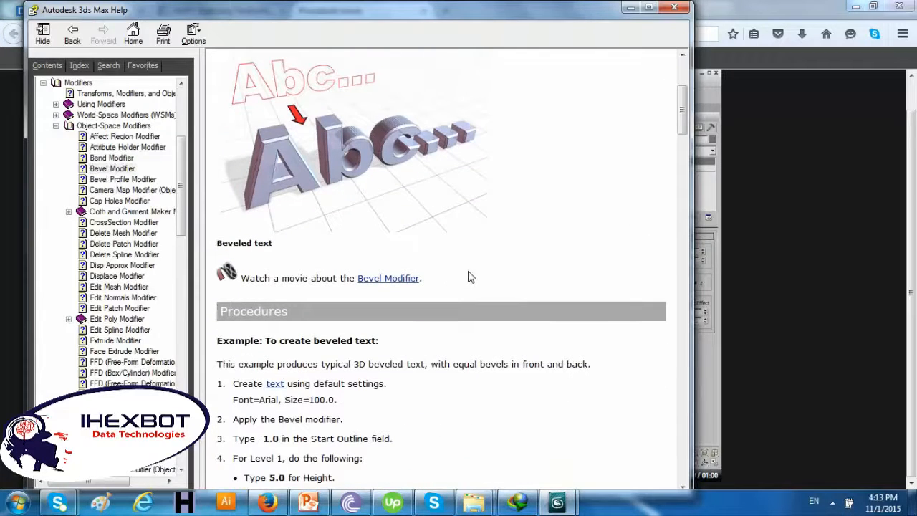
Examine the beveled text procedure and the opening description in the Bevel Modifier help topic
scroll(370, 298, "down", 3)
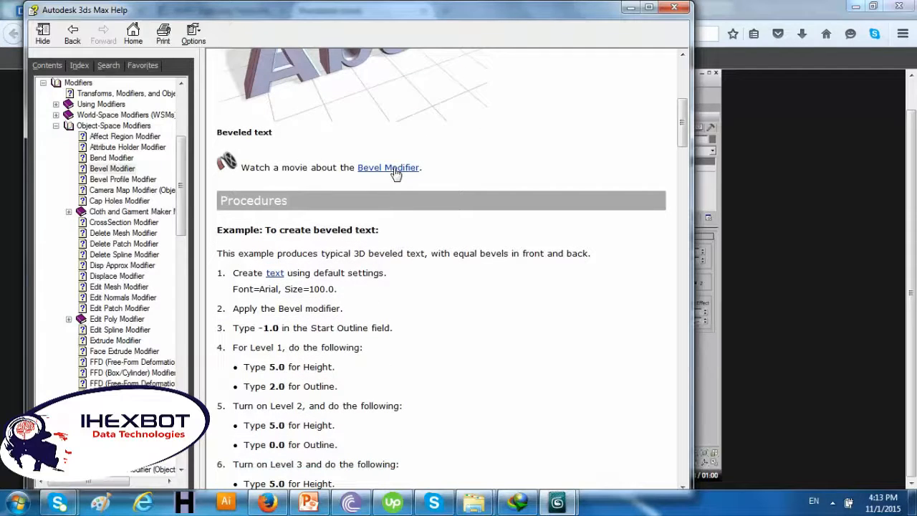
scroll(329, 272, "down", 3)
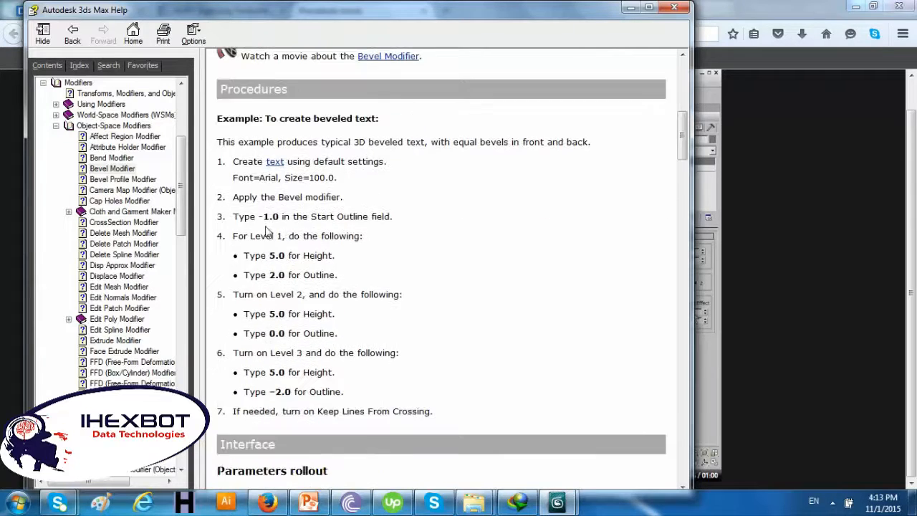
scroll(274, 156, "up", 10)
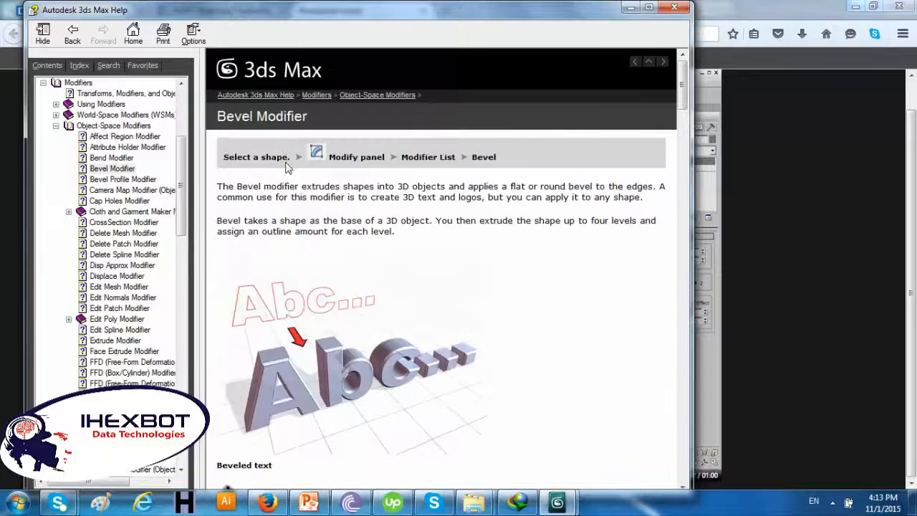
left_click_drag(236, 187, 660, 188)
left_click(408, 192)
left_click(545, 184)
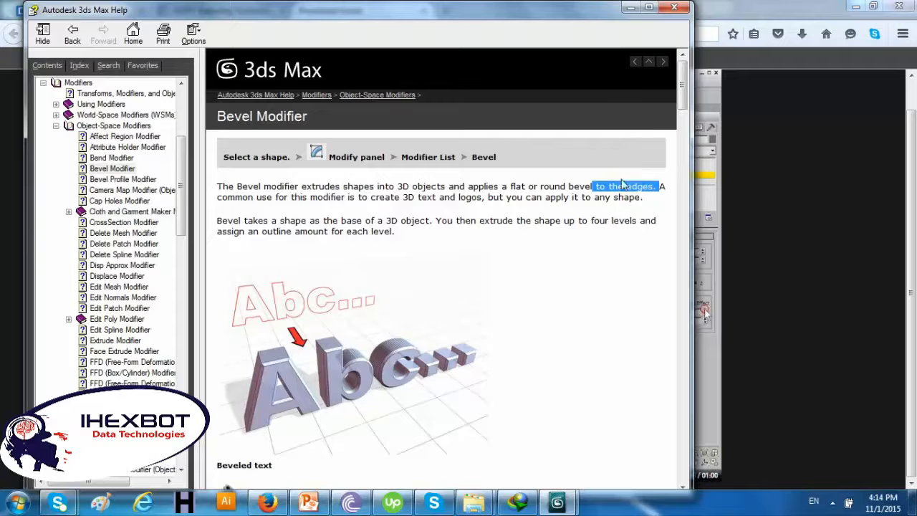
Minimize the help window, switch to the 3ds Max scene and select the magenta box
left_click(630, 8)
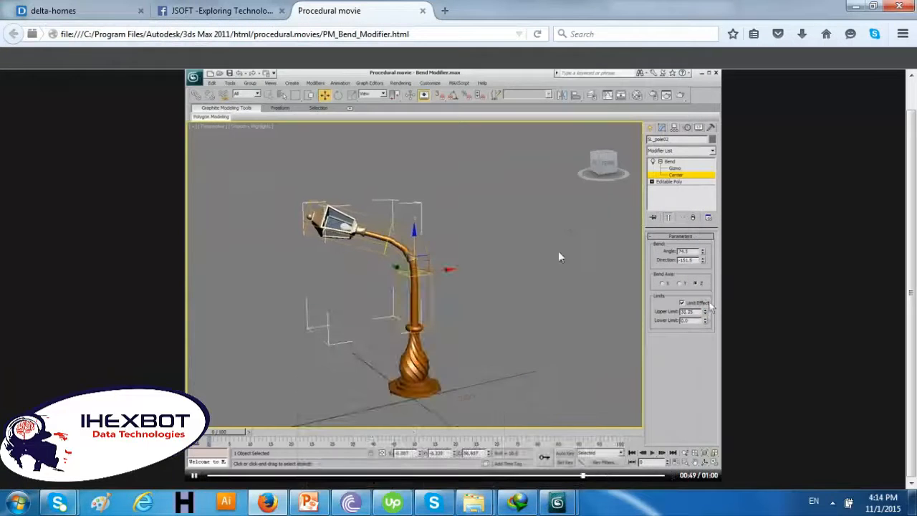
mouse_move(566, 501)
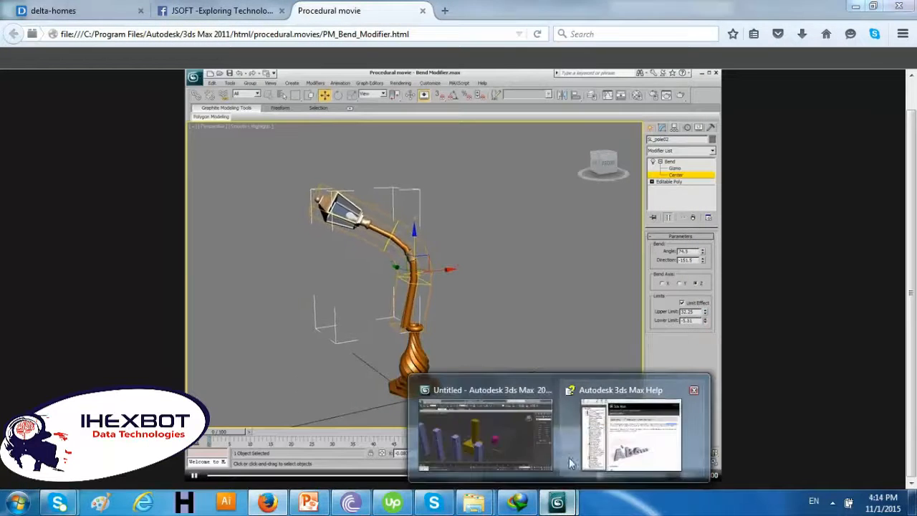
left_click(487, 430)
left_click(525, 276)
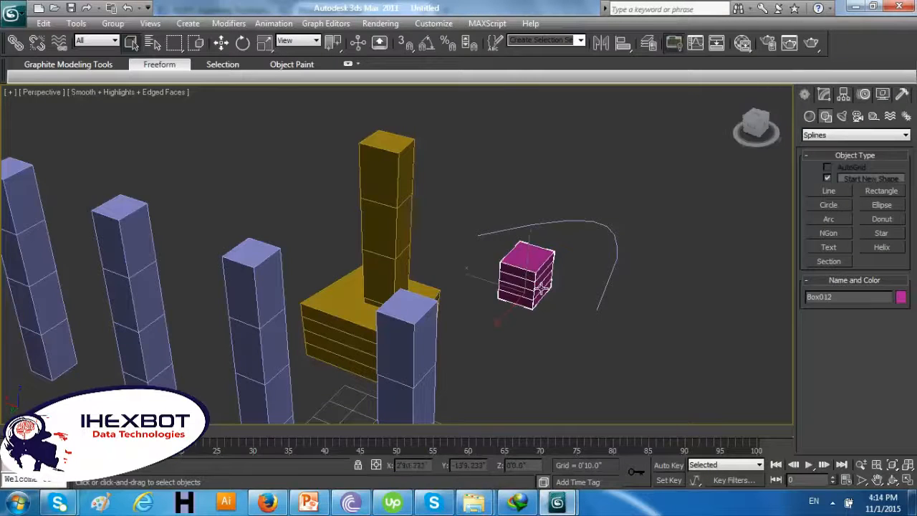
scroll(542, 287, "up", 6)
middle_click_drag(542, 286, 307, 289)
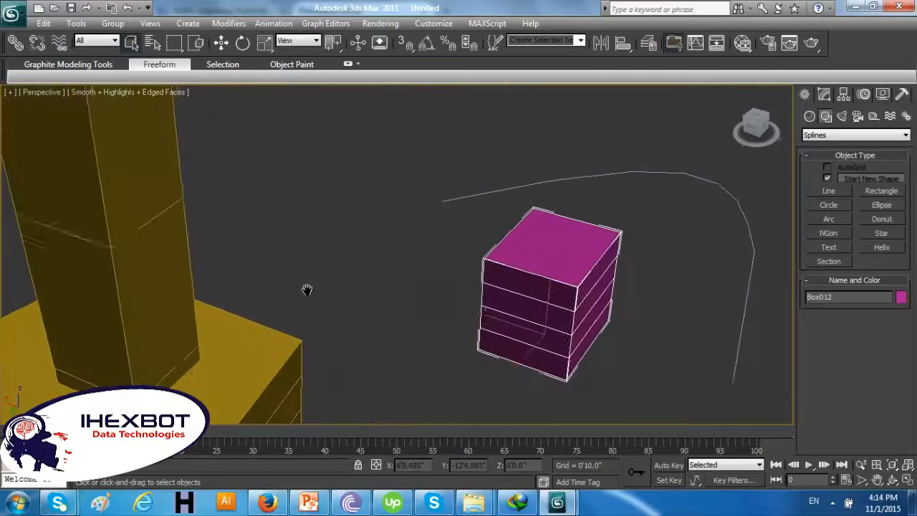
right_click(554, 271)
left_click(583, 251)
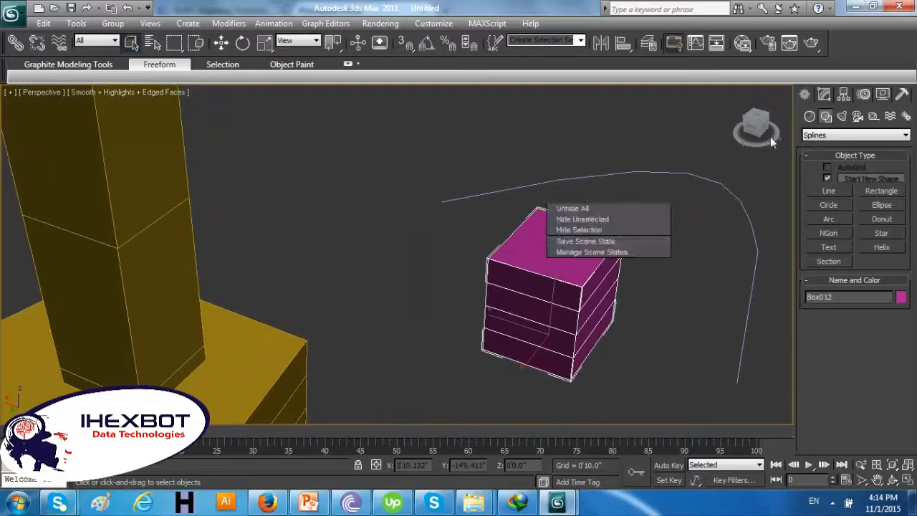
Apply an Edit Poly modifier to the magenta box and select its top polygon
left_click(822, 95)
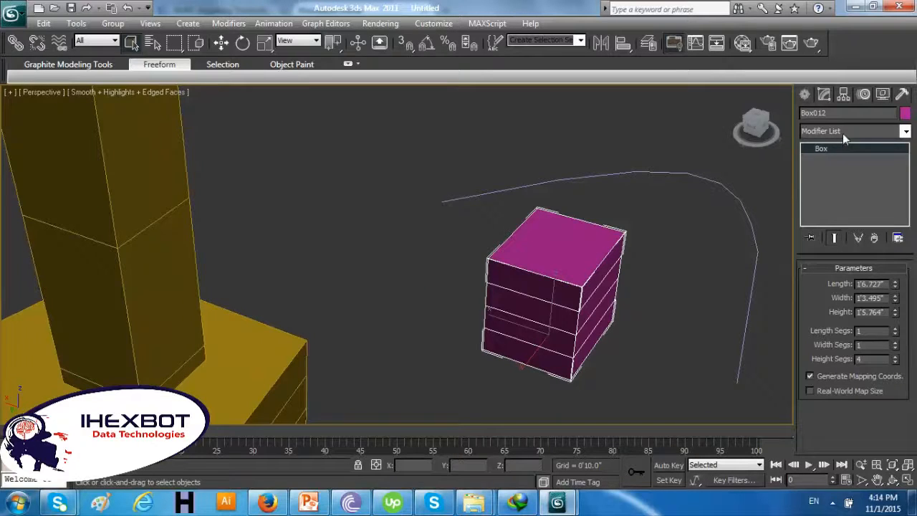
left_click(842, 133)
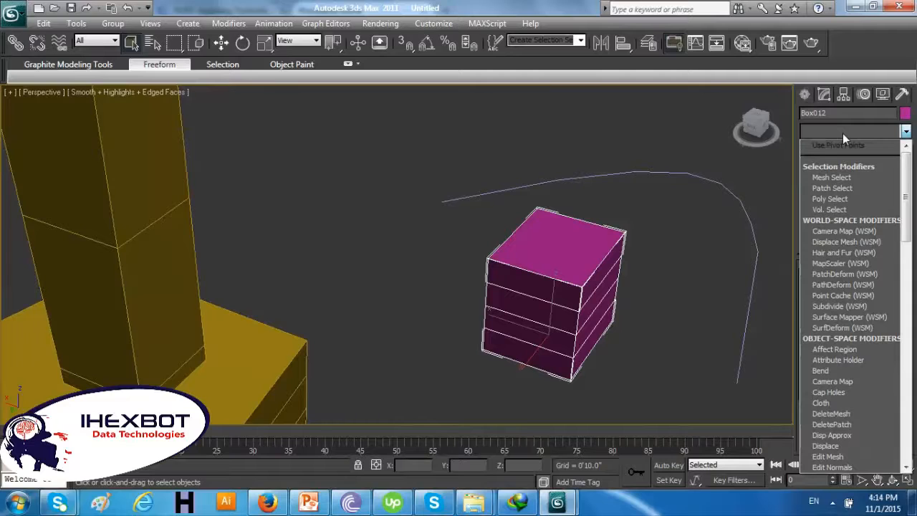
key("e")
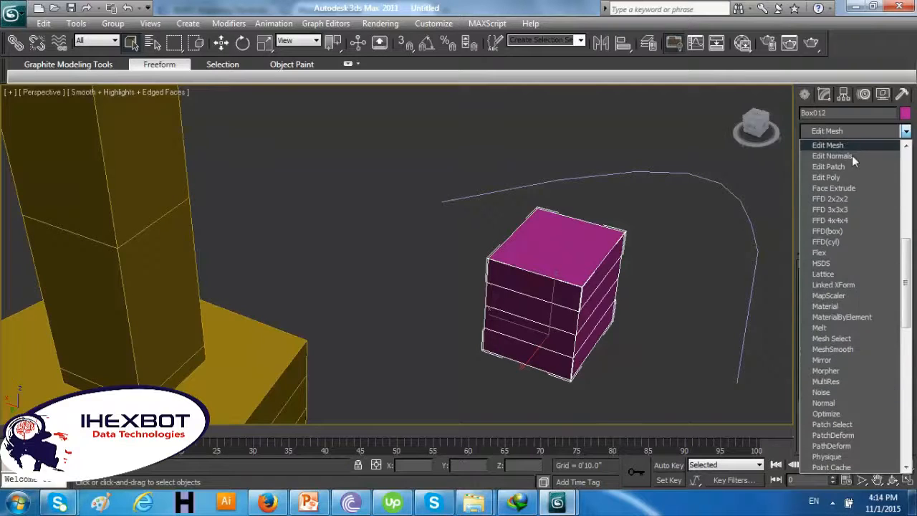
left_click(850, 176)
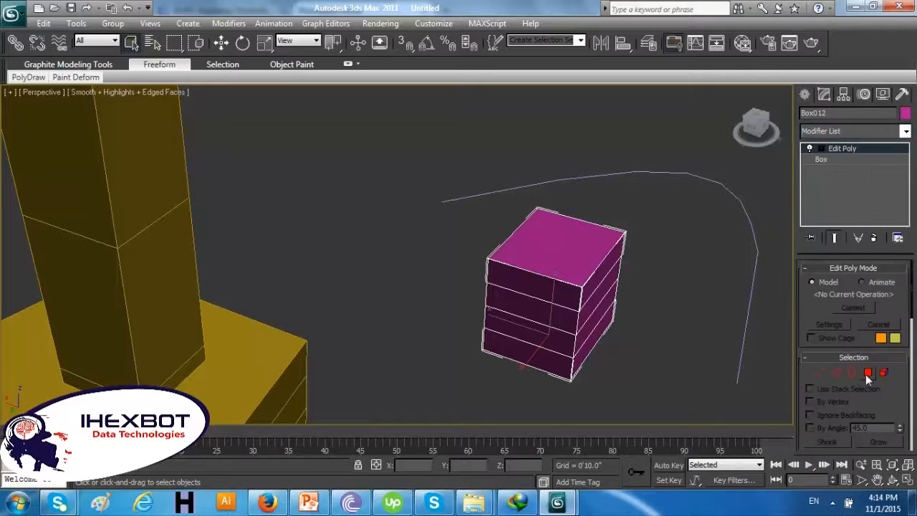
left_click(868, 373)
left_click(543, 267)
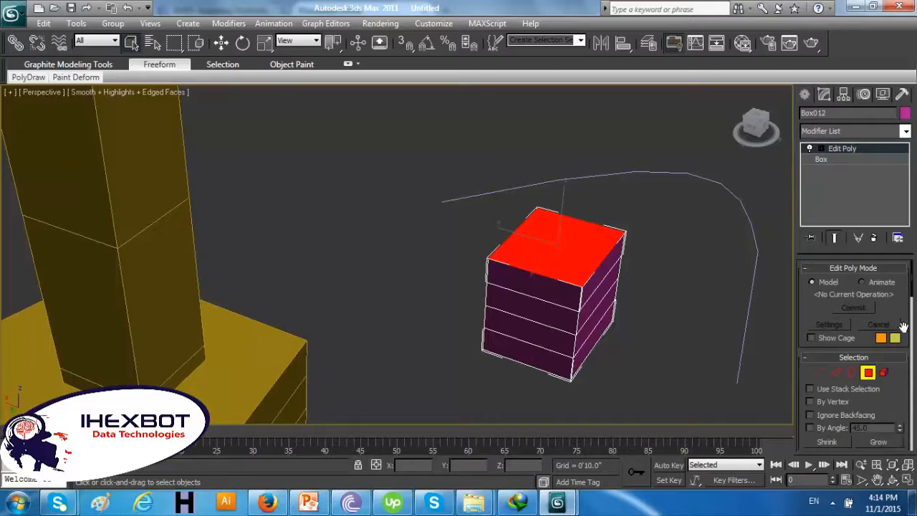
Try beveling the box's top polygon upward into a narrower tapered top, and undo the bevel
scroll(906, 328, "down", 3)
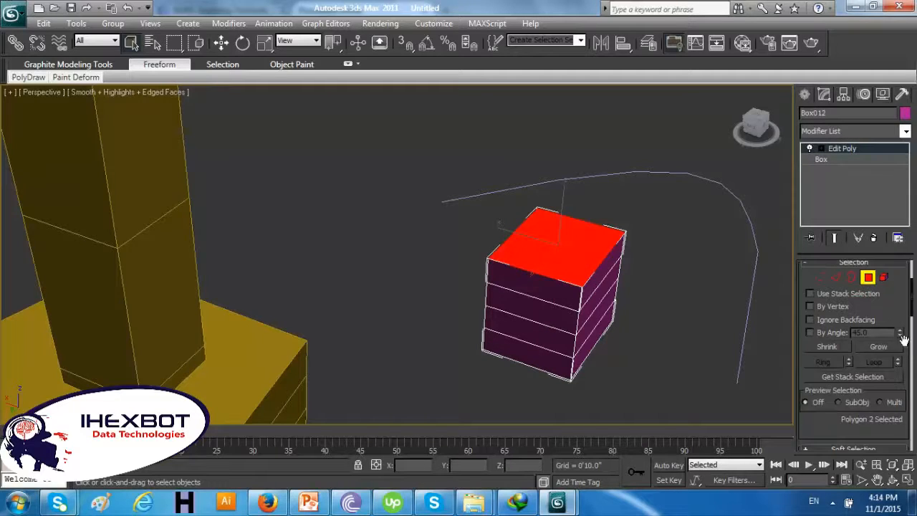
left_click_drag(911, 308, 914, 343)
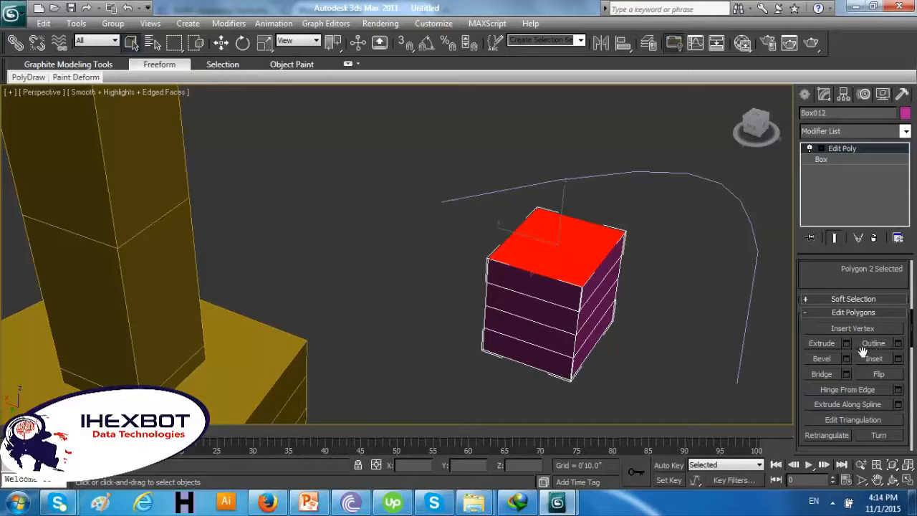
left_click(823, 360)
left_click_drag(559, 239, 559, 170)
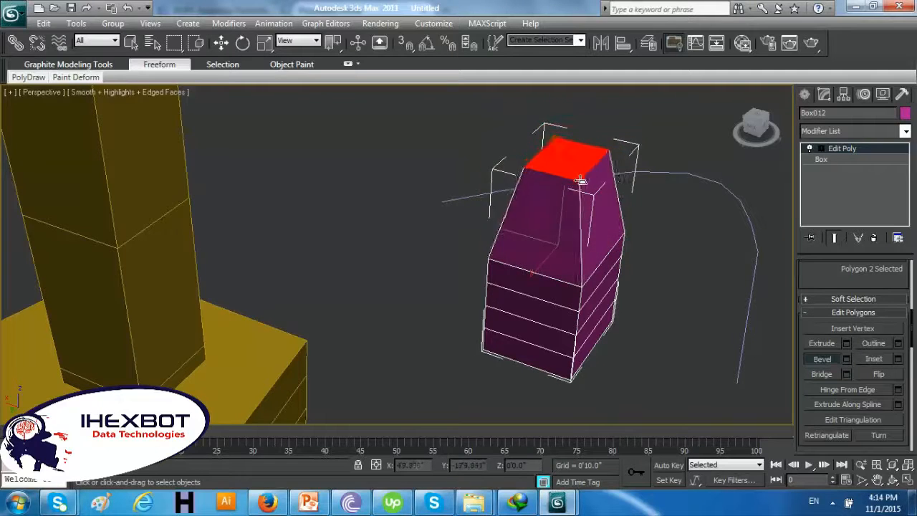
left_click(578, 178)
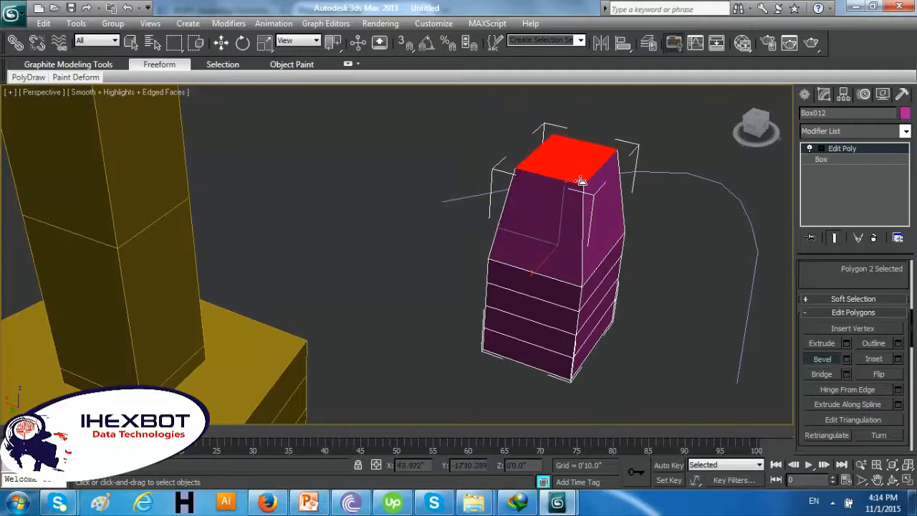
key("ctrl+z")
Delete the Edit Poly modifier from the magenta box's modifier stack
left_click(626, 299)
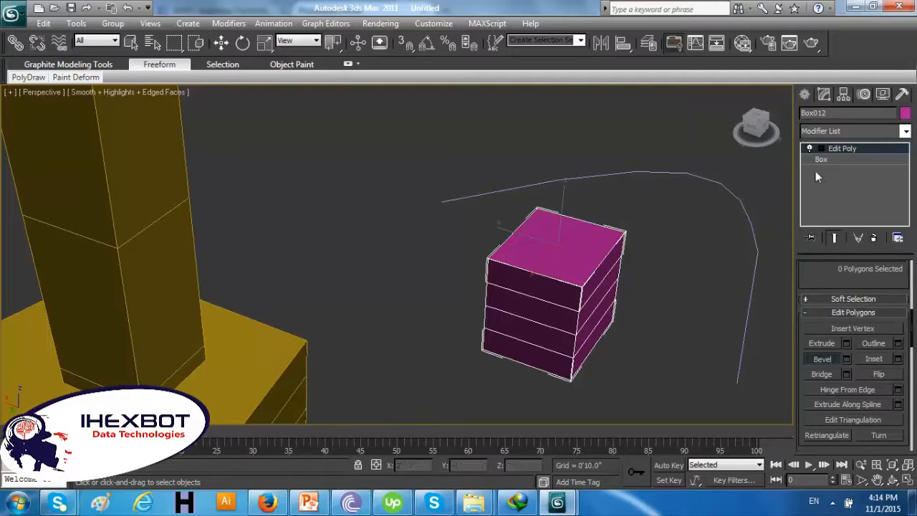
left_click(833, 135)
left_click(755, 168)
left_click(832, 159)
right_click(841, 149)
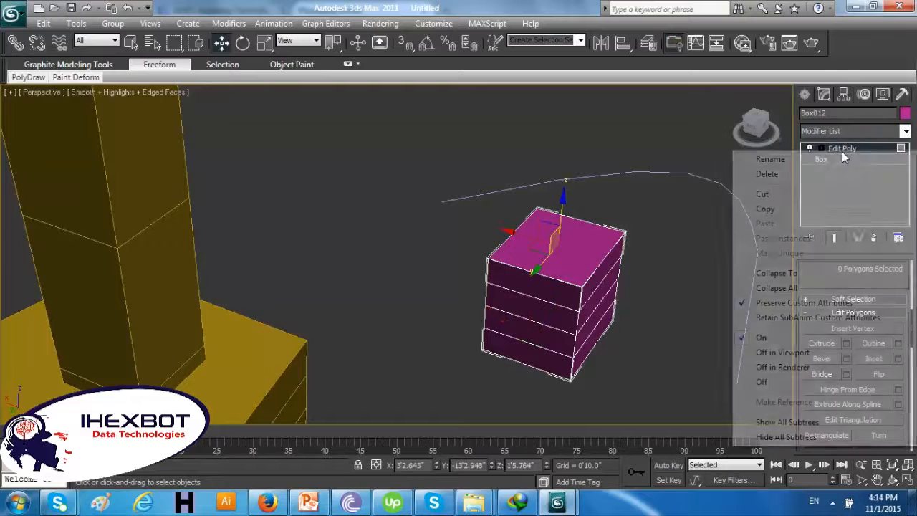
left_click(797, 174)
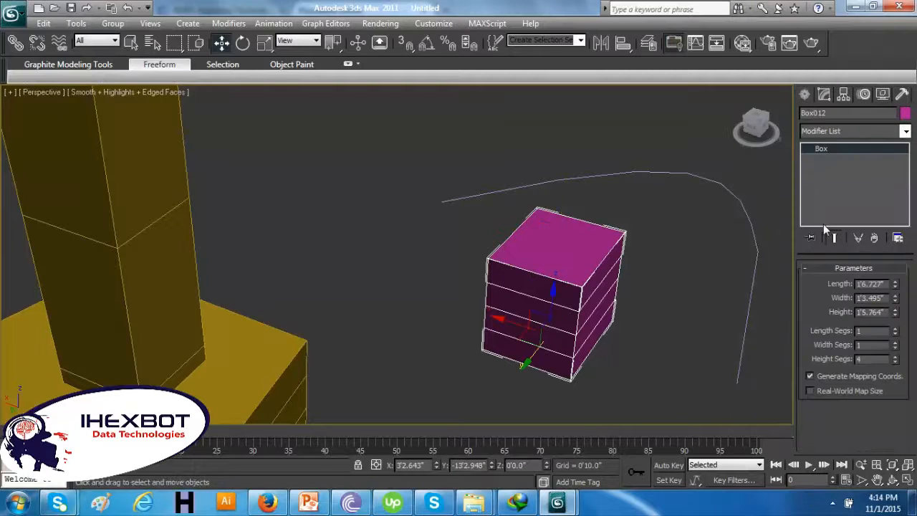
Look through the world-space and object-space modifiers available for the magenta box
left_click(828, 136)
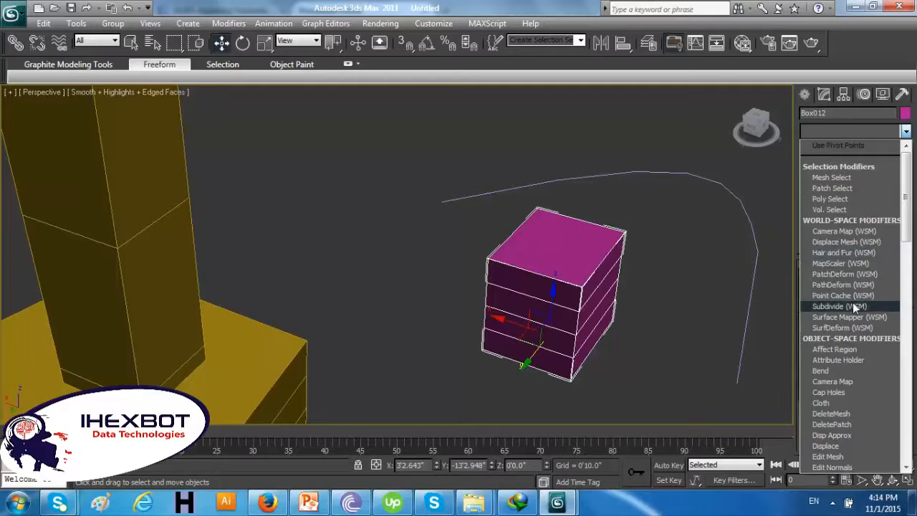
scroll(853, 305, "down", 7)
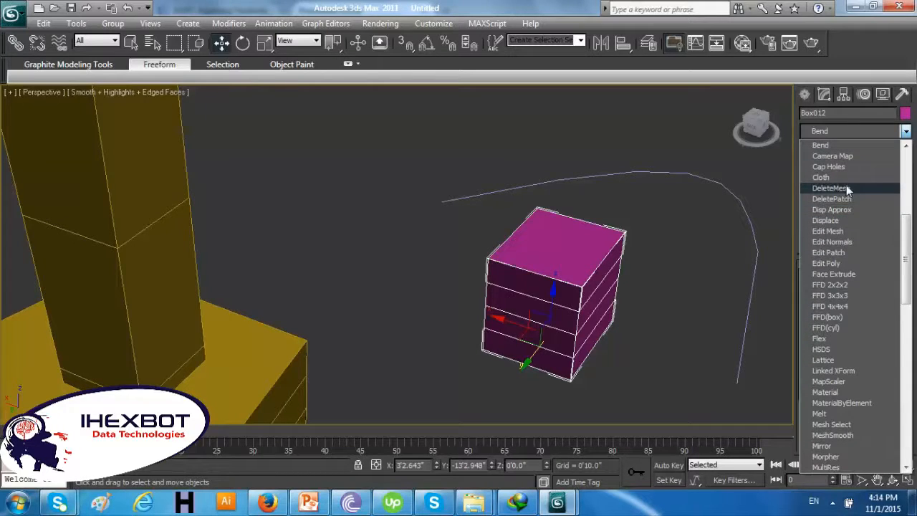
scroll(863, 218, "down", 5)
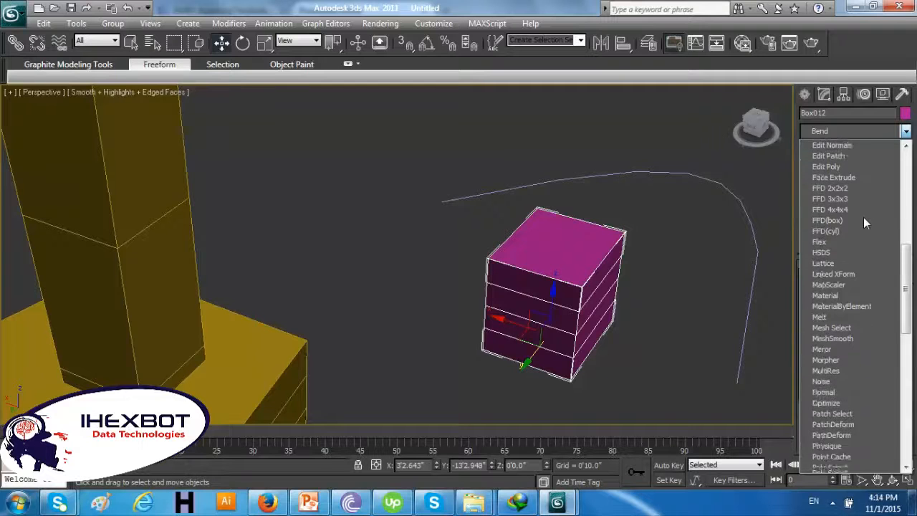
scroll(863, 217, "up", 7)
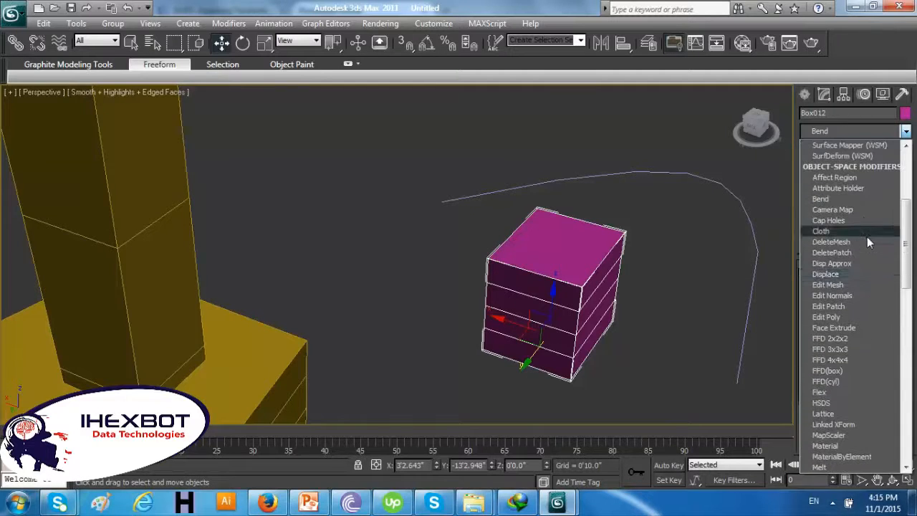
scroll(869, 266, "down", 7)
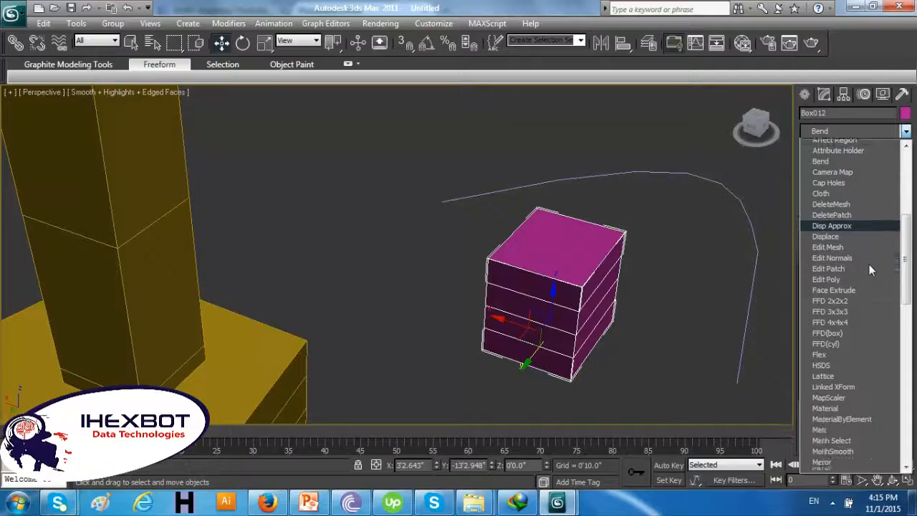
scroll(869, 265, "down", 10)
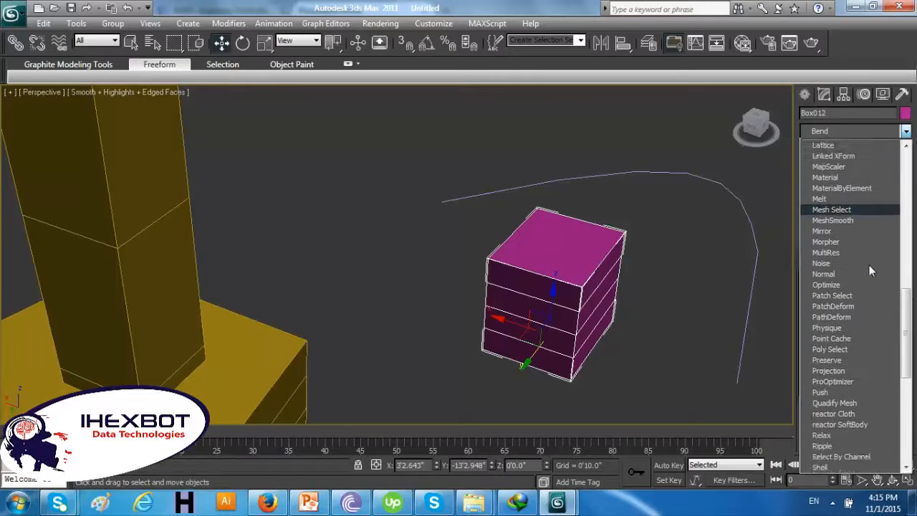
scroll(869, 265, "down", 2)
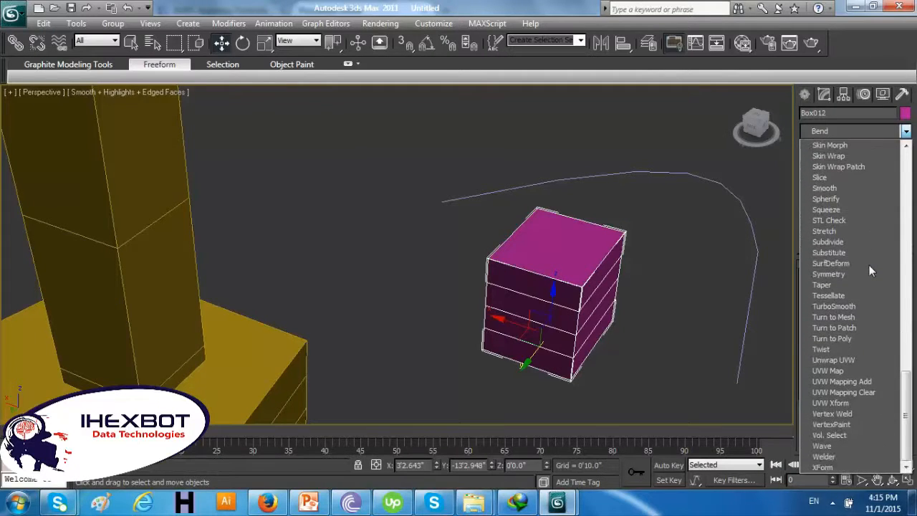
scroll(868, 265, "up", 15)
scroll(869, 271, "up", 3)
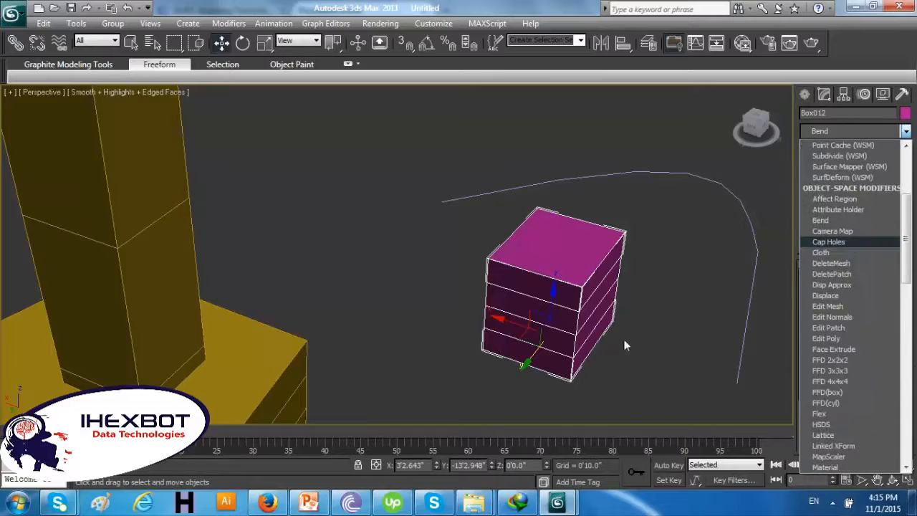
Return to the Bevel Modifier help topic and read its procedure, capping, smoothing and intersection settings
left_click(557, 503)
left_click(613, 439)
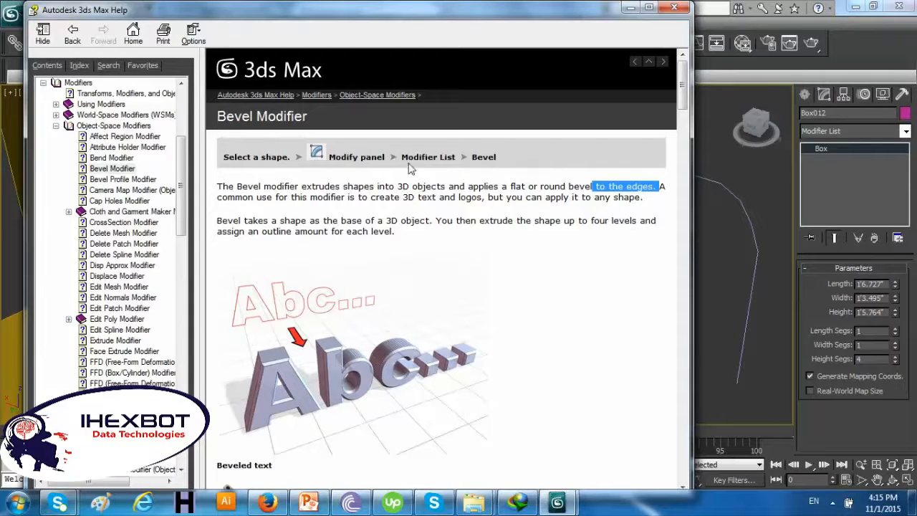
left_click(494, 229)
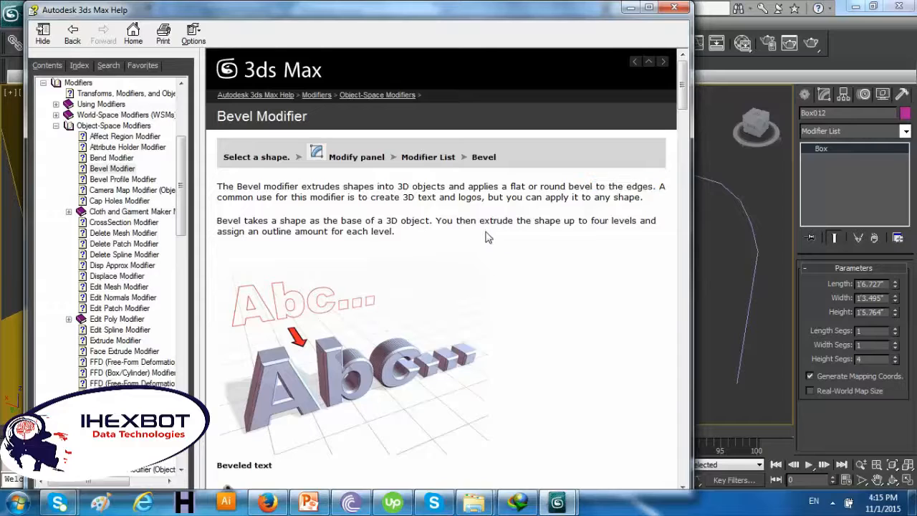
scroll(487, 237, "down", 4)
scroll(372, 288, "down", 2)
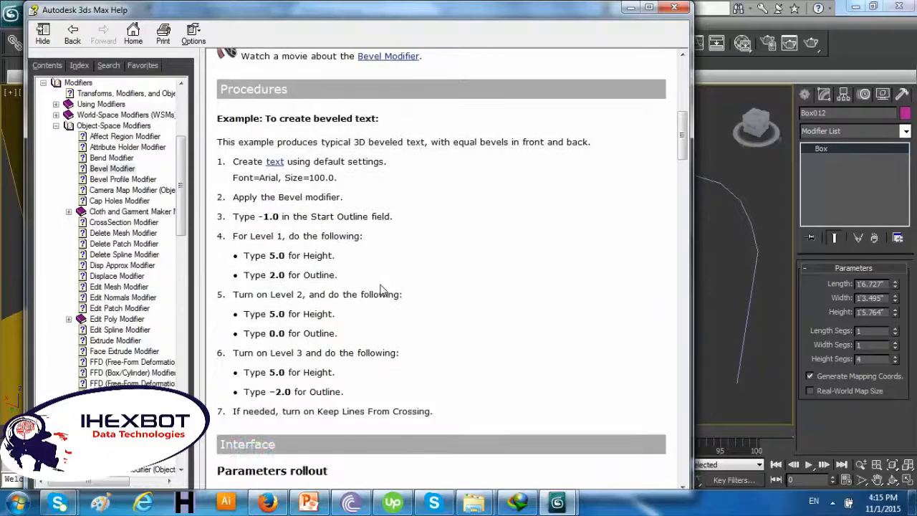
scroll(382, 289, "down", 9)
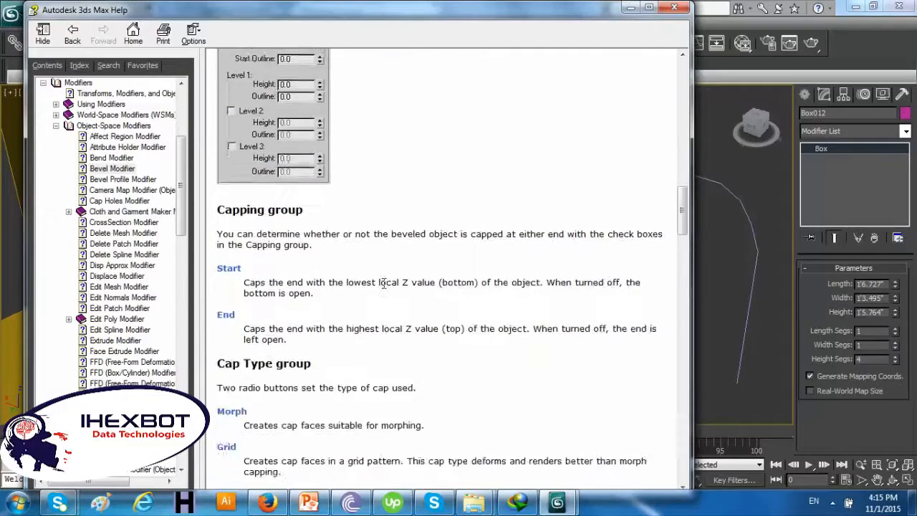
scroll(384, 284, "down", 15)
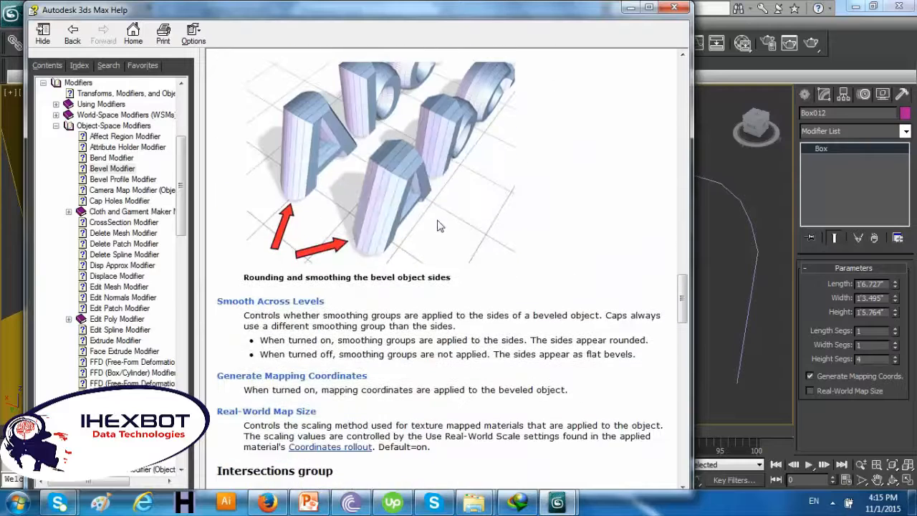
scroll(439, 227, "up", 5)
scroll(443, 208, "down", 8)
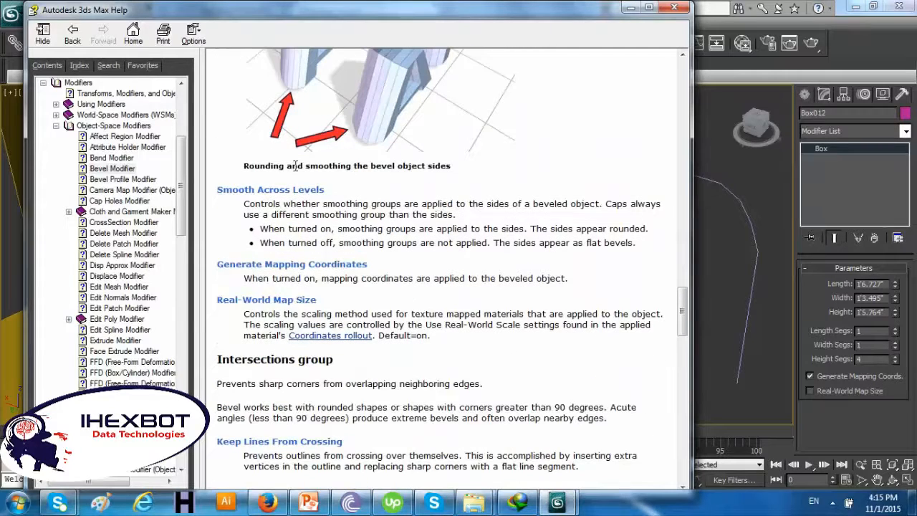
Check the Bevel Modifier help topic for where the modifier is found, and look for Bevel among the magenta box's object-space modifiers
left_click(118, 170)
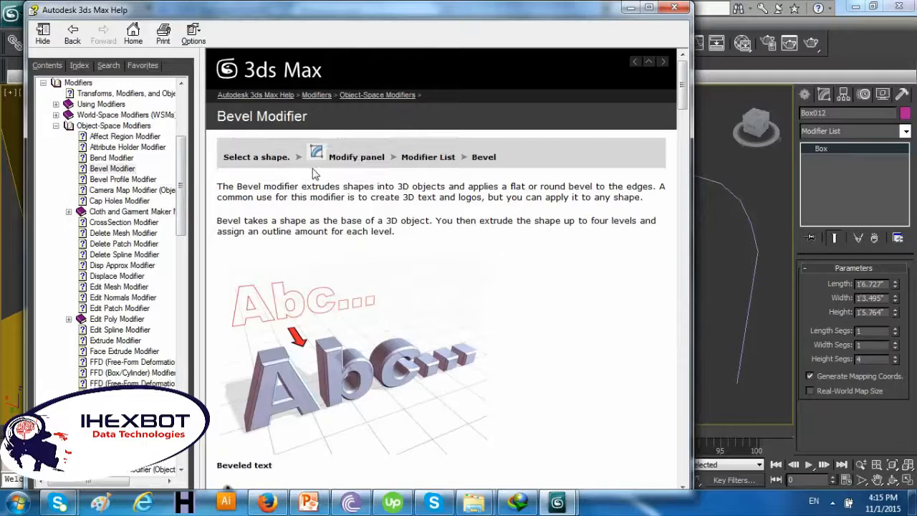
left_click_drag(368, 156, 495, 157)
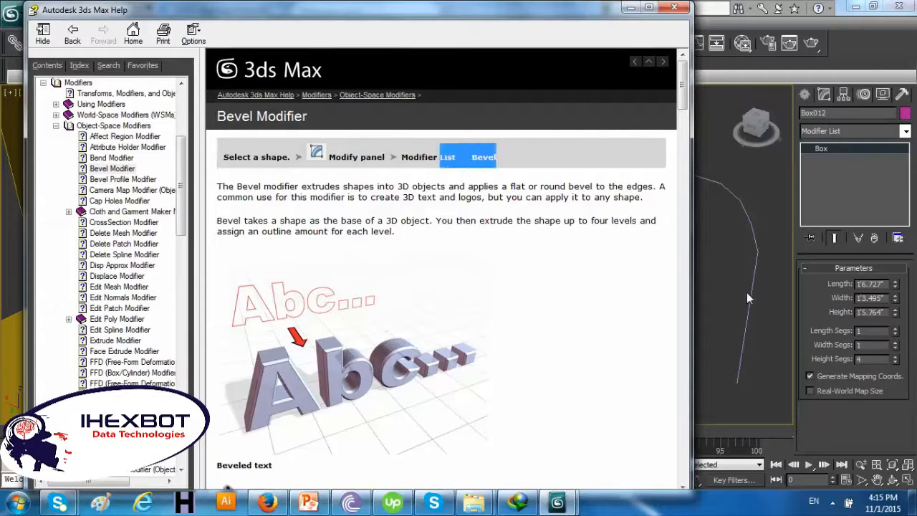
left_click(811, 187)
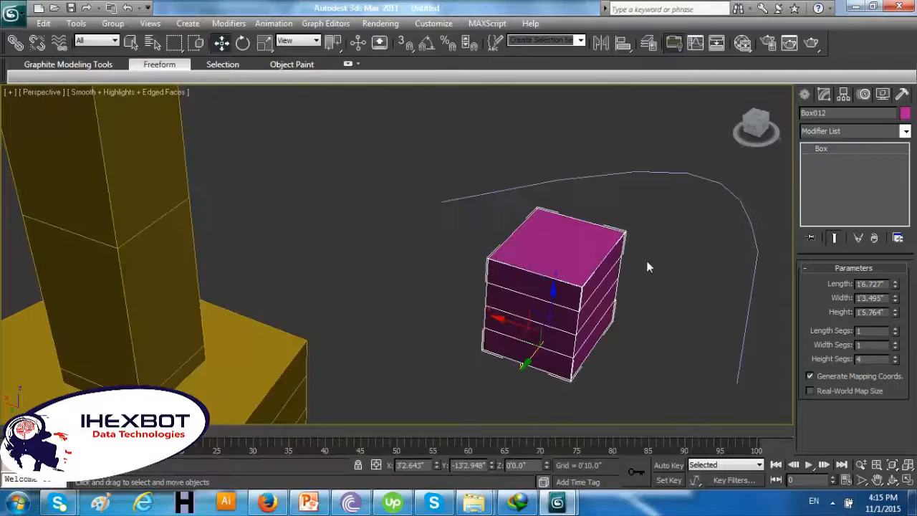
left_click(825, 134)
scroll(860, 199, "down", 2)
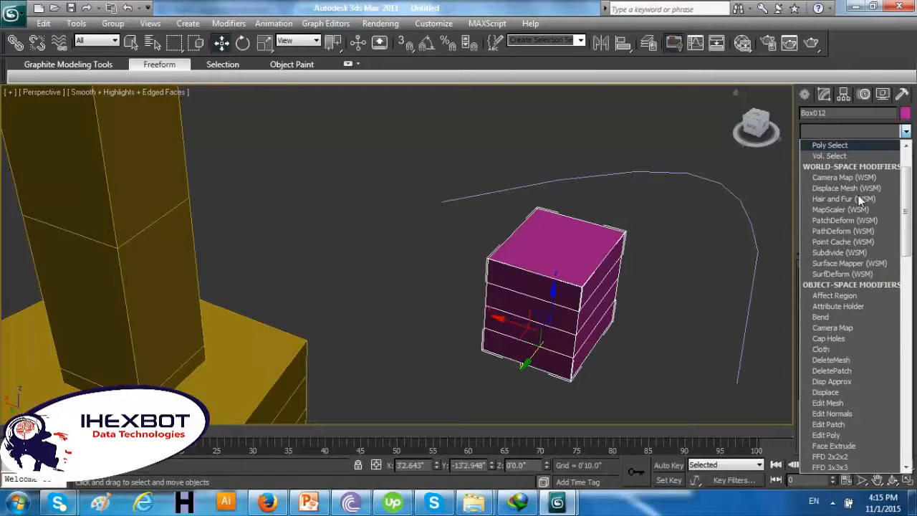
scroll(859, 318, "down", 3)
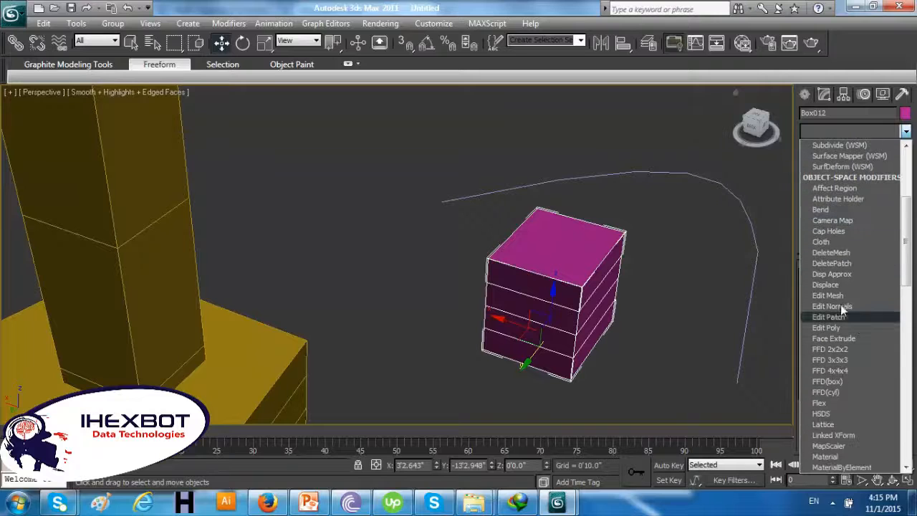
scroll(830, 285, "down", 2)
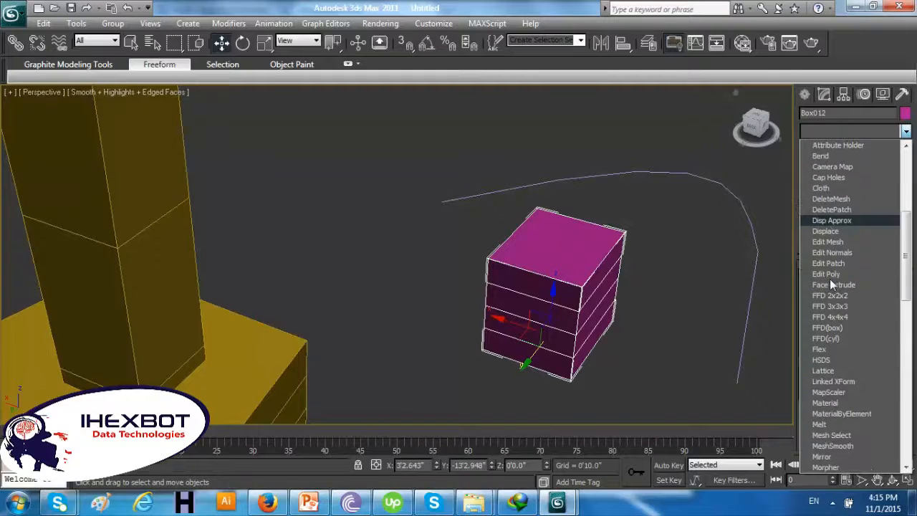
scroll(829, 278, "down", 2)
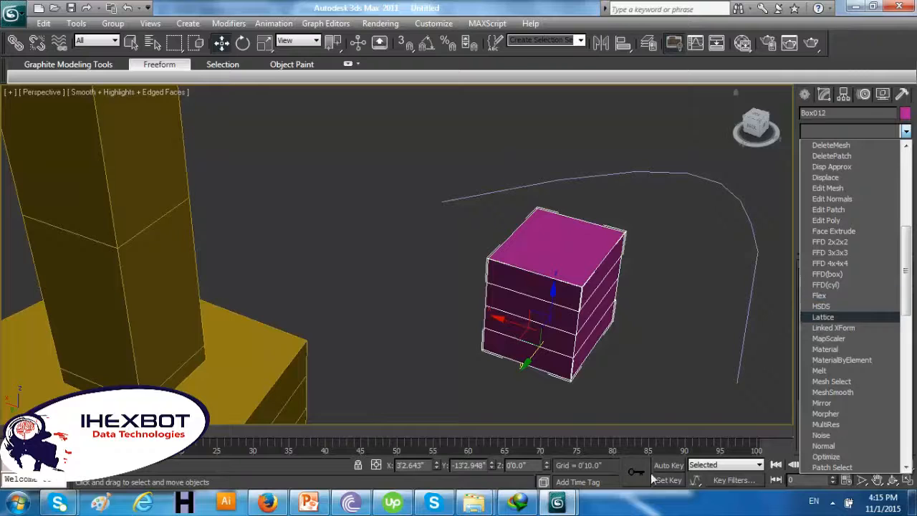
Read the Affect Region Modifier help topic, including its description and the note about simple animated effects
left_click(557, 503)
left_click(638, 431)
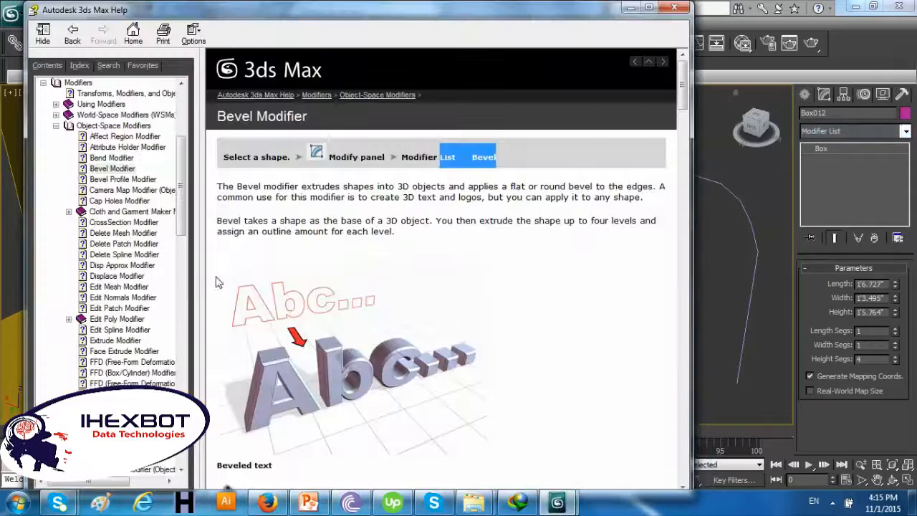
left_click(125, 137)
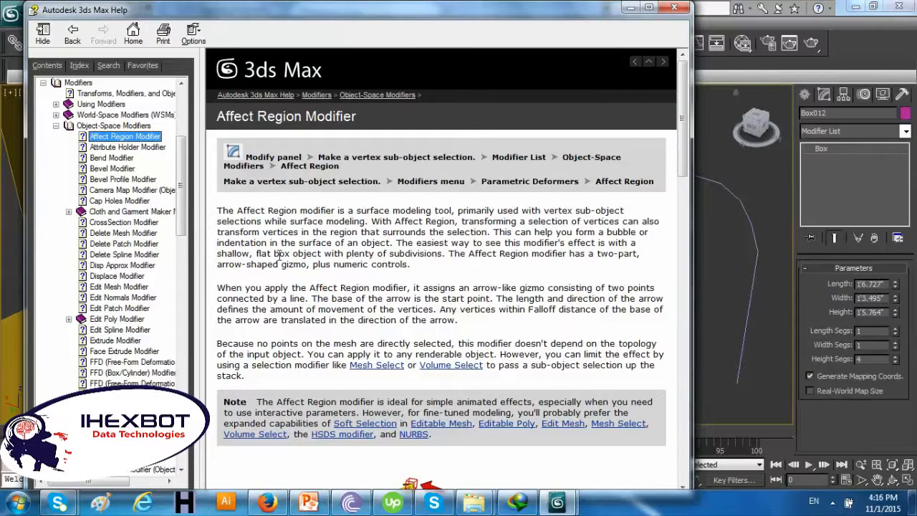
left_click_drag(218, 210, 596, 262)
left_click_drag(352, 405, 357, 405)
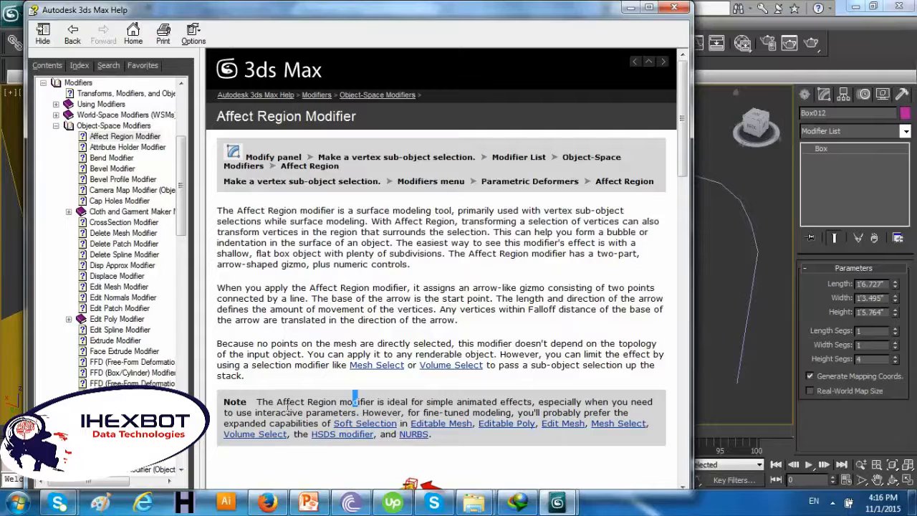
left_click_drag(289, 408, 353, 402)
left_click(392, 402)
left_click_drag(484, 398, 536, 405)
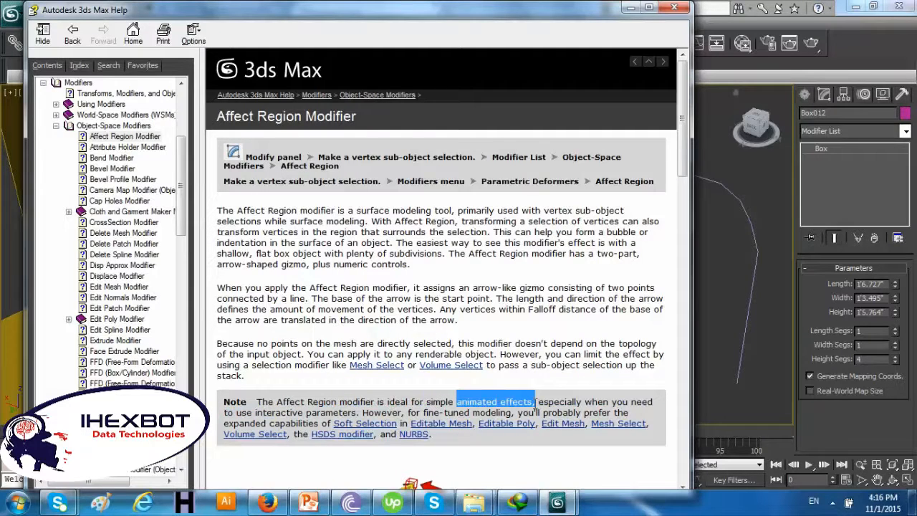
left_click(533, 403)
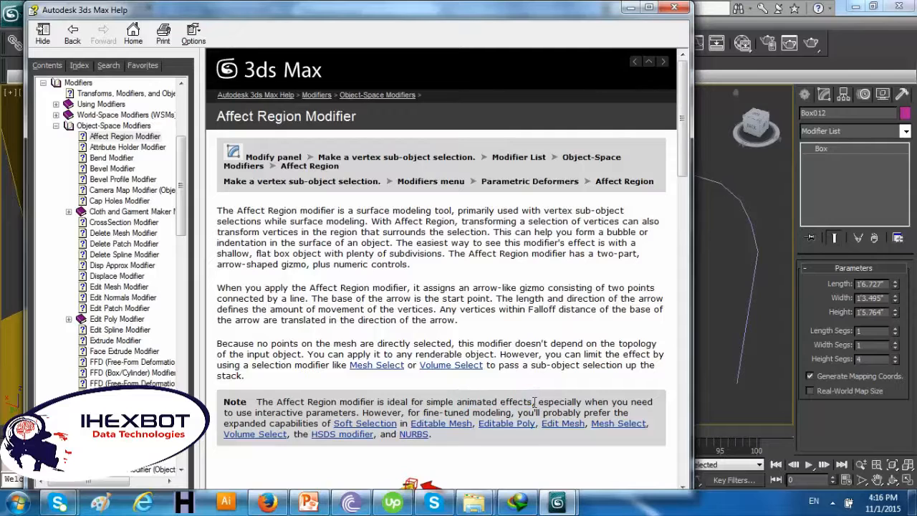
Read the Attribute Holder Modifier help topic, covering its description and the example procedure for collecting custom attributes
left_click(126, 147)
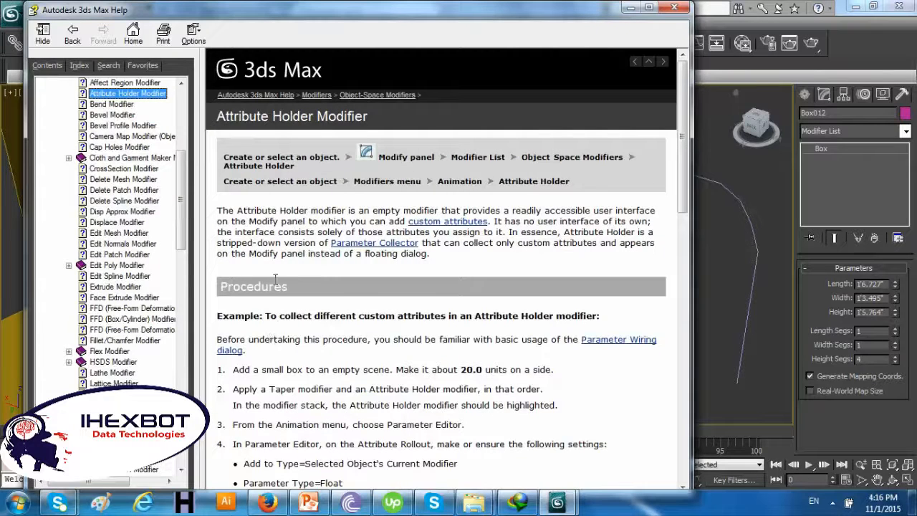
left_click_drag(264, 316, 505, 318)
left_click(528, 326)
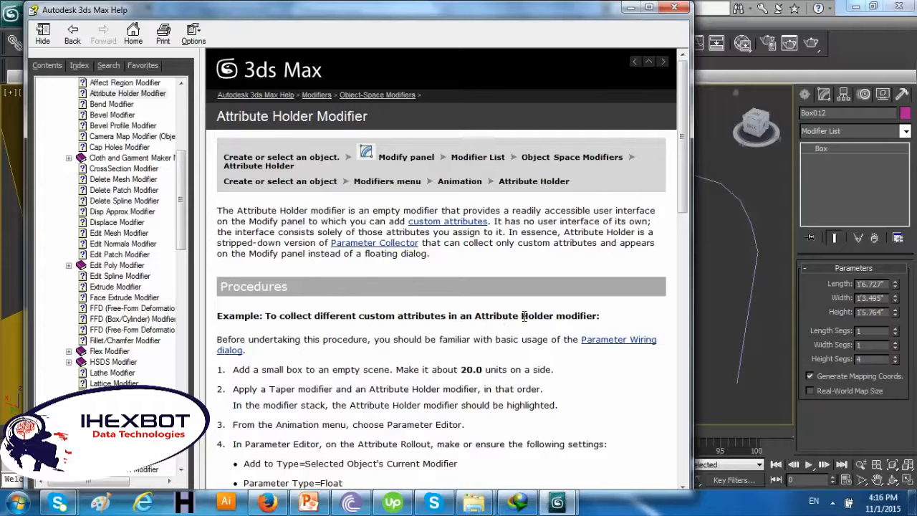
left_click_drag(524, 315, 596, 317)
left_click(546, 333)
scroll(377, 370, "down", 3)
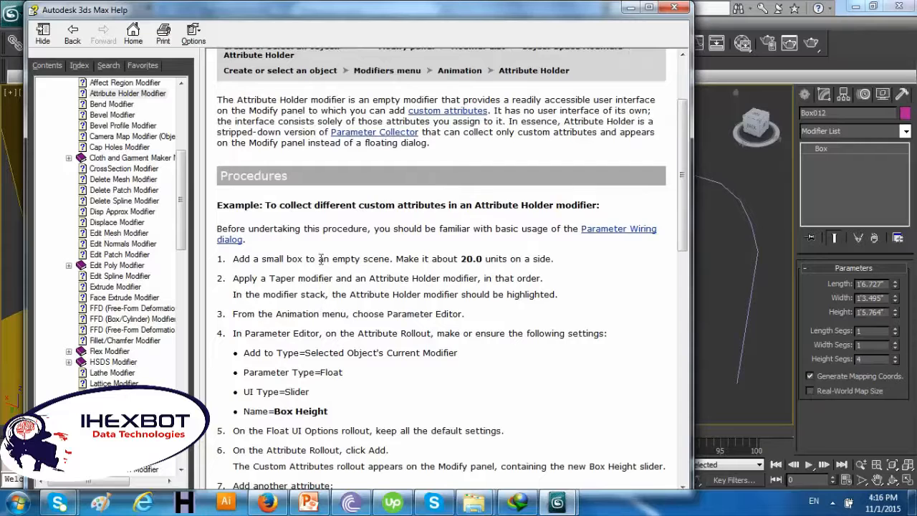
scroll(330, 225, "up", 3)
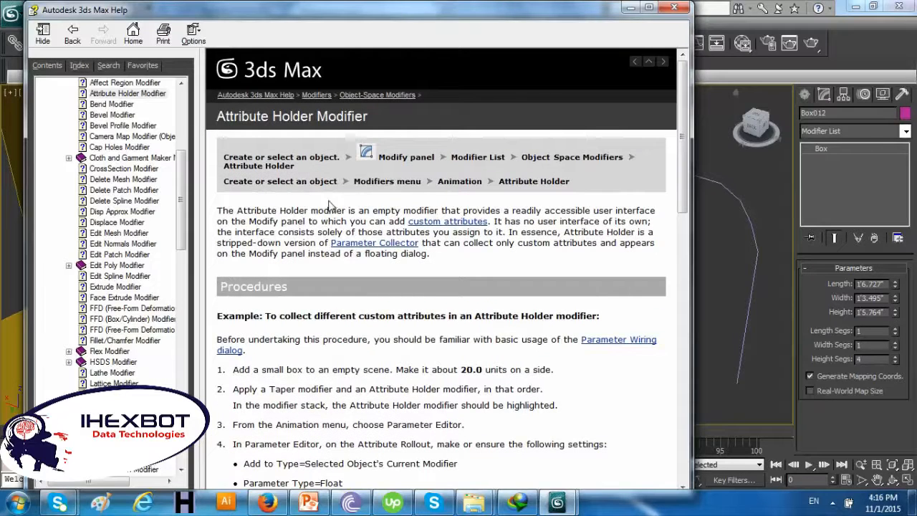
left_click_drag(218, 211, 276, 211)
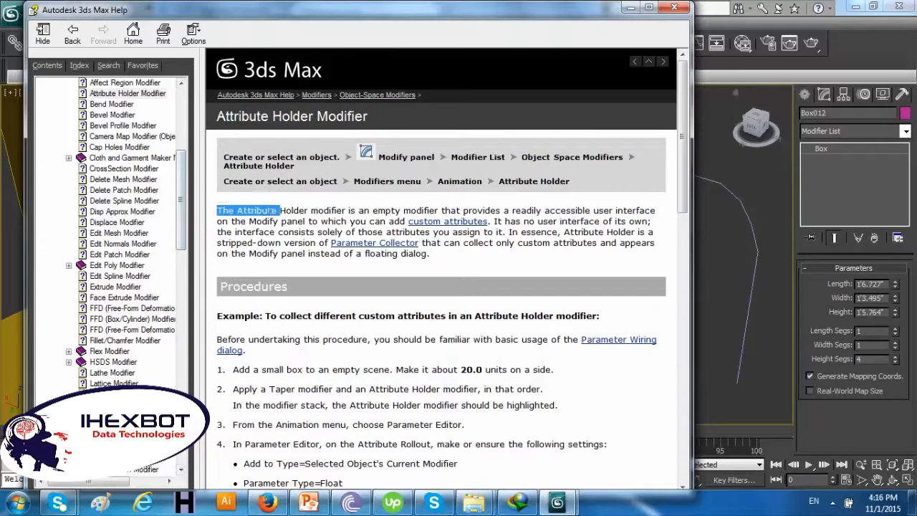
left_click(296, 209)
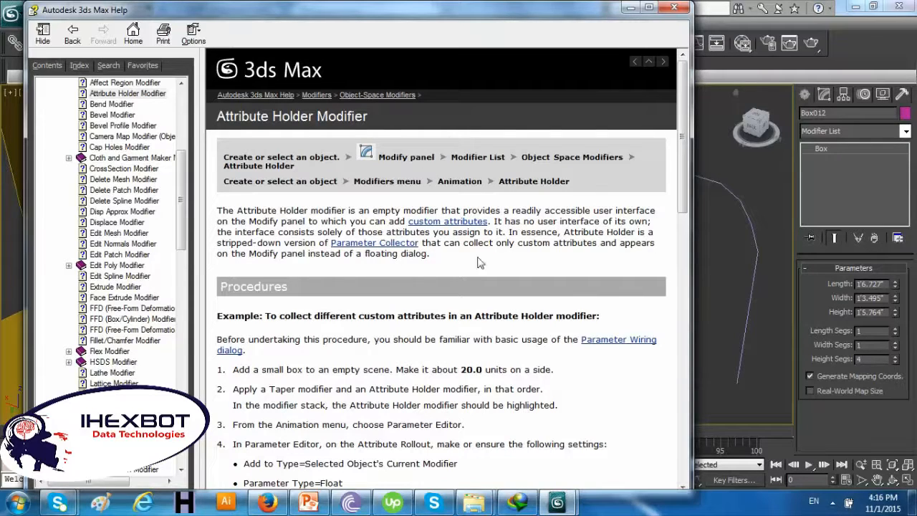
left_click_drag(318, 232, 496, 232)
left_click(562, 251)
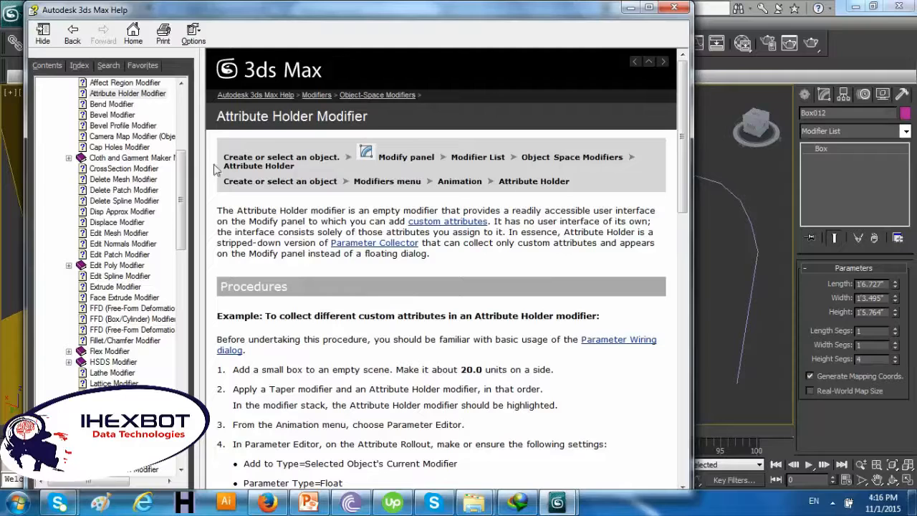
scroll(421, 300, "down", 10)
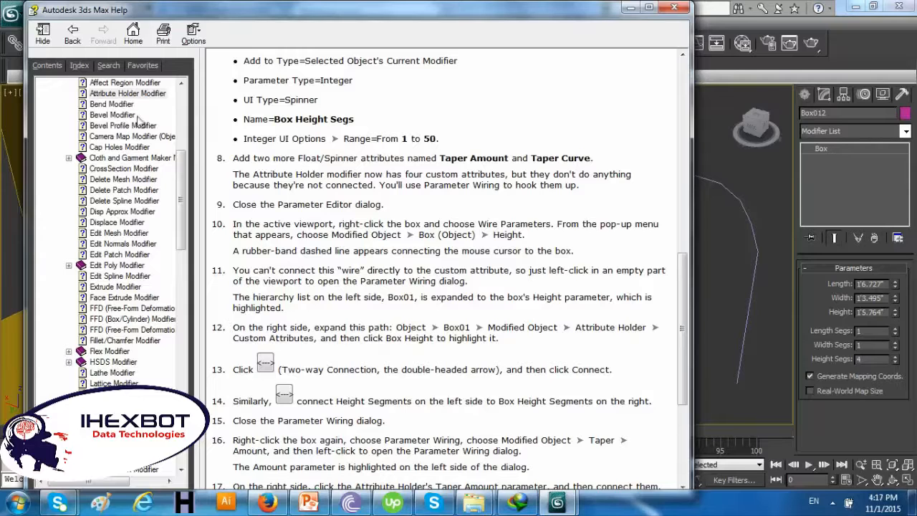
Look through the Bend, Bevel and Bevel Profile modifier help topics and their illustrations
left_click(110, 114)
left_click(112, 104)
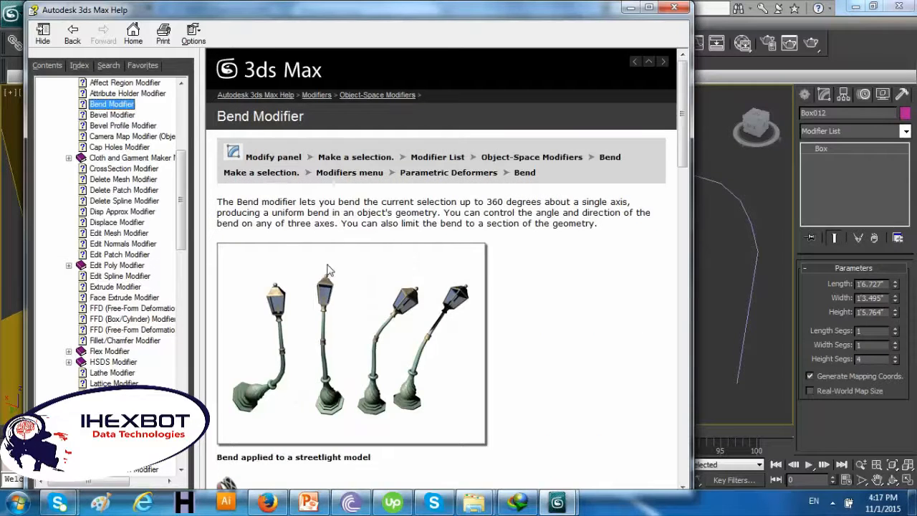
left_click(497, 303)
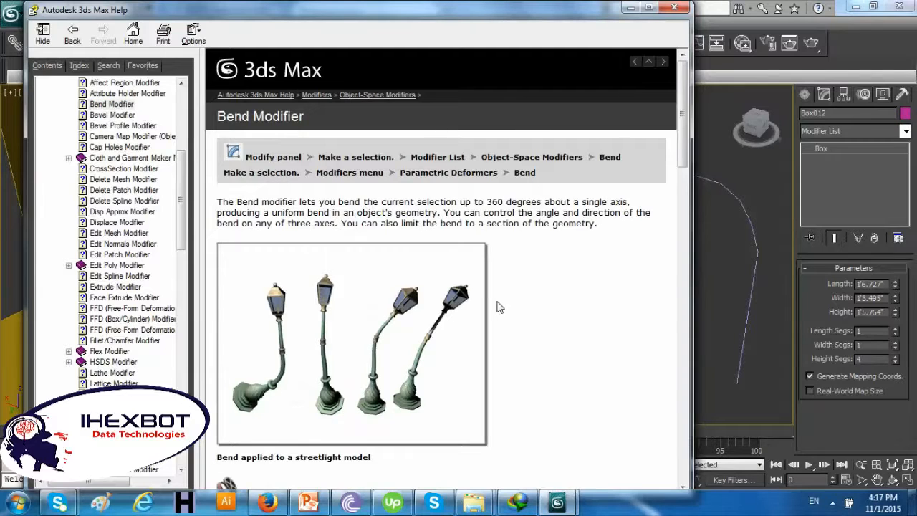
scroll(498, 302, "down", 3)
scroll(496, 296, "up", 2)
left_click(111, 115)
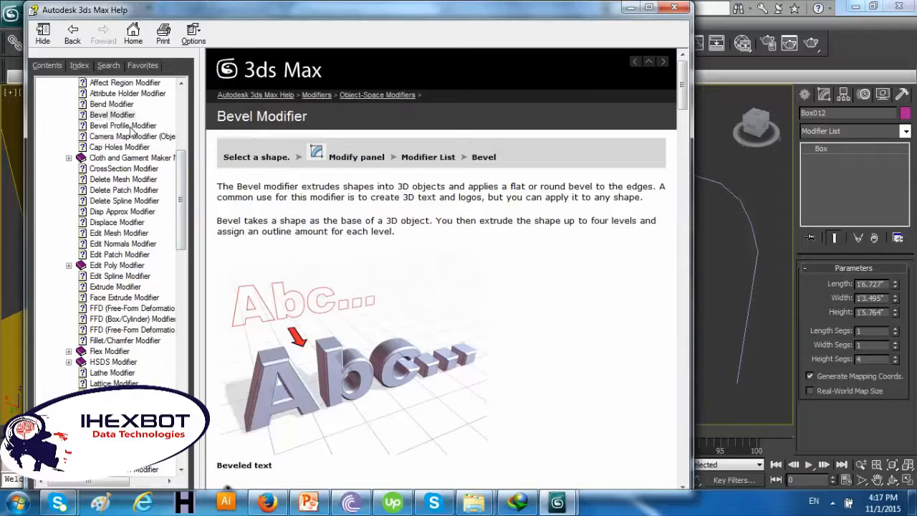
left_click(129, 126)
left_click(108, 147)
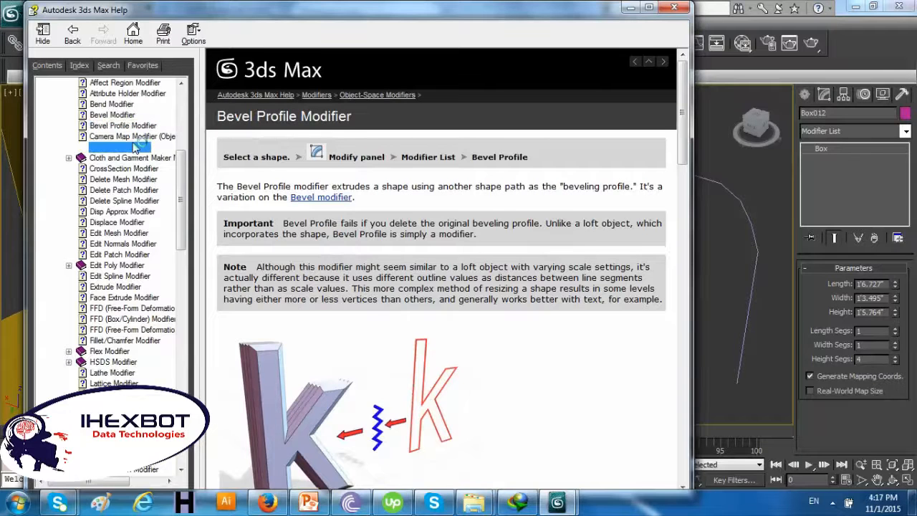
Read the Camera Map Modifier (Object Space) help topic, including its background blending and mapping coordinates sections
left_click(140, 136)
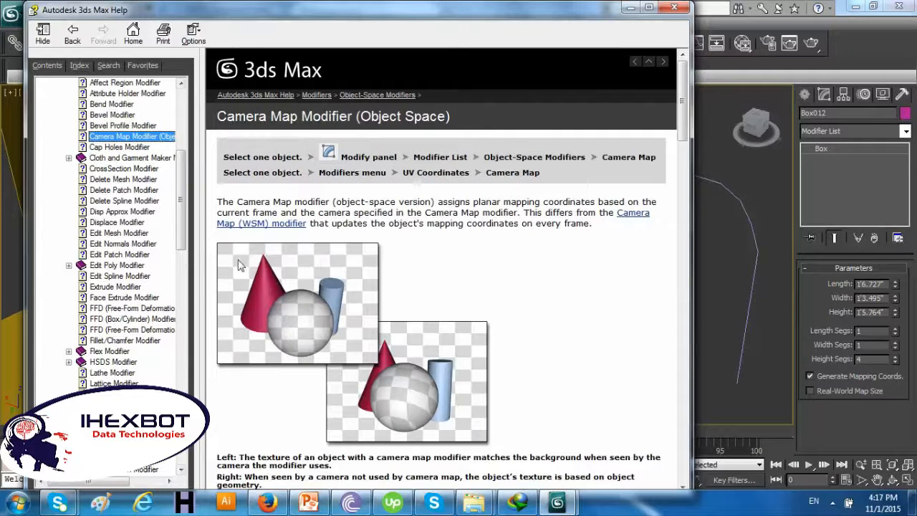
left_click_drag(352, 213, 403, 259)
left_click(406, 265)
scroll(456, 296, "down", 4)
scroll(455, 296, "down", 3)
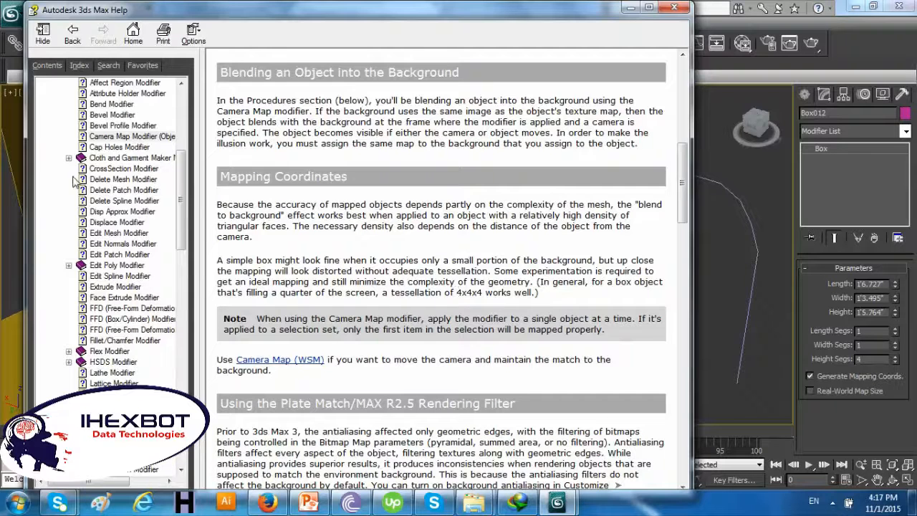
Read the Cap Holes Modifier description and collapse the Modifiers section of the help contents
left_click(119, 147)
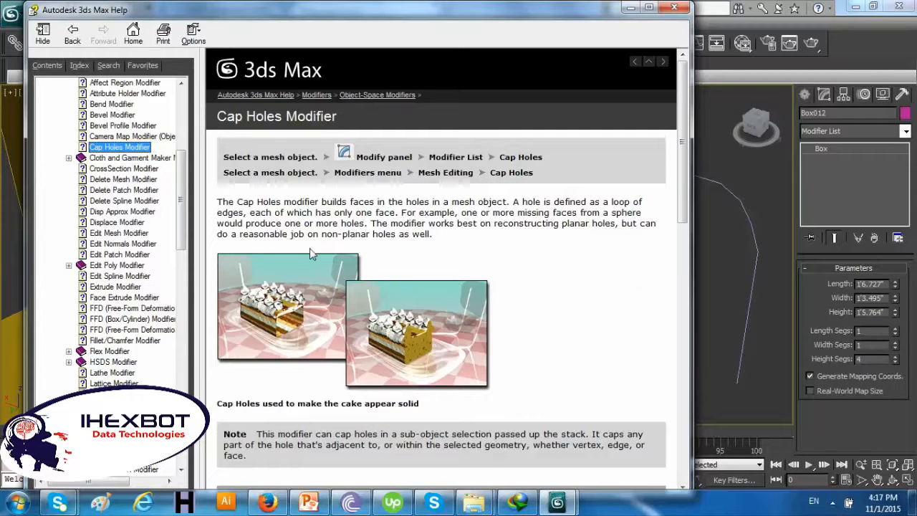
left_click_drag(249, 212, 340, 224)
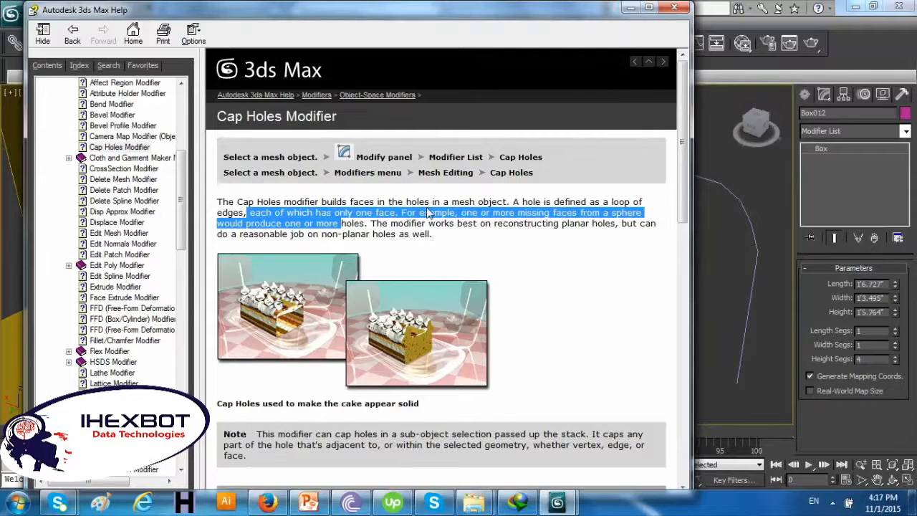
left_click_drag(182, 209, 169, 143)
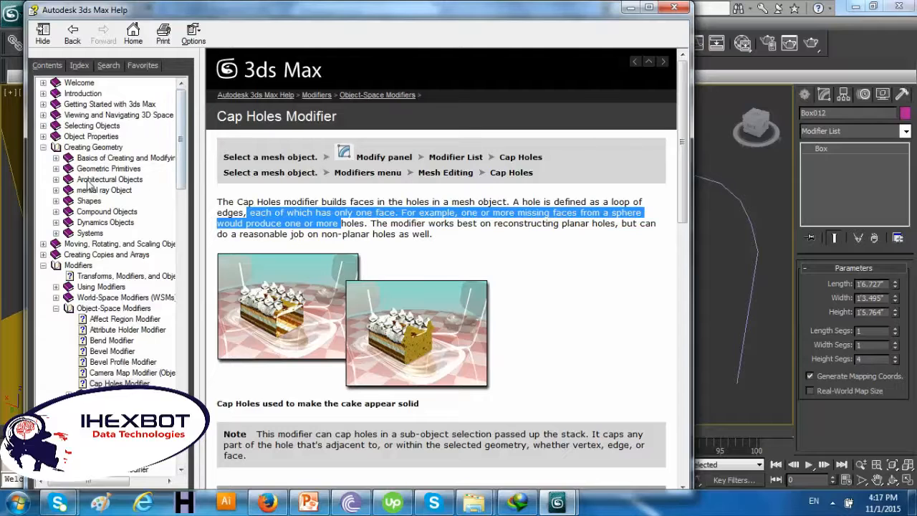
left_click(44, 265)
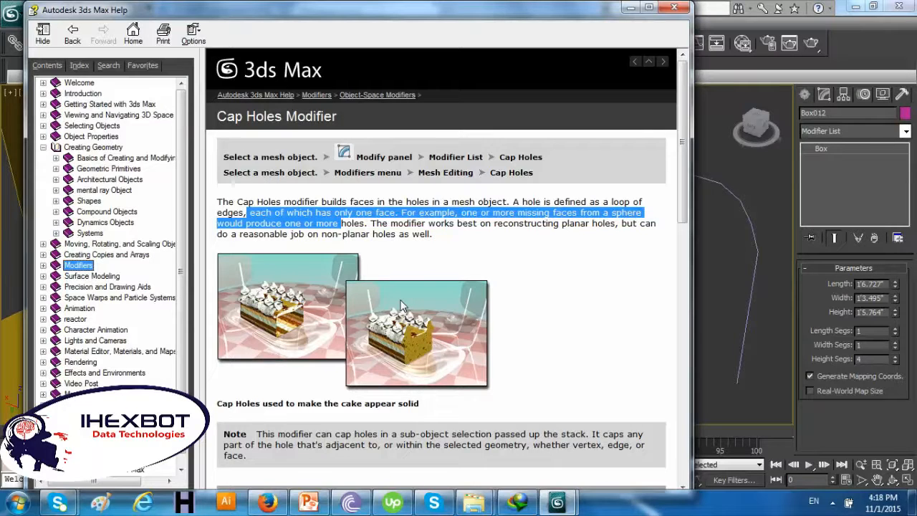
Switch back to the 3ds Max scene and apply an Edit Mesh modifier to the magenta box
left_click(781, 287)
left_click(535, 280)
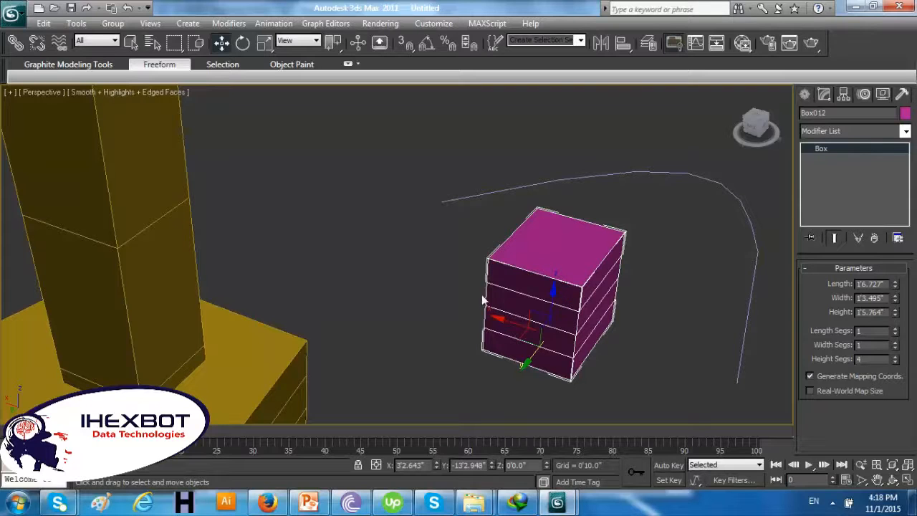
left_click(855, 131)
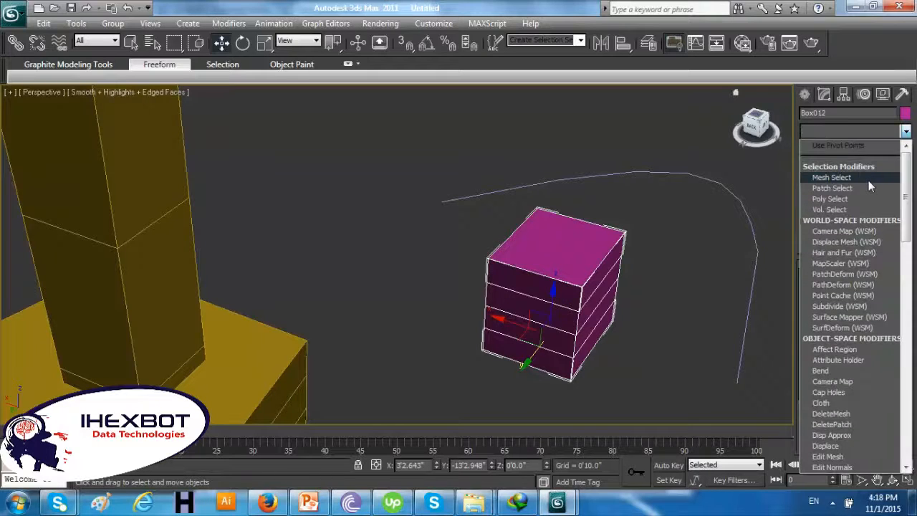
scroll(868, 185, "down", 2)
scroll(869, 189, "down", 10)
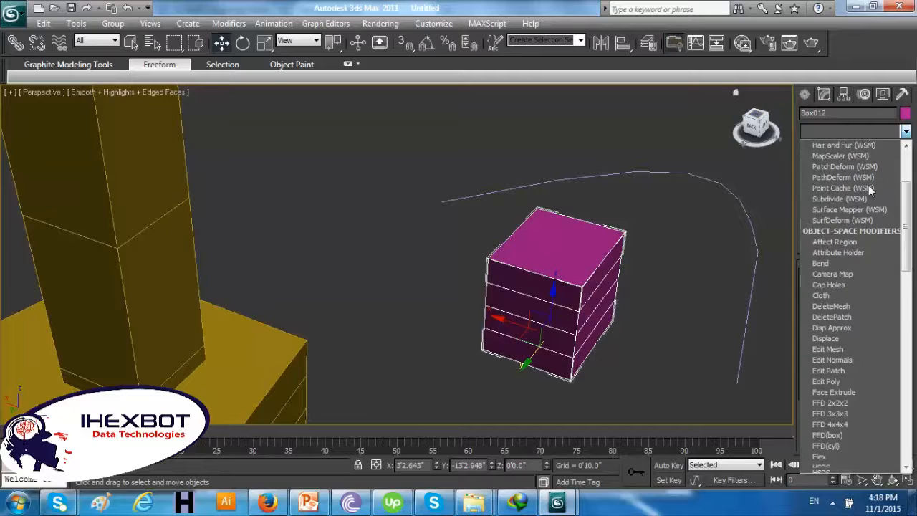
scroll(869, 189, "down", 9)
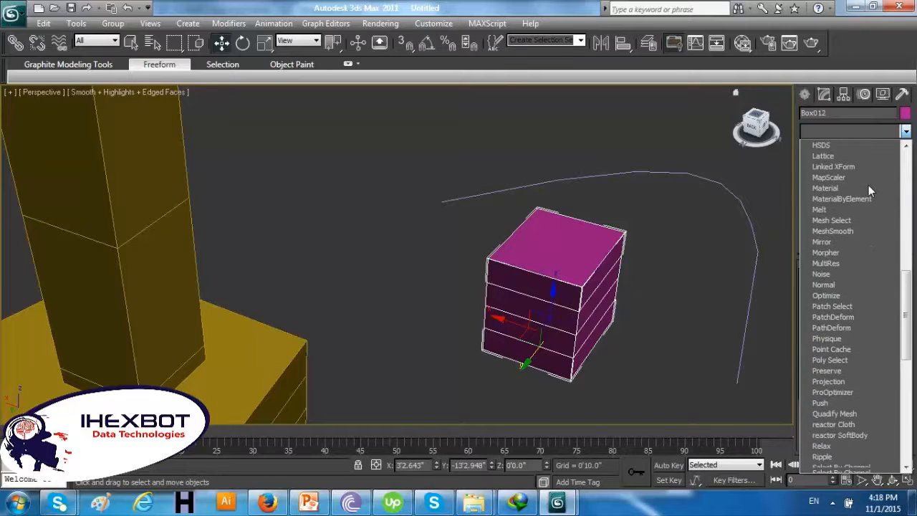
scroll(869, 323, "down", 4)
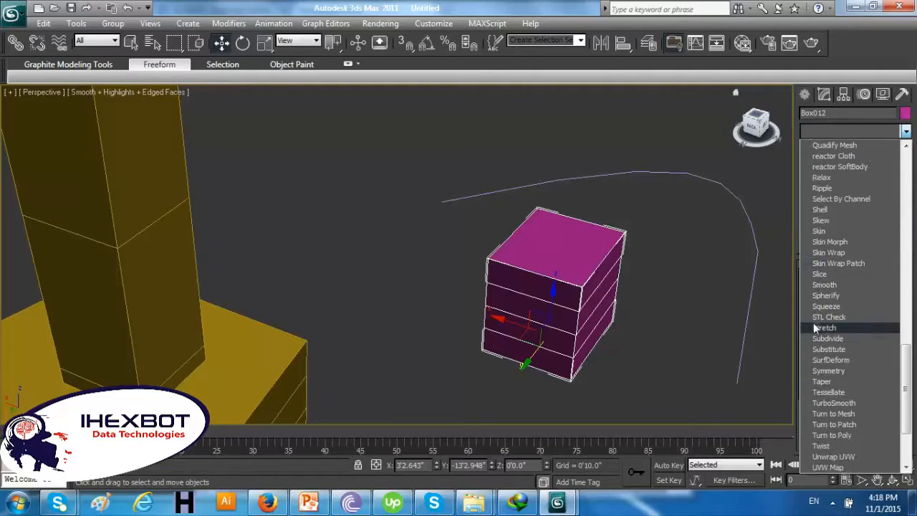
scroll(868, 326, "up", 10)
scroll(869, 323, "up", 15)
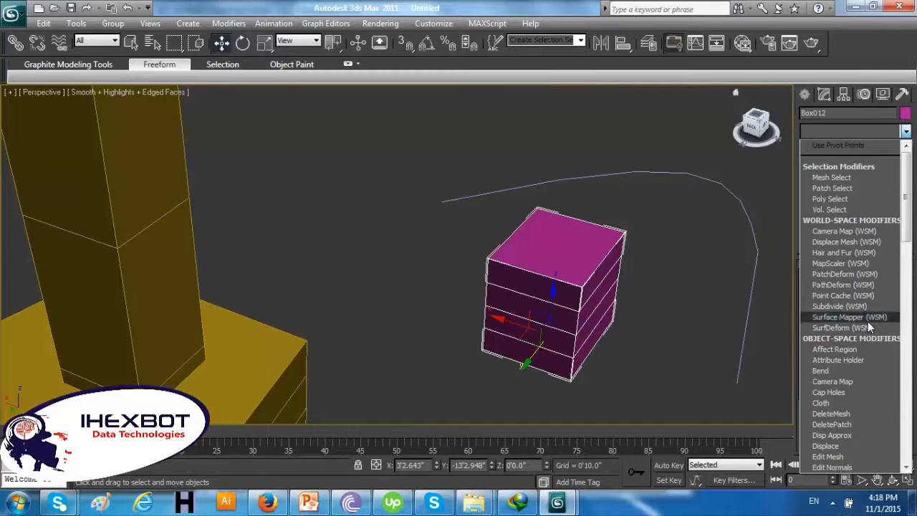
scroll(867, 320, "down", 10)
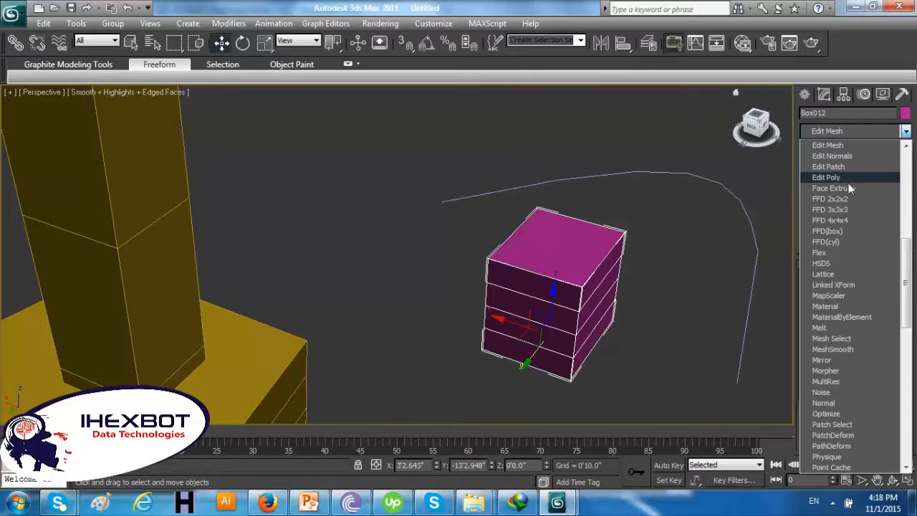
left_click(848, 145)
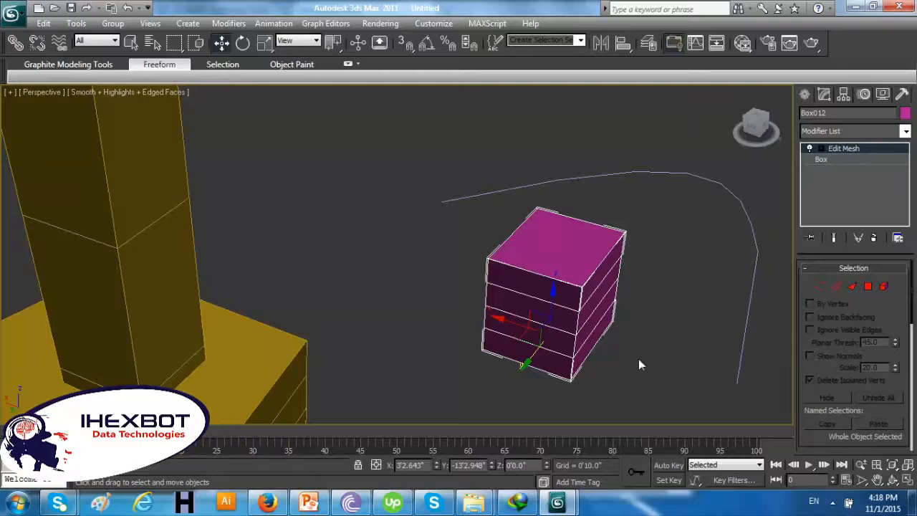
Select the uppermost front polygon of the box at Polygon level and leave sub-object editing
left_click(868, 286)
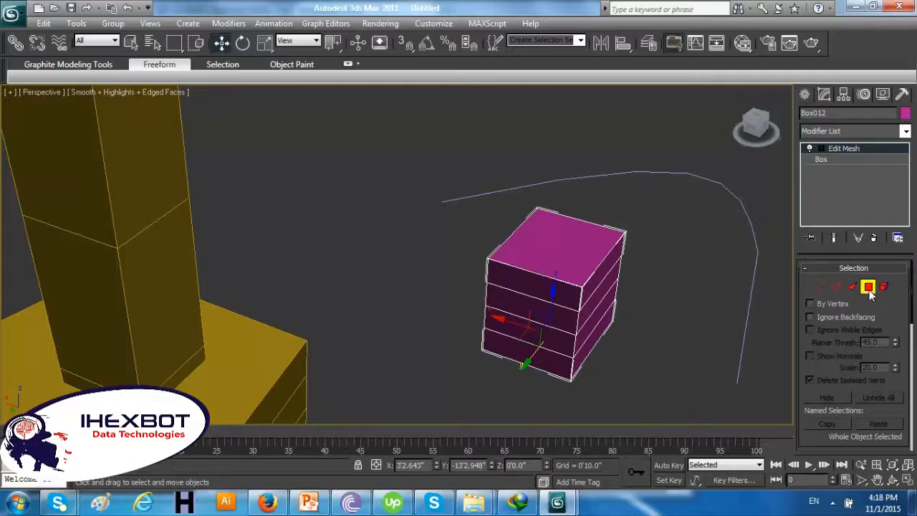
left_click(558, 296)
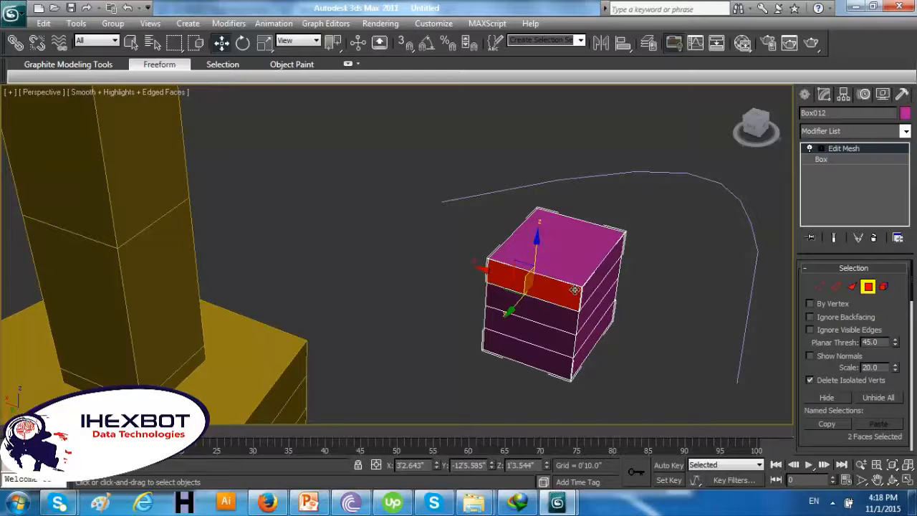
left_click(867, 287)
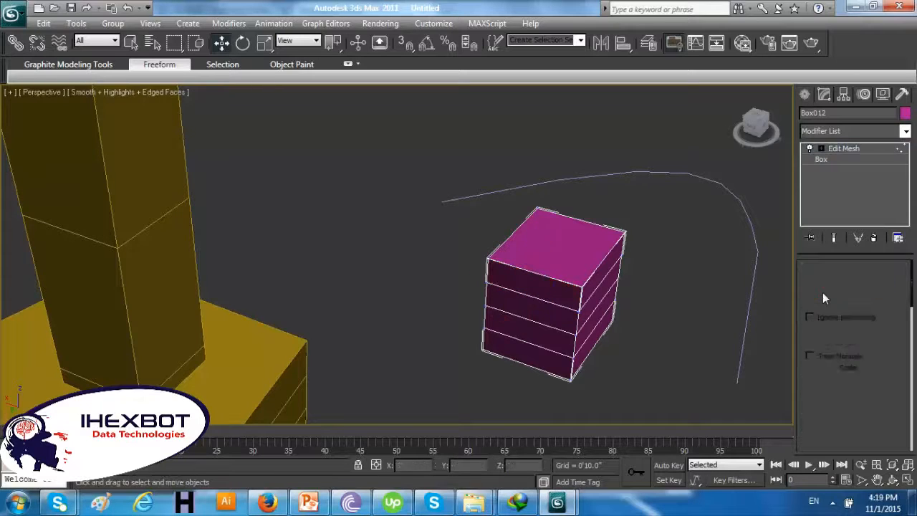
At the Edit Mesh Vertex level, select the vertex on the box's near vertical edge, one segment below the top
middle_click_drag(607, 297, 206, 302)
middle_click_drag(526, 299, 271, 175)
scroll(250, 241, "down", 3)
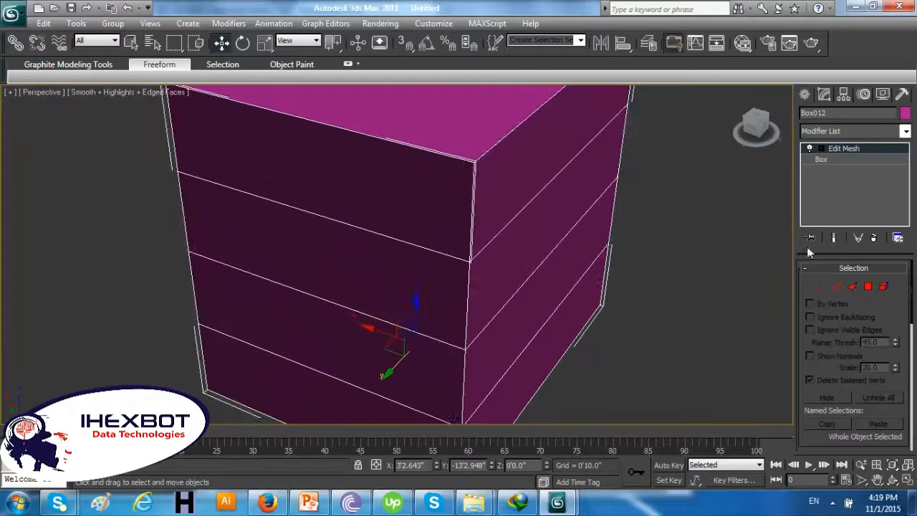
left_click(818, 286)
left_click(821, 148)
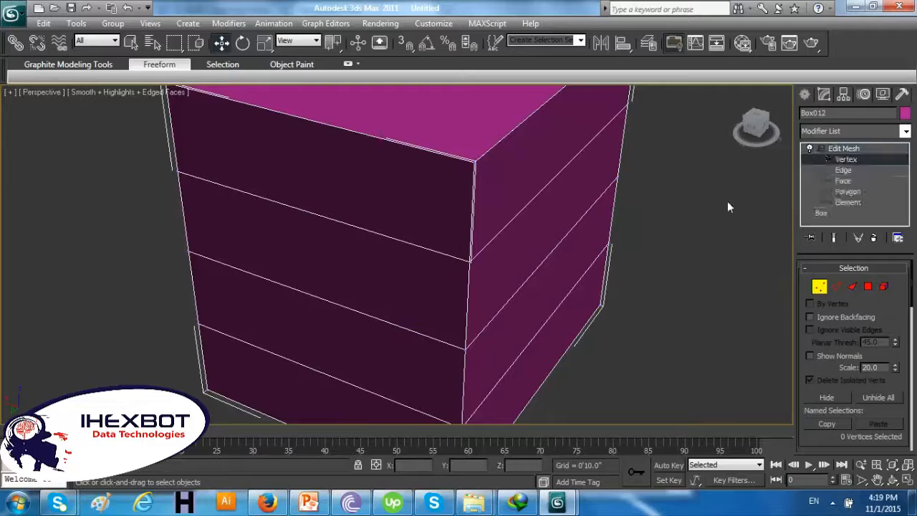
left_click(470, 258)
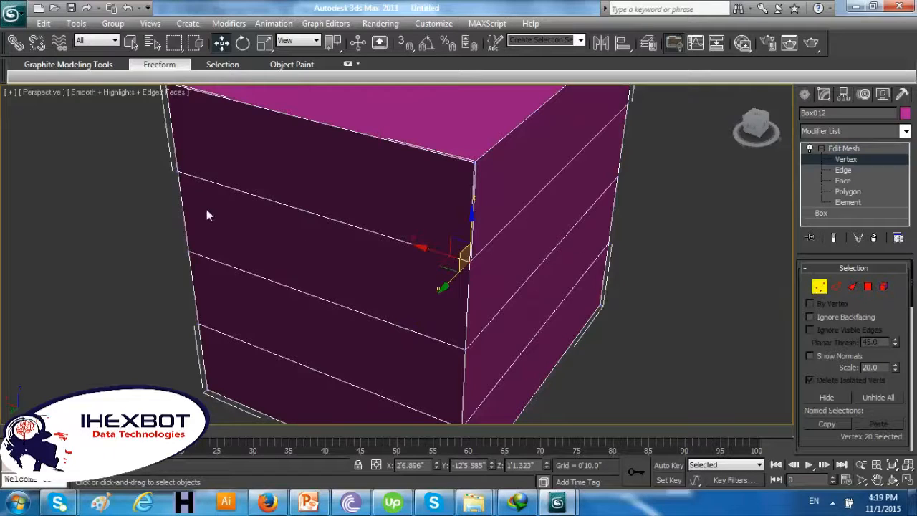
left_click(178, 174)
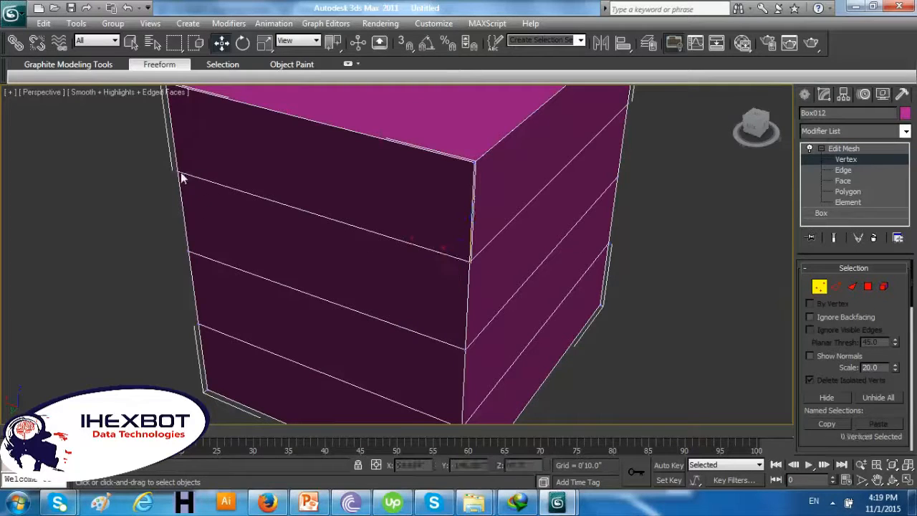
left_click(469, 263)
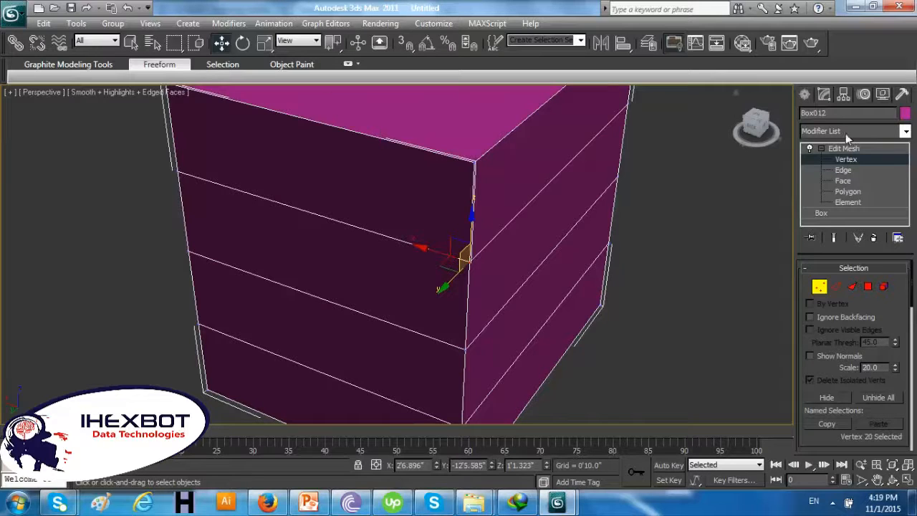
Switch to 3ds Max Help and read the Cap Holes Modifier tips, sphere example procedure and interface options
mouse_move(573, 505)
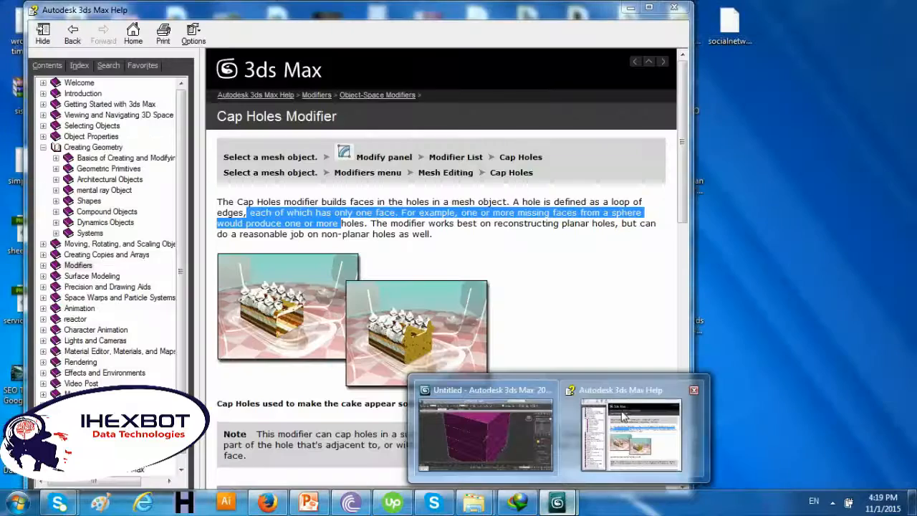
left_click(622, 416)
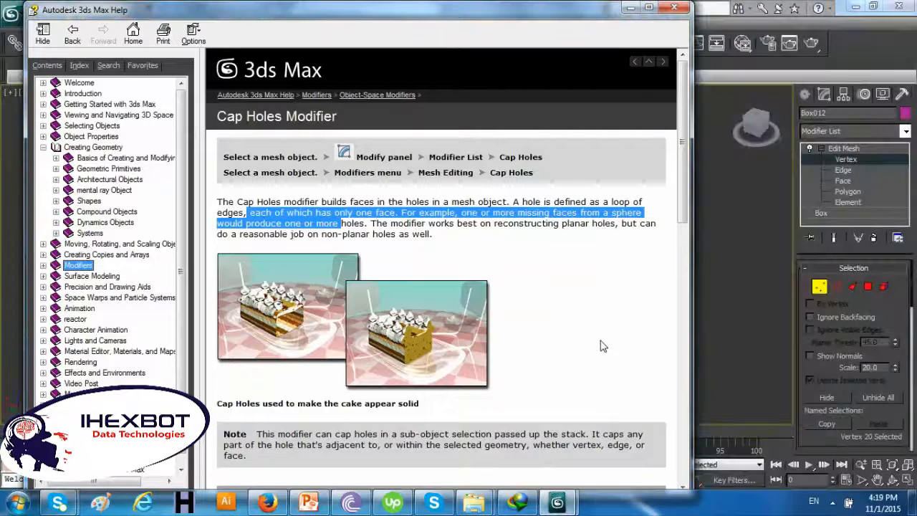
left_click(602, 343)
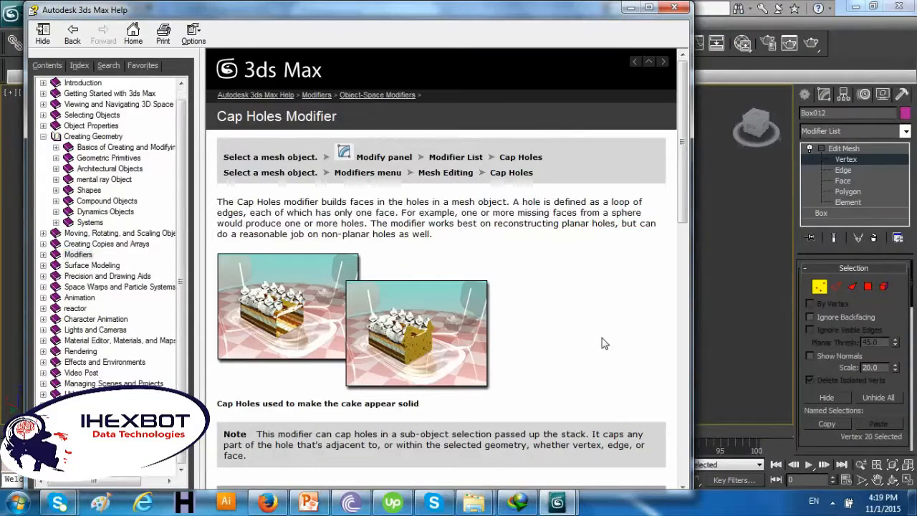
scroll(601, 343, "down", 5)
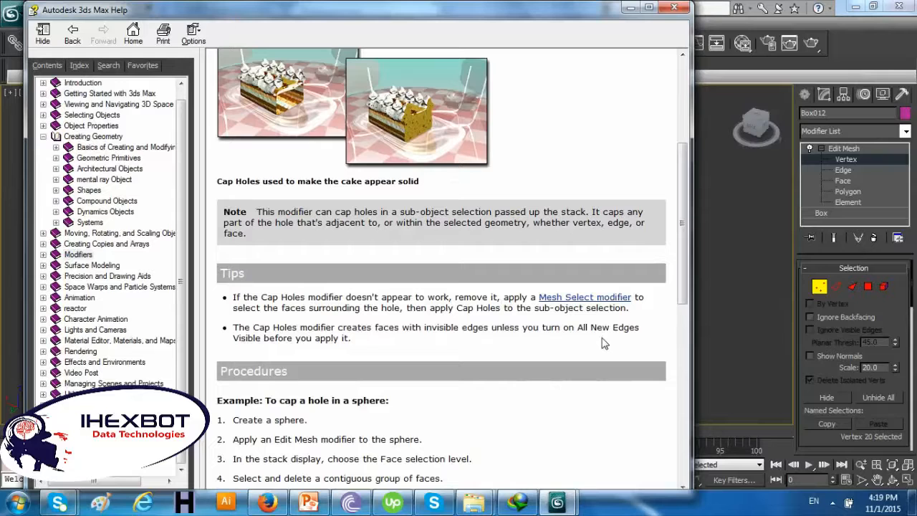
scroll(602, 343, "down", 10)
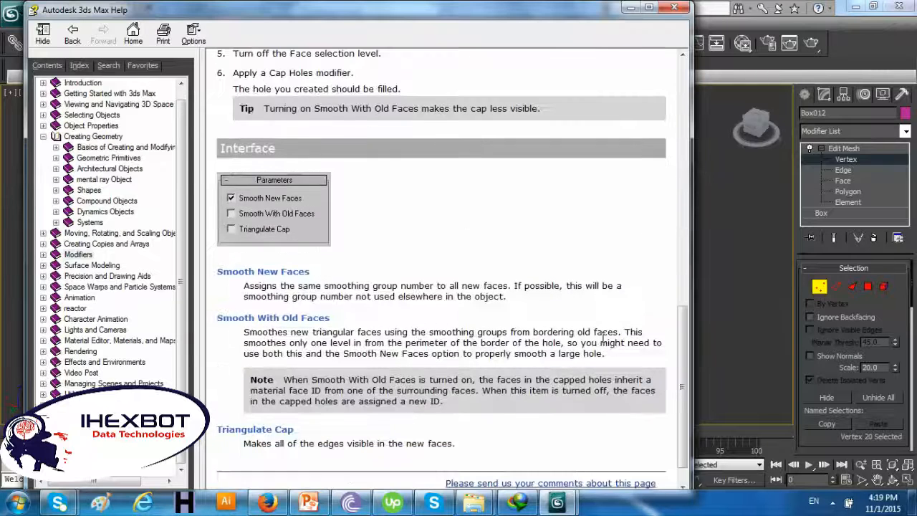
scroll(602, 336, "up", 3)
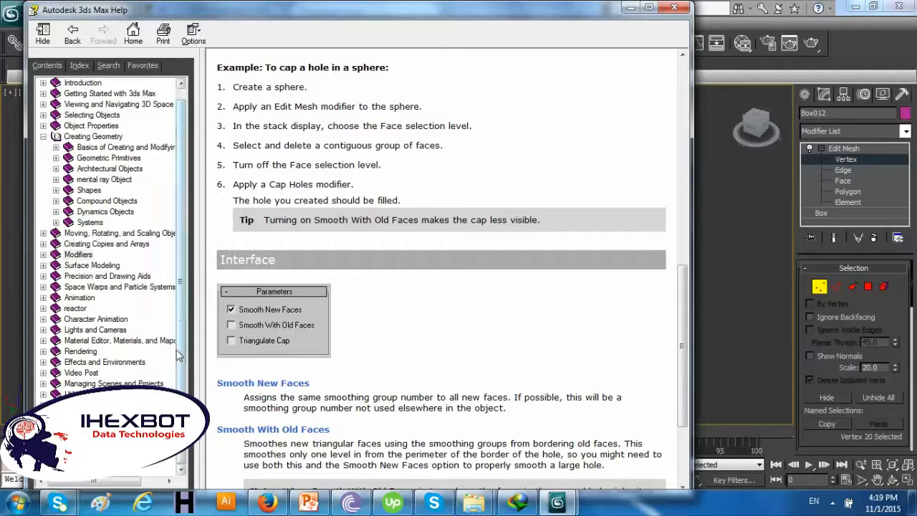
Expand the Modifiers section of the help contents and review the Cap Holes Modifier topic from its beginning
left_click(45, 257)
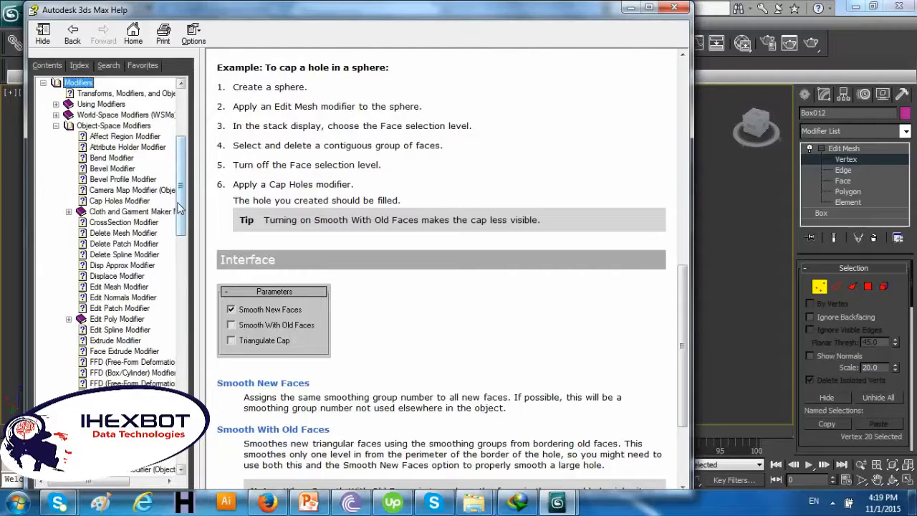
left_click(120, 202)
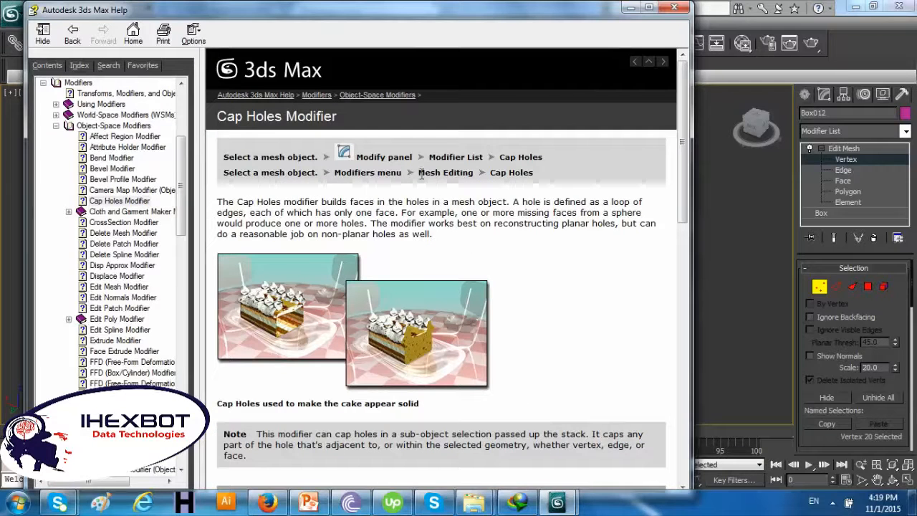
left_click_drag(419, 174, 469, 192)
left_click(477, 240)
scroll(467, 275, "down", 3)
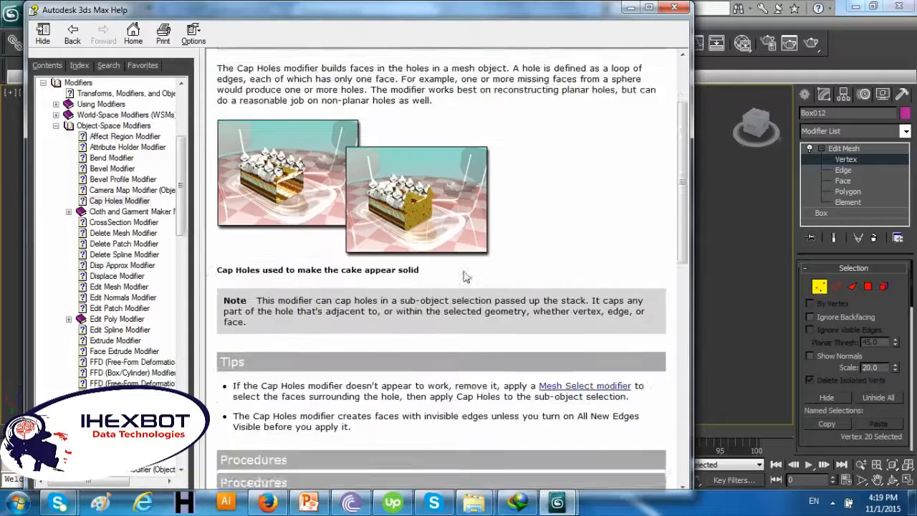
Look through the Cloth and Garment Maker Modifiers help topic and the subtopics listed under Cloth Modifier
left_click(69, 212)
left_click(123, 212)
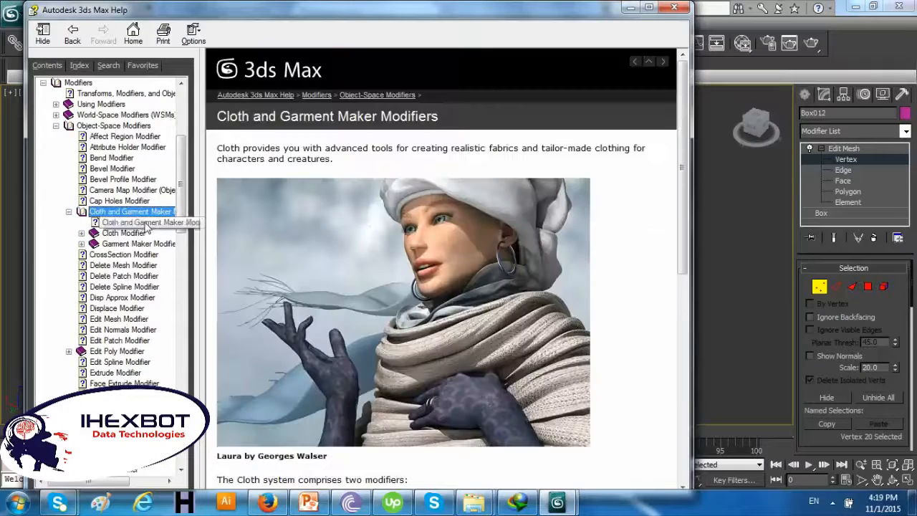
scroll(386, 250, "down", 6)
scroll(386, 250, "up", 6)
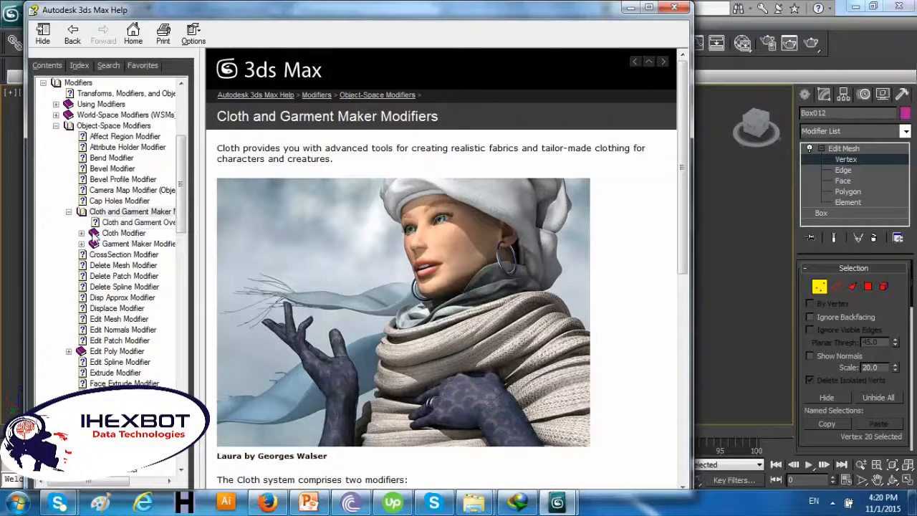
left_click(81, 233)
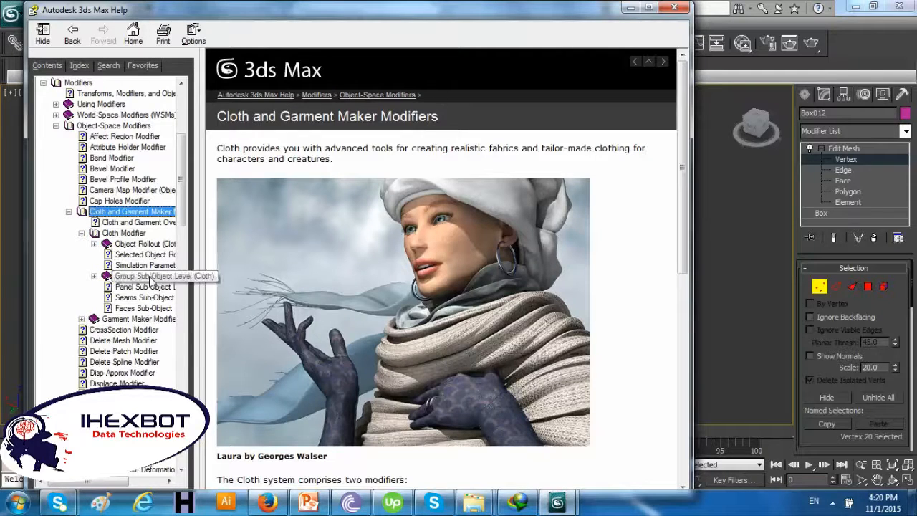
left_click(82, 234)
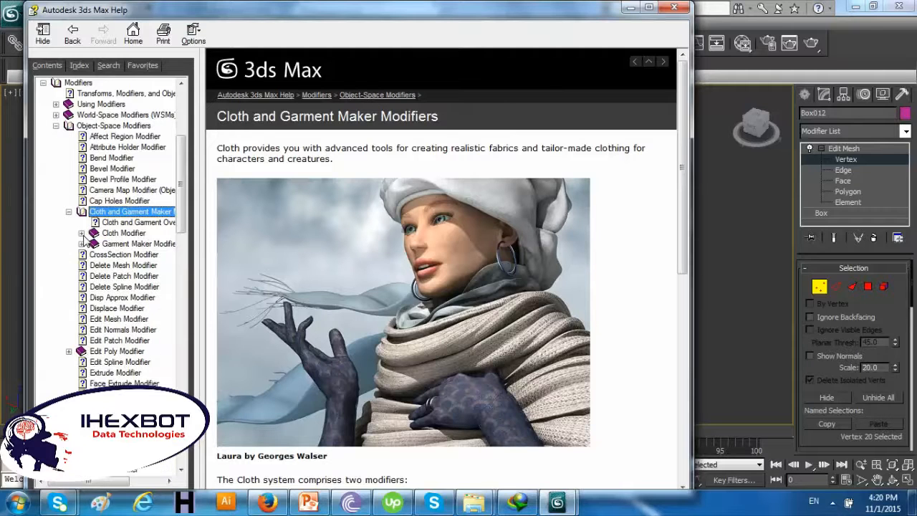
Review the CrossSection, Delete Spline, Delete Patch and Delete Mesh modifier help topics, including the Delete Mesh example procedure
left_click(122, 254)
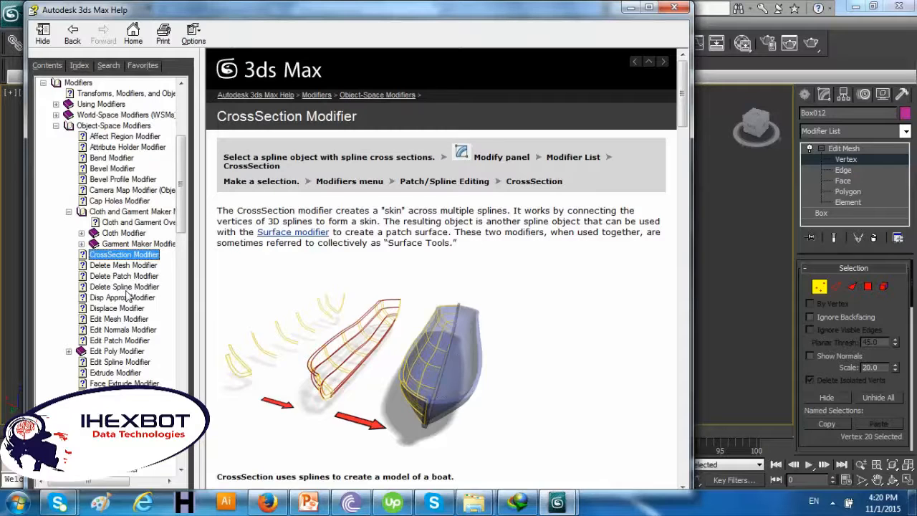
left_click(122, 287)
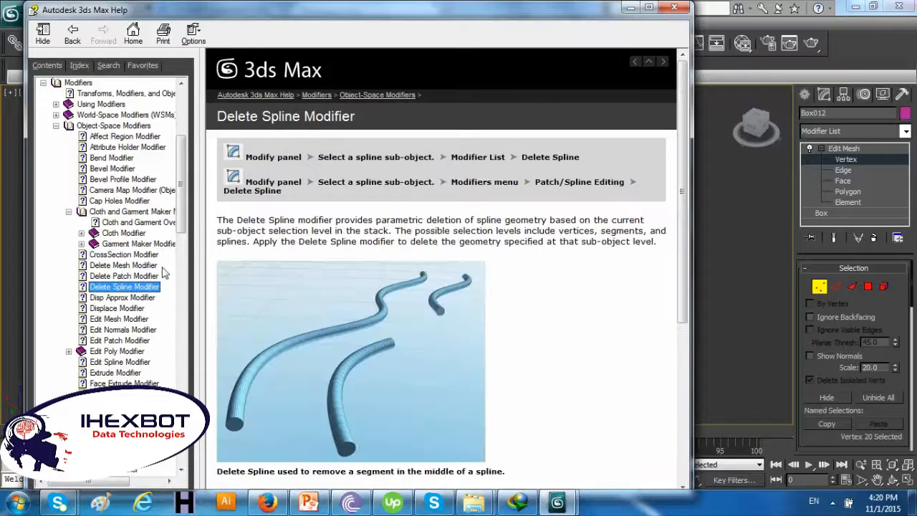
left_click(132, 265)
left_click(135, 276)
left_click(137, 287)
left_click(136, 276)
left_click(133, 265)
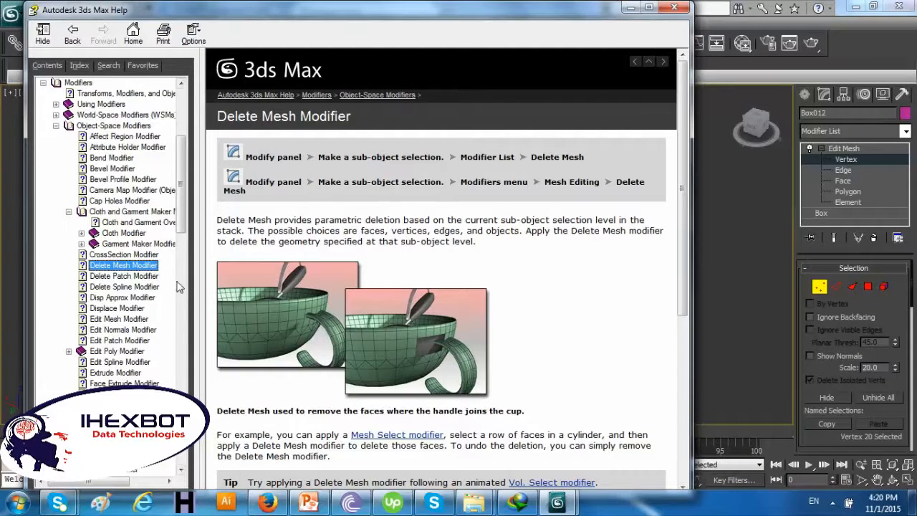
scroll(505, 374, "down", 5)
scroll(510, 373, "up", 2)
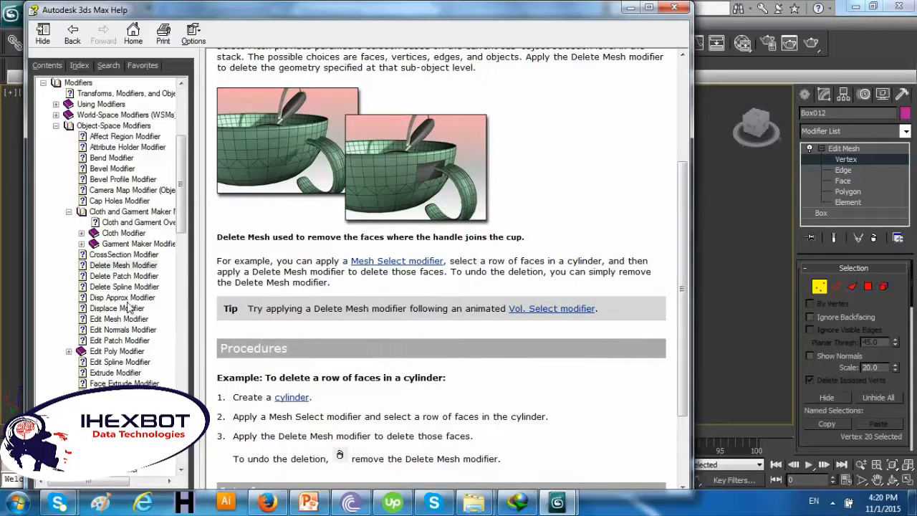
Open the Edit Normals Modifier help topic and browse the object-space modifier topics listed after it
left_click(123, 329)
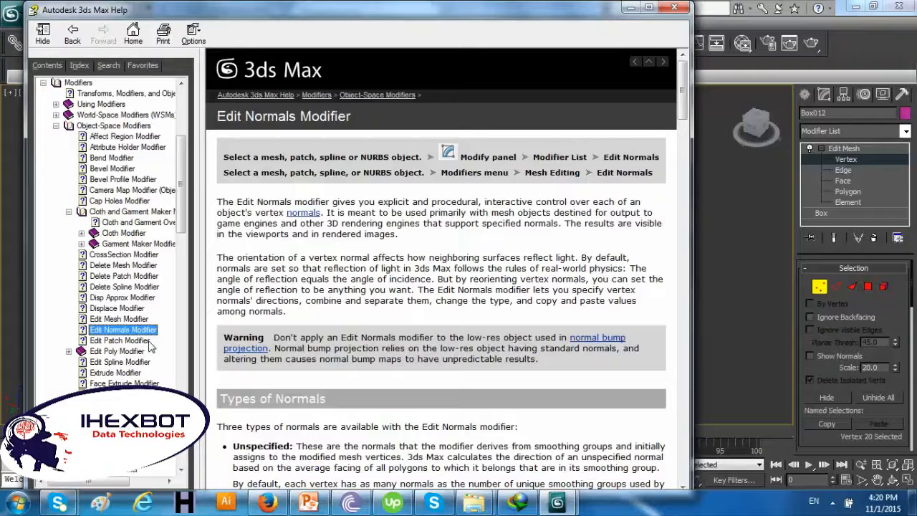
scroll(114, 301, "up", 2)
scroll(78, 258, "down", 6)
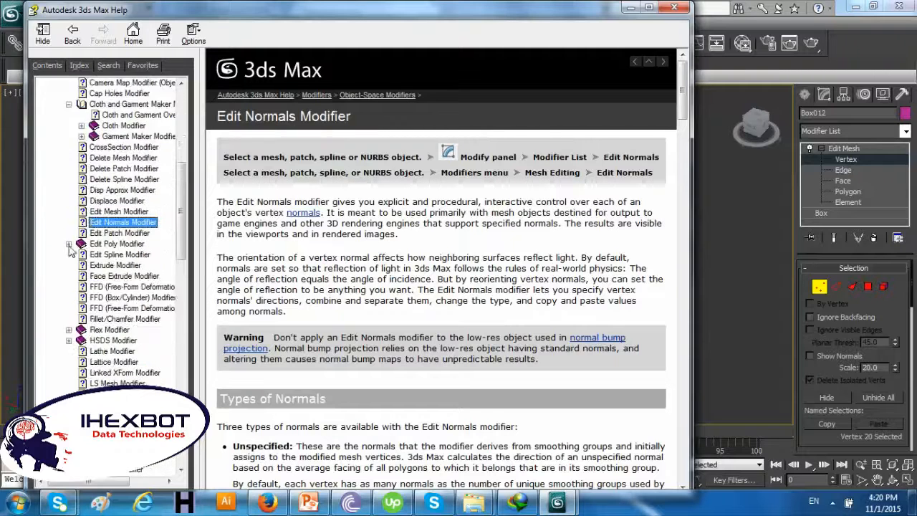
Collapse the Cloth and Garment Maker help section, and look at the Face Extrude Modifier and Extrude Modifier topics
scroll(72, 249, "up", 3)
left_click(69, 212)
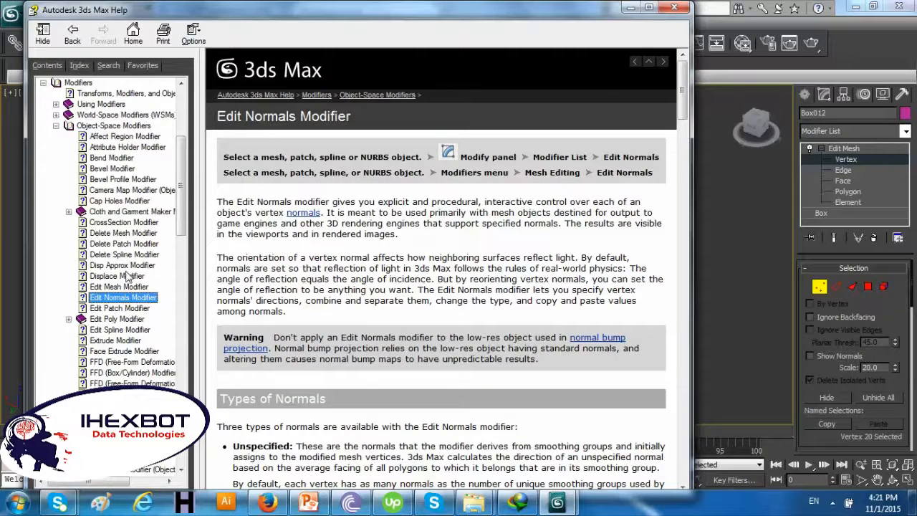
left_click(133, 352)
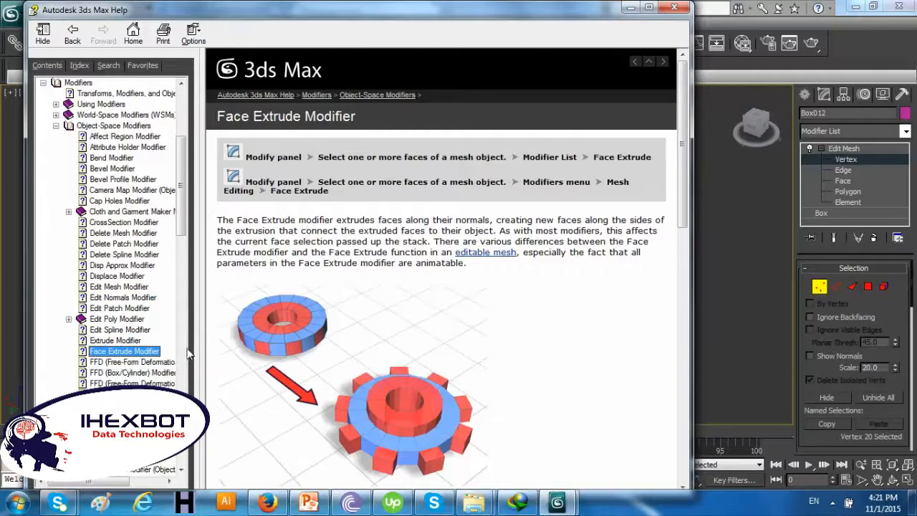
left_click(114, 340)
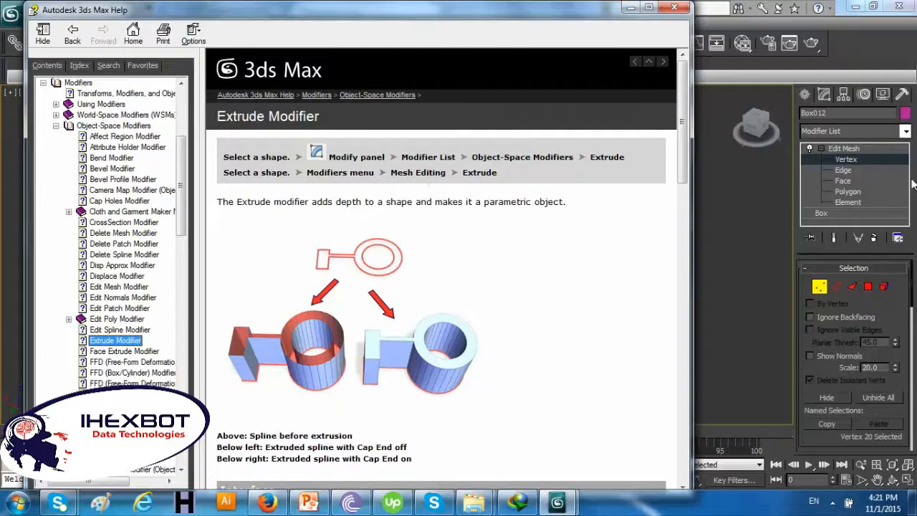
Select the uppermost polygon on the magenta box's front side and look for an extrude modifier among the available modifiers
left_click(815, 152)
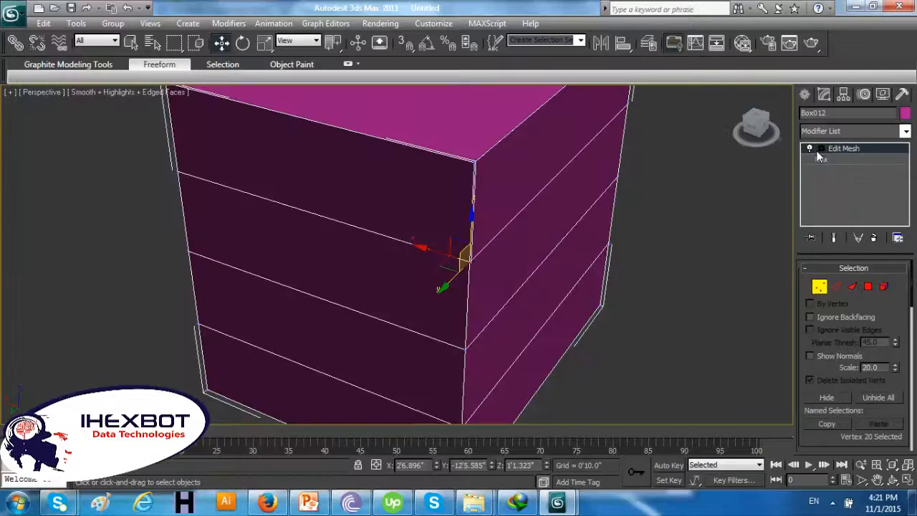
left_click(866, 286)
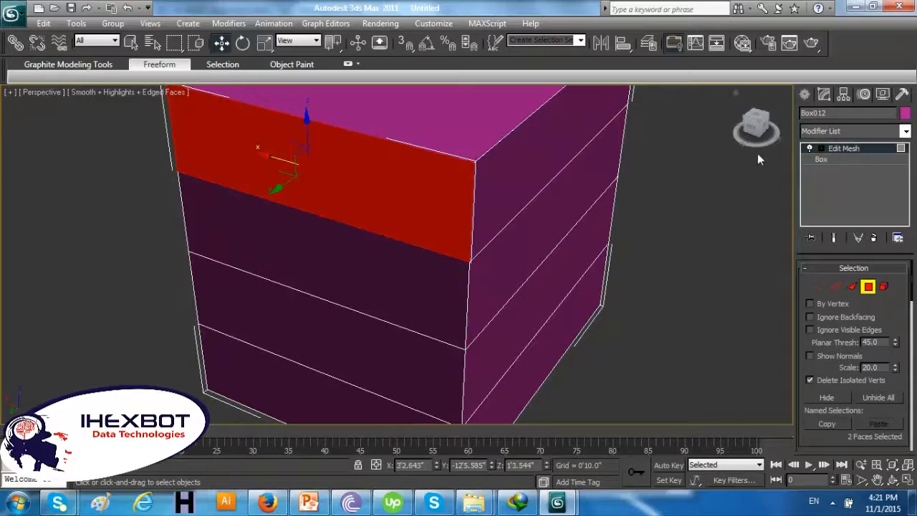
left_click(810, 133)
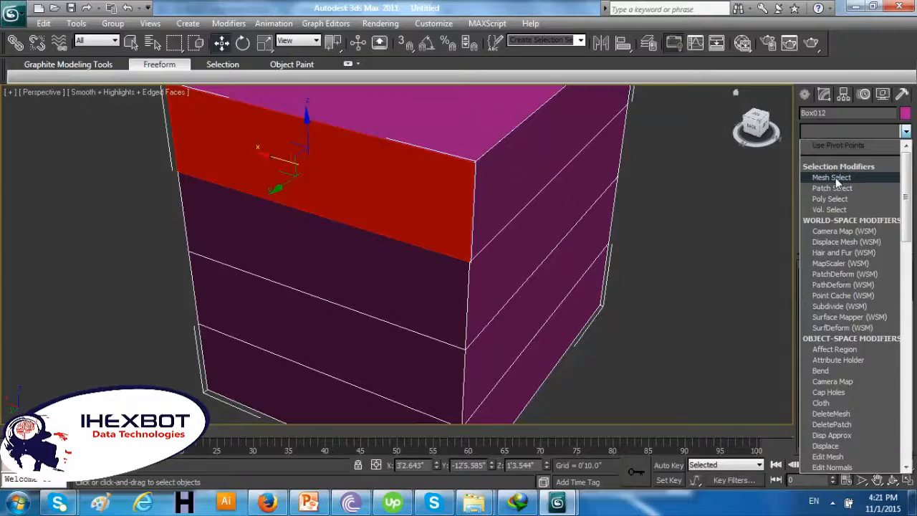
key("e")
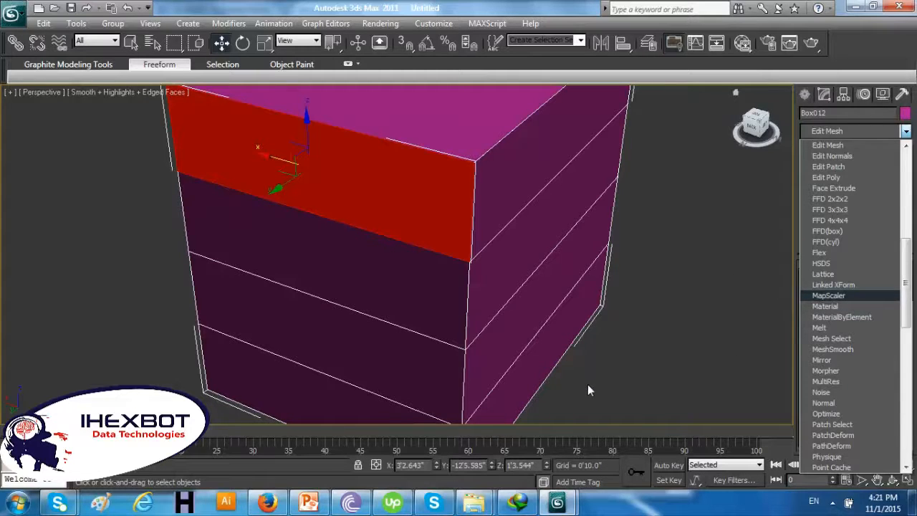
Return to the help window and review the Face Extrude Modifier and FFD (Free-Form Deformation) Modifiers topics
left_click(557, 501)
left_click(622, 455)
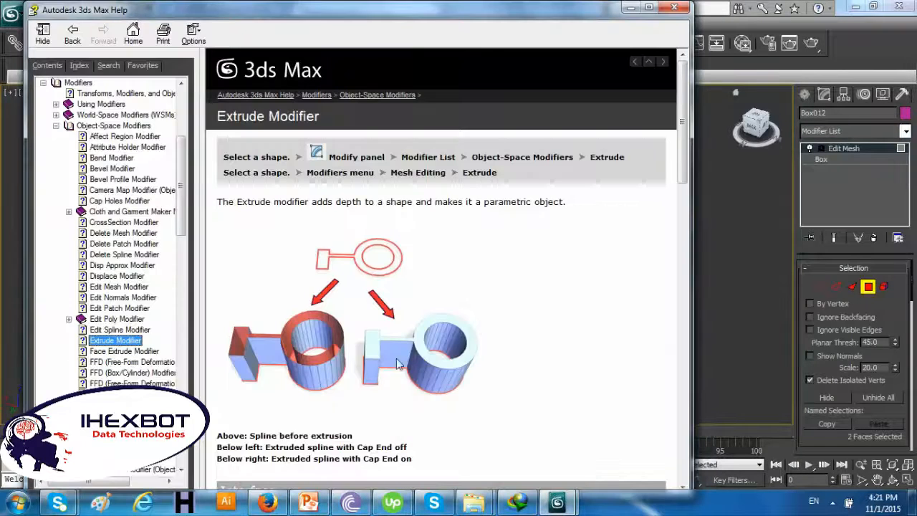
left_click(124, 351)
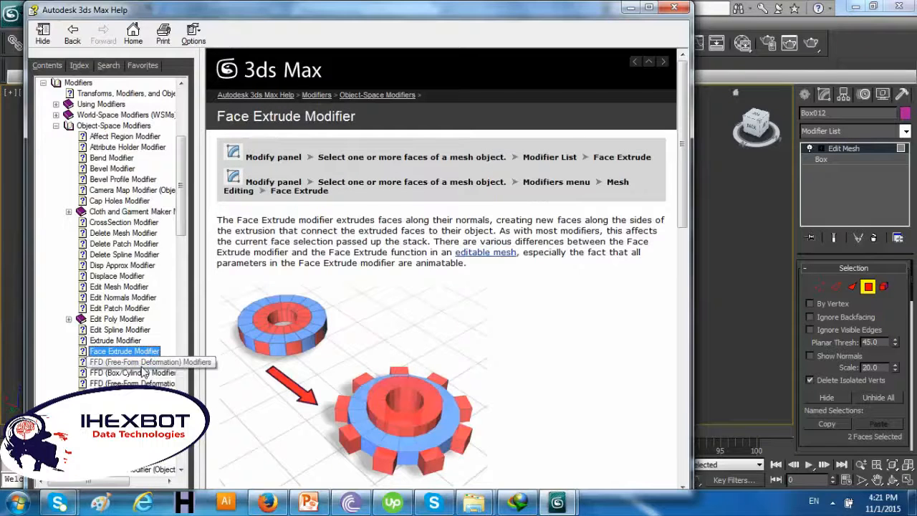
left_click(95, 363)
scroll(375, 352, "down", 3)
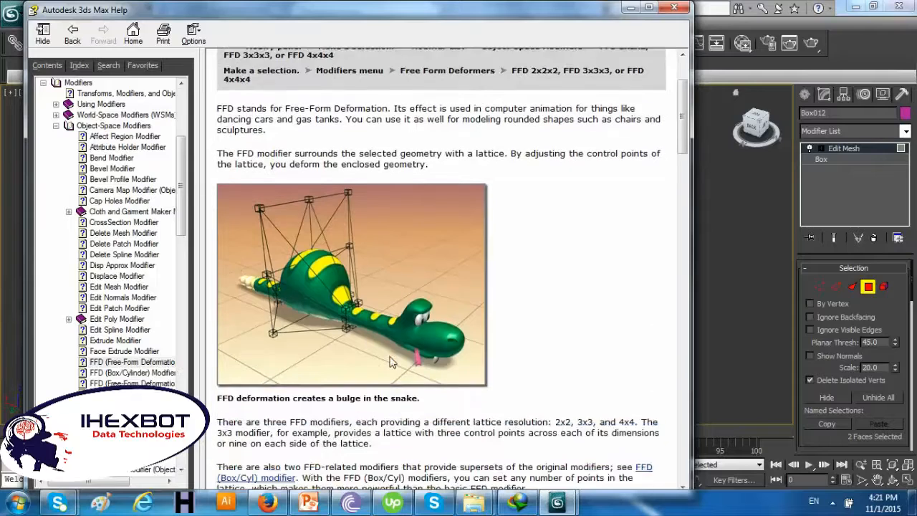
scroll(392, 362, "down", 3)
scroll(402, 354, "up", 4)
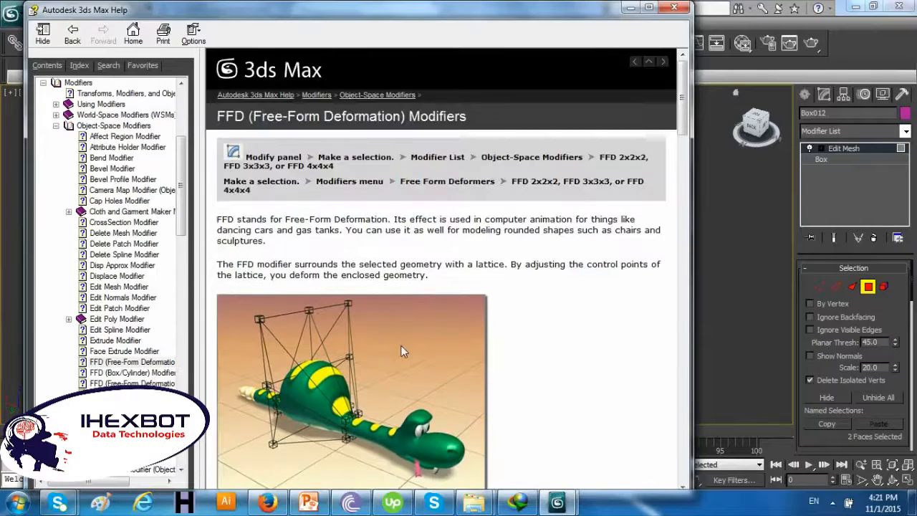
scroll(478, 365, "down", 4)
scroll(477, 366, "up", 3)
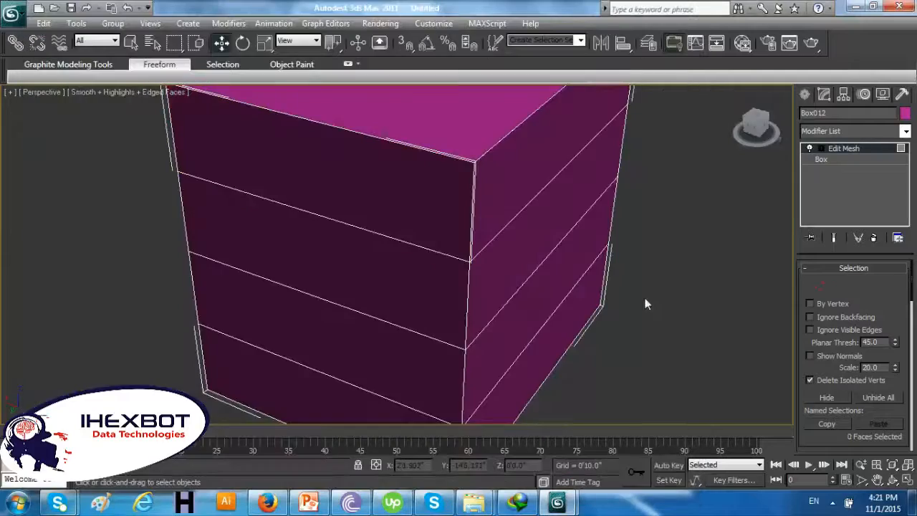
Deselect the magenta box's polygons and leave the Polygon sub-object level of its Edit Mesh modifier
scroll(571, 296, "down", 6)
middle_click_drag(381, 299, 656, 264)
scroll(348, 287, "up", 3)
middle_click_drag(526, 359, 17, 323)
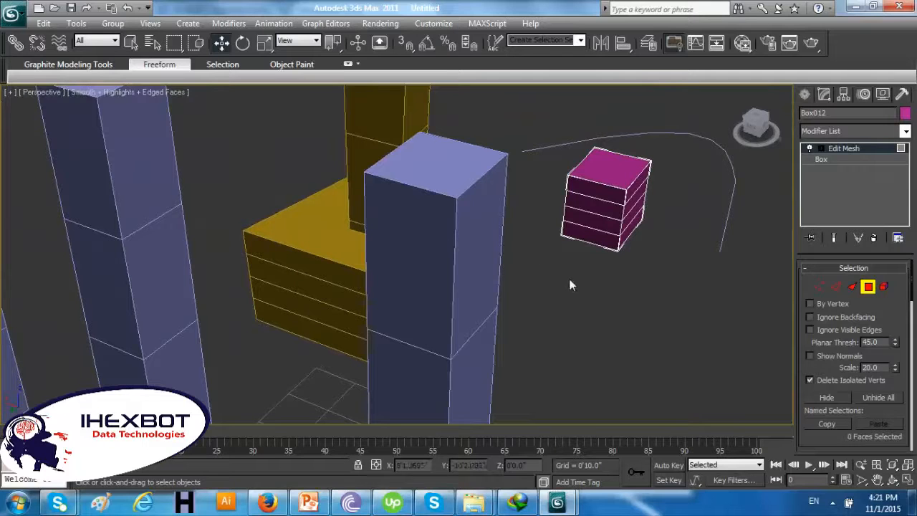
left_click(821, 148)
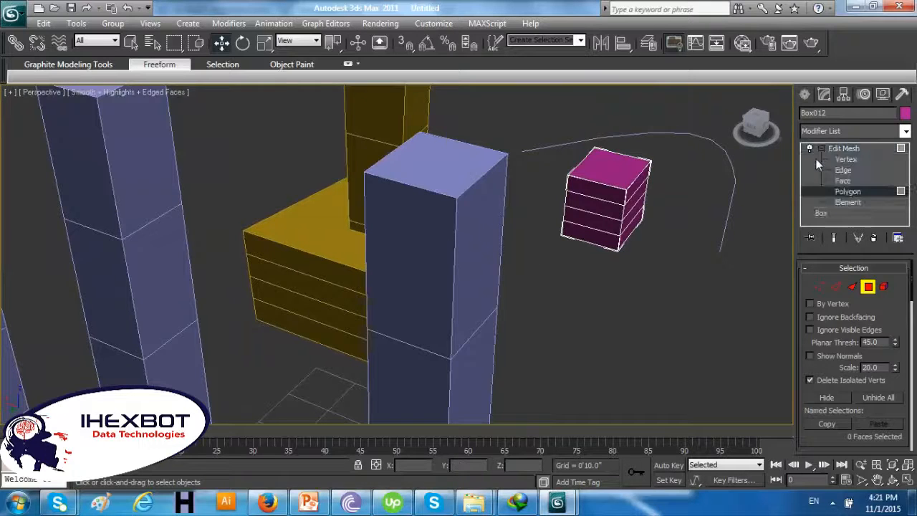
key("q")
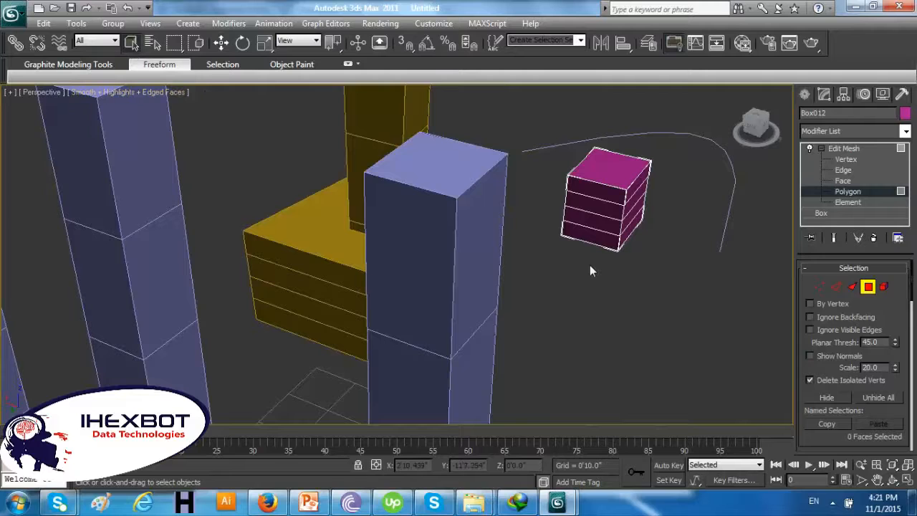
middle_click_drag(590, 264, 501, 290, "alt")
left_click(868, 286)
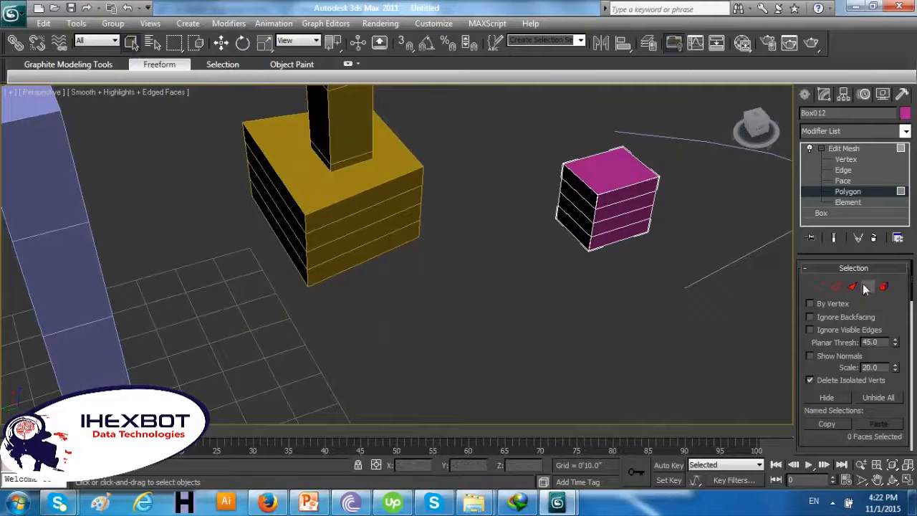
Select the yellow Boolean object and apply an FFD 2x2x2 modifier above its Bend modifier
left_click(331, 176)
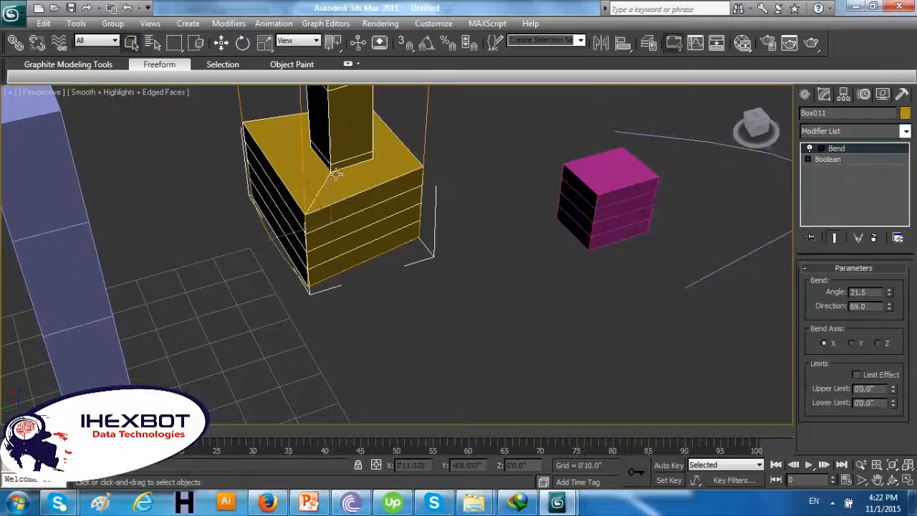
middle_click_drag(331, 176, 363, 324, "alt")
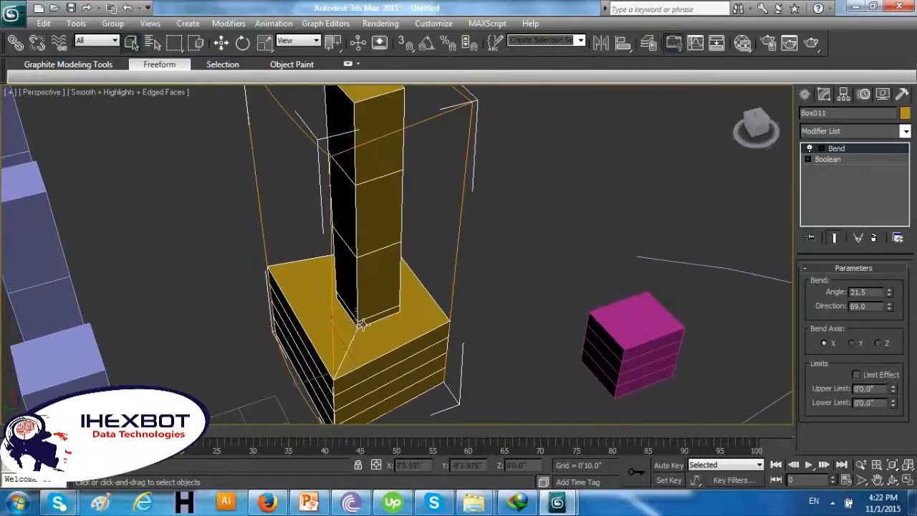
left_click(874, 131)
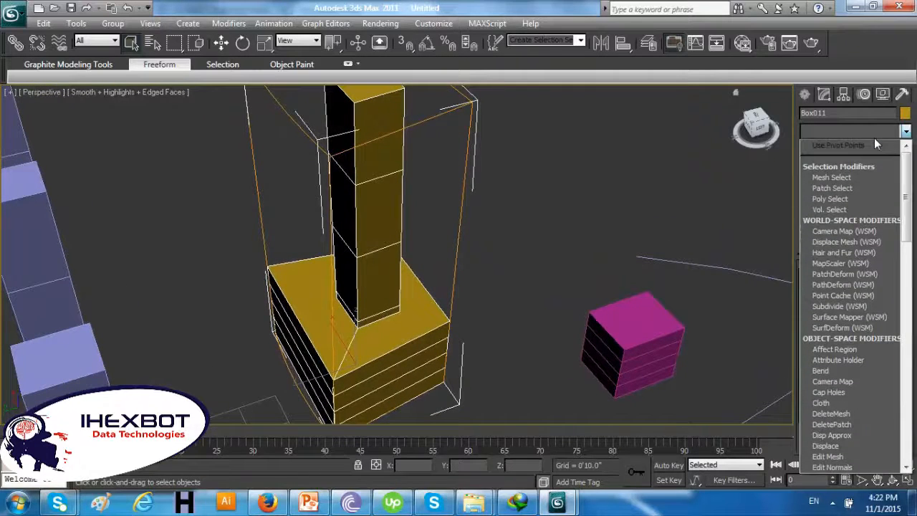
key("f")
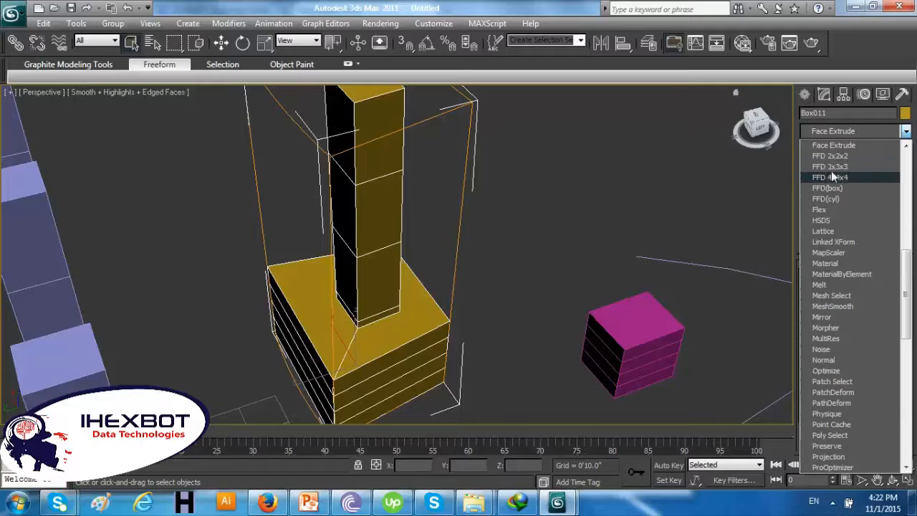
left_click(829, 155)
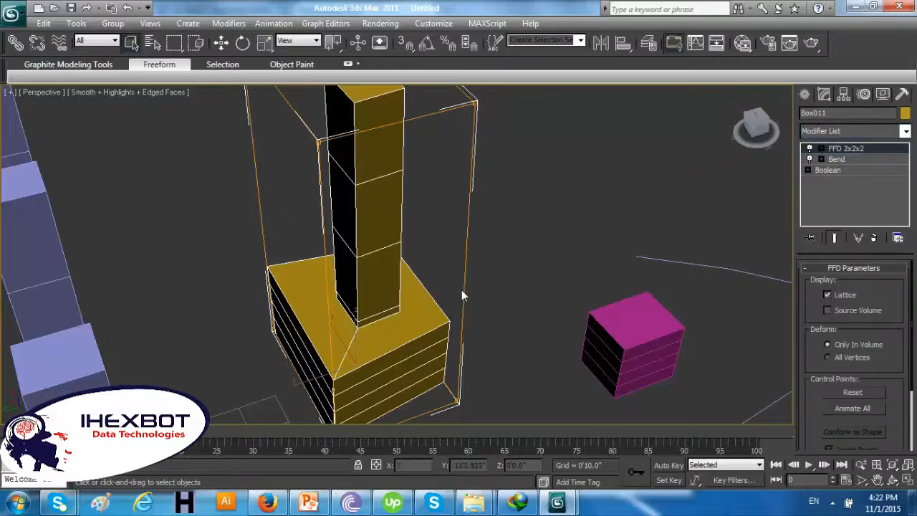
Enter the Set Volume level of the FFD 2x2x2 modifier and look through the FFD parameters
mouse_move(449, 307)
middle_mouse_down("alt")
mouse_move(490, 281)
mouse_move(429, 295)
mouse_move(441, 303)
middle_mouse_up("alt")
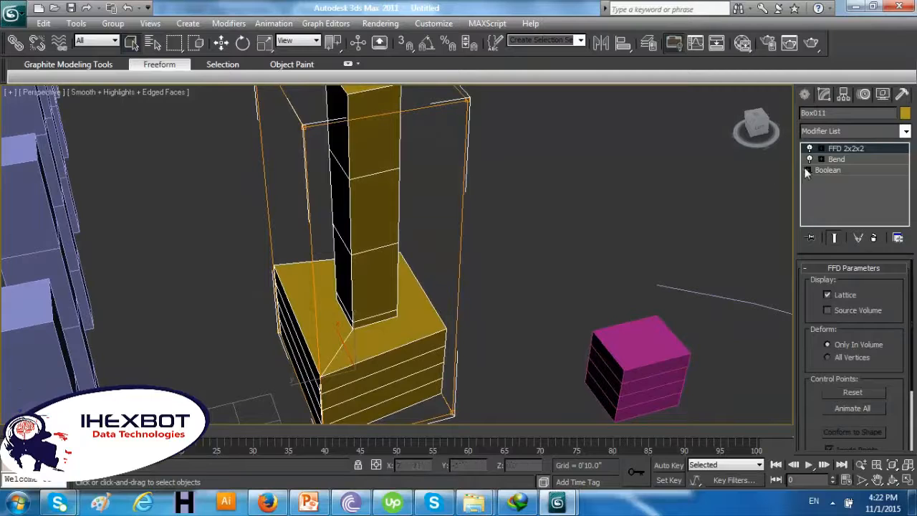
left_click(821, 149)
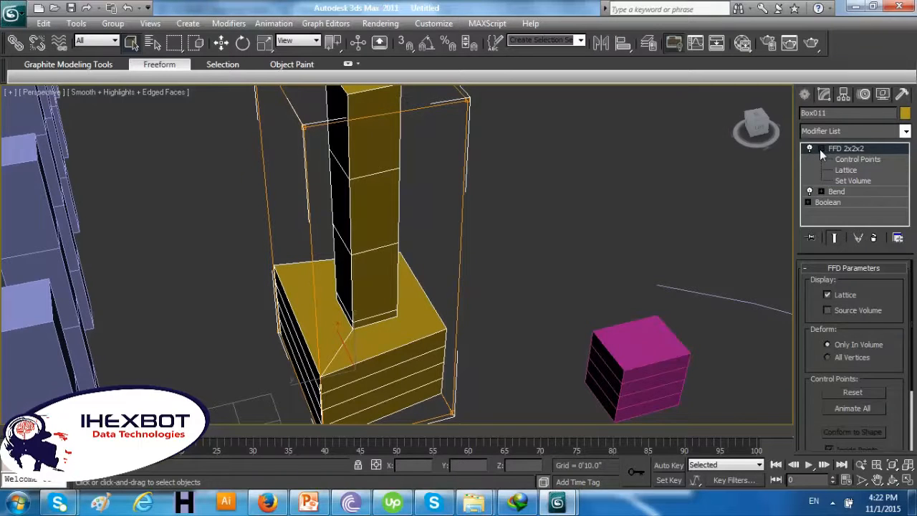
left_click(854, 183)
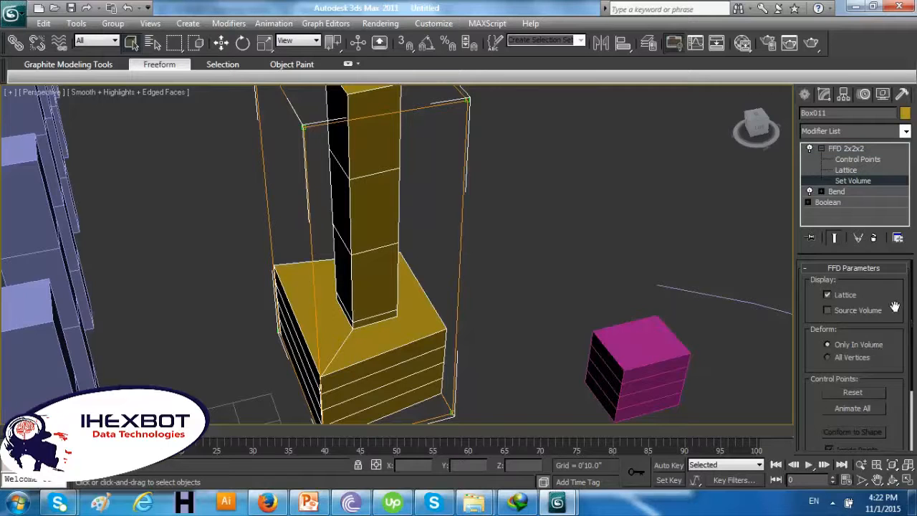
scroll(888, 315, "down", 2)
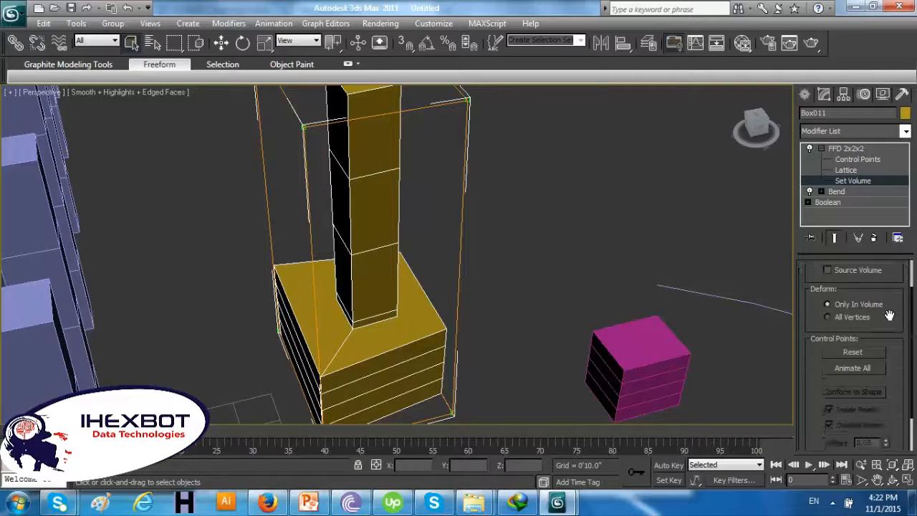
scroll(901, 335, "up", 2)
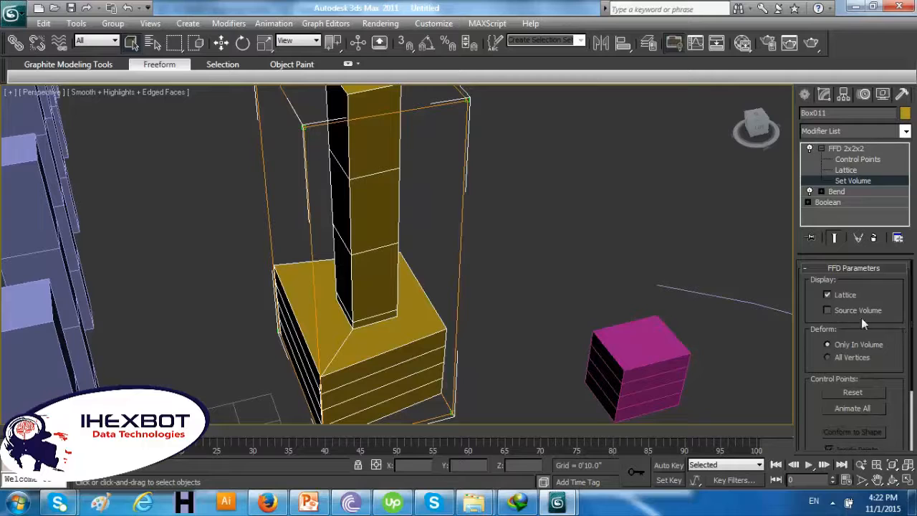
scroll(831, 310, "down", 4)
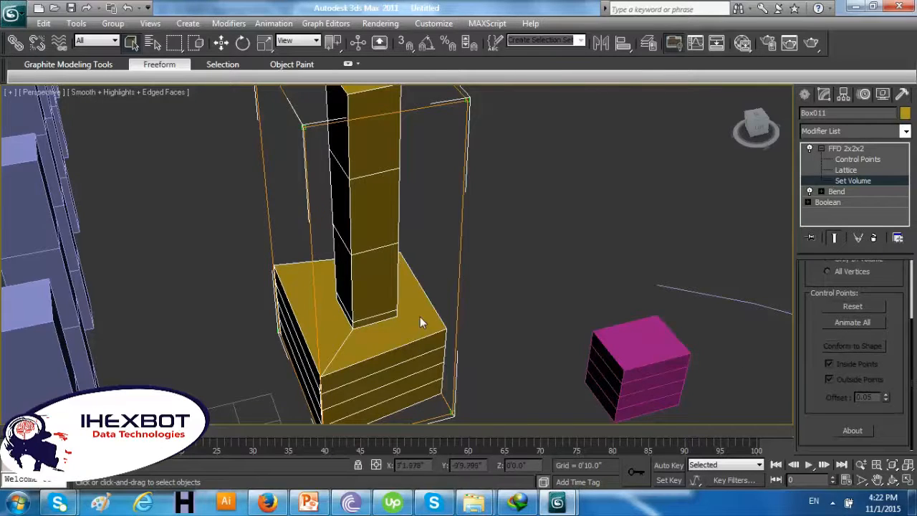
scroll(420, 317, "down", 4)
middle_click_drag(420, 316, 489, 313, "alt")
Move an upper corner control point of the FFD volume about 0.3 inches along the Y axis
left_click(223, 44)
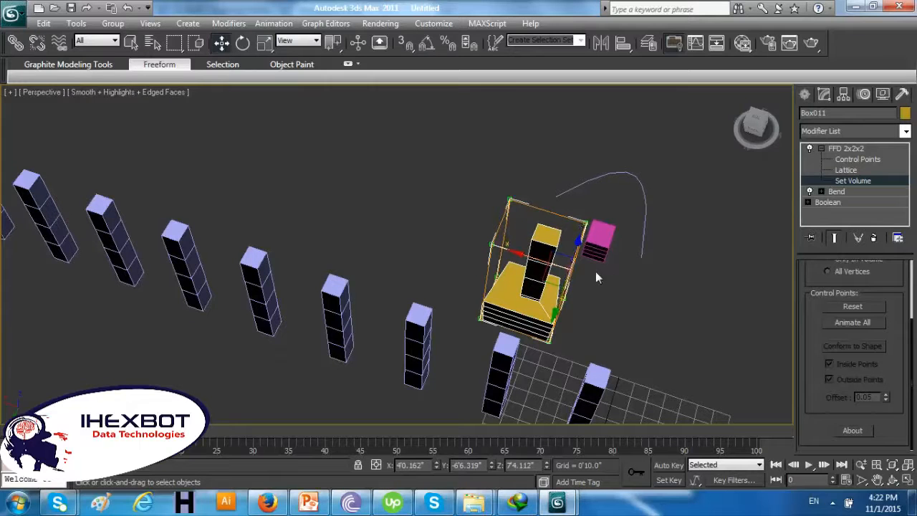
left_click(264, 42)
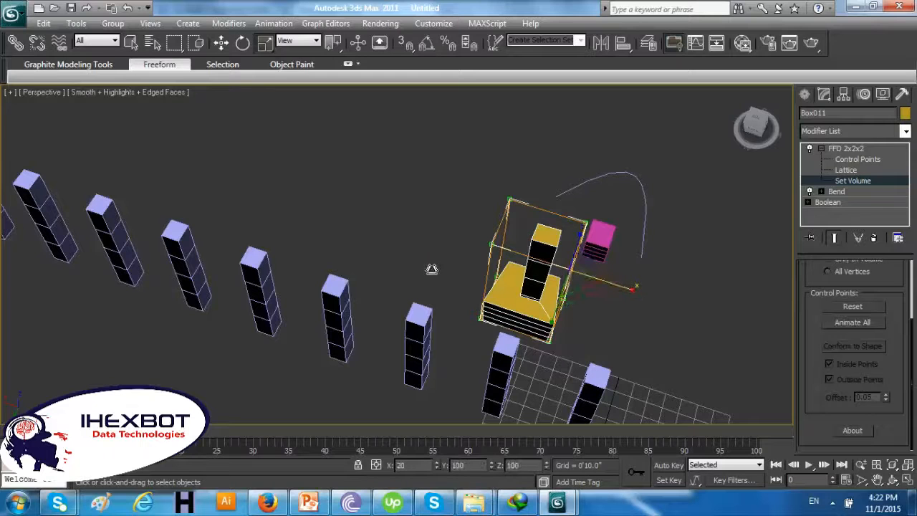
left_click(221, 42)
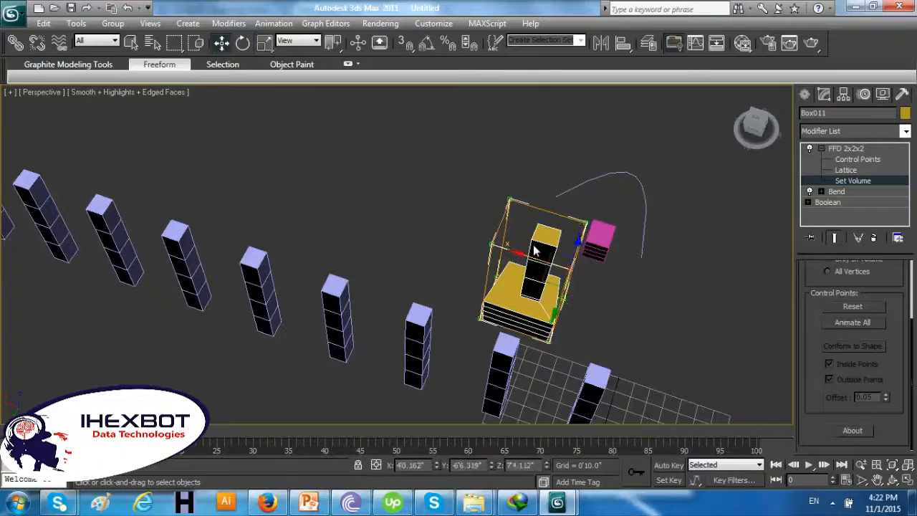
mouse_move(571, 268)
left_mouse_down()
mouse_move(604, 278)
mouse_move(612, 212)
mouse_move(619, 234)
mouse_move(576, 272)
left_mouse_up()
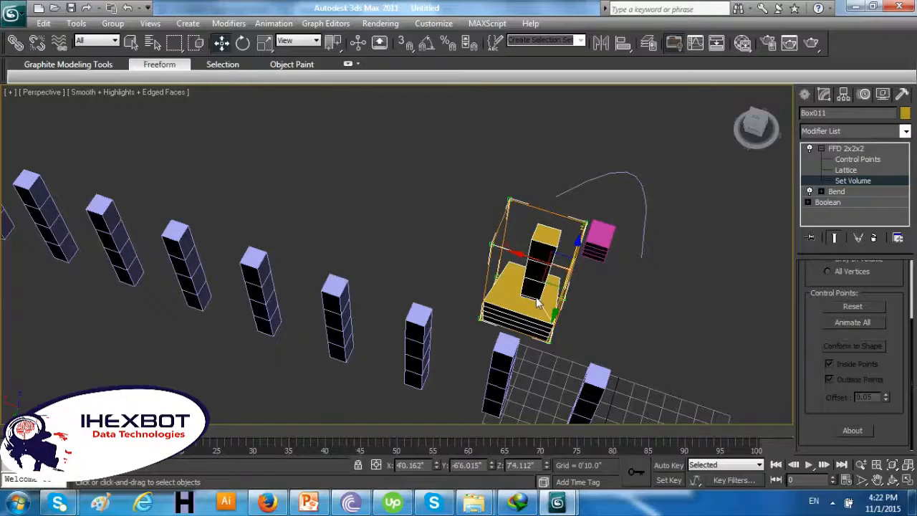
Return to the main FFD 2x2x2 level and scale the yellow object to about 101% in X and 136% in Z
left_click(265, 43)
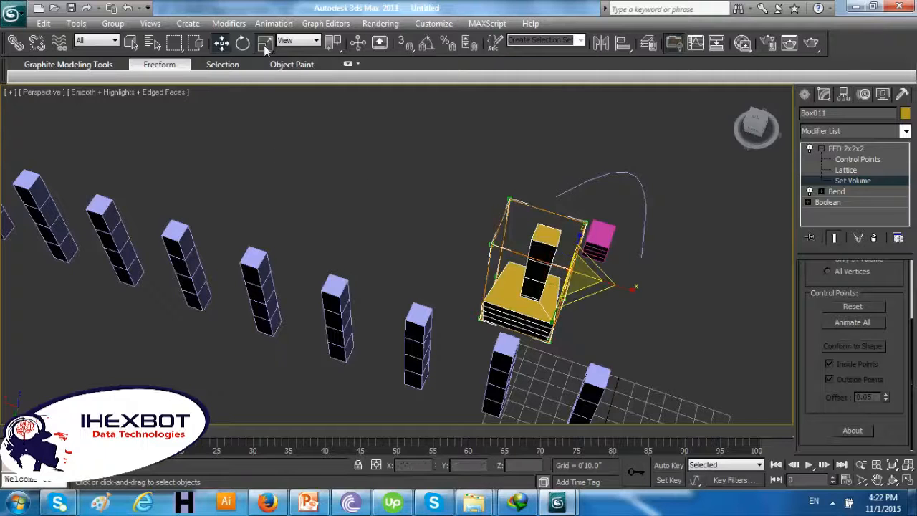
left_click(838, 148)
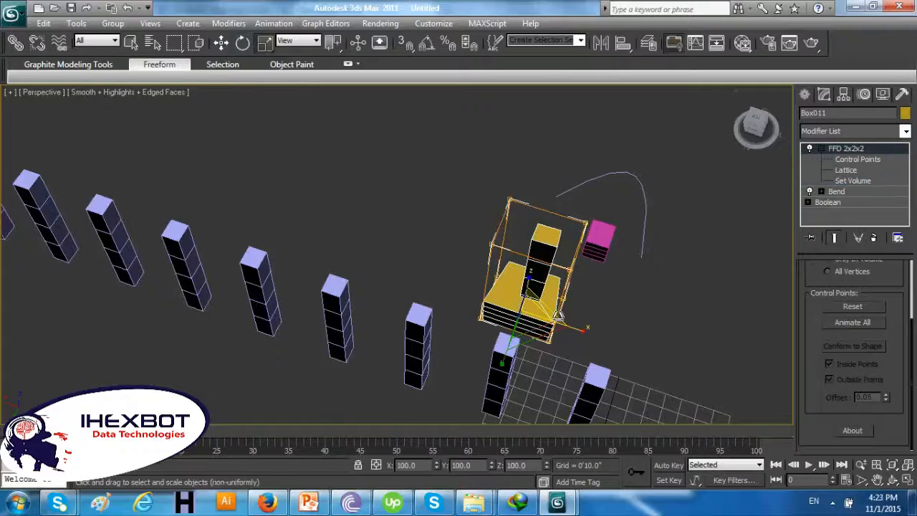
mouse_move(580, 332)
left_mouse_down()
mouse_move(643, 334)
mouse_move(569, 327)
mouse_move(583, 328)
left_mouse_up()
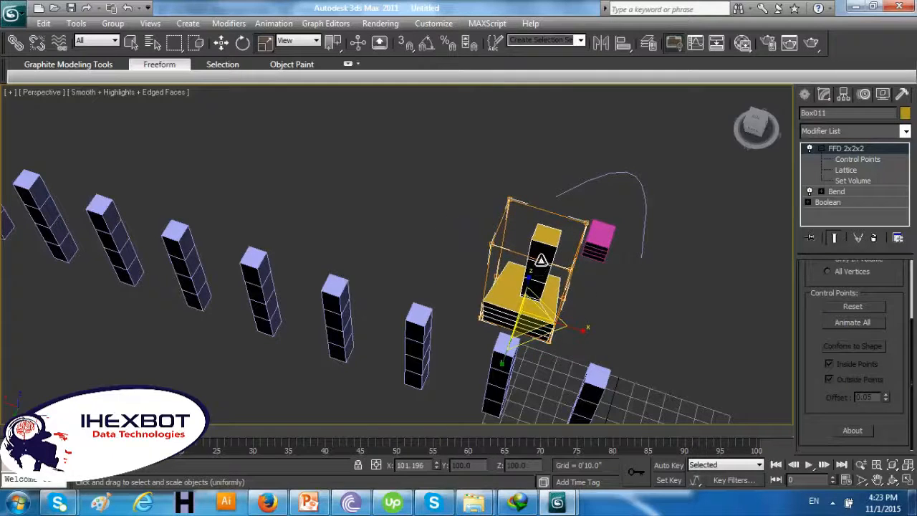
key("r")
left_click_drag(530, 283, 571, 308)
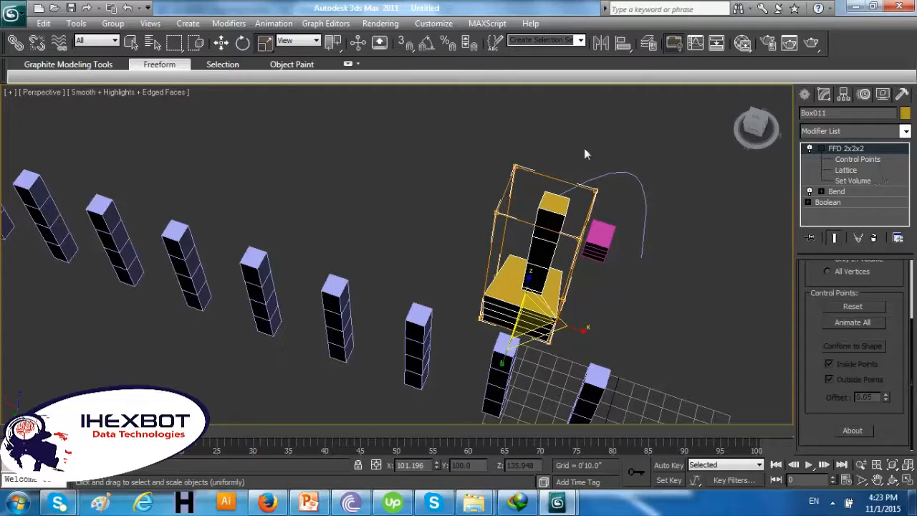
Rotate the yellow object about 2.7 degrees around the Y axis
left_click(243, 42)
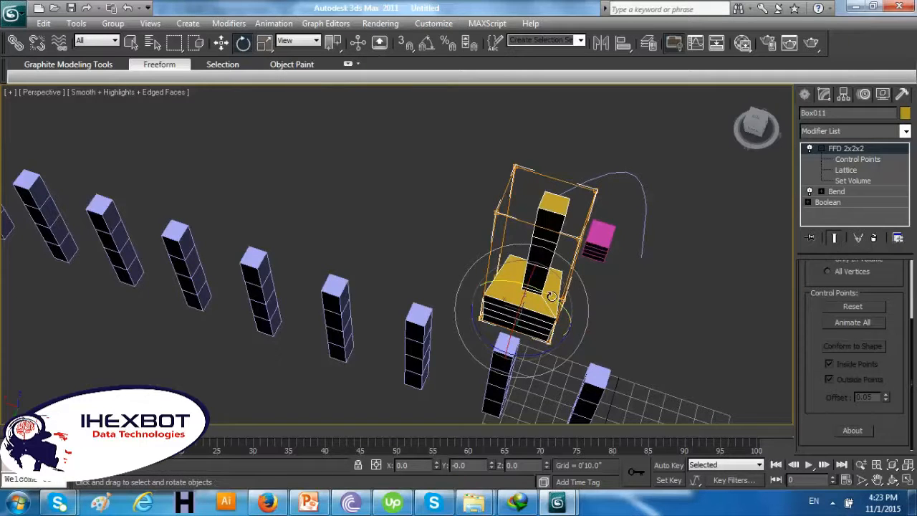
left_click_drag(550, 296, 521, 272)
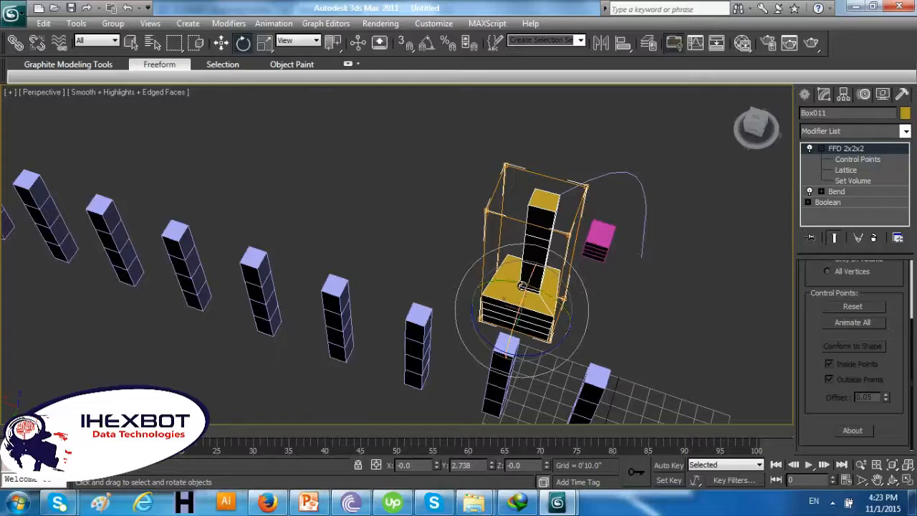
Delete the FFD 2x2x2 modifier from the yellow object and apply an FFD 4x4x4 modifier in its place
left_click(834, 132)
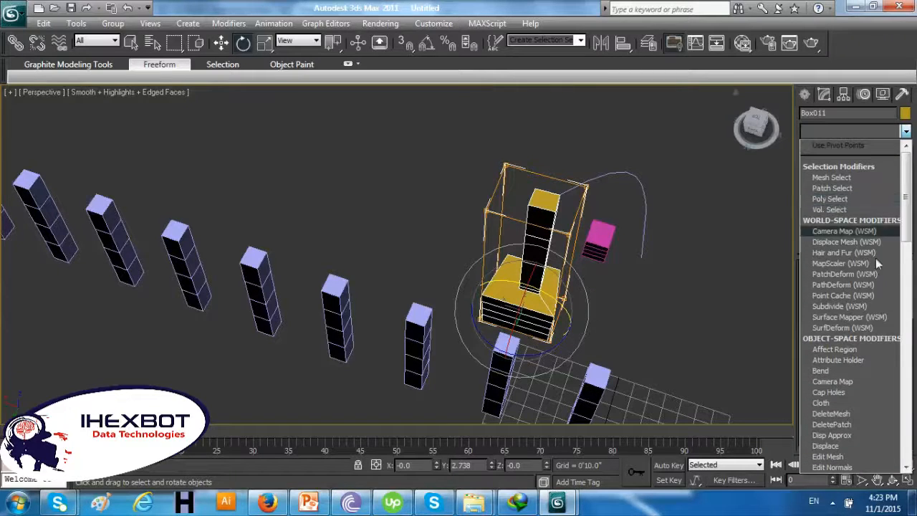
left_click(780, 178)
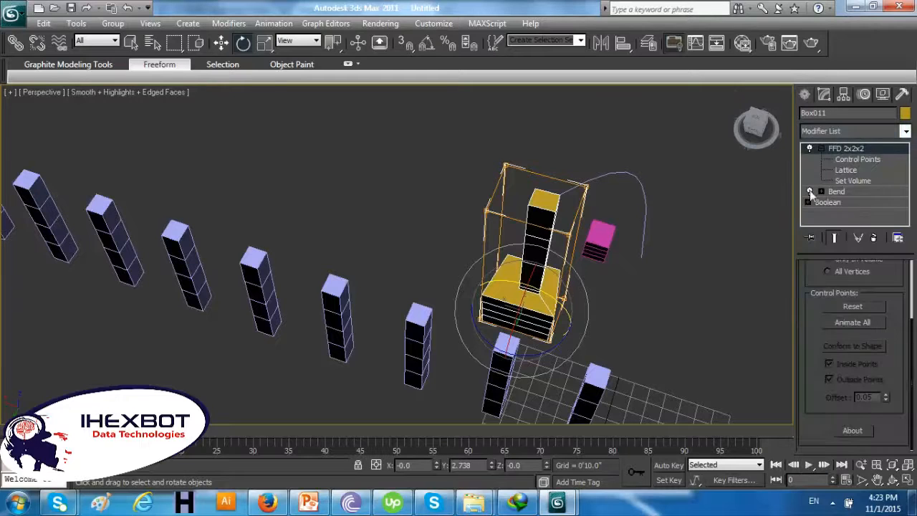
right_click(866, 153)
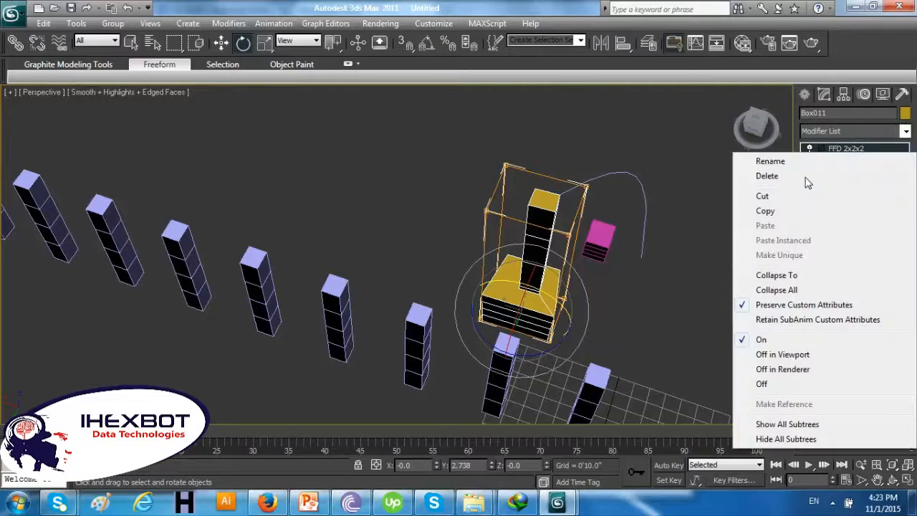
left_click(846, 176)
left_click(864, 134)
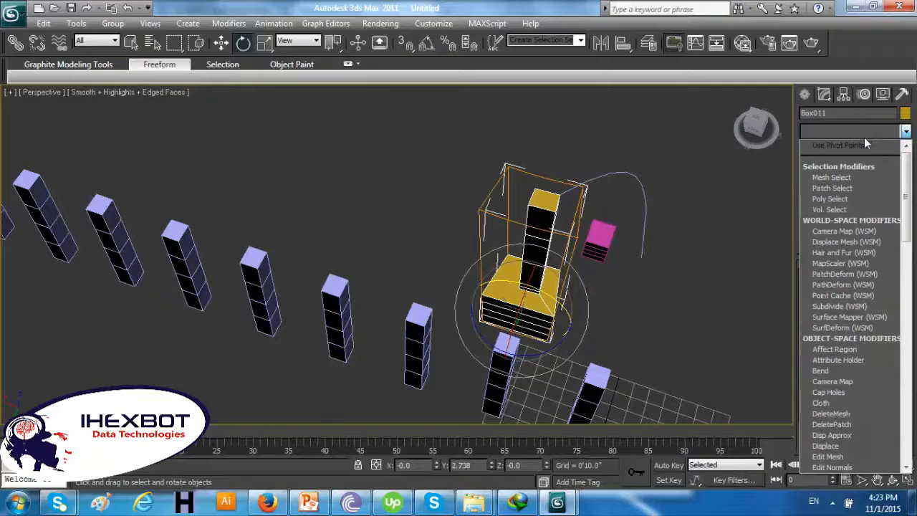
scroll(864, 138, "down", 10)
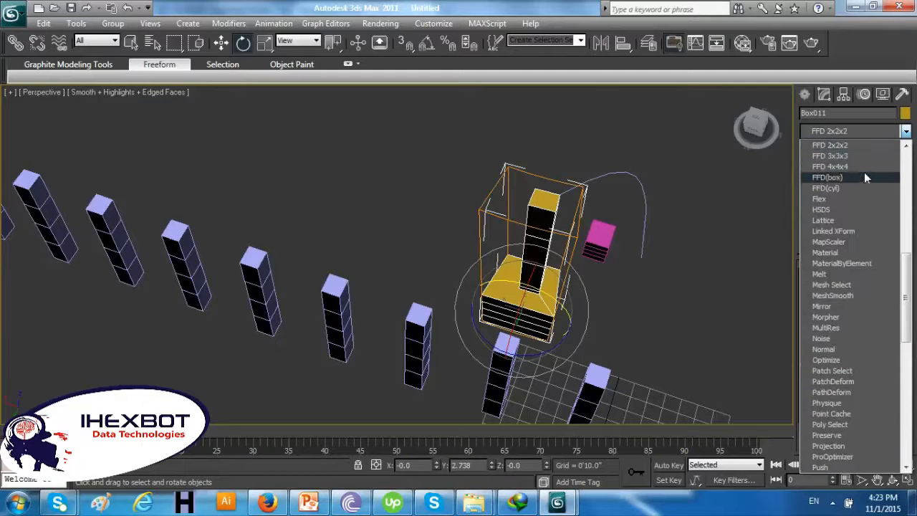
left_click(866, 169)
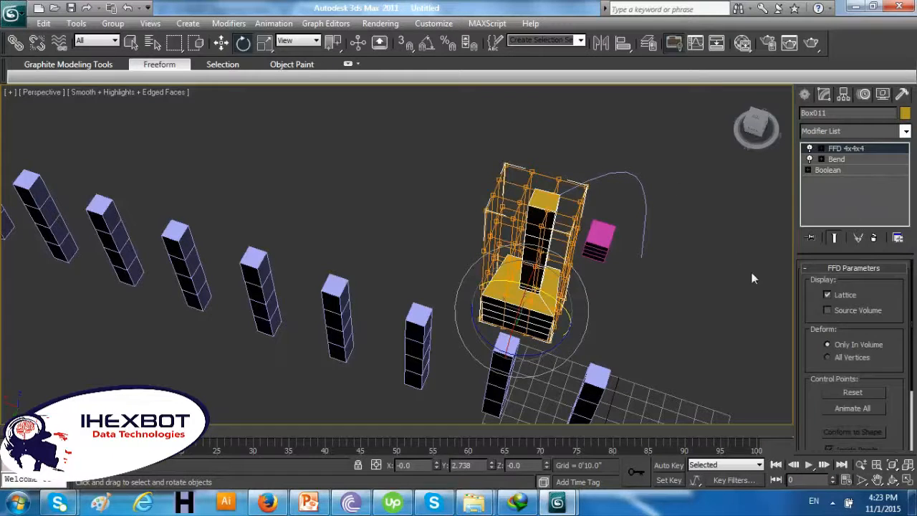
Delete the Bend modifier beneath FFD 4x4x4 from the yellow object's modifier stack
middle_click_drag(516, 246, 437, 224, "alt")
scroll(548, 214, "up", 3)
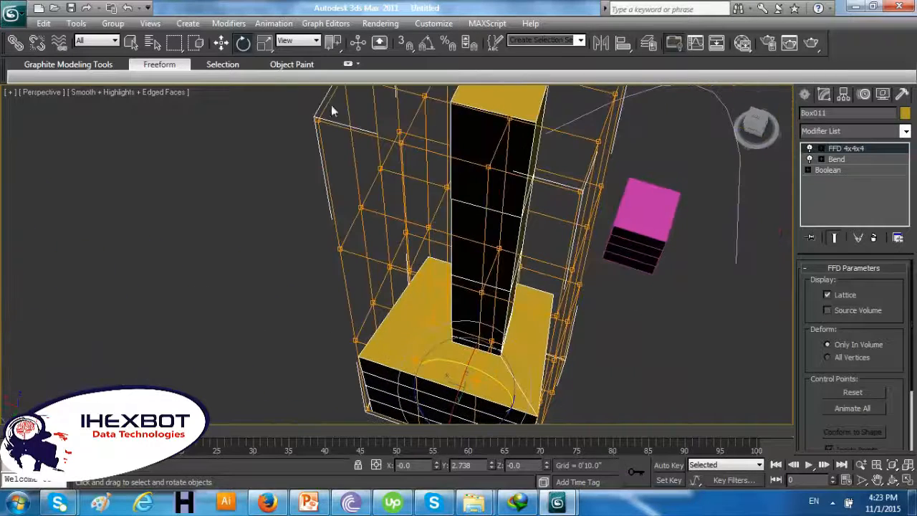
left_click(821, 149)
left_click(822, 148)
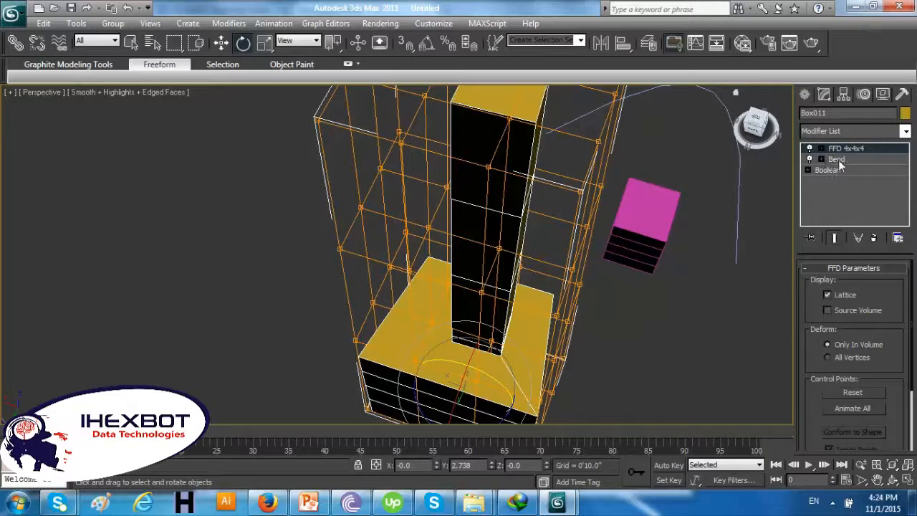
right_click(836, 160)
left_click(814, 184)
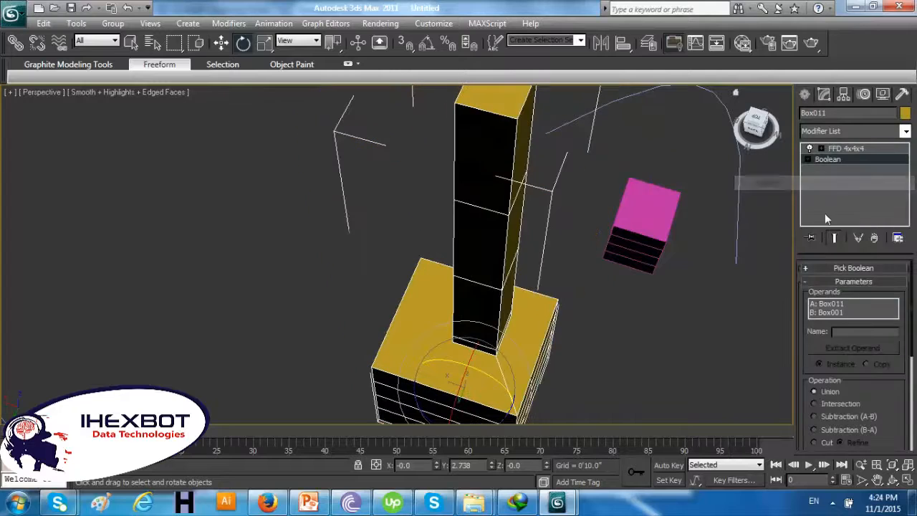
Look at the Boolean's Operands level and the options for its stack entry, and return to the FFD 4x4x4 level
left_click(813, 159)
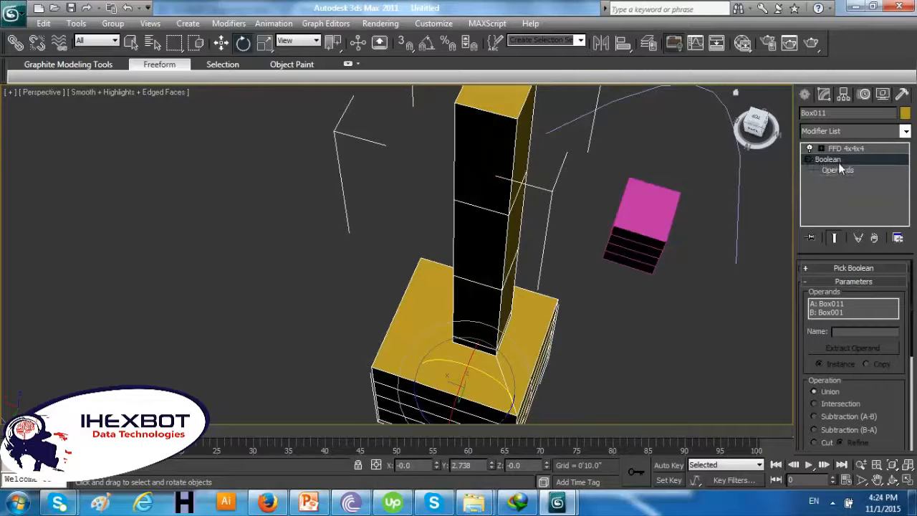
left_click(814, 169)
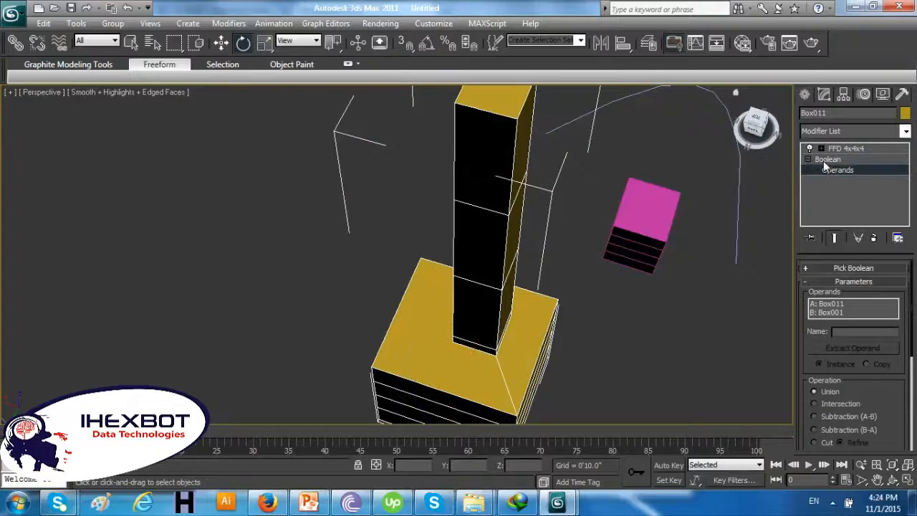
right_click(830, 159)
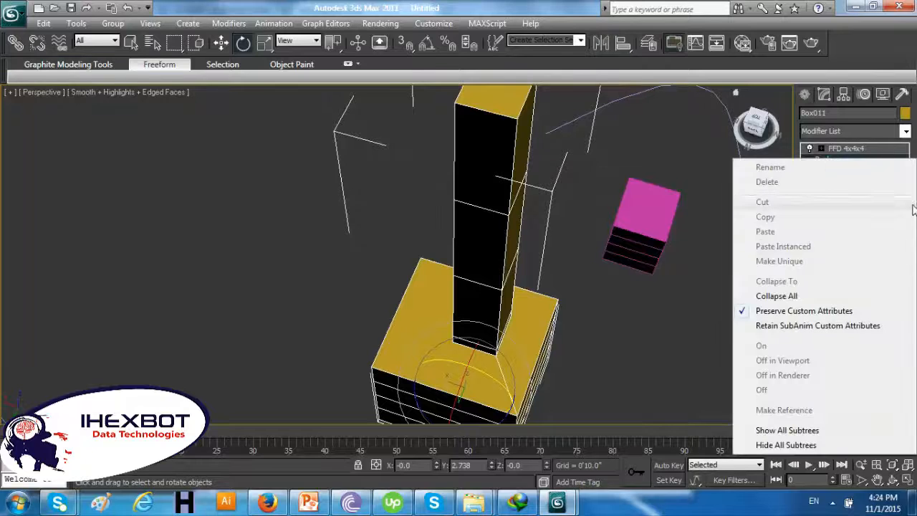
left_click(854, 149)
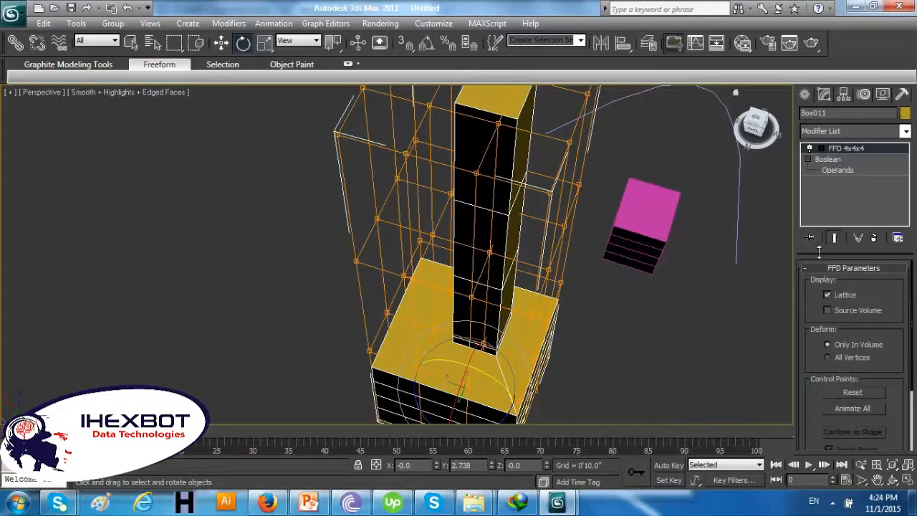
Scale the yellow object uniformly to about 96% in X, 95% in Y and 129% in Z
left_click(220, 42)
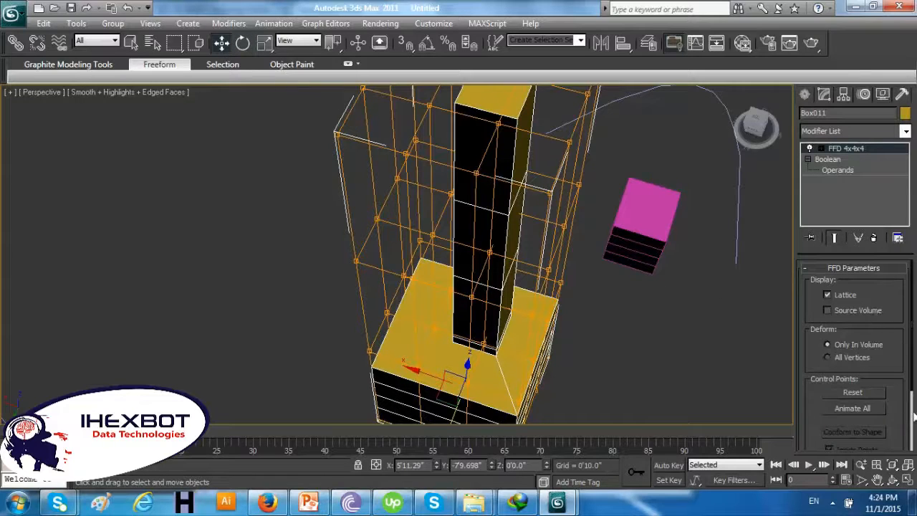
left_click_drag(913, 414, 902, 385)
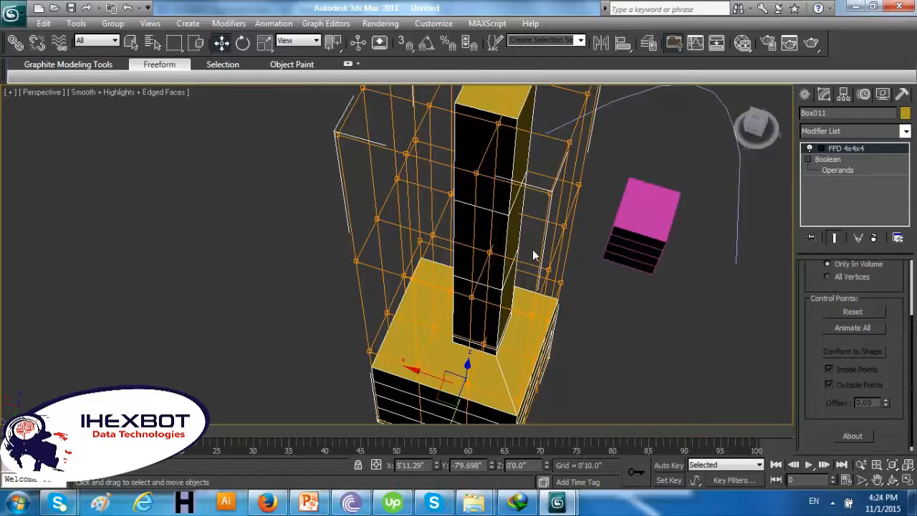
left_click(270, 44)
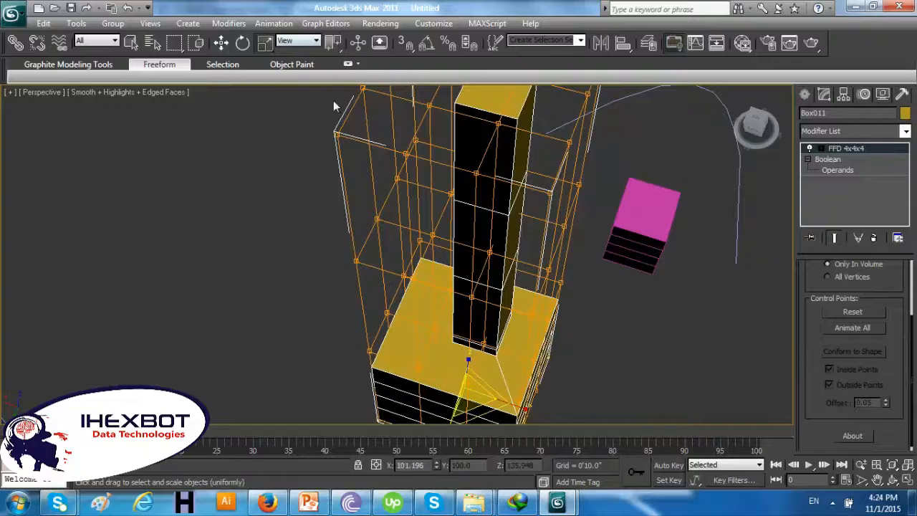
left_click_drag(487, 207, 512, 231)
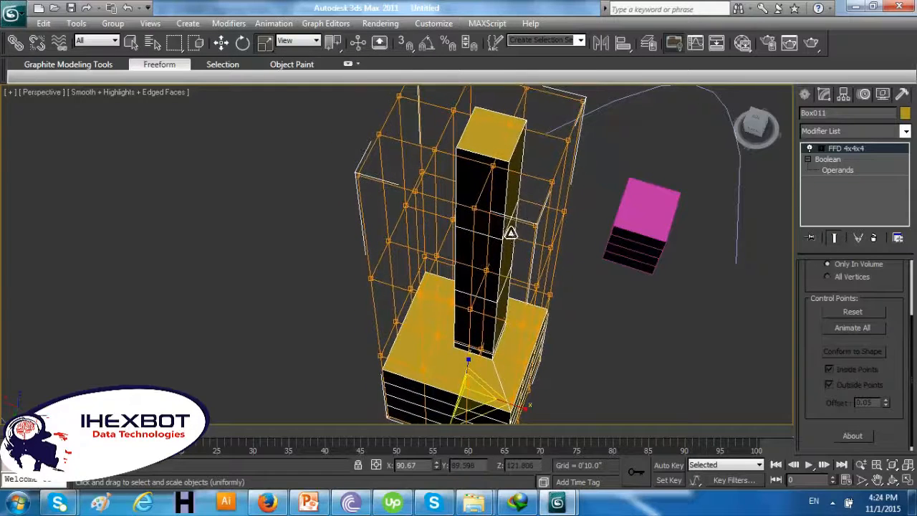
right_click(518, 237)
mouse_move(620, 356)
left_click_drag(454, 205, 493, 207)
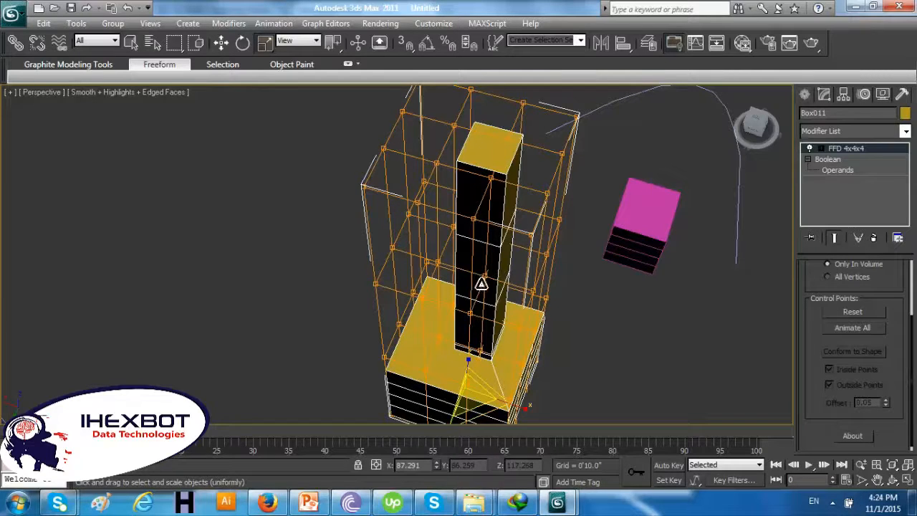
left_click_drag(487, 282, 758, 242)
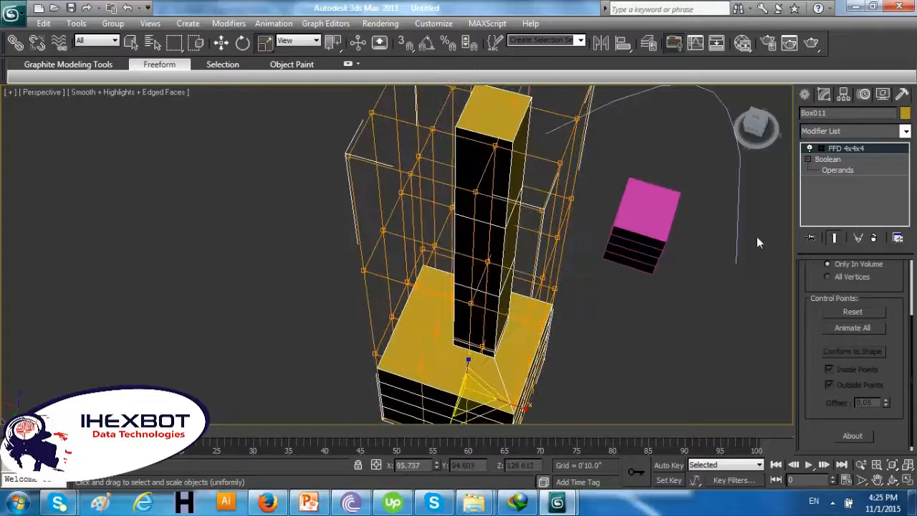
right_click(523, 331)
Delete the FFD 4x4x4 modifier and apply an Edit Poly modifier above the Boolean
right_click(833, 150)
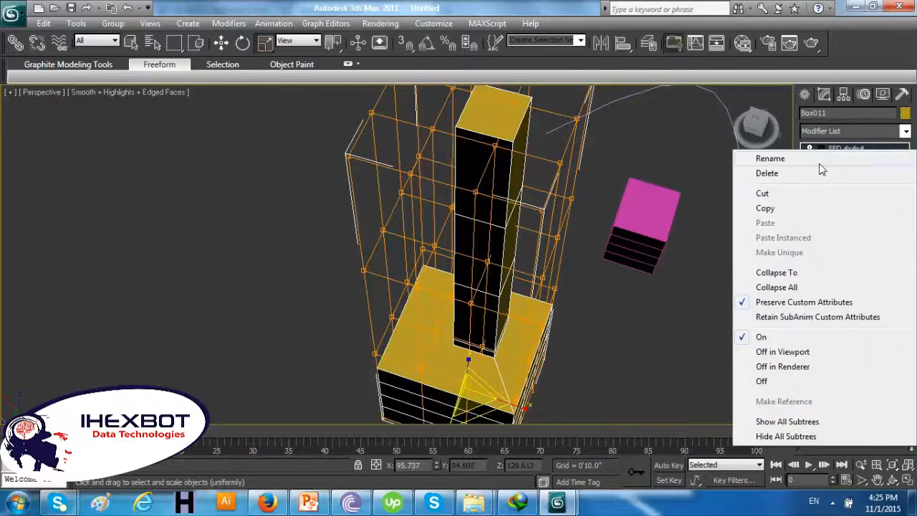
left_click(787, 175)
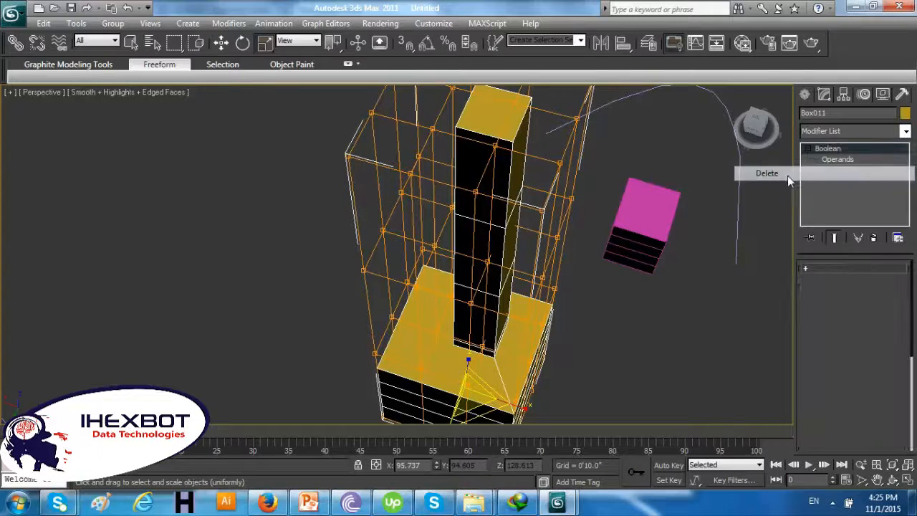
right_click(852, 151)
left_click(825, 131)
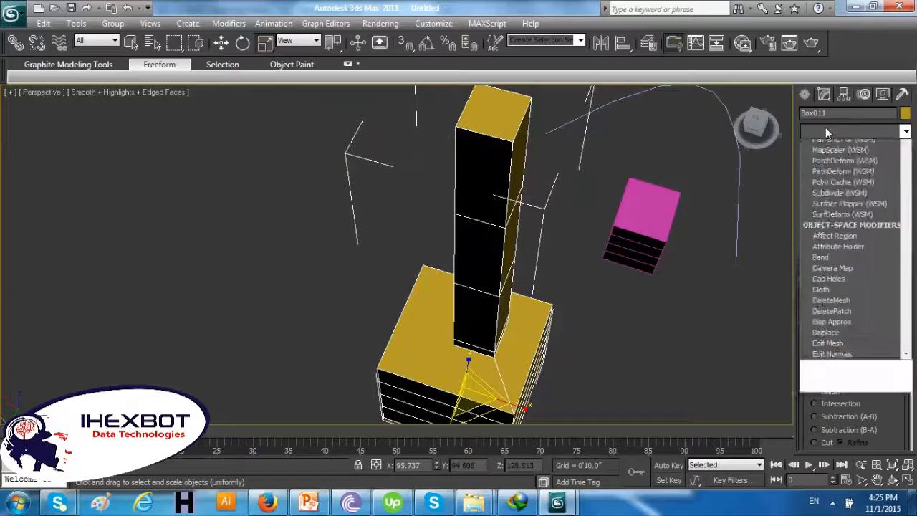
key("e")
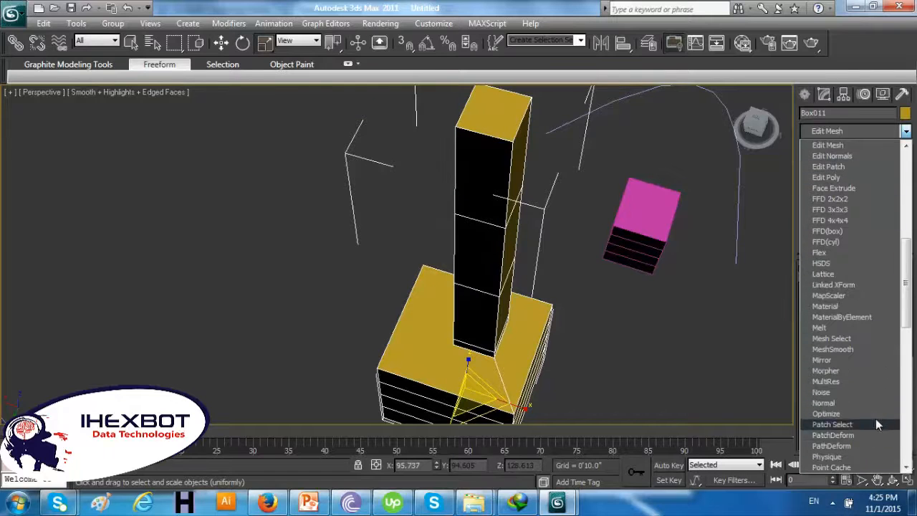
left_click(845, 177)
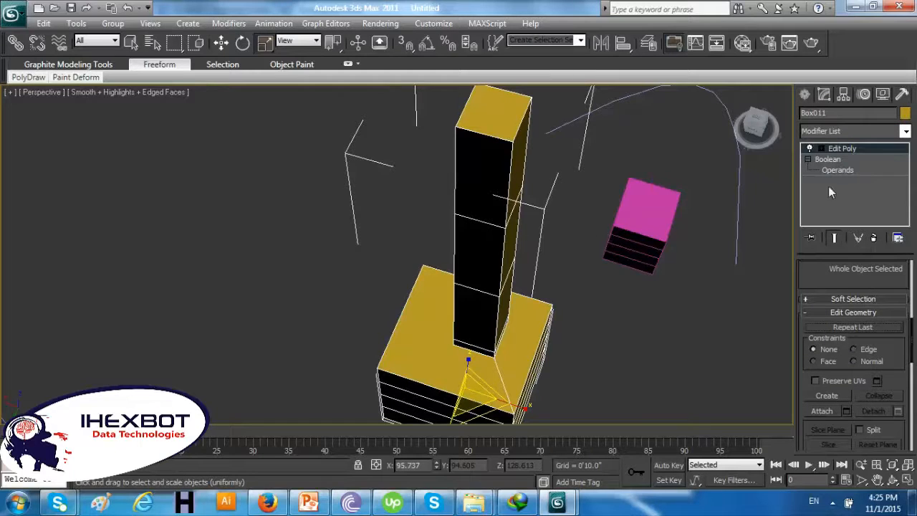
Enter Edit Poly's Polygon level, slightly scale the base's top face, and select the uppermost front face of the column
left_click(820, 147)
left_click(861, 192)
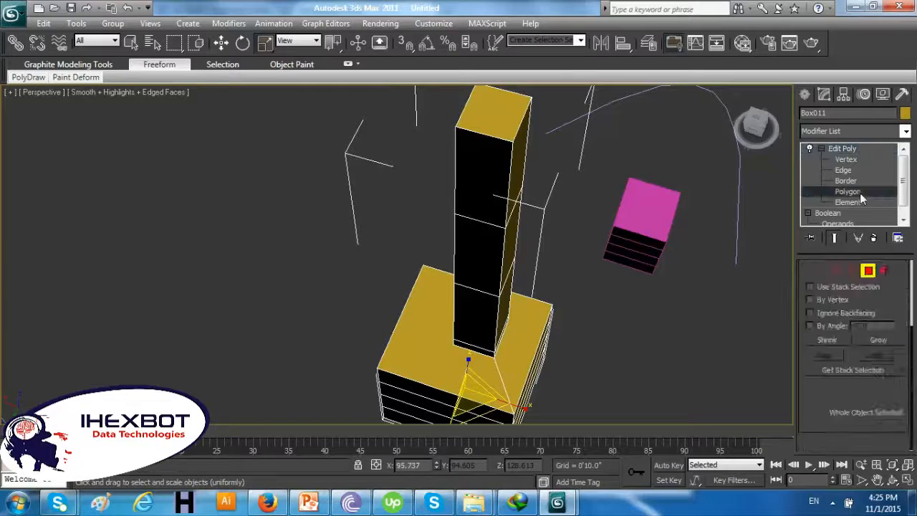
left_click(482, 387)
left_click_drag(482, 386, 481, 381)
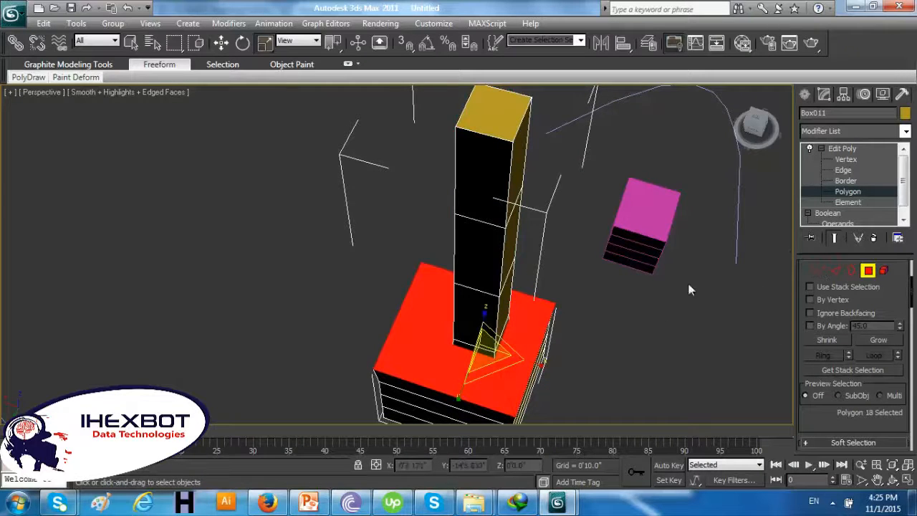
left_click(484, 204)
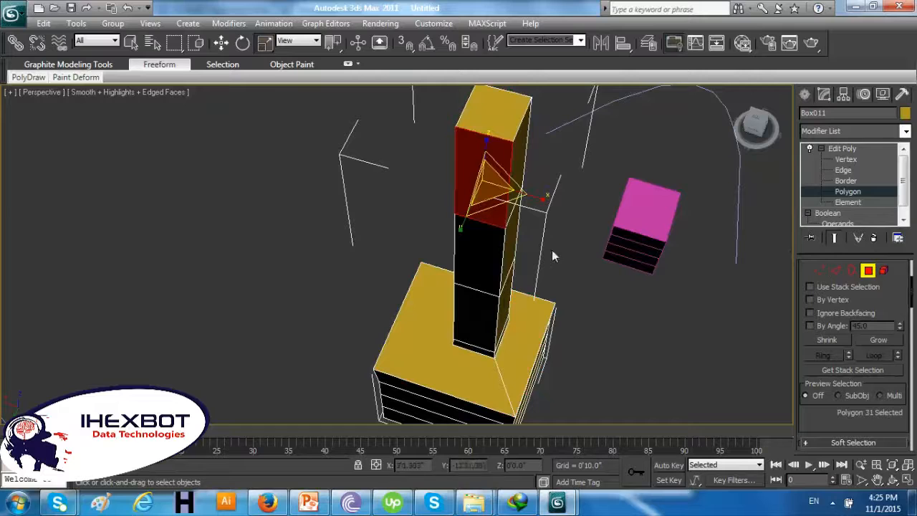
Apply an FFD 4x4x4 modifier to the selected front polygon of the column
left_click(829, 131)
scroll(838, 157, "down", 6)
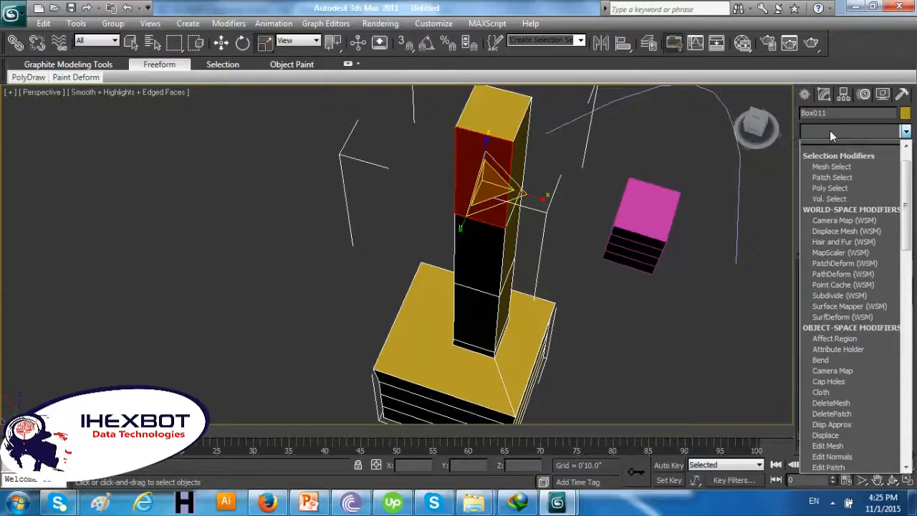
left_click(853, 178)
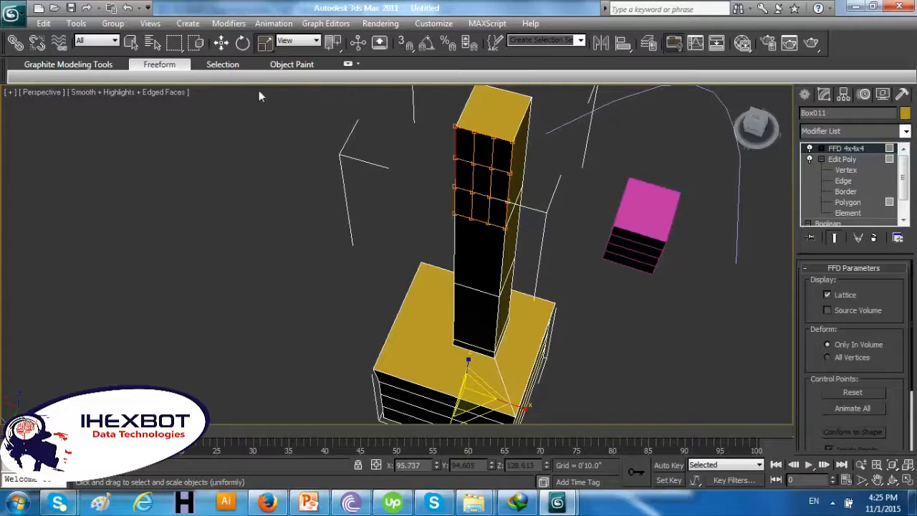
Activate the Move tool, return to Edit Poly's Polygon level below the FFD, and reselect the column's uppermost front face
left_click(221, 42)
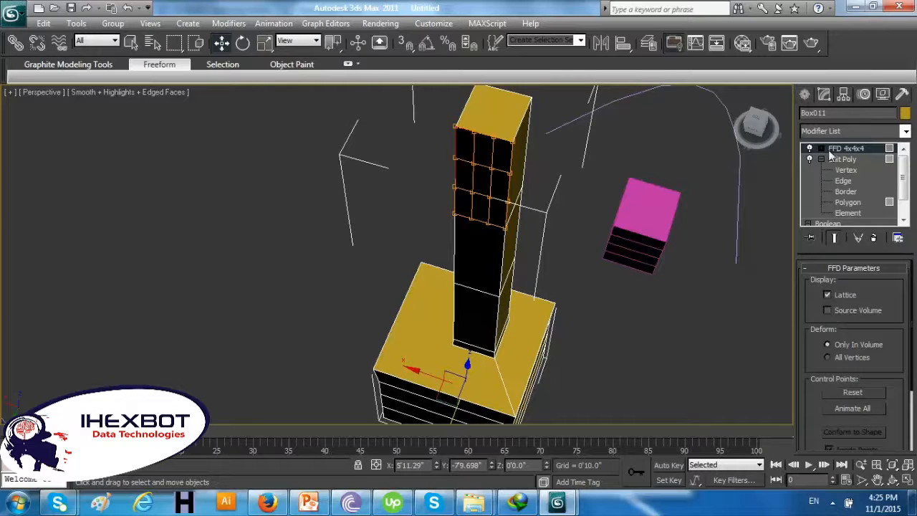
left_click(847, 202)
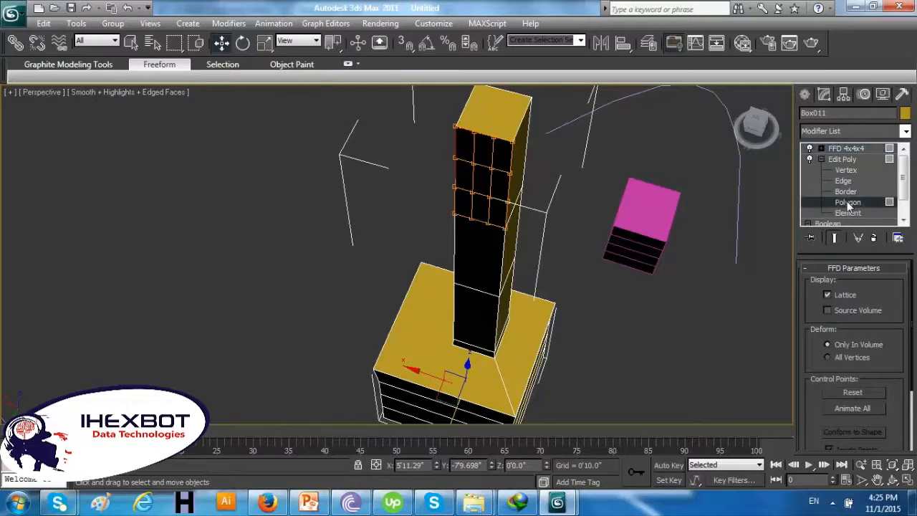
left_click(493, 197)
left_click(503, 255)
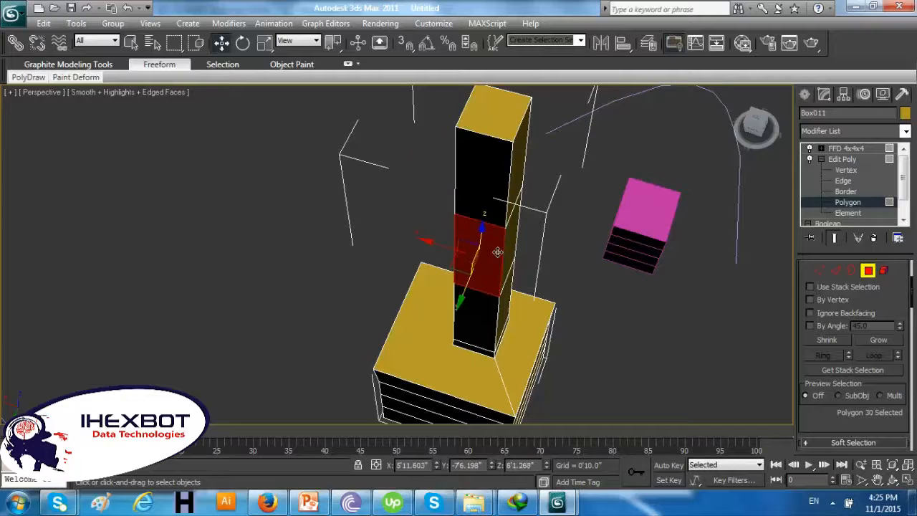
left_click(500, 214)
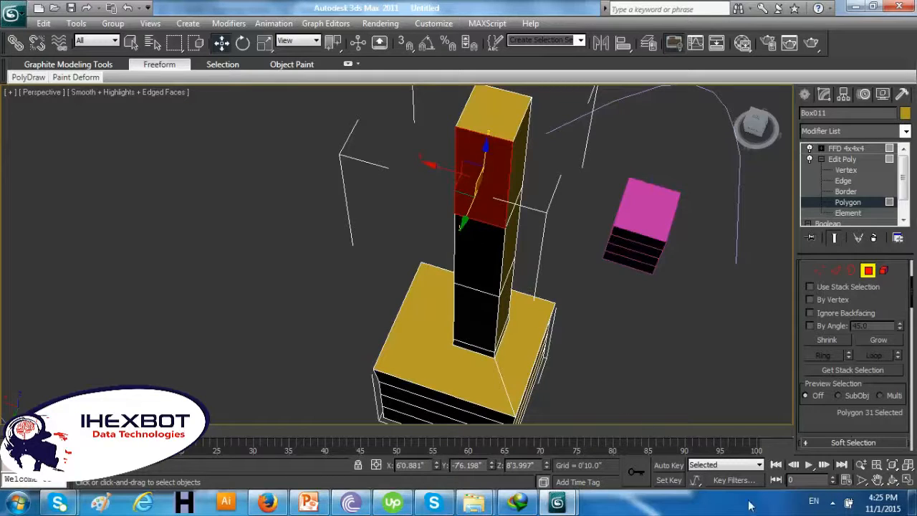
left_click(832, 502)
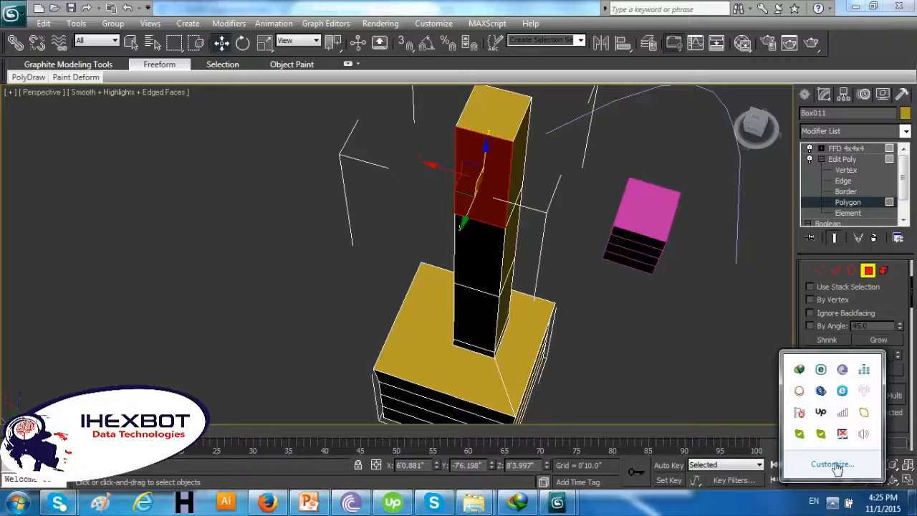
left_click(799, 392)
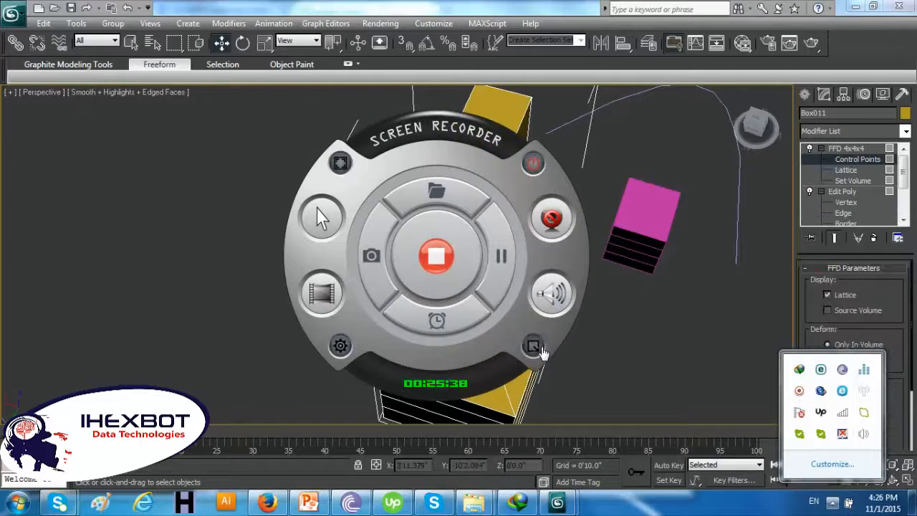
left_click(534, 347)
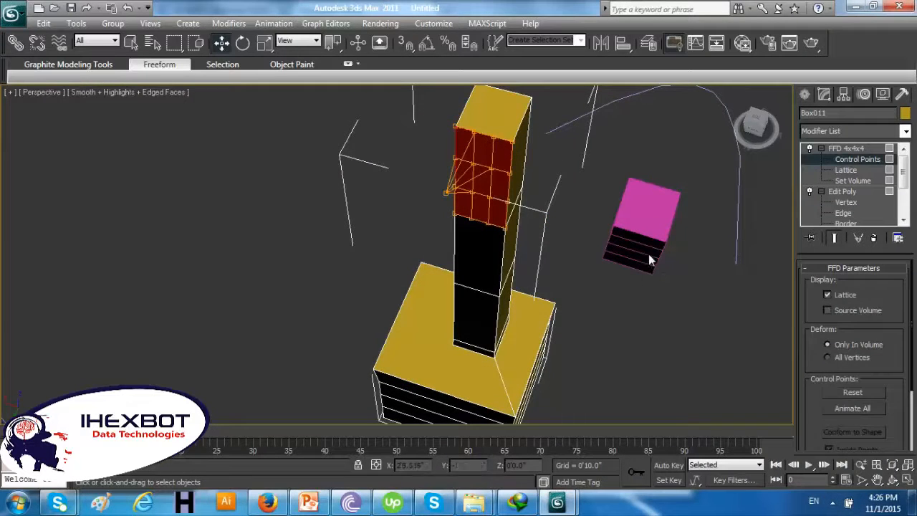
Switch to the four-viewport layout and delete the yellow column with its base from the scene
left_click(131, 43)
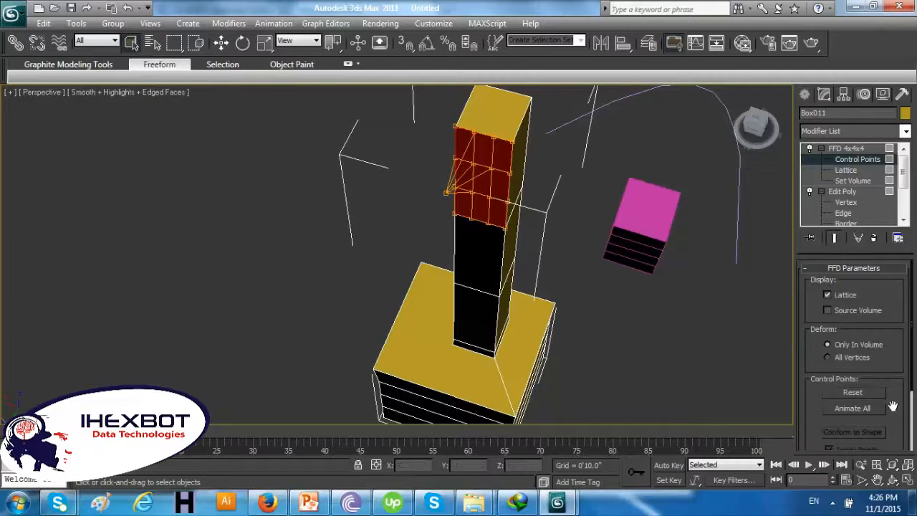
left_click(908, 479)
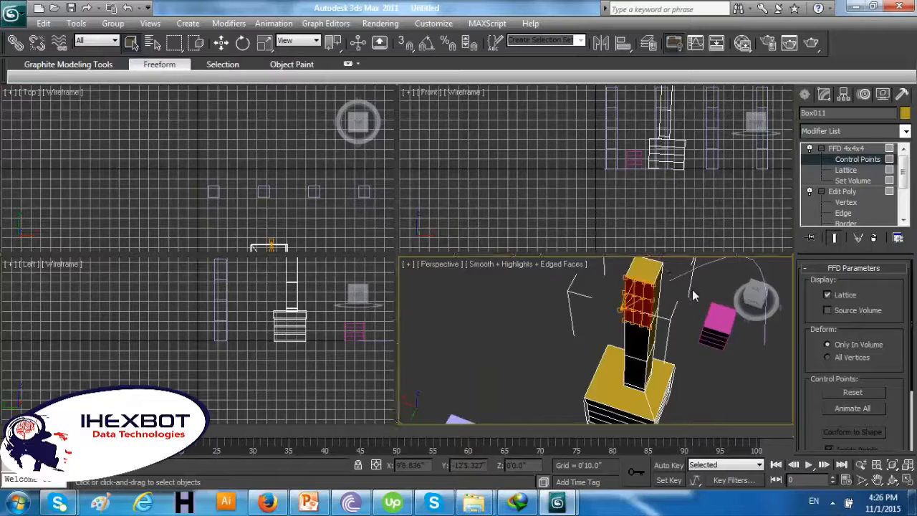
left_click(843, 150)
left_click(843, 150)
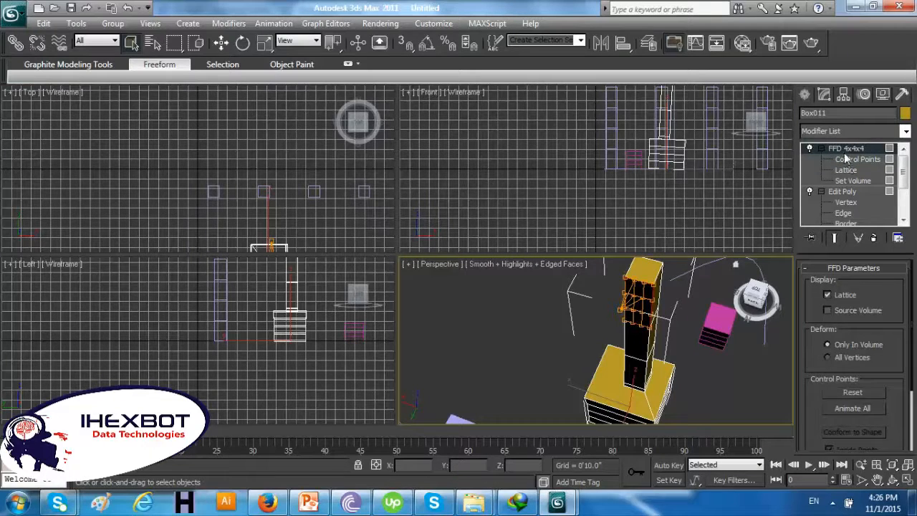
left_click(846, 159)
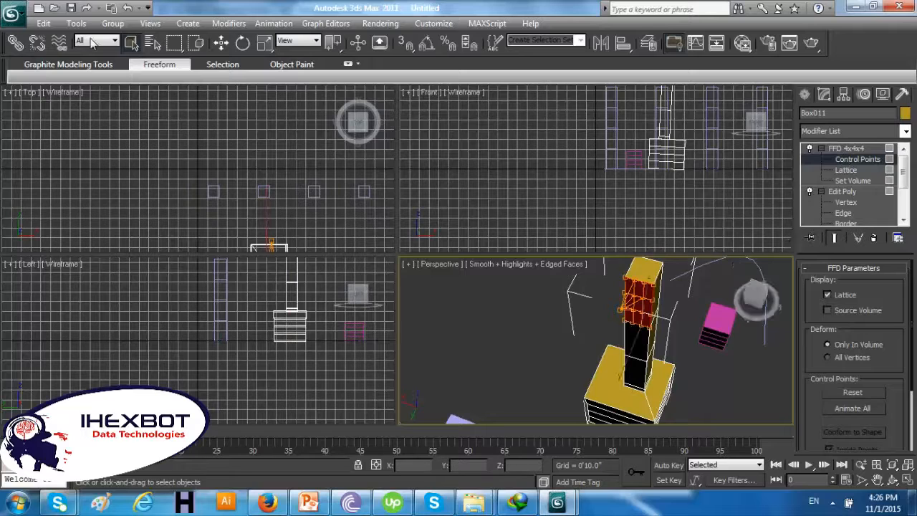
scroll(525, 257, "down", 5)
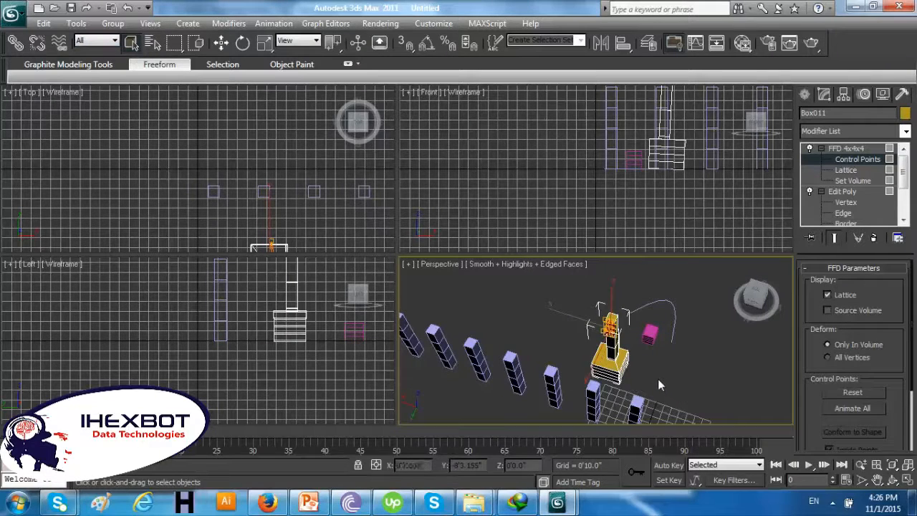
key("Delete")
Maximize the Perspective viewport around the pink box and select the box
scroll(659, 356, "up", 4)
left_click_drag(658, 356, 485, 357)
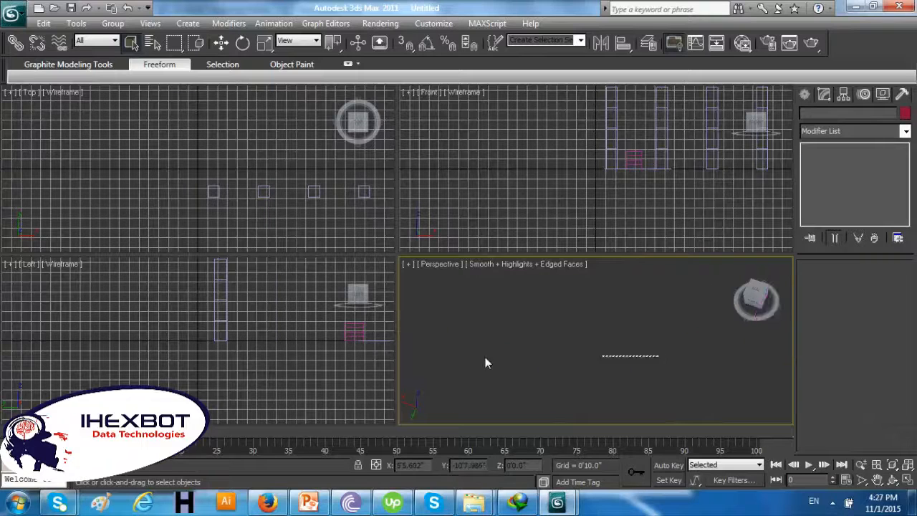
scroll(576, 334, "down", 1)
middle_click_drag(575, 334, 439, 339)
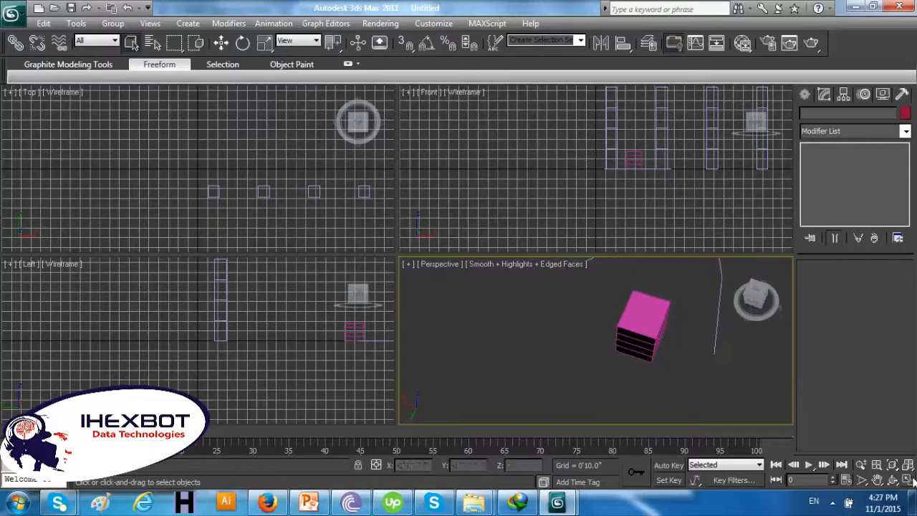
key("alt+w")
left_click(510, 242)
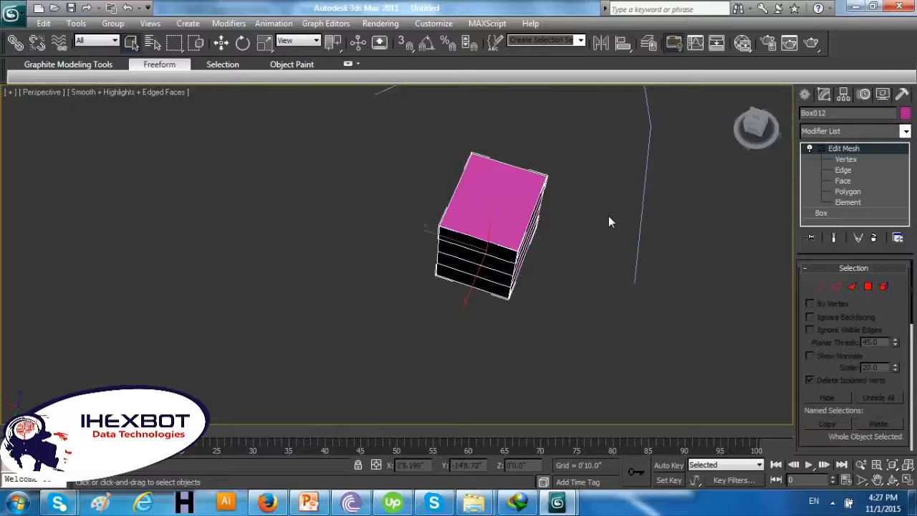
Apply an FFD 2x2x2 modifier to the pink box above its Edit Mesh modifier
left_click(842, 131)
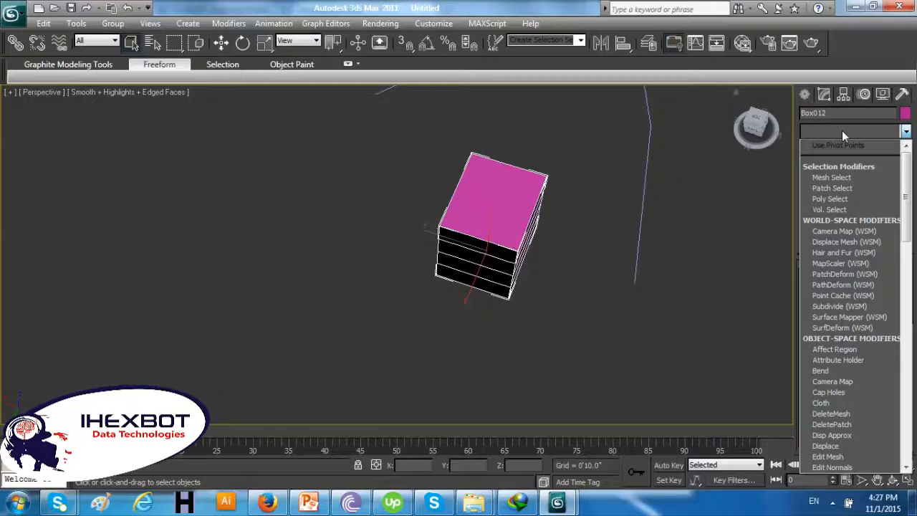
scroll(793, 240, "down", 1)
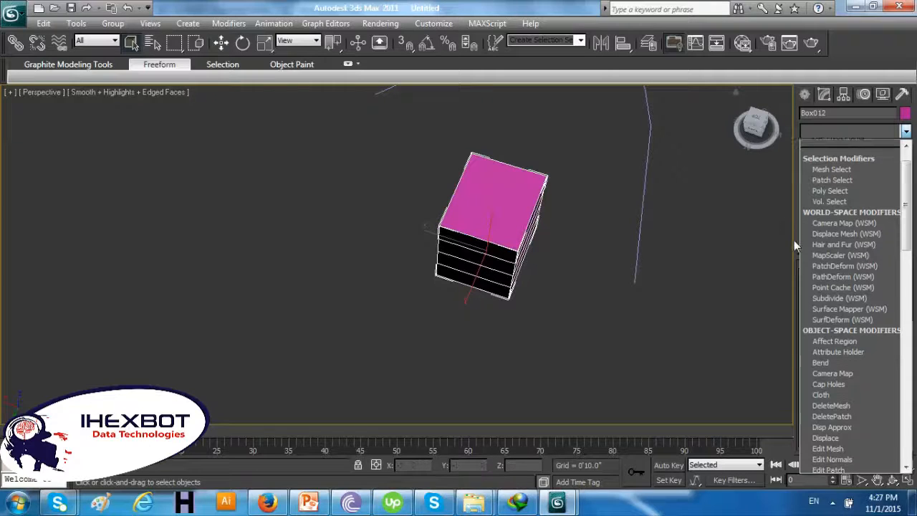
key("f")
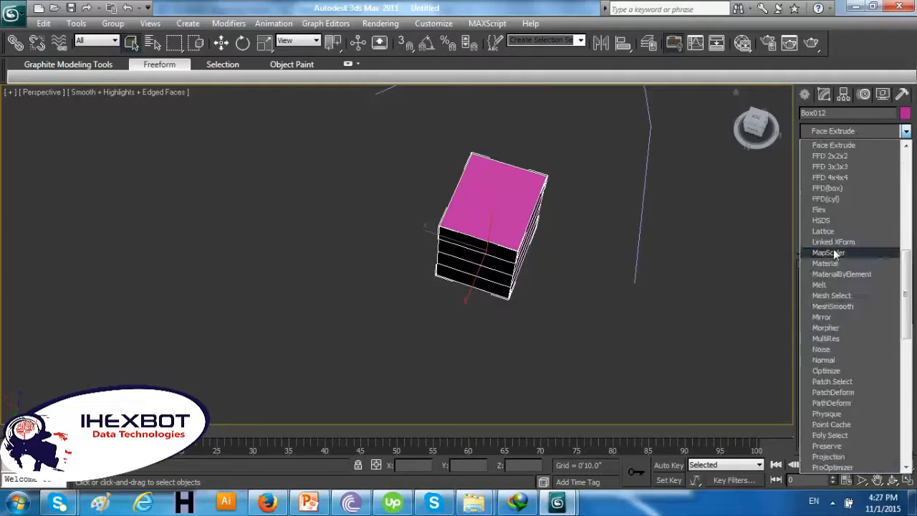
left_click(848, 157)
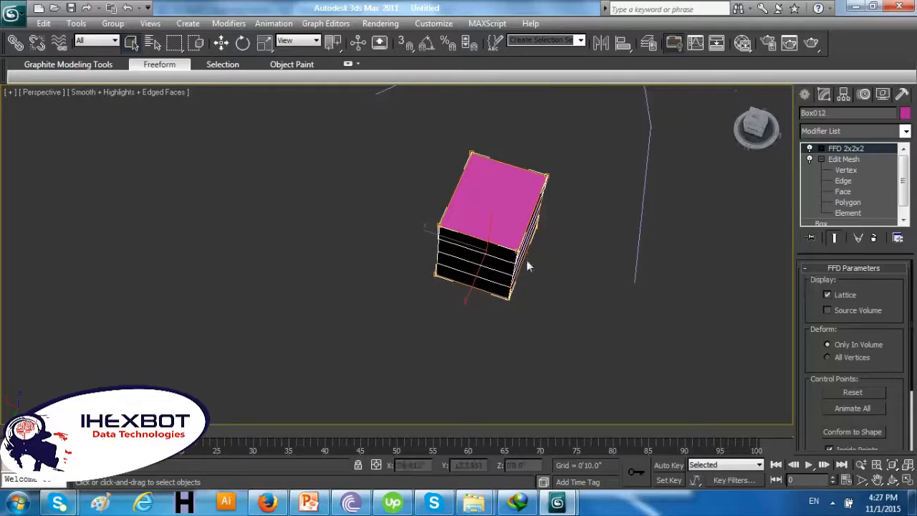
Enter the FFD 2x2x2 Control Points level and move the box's nearest bottom corner point outward along Y
middle_click_drag(526, 262, 518, 200, "alt")
scroll(523, 201, "up", 5)
scroll(527, 200, "down", 6)
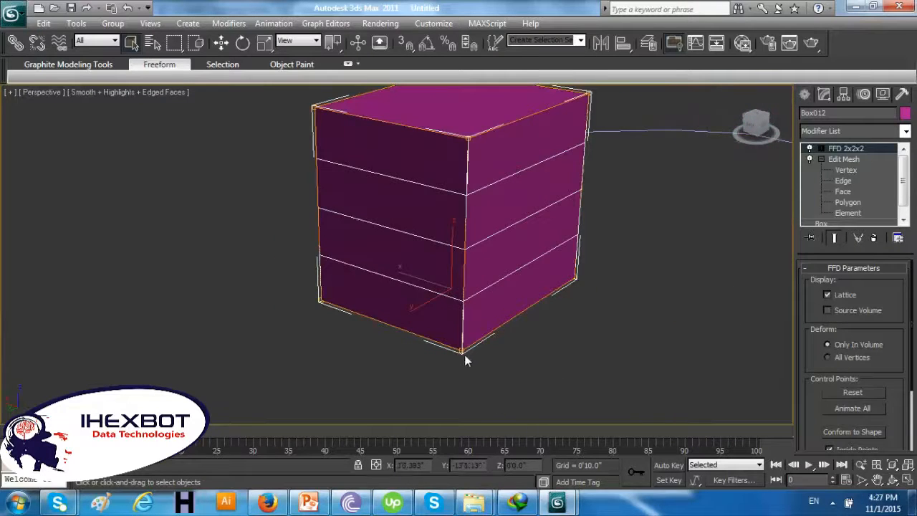
left_click(821, 149)
left_click(848, 160)
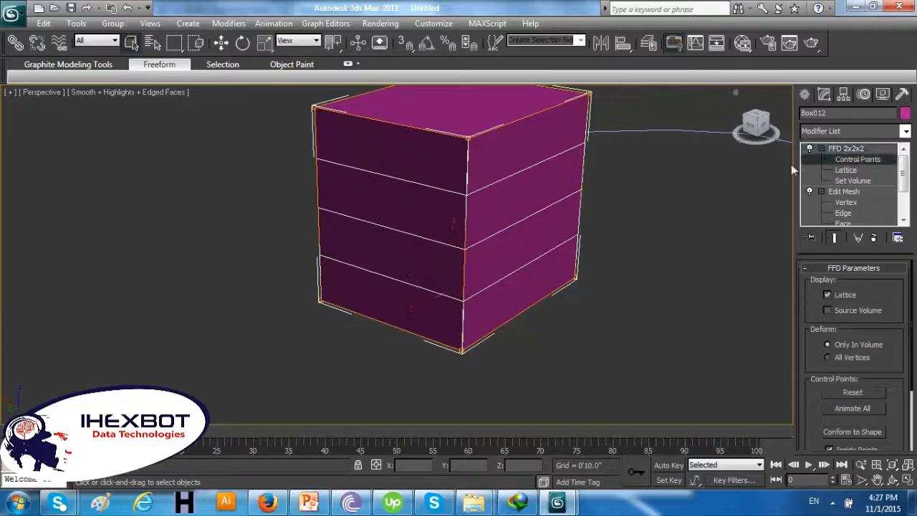
left_click(462, 353)
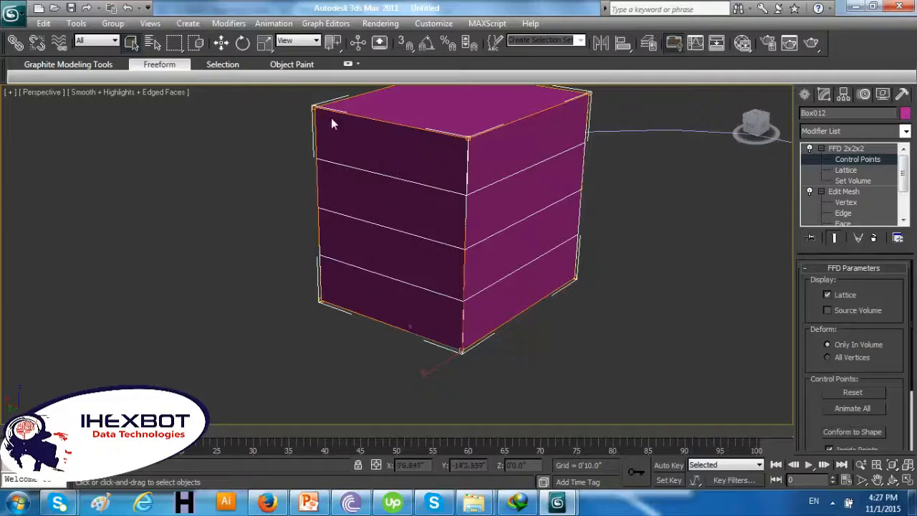
left_click(222, 43)
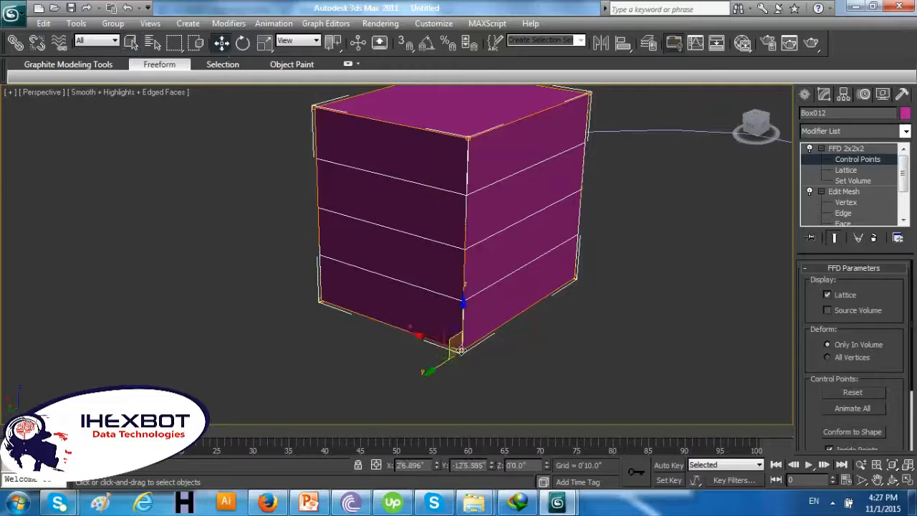
left_click_drag(462, 351, 430, 370)
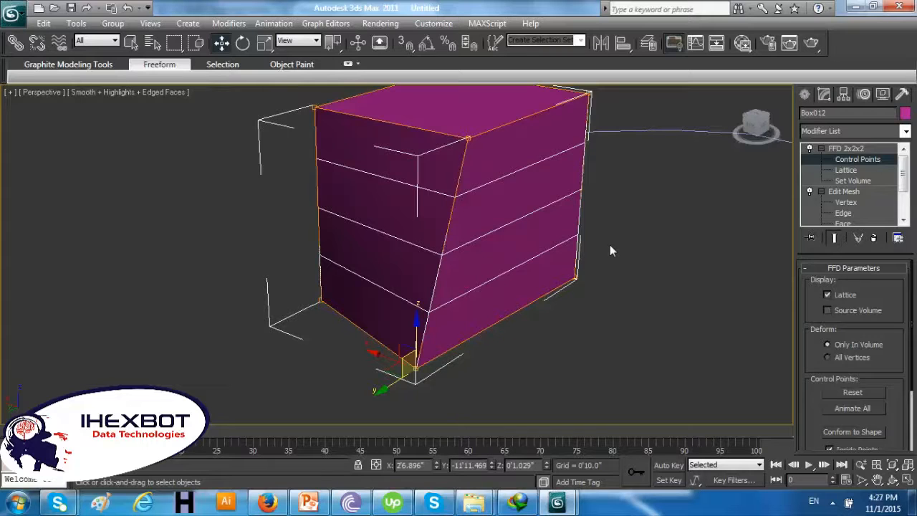
Move the box's nearest top corner point outward above the shifted bottom corner, and select the adjacent top corner point
left_click(465, 140)
left_click_drag(465, 140, 421, 158)
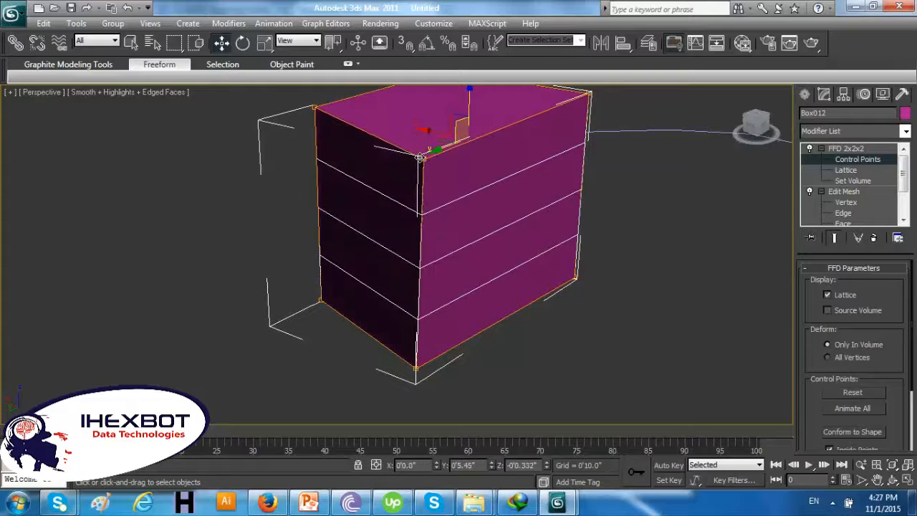
left_click(319, 113)
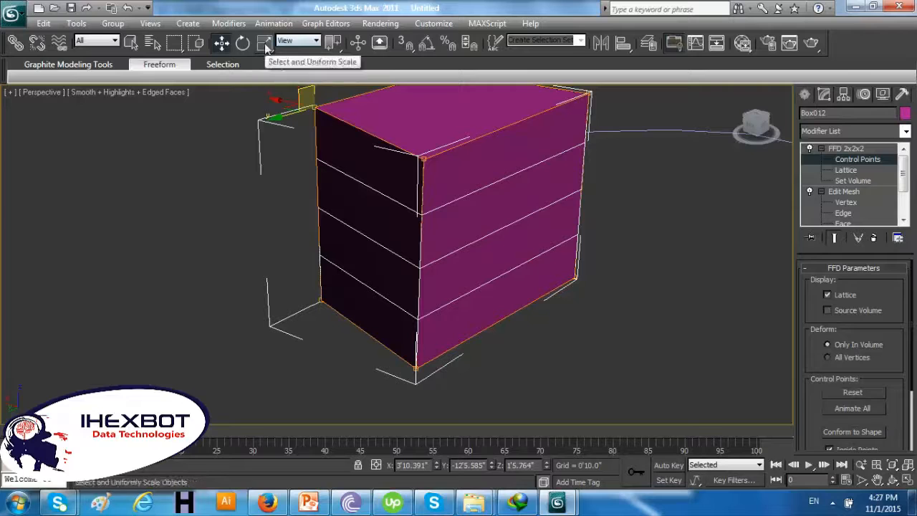
Delete the FFD 2x2x2 modifier from the pink box and apply an FFD 4x4x4 modifier instead
right_click(840, 152)
left_click(805, 179)
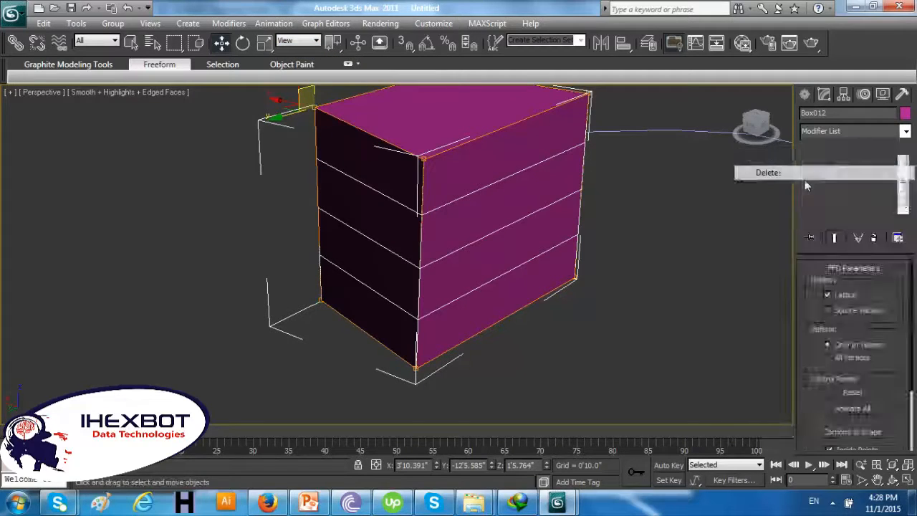
left_click(872, 132)
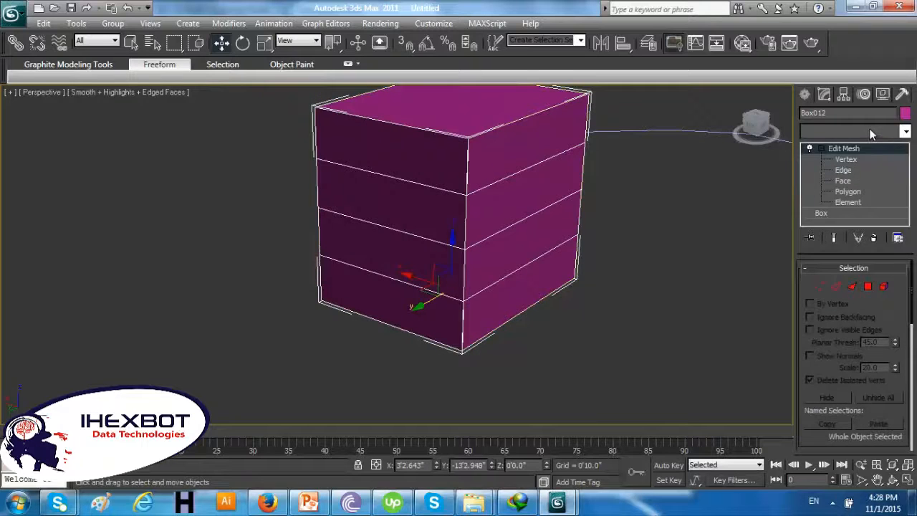
scroll(875, 201, "down", 10)
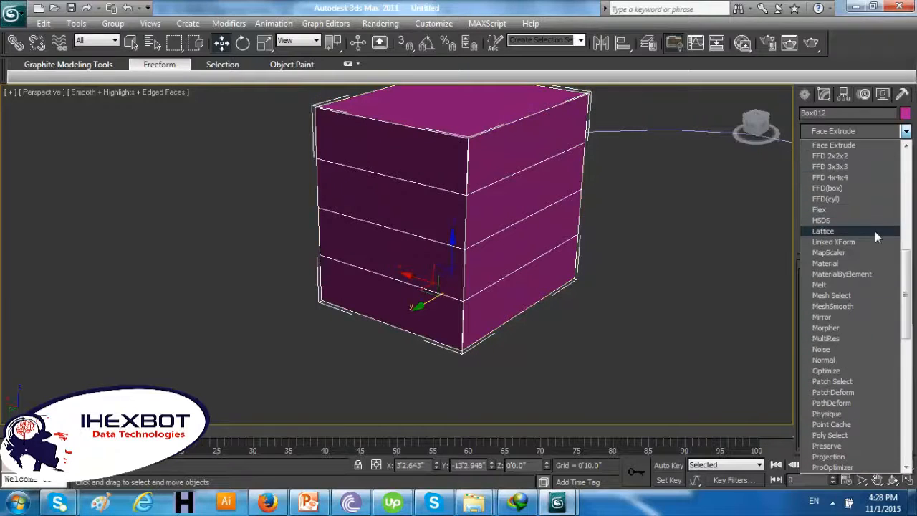
left_click(852, 177)
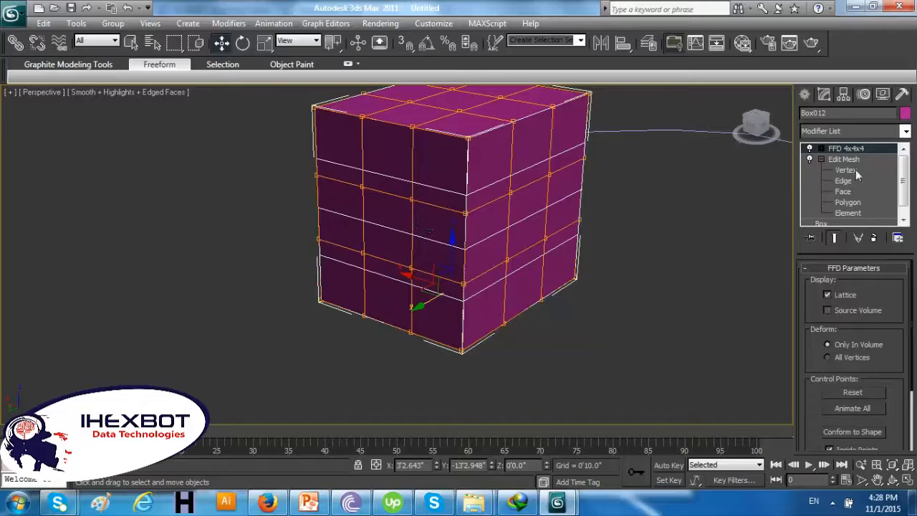
Enter the FFD 4x4x4 Control Points level, undo a trial move of an inner front-face point, and shift that point slightly along Y
left_click(820, 149)
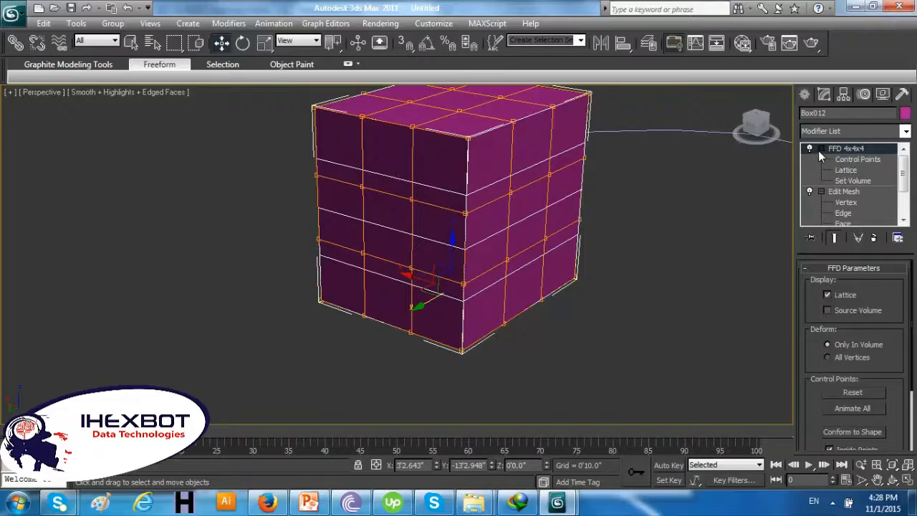
left_click(858, 160)
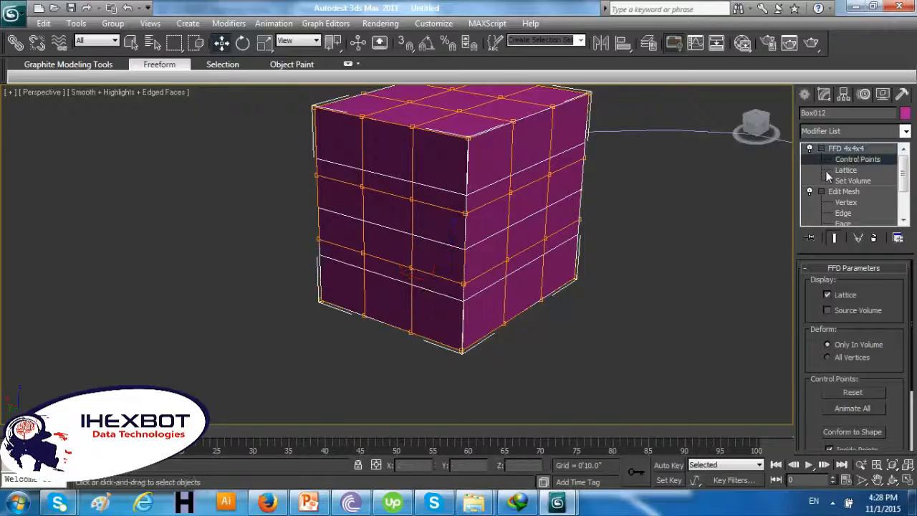
left_click(410, 199)
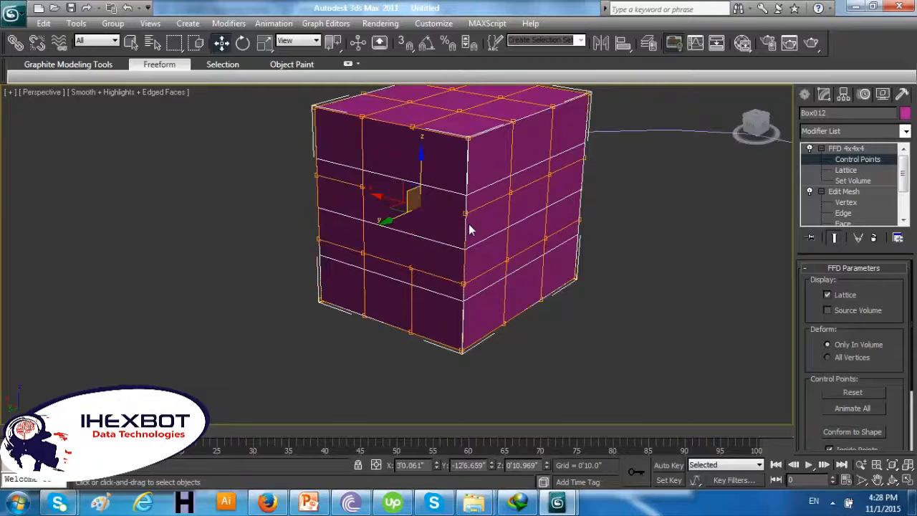
key("ctrl+z")
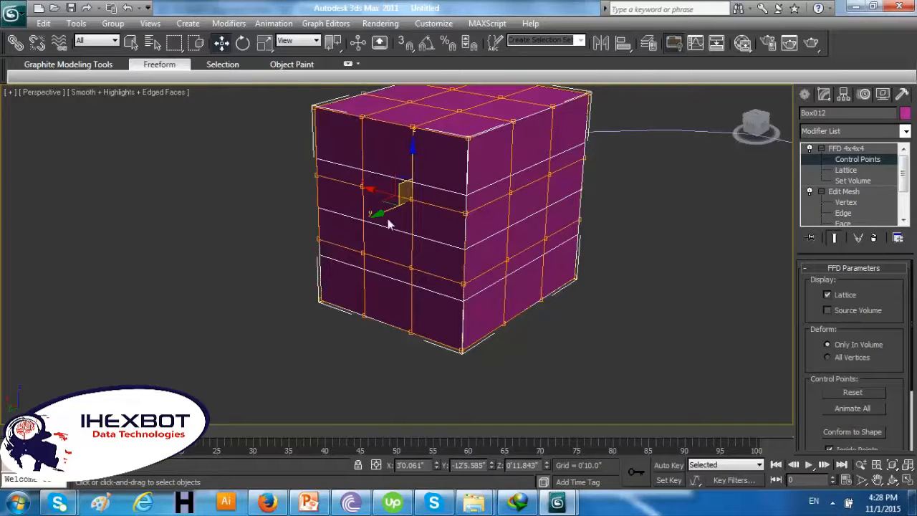
mouse_move(379, 207)
left_mouse_down()
mouse_move(352, 222)
mouse_move(360, 206)
mouse_move(380, 202)
left_mouse_up()
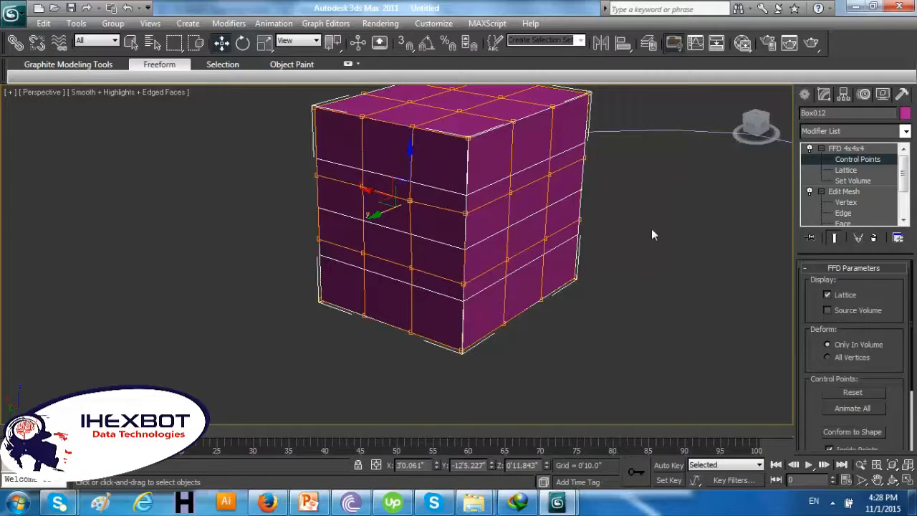
Switch to Autodesk 3ds Max Help and open the Lathe Modifier topic to examine its profile and resulting object
mouse_move(559, 503)
left_click(635, 430)
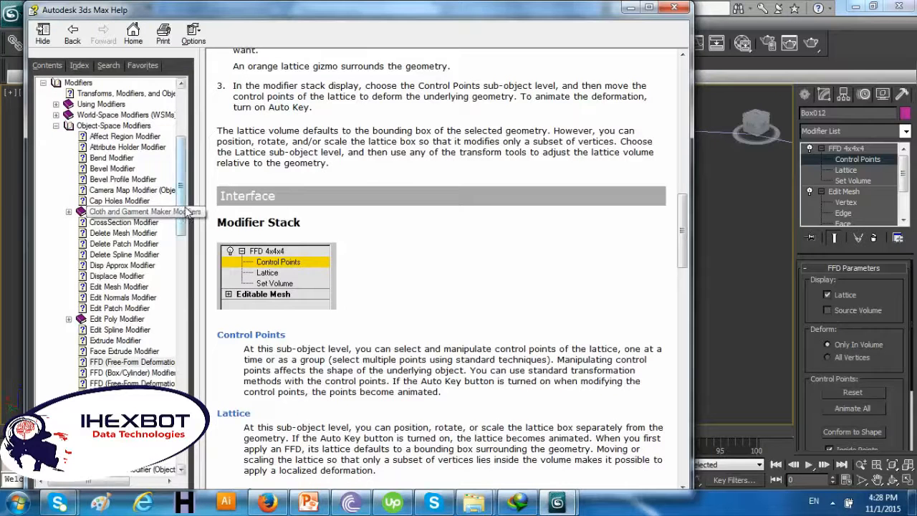
left_click_drag(185, 214, 325, 302)
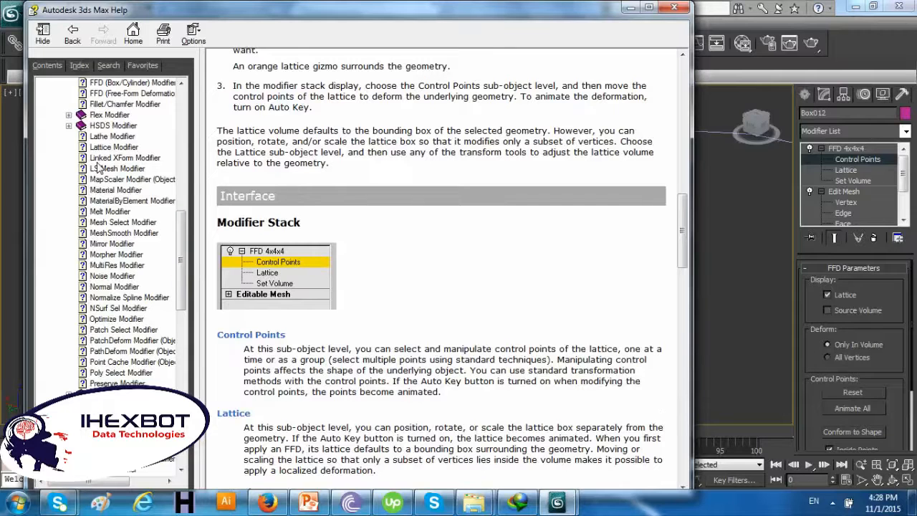
left_click(111, 137)
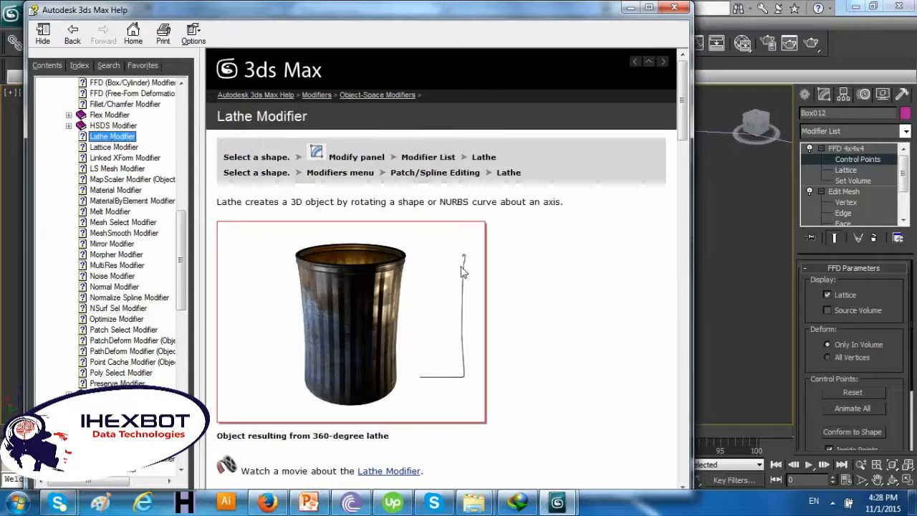
scroll(463, 265, "down", 3)
scroll(463, 271, "up", 3)
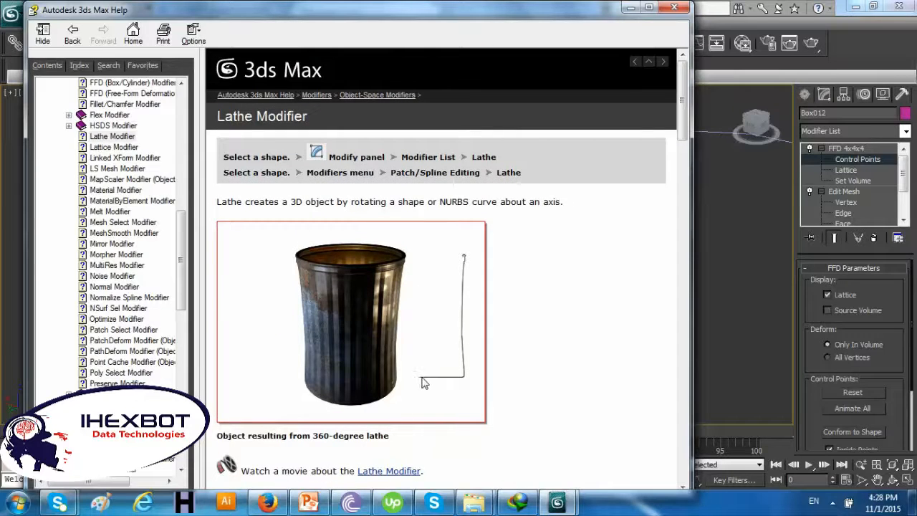
Open the Lathe Modifier movie linked in the Help topic and close its browser tab after viewing its opening
scroll(427, 383, "down", 3)
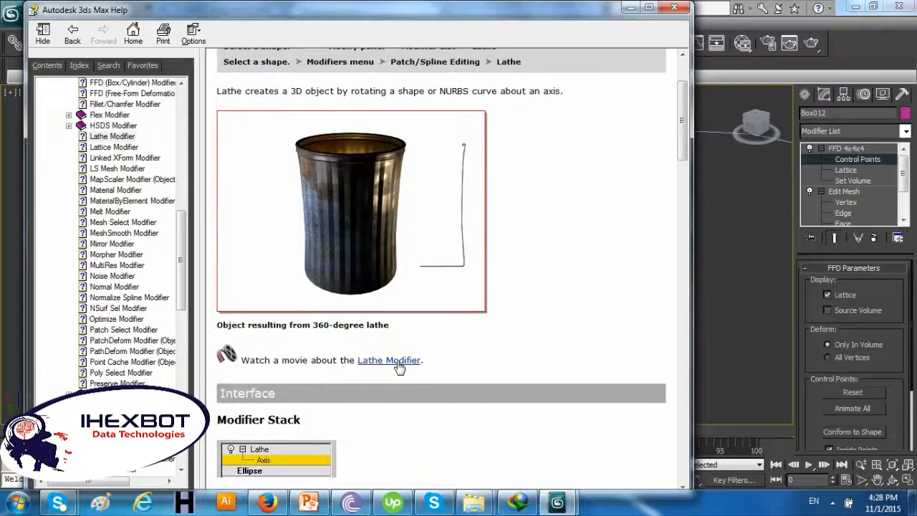
left_click(404, 364)
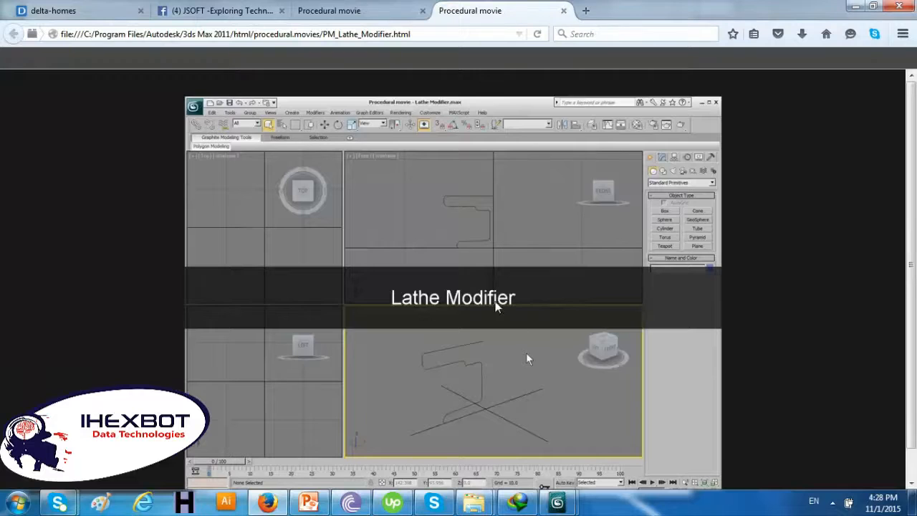
left_click(563, 11)
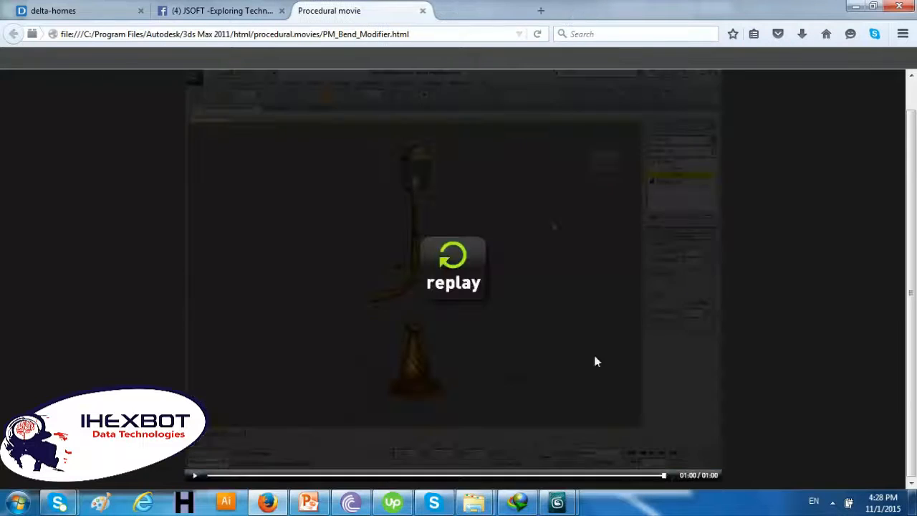
Switch back to Autodesk 3ds Max Help and open the Lattice Modifier topic to examine its access path, description and illustration
mouse_move(572, 511)
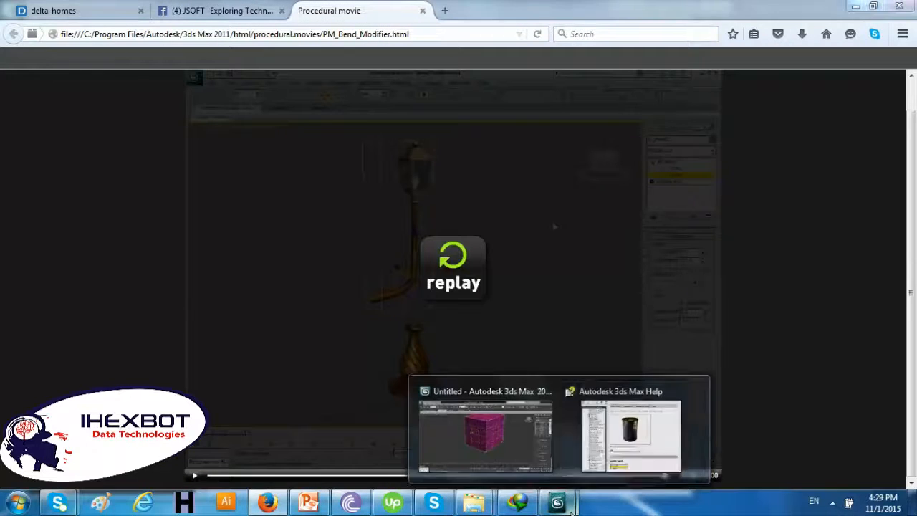
left_click(498, 439)
mouse_move(558, 503)
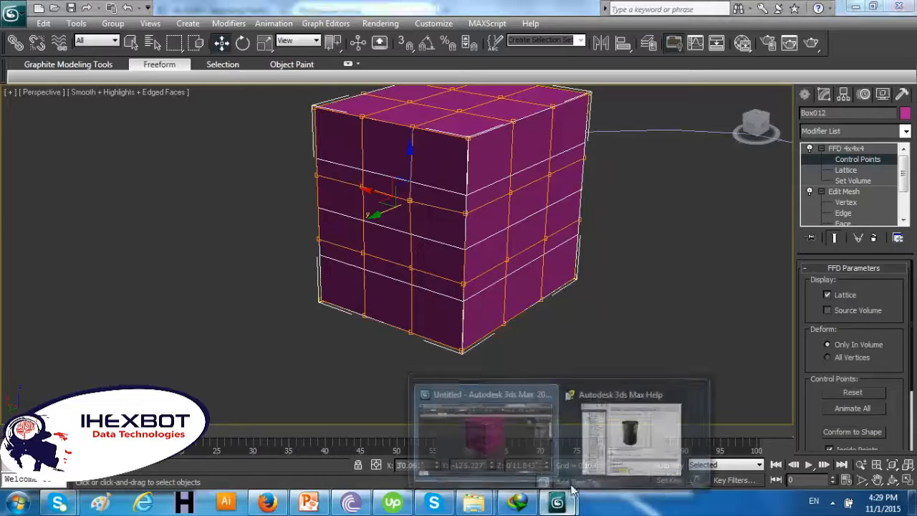
left_click(595, 448)
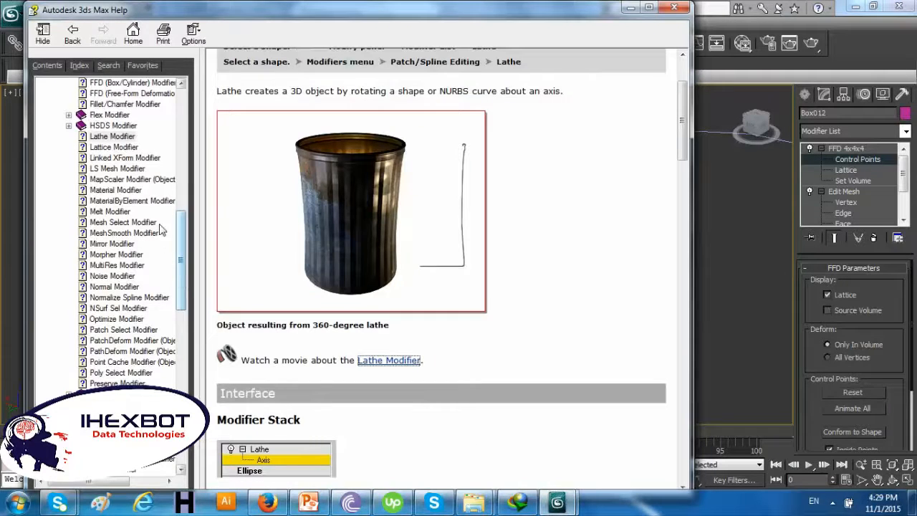
left_click(115, 147)
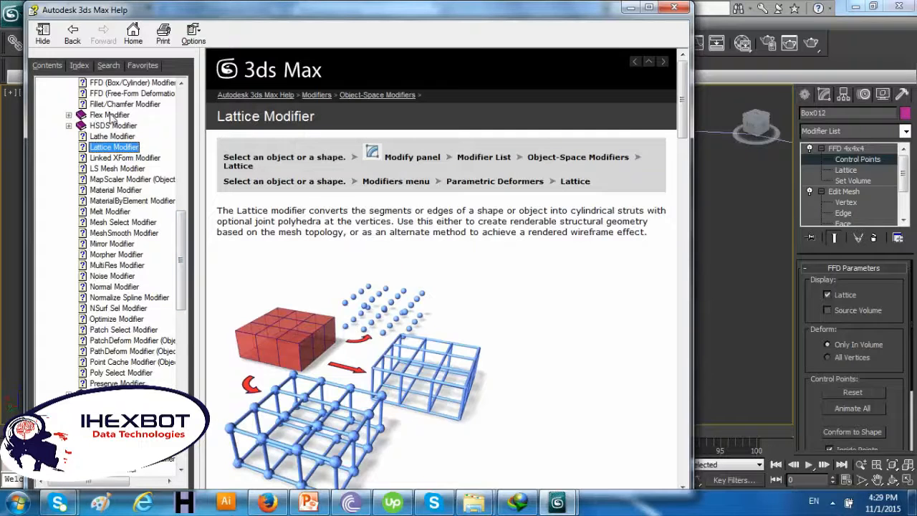
left_click(129, 158)
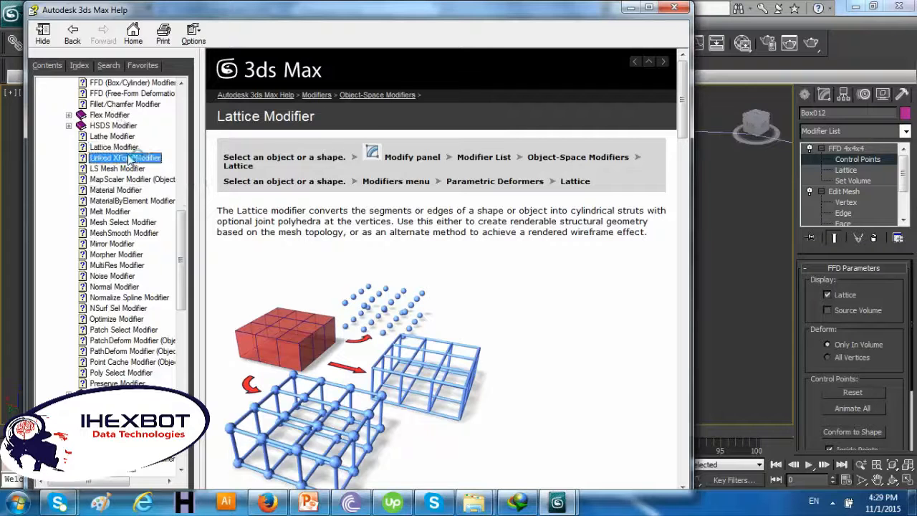
left_click(128, 146)
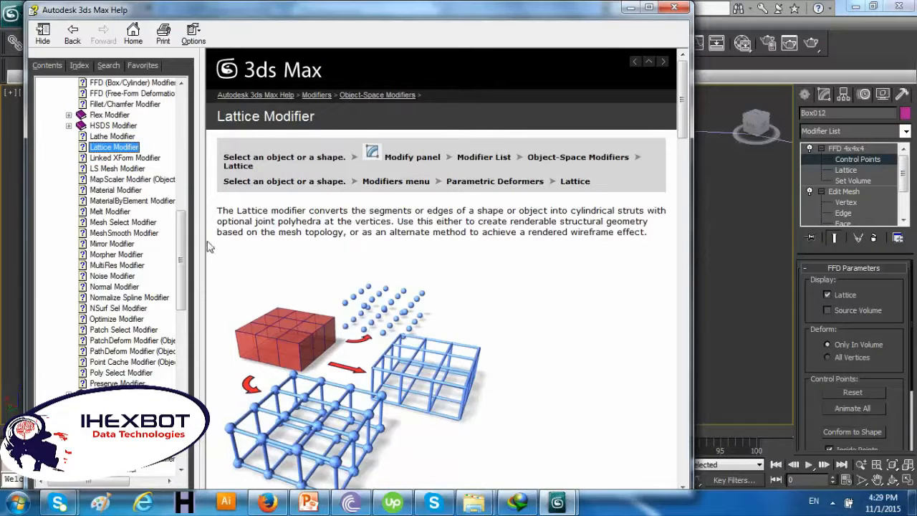
triple_click(349, 181)
left_click(443, 190)
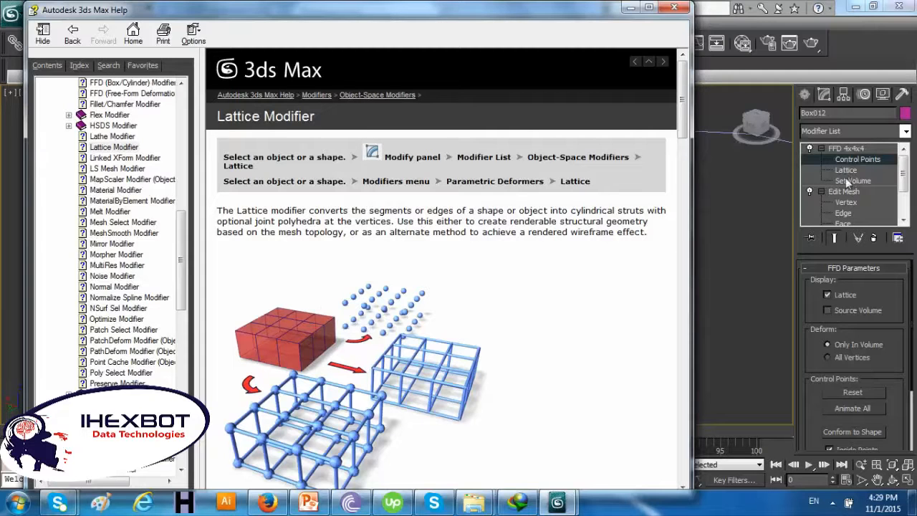
Return to 3ds Max, move the box's whole FFD 4x4x4 lattice along Y at the Lattice level, and switch back to Help
left_click(630, 7)
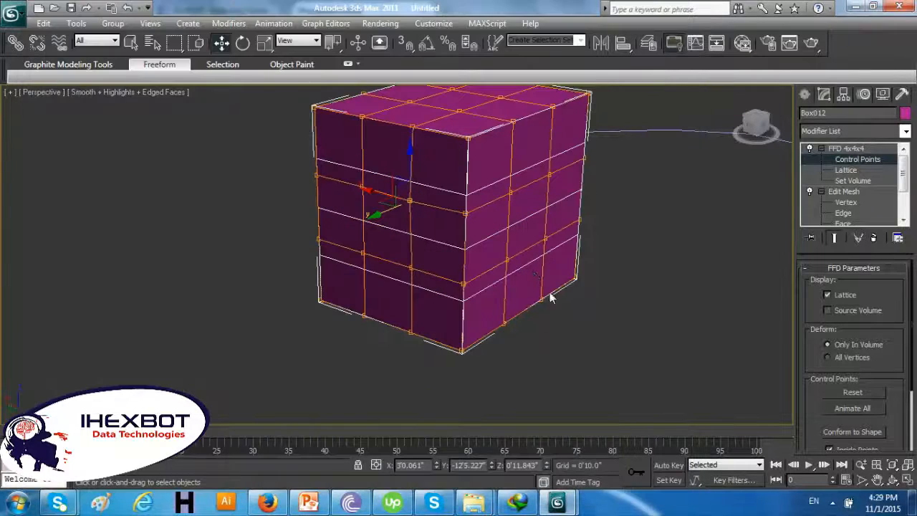
left_click(837, 170)
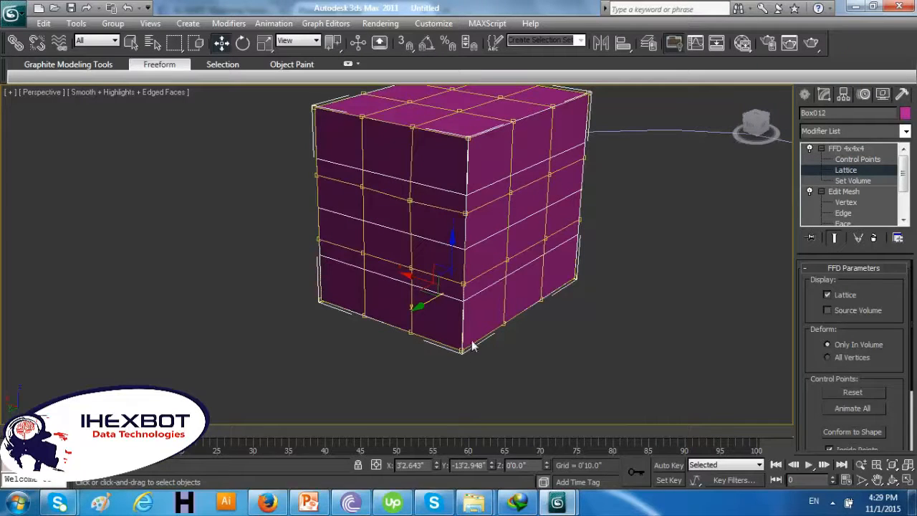
left_click_drag(419, 307, 359, 331)
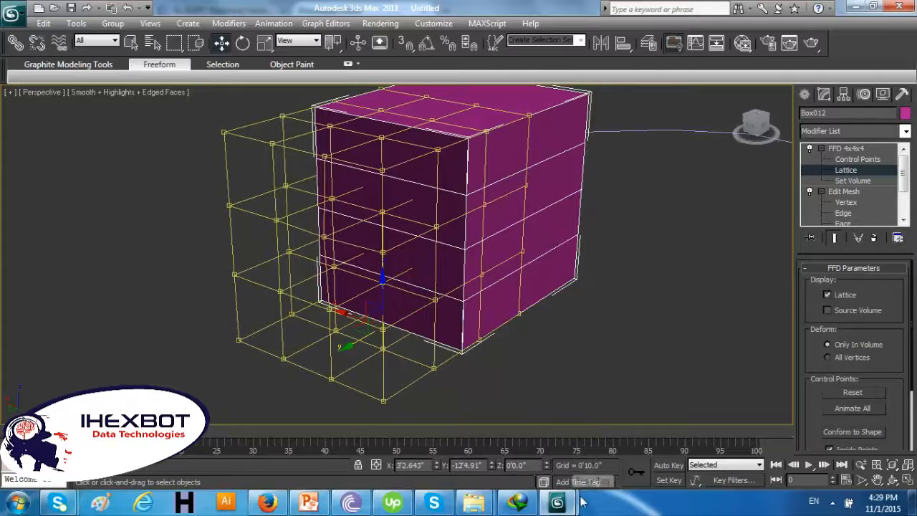
left_click(602, 454)
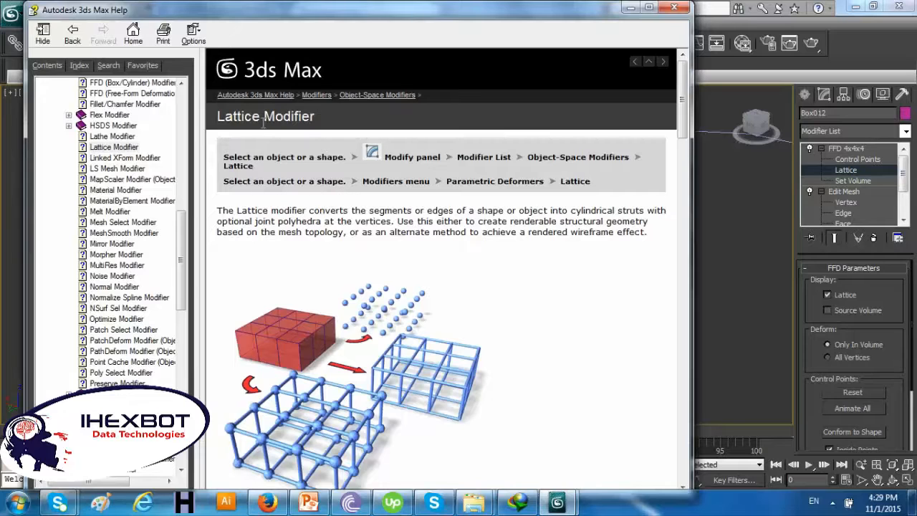
Review the Mirror Modifier help topic, including its description, bench illustration and procedures, and put the help window away
left_click(115, 243)
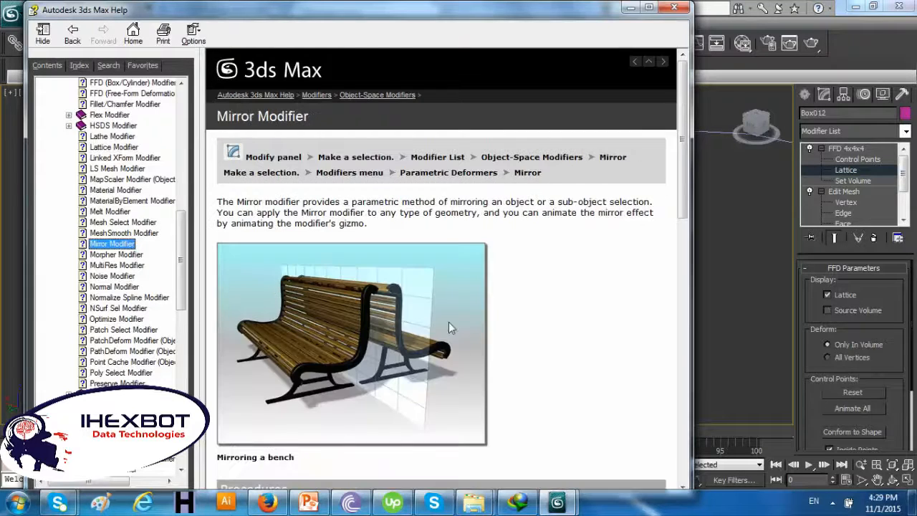
scroll(426, 220, "down", 3)
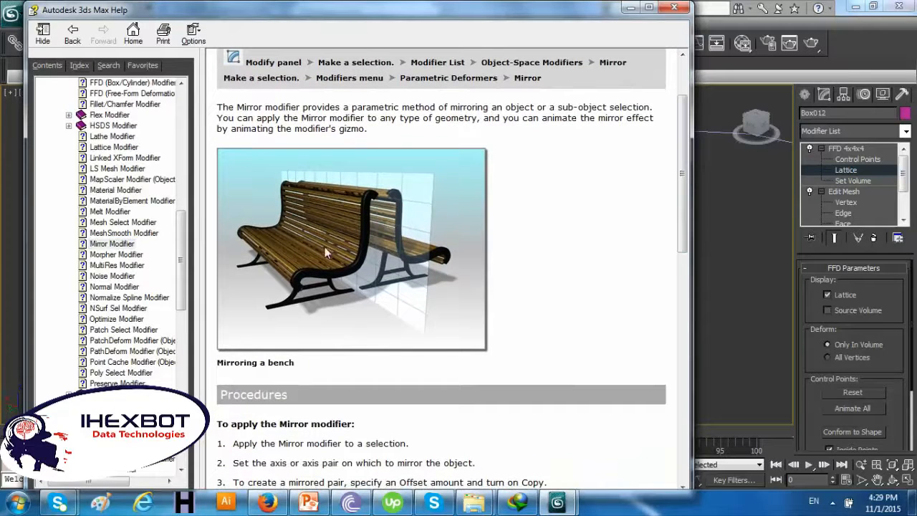
scroll(325, 247, "down", 3)
scroll(373, 234, "up", 3)
scroll(344, 306, "down", 5)
scroll(357, 239, "up", 5)
left_click(628, 10)
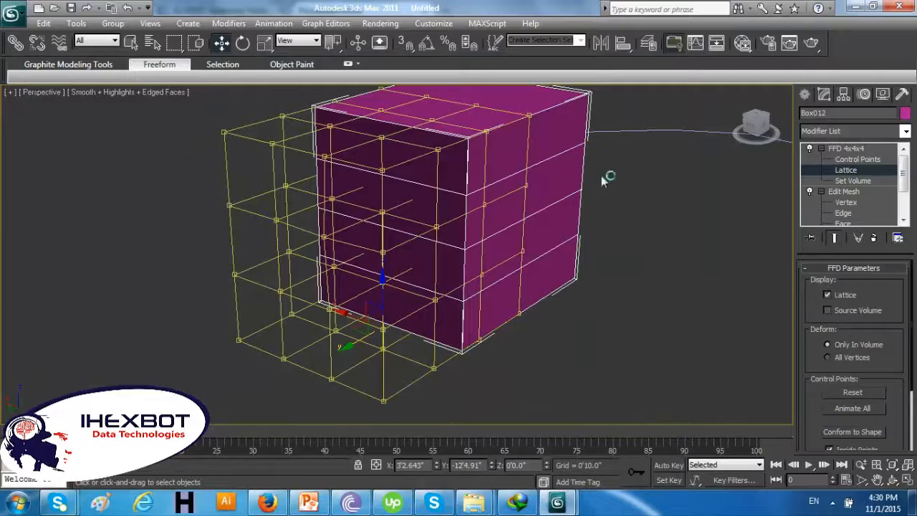
Create a standard primitive box about 2'9" long, 2'8" wide and 2'11.6" high in front of the magenta box
left_click(805, 96)
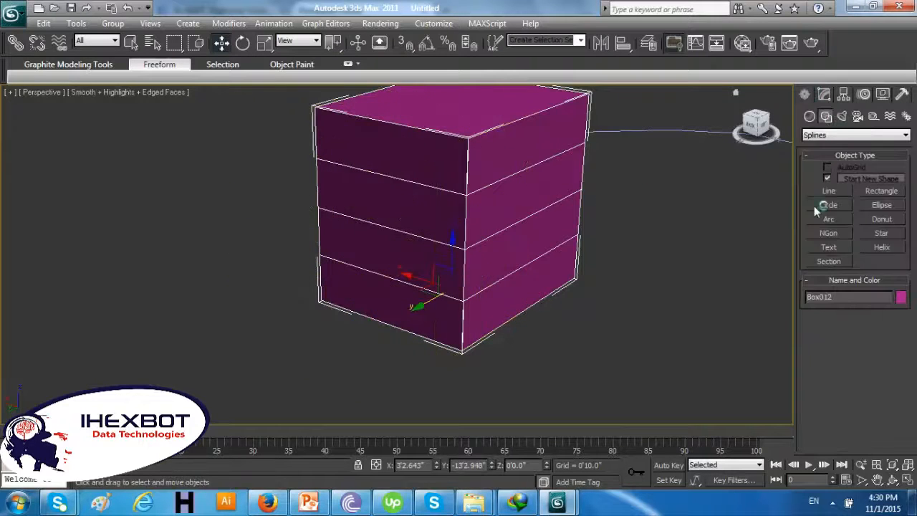
left_click(688, 313)
scroll(688, 313, "down", 5)
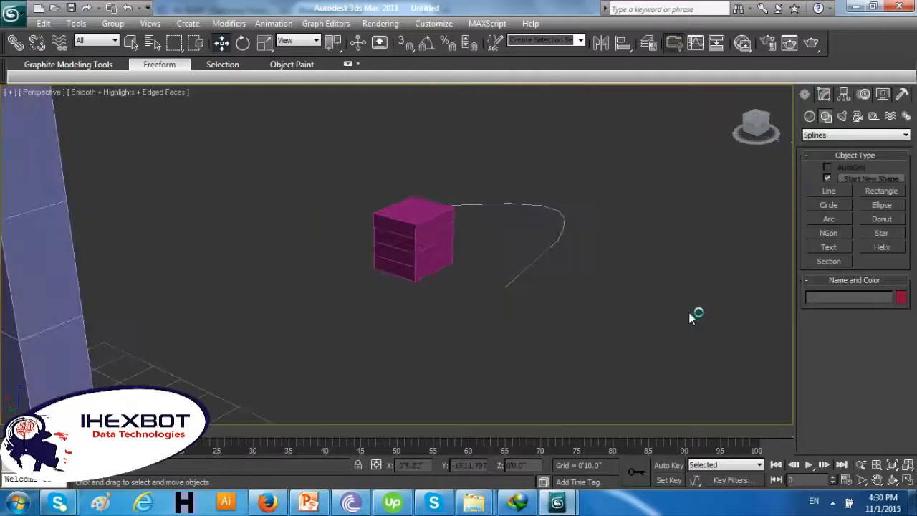
left_click(843, 136)
left_click(810, 117)
left_click(810, 117)
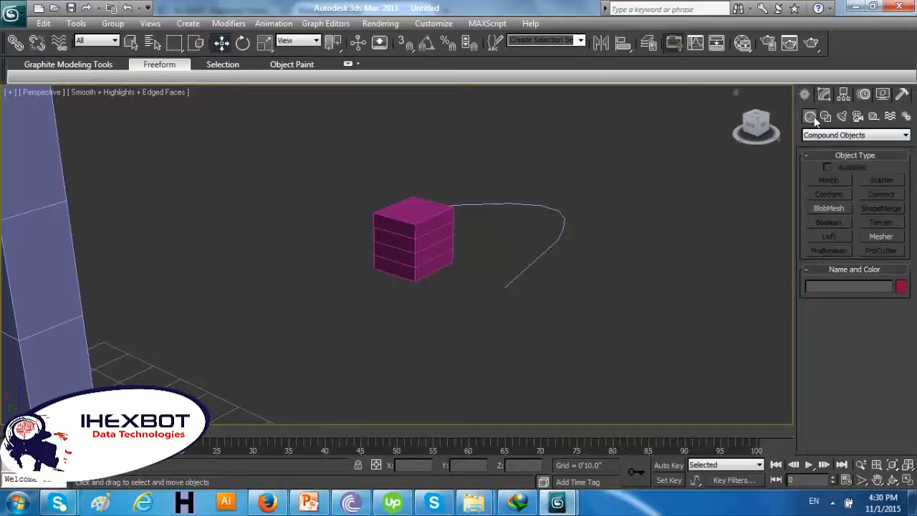
left_click(815, 138)
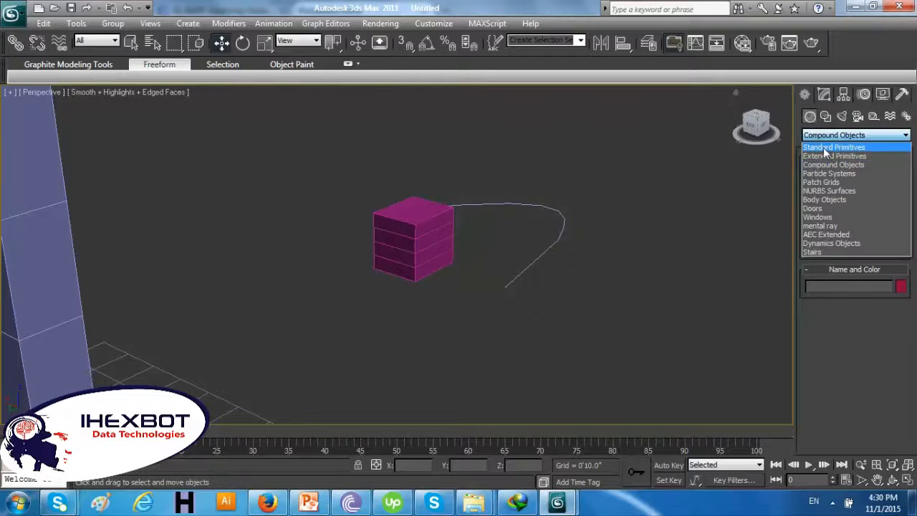
left_click(823, 146)
left_click(829, 180)
left_click_drag(504, 338, 319, 347)
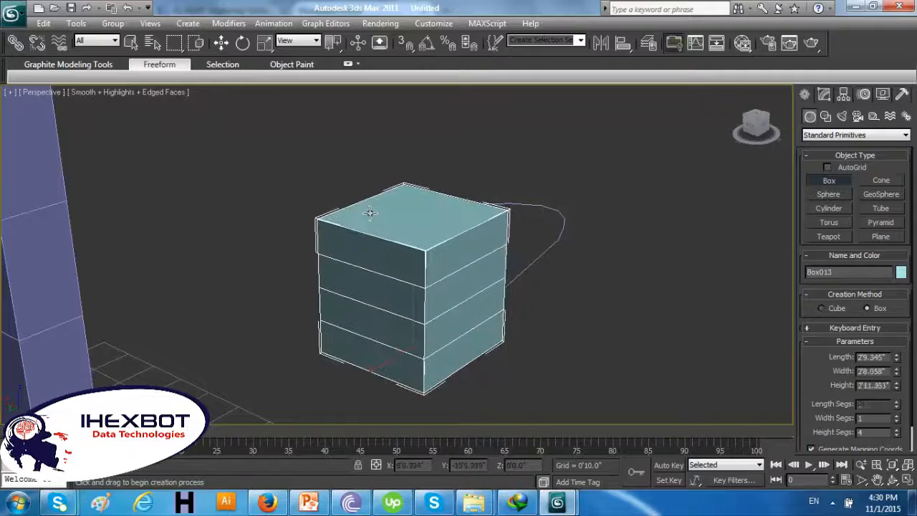
left_click(371, 212)
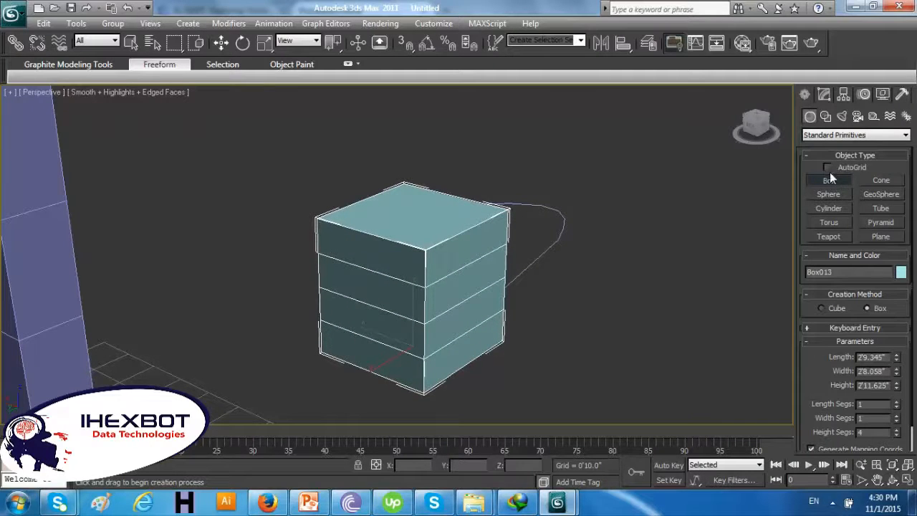
With AutoGrid on, create a tube on the new box's top face with radii about 1'7.3" and 1'2.7" and height about 1'8.7"
left_click(882, 208)
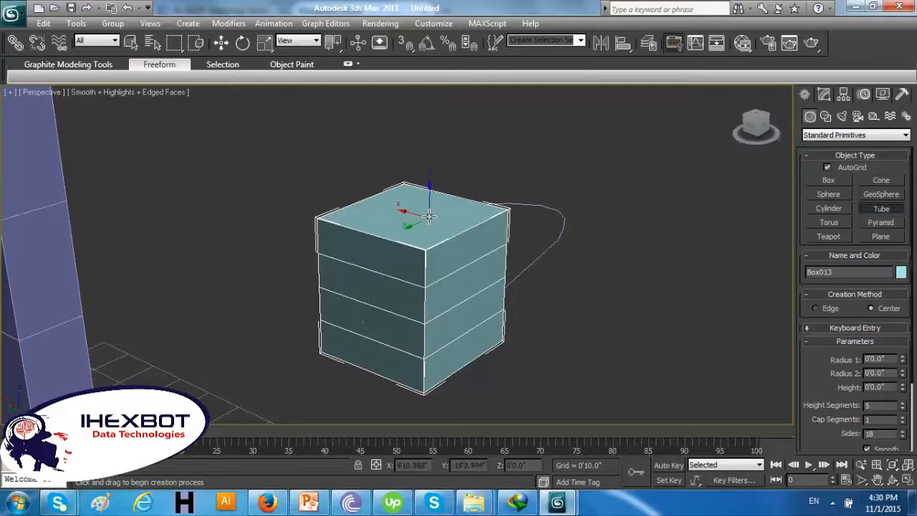
left_click_drag(428, 217, 407, 249)
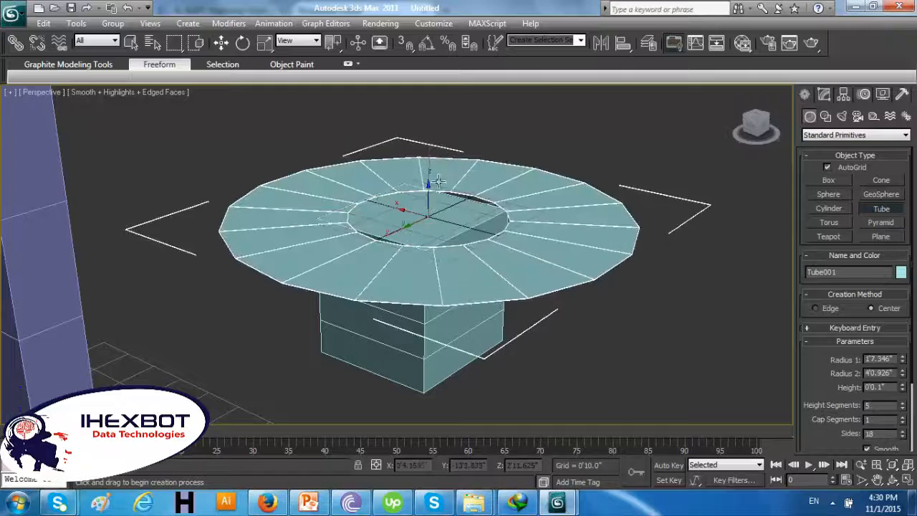
left_click(432, 195)
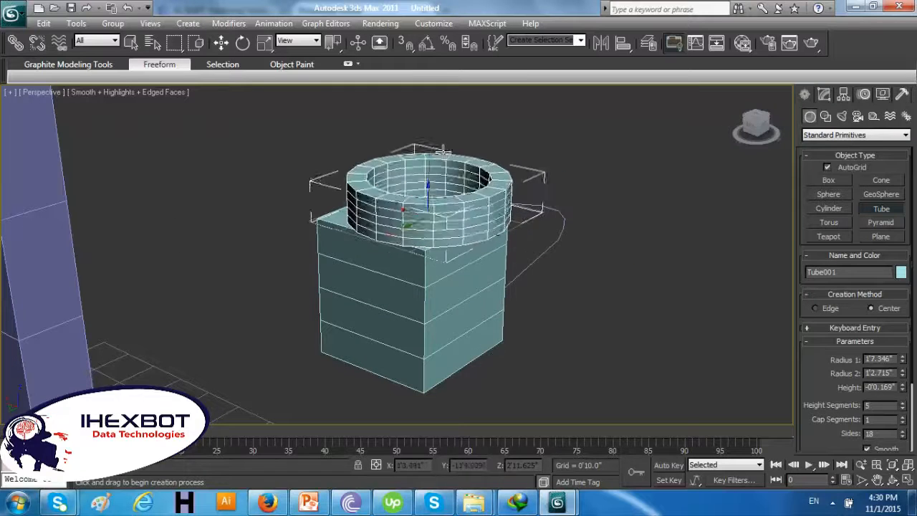
left_click(457, 113)
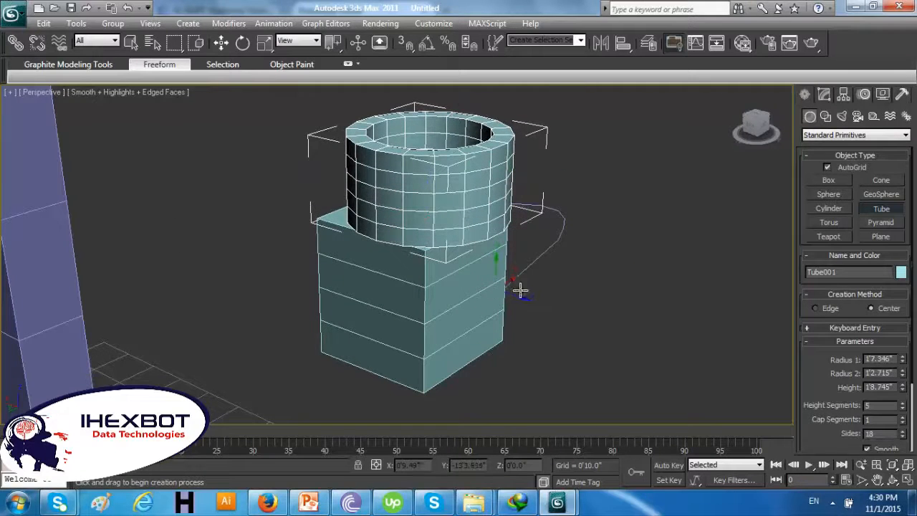
middle_click_drag(548, 301, 505, 313, "alt")
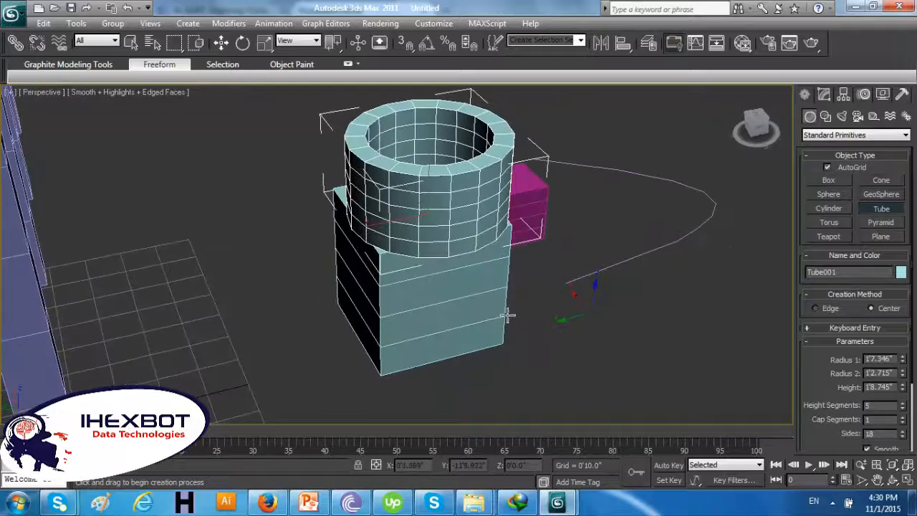
Combine the new box with the tube as a Boolean compound object, using the Union operation and the tube as operand B
left_click(130, 42)
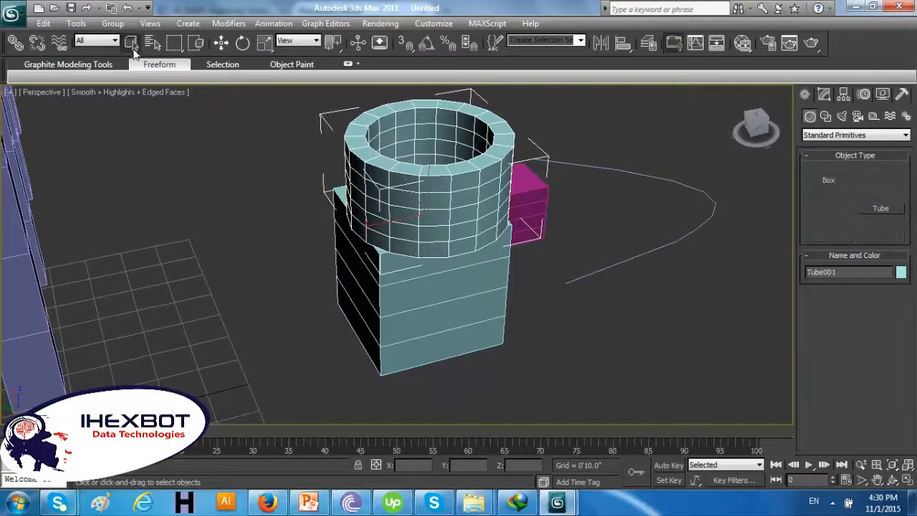
left_click(841, 135)
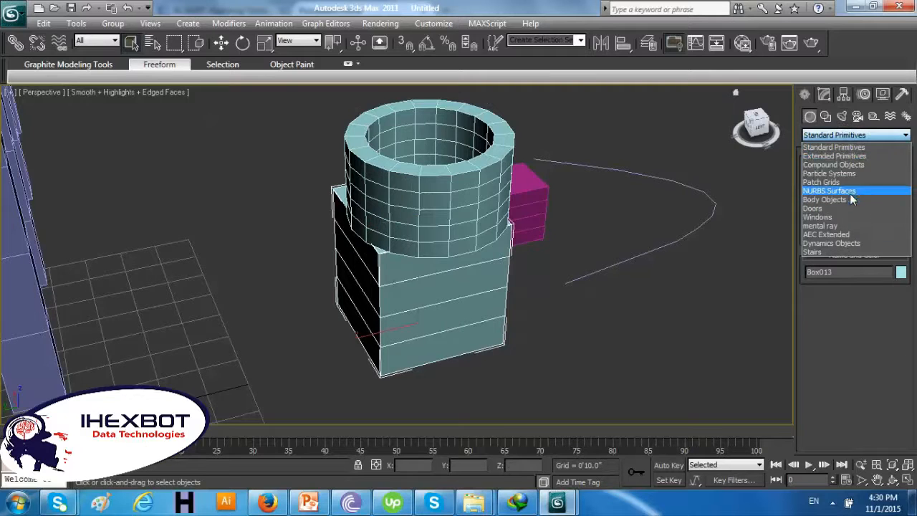
left_click(848, 166)
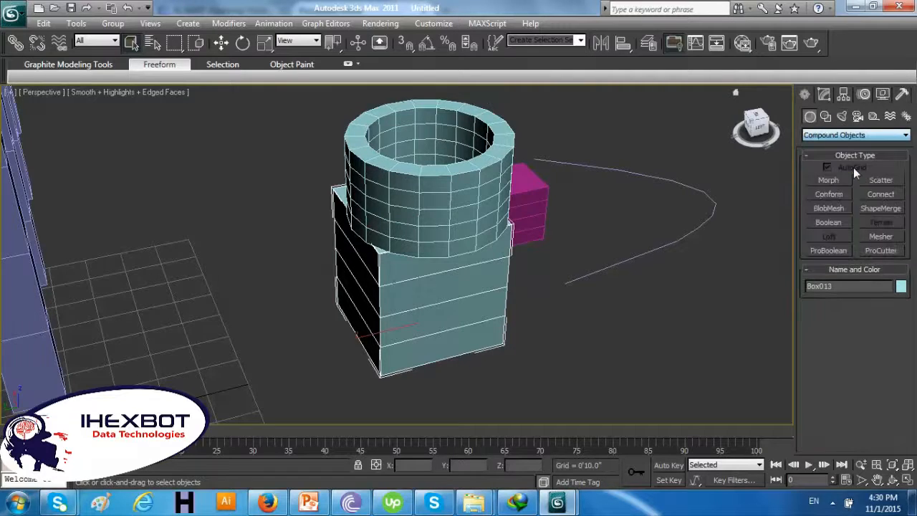
left_click(836, 224)
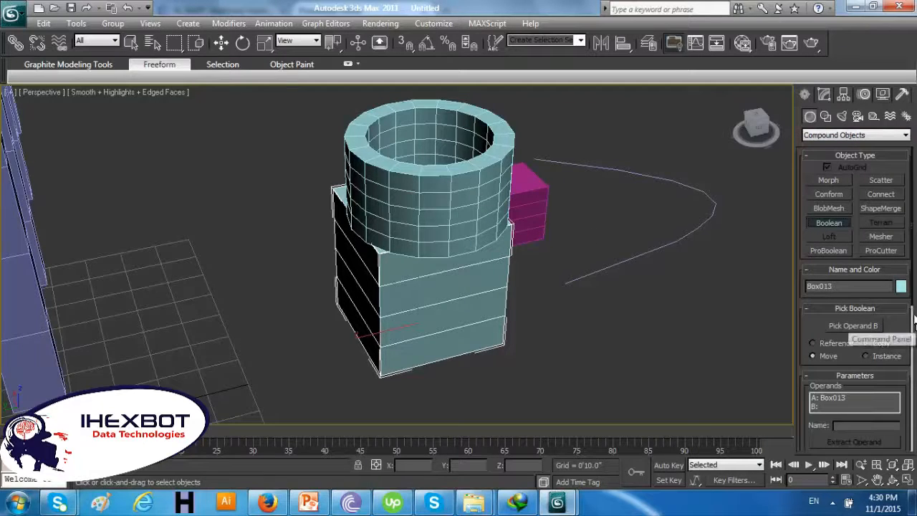
scroll(912, 335, "down", 3)
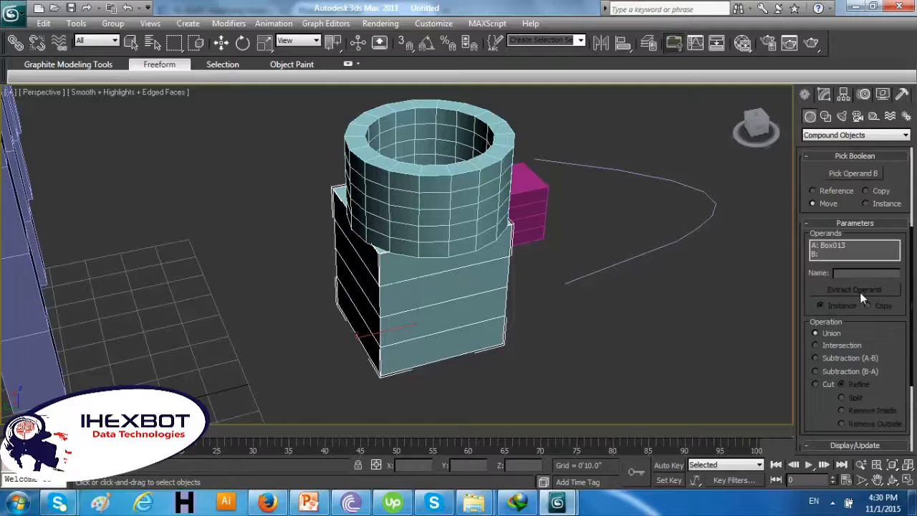
scroll(867, 283, "up", 1)
left_click(857, 196)
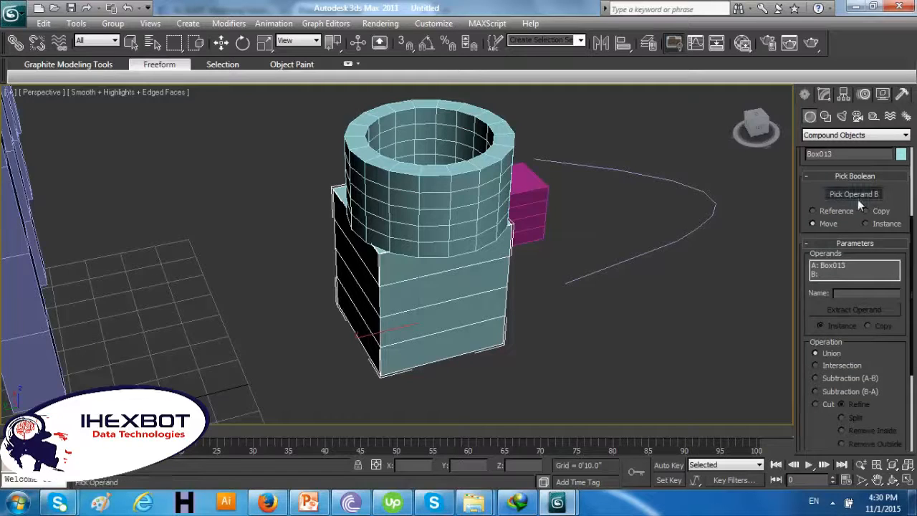
left_click(469, 214)
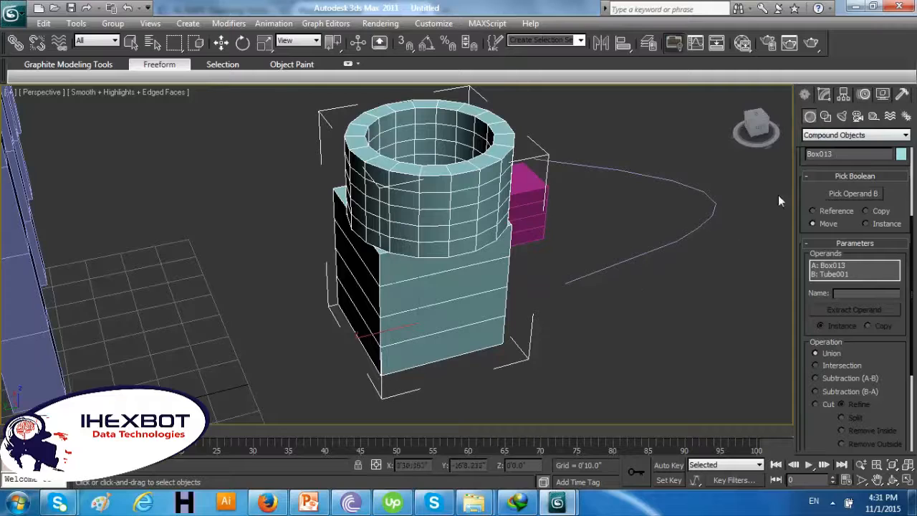
Apply a Mirror modifier to the combined box and tube object
left_click(823, 95)
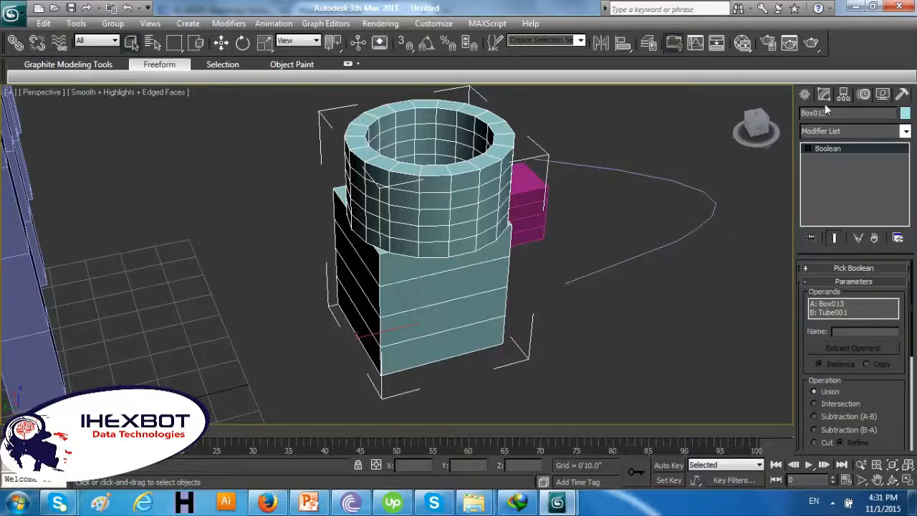
left_click(840, 131)
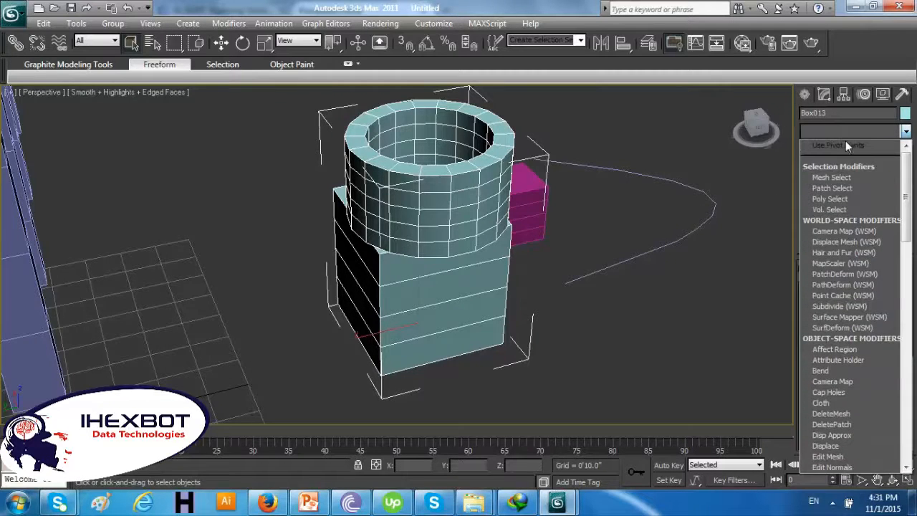
scroll(845, 140, "down", 1)
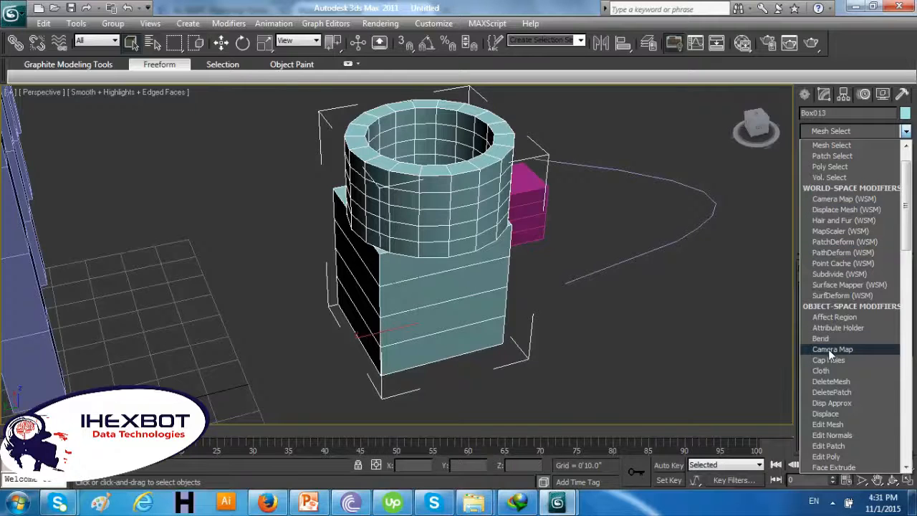
scroll(828, 348, "down", 10)
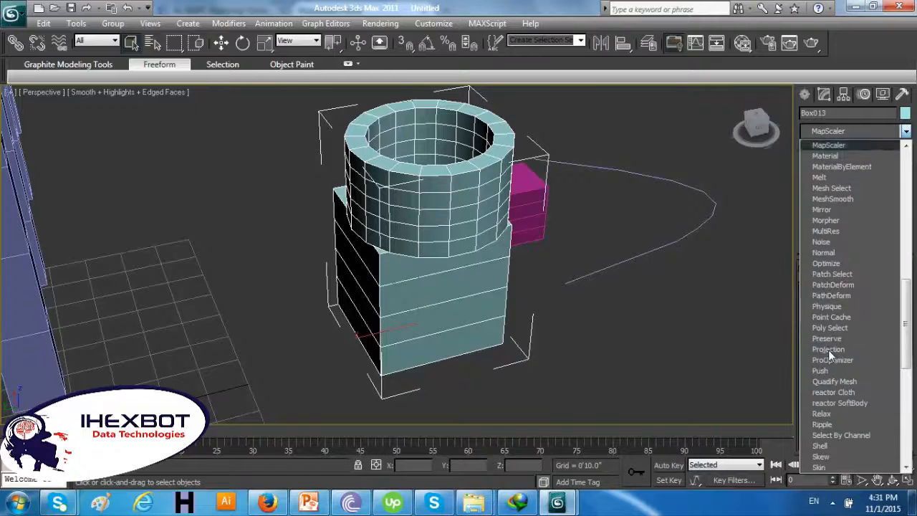
left_click(840, 210)
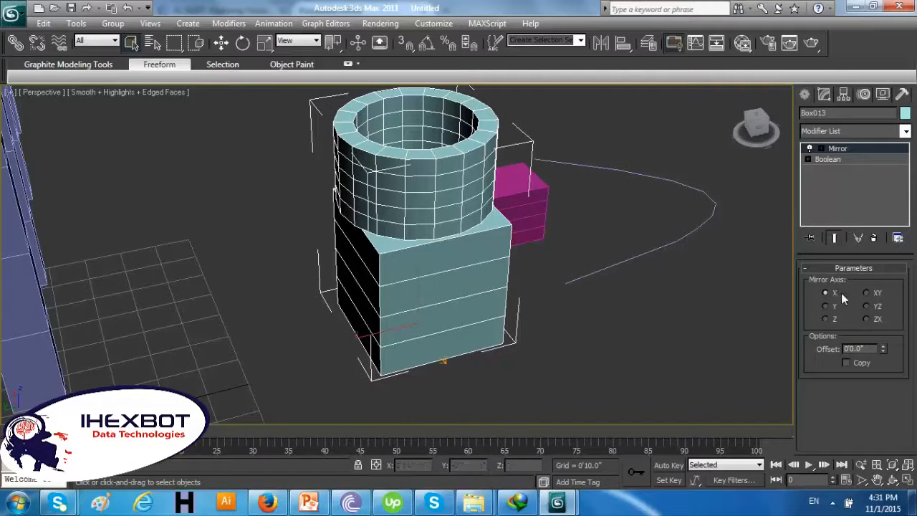
Try the XY, ZX and Y mirror axes on the combined object and return to the X axis
left_click(867, 294)
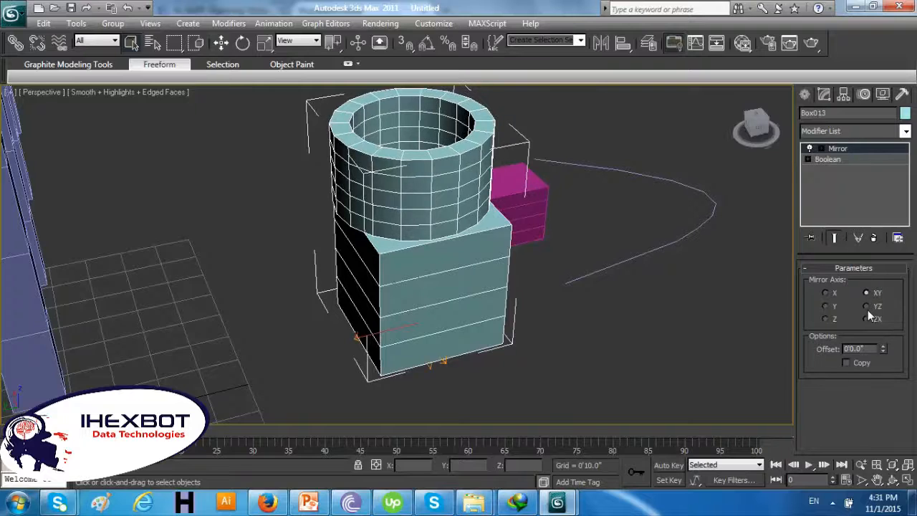
left_click(867, 317)
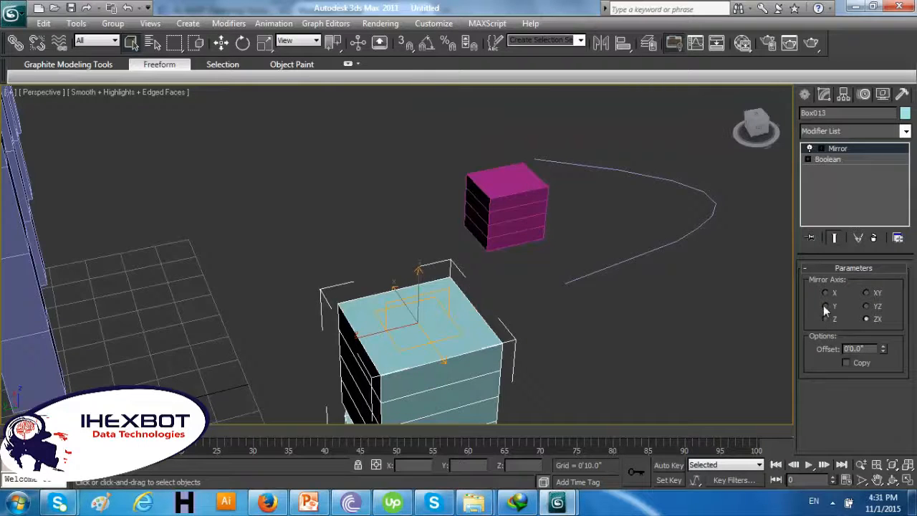
left_click(824, 306)
left_click(824, 293)
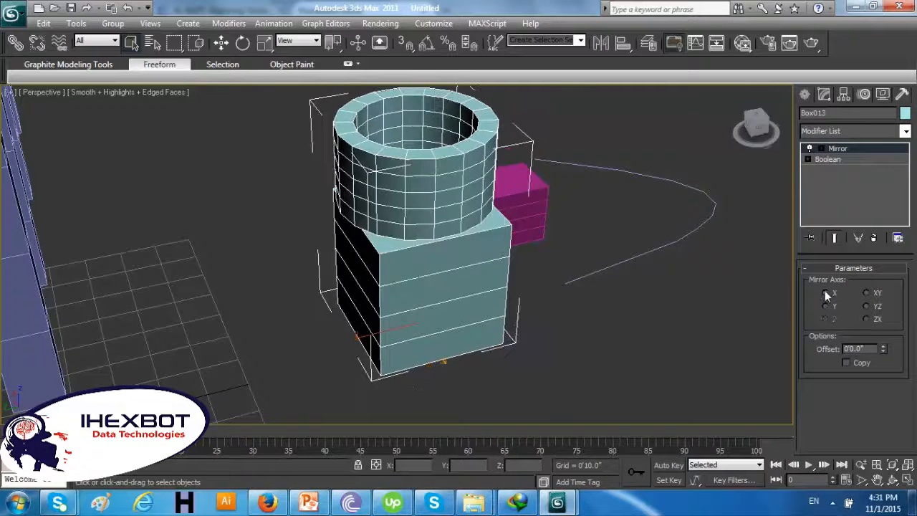
Turn on Copy in the Mirror modifier, comparing it on and off, and nudge the object slightly in the viewport
left_click(846, 364)
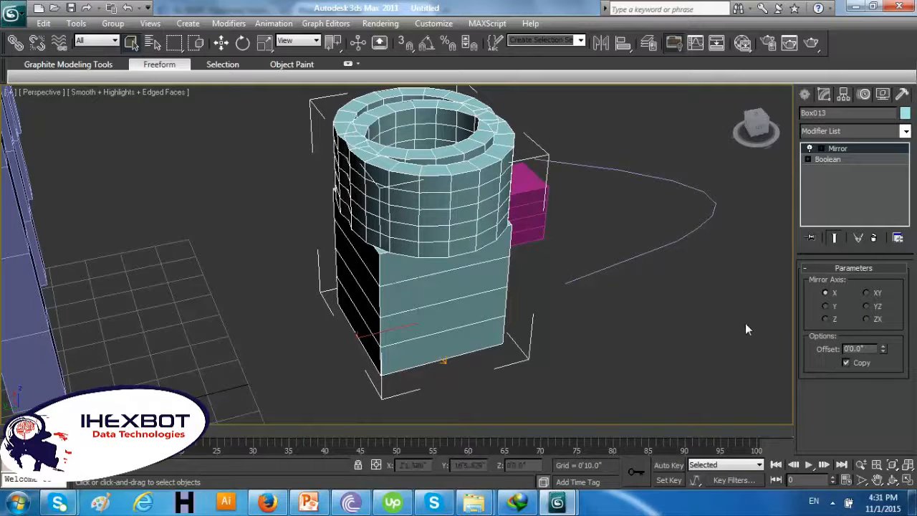
left_click(846, 363)
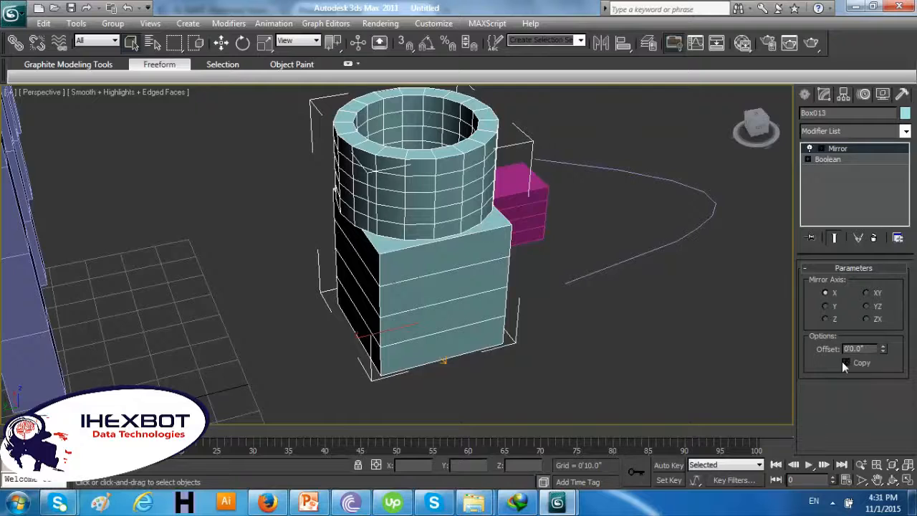
left_click(845, 363)
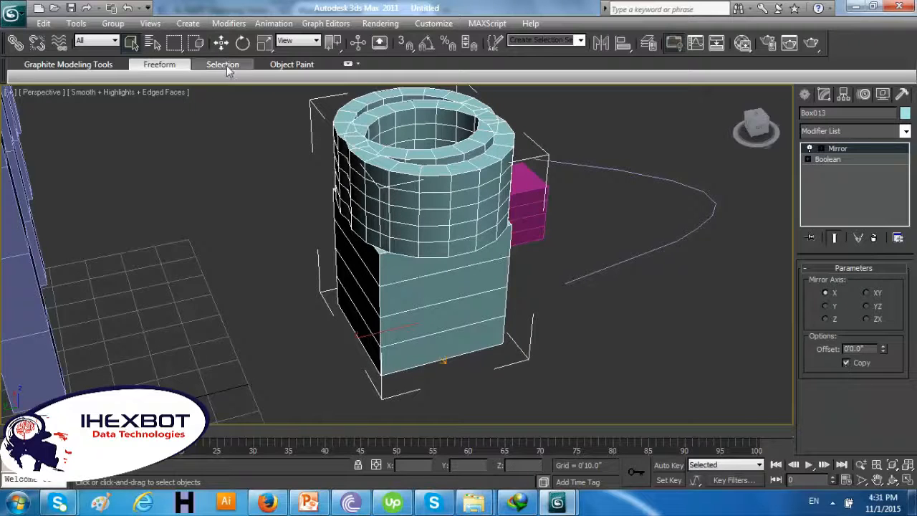
left_click(221, 43)
mouse_move(406, 302)
left_mouse_down()
mouse_move(378, 268)
mouse_move(405, 299)
left_mouse_up()
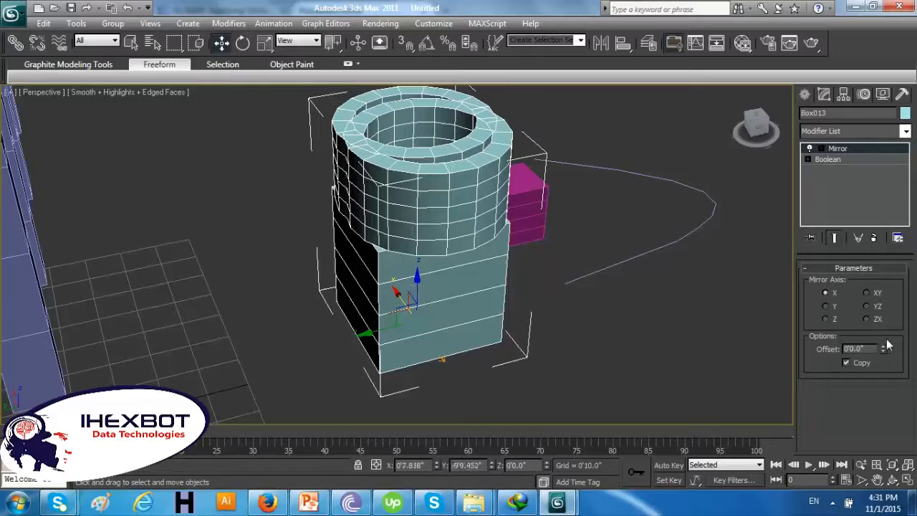
Try a mirror offset of about 1'7.4" on X, and switch the mirror axis to Y with an offset of about 3'9.8"
left_click_drag(883, 349, 598, 60)
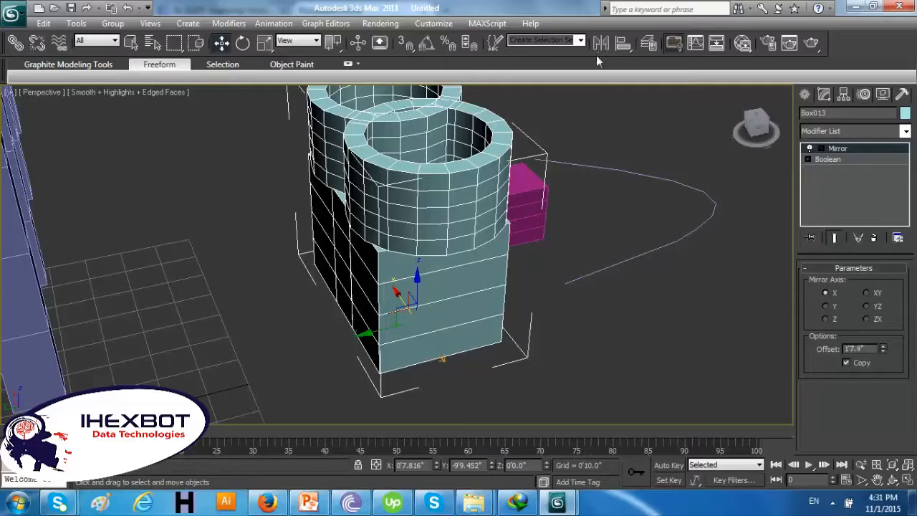
left_click(826, 306)
left_click_drag(883, 349, 837, 323)
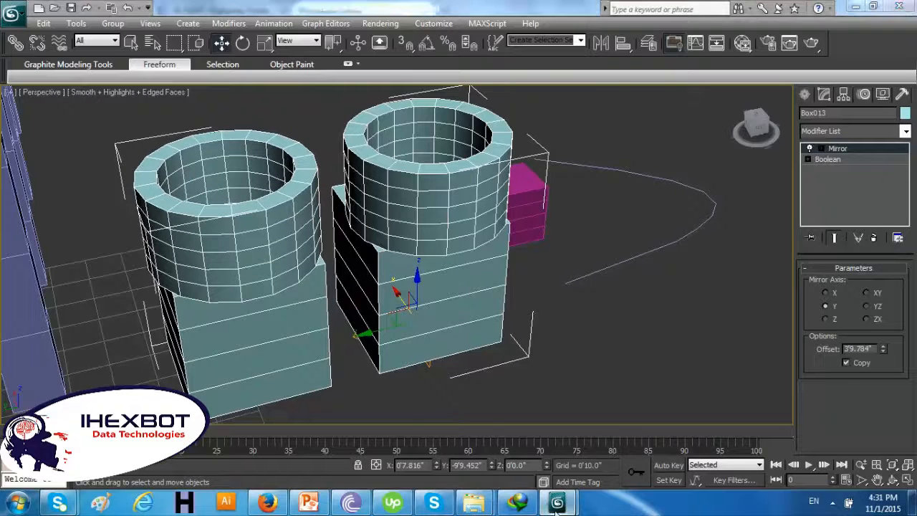
Switch to the Autodesk 3ds Max Help window and examine the Noise, Push and Smooth modifier topics
mouse_move(557, 503)
left_click(620, 453)
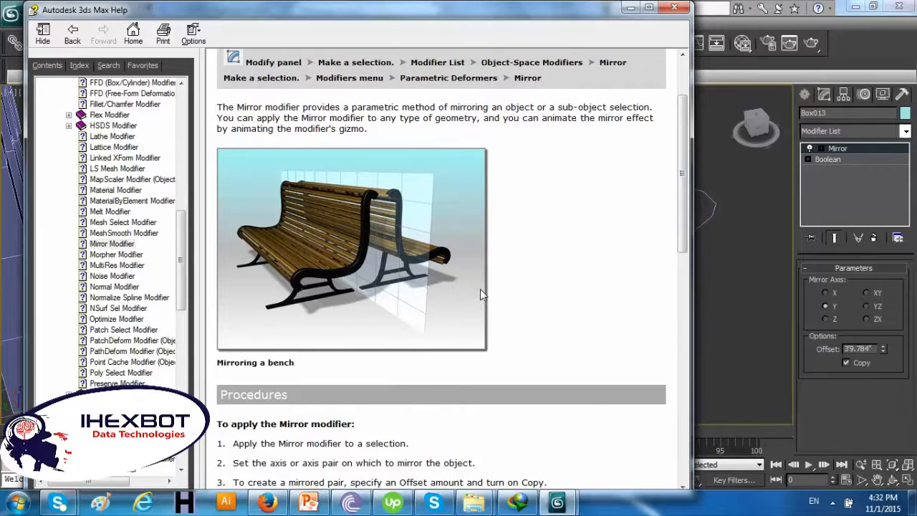
left_click(119, 276)
scroll(450, 328, "down", 10)
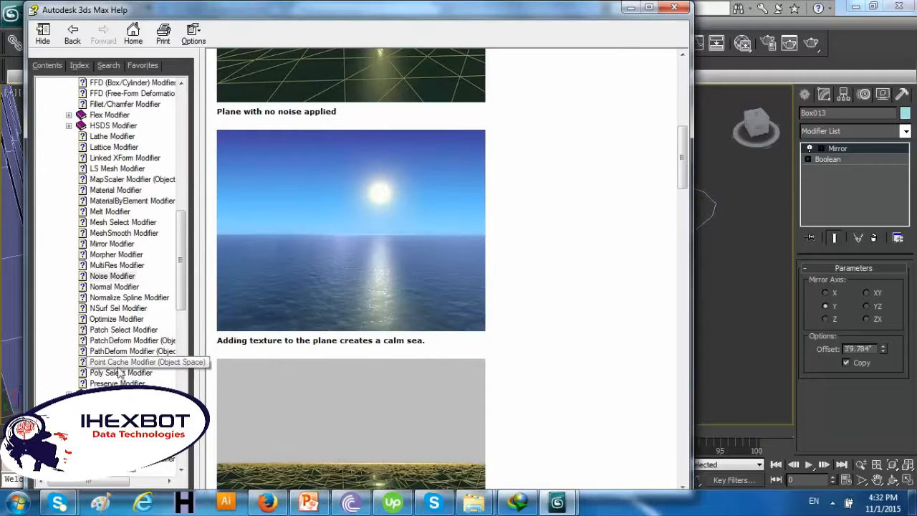
scroll(184, 261, "down", 6)
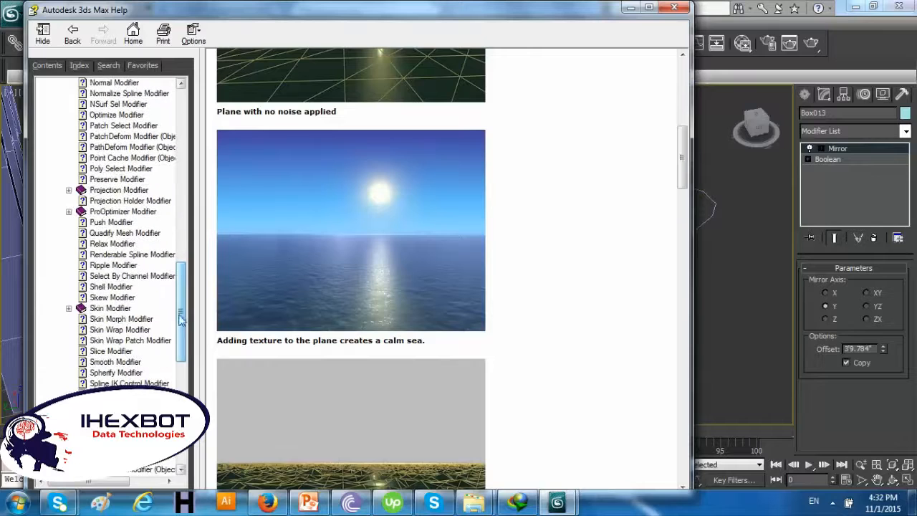
left_click(115, 225)
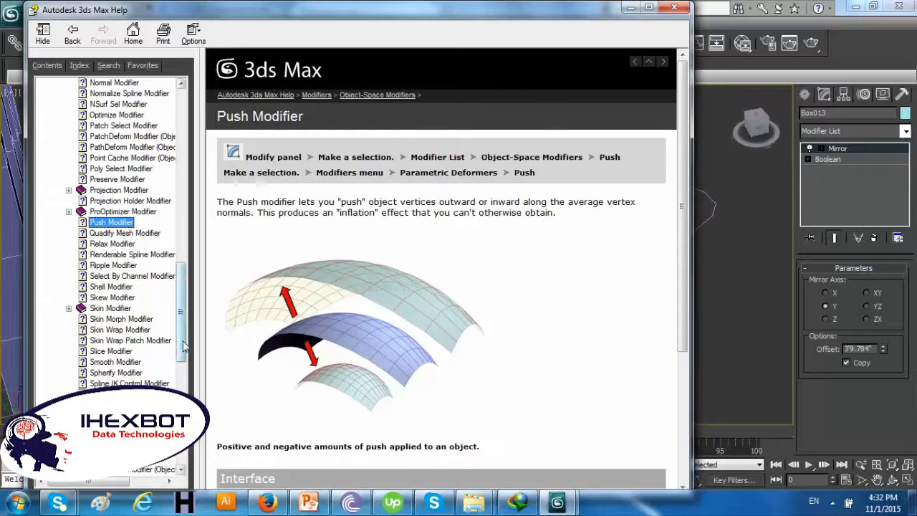
scroll(179, 362, "down", 3)
scroll(184, 371, "down", 1)
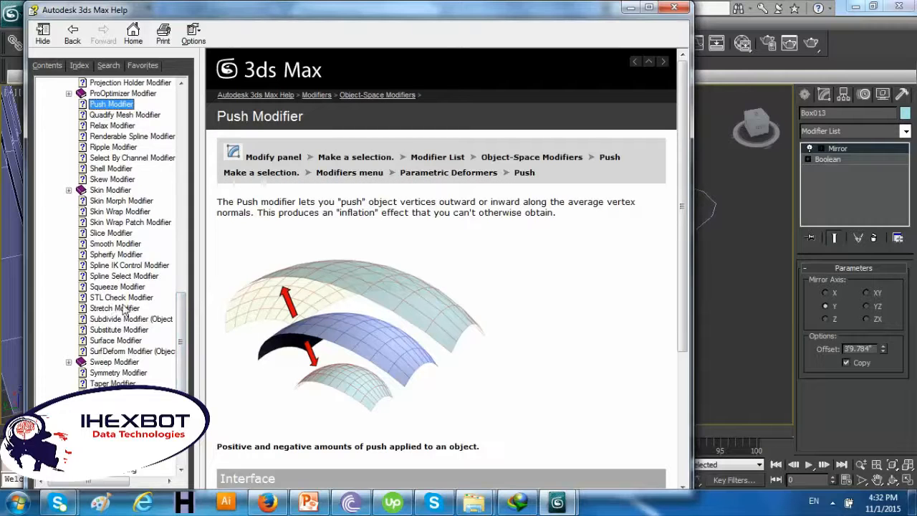
left_click(115, 244)
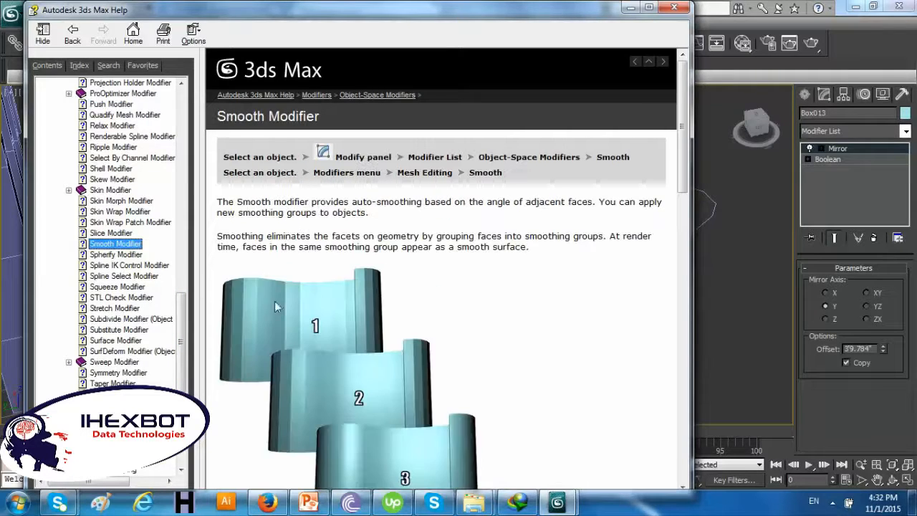
left_click(632, 7)
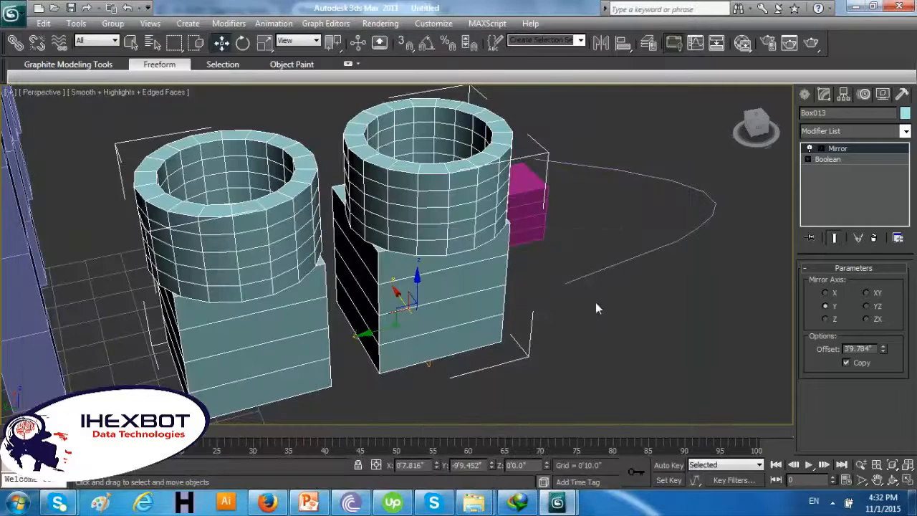
Try a TurboSmooth modifier on the mirrored box and tube object and undo it
left_click(822, 136)
key("t")
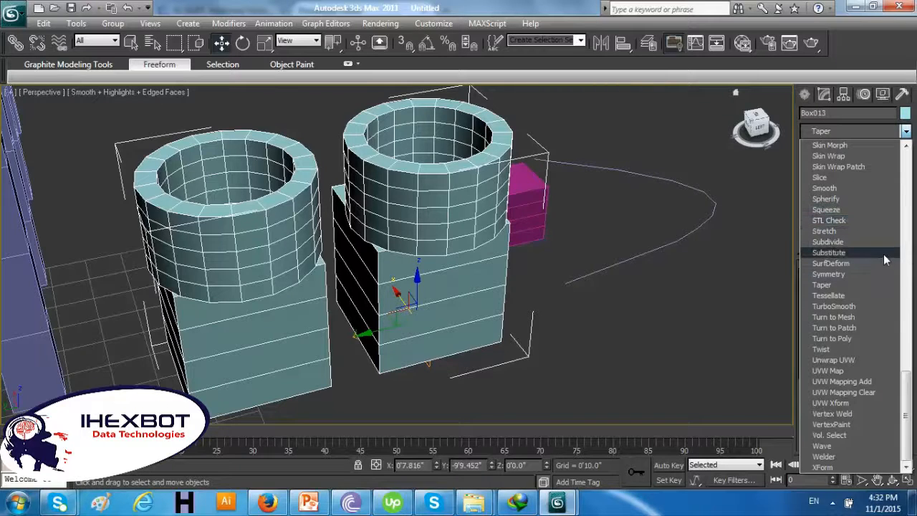
left_click(873, 306)
left_click(873, 306)
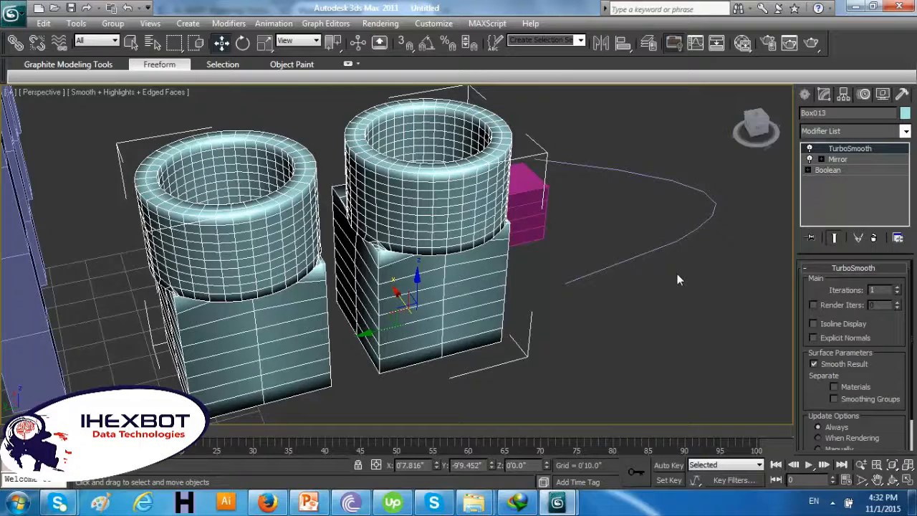
key("ctrl+z")
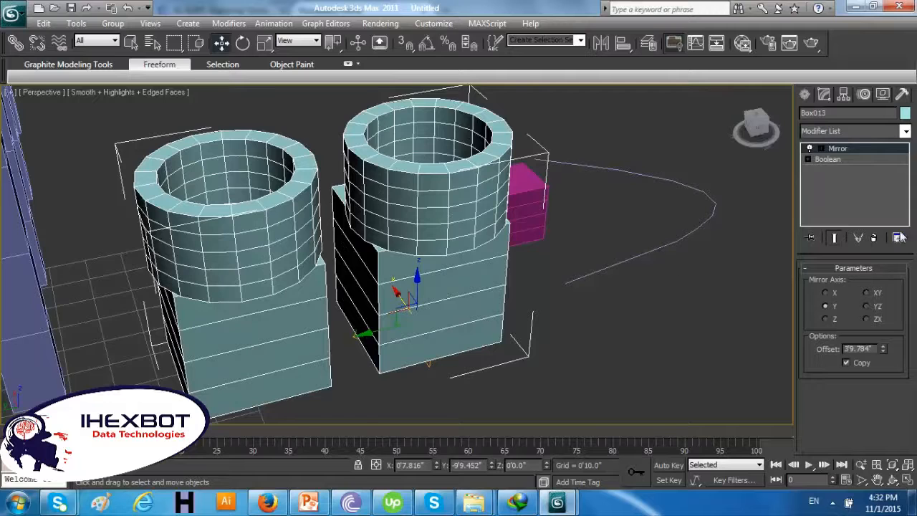
Apply a Smooth modifier to the mirrored box and tube object and assign smoothing group 2
left_click(858, 132)
key("s")
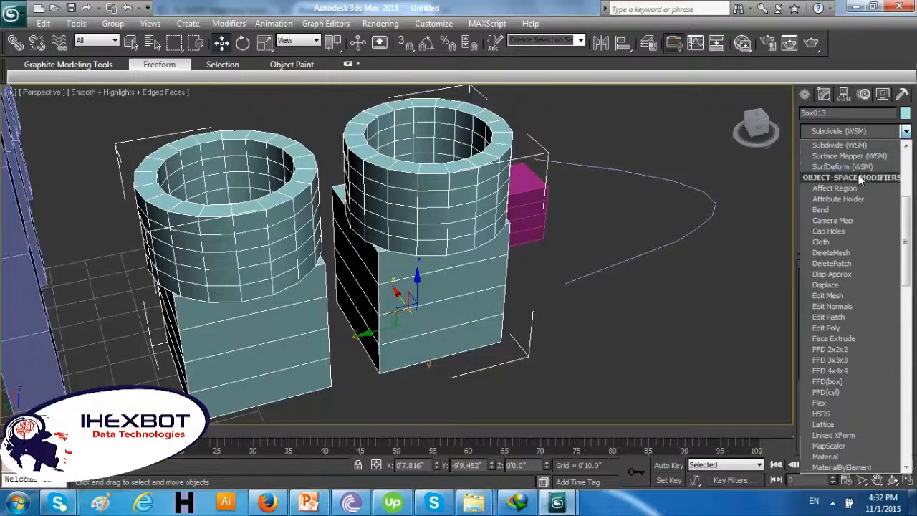
type("se")
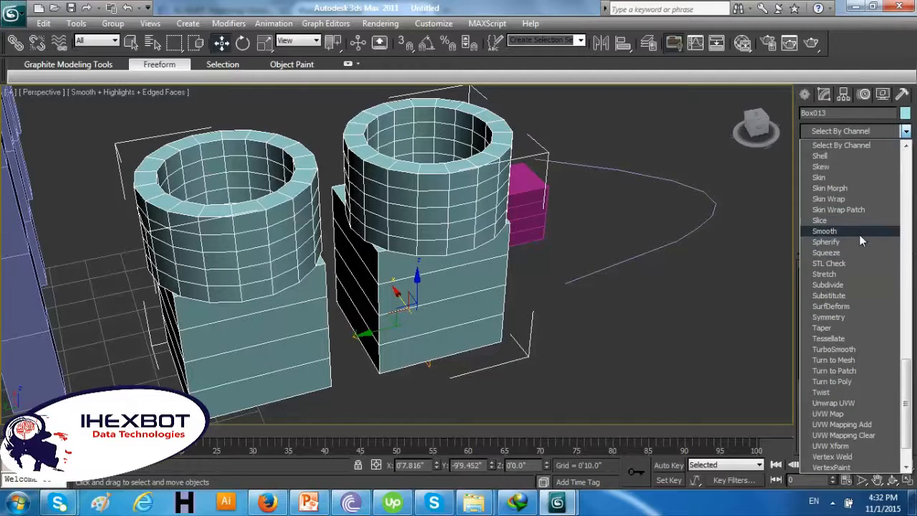
left_click(859, 232)
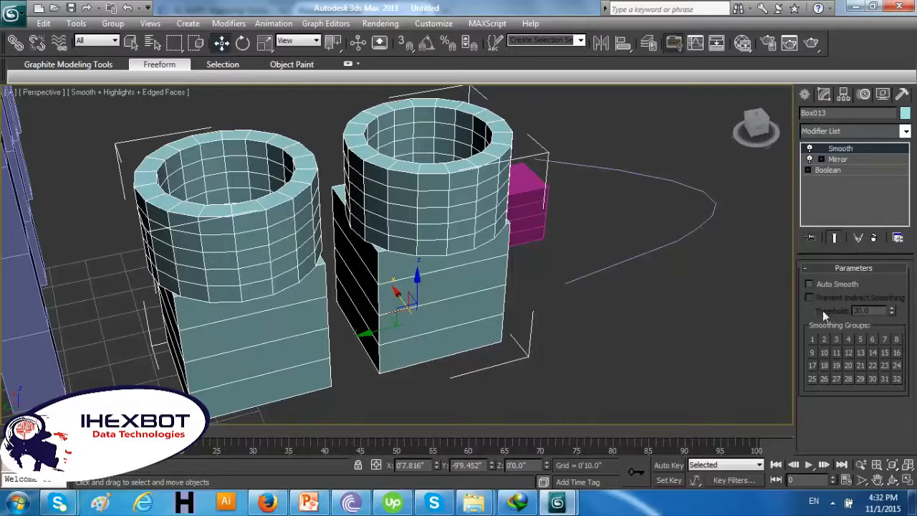
left_click(822, 340)
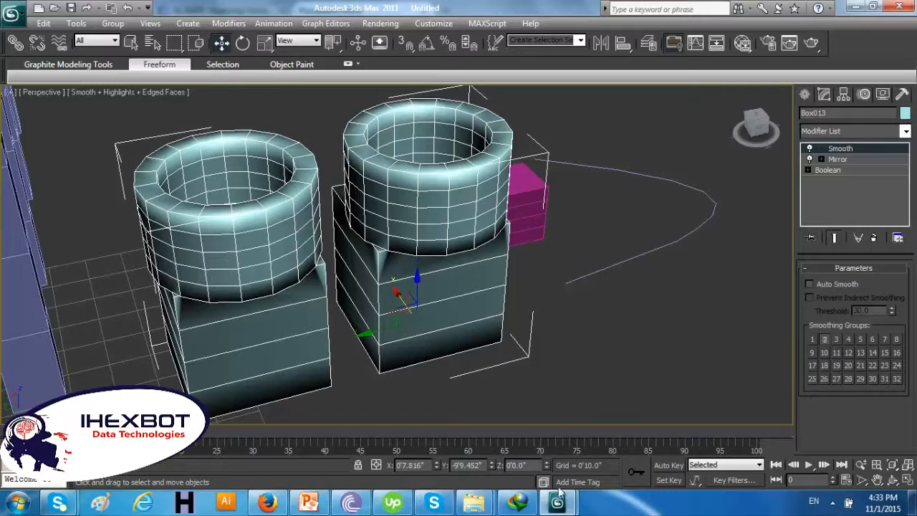
Reopen the Autodesk 3ds Max Help window and examine the Spherify and Squeeze modifier topics
key("F1")
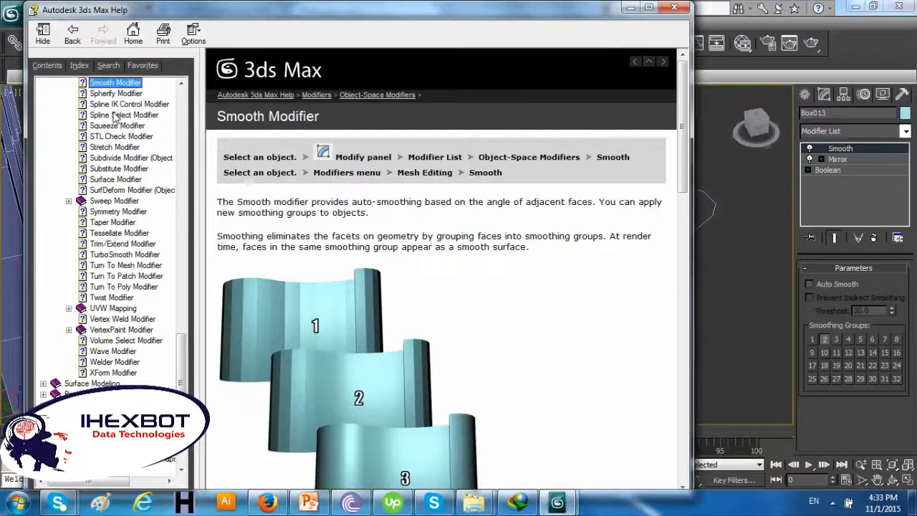
left_click(115, 93)
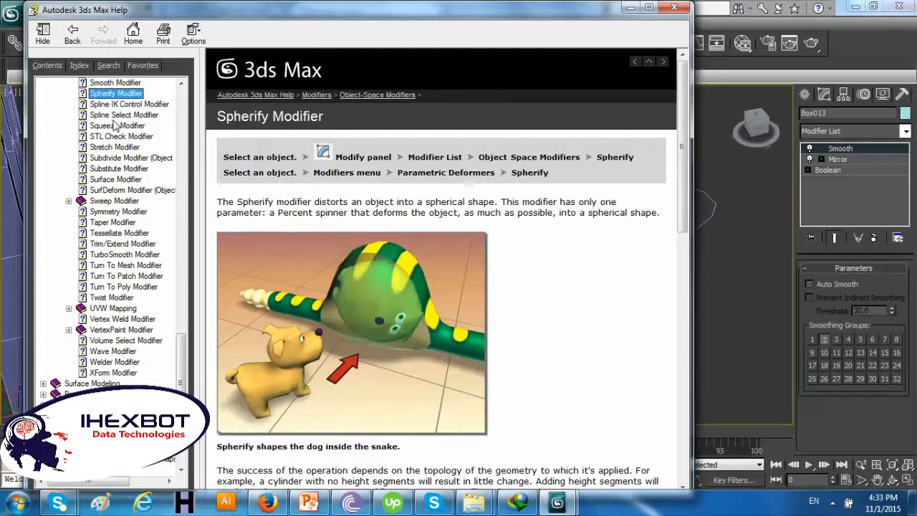
left_click(122, 127)
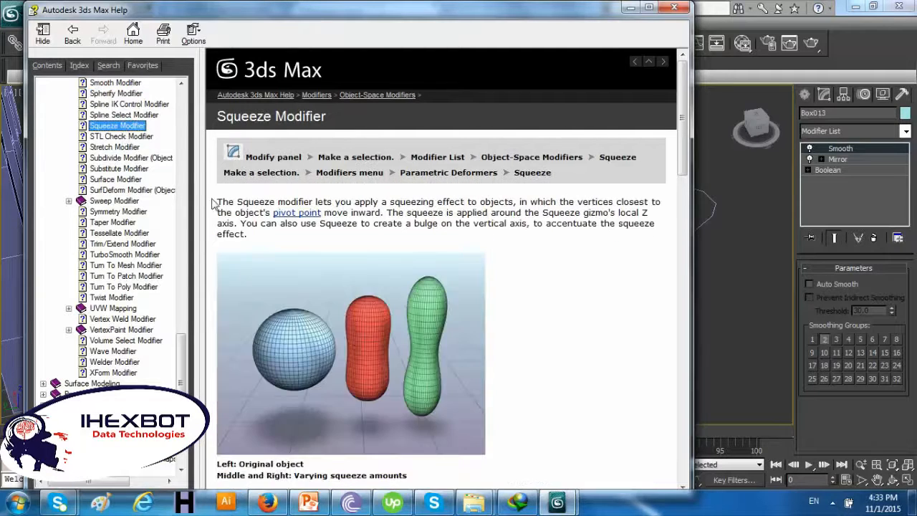
left_click(303, 285)
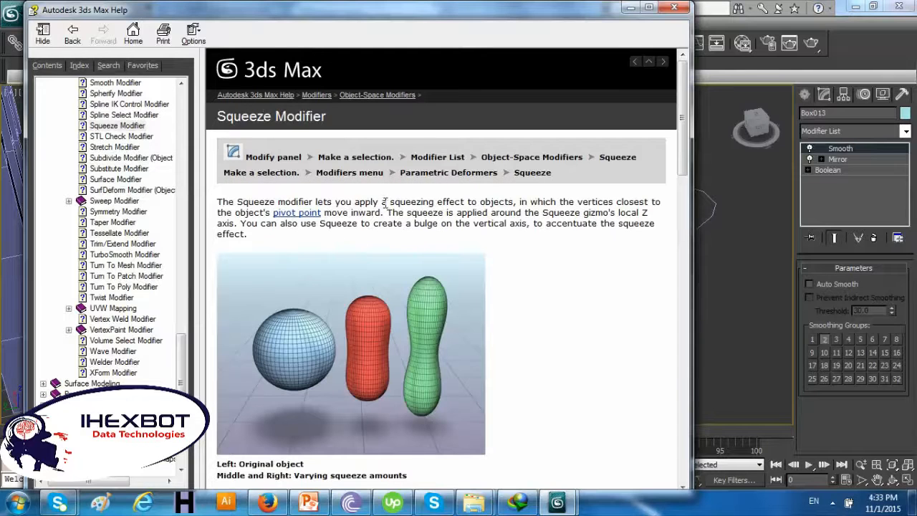
scroll(386, 202, "down", 3)
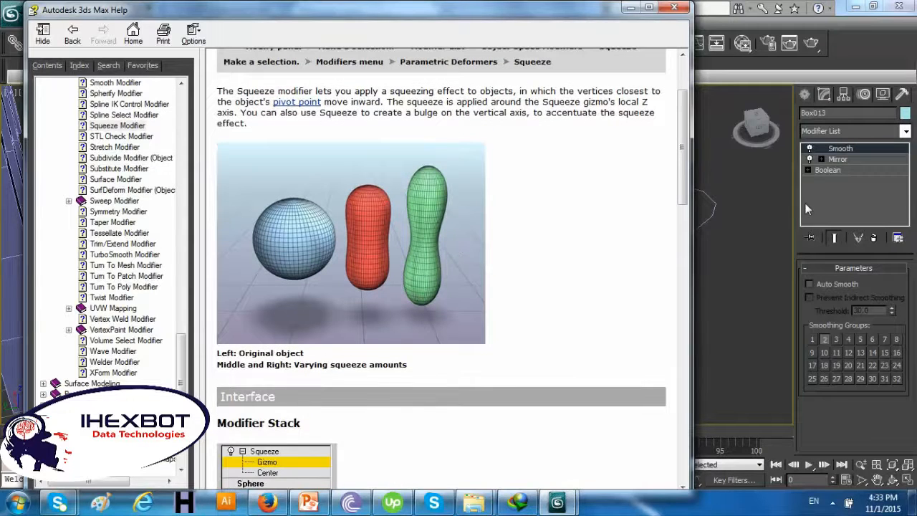
Back in the 3ds Max scene, move the magenta box clear of the mirrored objects and delete its FFD 4x4x4 modifier
left_click(784, 198)
left_click(530, 200)
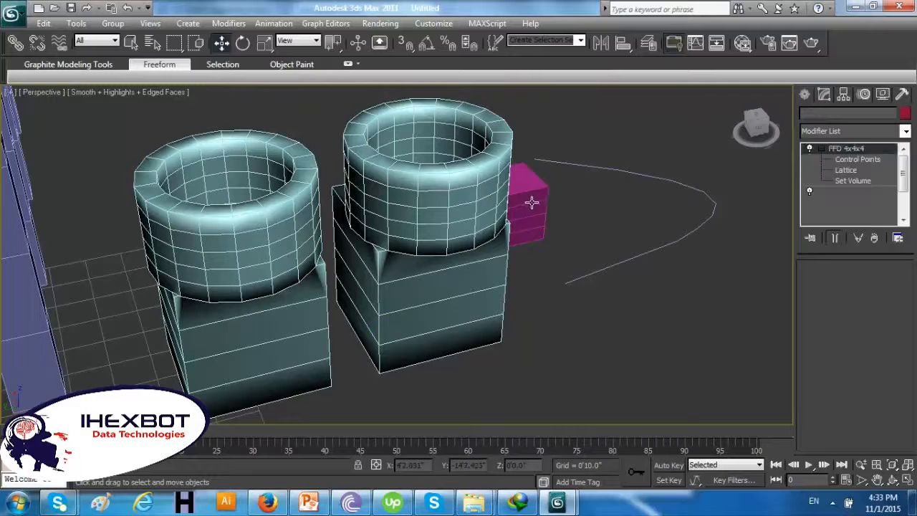
left_click_drag(535, 204, 603, 303)
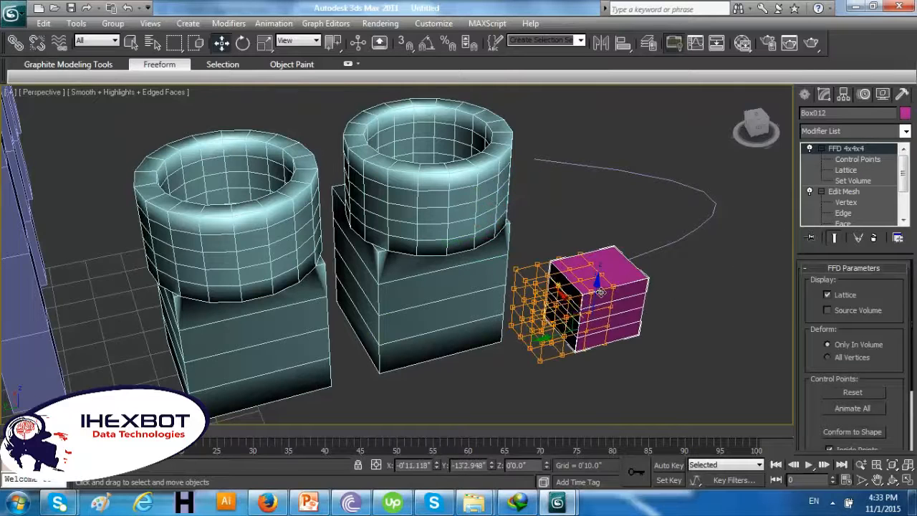
right_click(829, 152)
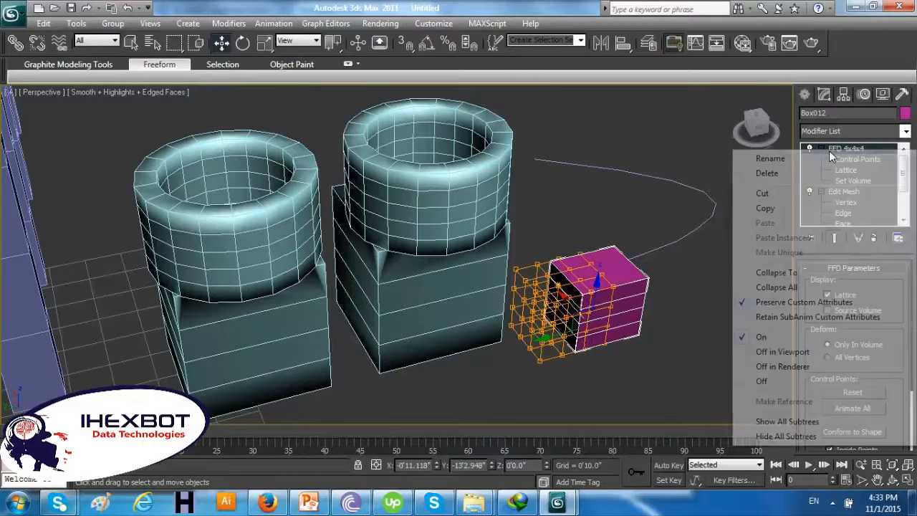
left_click(795, 177)
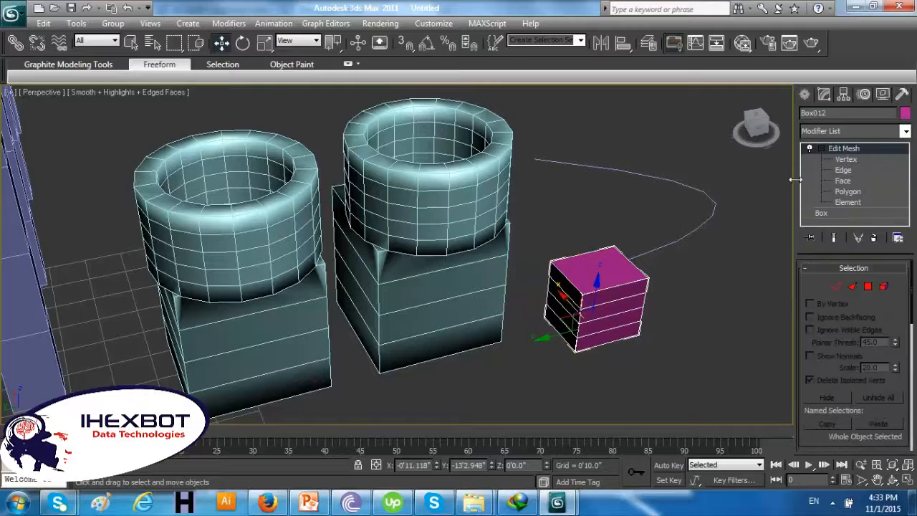
Apply a Squeeze modifier to the magenta box above its Edit Mesh modifier
left_click(828, 149)
left_click(824, 148)
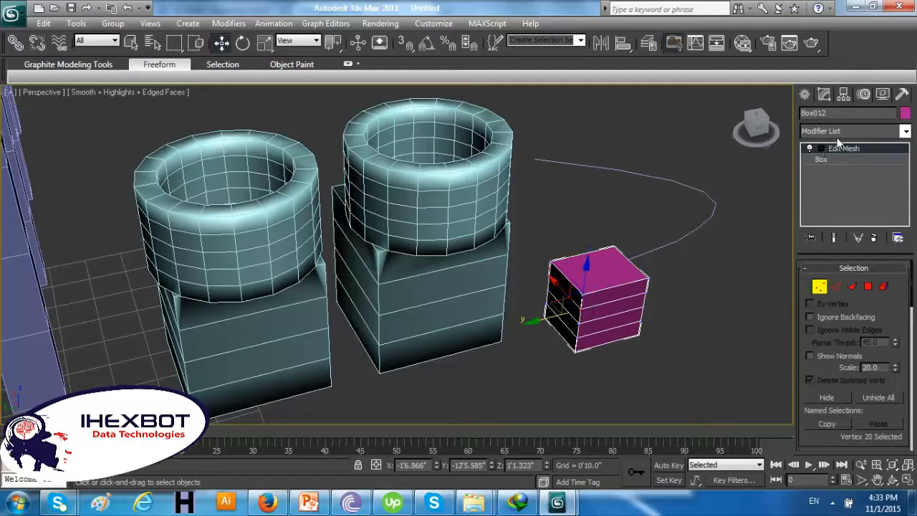
left_click(836, 133)
scroll(850, 188, "down", 4)
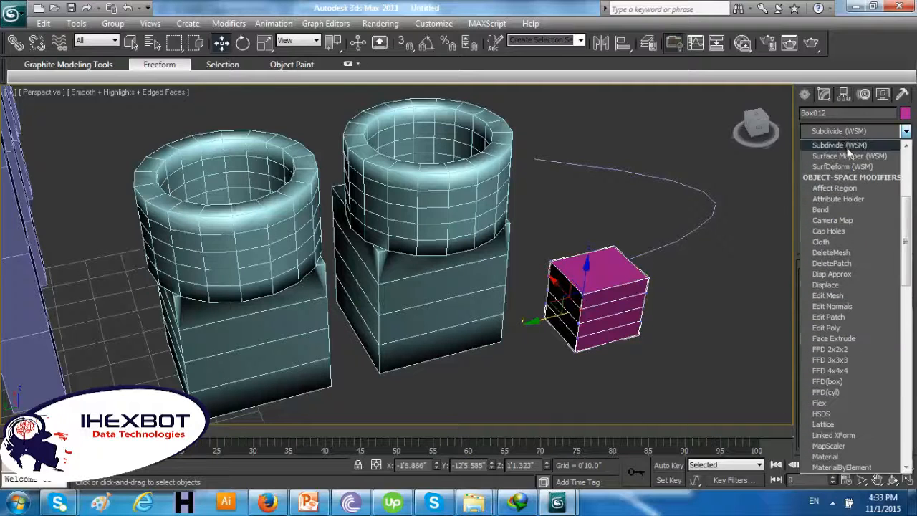
scroll(851, 188, "down", 10)
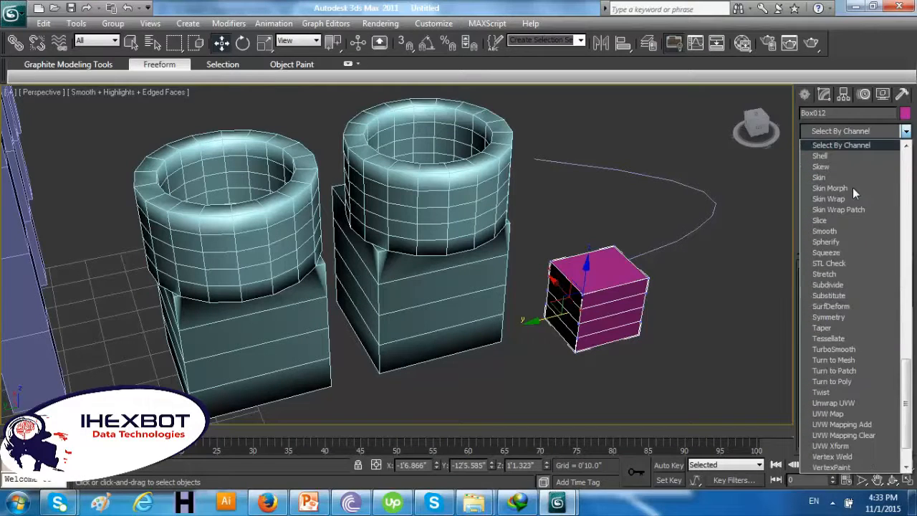
scroll(838, 176, "down", 2)
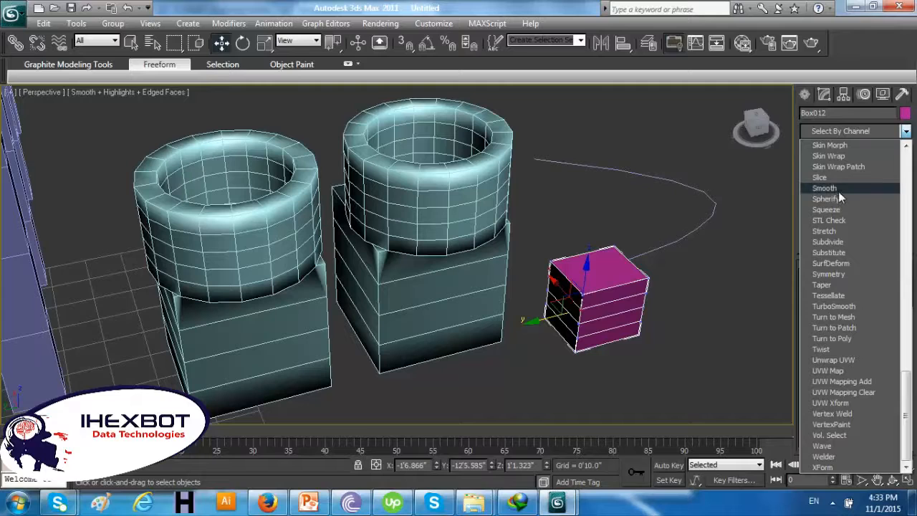
left_click(838, 209)
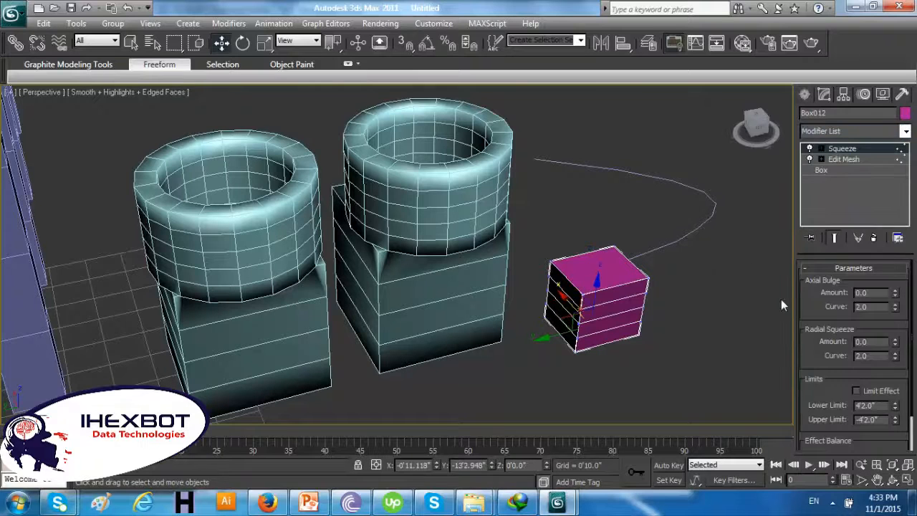
Select the Center sub-object of the Squeeze modifier and adjust the Axial Bulge amount
left_click(821, 149)
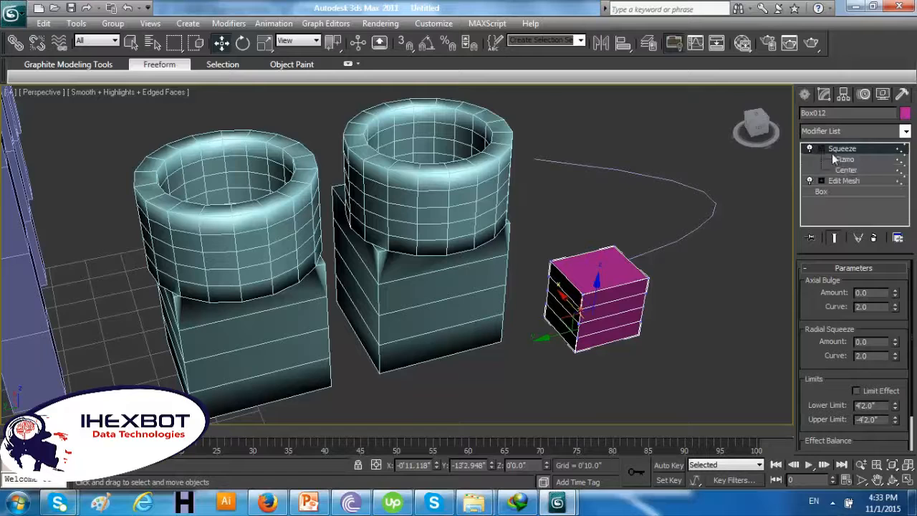
left_click(849, 170)
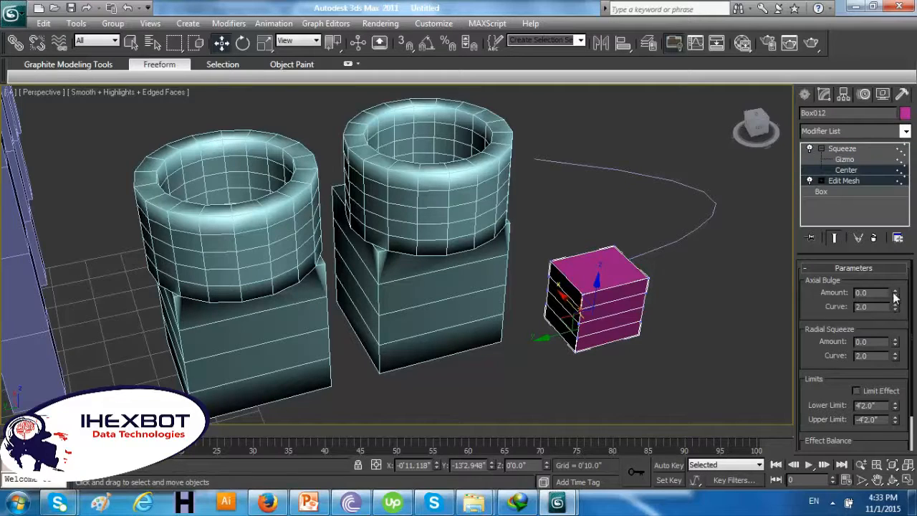
left_click_drag(895, 298, 894, 267)
left_click_drag(907, 230, 911, 270)
Delete the Edit Mesh modifier beneath Squeeze and set the magenta box's length to about 1'1.9"
left_click(845, 181)
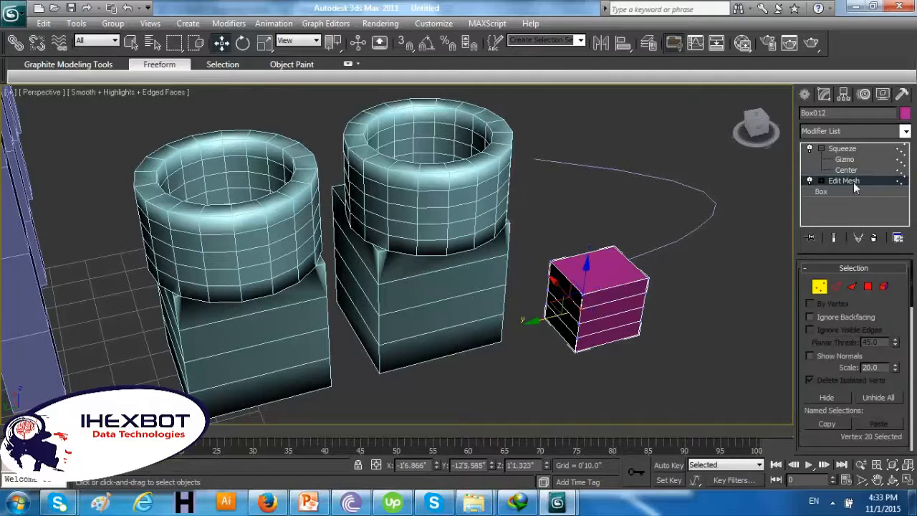
left_click(842, 148)
left_click(836, 181)
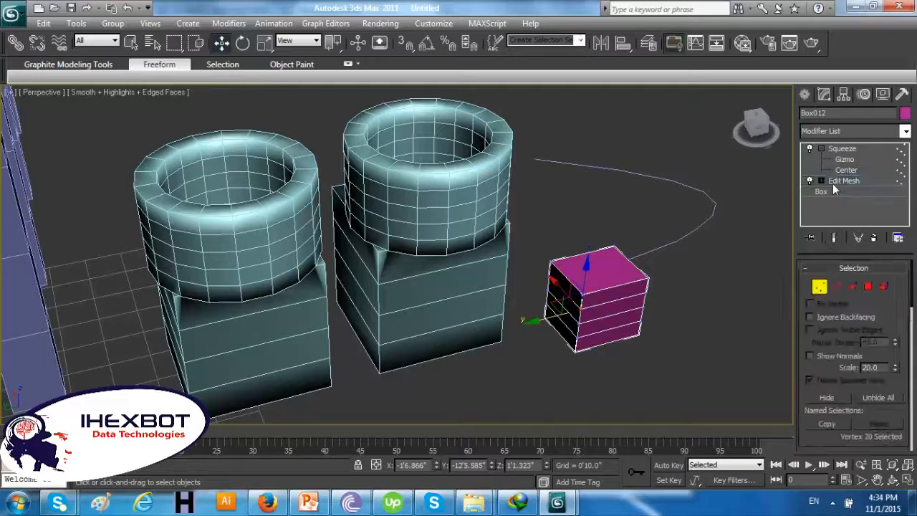
right_click(832, 183)
left_click(783, 207)
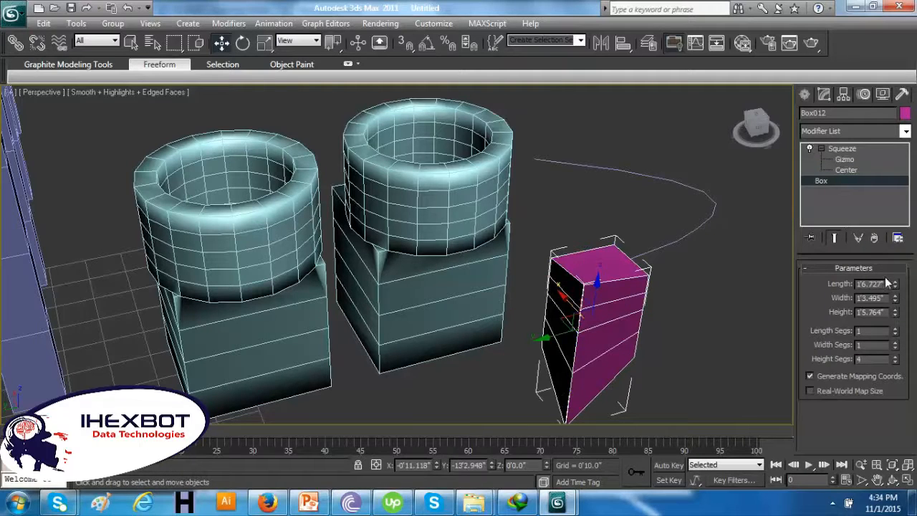
left_click_drag(895, 286, 857, 299)
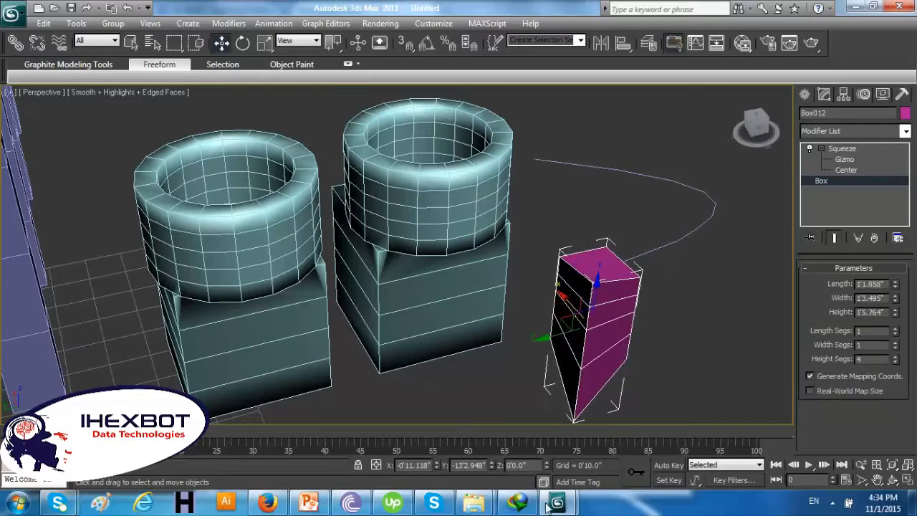
Switch to 3ds Max Help and read the Tessellate Modifier topic, including its example illustration
mouse_move(557, 504)
left_click(638, 440)
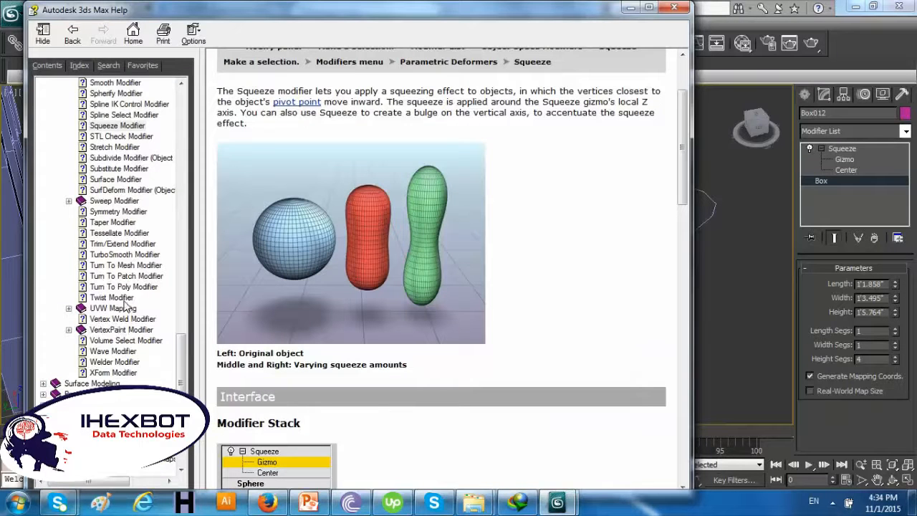
left_click(127, 233)
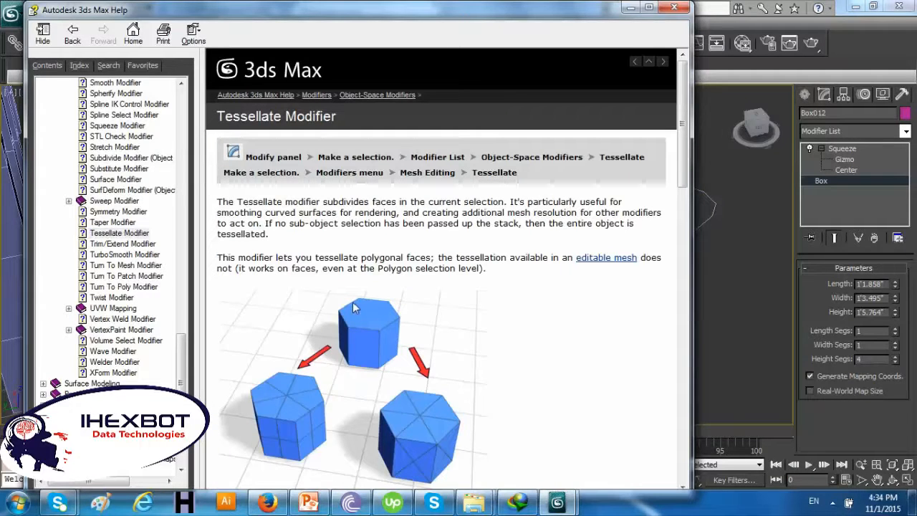
scroll(355, 302, "down", 3)
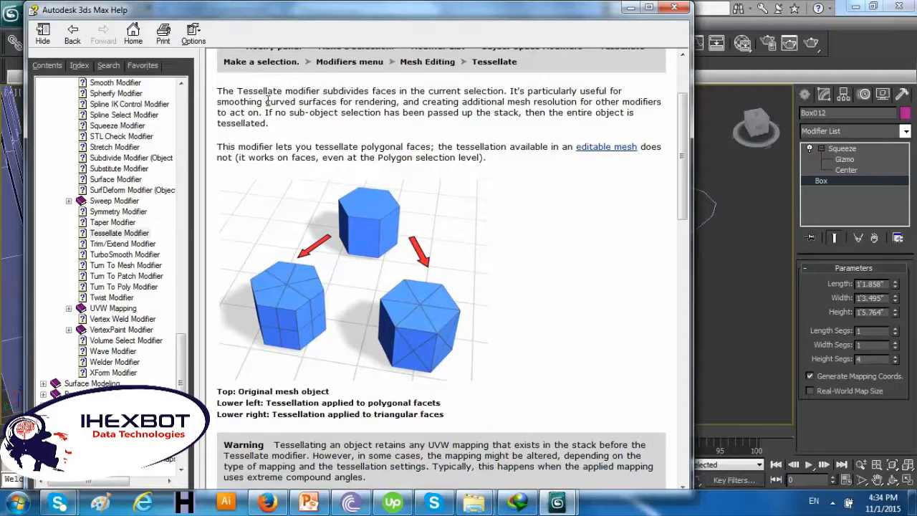
left_click_drag(254, 95, 295, 96)
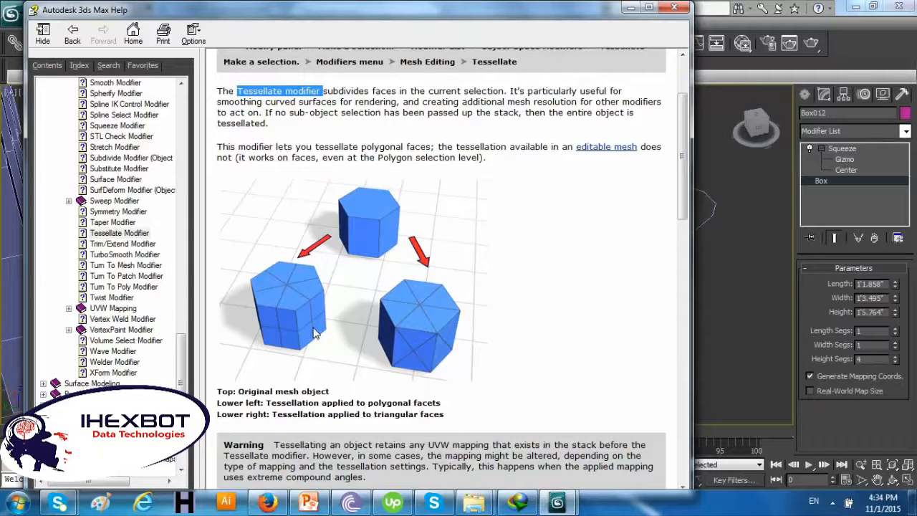
Browse the Help topics for the Trim/Extend, TurboSmooth, Turn To Mesh, Turn To Patch and Turn To Poly modifiers
left_click(125, 244)
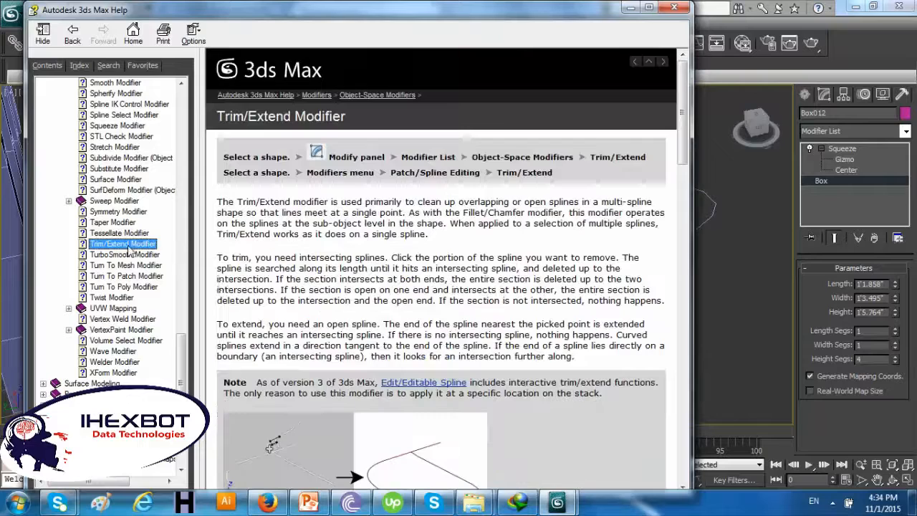
left_click(357, 319)
scroll(357, 316, "down", 5)
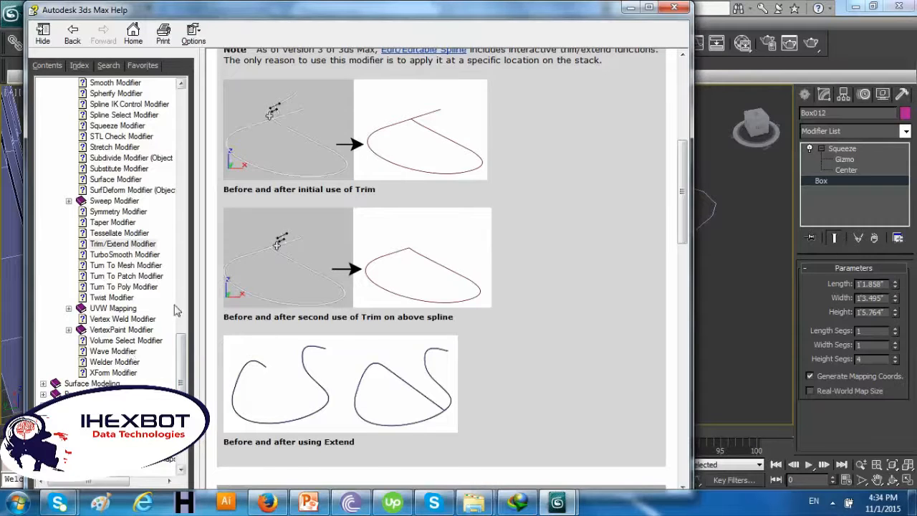
left_click(123, 255)
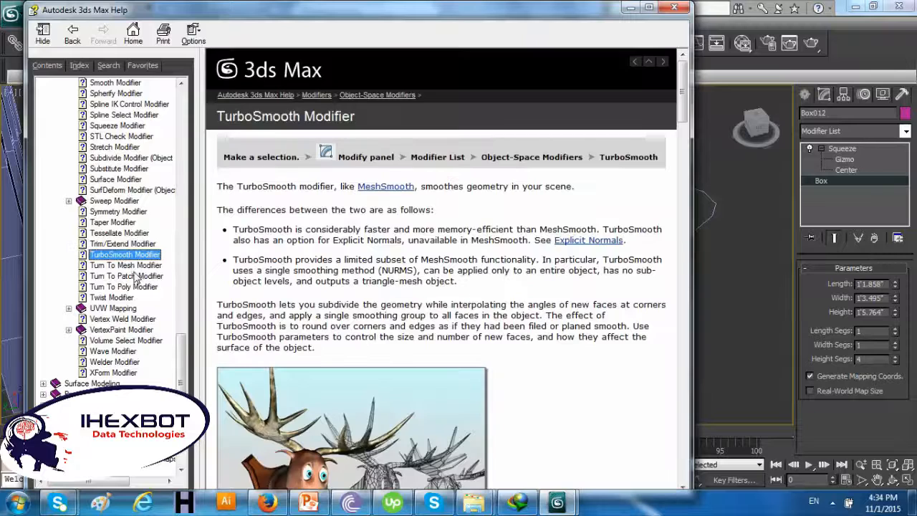
left_click(134, 266)
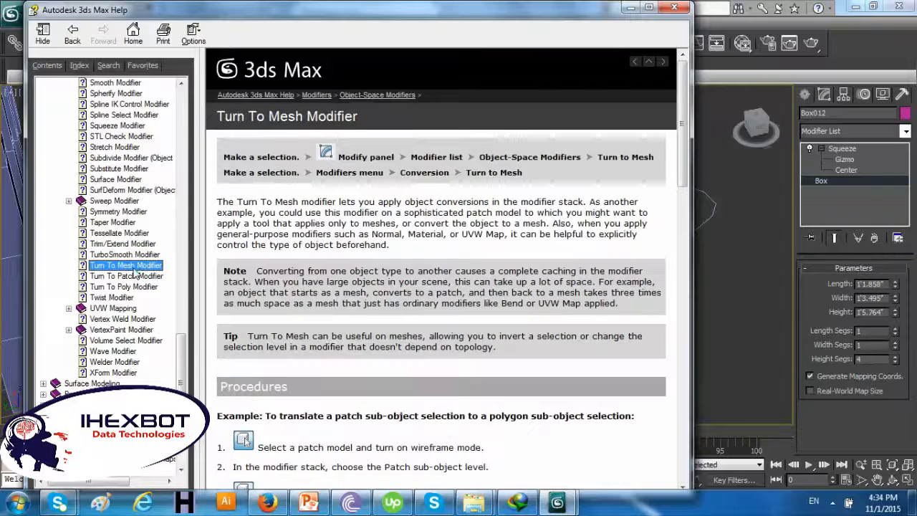
left_click(320, 290)
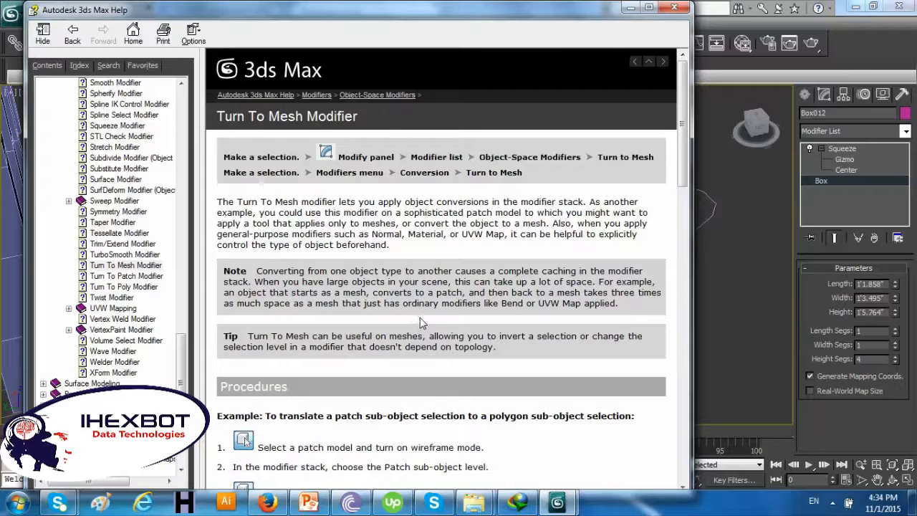
left_click(134, 277)
left_click(146, 290)
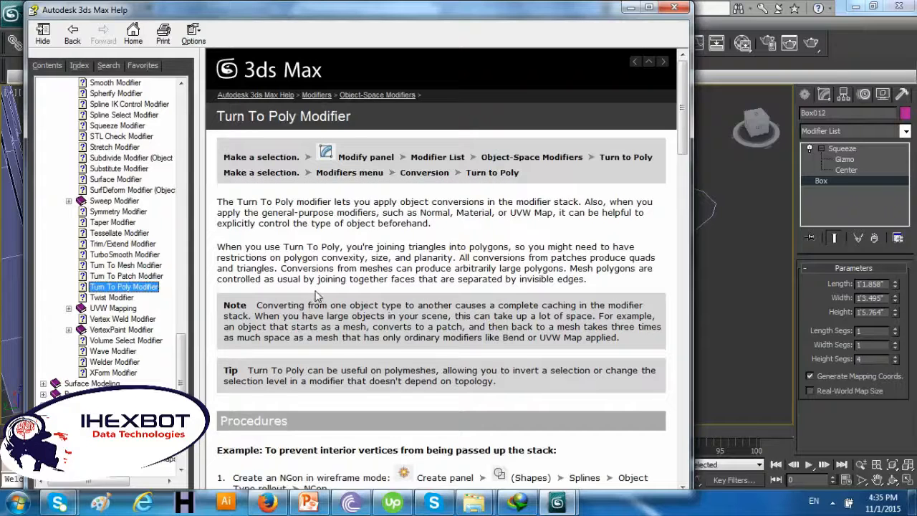
Read the Twist Modifier topic and examine its vase illustrations
left_click(126, 298)
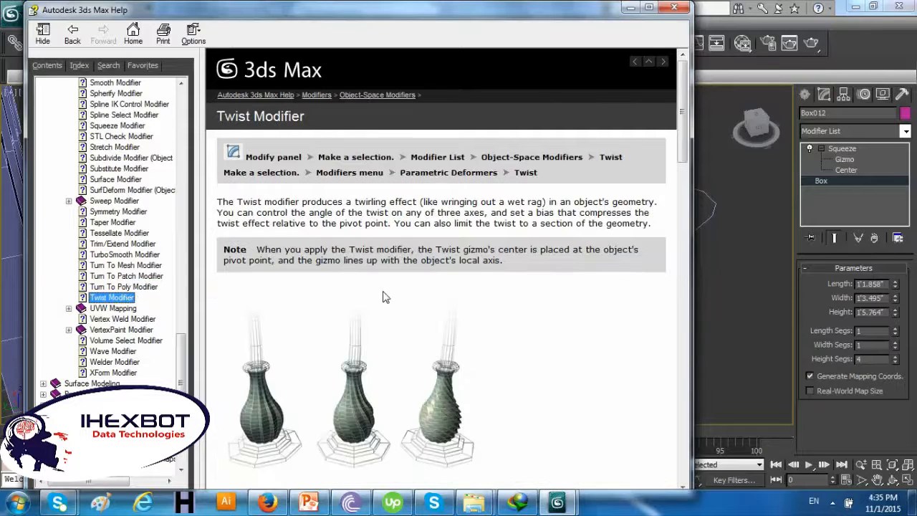
scroll(382, 296, "down", 5)
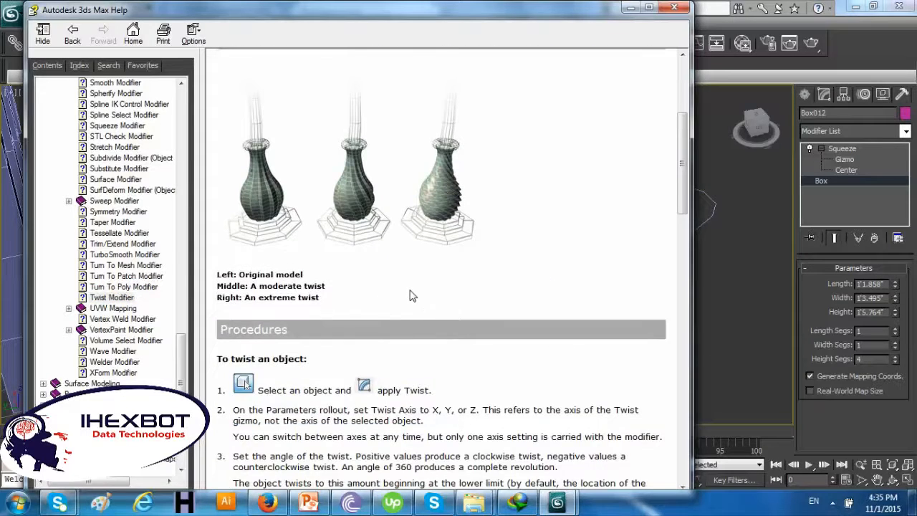
scroll(412, 296, "up", 3)
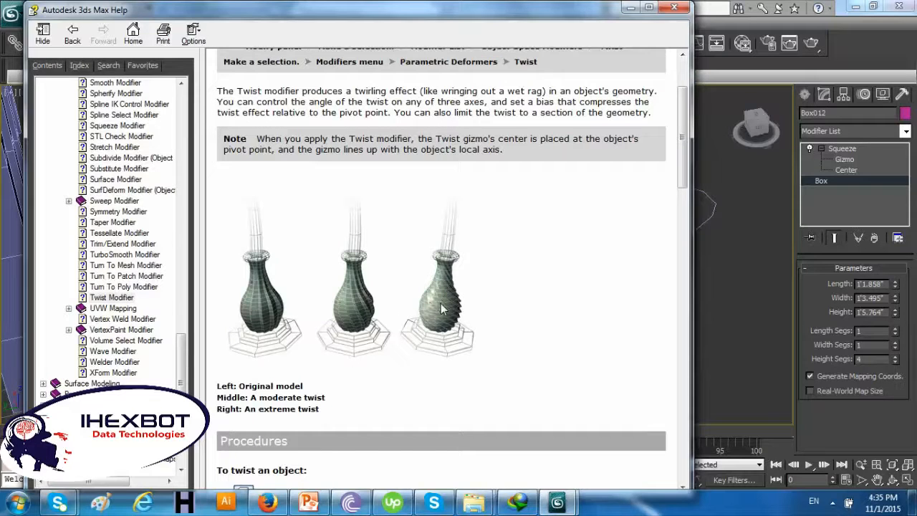
Return to the 3ds Max scene and delete the Squeeze modifier from the magenta box
left_click(759, 269)
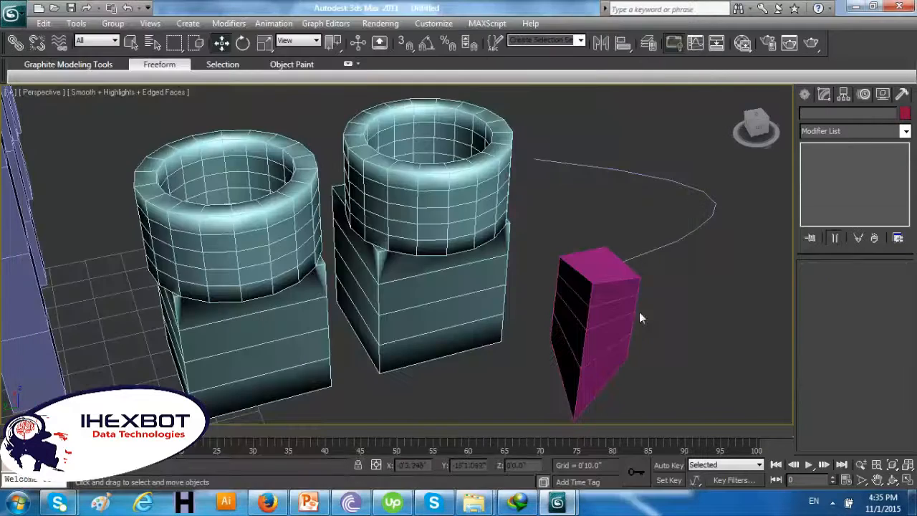
left_click(623, 321)
right_click(863, 152)
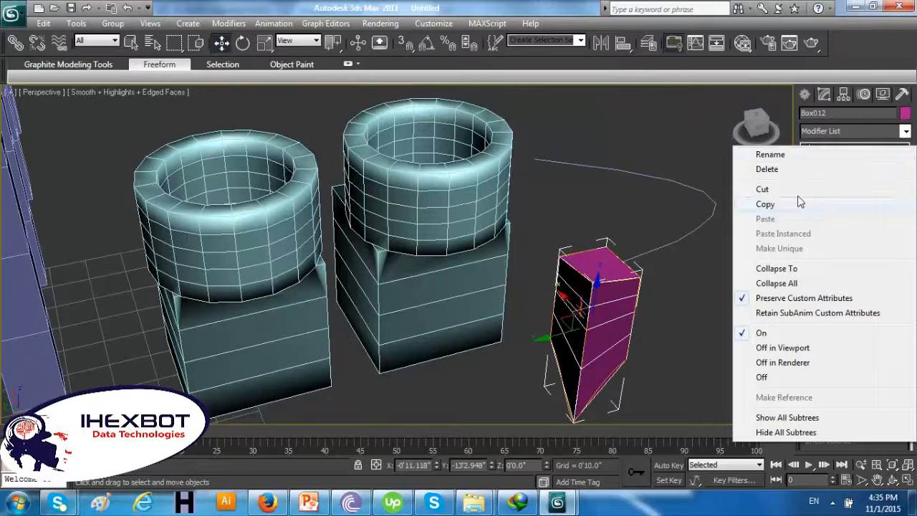
left_click(788, 167)
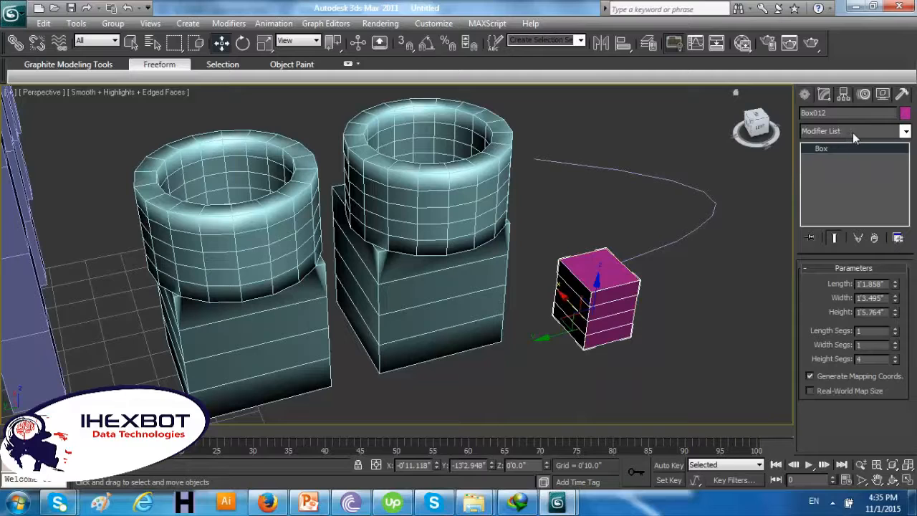
Apply a Twist modifier to the magenta box and make it the active level of the modifier stack
left_click(906, 132)
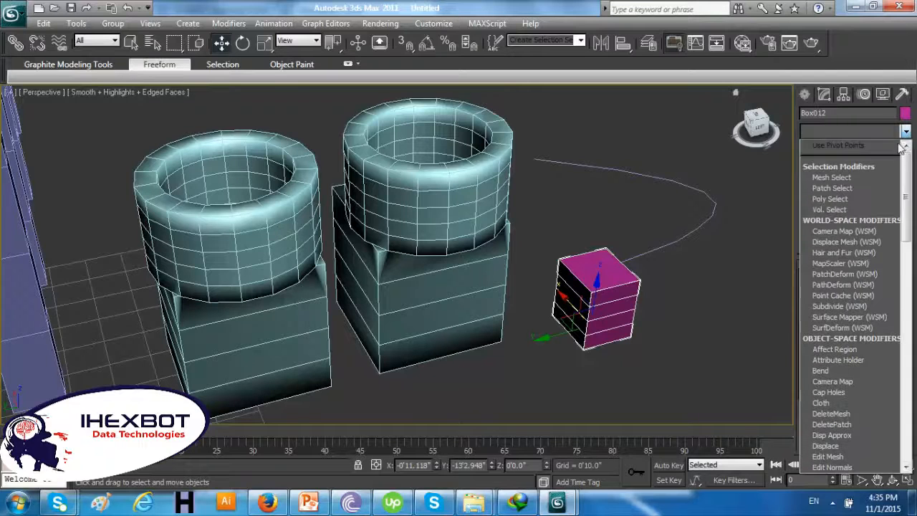
key("t")
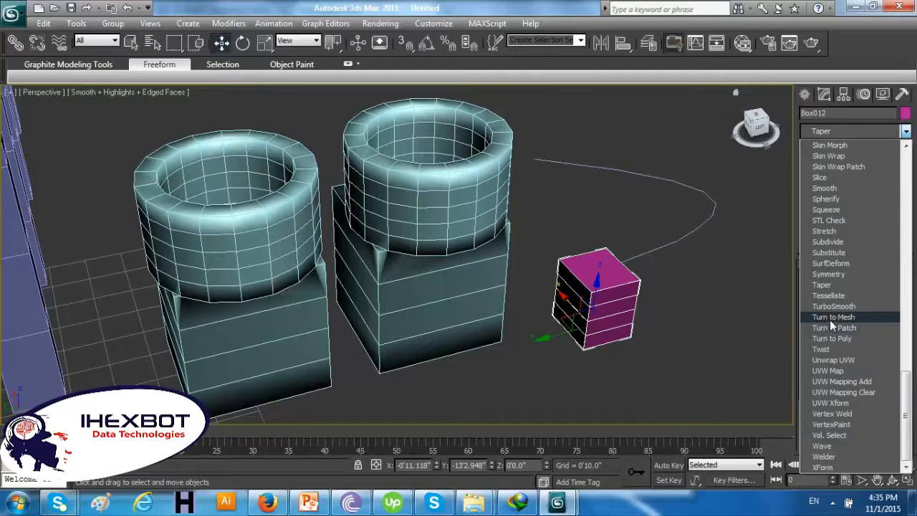
left_click(846, 347)
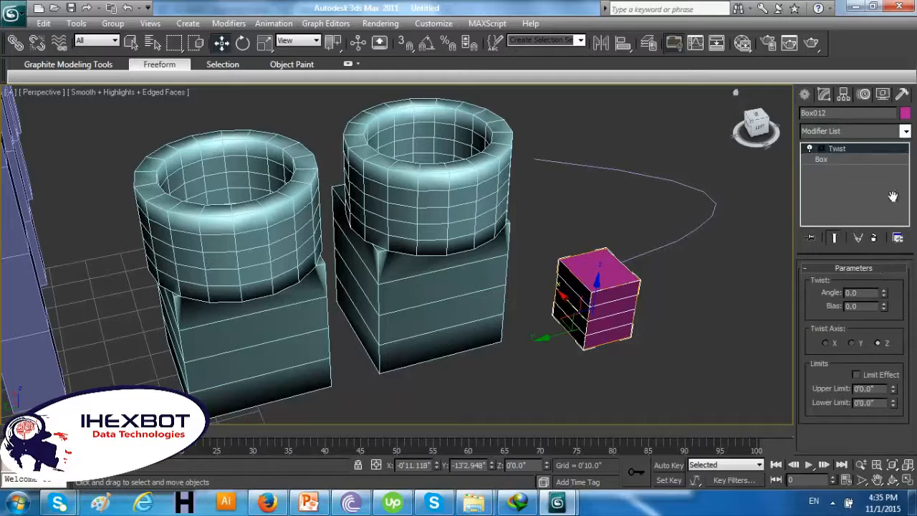
left_click(838, 160)
left_click(832, 151)
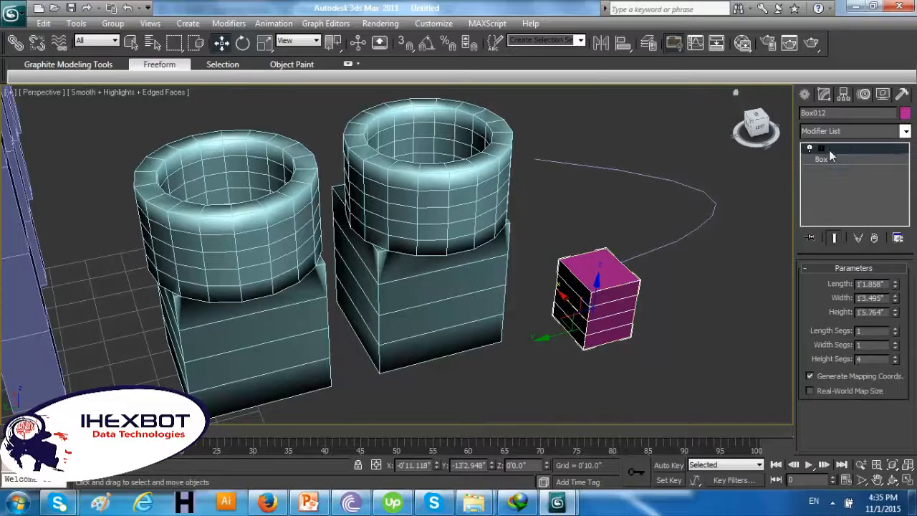
Set the Twist bias to 92.5 on the X axis and enable Limit Effect with an upper limit of about 0'2.1"
left_click_drag(885, 308, 885, 295)
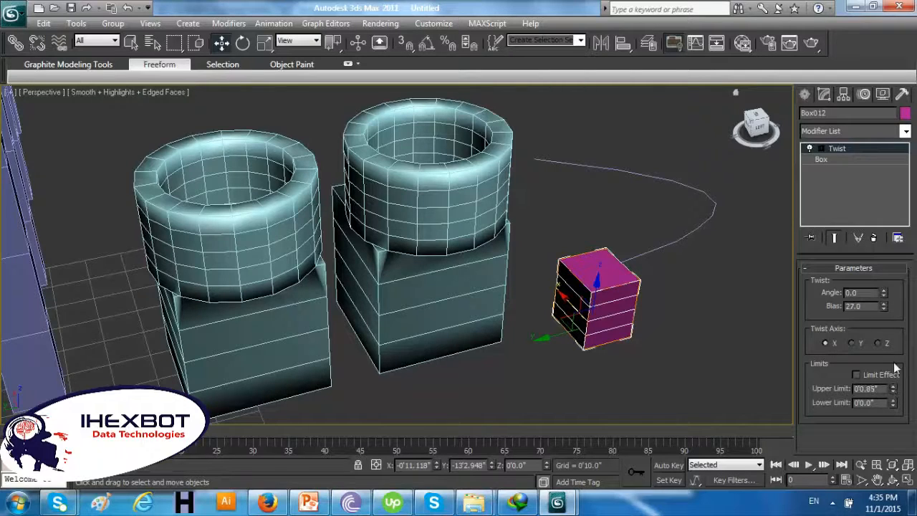
left_click(859, 375)
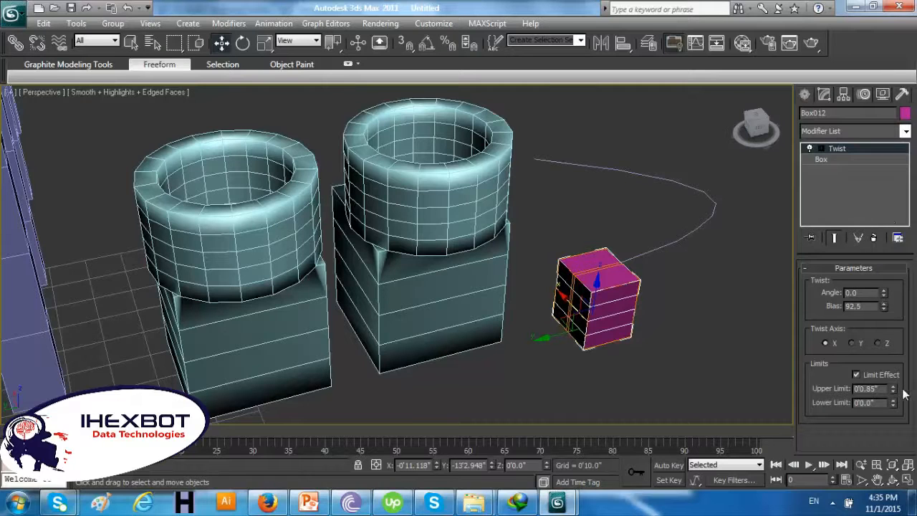
left_click_drag(899, 389, 860, 318)
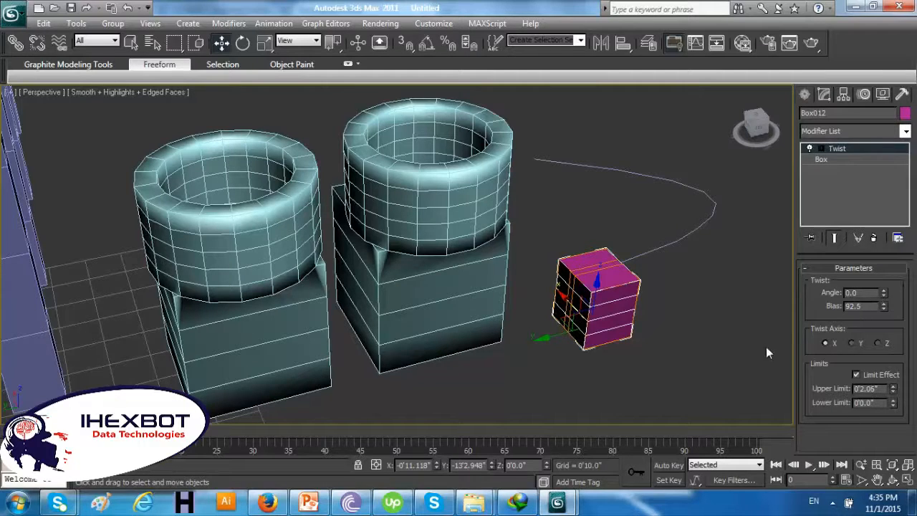
Delete the magenta box together with the curved spline beside it
left_click(713, 327)
left_click_drag(720, 273, 589, 318)
key("Delete")
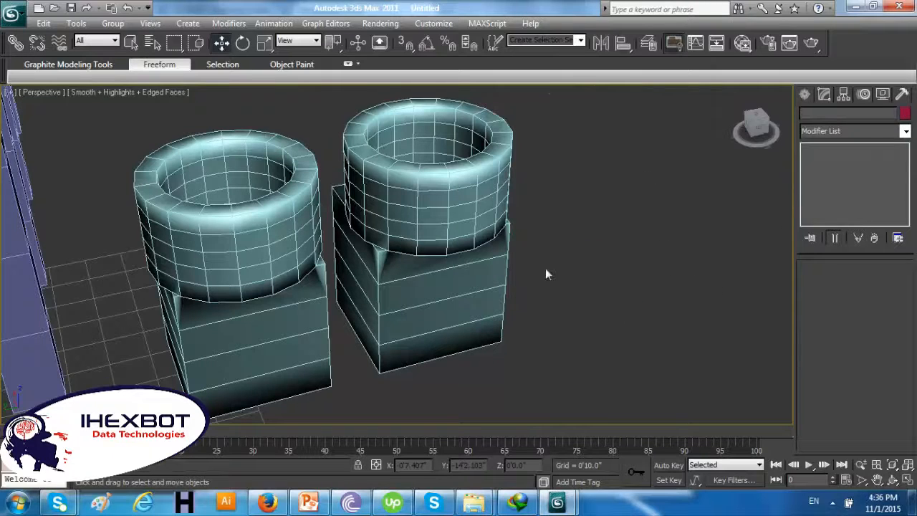
Delete the two mirrored teal objects, leaving the row of blue boxes in the scene
left_click_drag(599, 131, 160, 374)
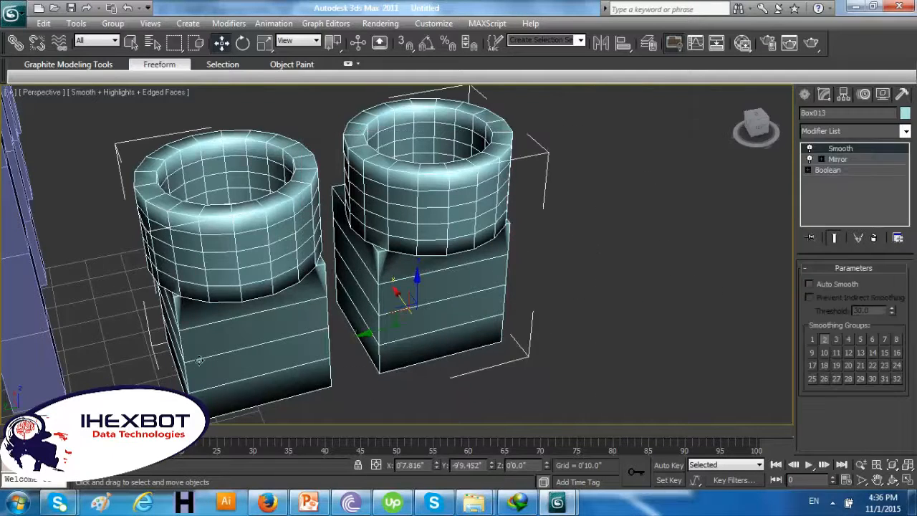
key("Delete")
scroll(324, 240, "down", 6)
left_click_drag(445, 135, 245, 286)
left_click(245, 286)
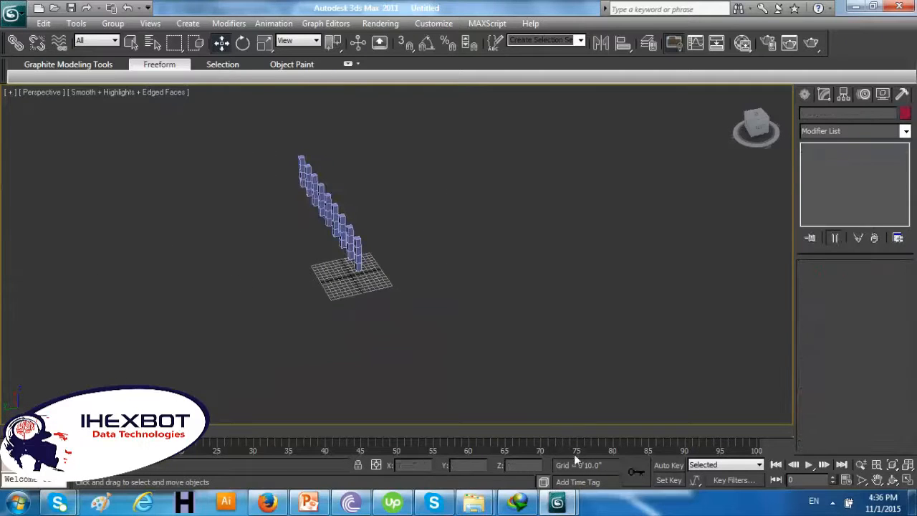
Switch back to 3ds Max Help and browse the XForm, Welder, Wave and Volume Select modifier topics
mouse_move(557, 501)
left_click(609, 439)
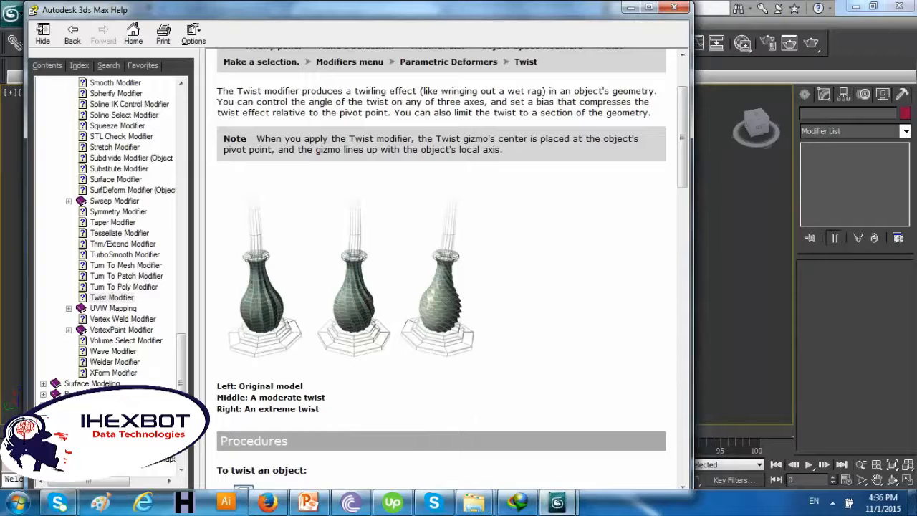
left_click(119, 373)
left_click(130, 363)
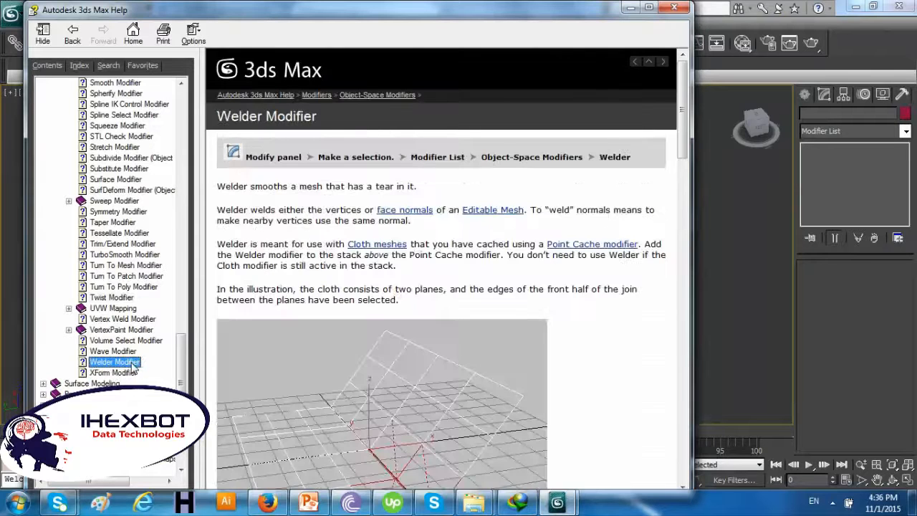
left_click(115, 351)
left_click(129, 341)
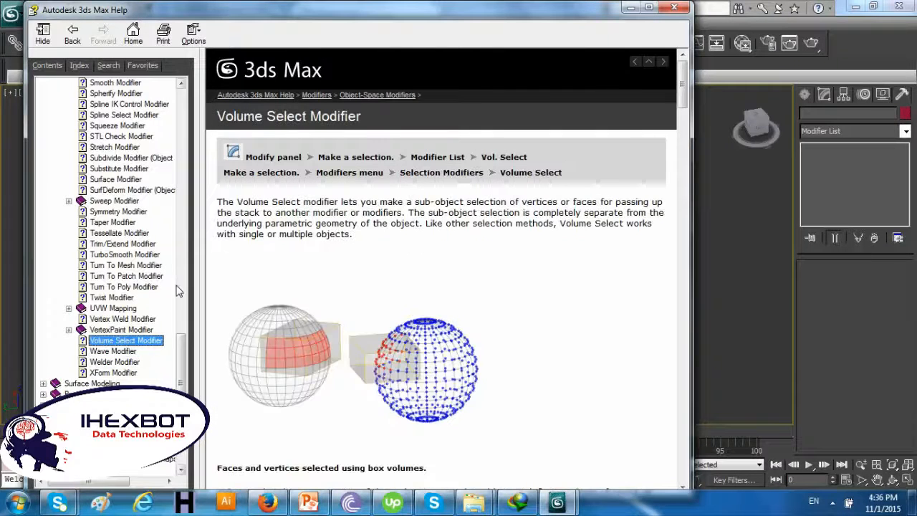
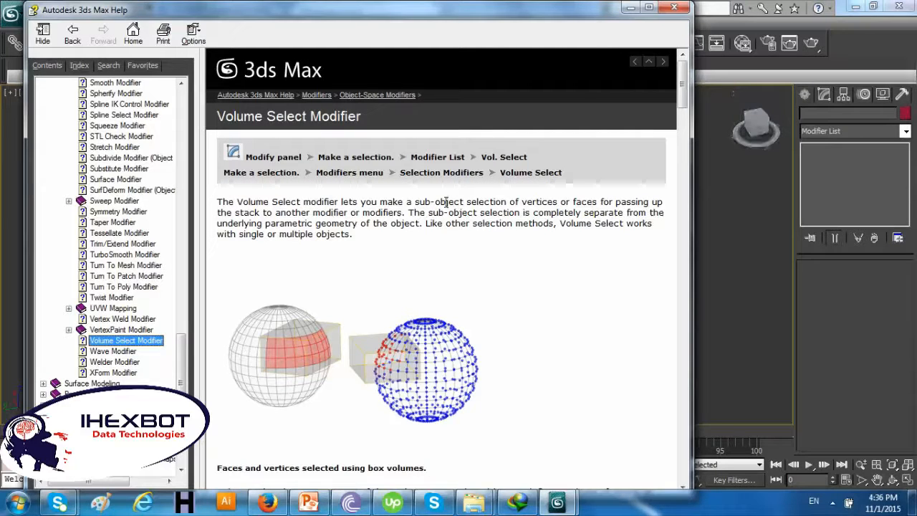
Expand the UVW Mapping topics and read the UVW Map Modifier page through its gizmo transformation section
left_click(104, 309)
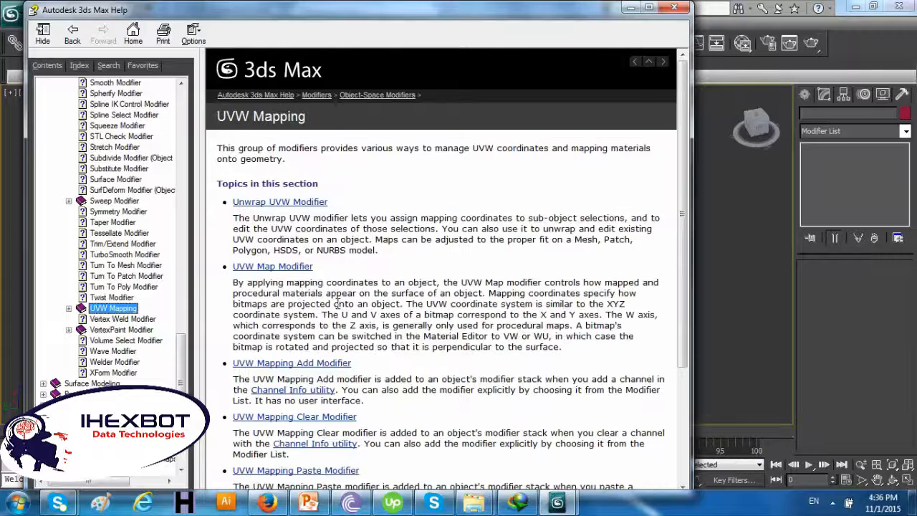
left_click(68, 309)
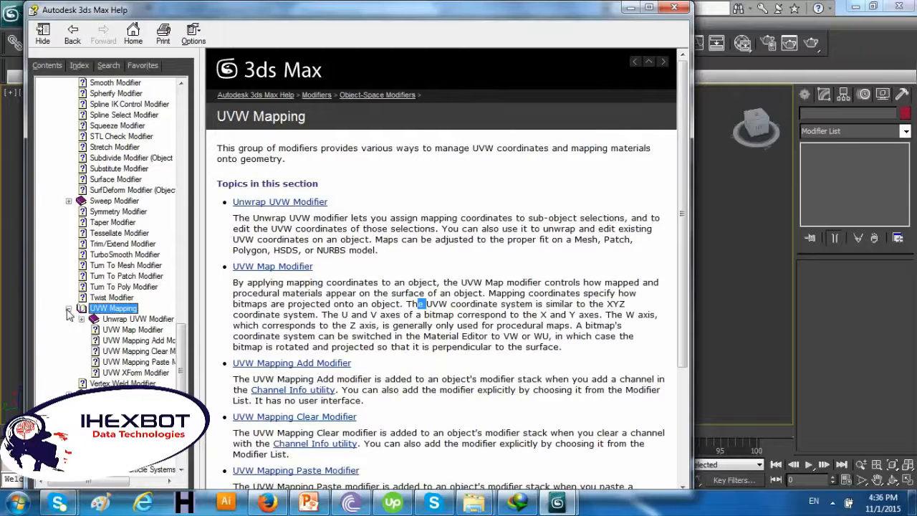
left_click(150, 330)
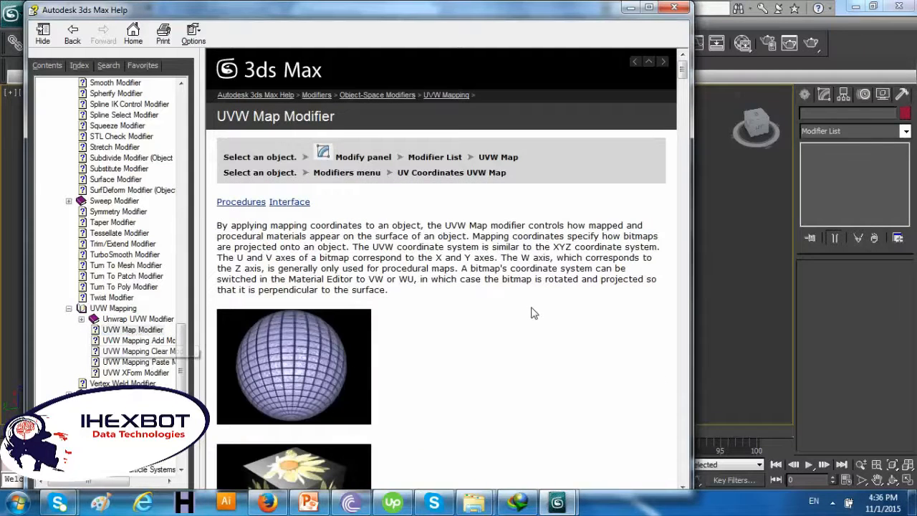
scroll(532, 312, "down", 3)
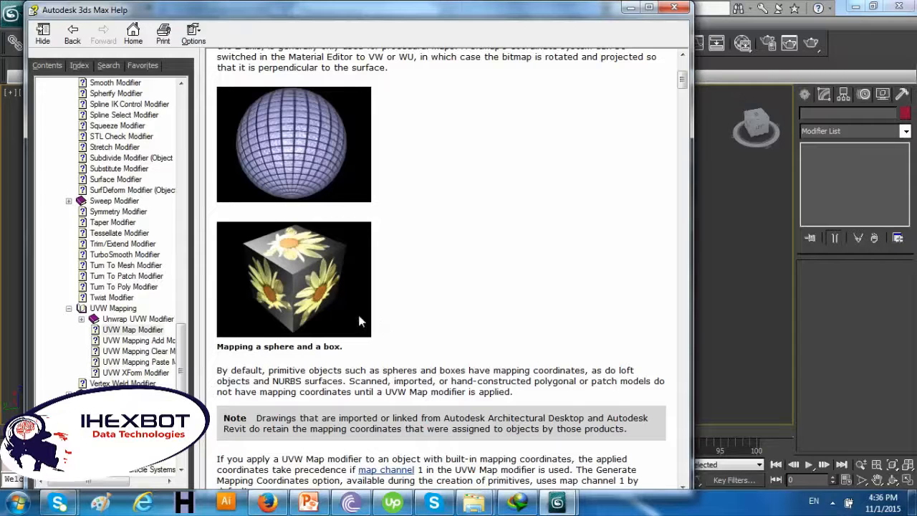
scroll(361, 322, "down", 10)
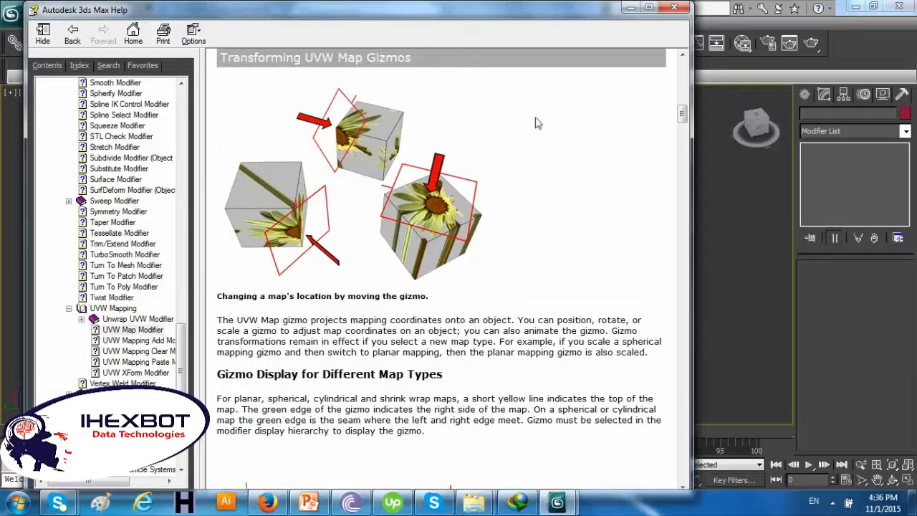
Leave the Help for the 3ds Max scene and delete the whole row of blue boxes
left_click(630, 7)
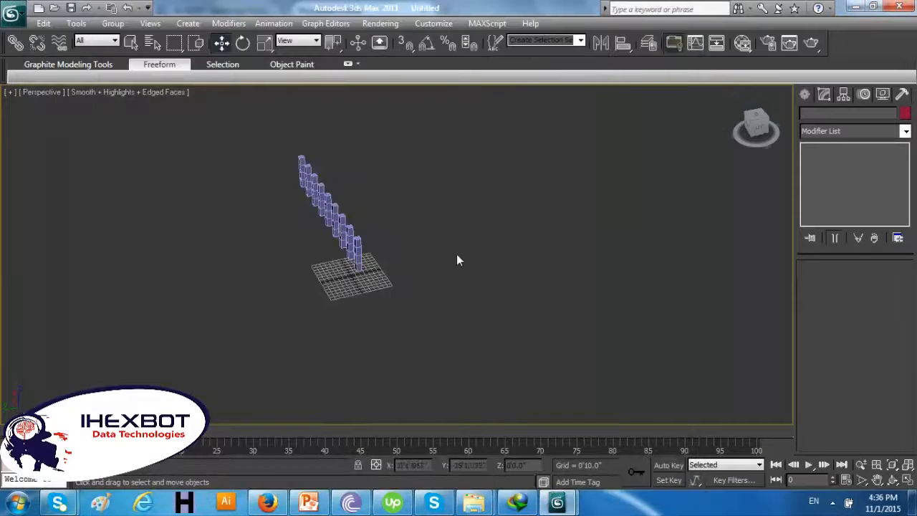
left_click_drag(423, 143, 295, 292)
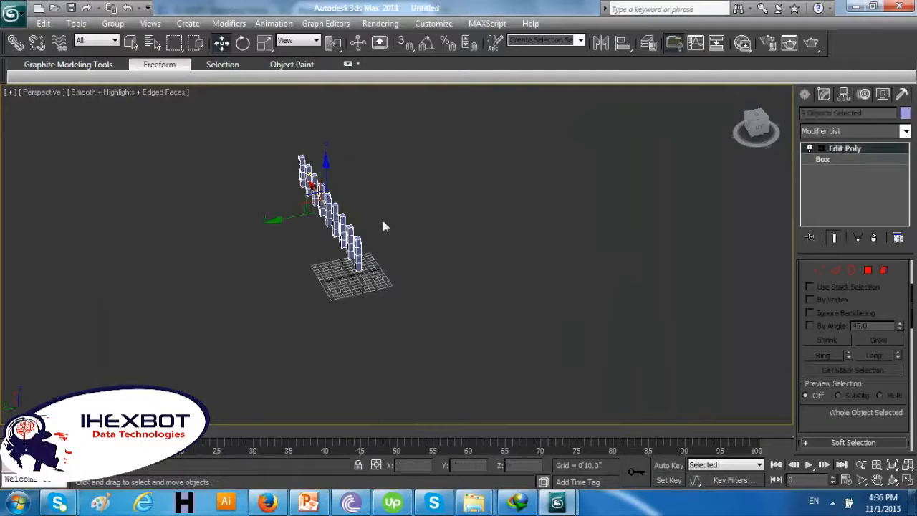
key("Delete")
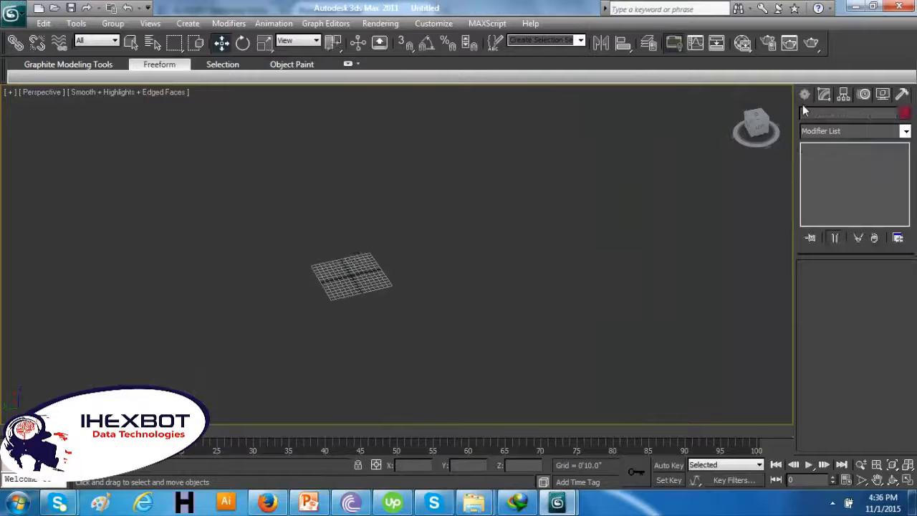
Activate the Line spline tool and maximize the Top viewport for drawing
left_click(804, 93)
left_click(855, 135)
left_click(838, 165)
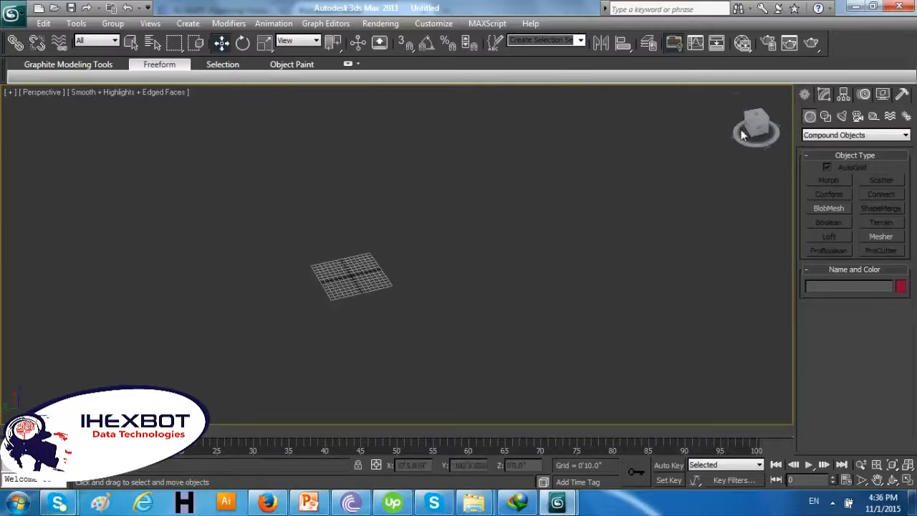
left_click(825, 116)
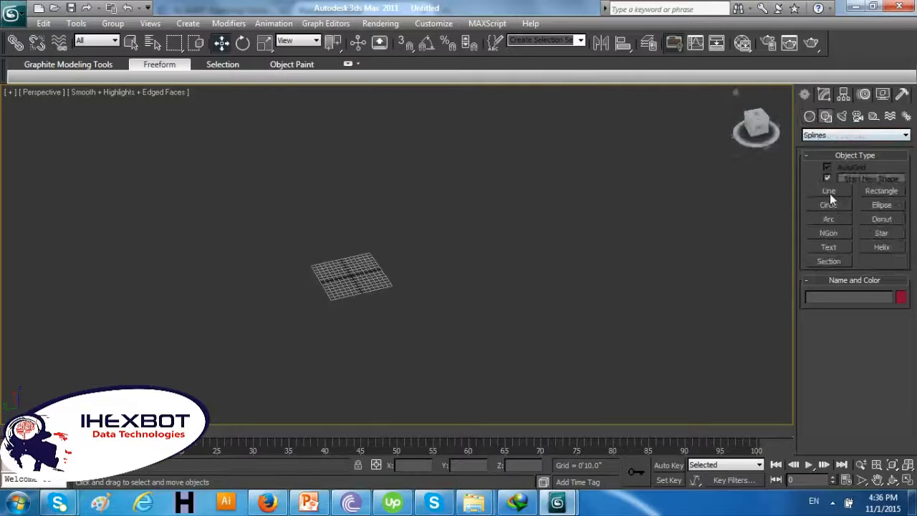
left_click(830, 192)
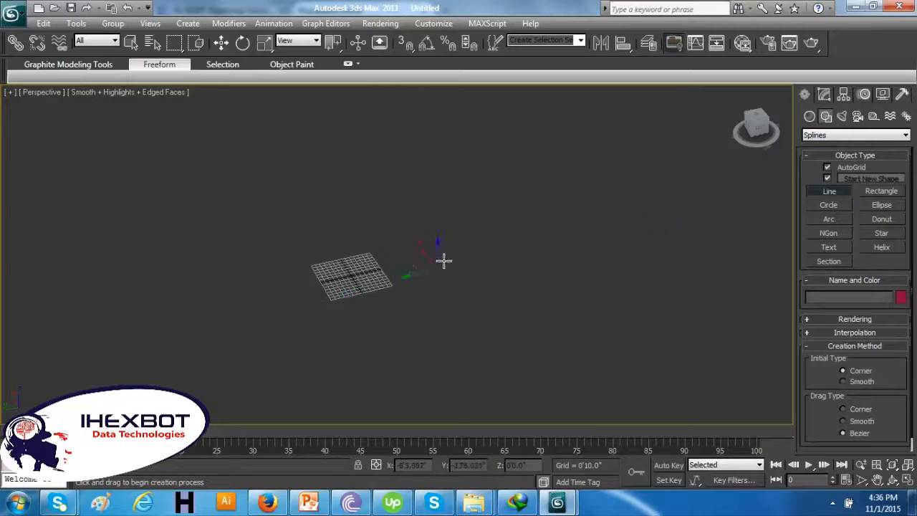
scroll(440, 263, "up", 4)
scroll(462, 270, "down", 3)
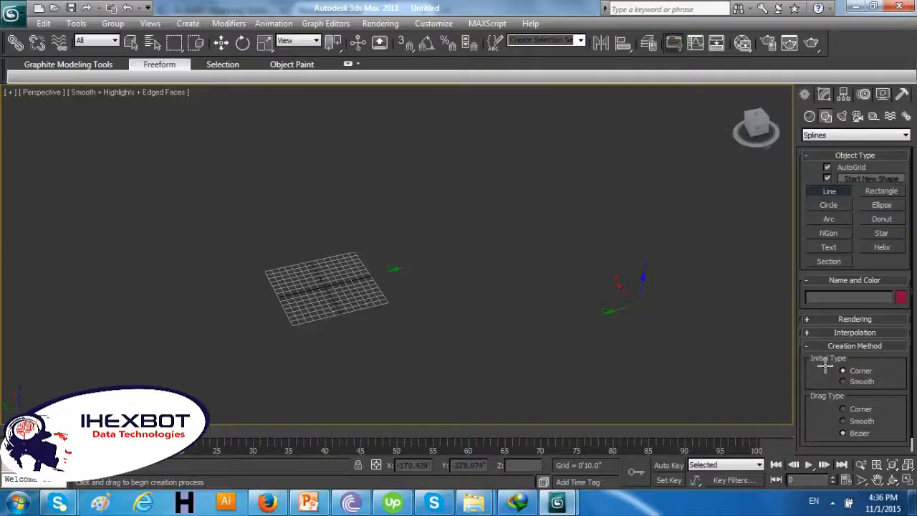
left_click(907, 481)
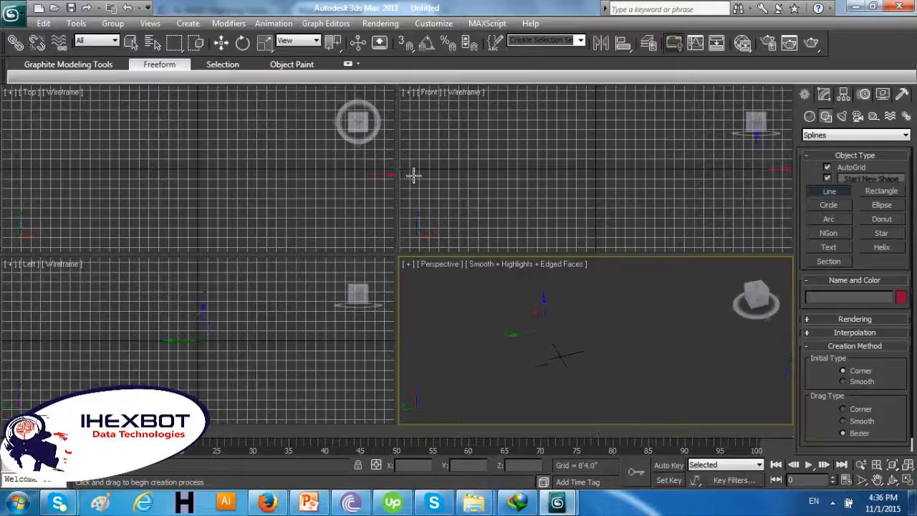
right_click(162, 180)
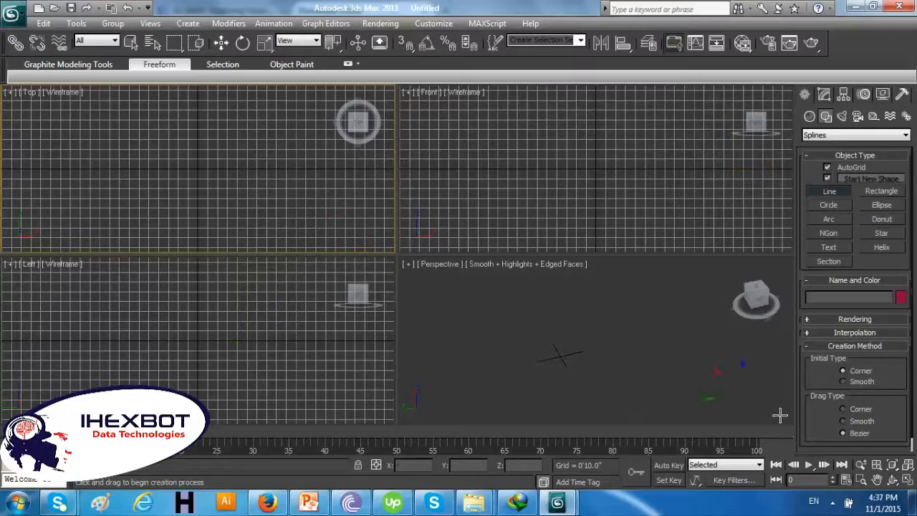
left_click(907, 481)
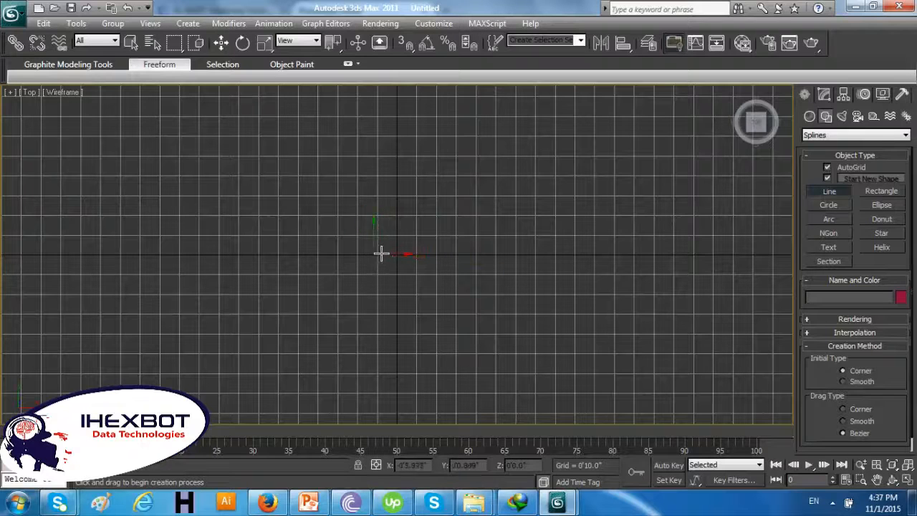
Turn on 3D snapping and draw an open, roughly rectangular line outline about 9'10" by 5'11", leaving a small gap at its lower-left corner
left_click(377, 257)
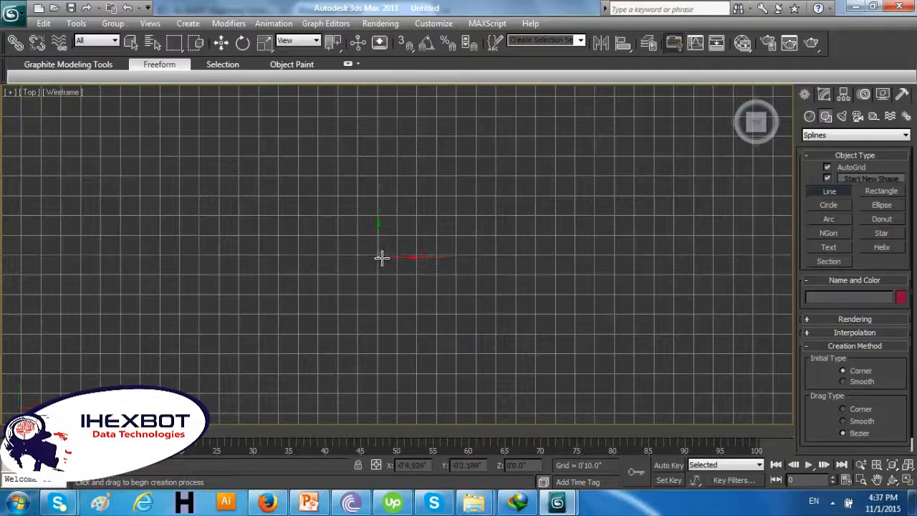
right_click(421, 258)
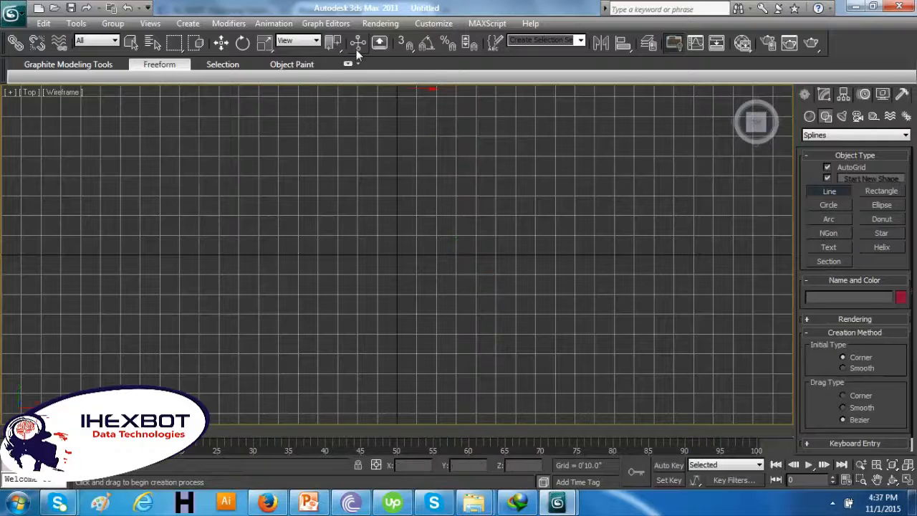
left_click(407, 49)
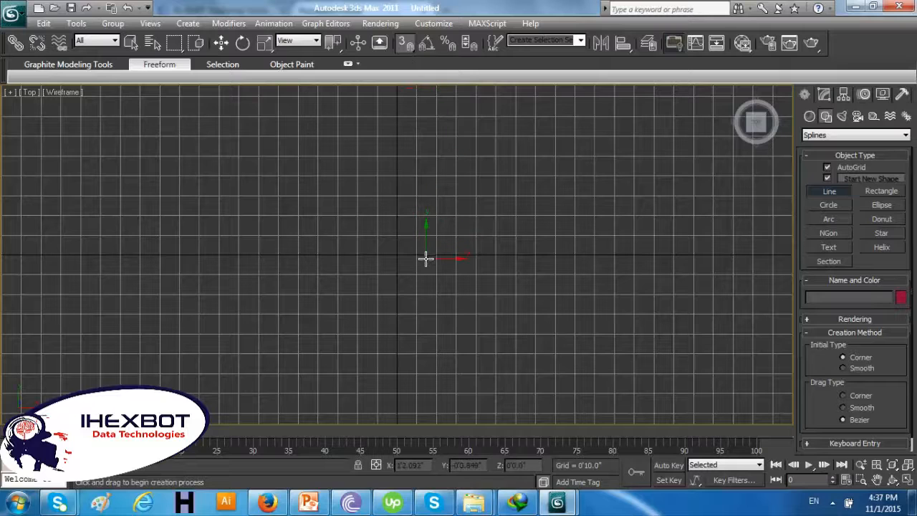
left_click(417, 256)
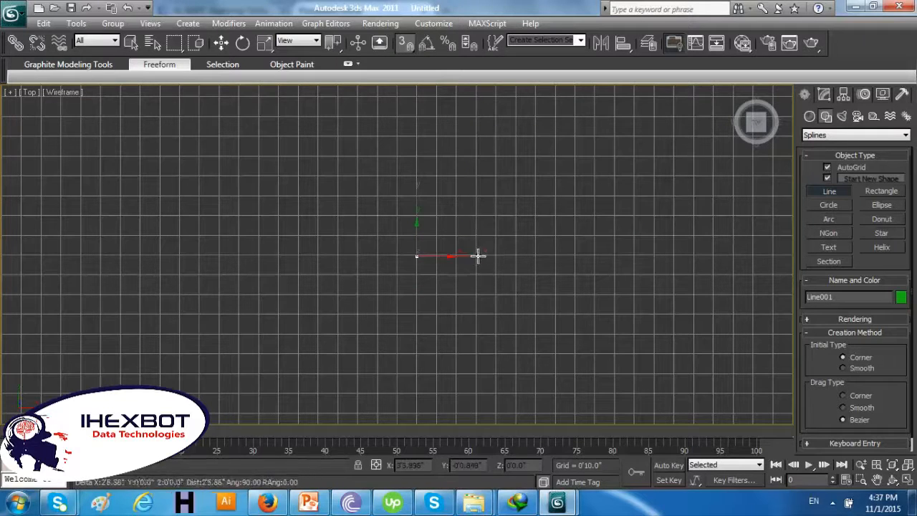
left_click(573, 255)
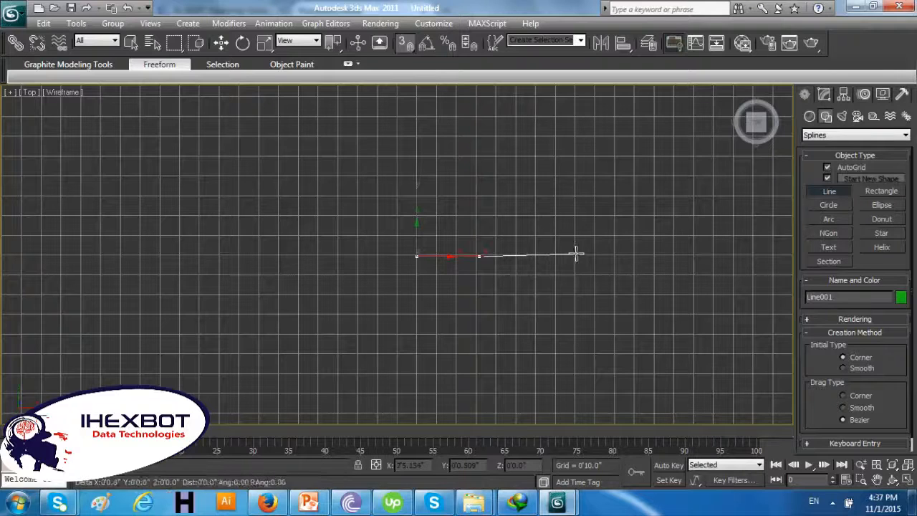
left_click(631, 254)
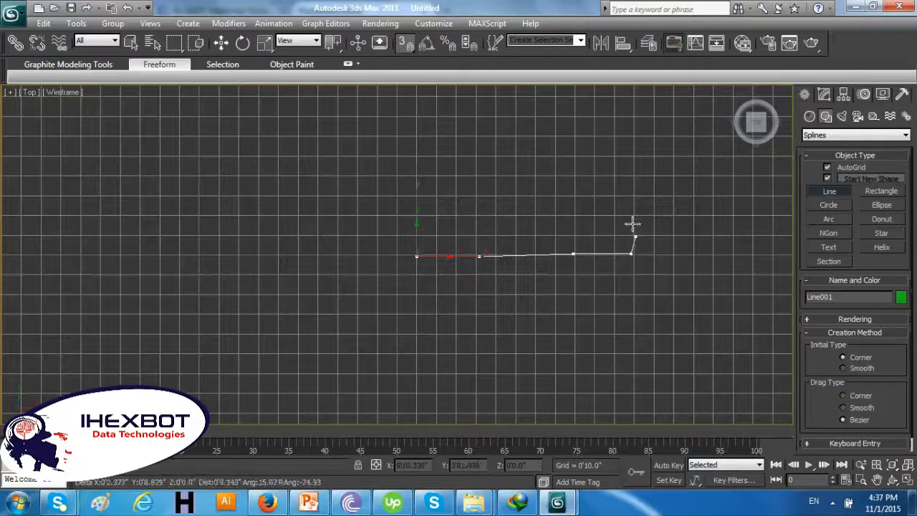
left_click(630, 188)
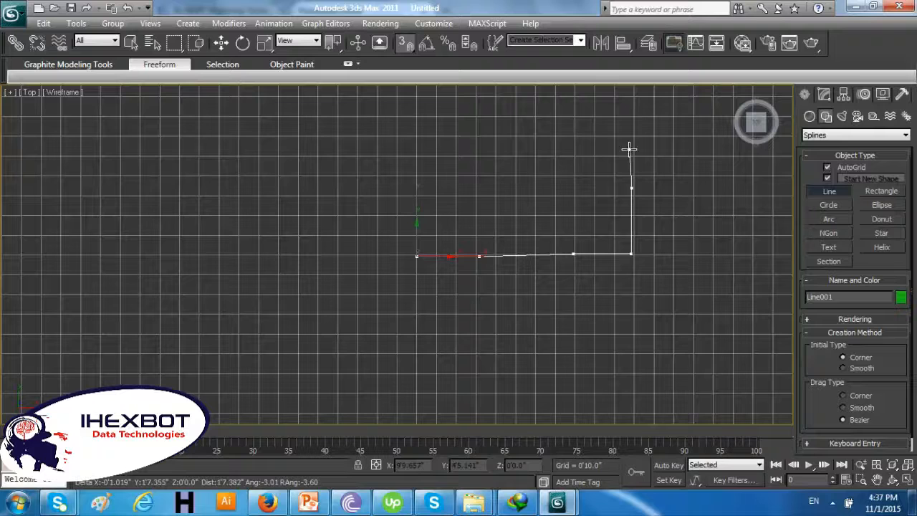
left_click(633, 113)
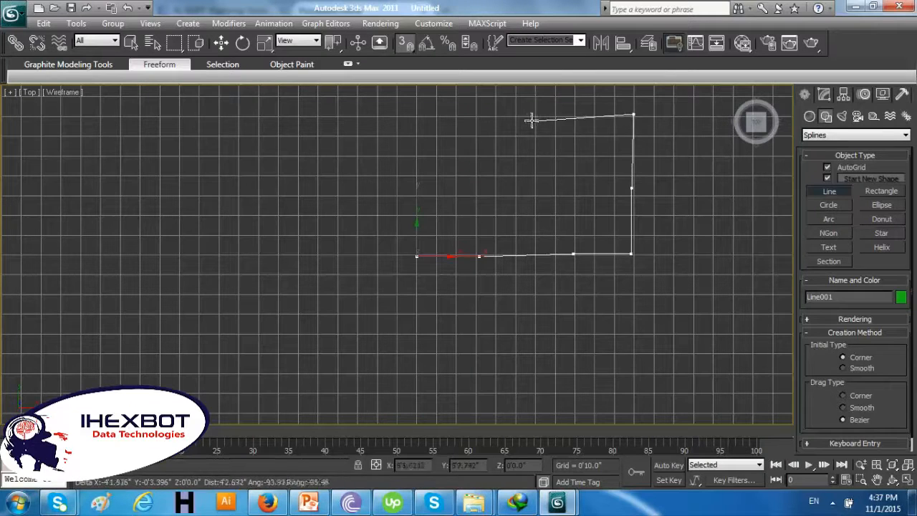
left_click(458, 117)
left_click(398, 116)
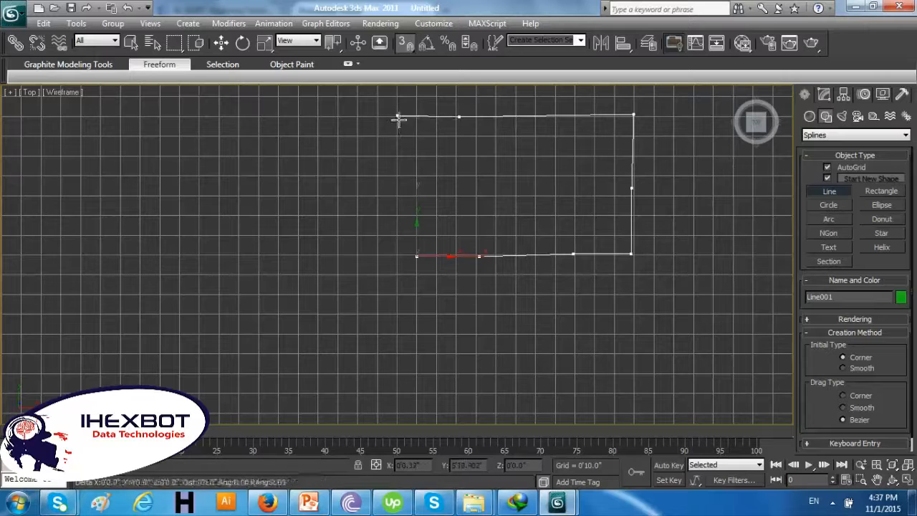
left_click(401, 258)
right_click(401, 261)
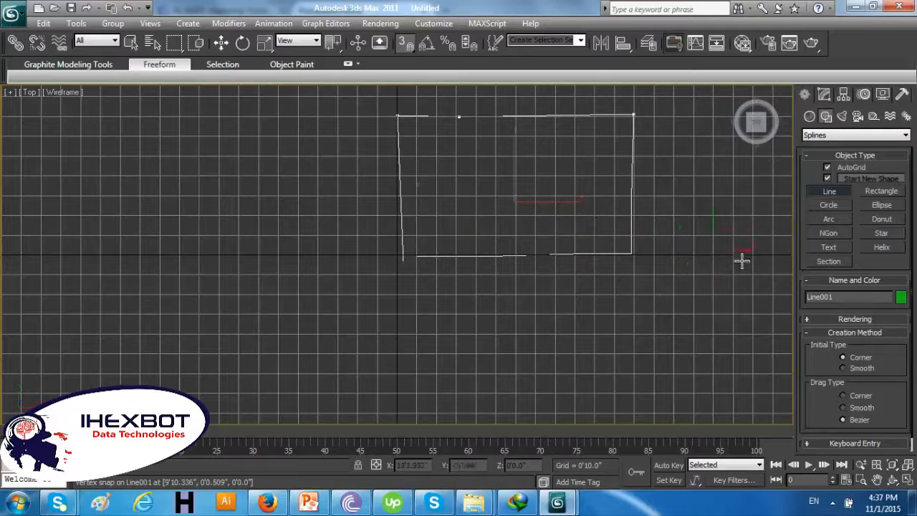
Draw a short second line snapped across the gap between the green outline's two ends, and show its modifier stack
left_click(403, 260)
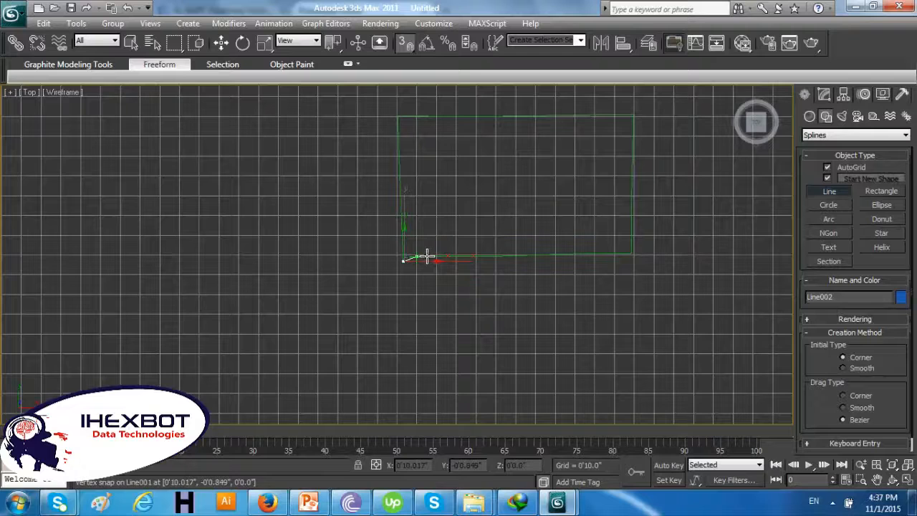
right_click(494, 299)
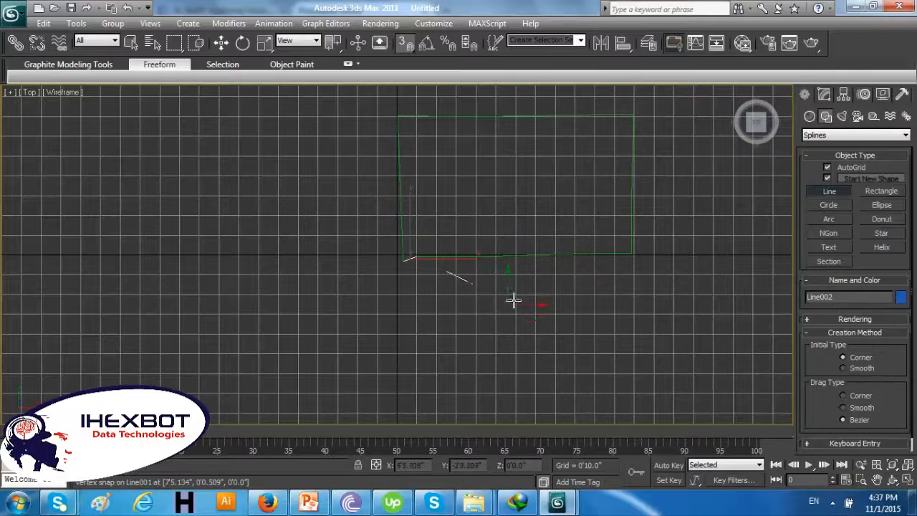
right_click(513, 301)
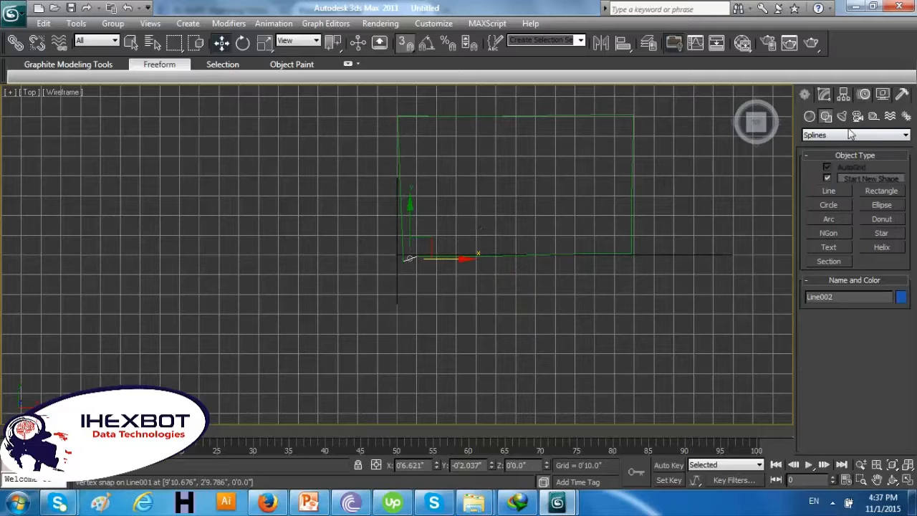
left_click(824, 96)
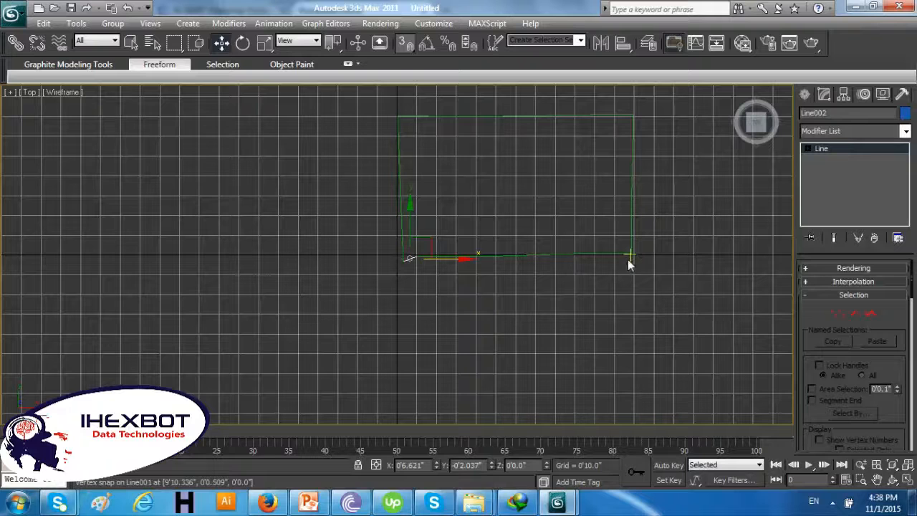
Draw a rectangle spline about 4'7" long and 7'4" wide beside the green outline, and deselect it in the maximized Top view
left_click(808, 97)
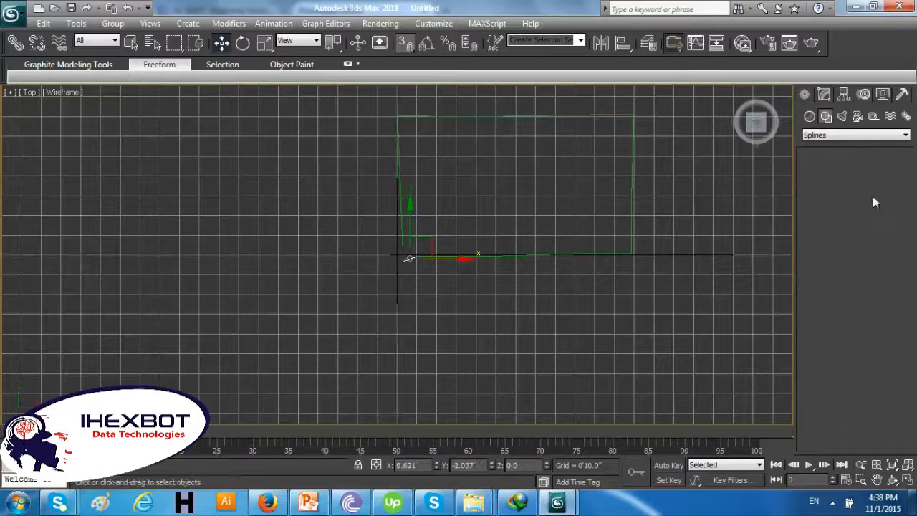
left_click(878, 192)
left_click_drag(188, 221, 362, 331)
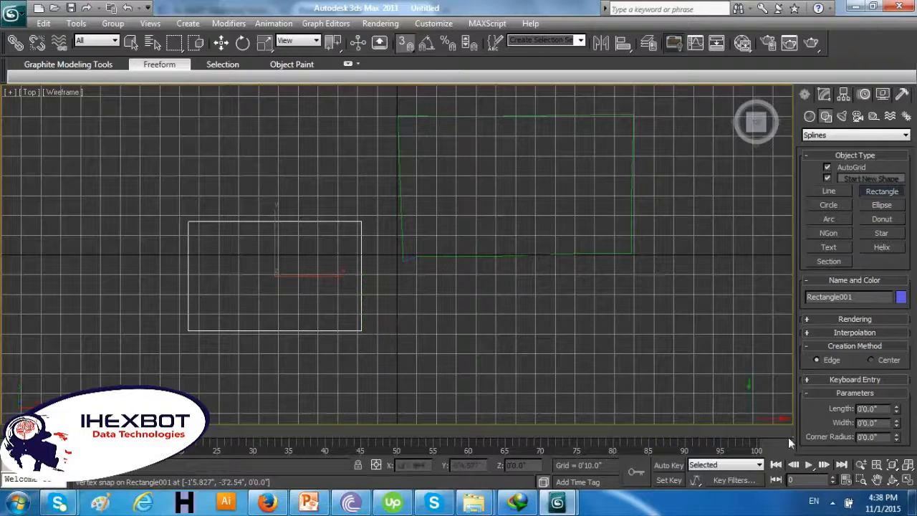
left_click(906, 480)
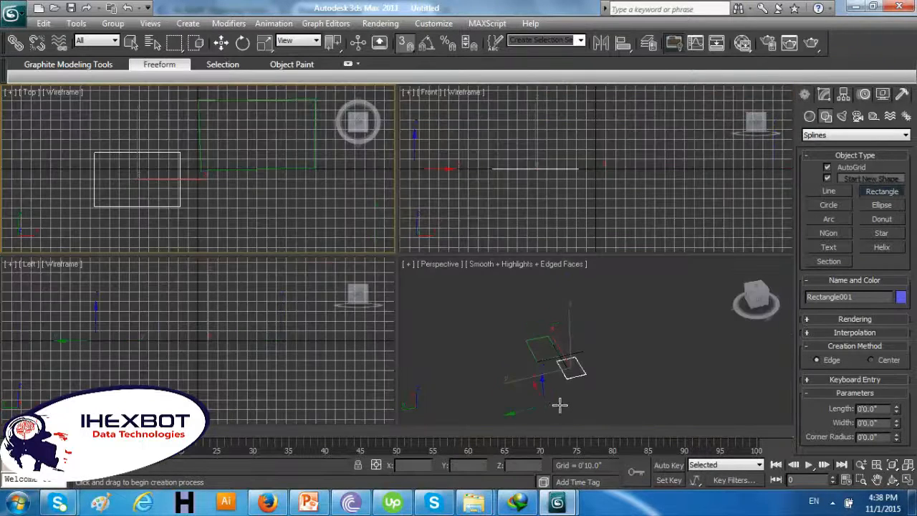
left_click(131, 41)
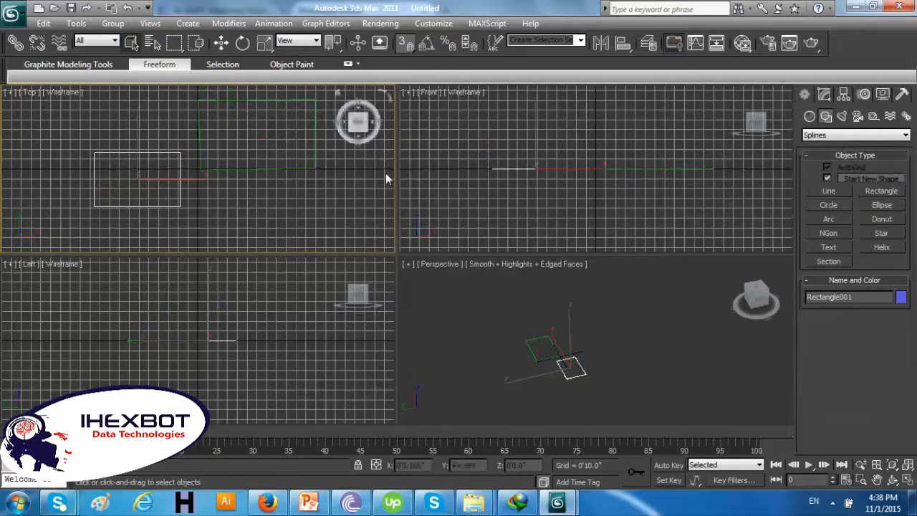
left_click(821, 95)
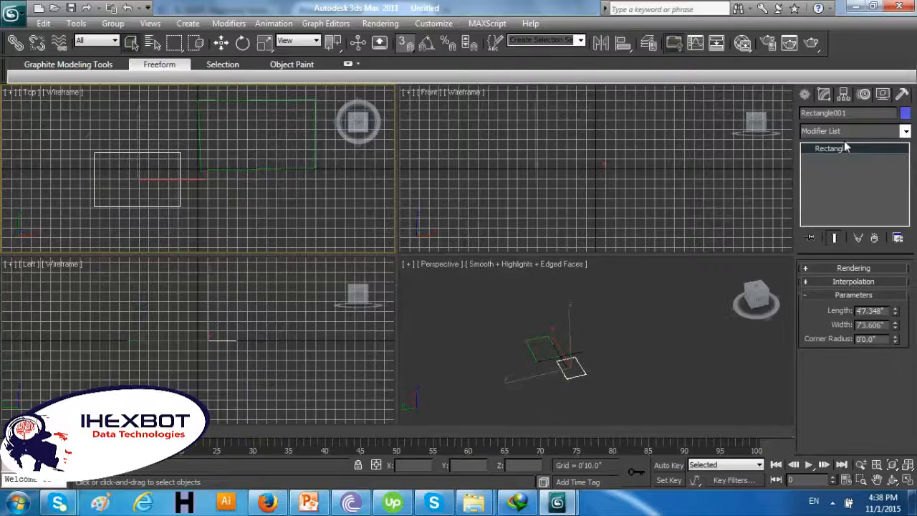
key("e")
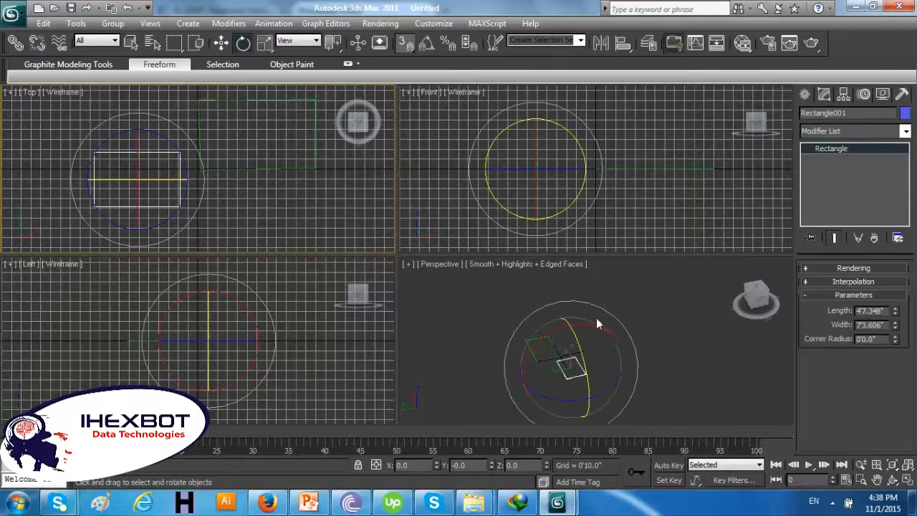
left_click(908, 480)
left_click(444, 371)
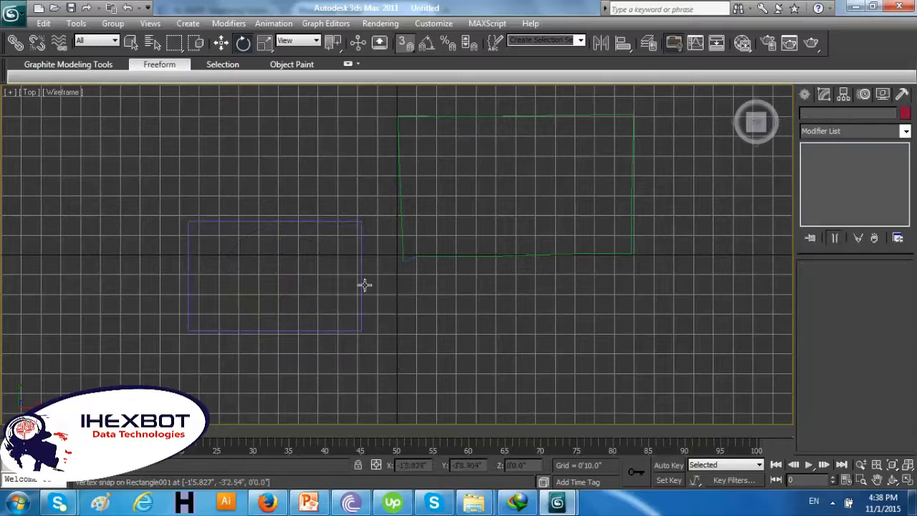
Draw a second rectangle about 4'7" by 7'4", snapped onto the first rectangle's corners, and activate the Move tool
left_click(803, 94)
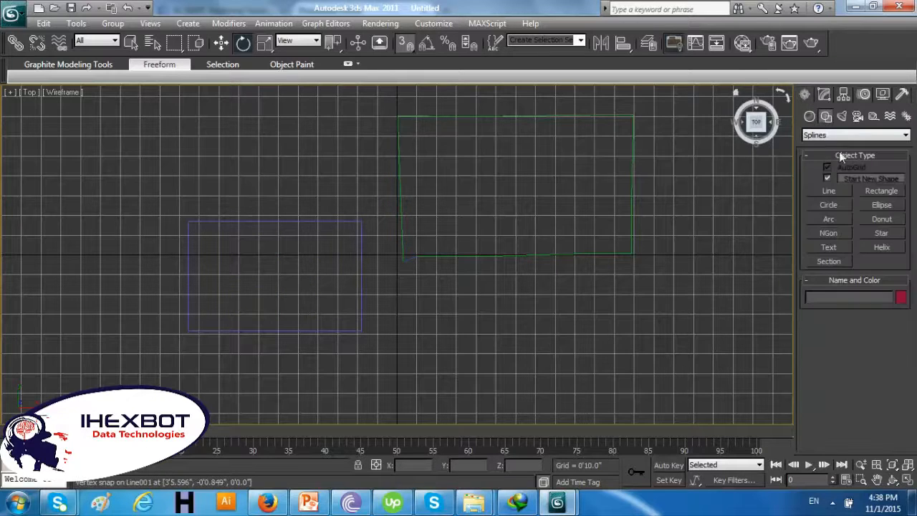
left_click(876, 193)
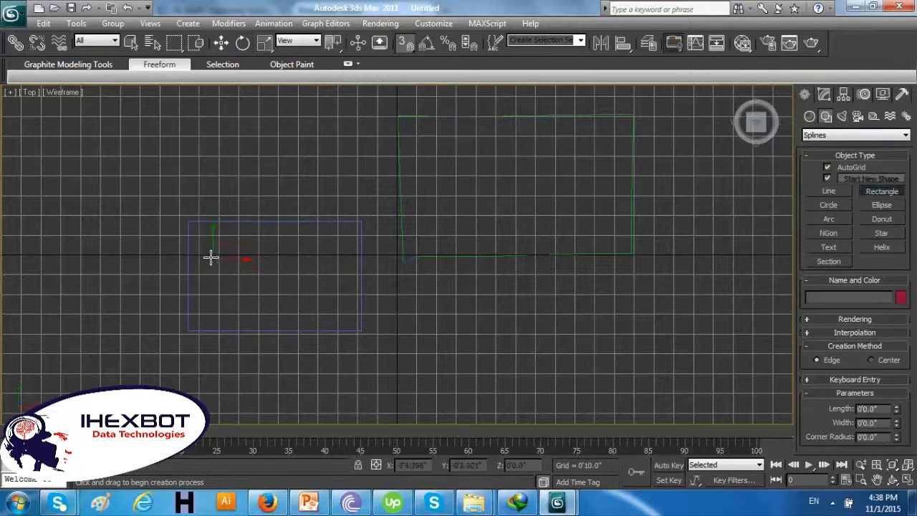
left_click_drag(190, 224, 361, 329)
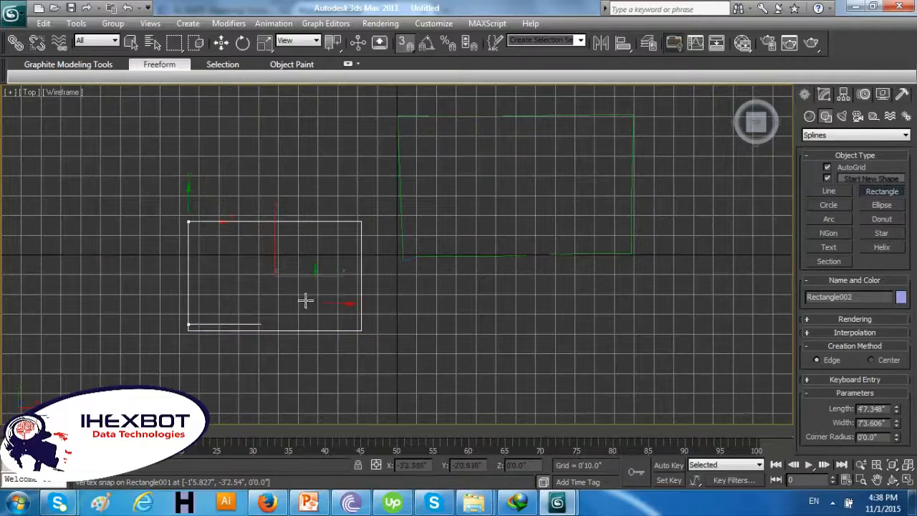
left_click(221, 42)
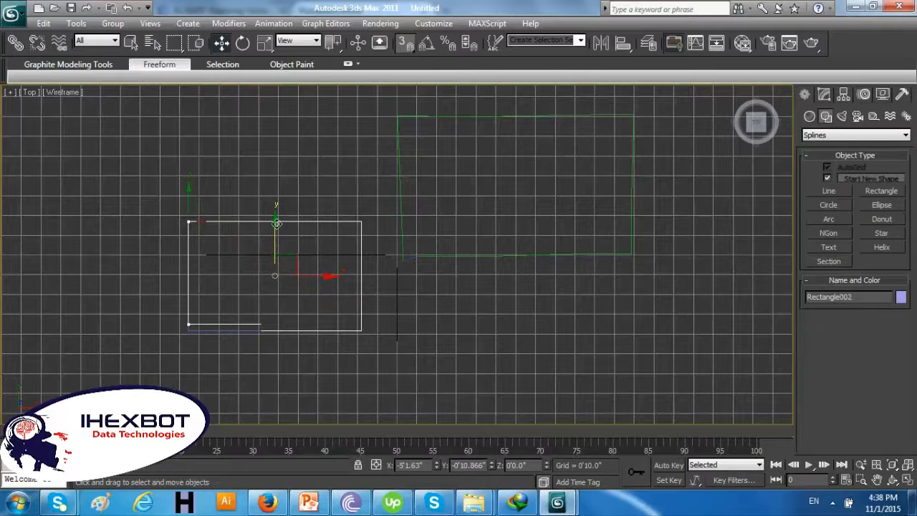
Move the second rectangle about 1.2" down along Y and scale it to about 87% in X and 91% in Y
mouse_move(276, 223)
left_mouse_down()
mouse_move(277, 177)
mouse_move(276, 226)
left_mouse_up()
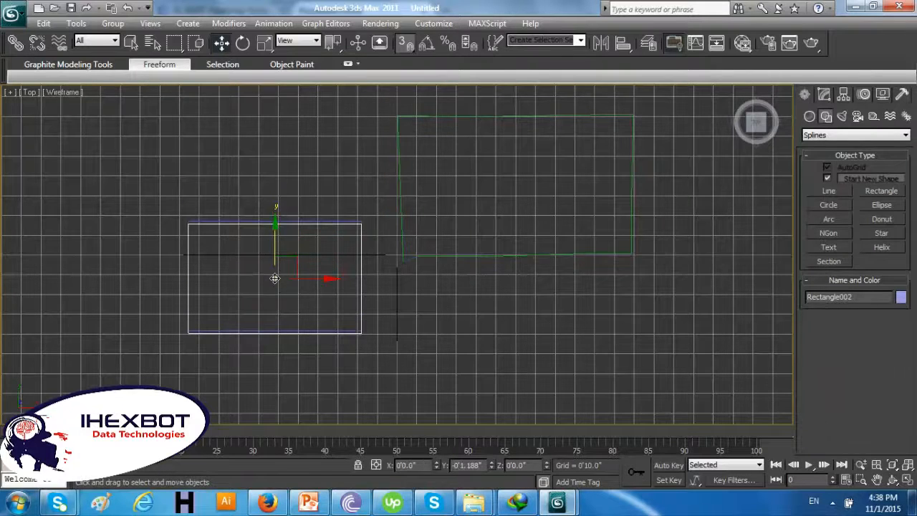
left_click(265, 43)
left_click_drag(337, 274, 326, 276)
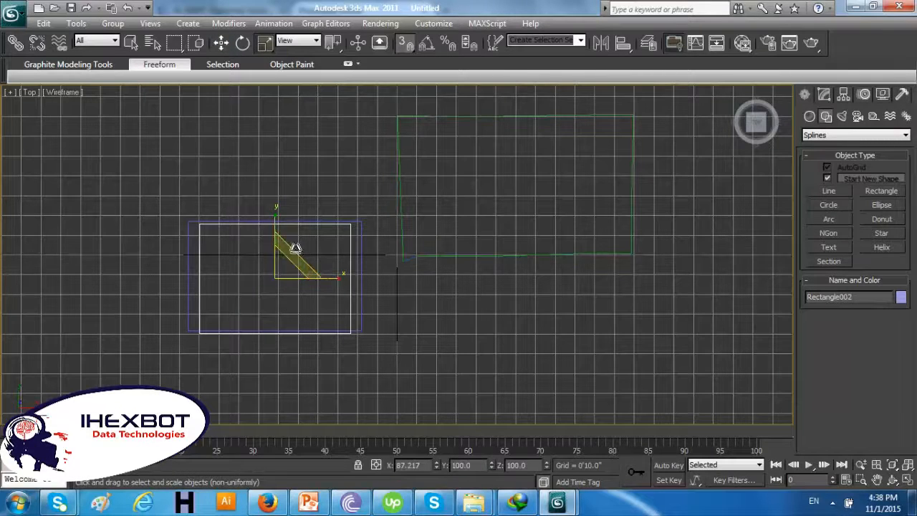
left_click_drag(274, 214, 274, 221)
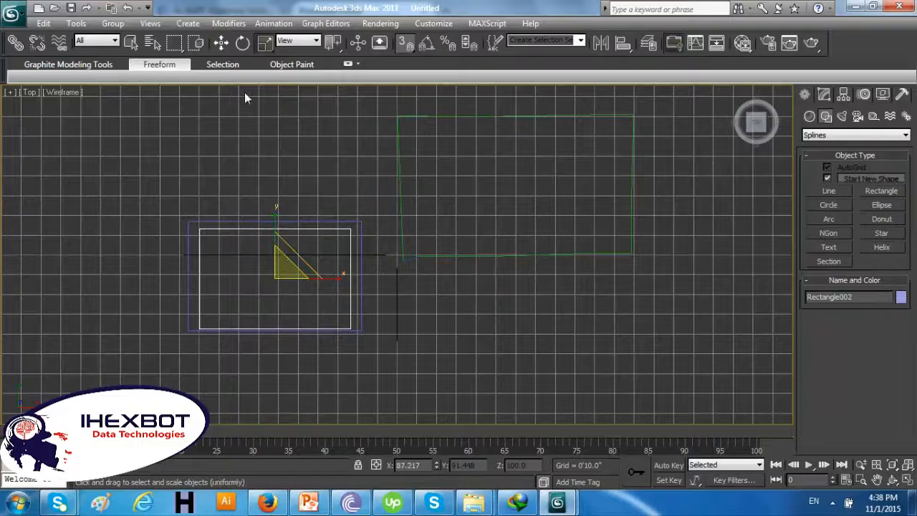
Move the smaller rectangle along X and Y until it sits roughly centred inside the larger one, and deselect it
left_click(222, 47)
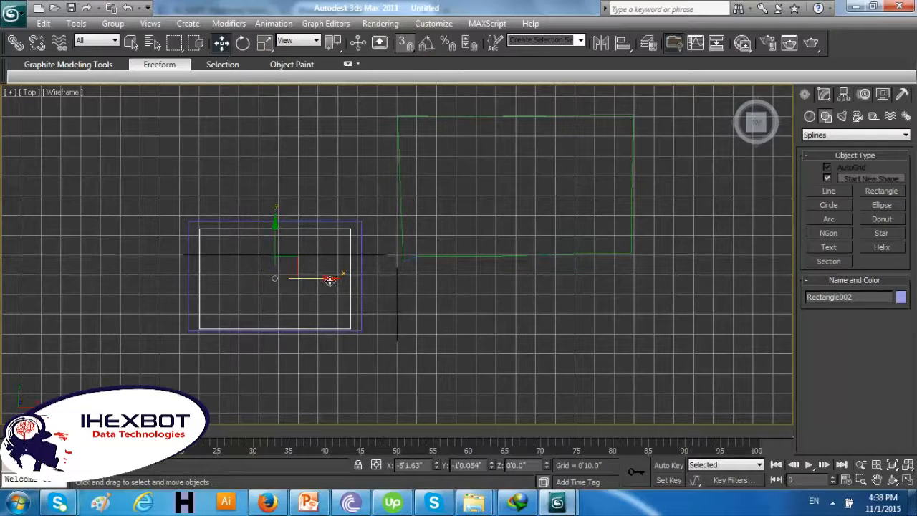
left_click_drag(324, 280, 268, 277)
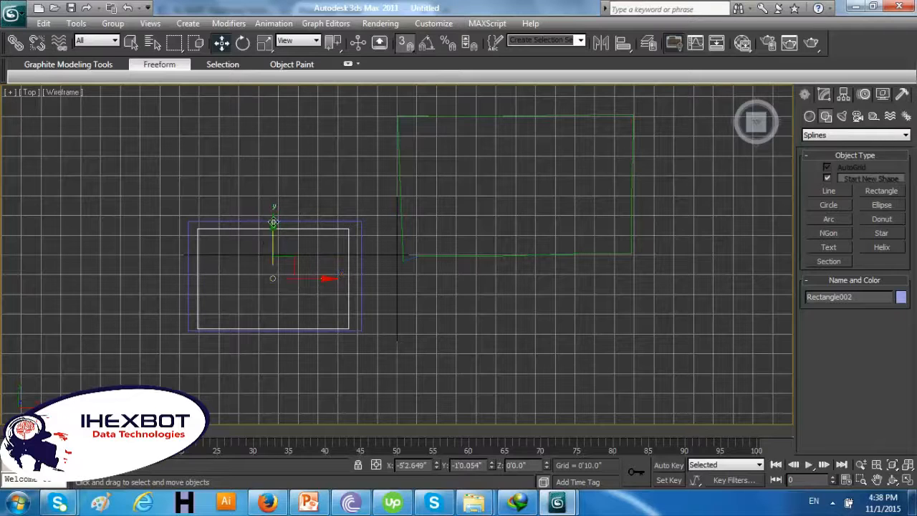
left_click_drag(274, 222, 266, 262)
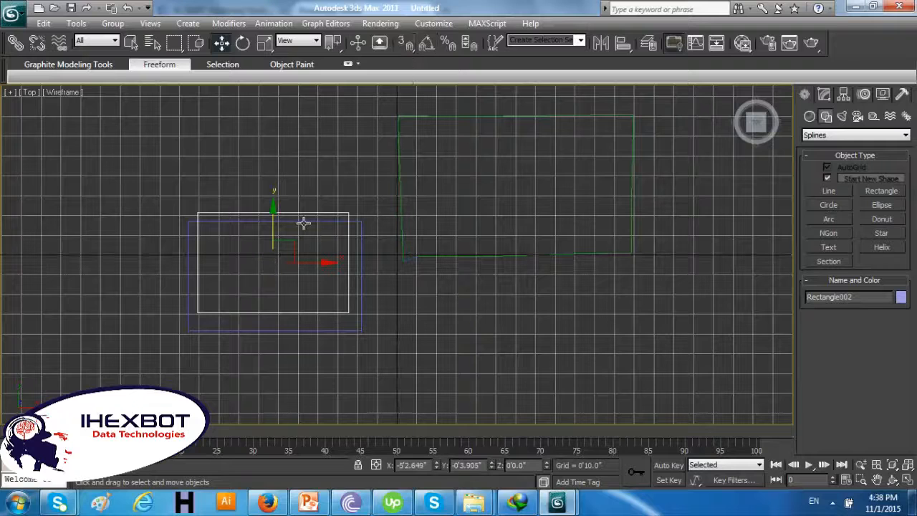
left_click_drag(273, 207, 334, 269)
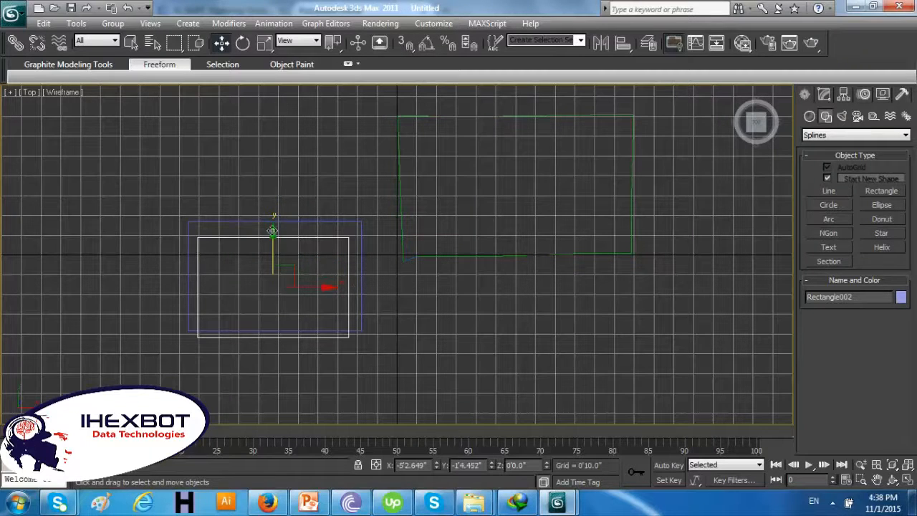
left_click_drag(273, 230, 273, 219)
left_click(397, 330)
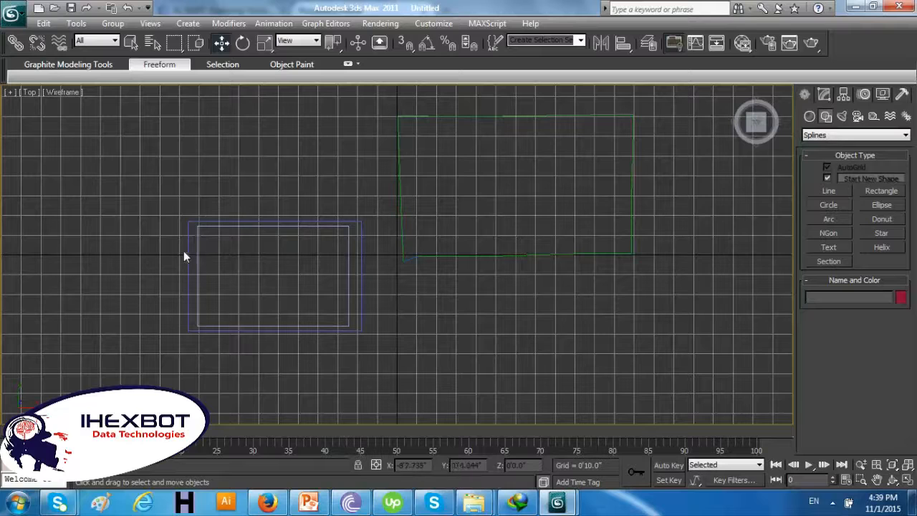
Select both nested rectangles and apply an Edit Spline modifier to them
left_click_drag(122, 184, 387, 359)
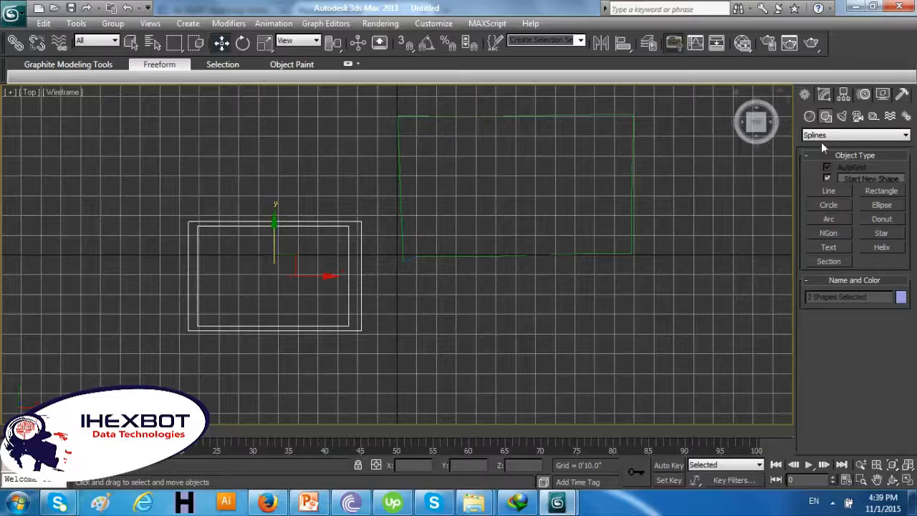
left_click(823, 94)
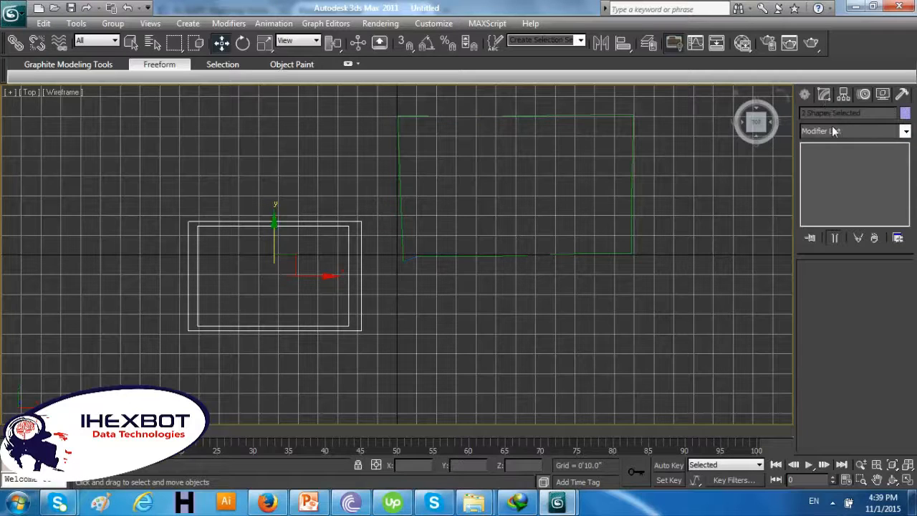
left_click(837, 132)
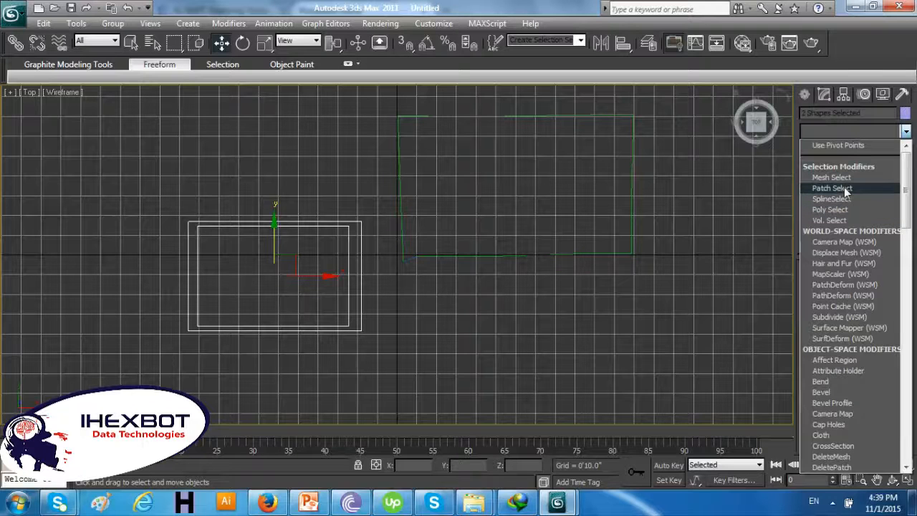
key("e")
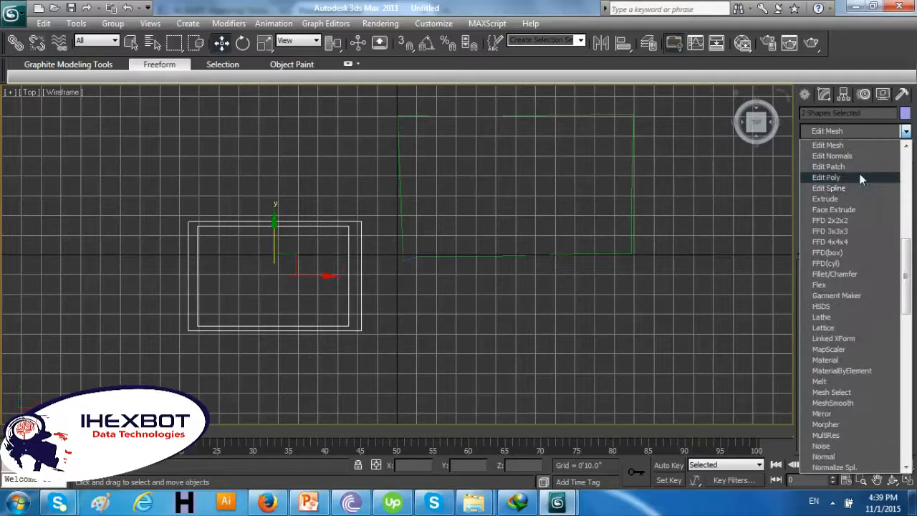
left_click(868, 188)
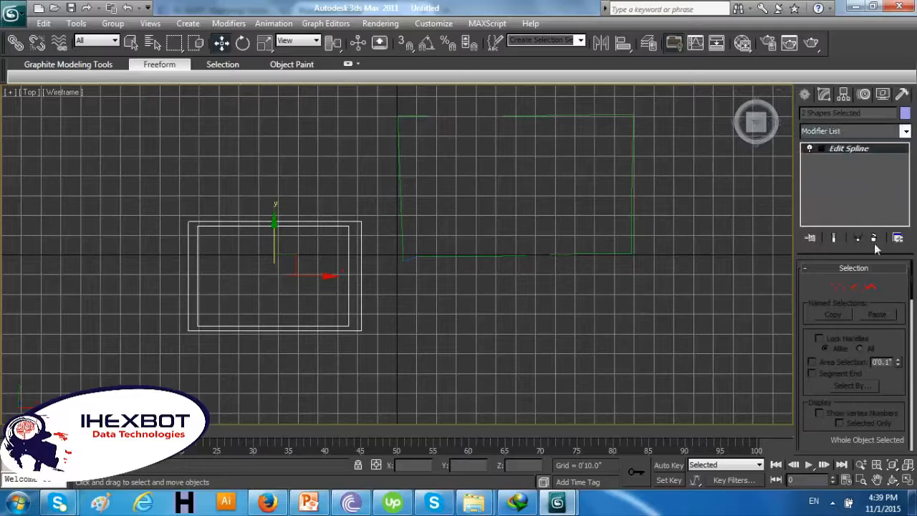
Move the inner rectangle's lower-right vertex outward along X close to the outer rectangle, and select all vertices of both shapes
left_click(851, 287)
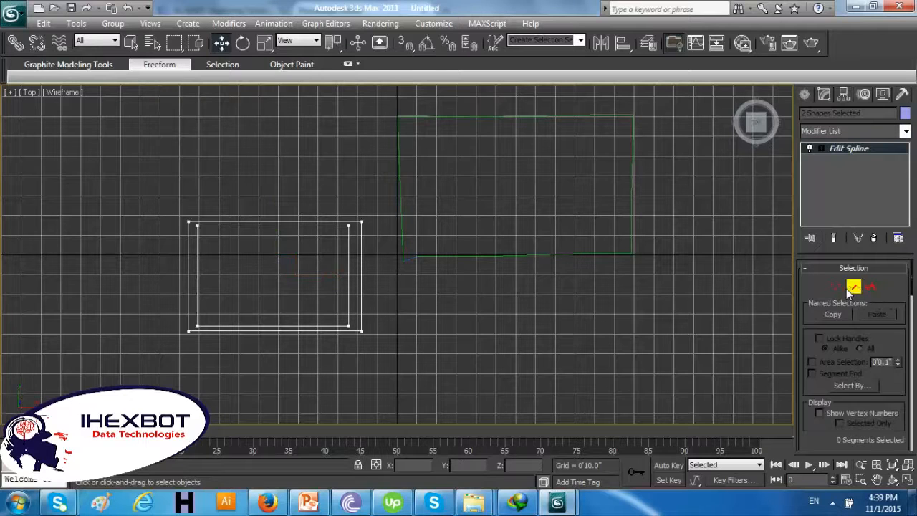
left_click(347, 326)
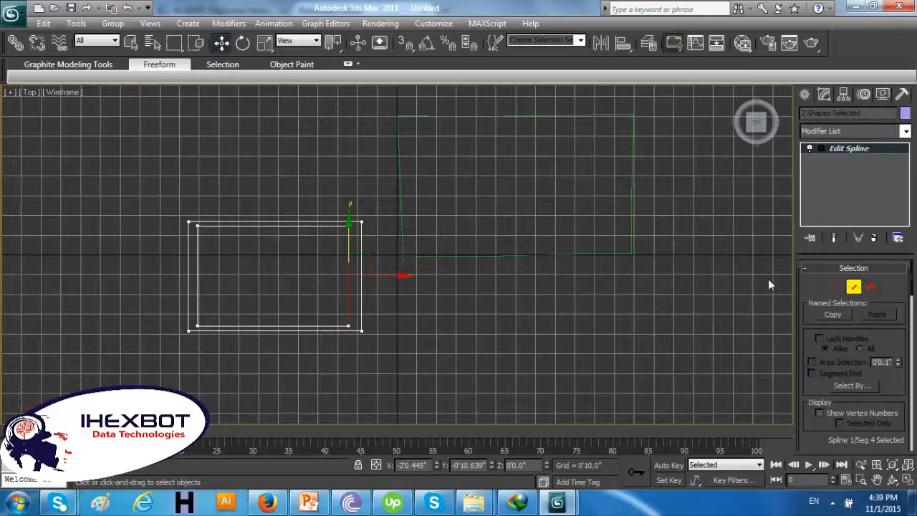
left_click(837, 287)
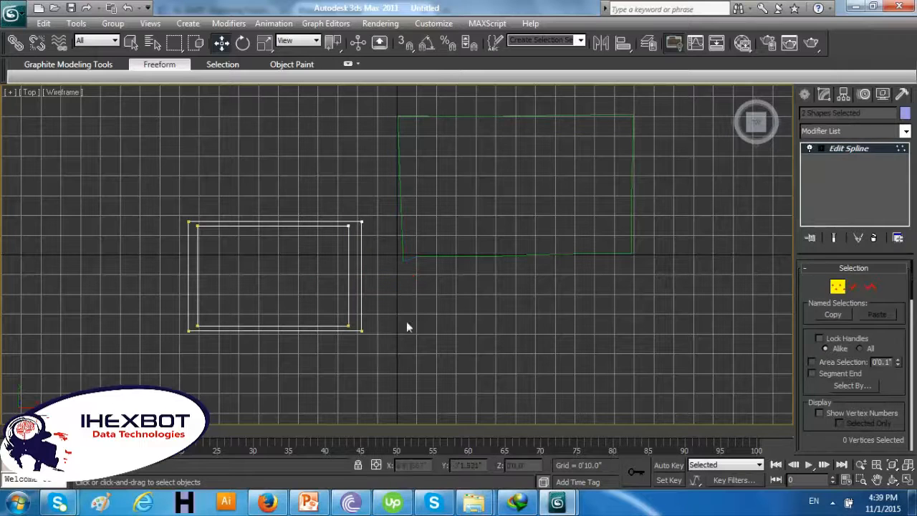
left_click(348, 326)
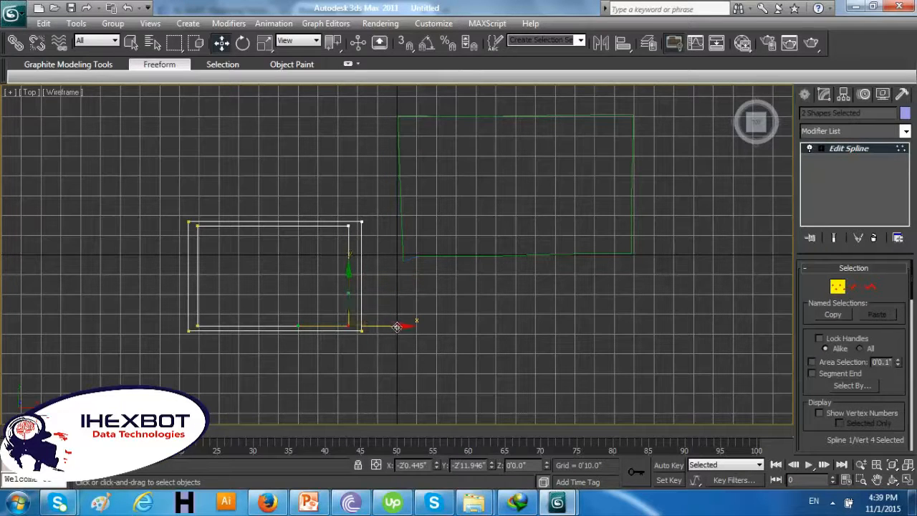
mouse_move(397, 326)
left_mouse_down()
mouse_move(385, 327)
mouse_move(405, 327)
left_mouse_up()
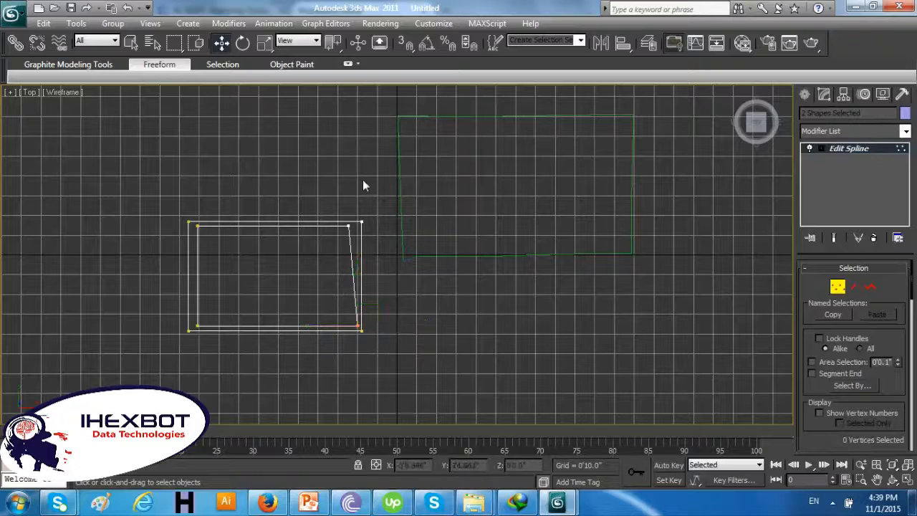
left_click_drag(378, 184, 107, 375)
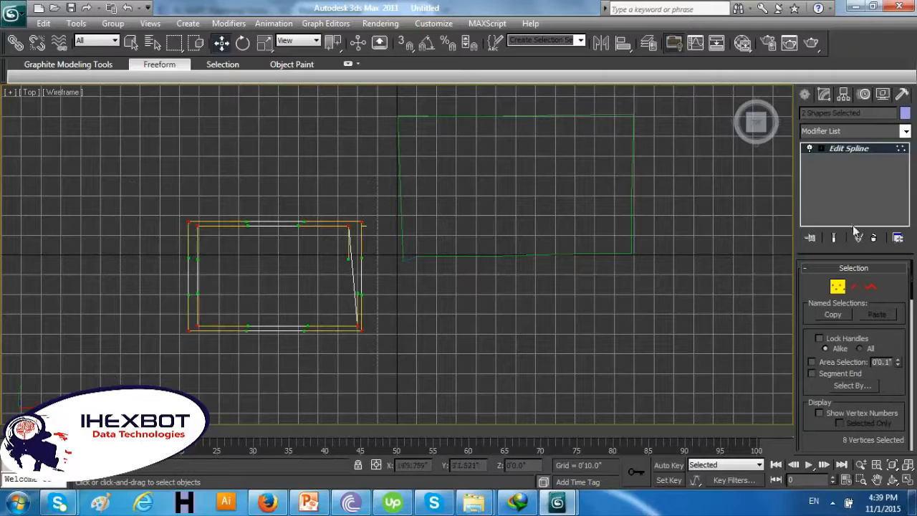
Restore the four-viewport layout and convert both selected rectangles to Editable Poly from the Perspective view
left_click(906, 482)
right_click(583, 372)
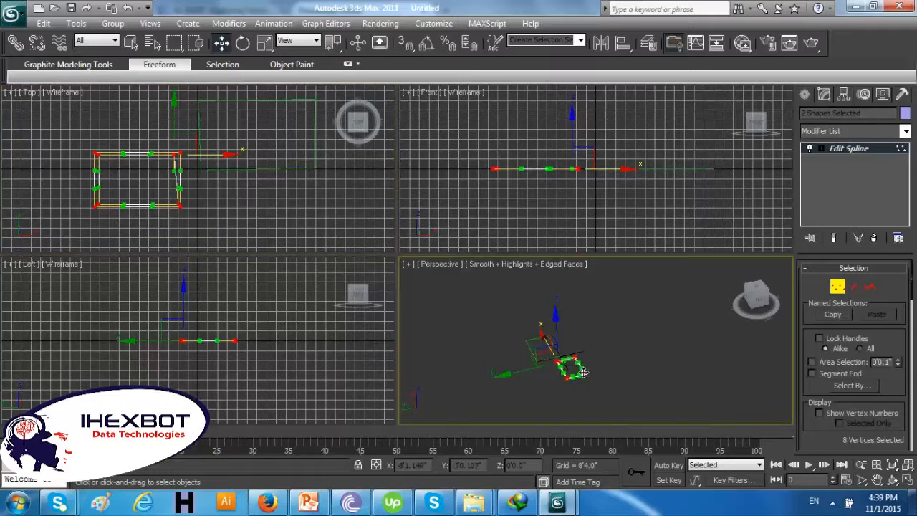
right_click(578, 363)
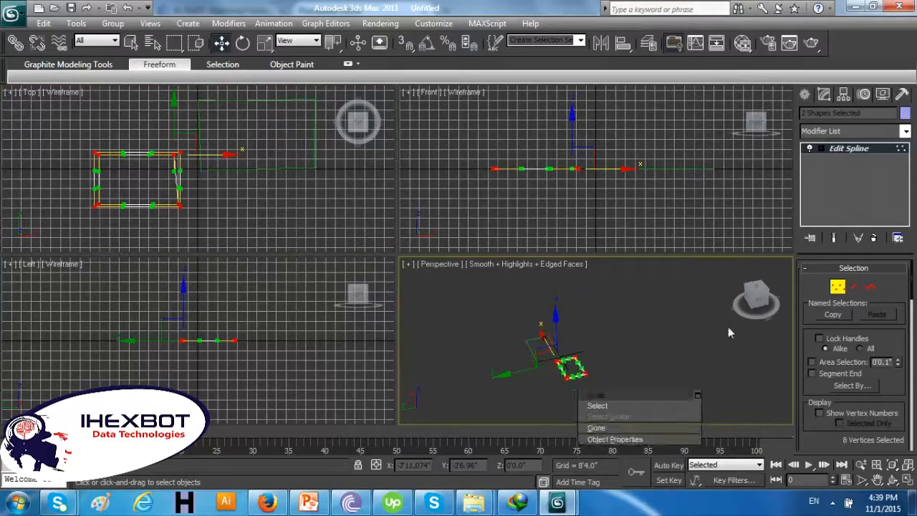
left_click(856, 132)
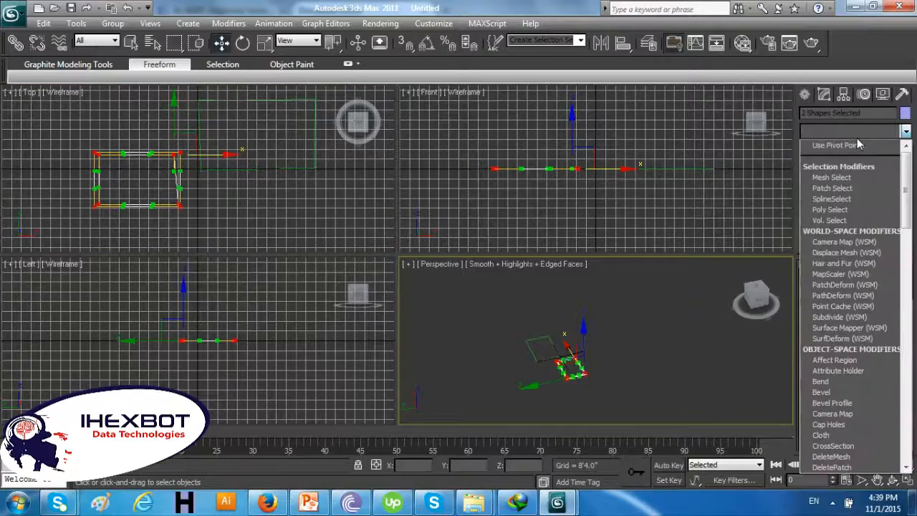
left_click(808, 102)
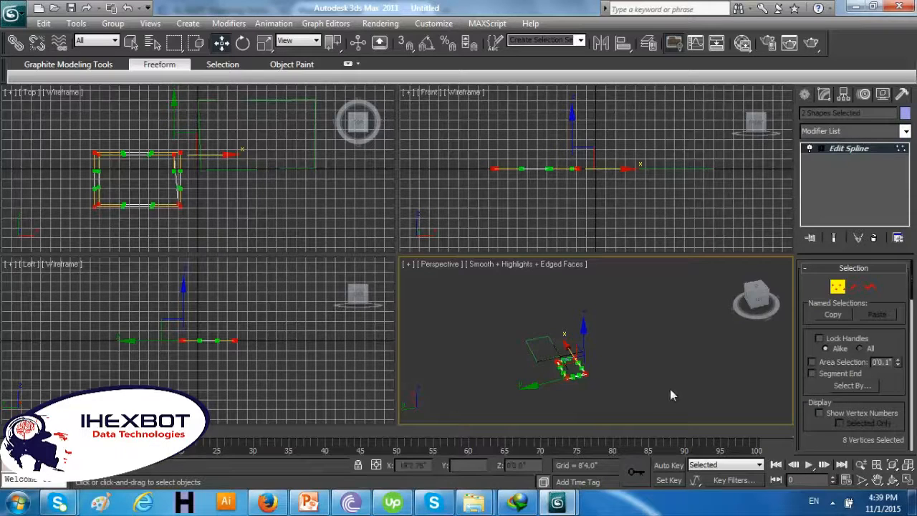
right_click(579, 368)
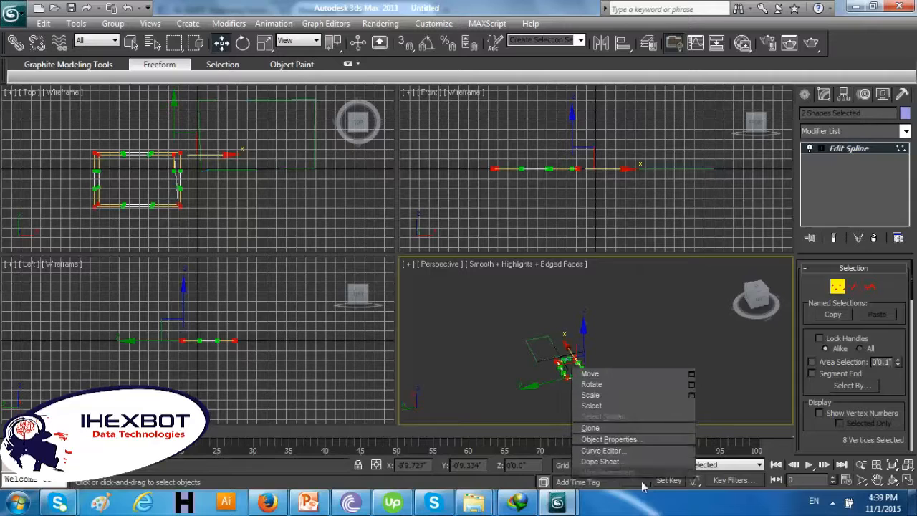
mouse_move(641, 482)
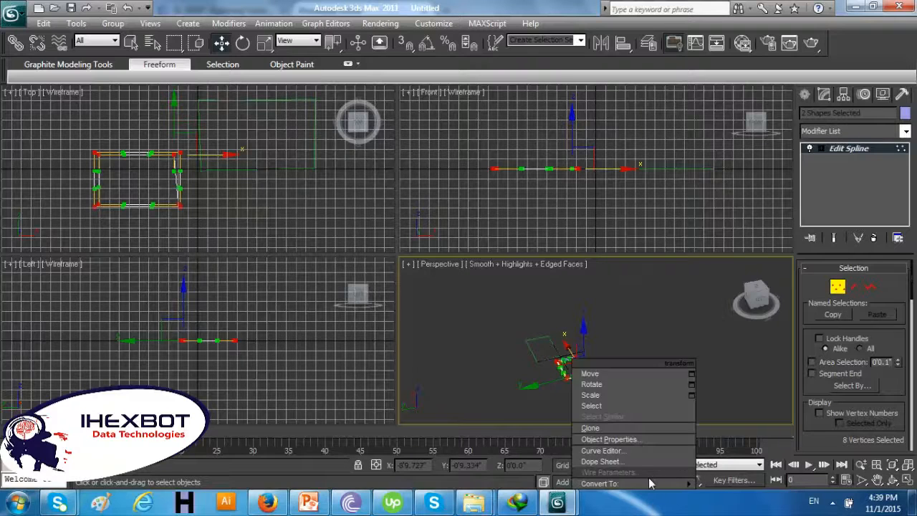
left_click(652, 485)
right_click(651, 480)
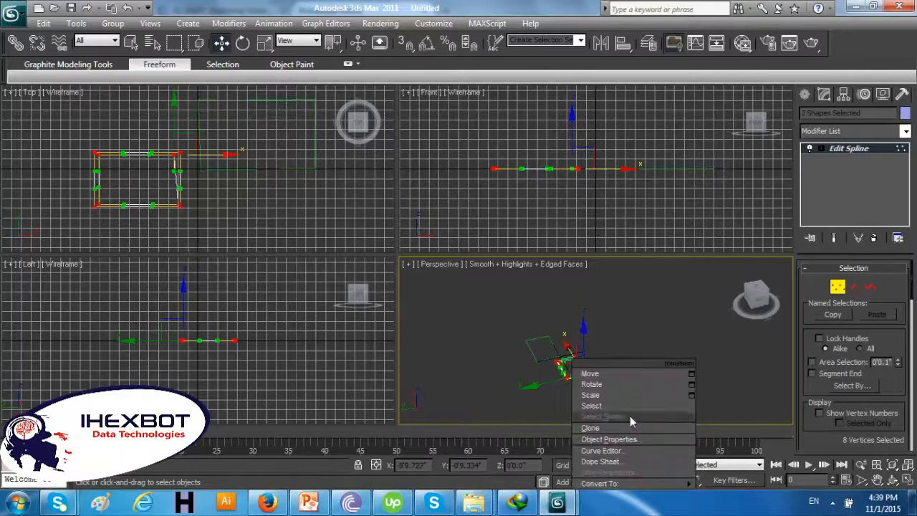
left_click(658, 485)
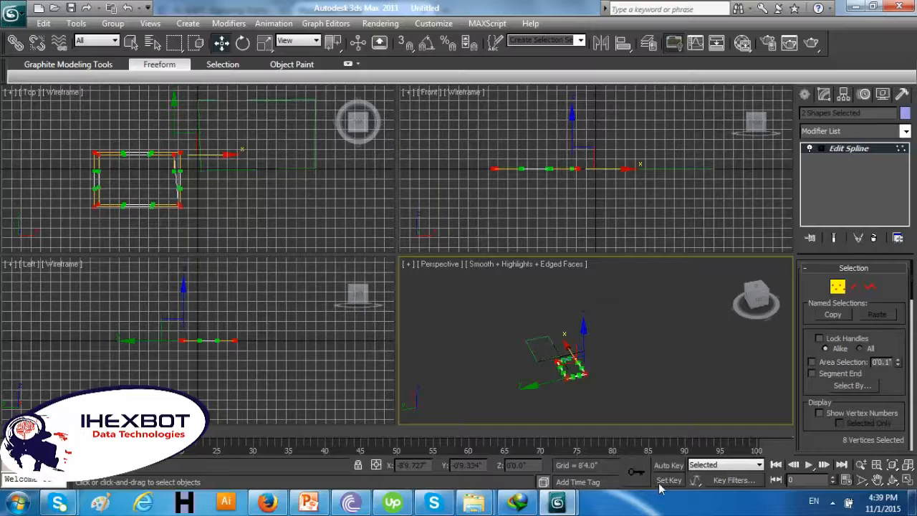
left_click(742, 462)
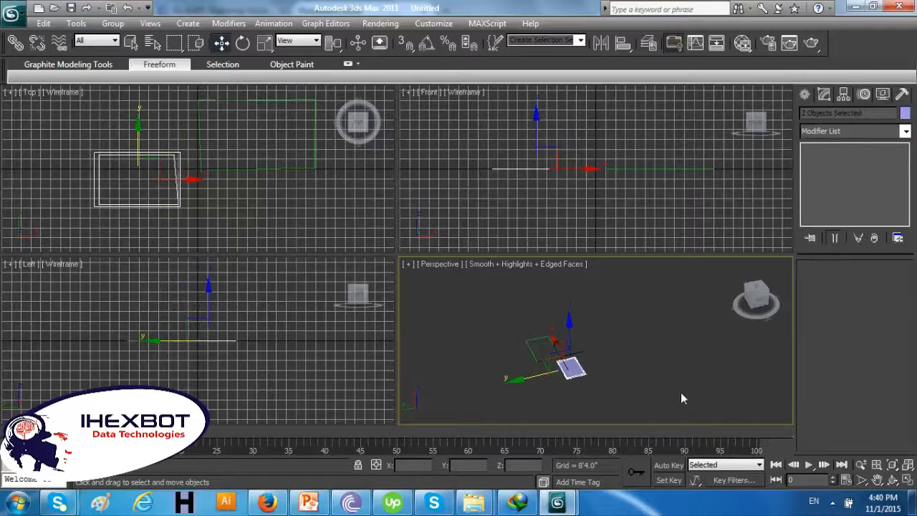
Select the inner rectangle's polygon in the maximized Perspective view and expand its Editable Poly sub-object levels
middle_click_drag(622, 367, 591, 333)
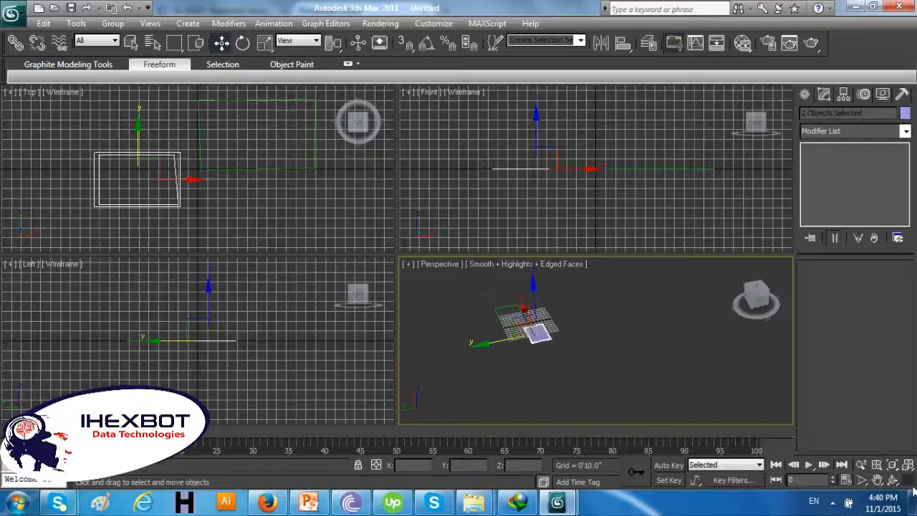
left_click(907, 480)
scroll(418, 306, "up", 10)
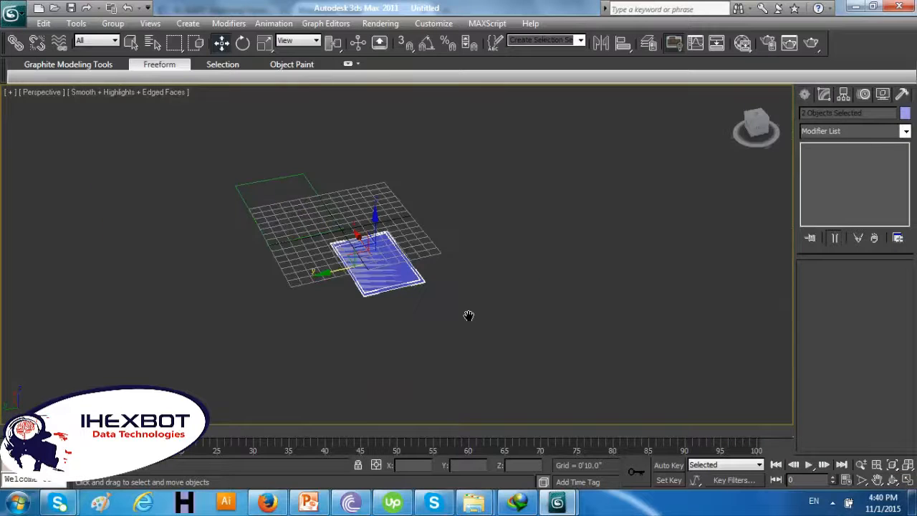
scroll(432, 309, "down", 5)
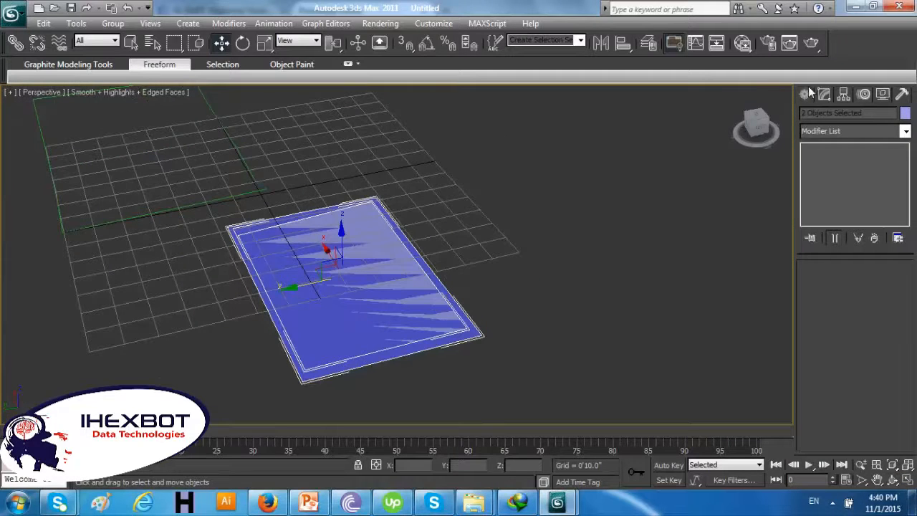
left_click(412, 275)
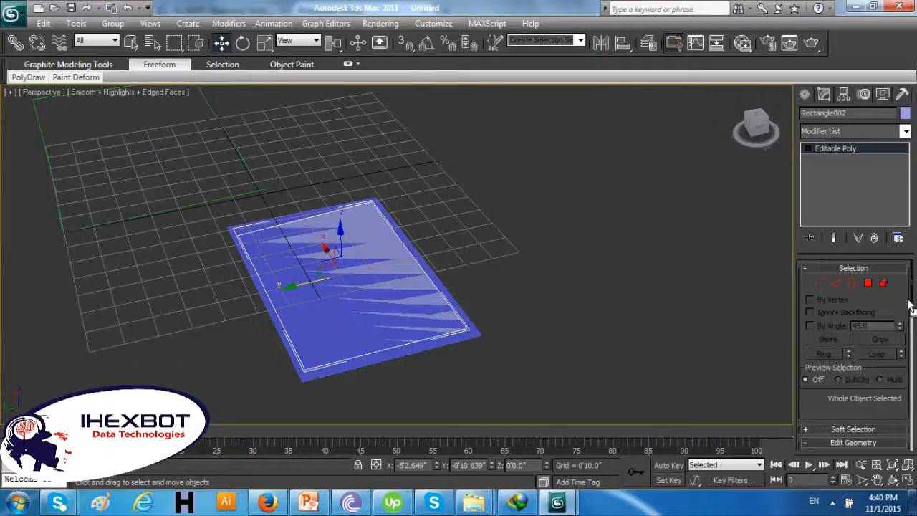
left_click(868, 283)
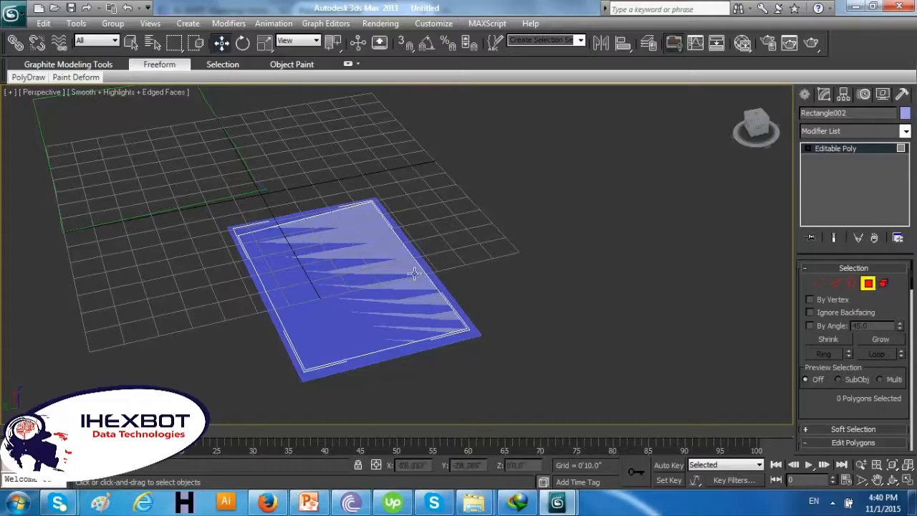
left_click(440, 298)
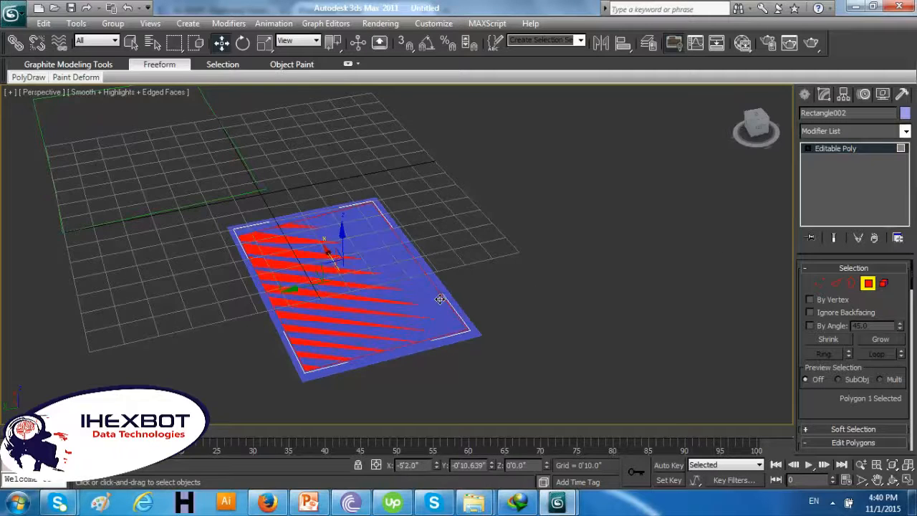
left_click(809, 148)
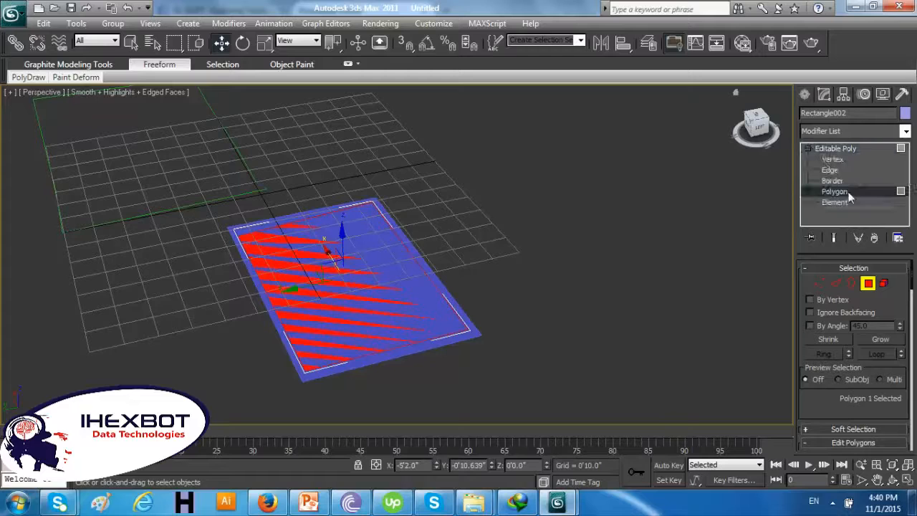
Leave the inner rectangle's polygon level, select the outer rectangle and select its polygon at Polygon level
left_click(815, 194)
left_click(530, 276)
left_click(370, 306)
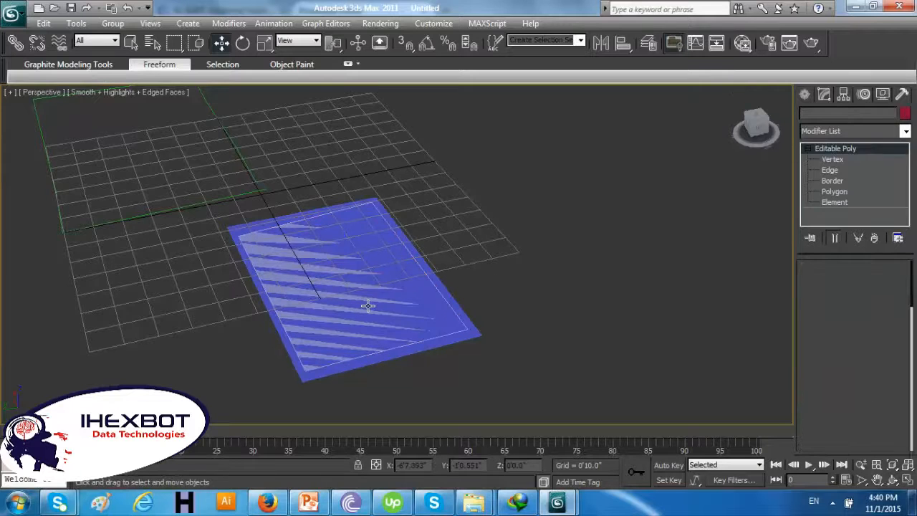
scroll(376, 304, "up", 5)
scroll(376, 303, "down", 4)
scroll(376, 303, "up", 4)
middle_click_drag(374, 304, 337, 292)
left_click(426, 338)
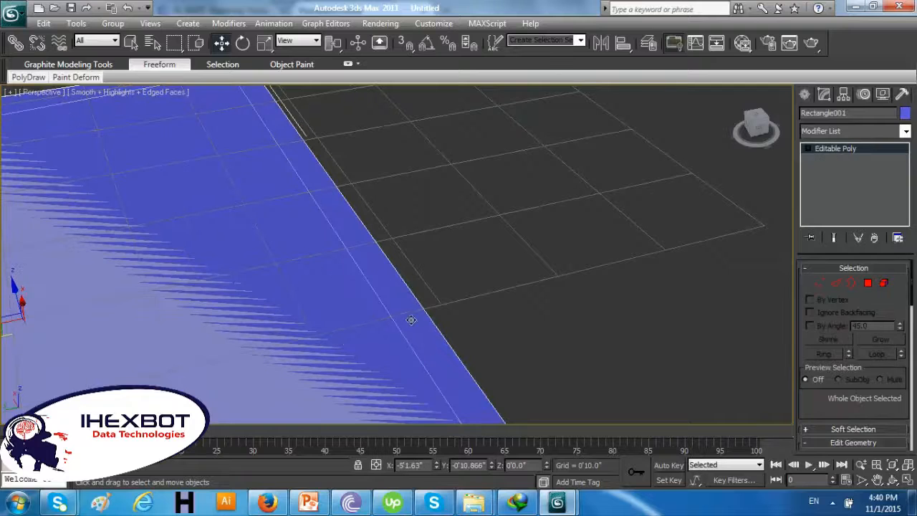
left_click(868, 284)
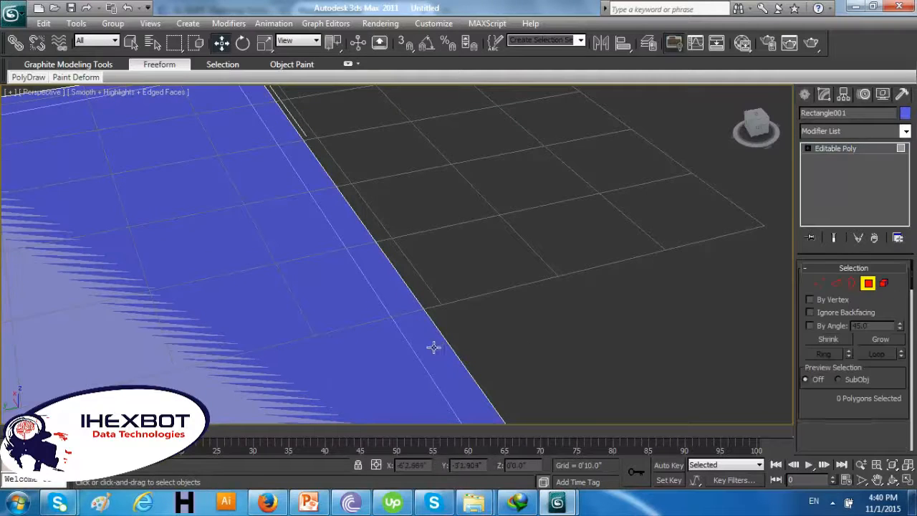
left_click(436, 345)
scroll(442, 347, "down", 4)
scroll(313, 364, "down", 5)
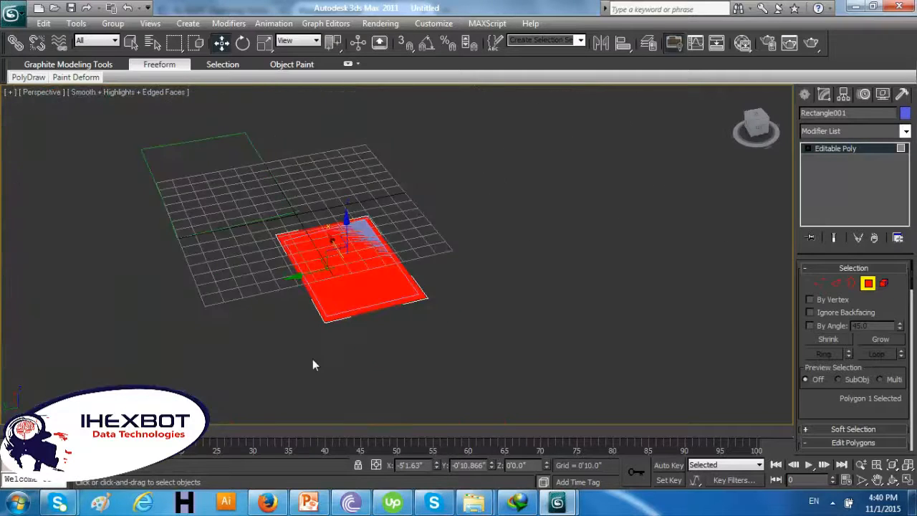
Examine the Edit Polygons and Edit Geometry tools available for the outer rectangle's selected polygon
scroll(324, 347, "up", 2)
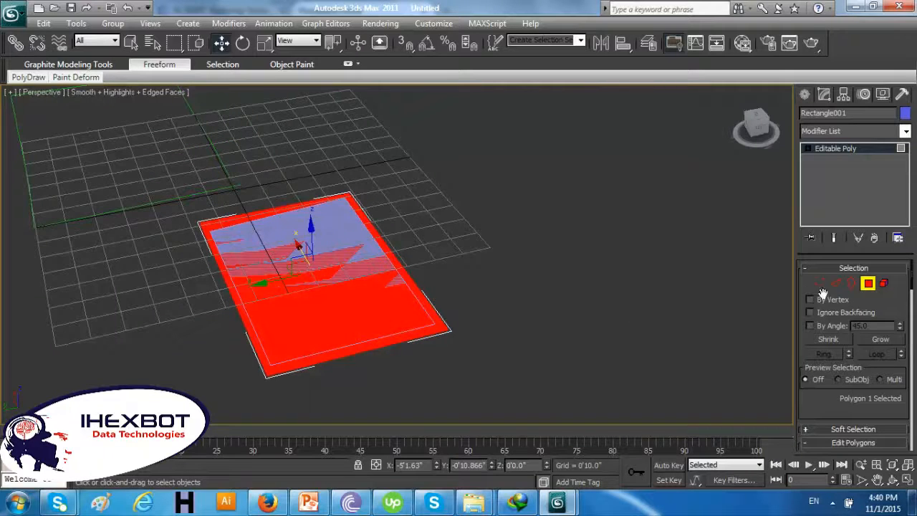
scroll(911, 285, "down", 5)
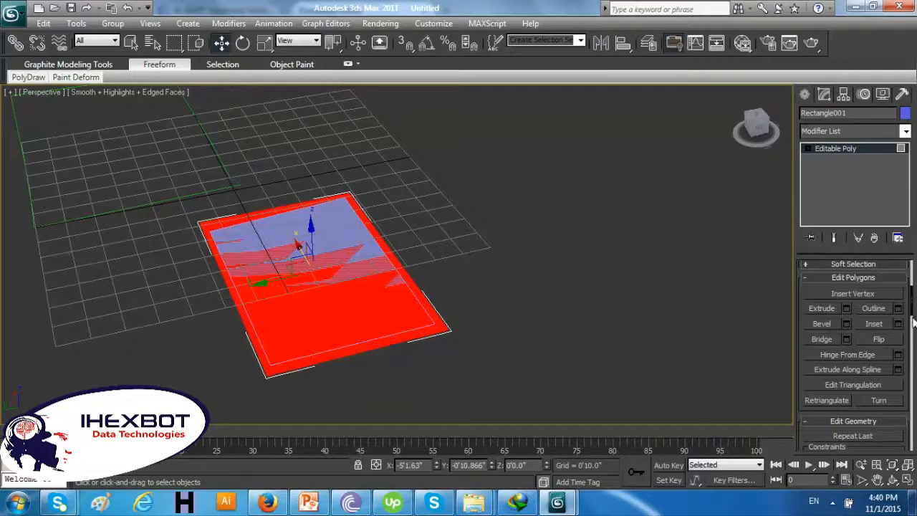
left_click_drag(911, 316, 911, 348)
scroll(862, 348, "up", 4)
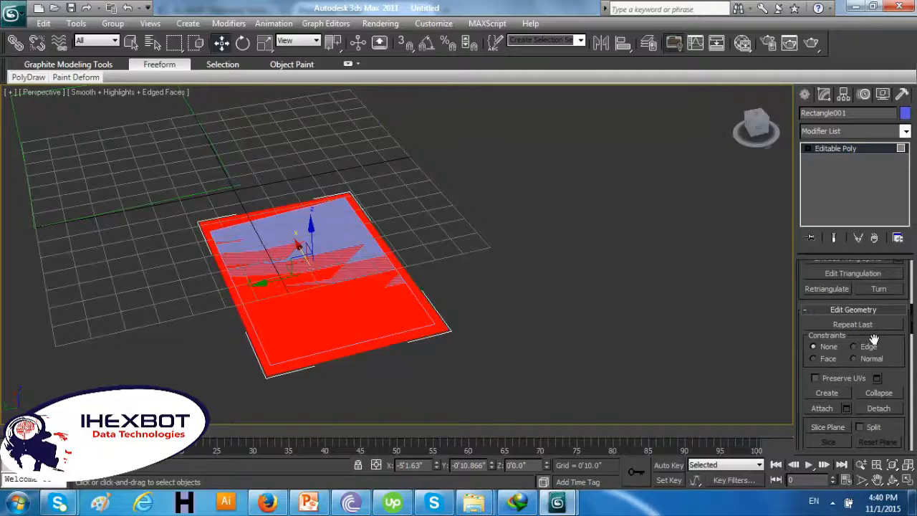
scroll(874, 340, "up", 5)
scroll(873, 340, "down", 3)
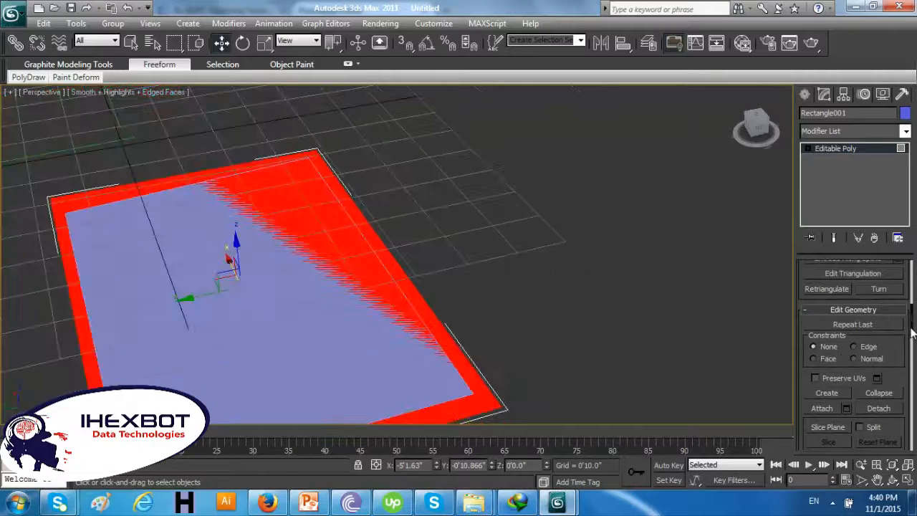
left_click_drag(913, 331, 911, 320)
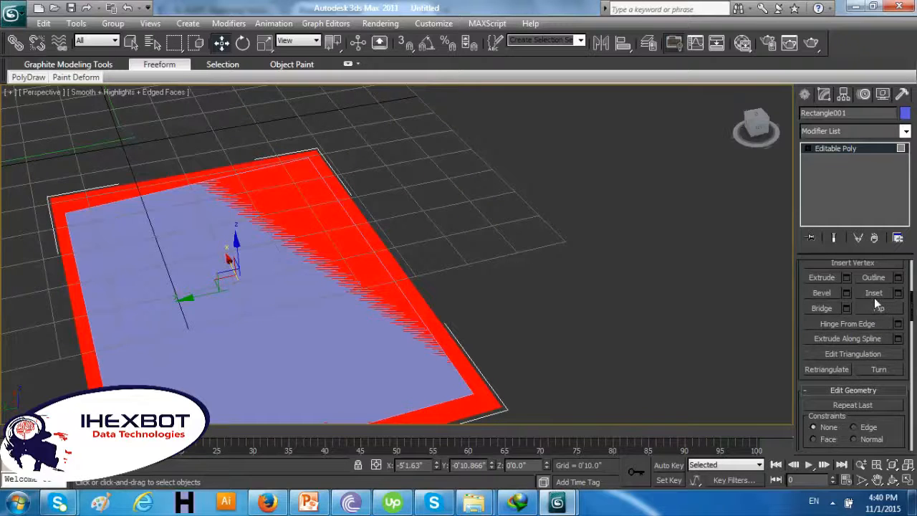
Move the outer rectangle's polygon along X to about -0'1", partly off the inner rectangle, and clear the polygon selection
left_click_drag(357, 336, 351, 226)
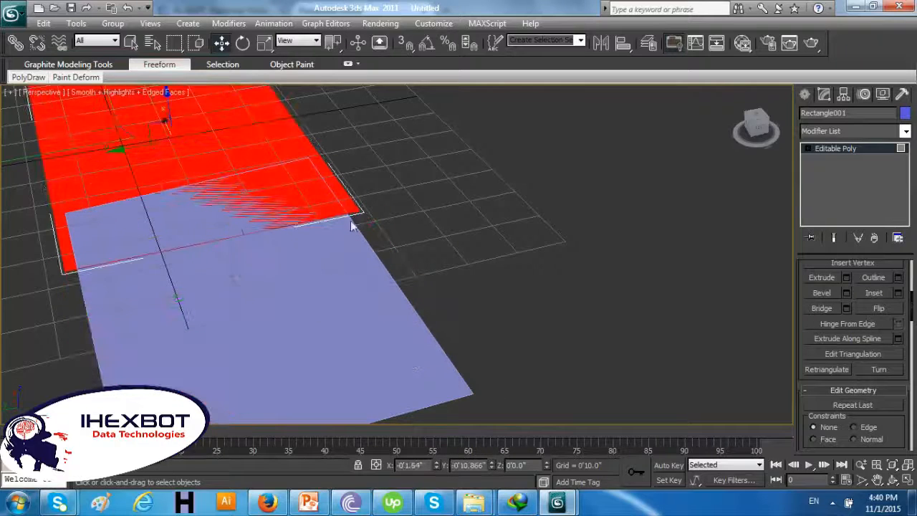
left_click(480, 266)
left_click(297, 200)
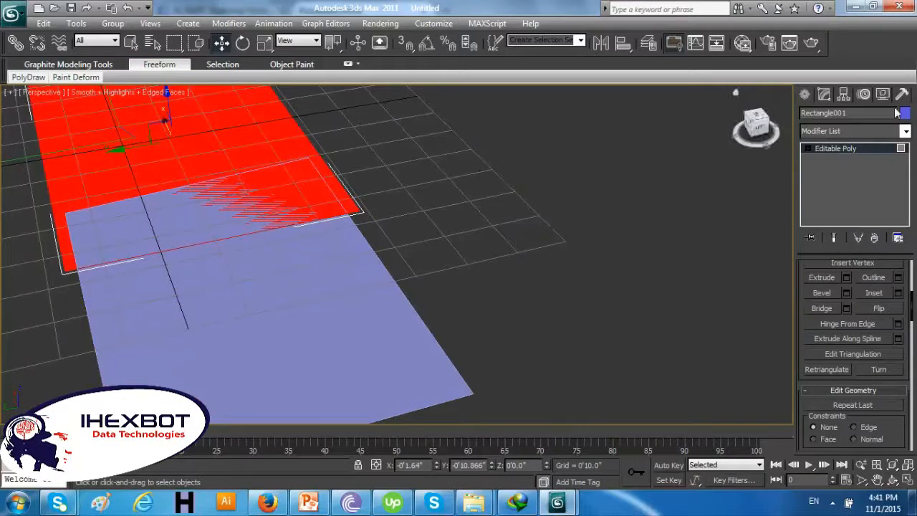
left_click(844, 133)
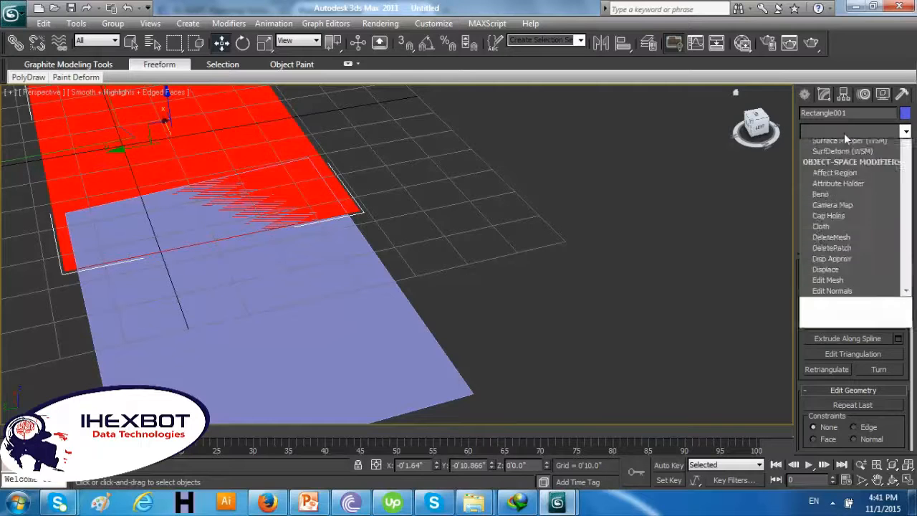
left_click(808, 103)
left_click(621, 158)
left_click(243, 214)
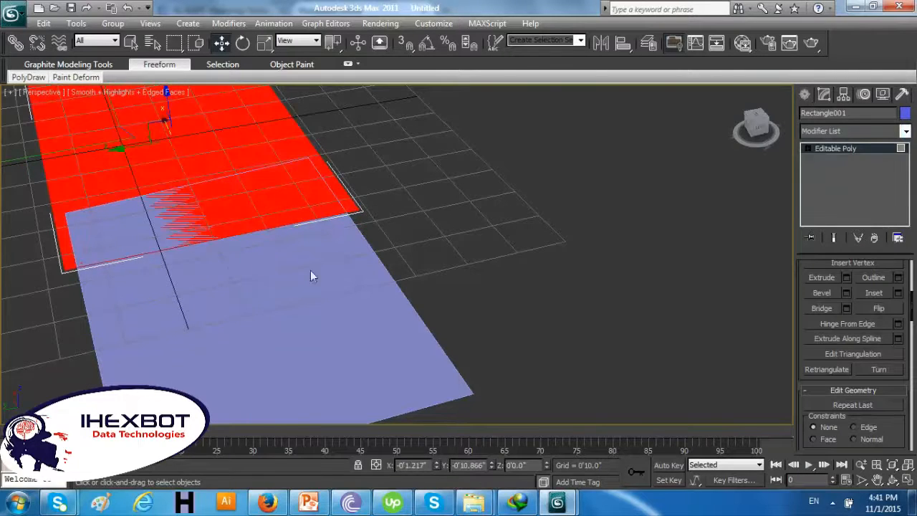
left_click(460, 194)
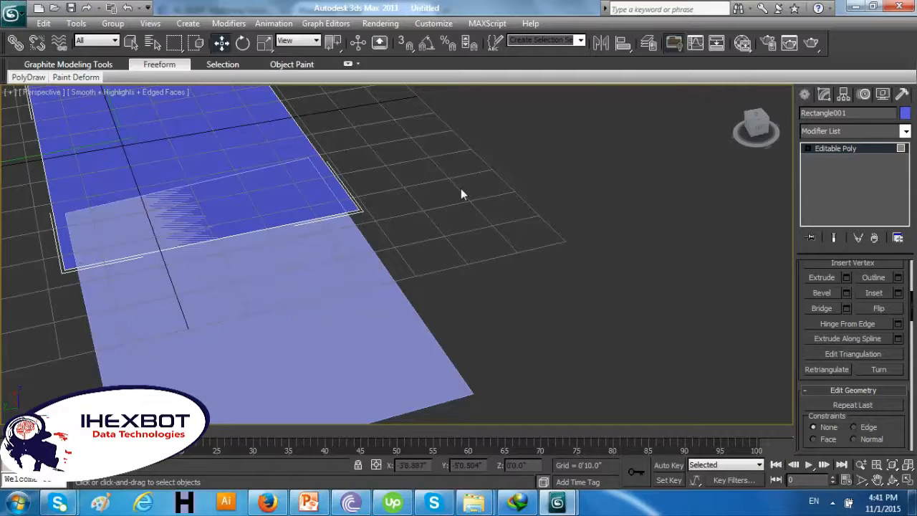
Find and launch AutoCAD 2010 - English
left_click(17, 502)
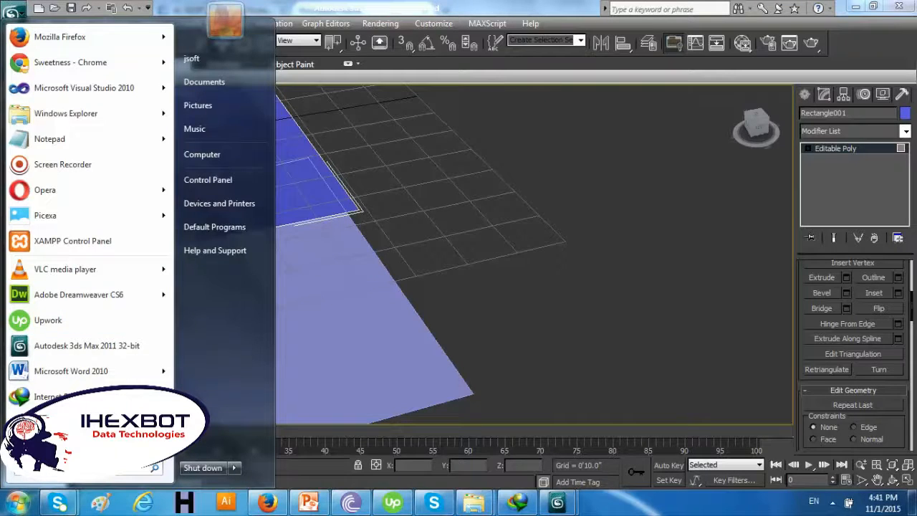
type("c")
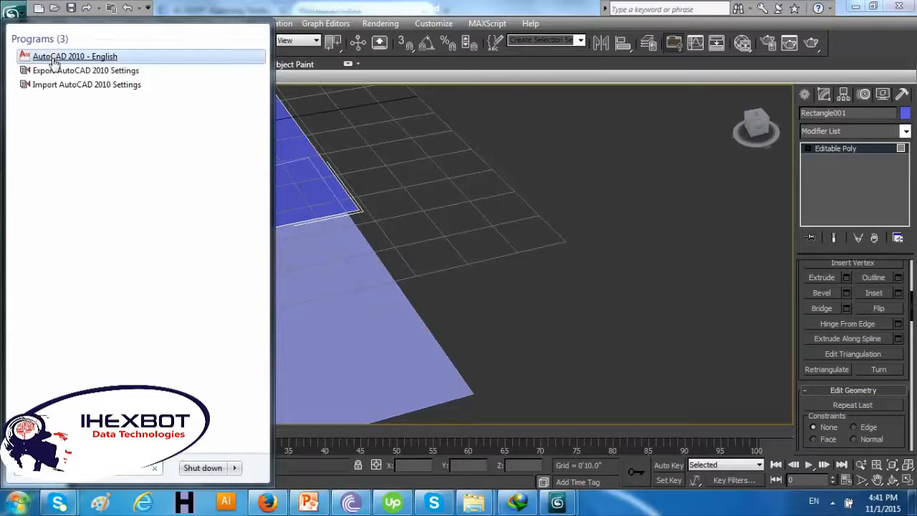
left_click(54, 63)
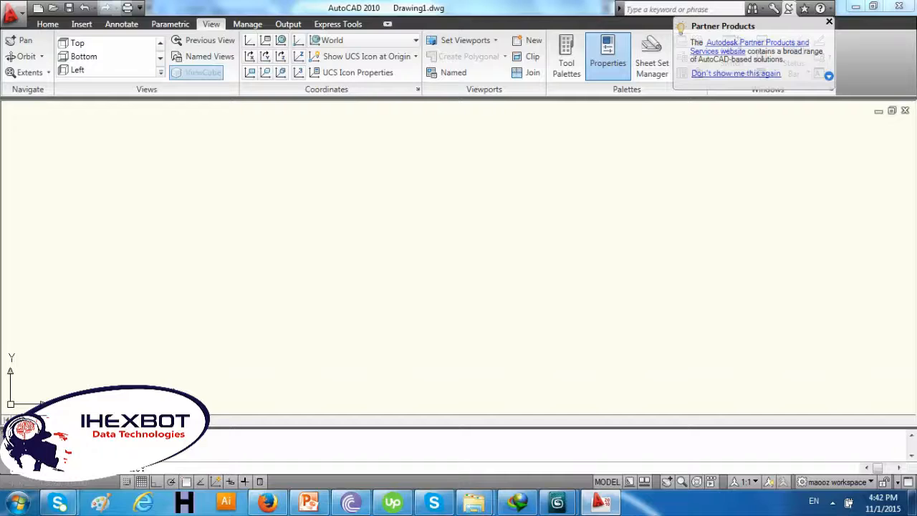
Draw a wide, roughly rectangular outline of connected lines across the middle of the drawing and close it
left_click(173, 205)
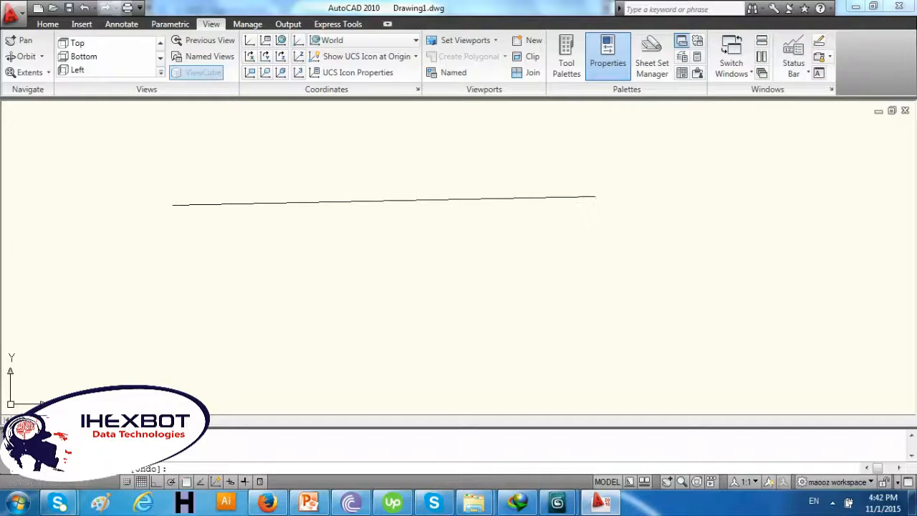
left_click(595, 196)
left_click(606, 317)
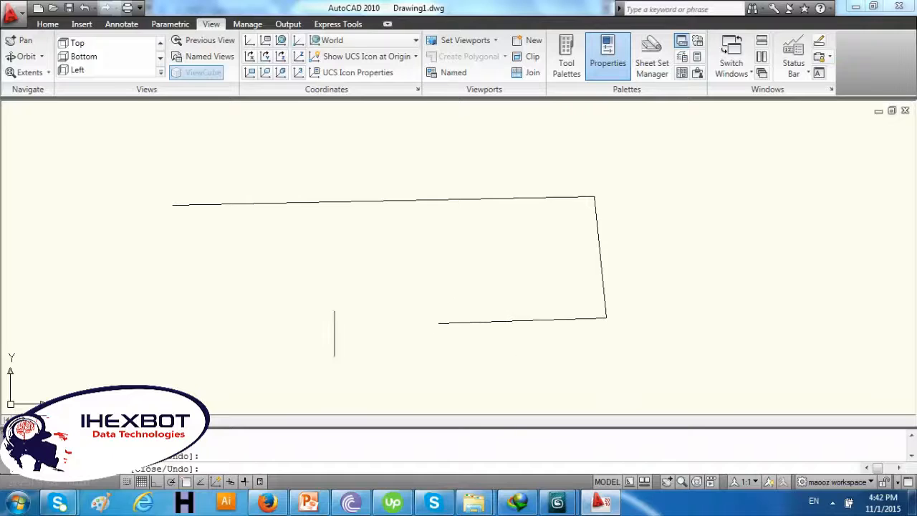
left_click(176, 321)
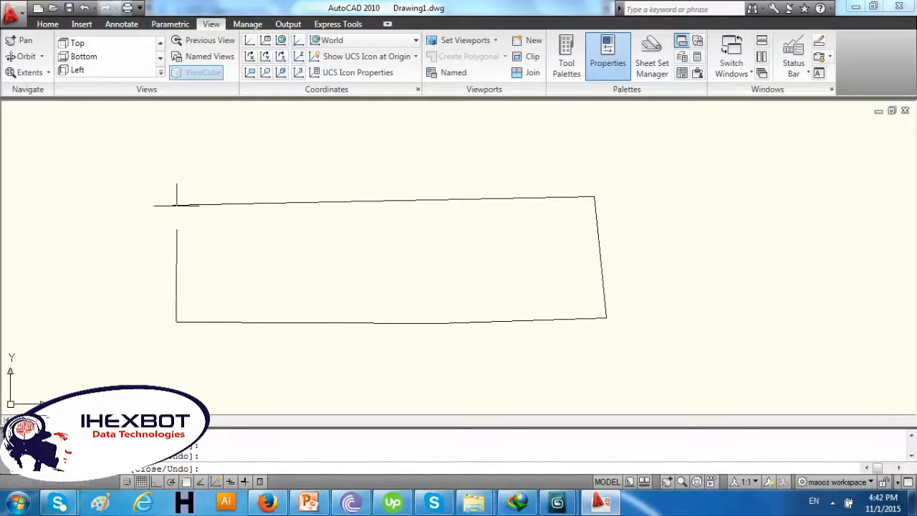
right_click(178, 205)
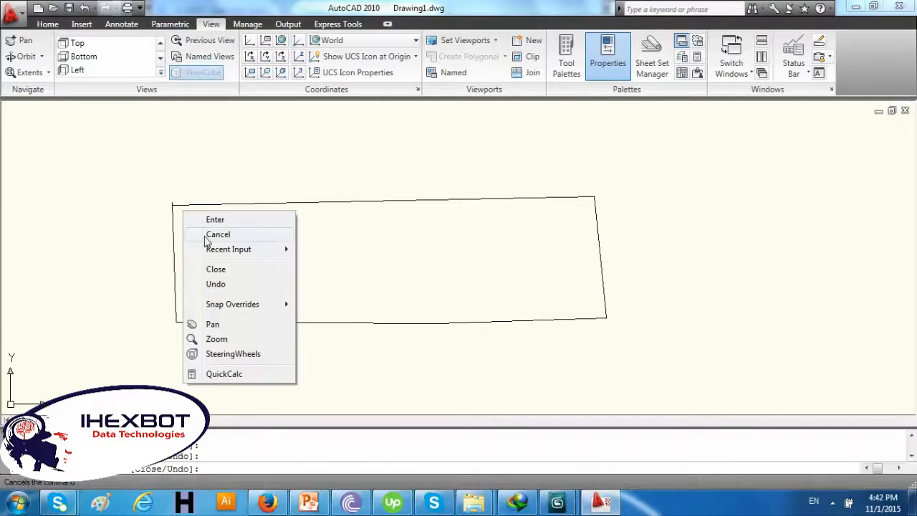
left_click(216, 269)
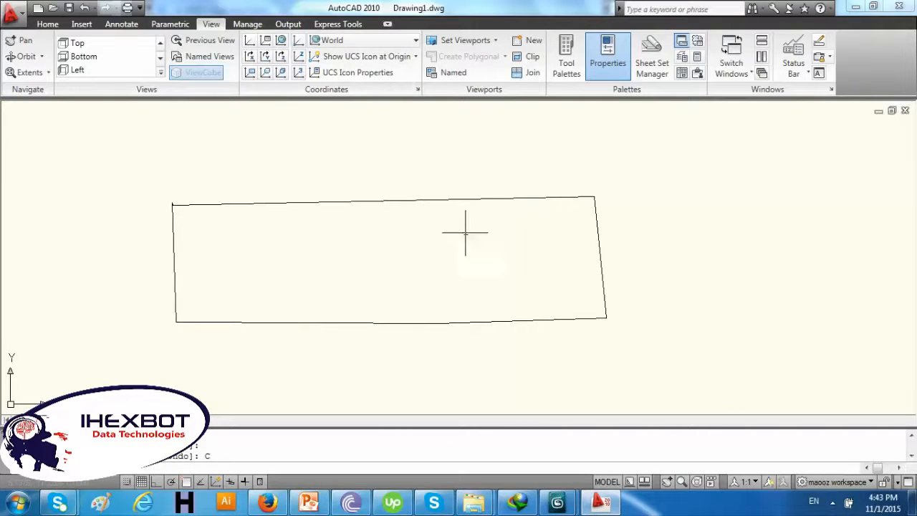
Offset the outline's left side inward, trying a distance of 5' before picking the distance with two points in the drawing
left_click(184, 215)
left_click(196, 279)
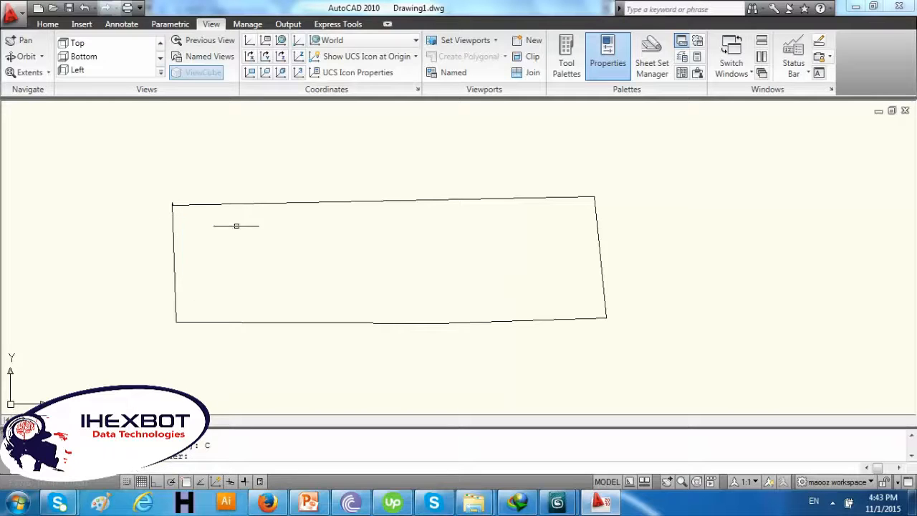
left_click(172, 246)
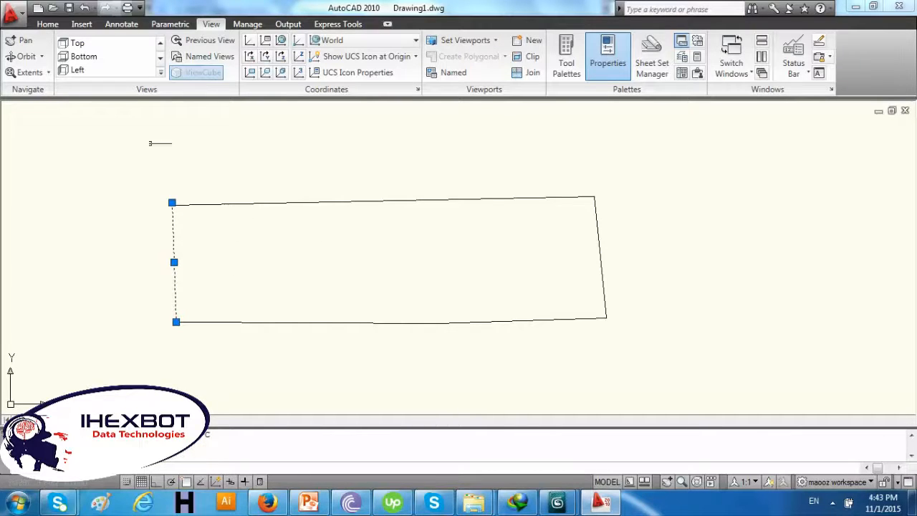
left_click(54, 26)
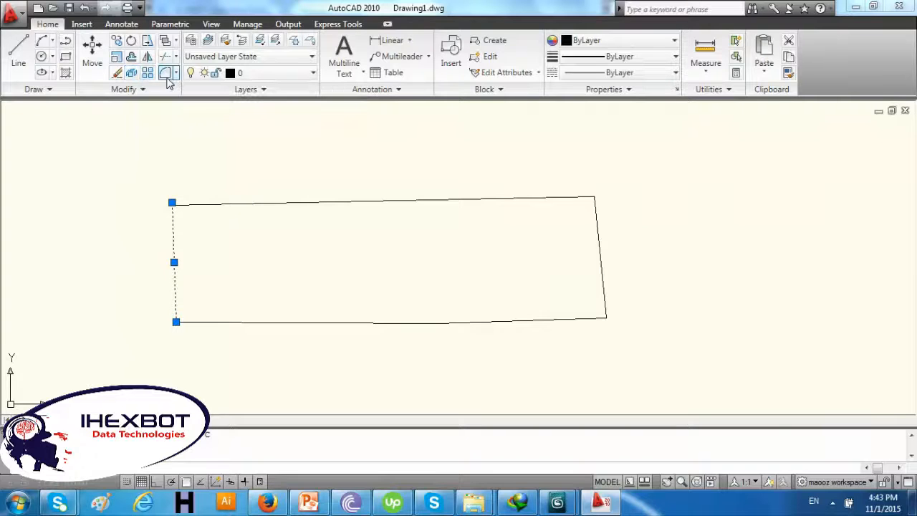
left_click(133, 58)
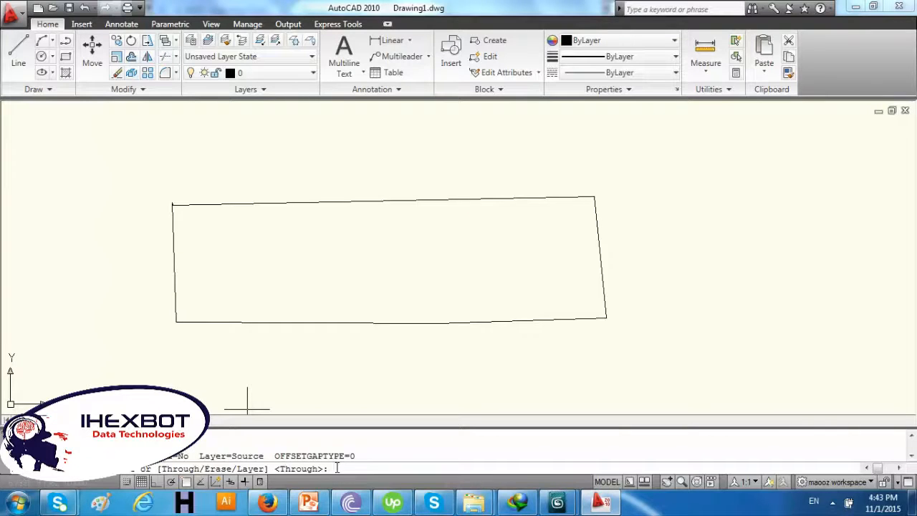
type("5")
key("Return")
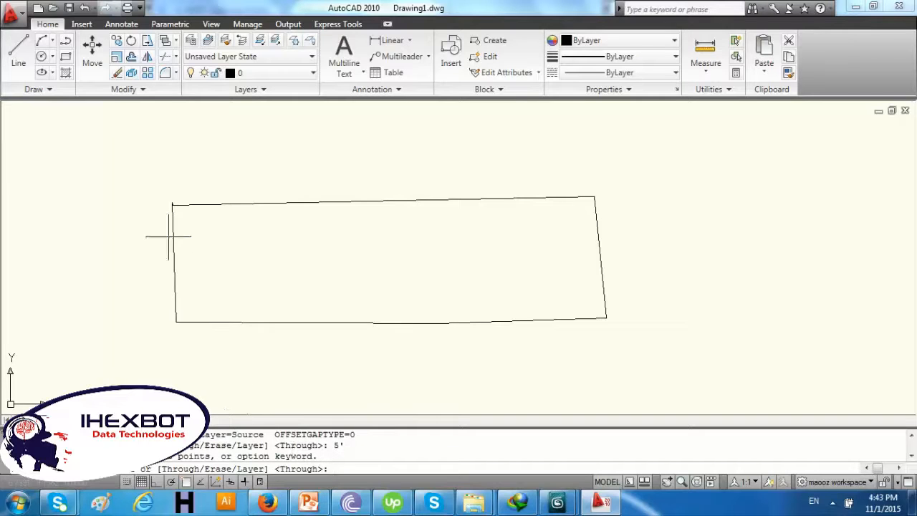
left_click(197, 259)
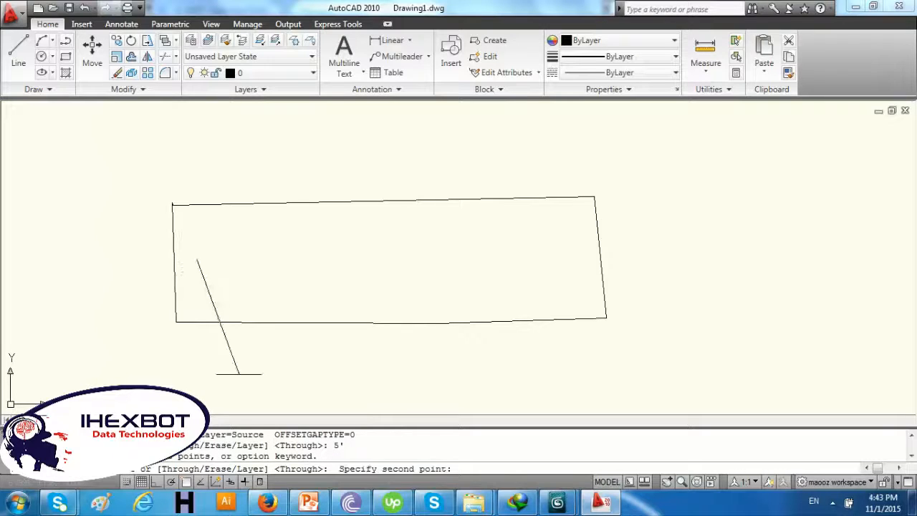
left_click(201, 287)
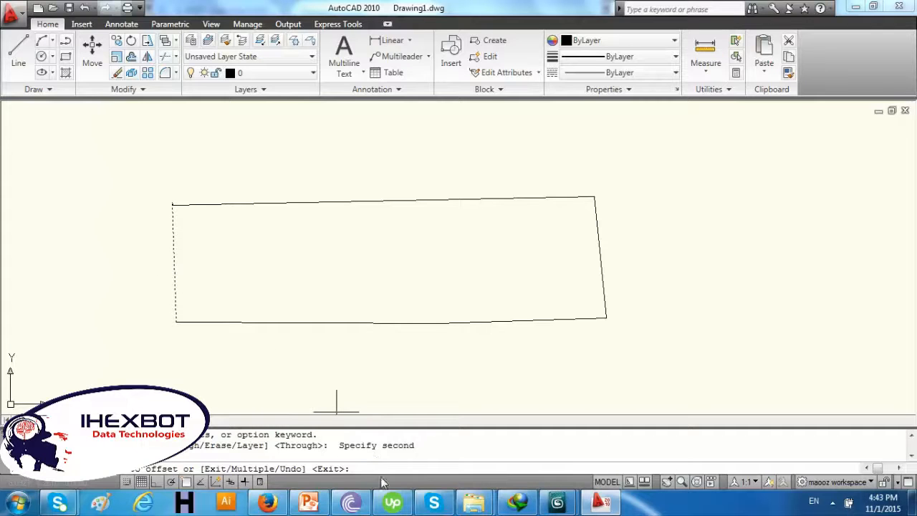
left_click(229, 268)
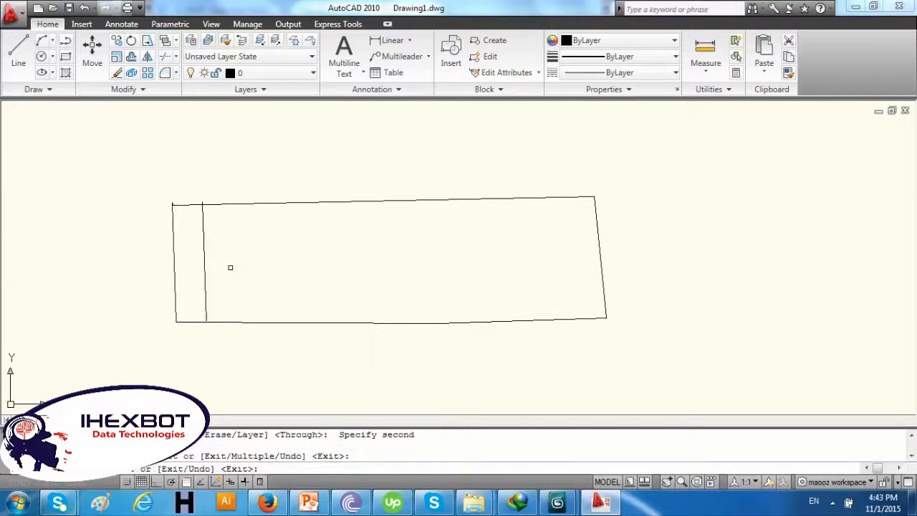
Offset the outline's right side, top side and both bottom segments inward by the same distance
left_click(606, 272)
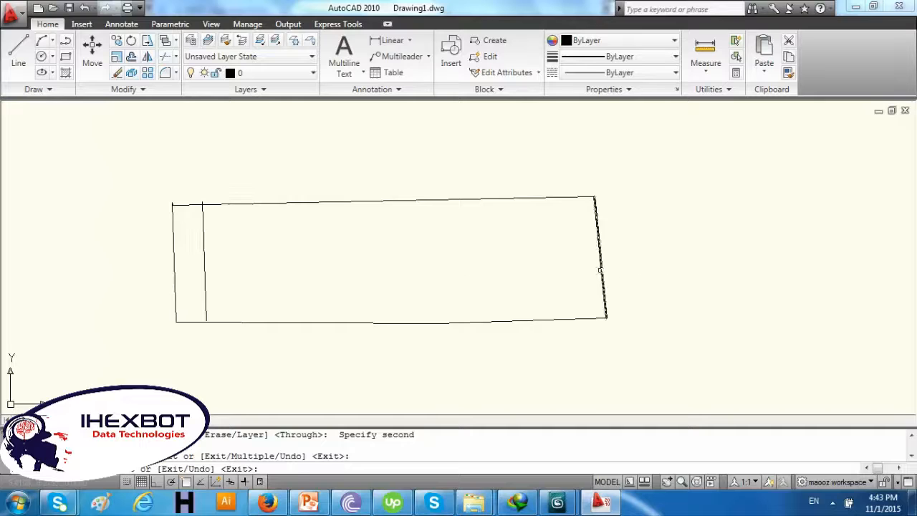
left_click(531, 284)
left_click(425, 199)
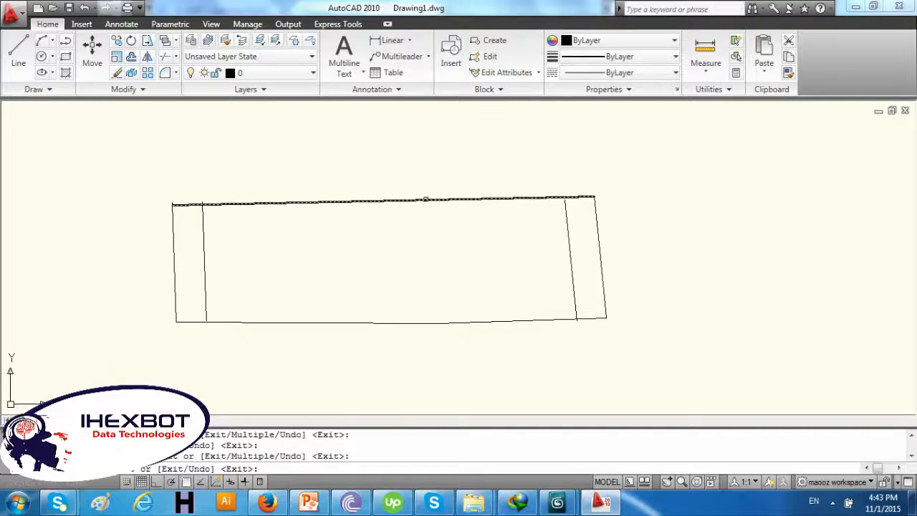
left_click(425, 236)
left_click(432, 322)
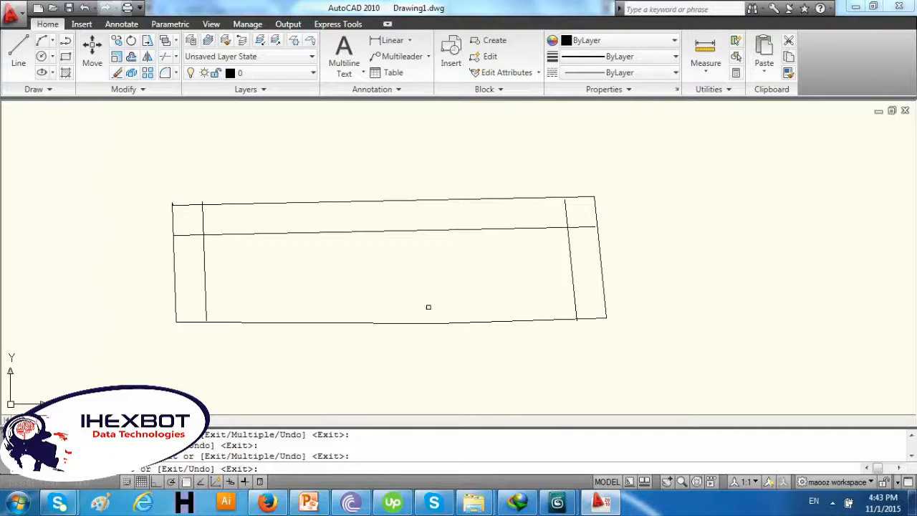
left_click(458, 321)
left_click(453, 304)
left_click(430, 321)
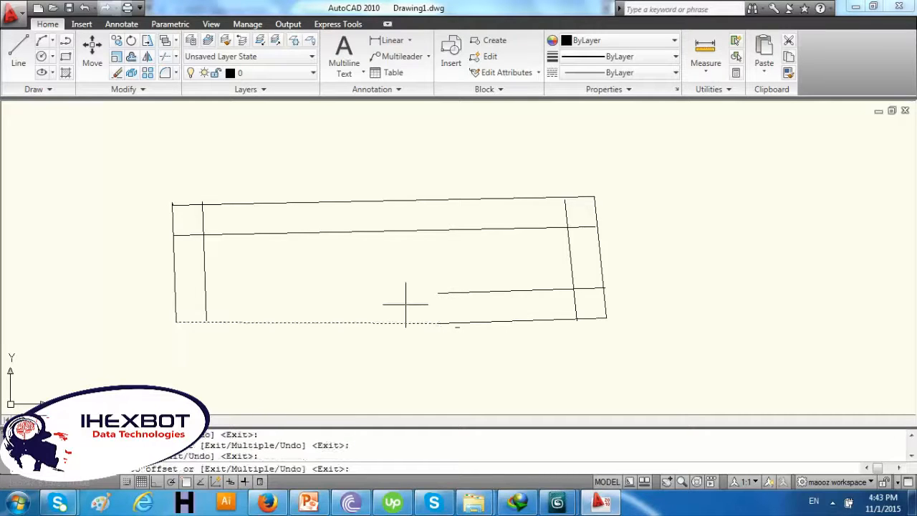
left_click(406, 298)
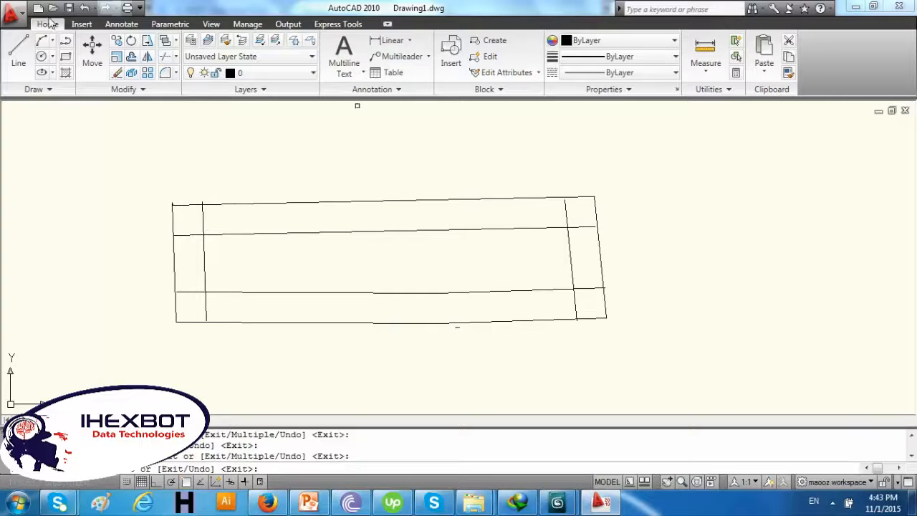
Save the AutoCAD drawing to the Desktop as Drawing1.dwg in AutoCAD 2010 Drawing format
left_click(81, 12)
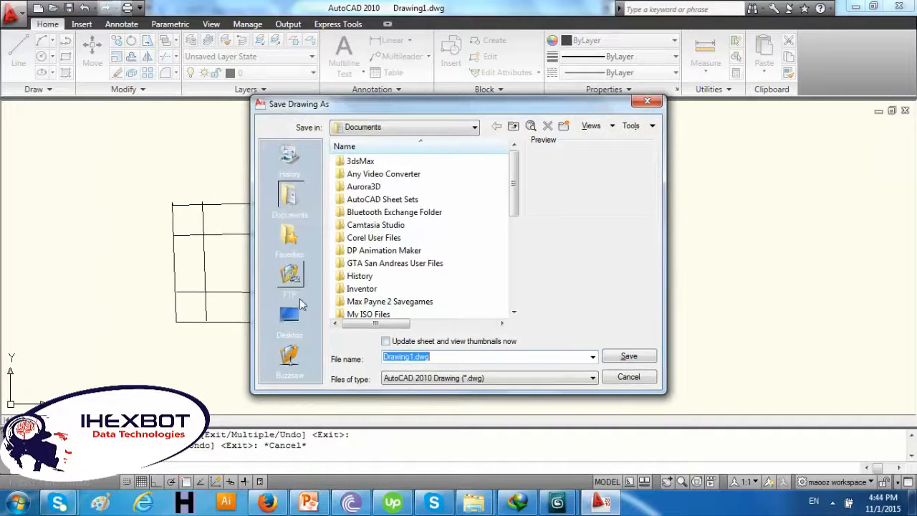
left_click(289, 314)
left_click(628, 356)
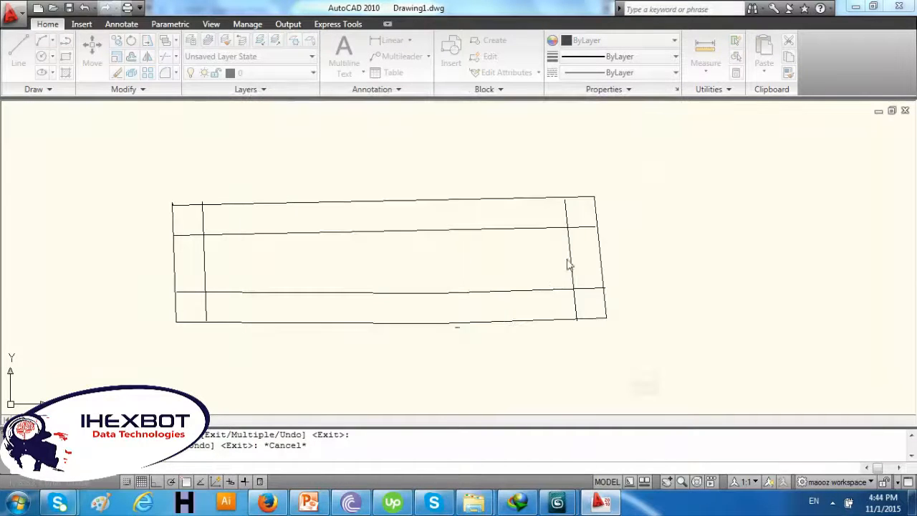
Switch to the untitled 3ds Max scene and delete all polygons of the selected Editable Poly rectangle
mouse_move(558, 502)
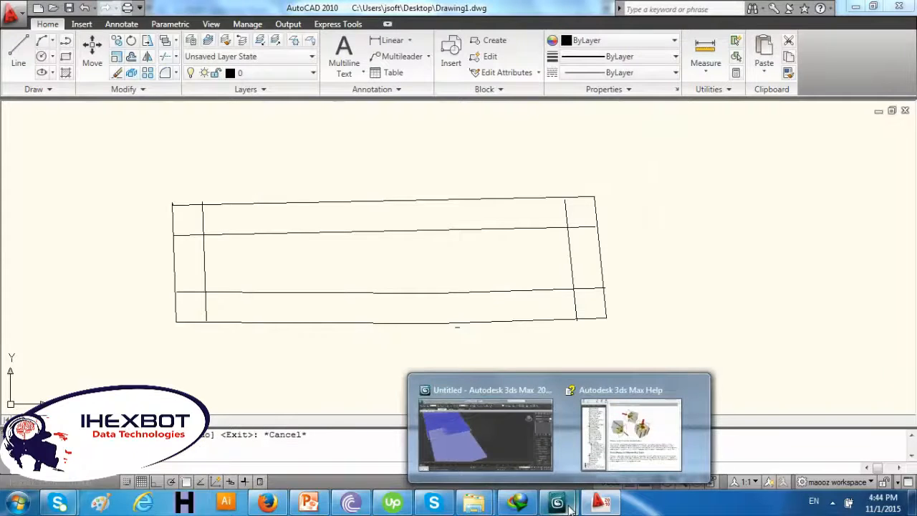
left_click(540, 447)
scroll(531, 242, "down", 4)
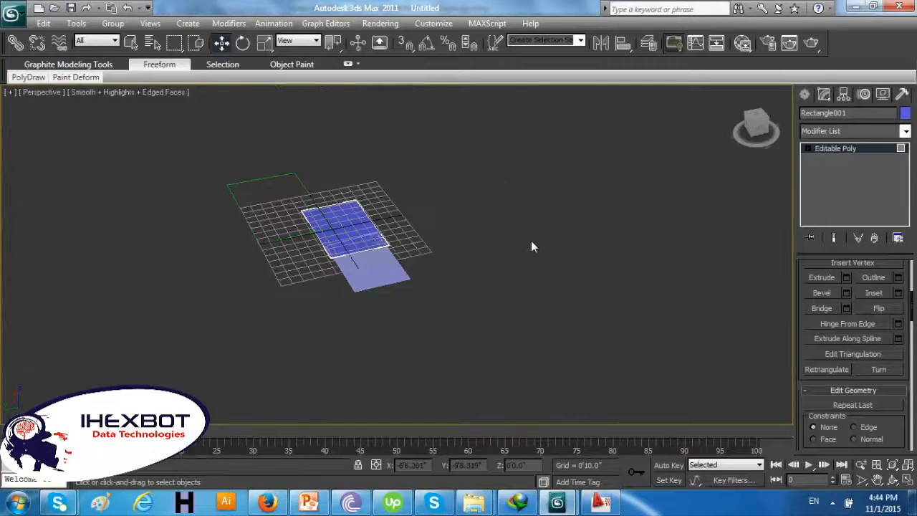
scroll(531, 246, "up", 5)
scroll(531, 246, "down", 4)
left_click_drag(523, 147, 123, 366)
key("Delete")
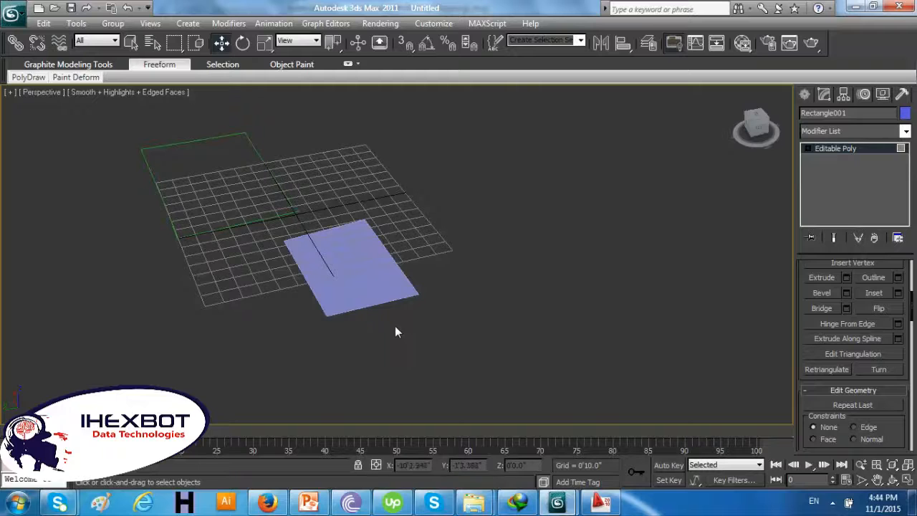
Leave the polygon sub-object level and delete all remaining objects to empty the scene
left_click_drag(492, 164, 253, 391)
left_click(861, 145)
left_click_drag(532, 187, 227, 375)
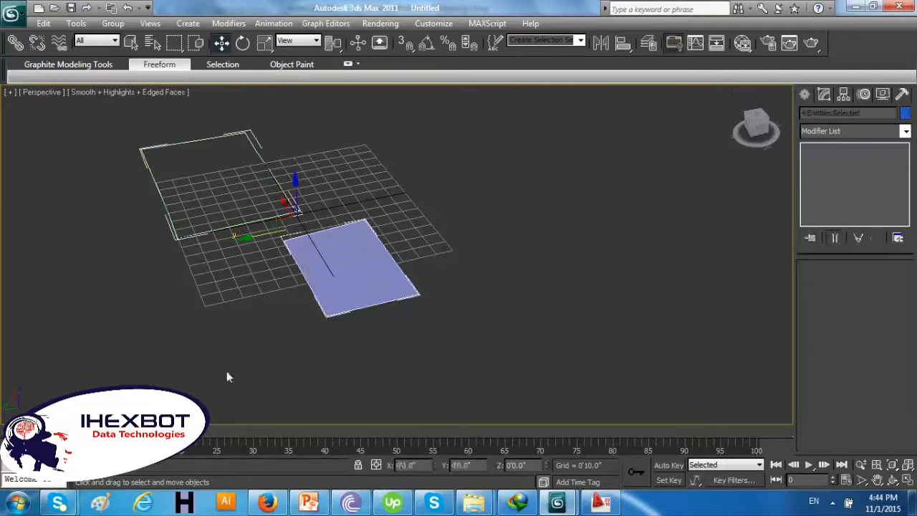
key("Delete")
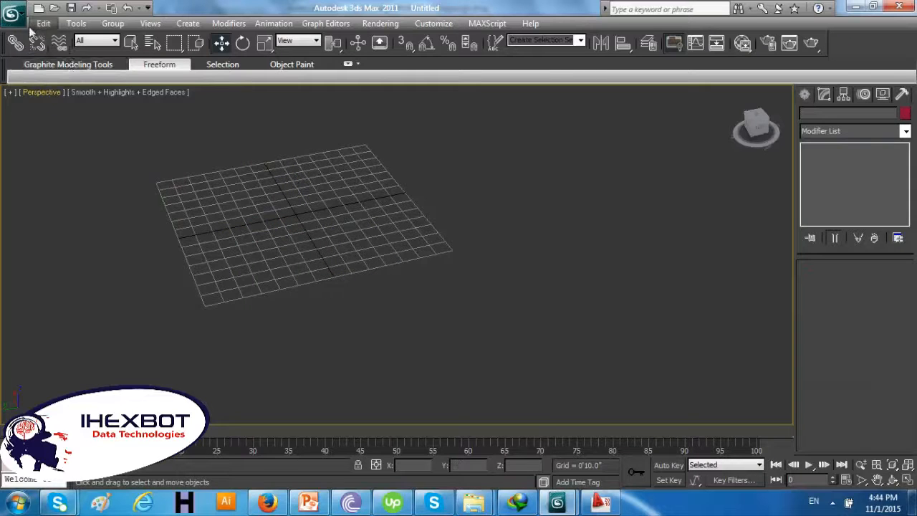
Start importing a file with all formats allowed and browse to the Desktop folder
left_click(12, 14)
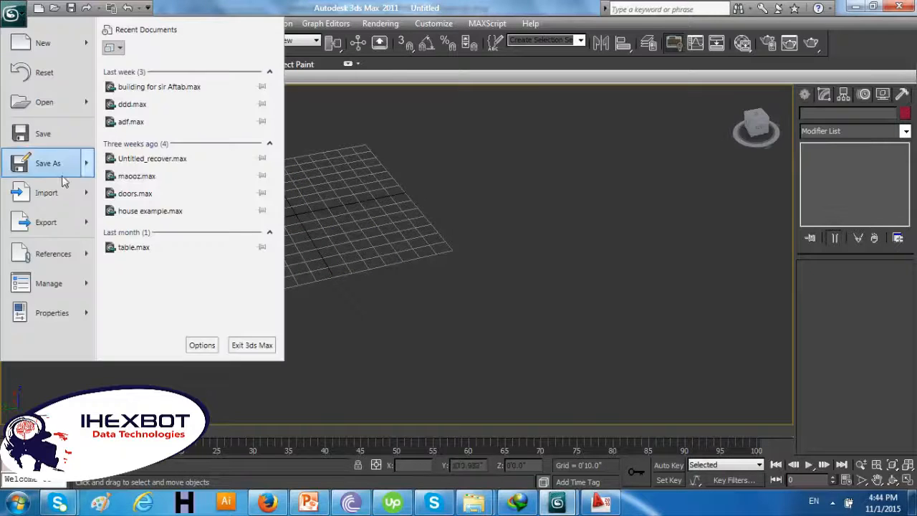
mouse_move(68, 200)
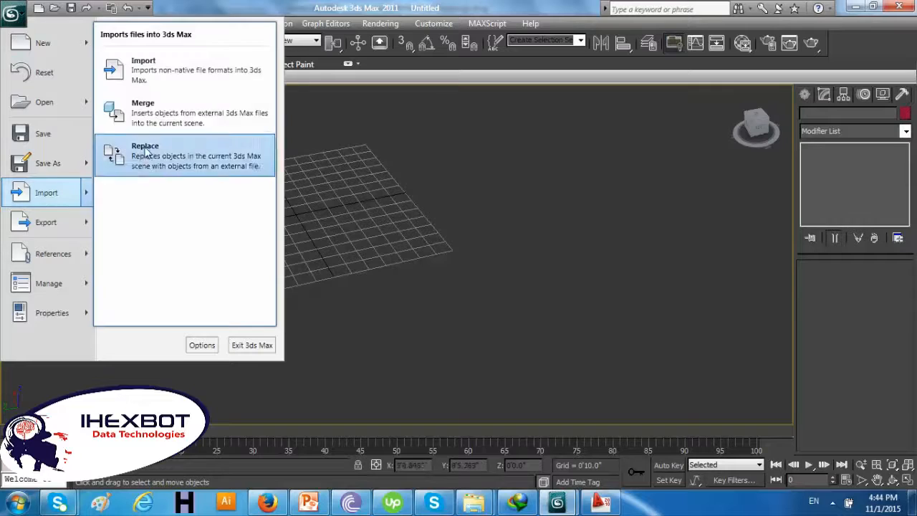
left_click(143, 79)
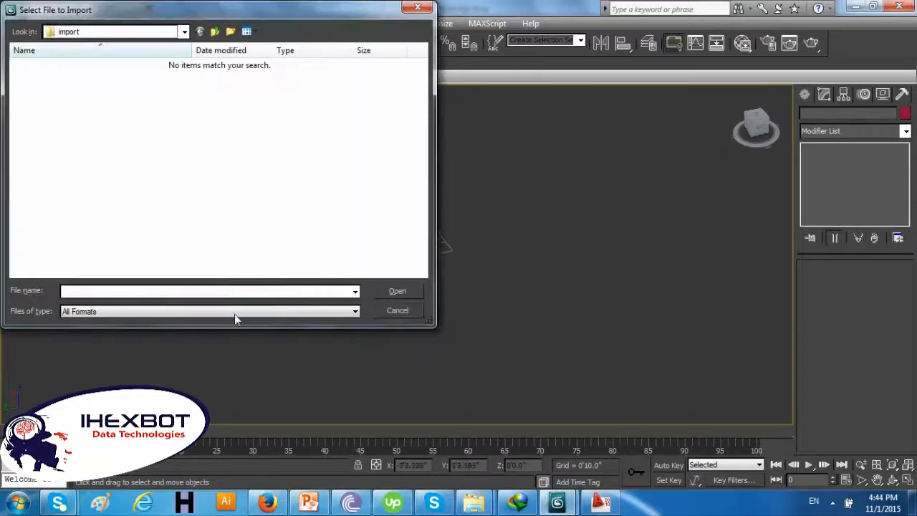
left_click(203, 315)
left_click(251, 282)
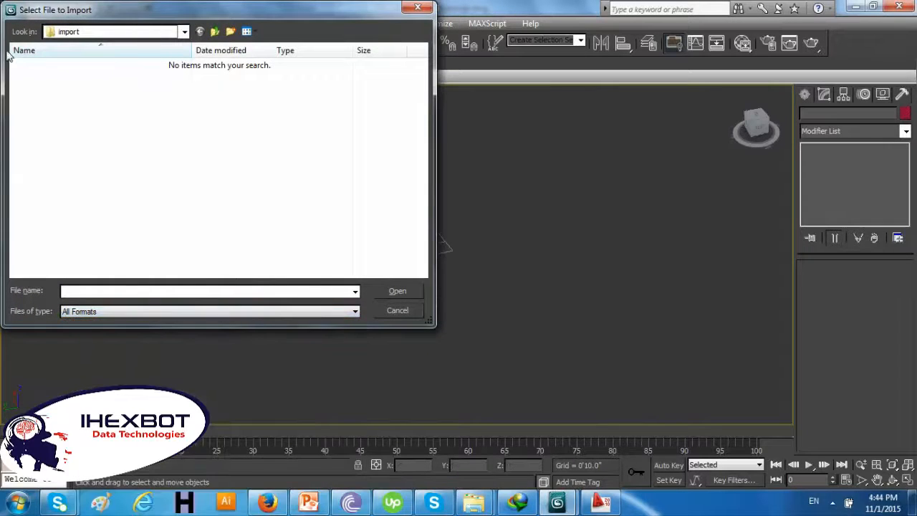
left_click(78, 32)
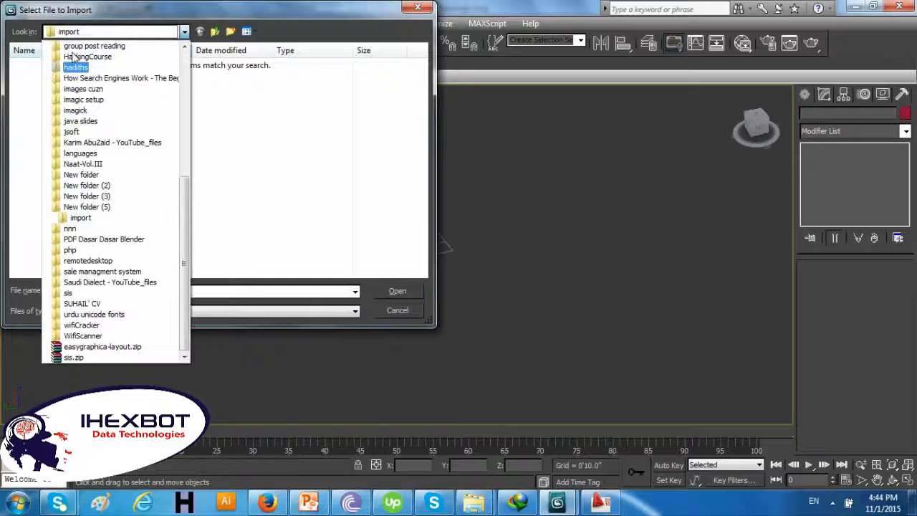
scroll(118, 105, "up", 7)
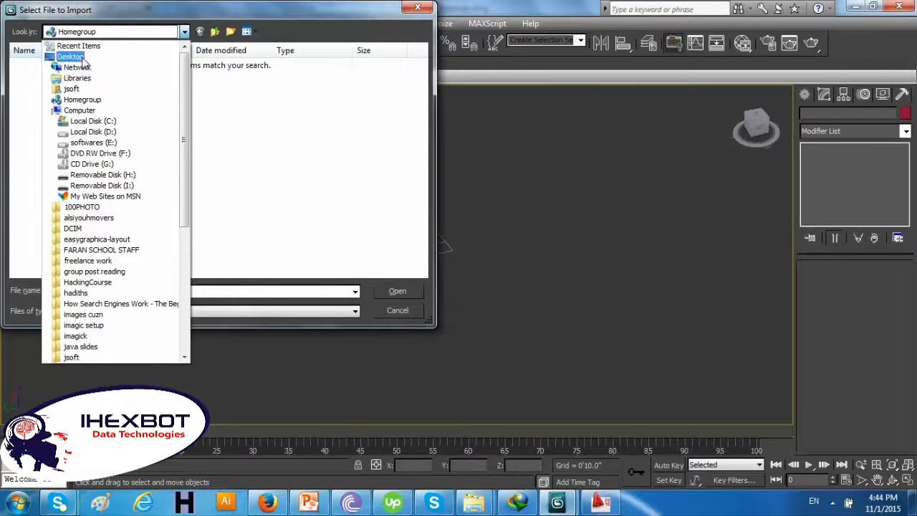
left_click(70, 56)
Import Drawing1.dwg, accepting the default AutoCAD DWG/DXF import options
scroll(215, 180, "down", 5)
left_click(173, 291)
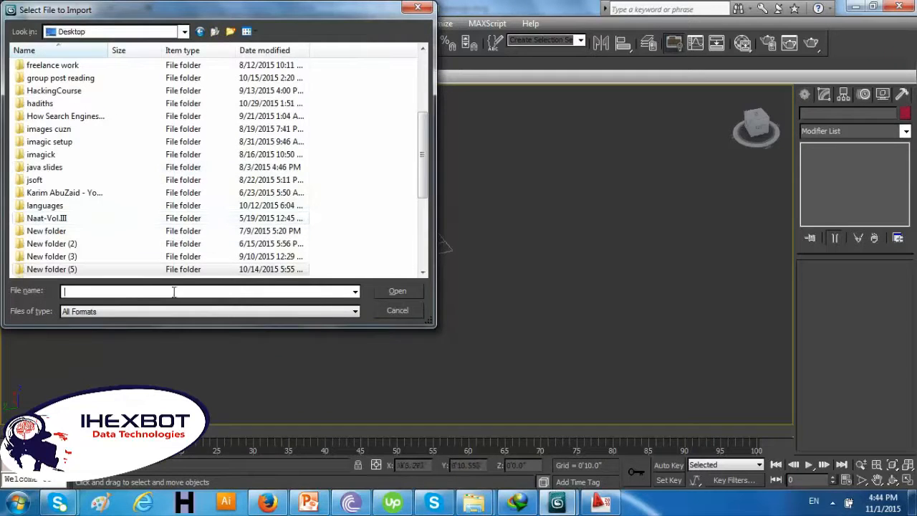
type("d")
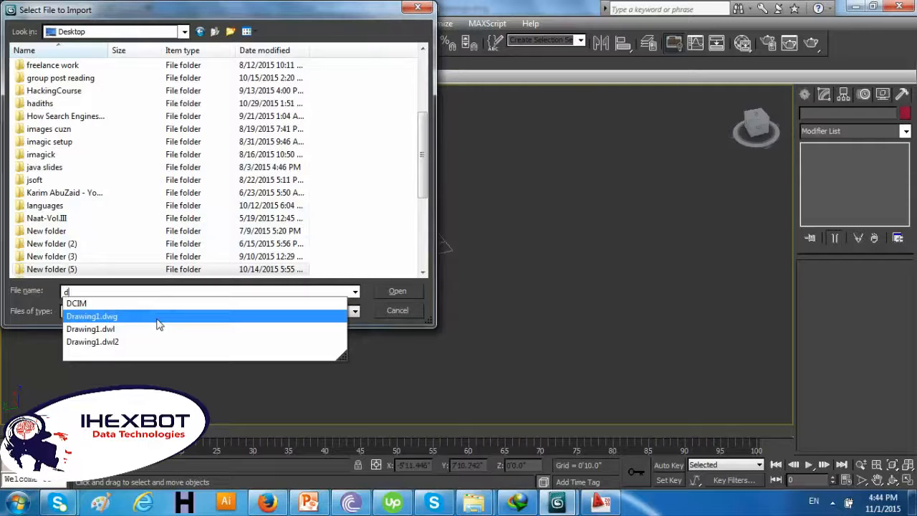
left_click(218, 316)
left_click(380, 292)
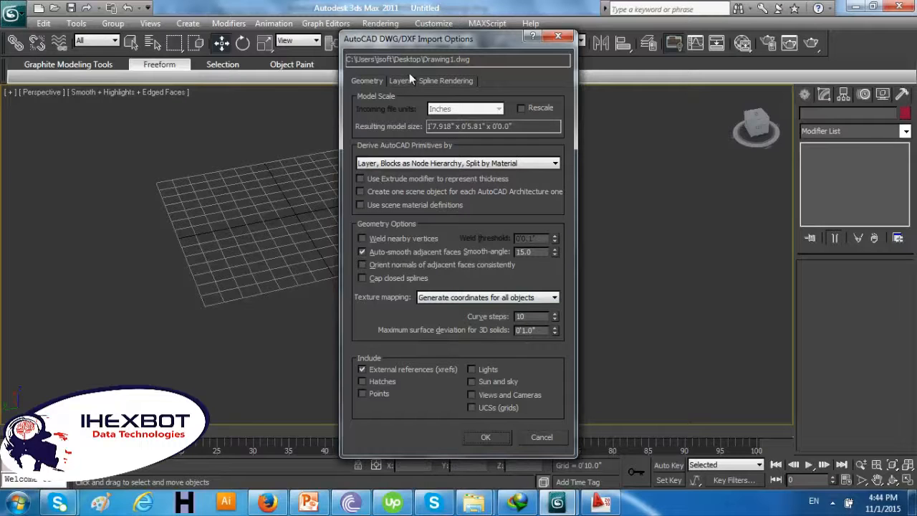
left_click(485, 439)
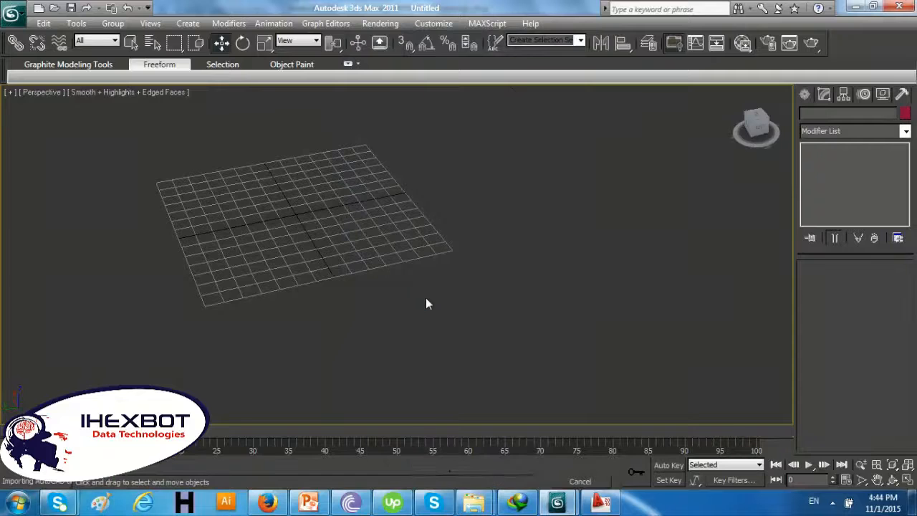
Select the imported AutoCAD outline in the perspective view, seen lengthwise and close up
scroll(425, 302, "down", 5)
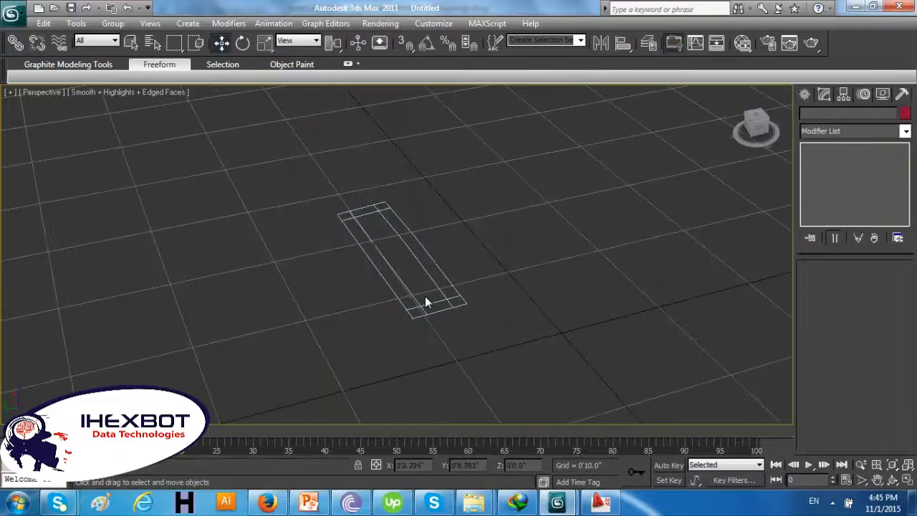
scroll(424, 295, "up", 4)
middle_click_drag(424, 295, 522, 308, "alt")
scroll(429, 295, "up", 3)
scroll(430, 301, "up", 2)
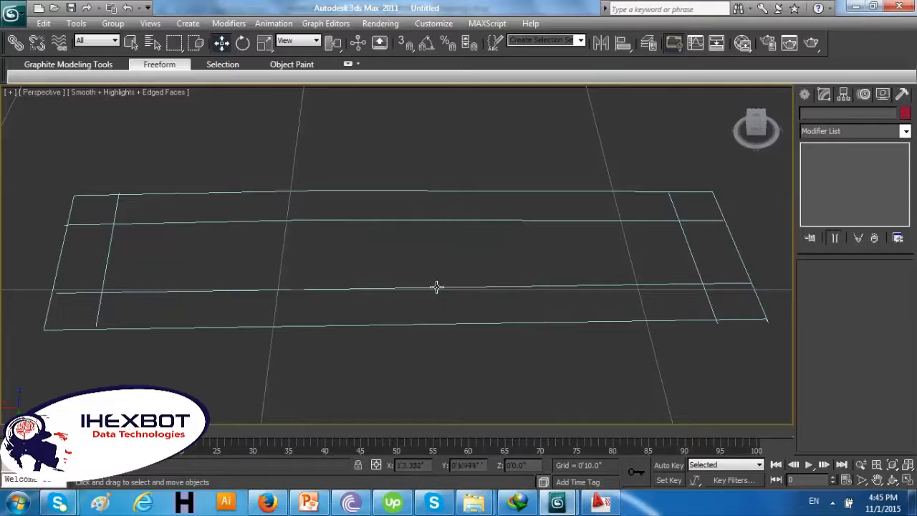
left_click(436, 286)
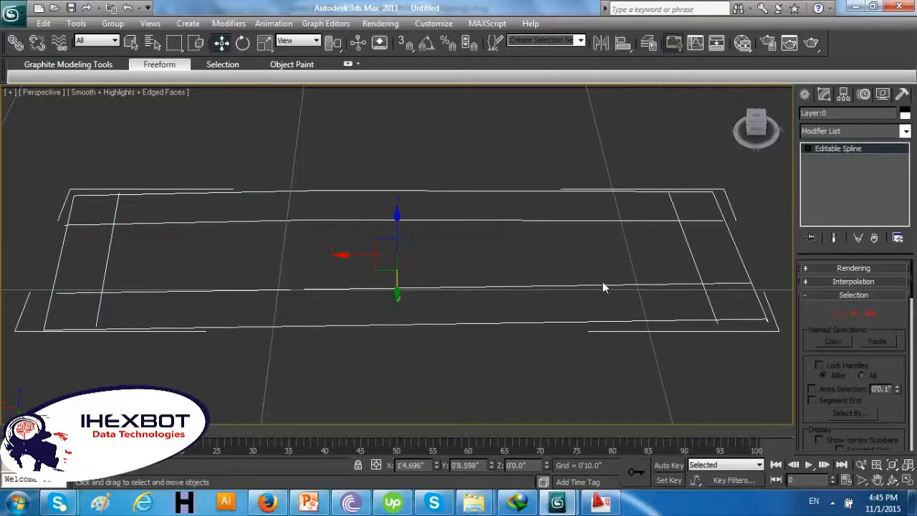
right_click(548, 290)
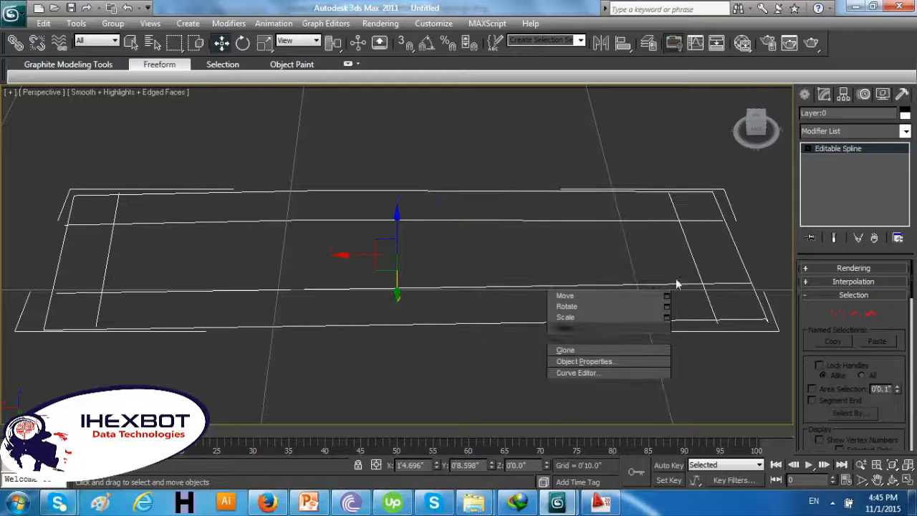
Apply an Edit Poly modifier to the imported outline and try selecting its polygons
left_click(843, 131)
scroll(843, 131, "down", 1)
key("e")
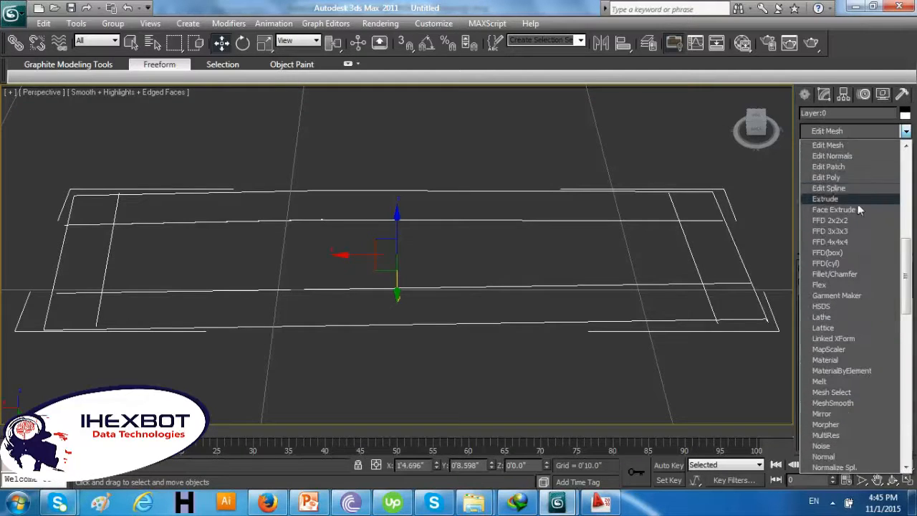
left_click(852, 177)
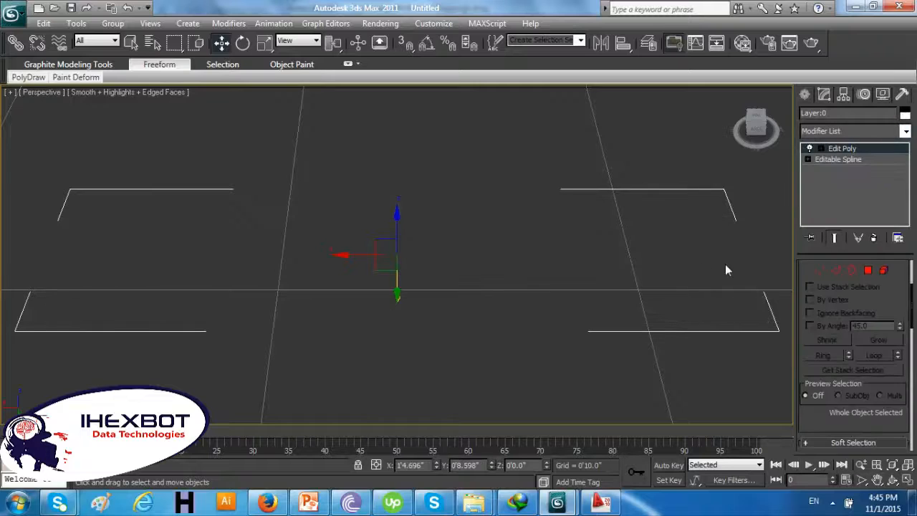
left_click(866, 271)
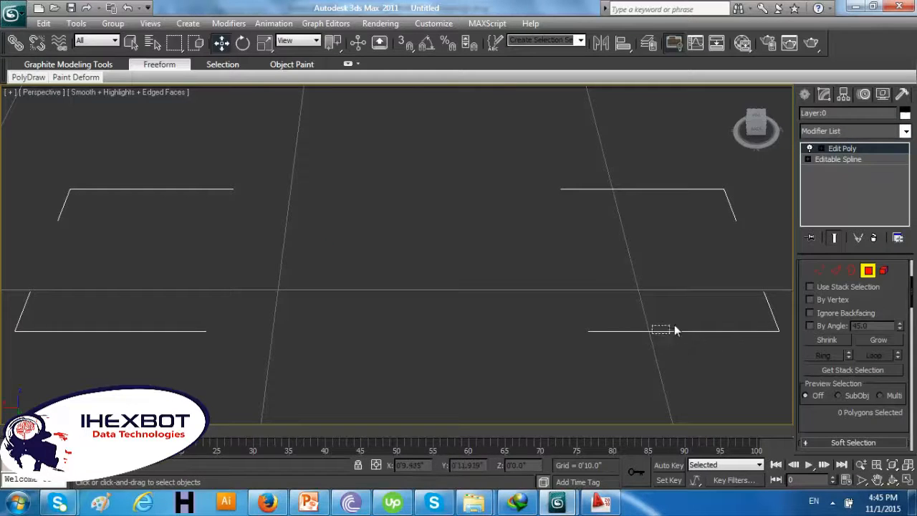
Examine the imported outline's vertices at the vertex level of the underlying Editable Spline
left_click(835, 161)
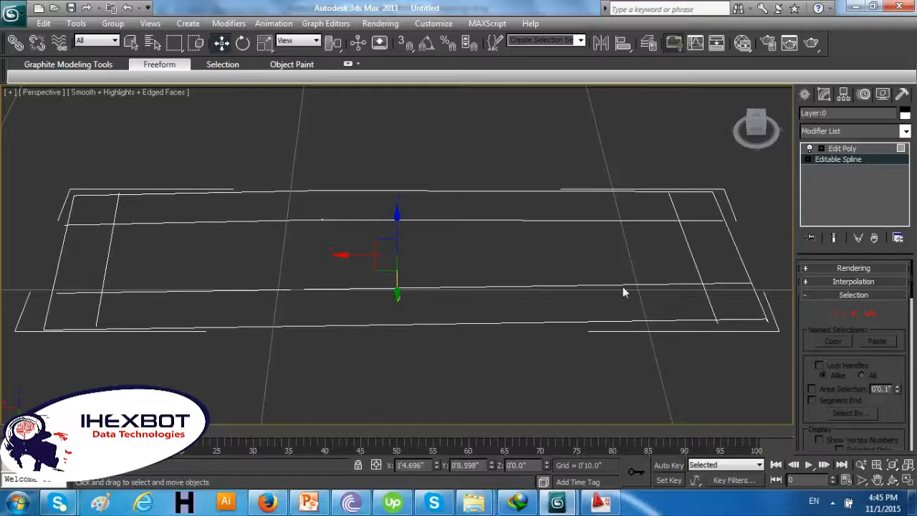
left_click(837, 313)
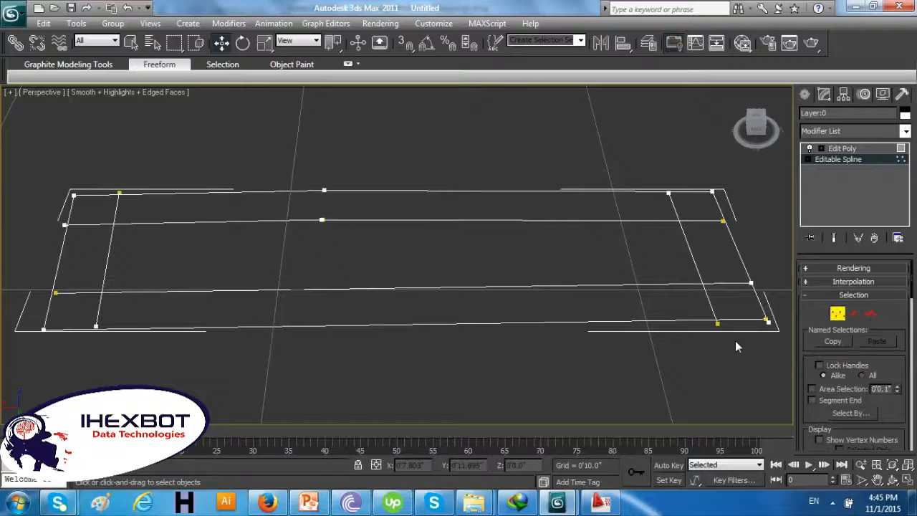
left_click(717, 323)
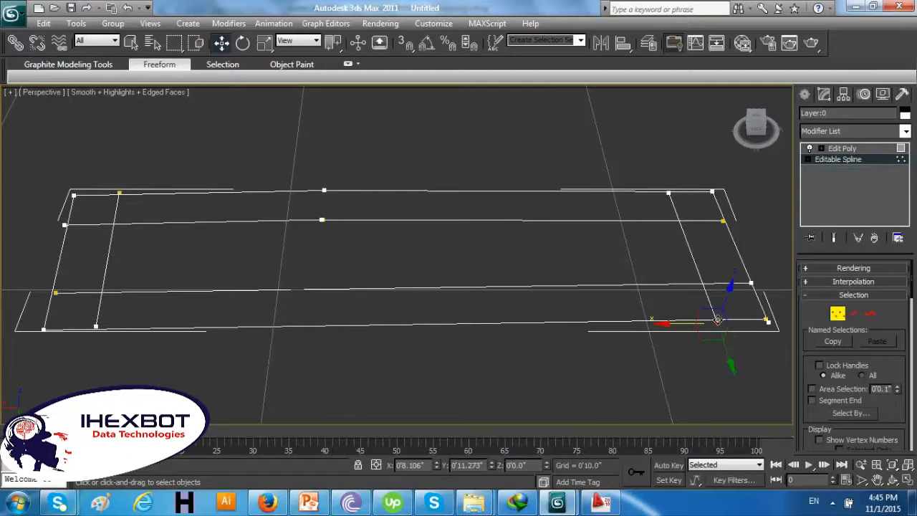
left_click(778, 328)
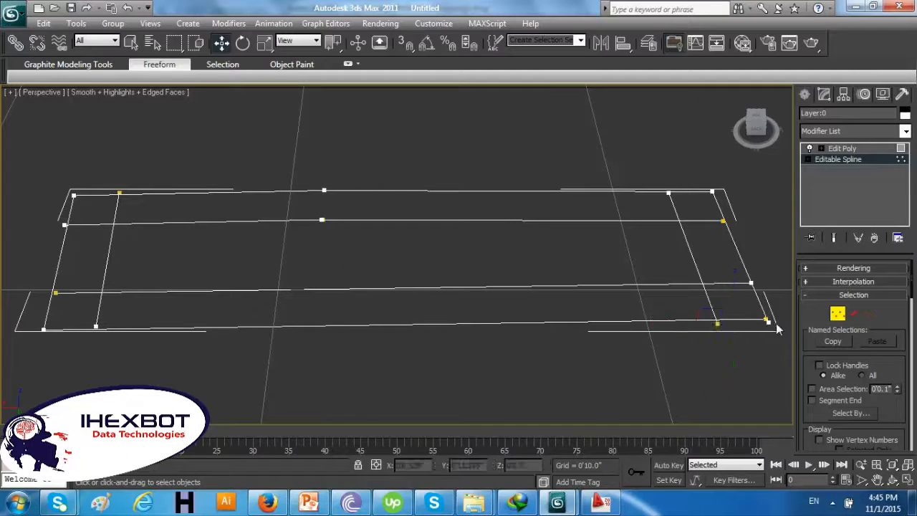
Remove the Edit Poly modifier from the imported outline, leaving only the Editable Spline
left_click(804, 94)
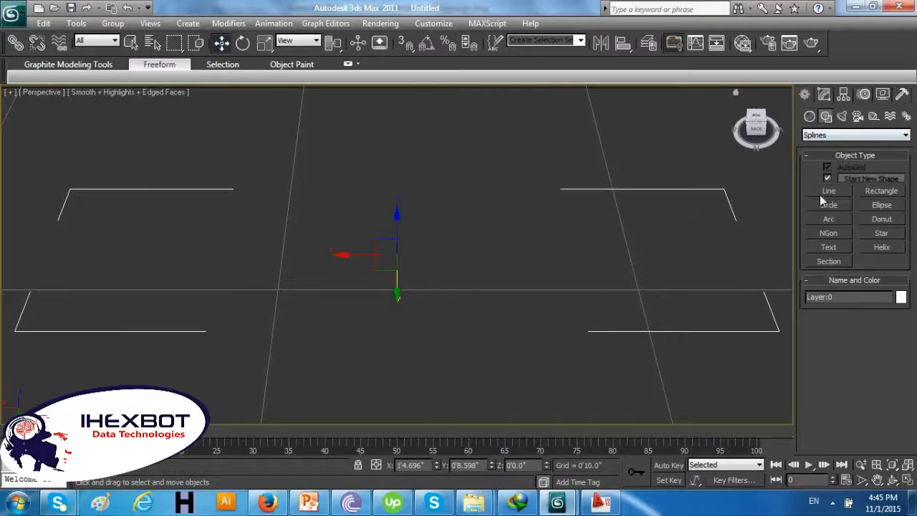
left_click(824, 95)
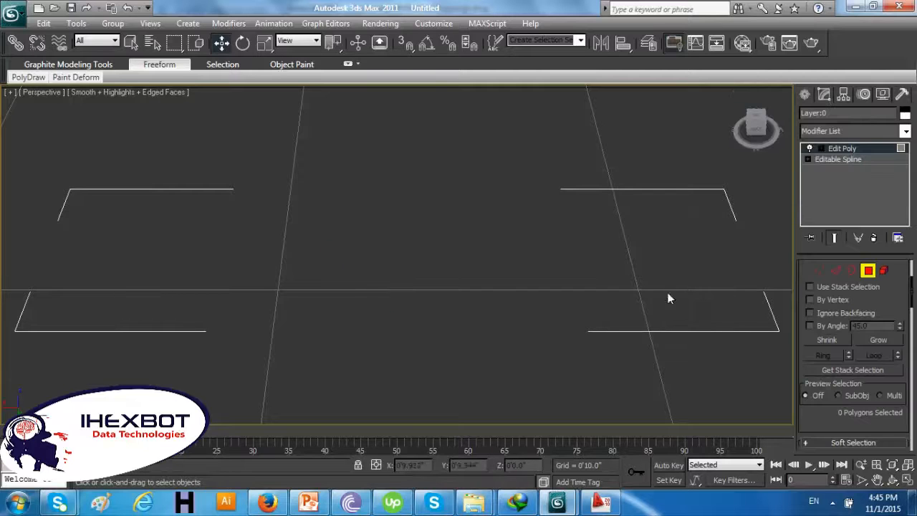
right_click(842, 161)
left_click(773, 173)
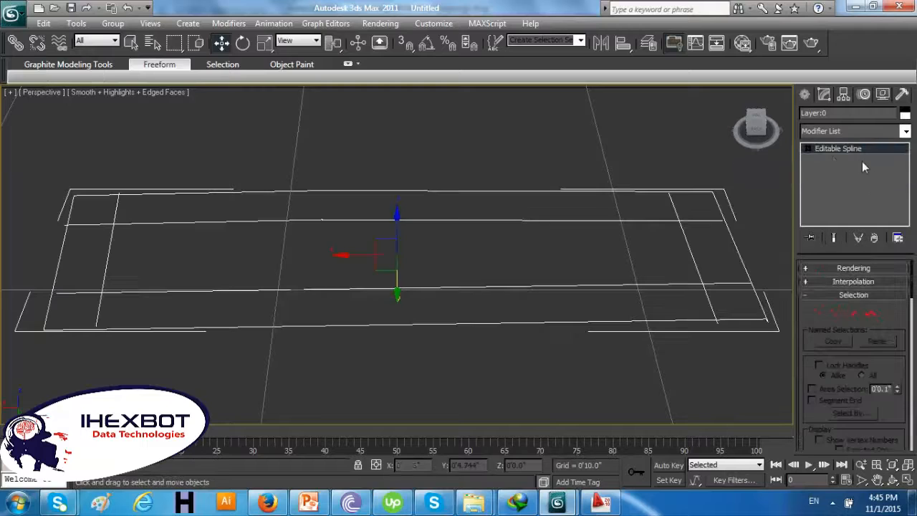
Expand the Editable Spline's sub-object levels and move the whole outline slightly along Y to about 0'8"
left_click(808, 149)
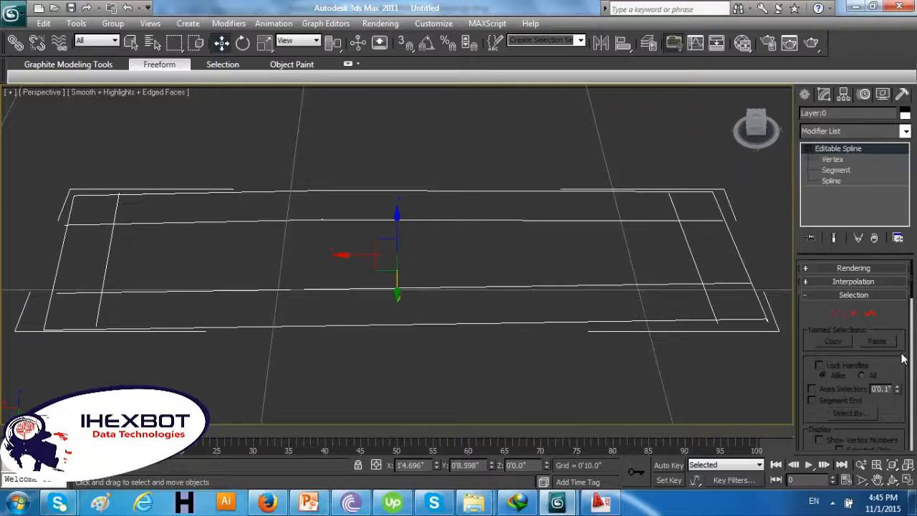
left_click(562, 398)
left_click_drag(667, 322, 693, 336)
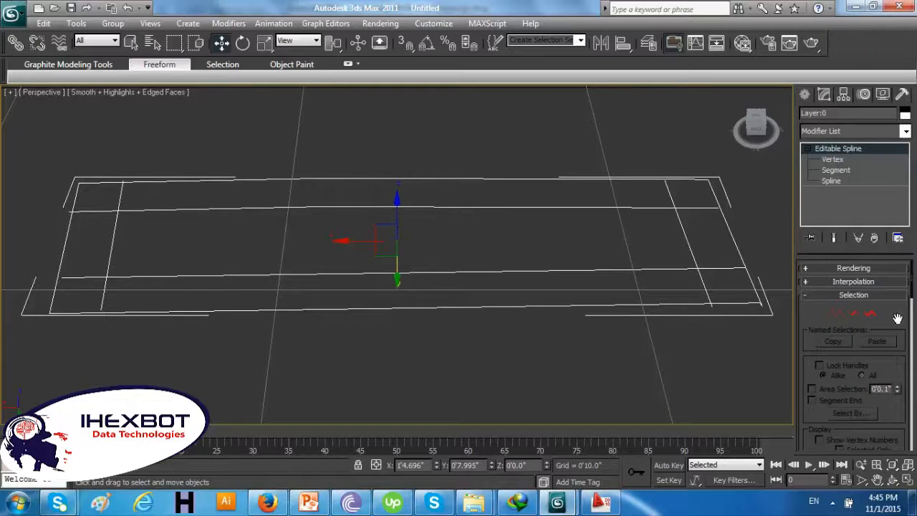
Enter the outline's vertex level, select the near end vertex of an inner cross line with the Rotate tool active, and clear the selection
left_click_drag(913, 298, 911, 343)
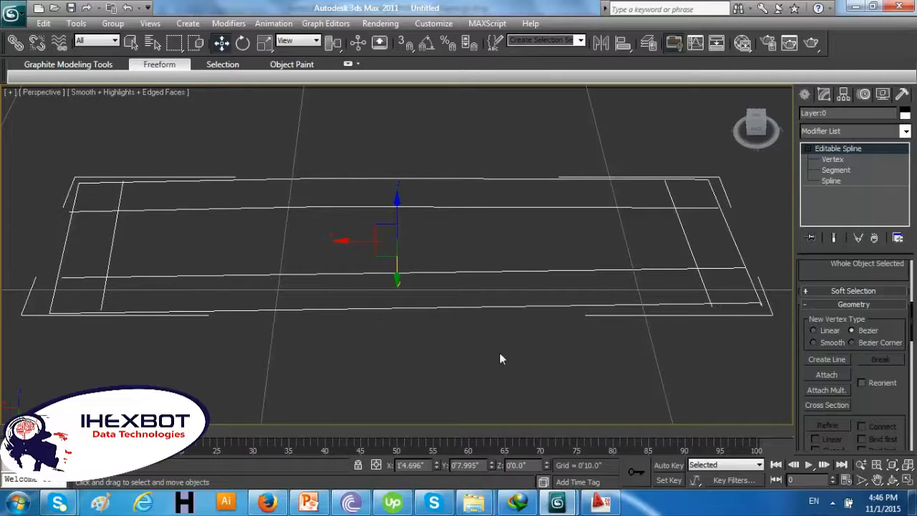
left_click(830, 159)
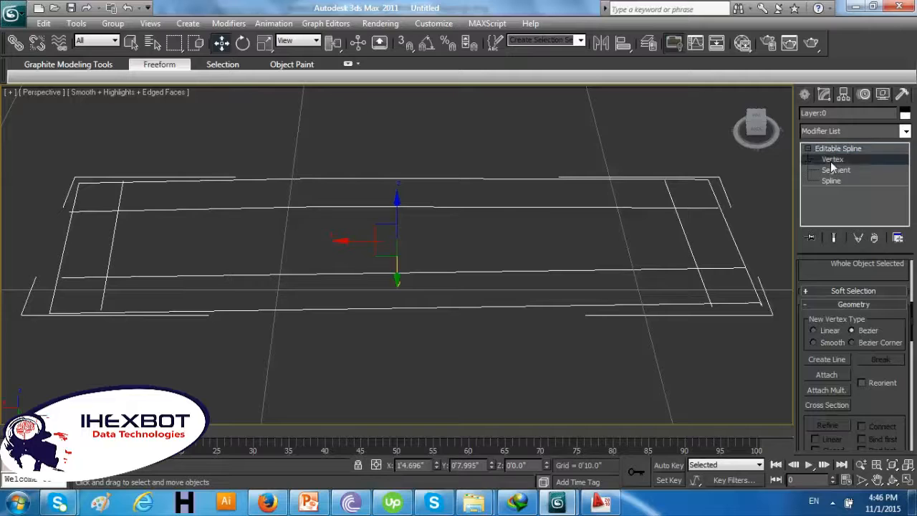
left_click(709, 305)
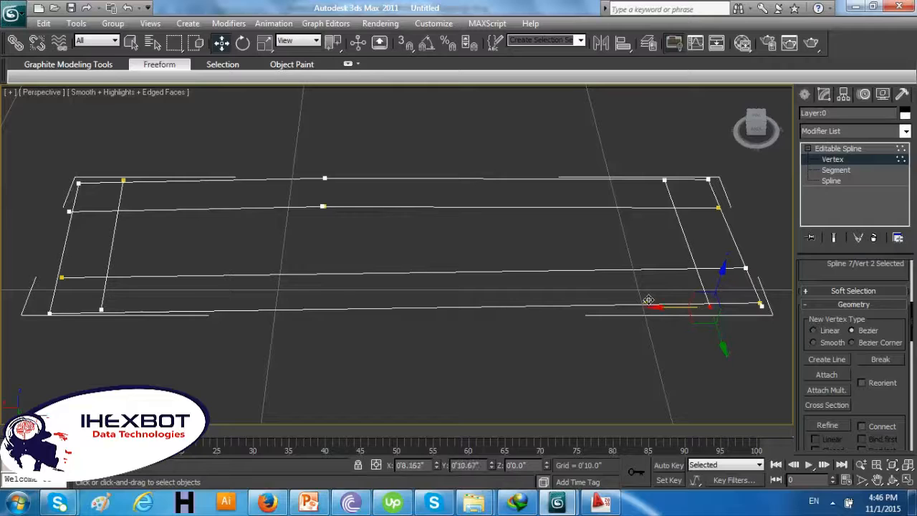
left_click(248, 44)
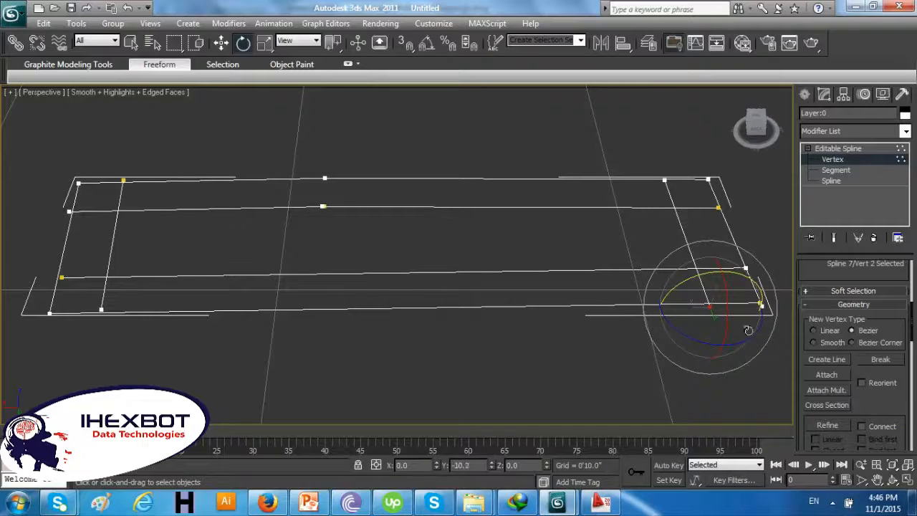
left_click(772, 368)
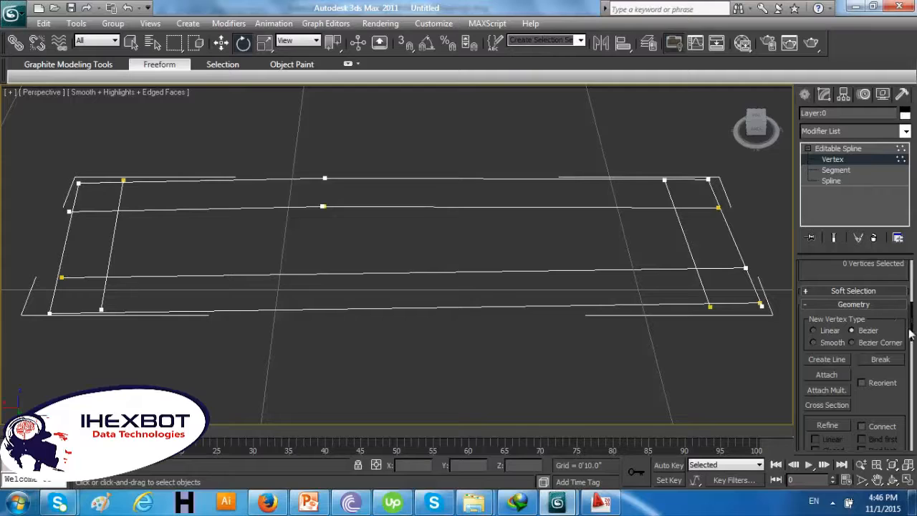
Select the vertices around the outline's near corner at the vertex level and weld them
left_click_drag(911, 321, 913, 371)
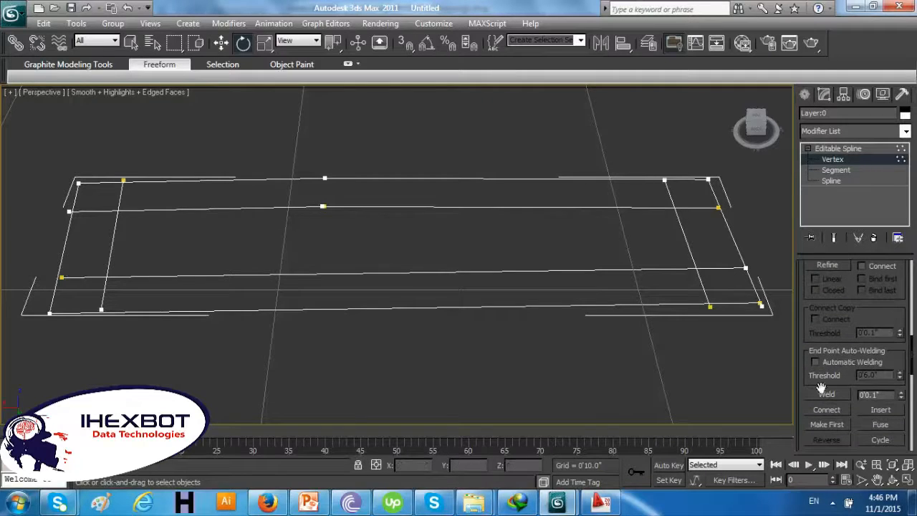
left_click(760, 304)
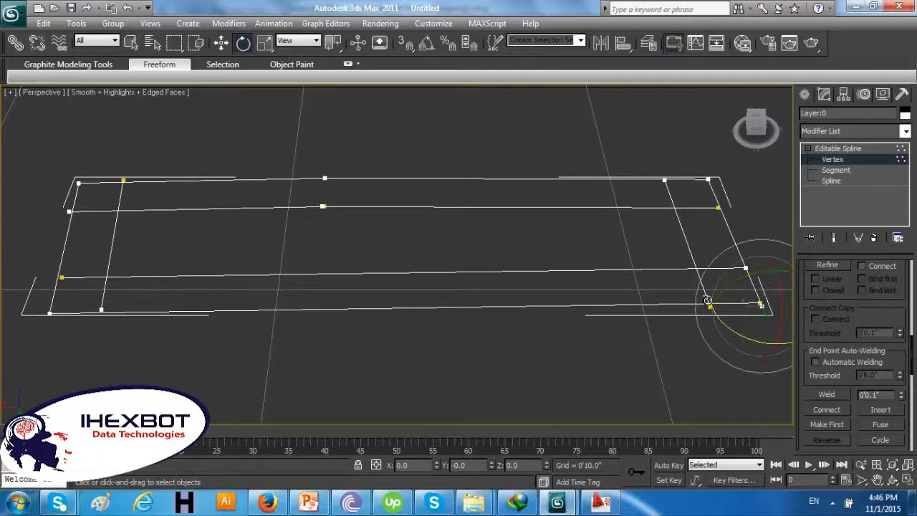
left_click(840, 170)
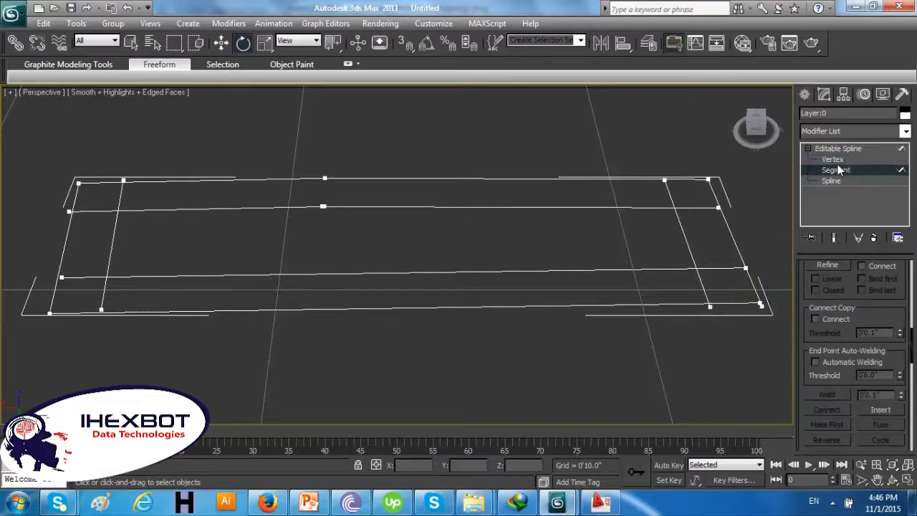
left_click(837, 160)
left_click(707, 246)
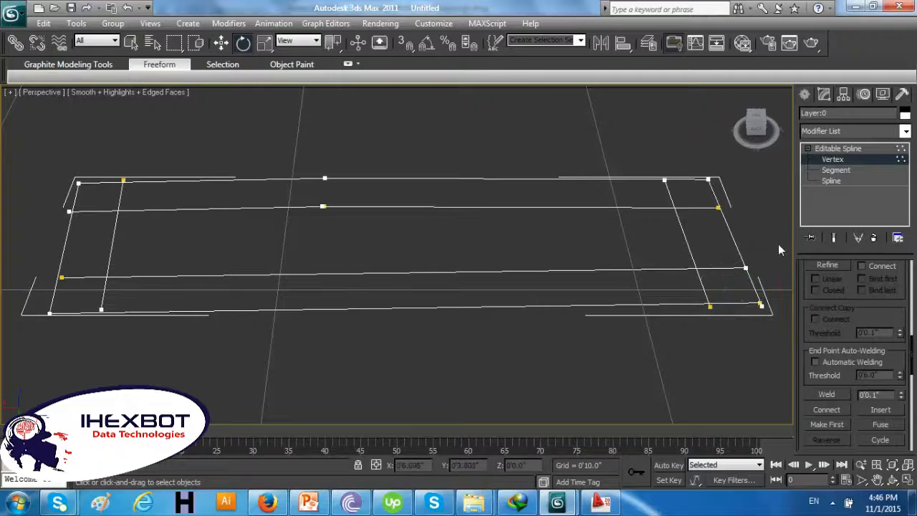
left_click_drag(781, 267, 724, 329)
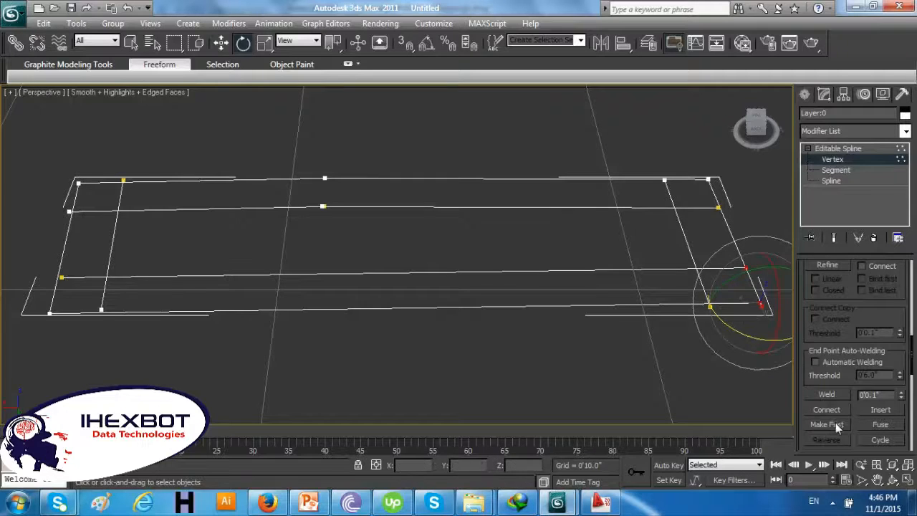
left_click(827, 395)
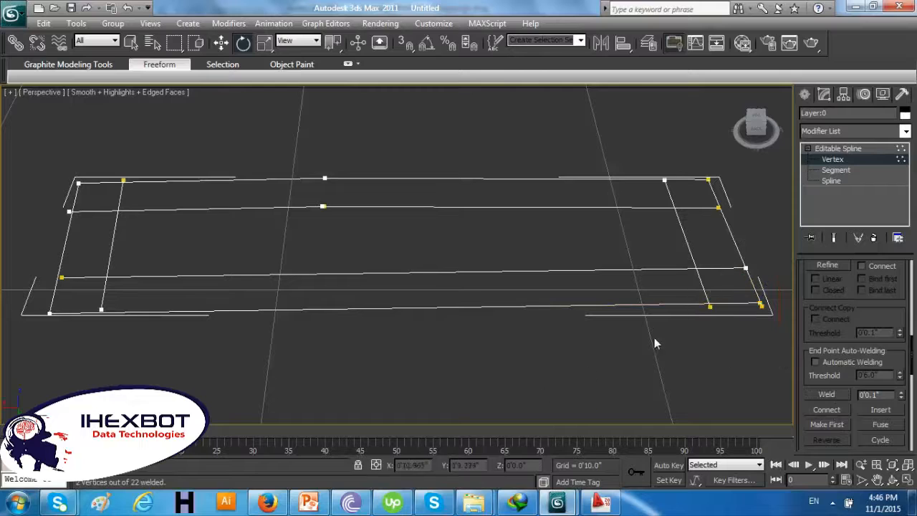
Check the individual vertices around the welded corner and switch back to the Move tool
left_click(707, 307)
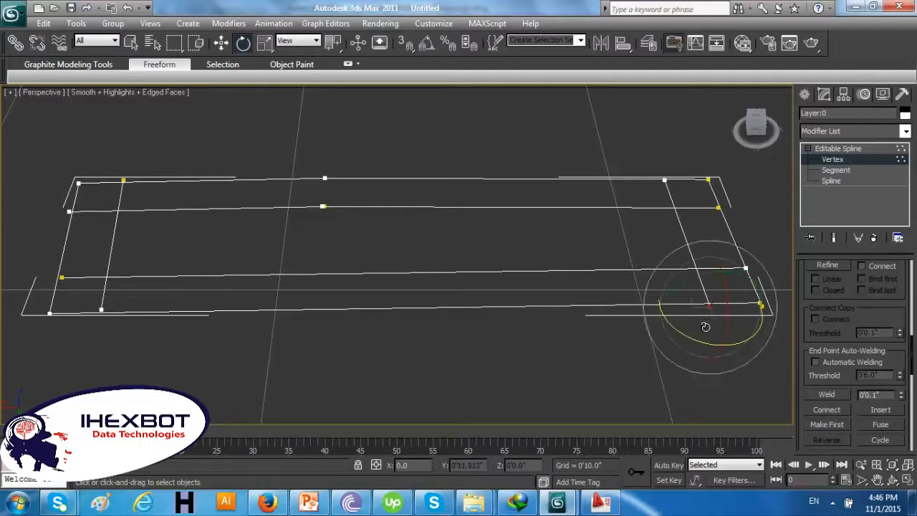
left_click(758, 306)
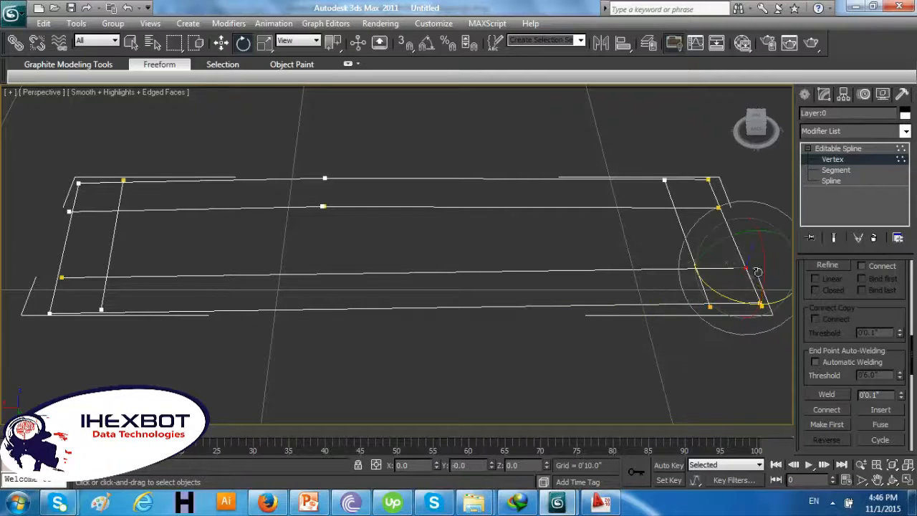
left_click(222, 43)
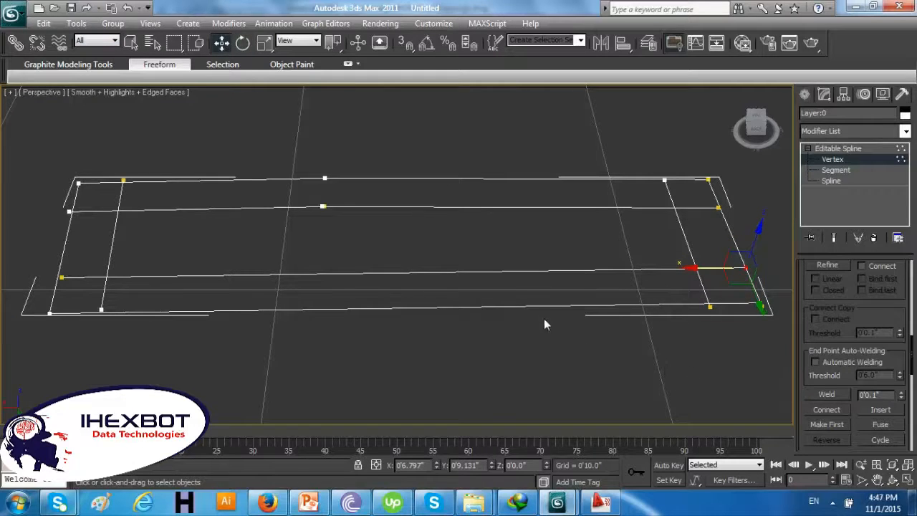
left_click(600, 503)
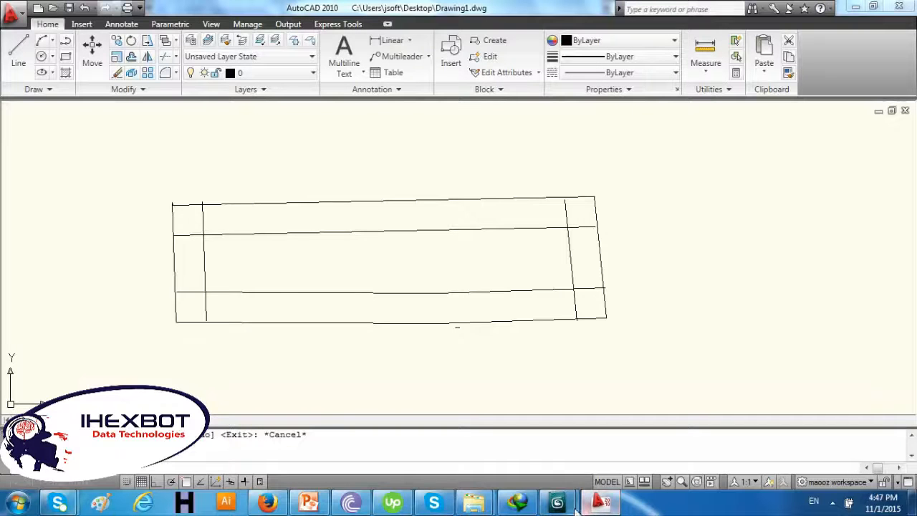
mouse_move(565, 506)
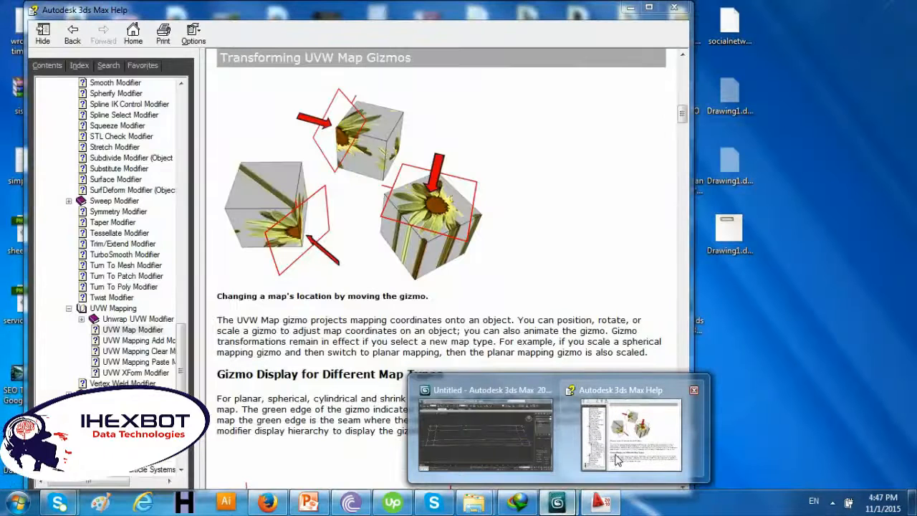
left_click(601, 452)
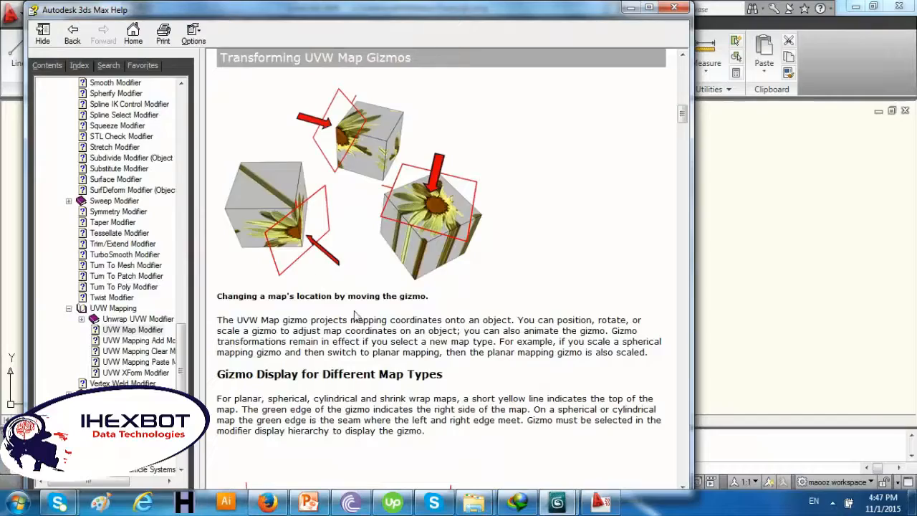
scroll(356, 316, "down", 5)
scroll(356, 316, "down", 15)
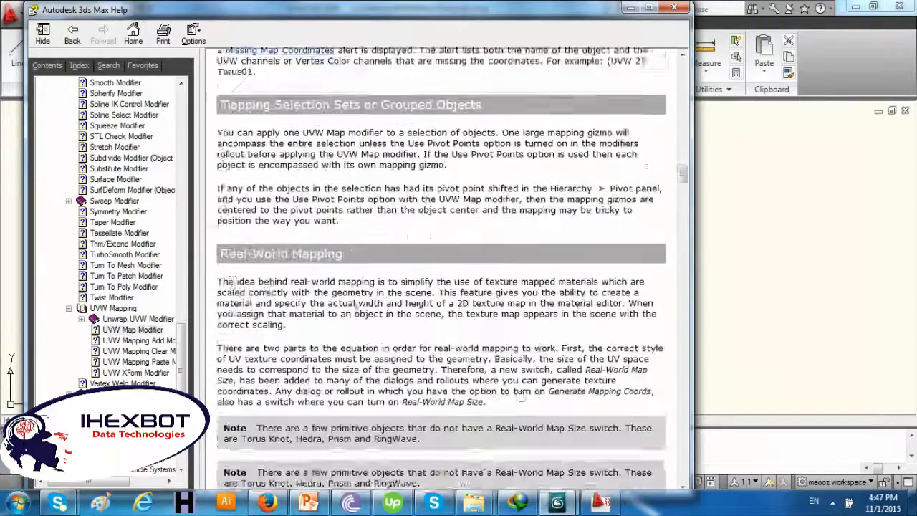
left_click(832, 503)
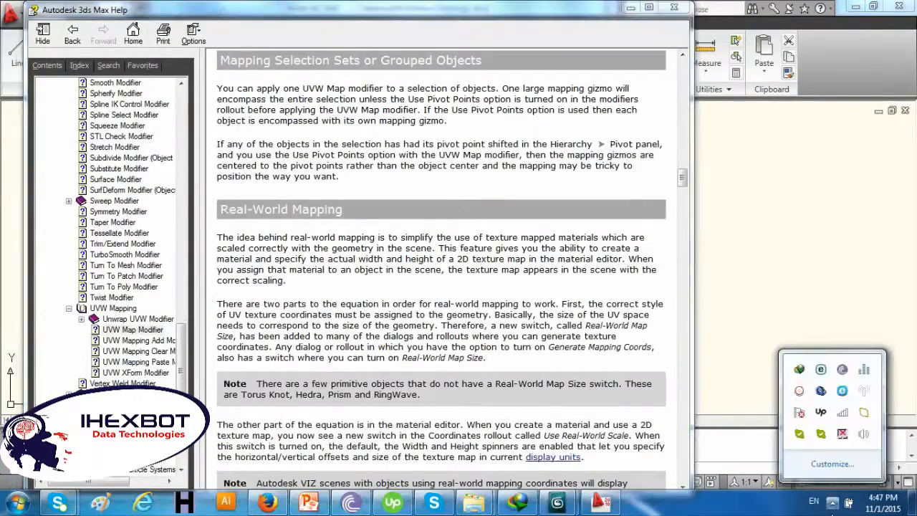
left_click(800, 392)
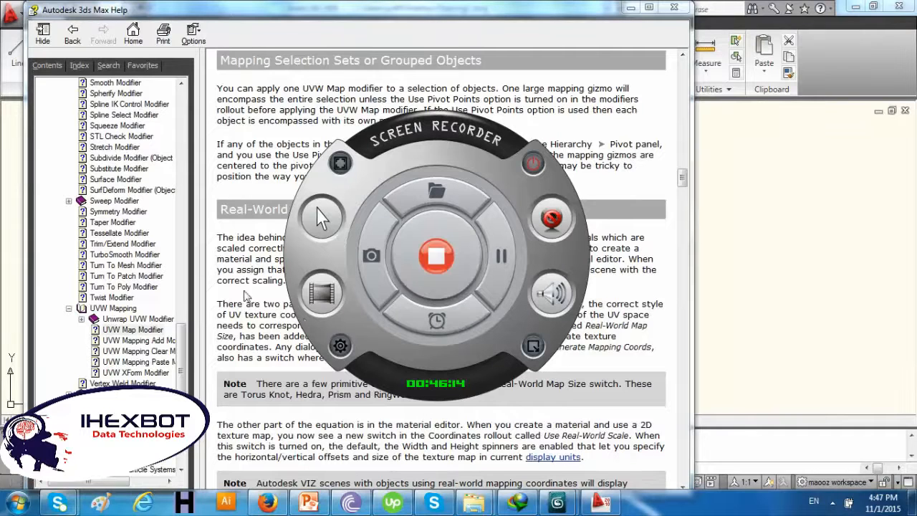
left_click(533, 346)
mouse_move(565, 501)
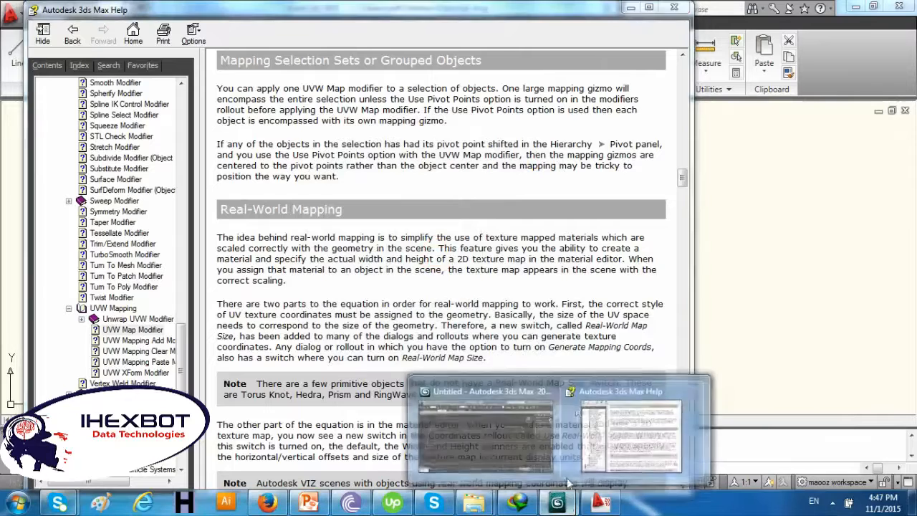
left_click(507, 429)
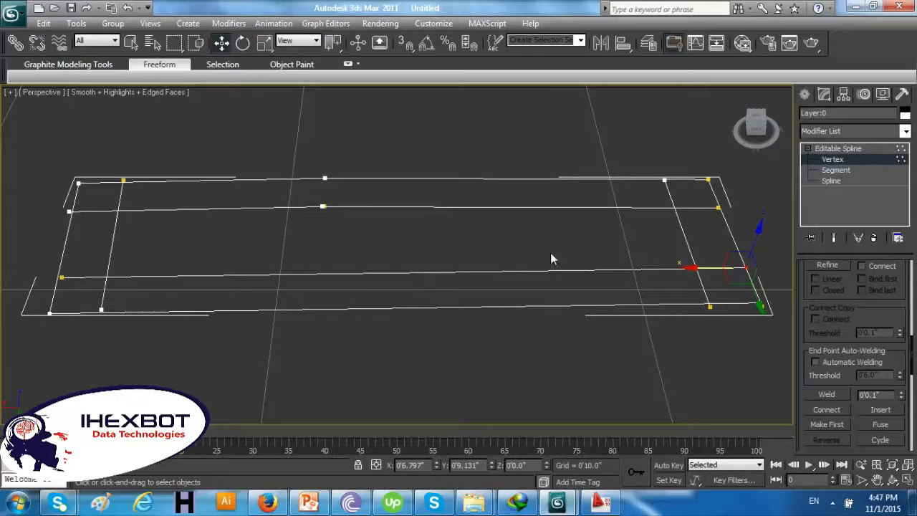
Examine the outline's vertices by selecting the midpoint pair on the far edges and a far corner vertex
left_click_drag(317, 139, 368, 205)
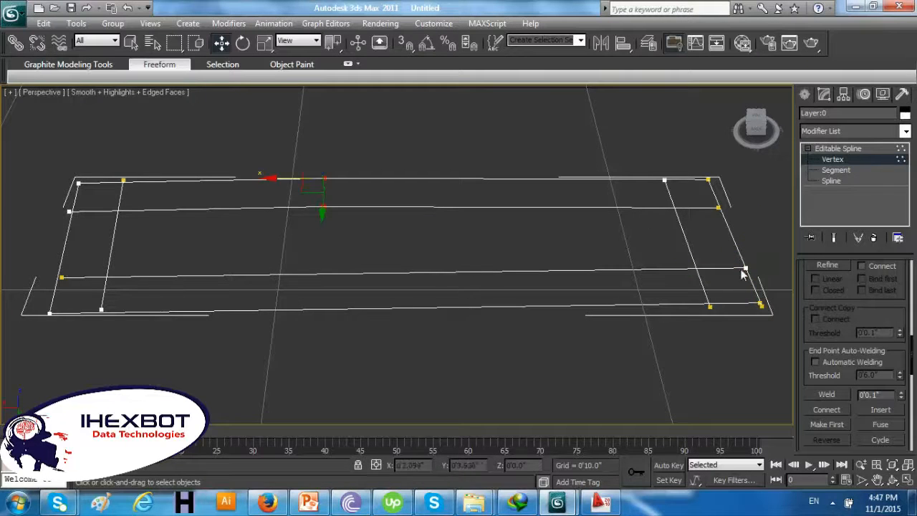
left_click(732, 414)
left_click(79, 181)
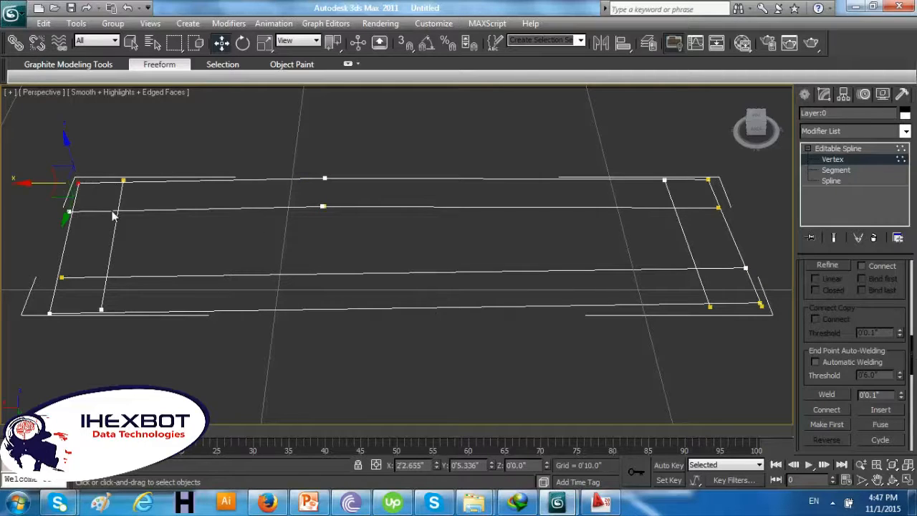
Draw a rectangle spline about 0'1.7" long and 0'3.9" wide in front of the imported outline
left_click(804, 94)
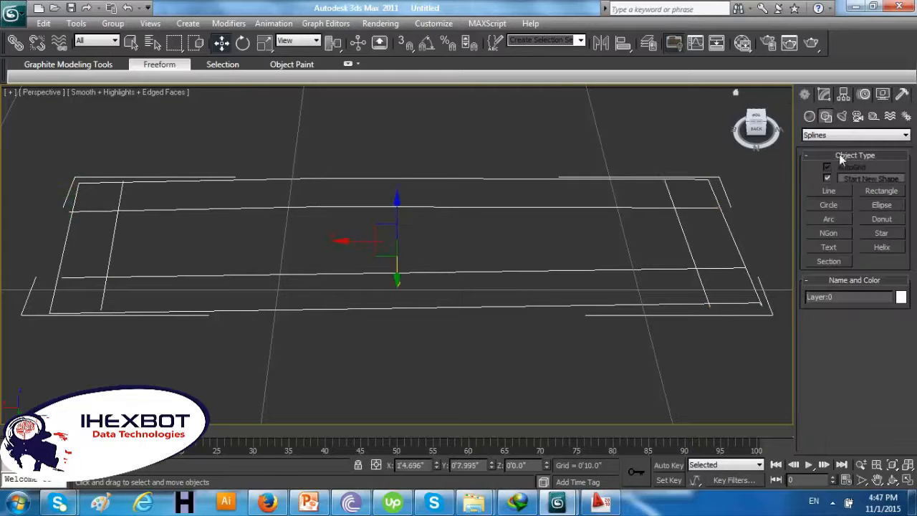
left_click(865, 190)
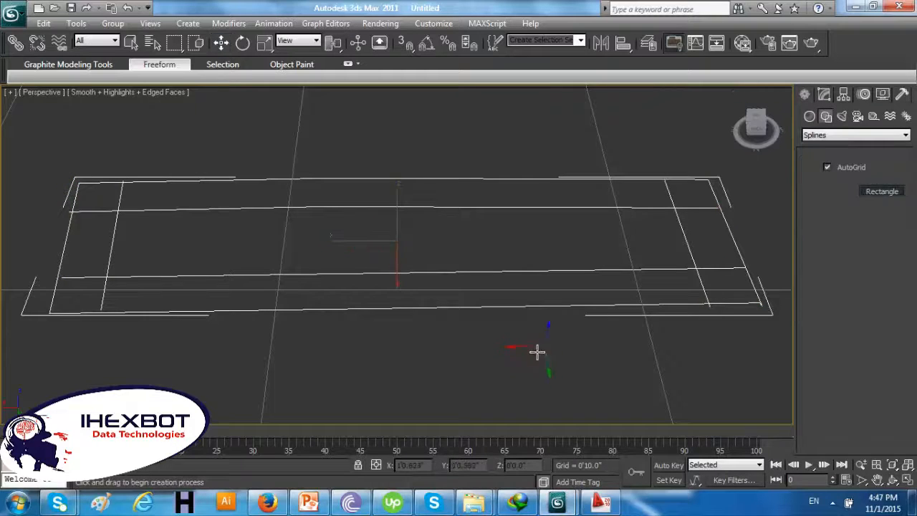
left_click_drag(502, 351, 666, 402)
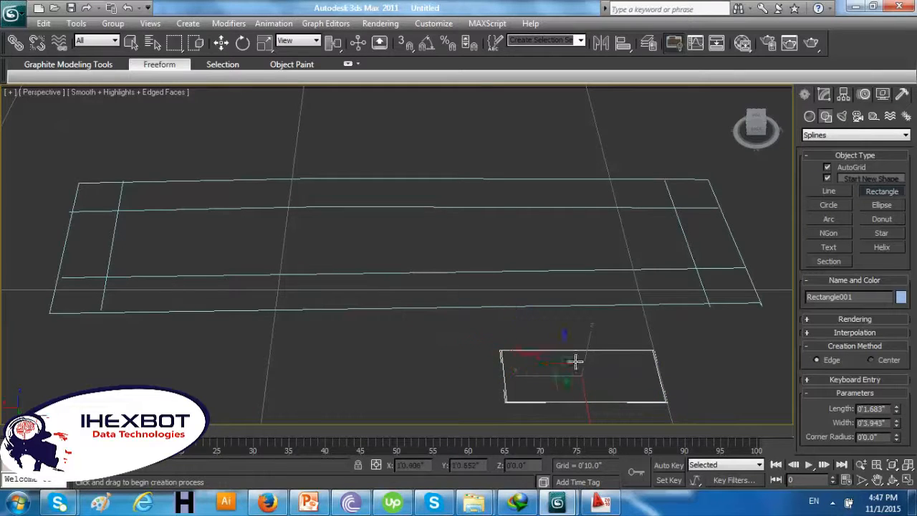
right_click(666, 392)
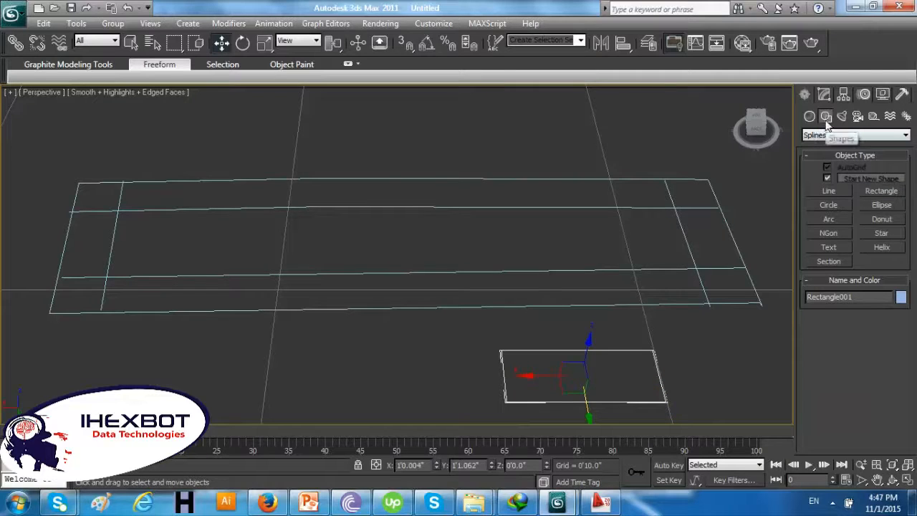
Try an Edit Poly modifier on the rectangle, select its polygon, and undo the modifier
left_click(825, 94)
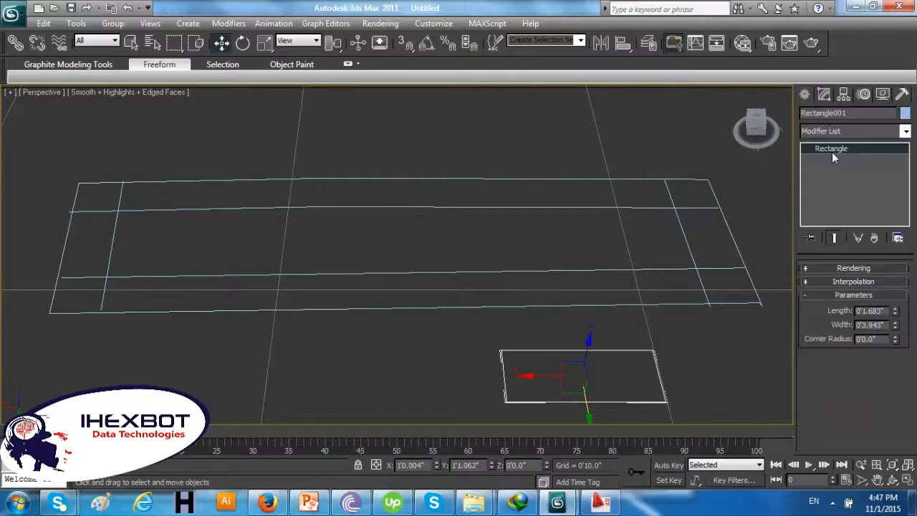
left_click(840, 131)
key("e")
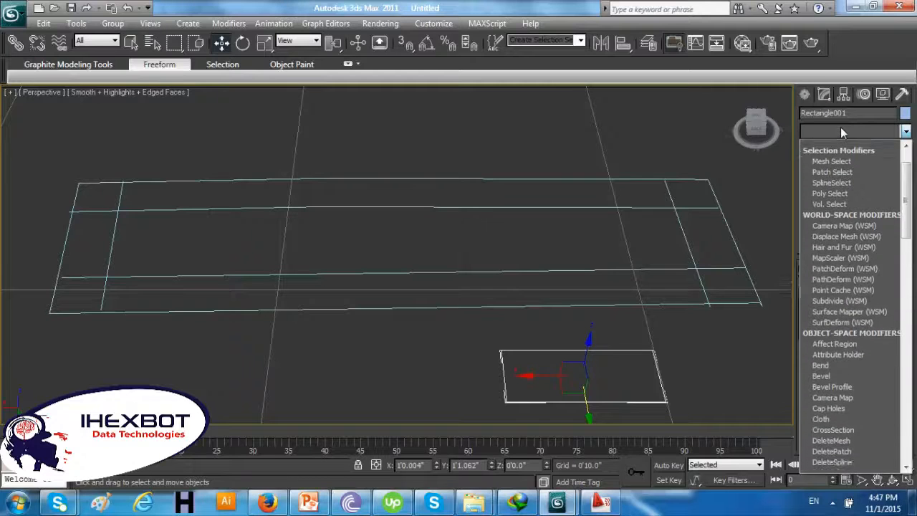
left_click(850, 177)
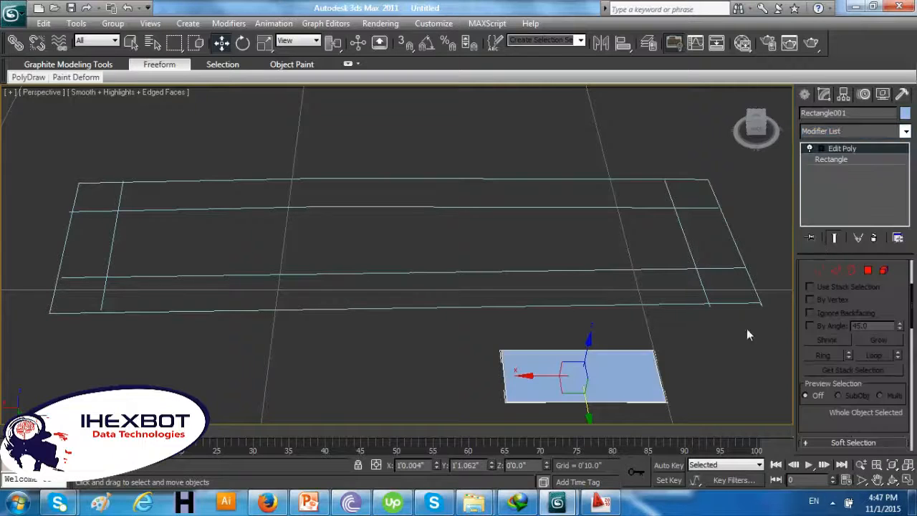
left_click(867, 270)
left_click(655, 379)
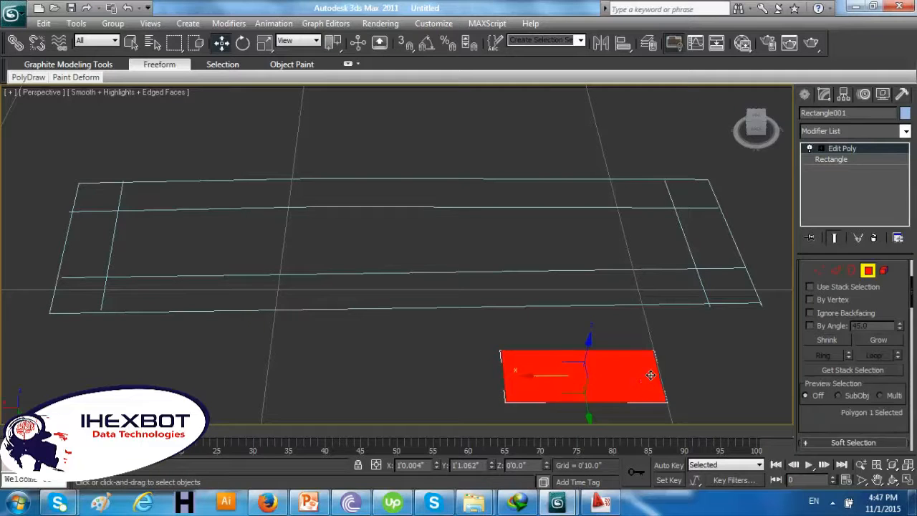
left_click(651, 371, "alt")
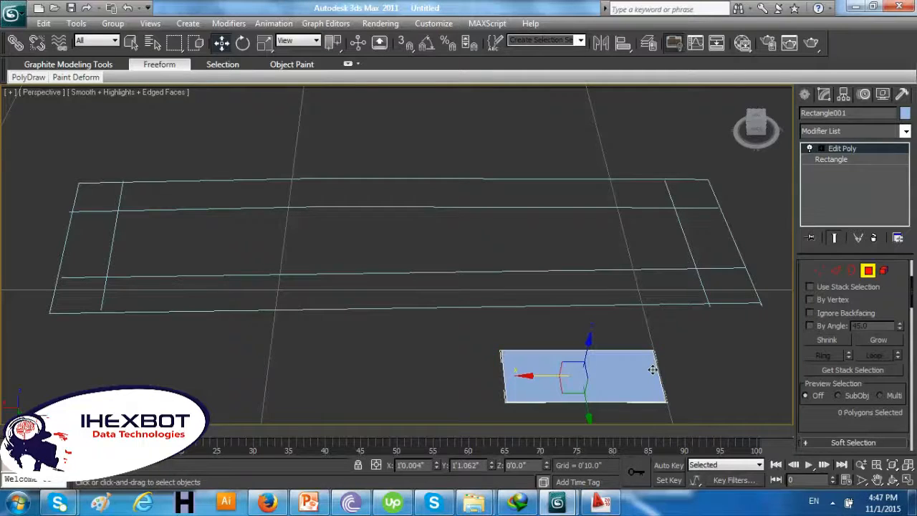
key("ctrl+z")
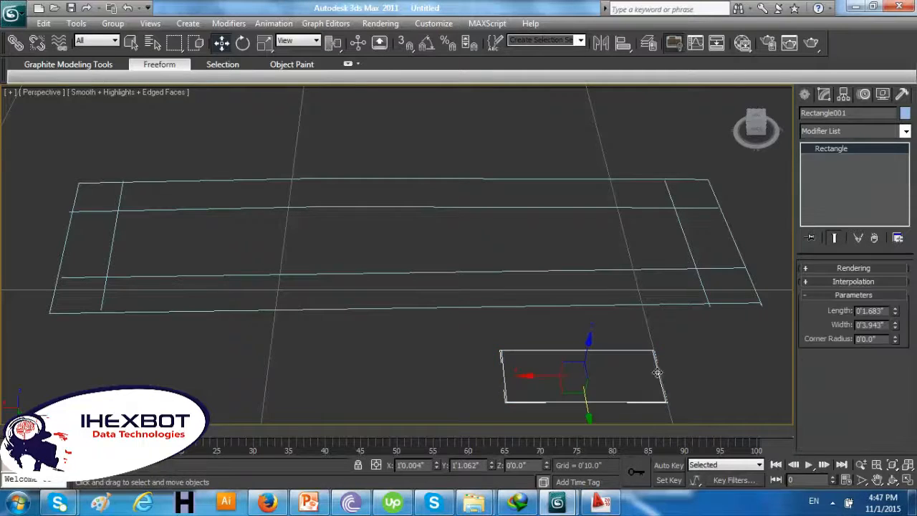
Draw a second rectangle spline about 0'1.15" long and 0'2.74" wide beside the existing rectangle
left_click(808, 97)
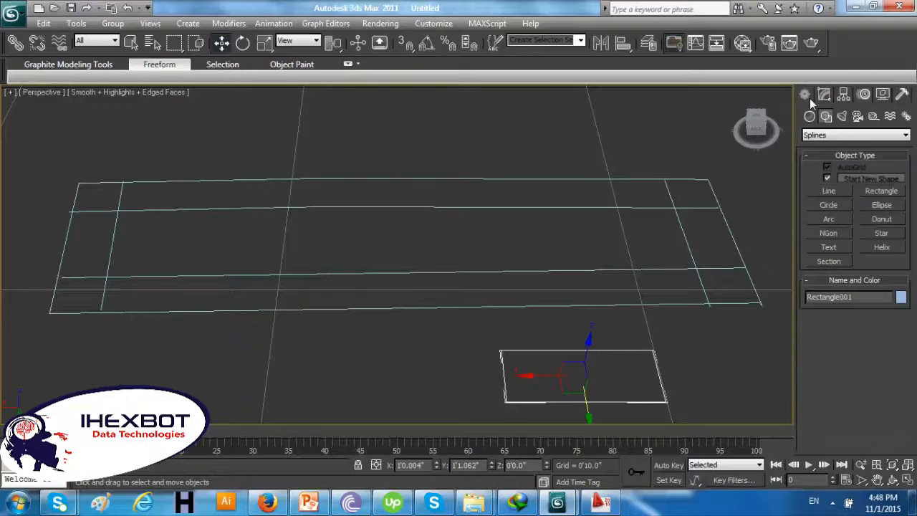
left_click(873, 192)
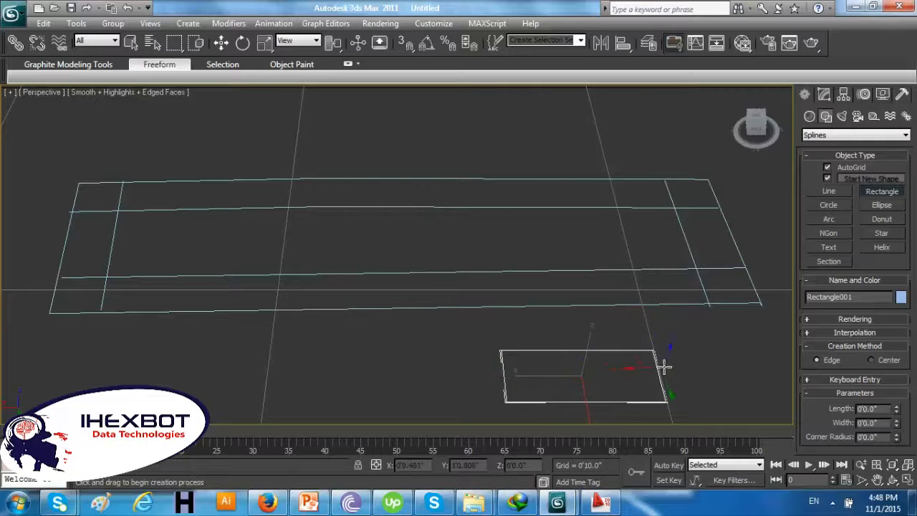
left_click_drag(334, 353, 443, 388)
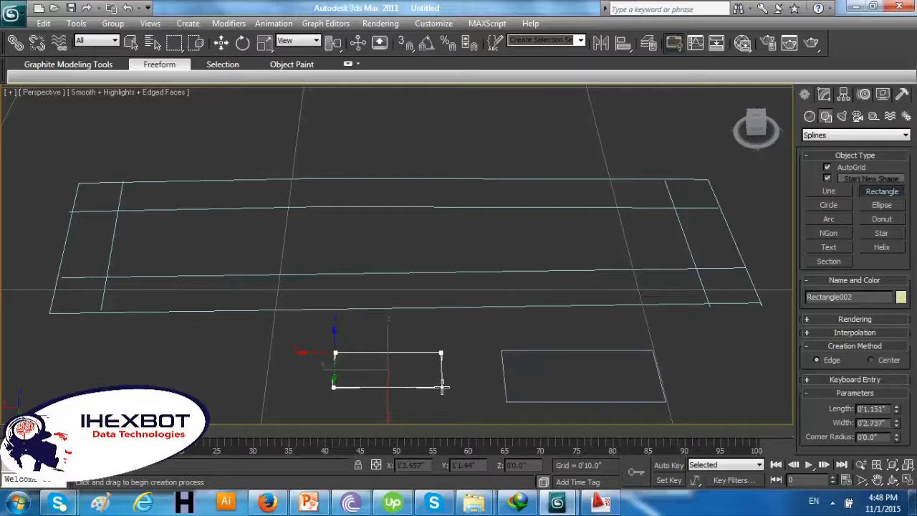
Move the small rectangle inside the larger one, roughly centred within its borders
left_click(221, 43)
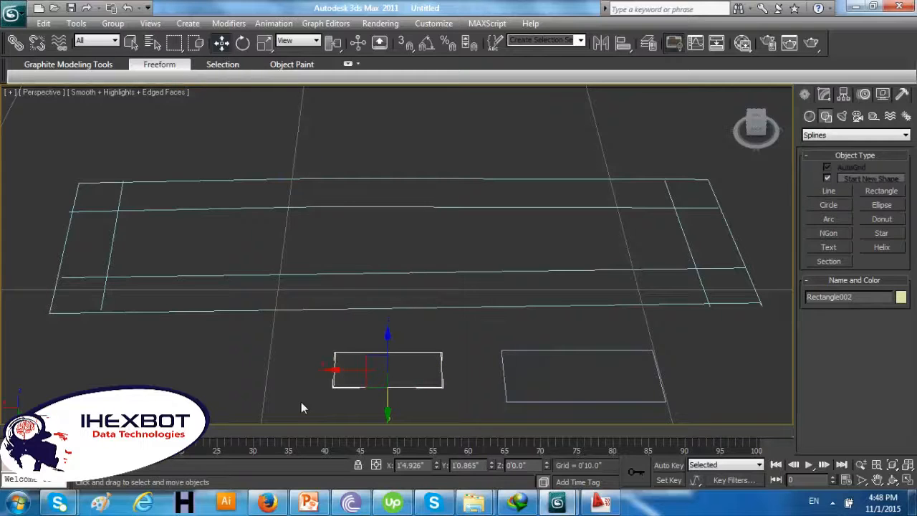
left_click_drag(367, 369, 548, 368)
left_click_drag(581, 414, 581, 417)
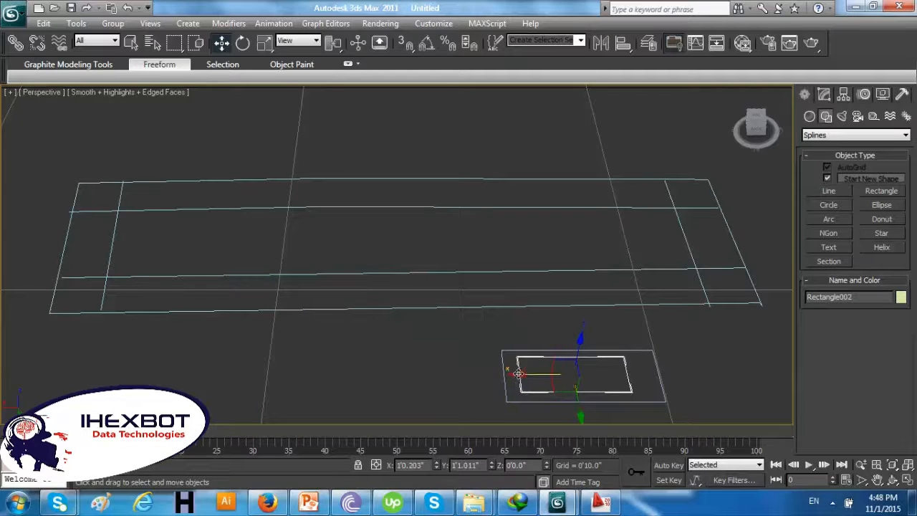
left_click_drag(522, 374, 530, 371)
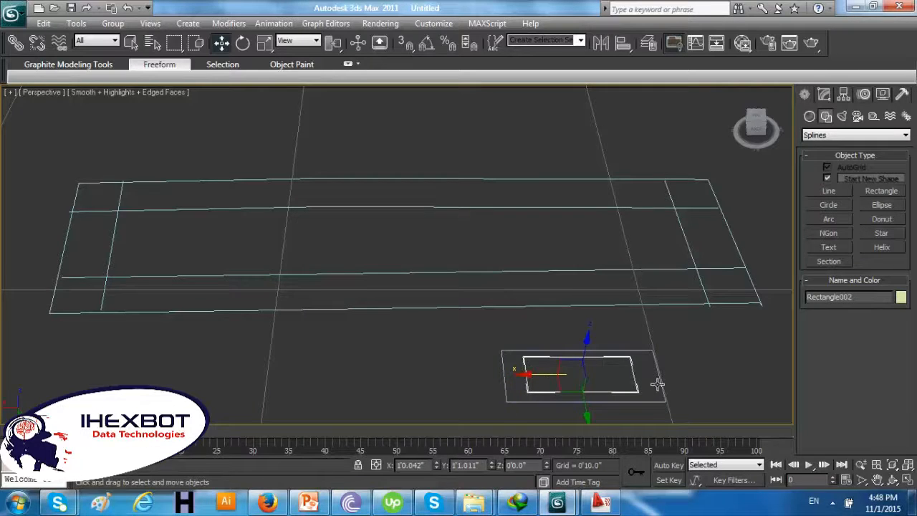
Apply an Edit Spline modifier to the inner rectangle
left_click(823, 96)
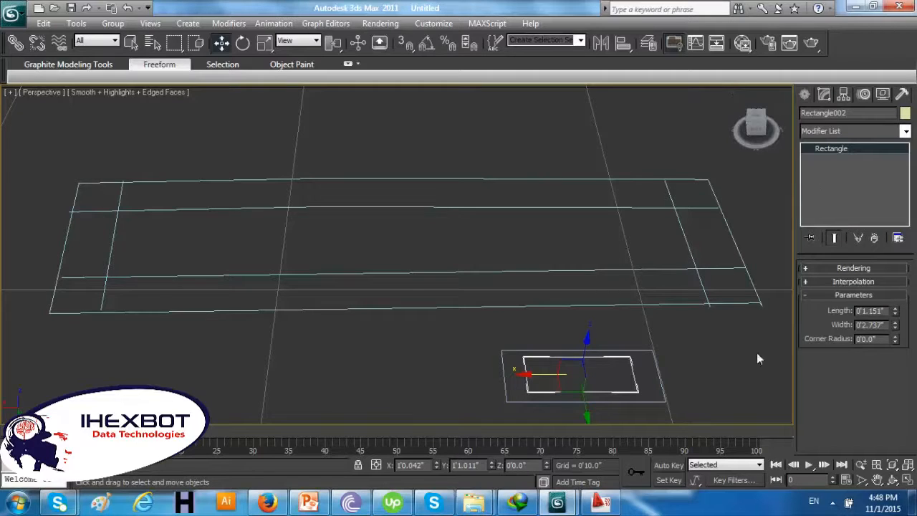
left_click(845, 131)
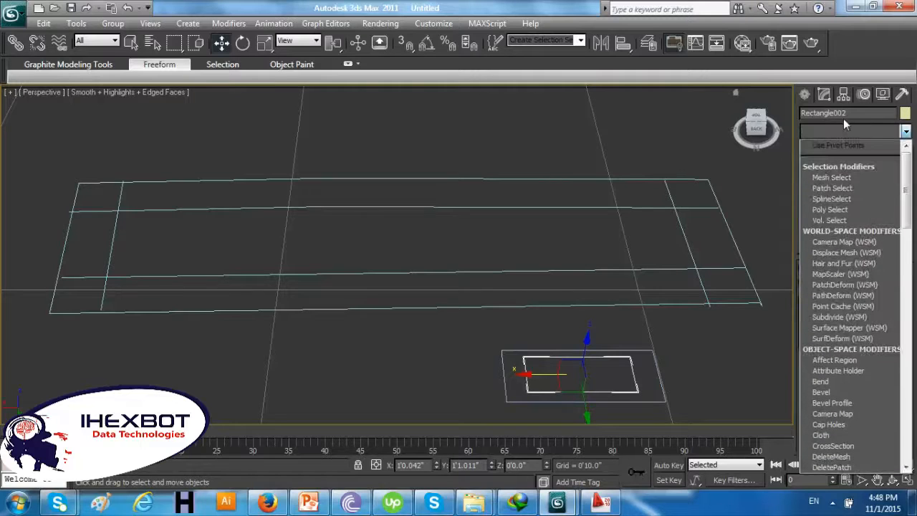
left_click(844, 119)
left_click(850, 129)
key("e")
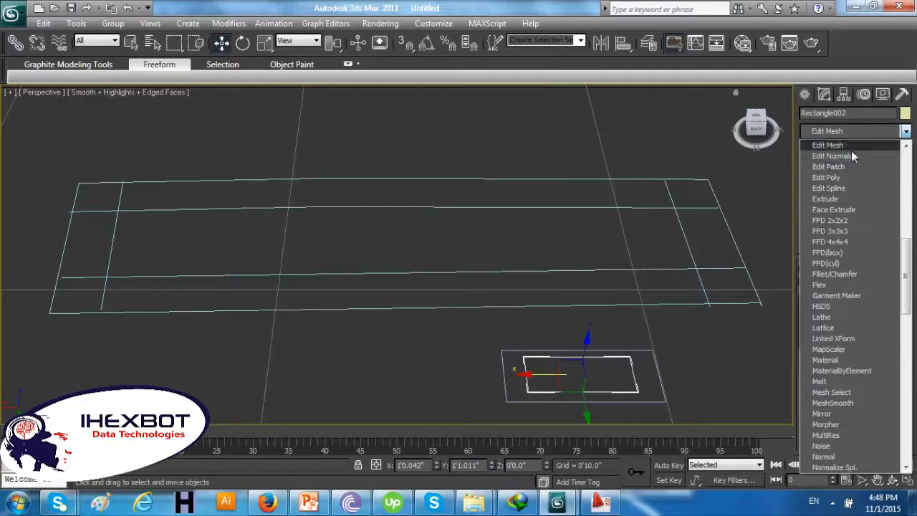
left_click(856, 190)
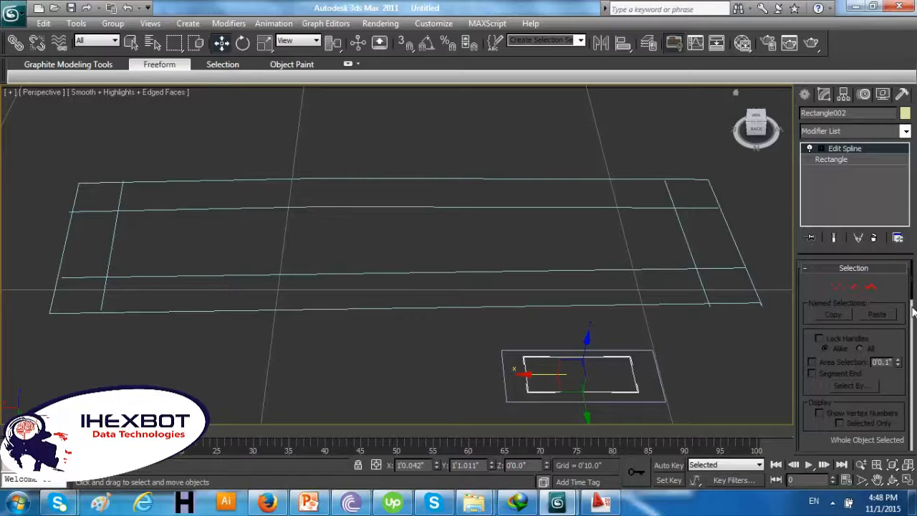
Attach the outer rectangle to the inner one and return to the selection tool
left_click_drag(912, 290, 912, 341)
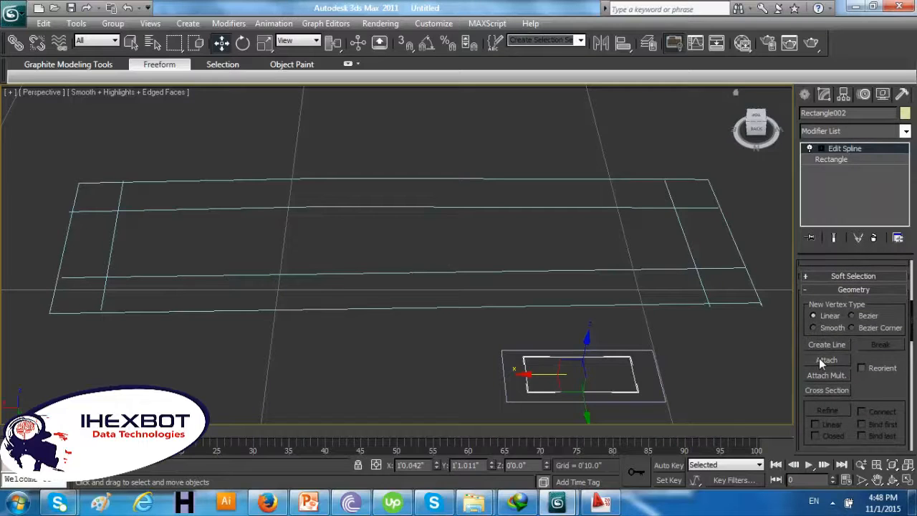
left_click(819, 359)
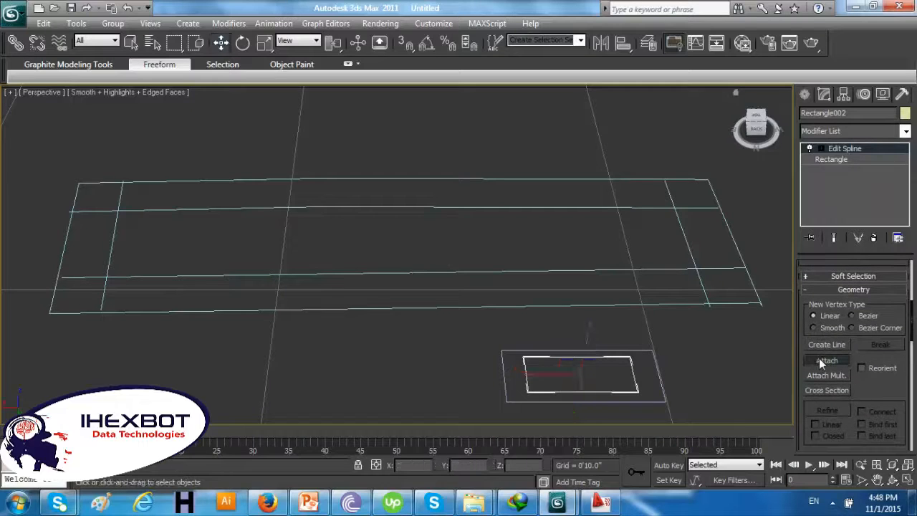
left_click(501, 389)
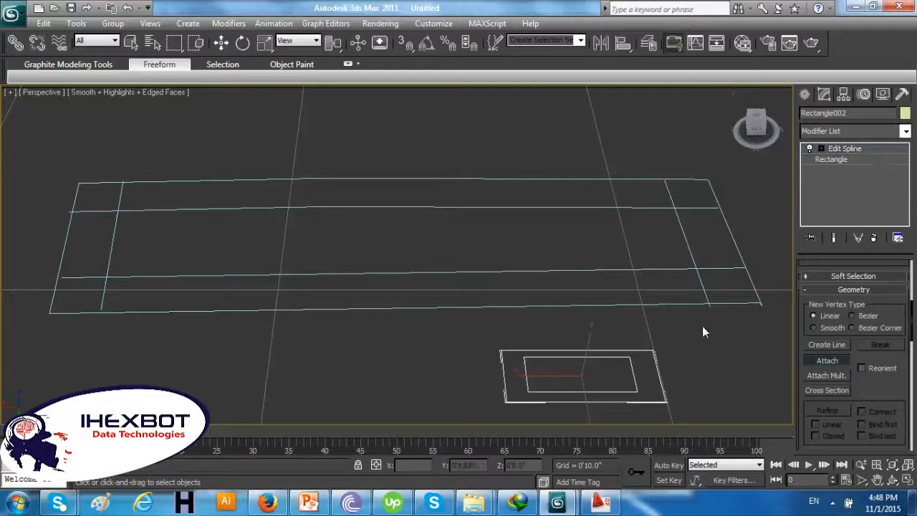
left_click(131, 42)
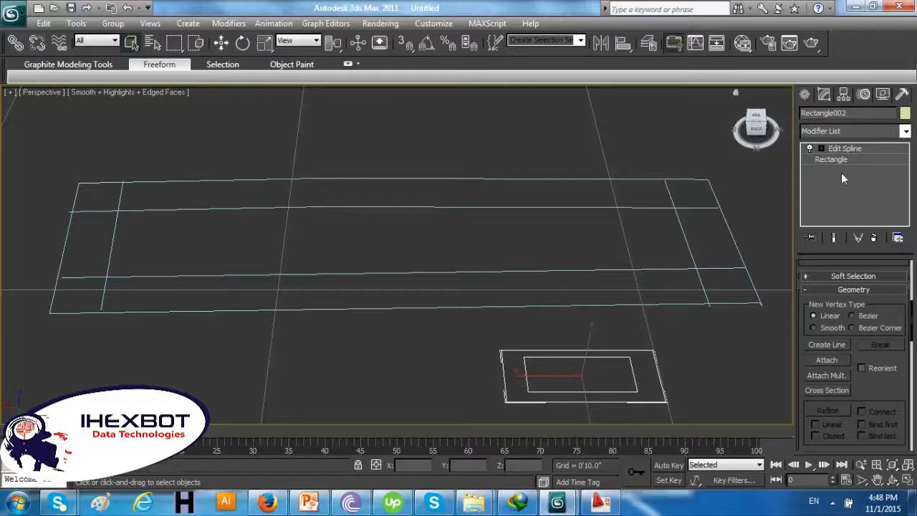
Add an Edit Poly modifier to the combined rectangles and select the frame-shaped polygon
left_click(833, 133)
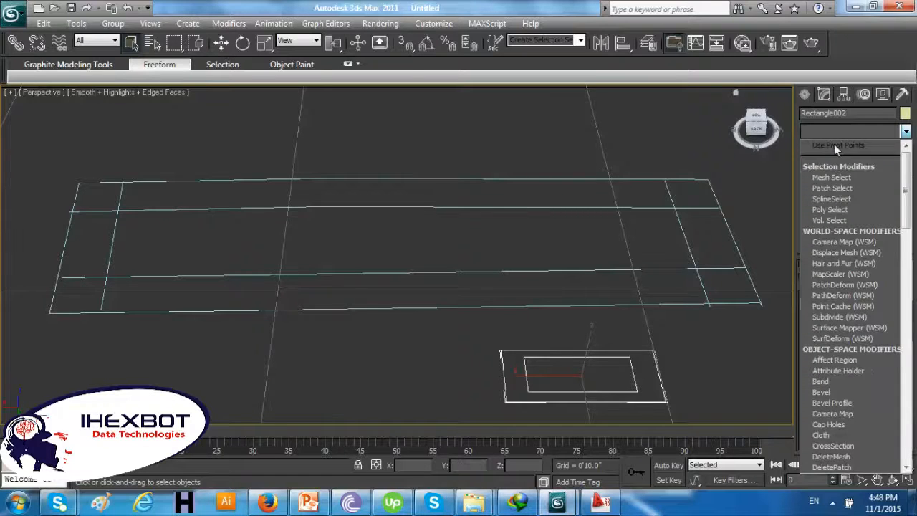
key("e")
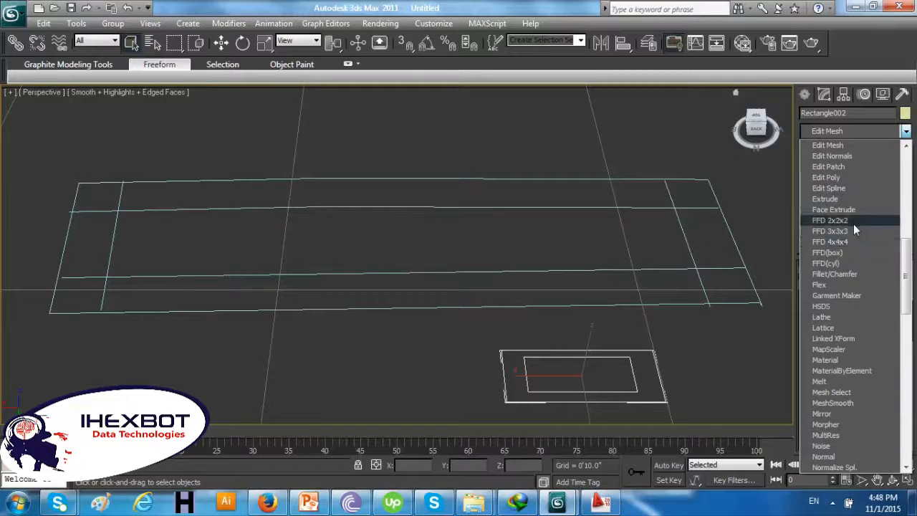
left_click(847, 178)
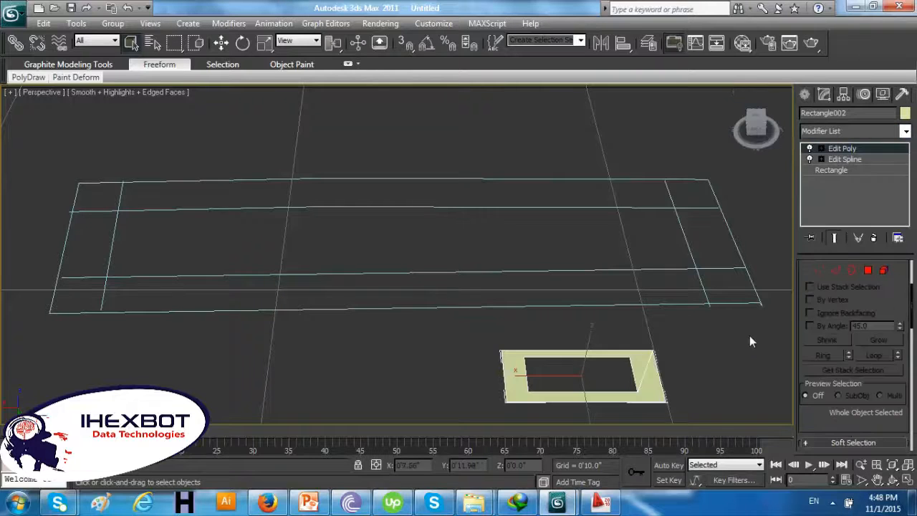
left_click(866, 272)
left_click(648, 376)
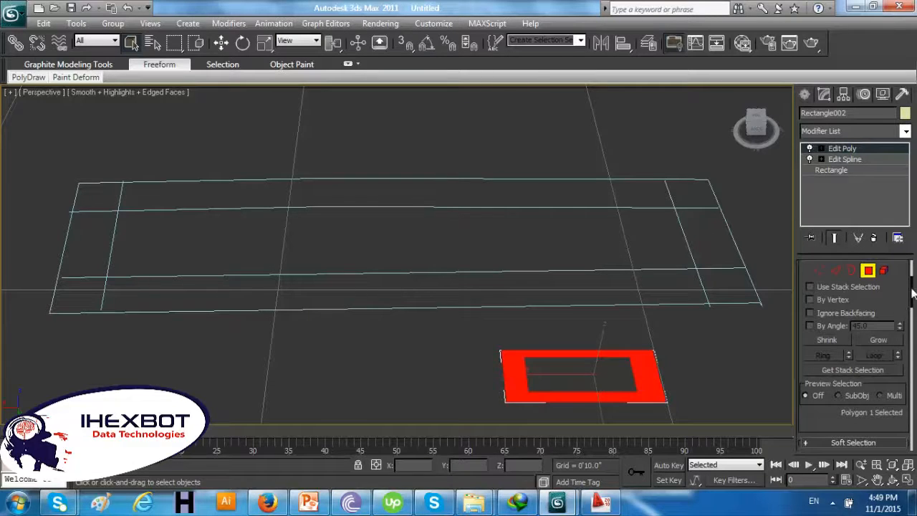
Extrude the frame polygon upward into a tall hollow box and clear the polygon selection
left_click_drag(912, 285, 912, 328)
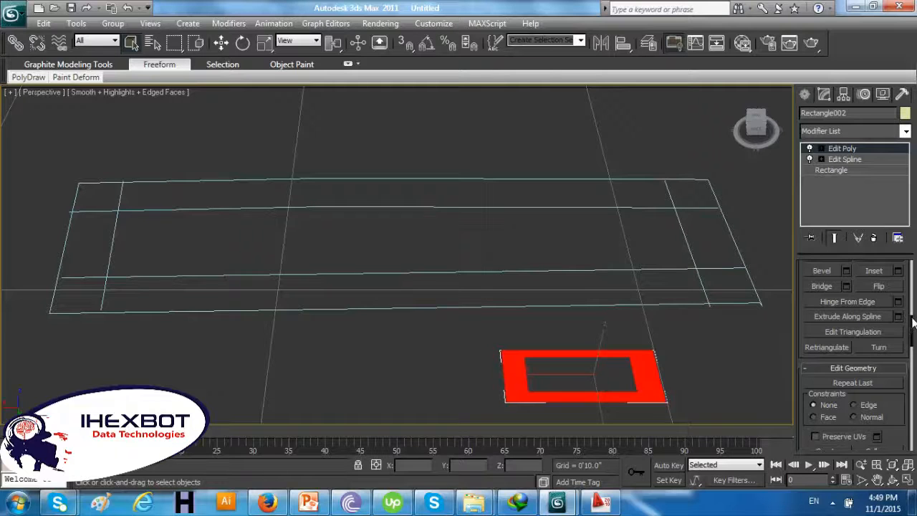
left_click_drag(912, 323, 912, 301)
left_click(822, 363)
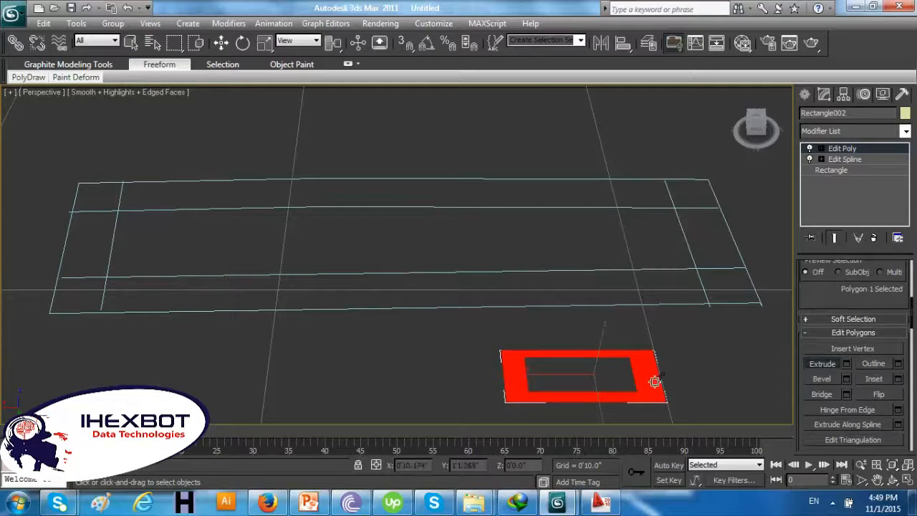
left_click_drag(655, 382, 659, 362)
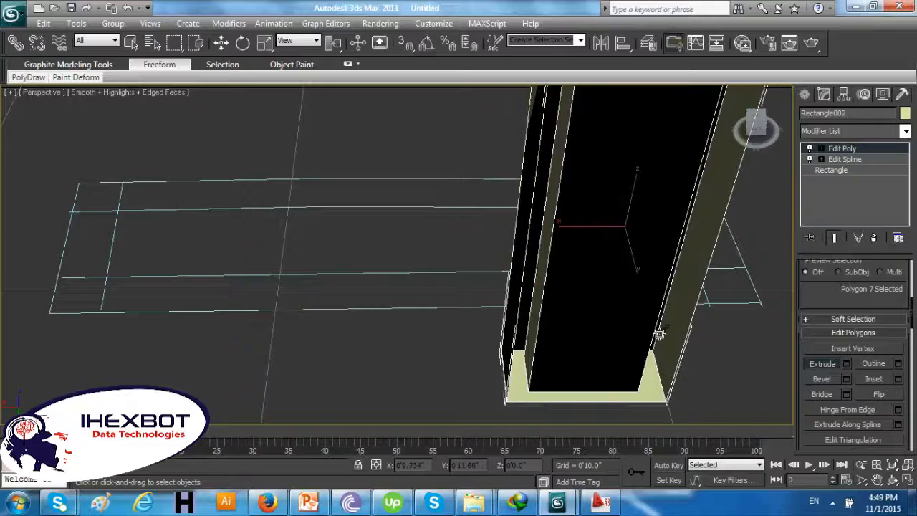
scroll(659, 334, "down", 6)
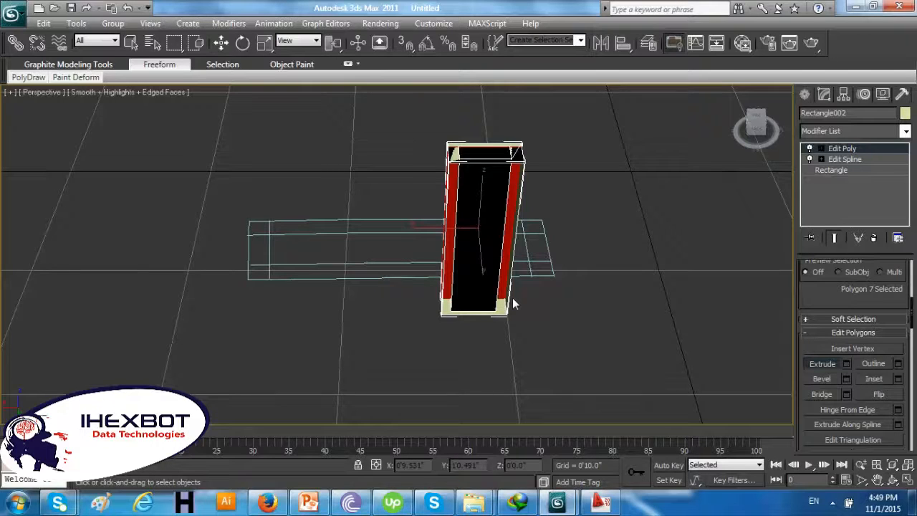
left_click(320, 276)
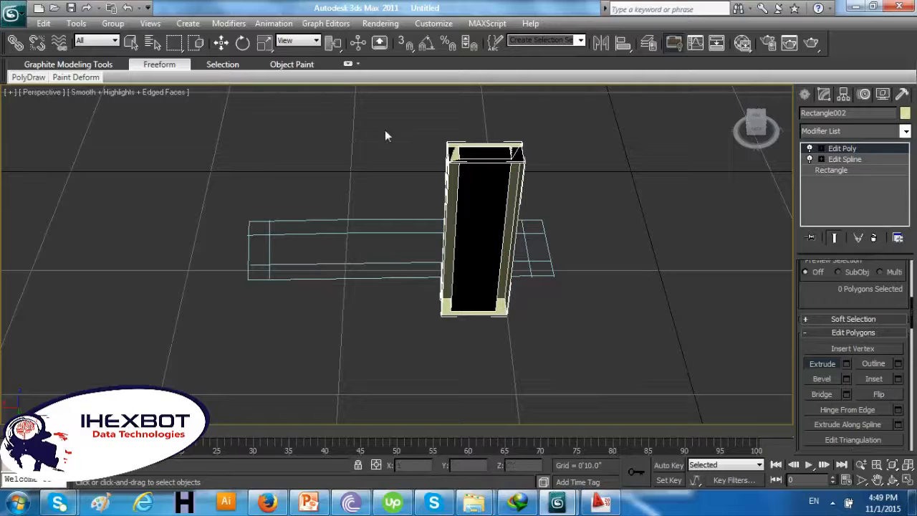
Delete all the polygons of the extruded frame, including its base
left_click_drag(537, 136, 470, 197)
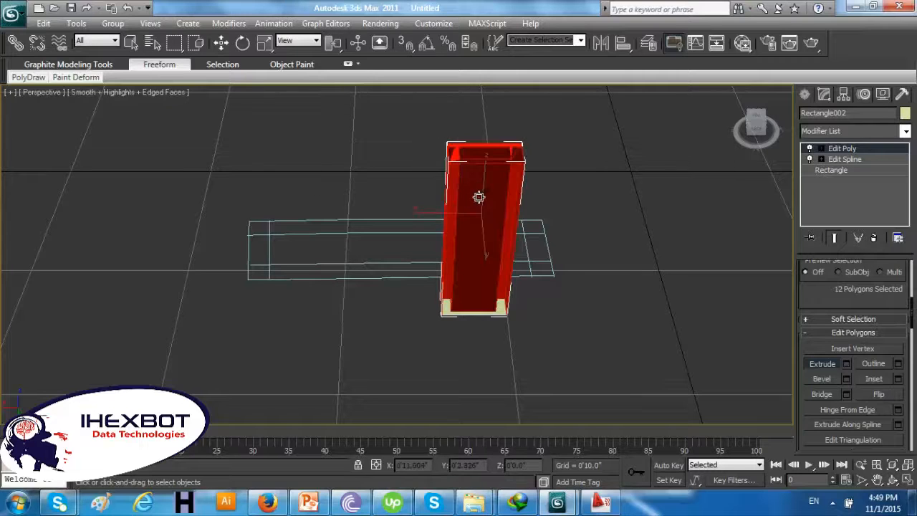
key("Delete")
left_click_drag(542, 287, 434, 333)
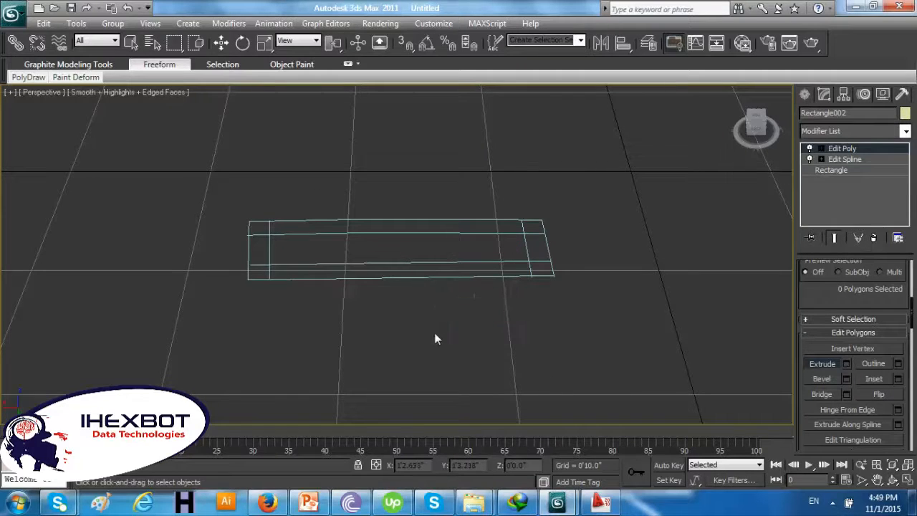
left_click_drag(582, 175, 76, 269)
left_click_drag(184, 160, 574, 332)
Leave polygon editing, select the imported outline and enter its Vertex level at the end with the mismatched lines
scroll(217, 285, "up", 5)
middle_click_drag(129, 262, 511, 268)
scroll(346, 325, "up", 4)
middle_click_drag(267, 332, 396, 330)
middle_click_drag(334, 351, 320, 355)
scroll(335, 358, "up", 2)
scroll(330, 362, "down", 2)
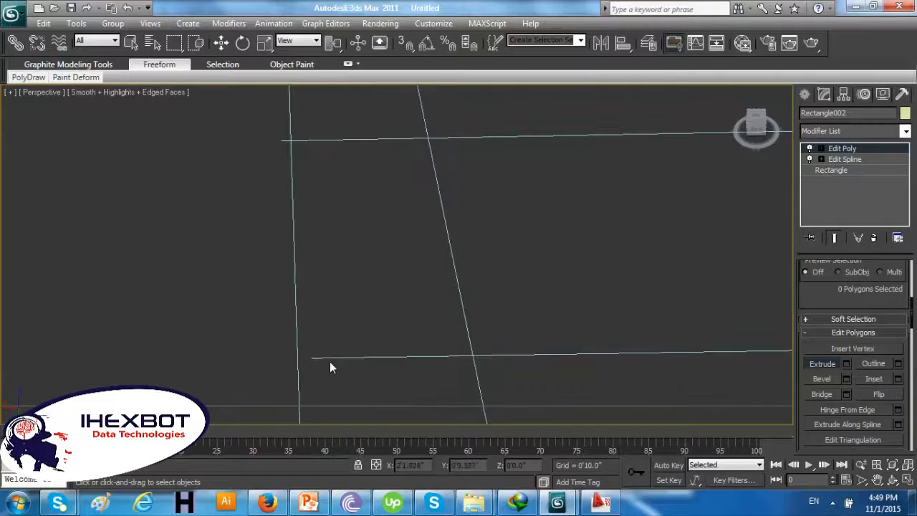
left_click(851, 166)
left_click(522, 288)
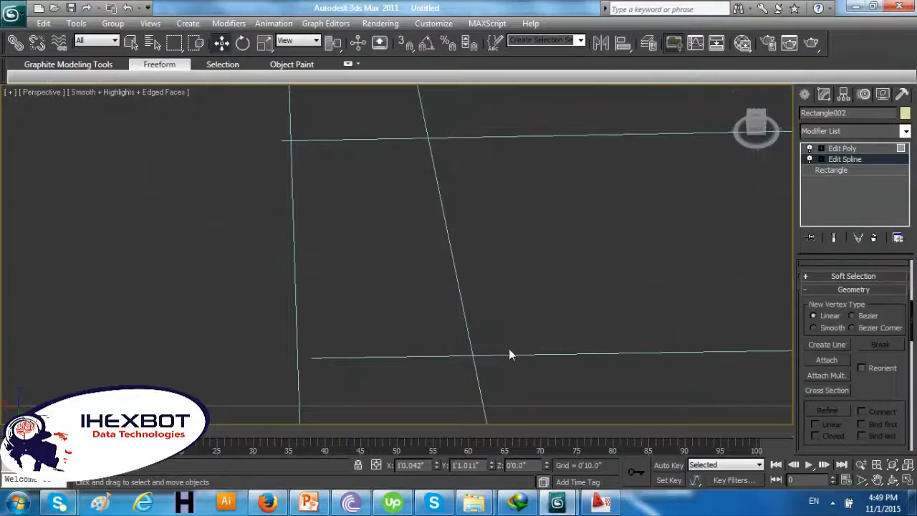
left_click(509, 351)
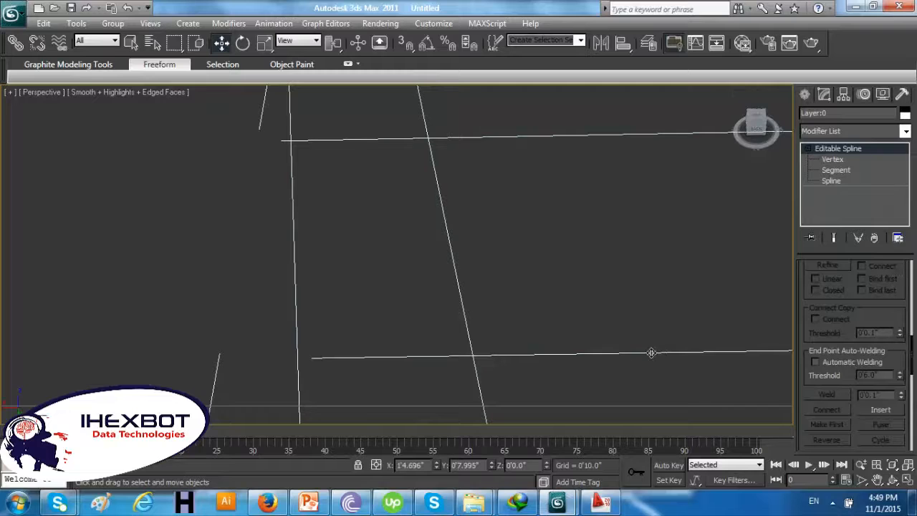
left_click(834, 160)
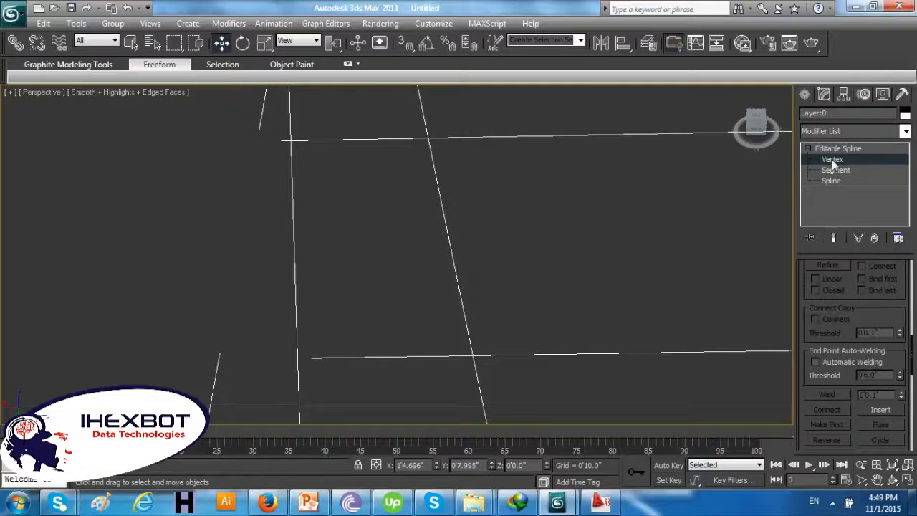
Move the end vertices of the two inner lengthwise lines along X onto the outline's end edge
left_click(309, 357)
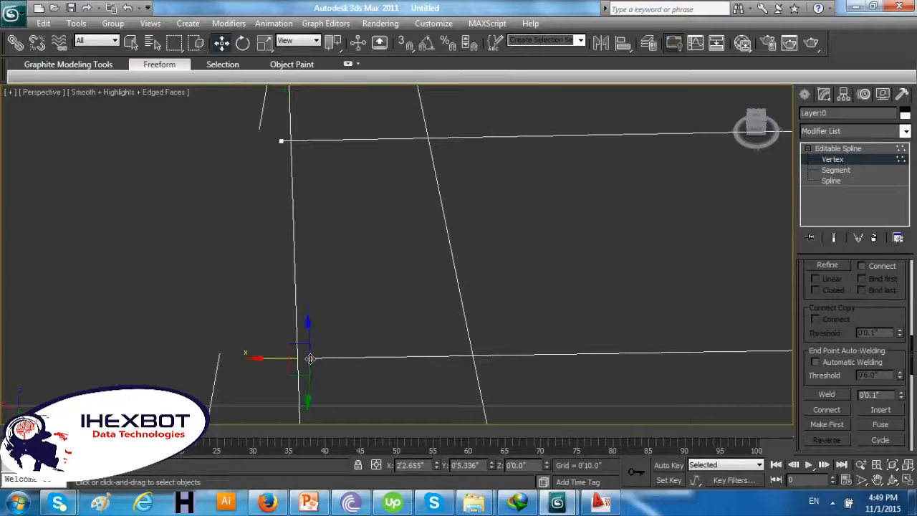
left_click_drag(309, 358, 248, 363)
left_click(250, 366)
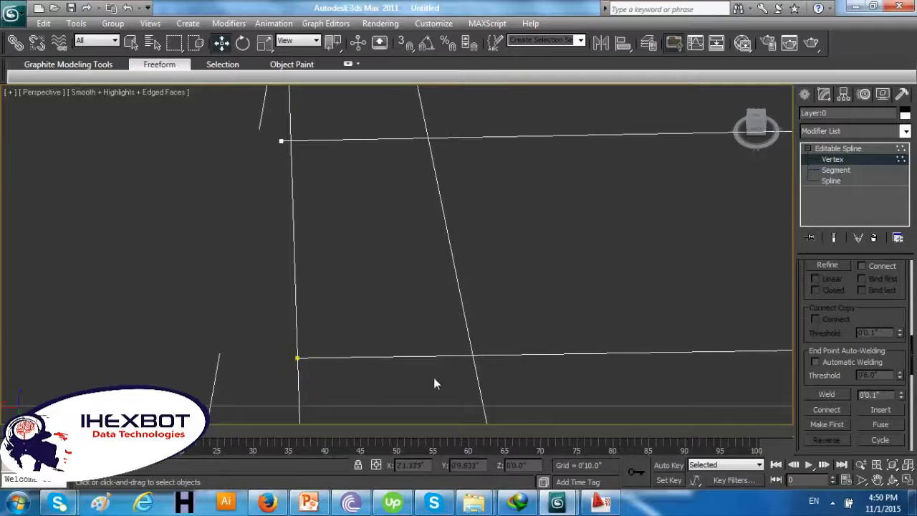
left_click(280, 141)
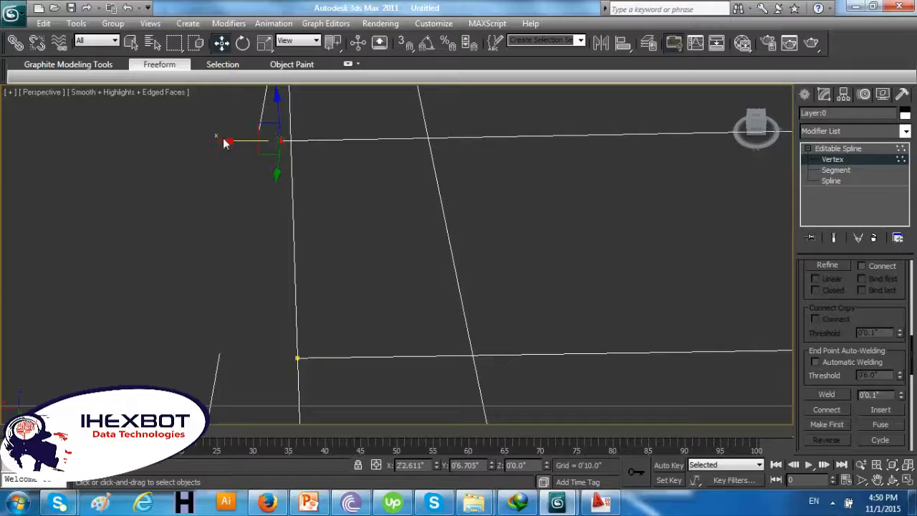
mouse_move(229, 139)
left_mouse_down()
mouse_move(254, 139)
mouse_move(244, 139)
left_mouse_up()
left_click(312, 211)
Select the vertices at the adjusted end and middle of the outline and weld them with a threshold of 0'0.1"
scroll(312, 211, "down", 1)
scroll(308, 200, "down", 2)
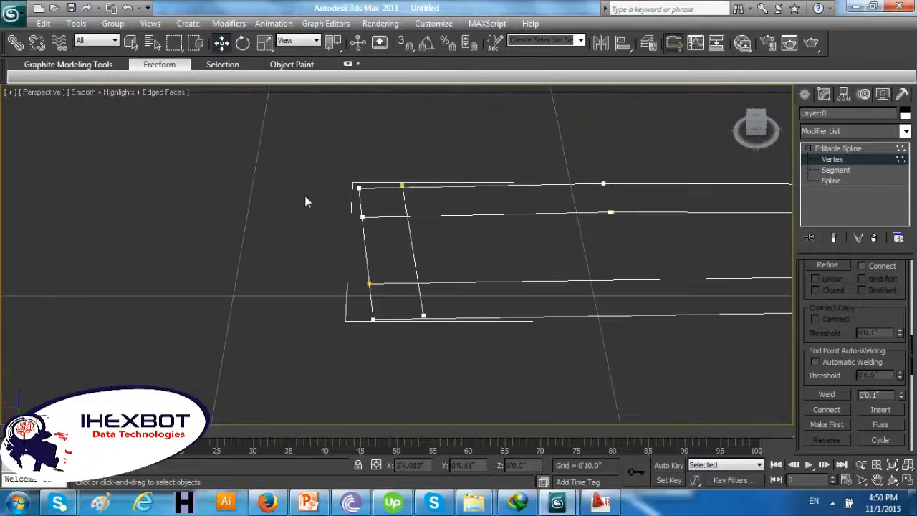
left_click_drag(291, 170, 335, 223)
middle_click_drag(299, 259, 192, 276)
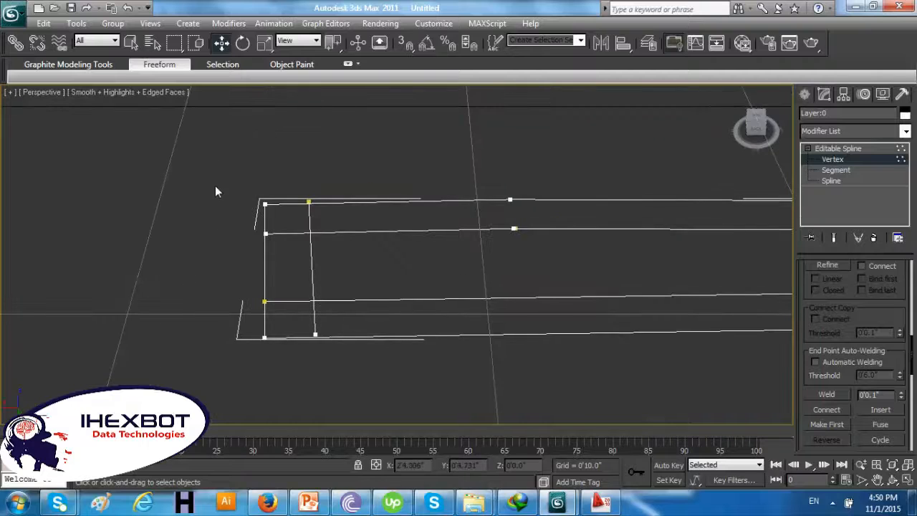
left_click_drag(209, 147, 879, 371)
scroll(634, 356, "down", 2)
middle_click_drag(634, 356, 505, 363)
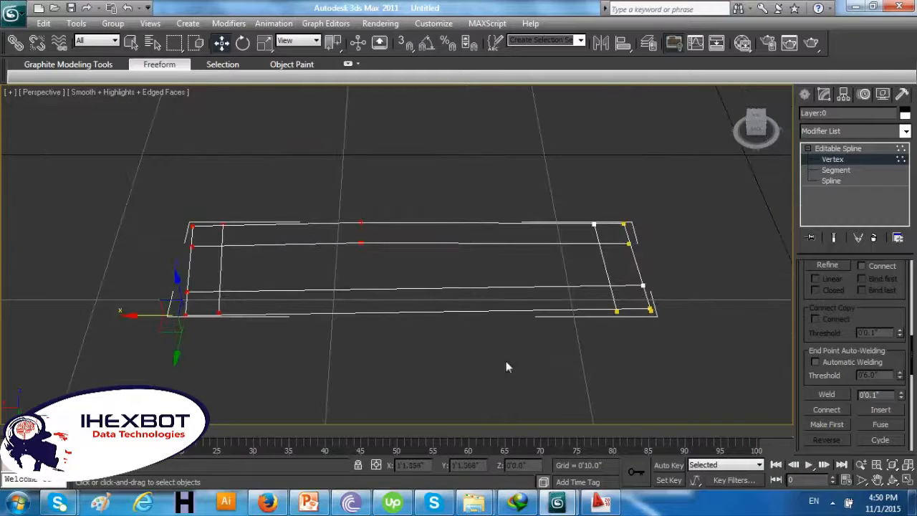
left_click(826, 409)
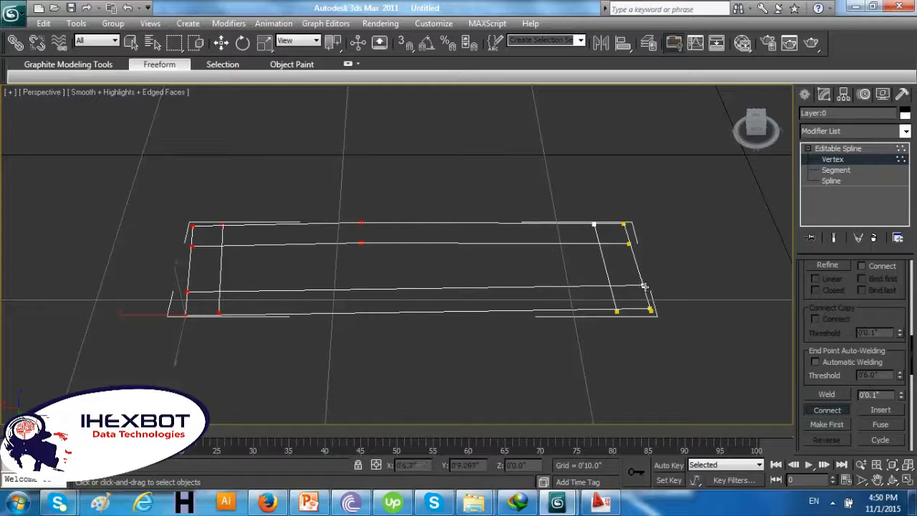
left_click(824, 393)
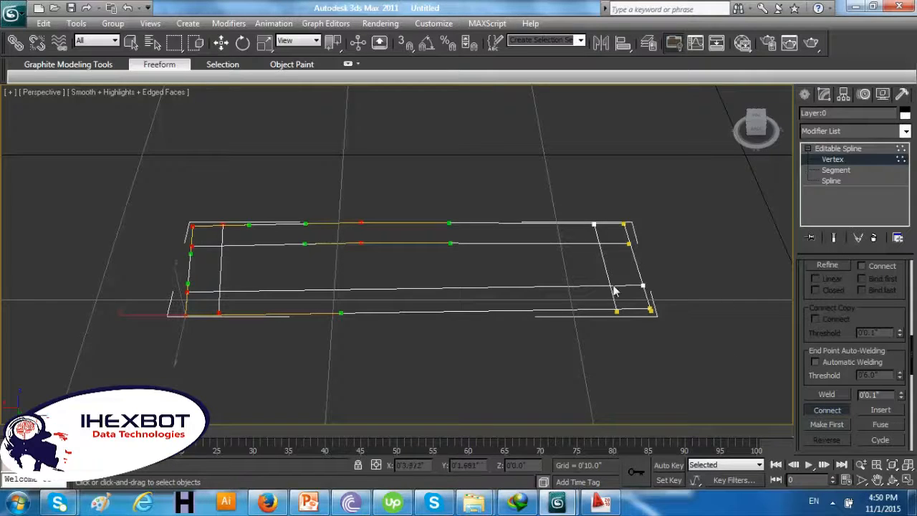
Enter the Spline level and select the outer rectangular spline of the imported outline at its opposite end
scroll(614, 287, "up", 4)
middle_click_drag(613, 287, 380, 276)
middle_click_drag(528, 265, 358, 254)
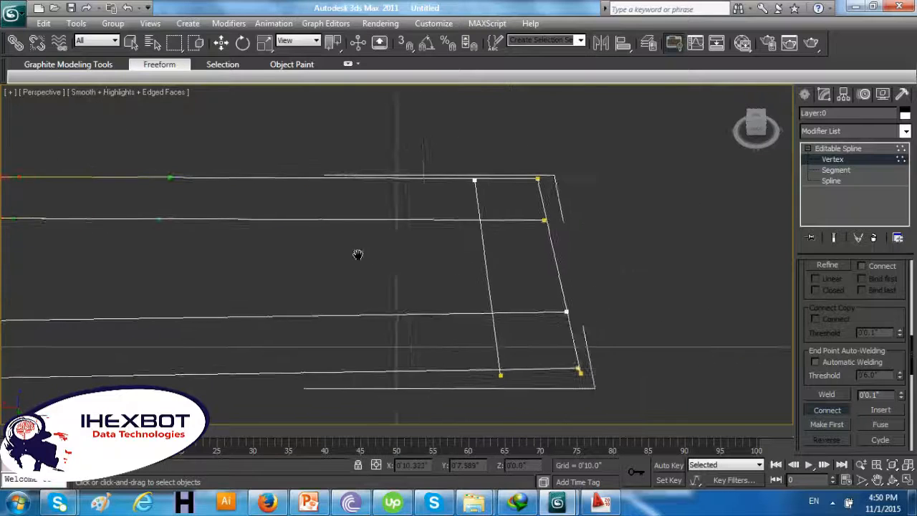
scroll(483, 244, "up", 2)
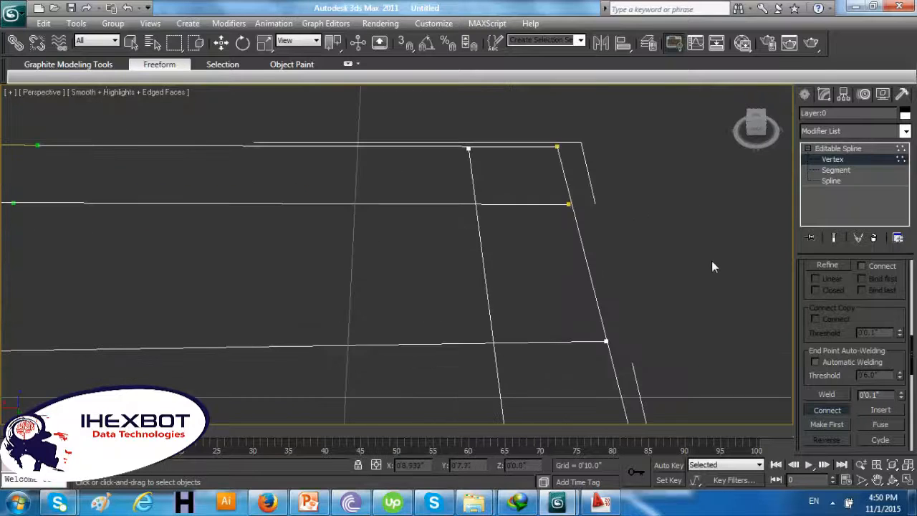
left_click(832, 181)
left_click(588, 265)
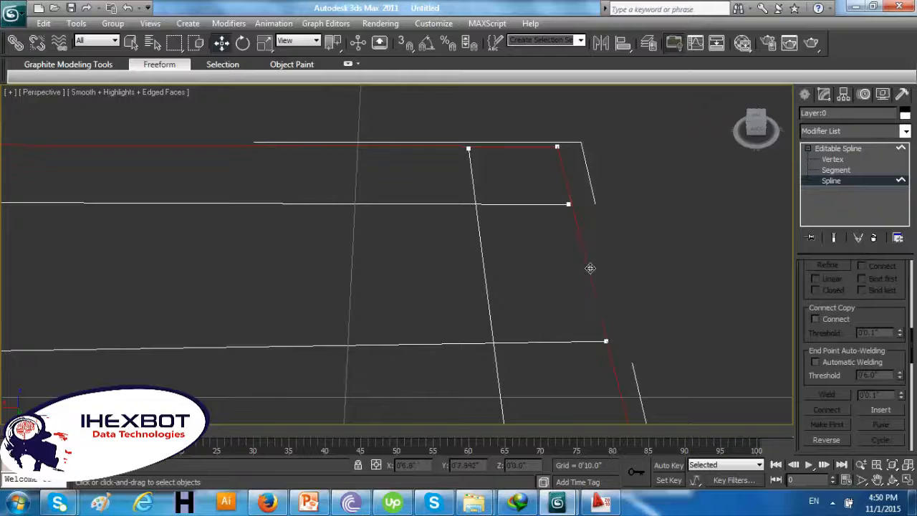
Insert three vertices on the selected spline's end edge, between the two inner lengthwise lines, and end the Insert command
scroll(667, 324, "down", 2)
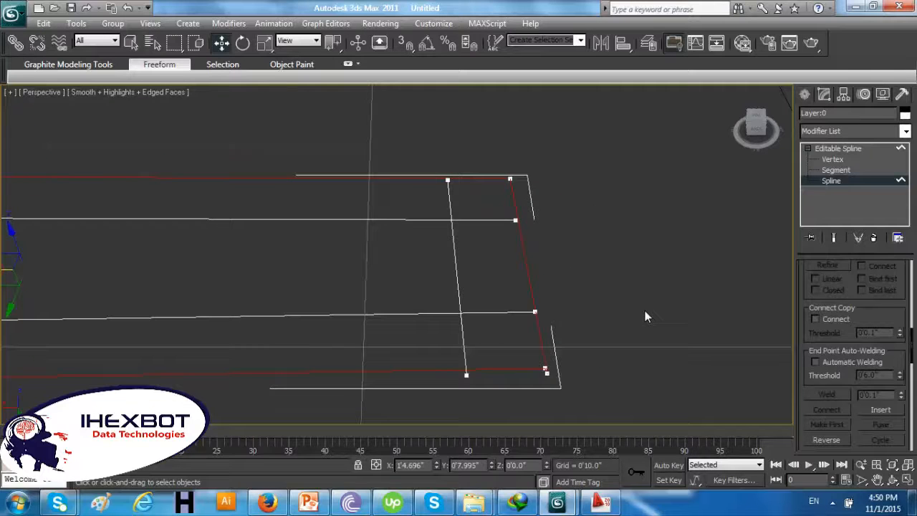
left_click(880, 409)
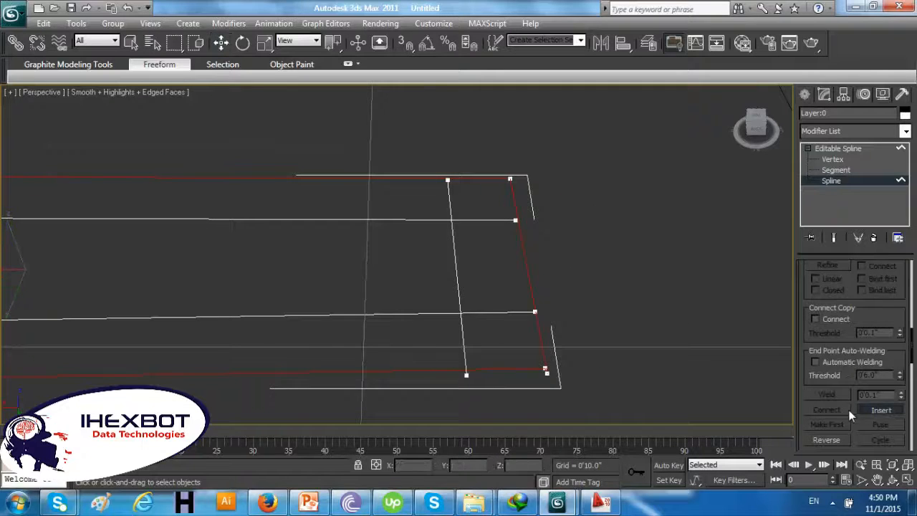
left_click(532, 284)
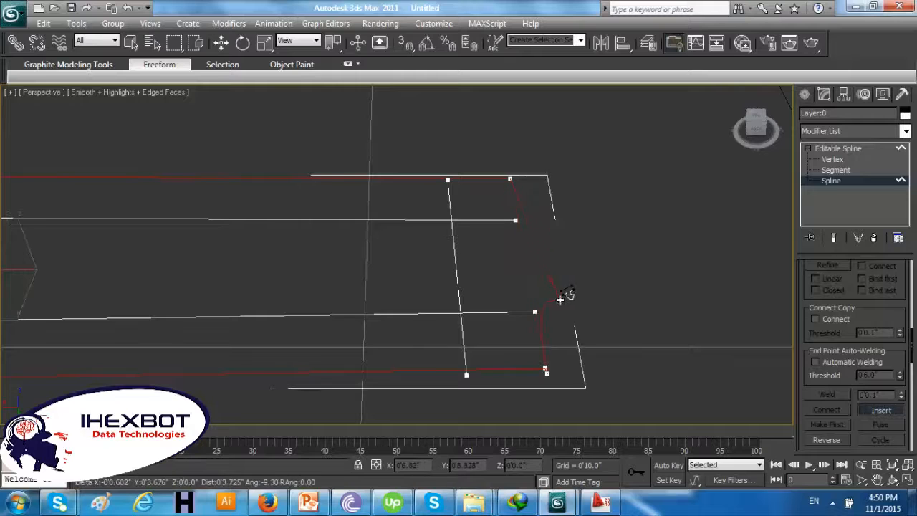
left_click(526, 266)
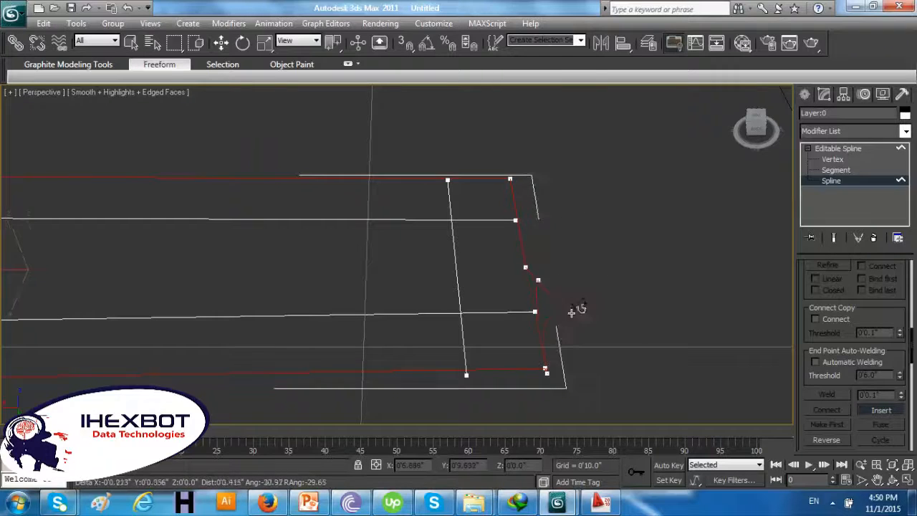
left_click(530, 287)
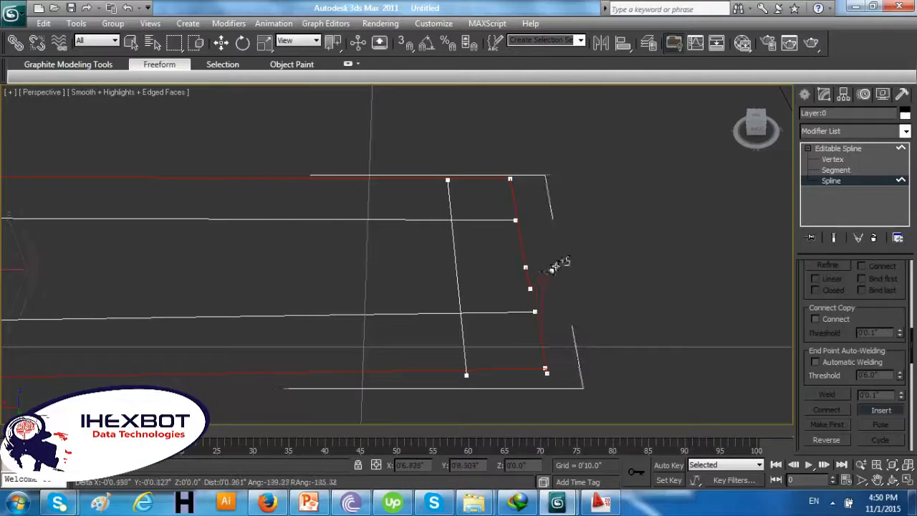
left_click(522, 243)
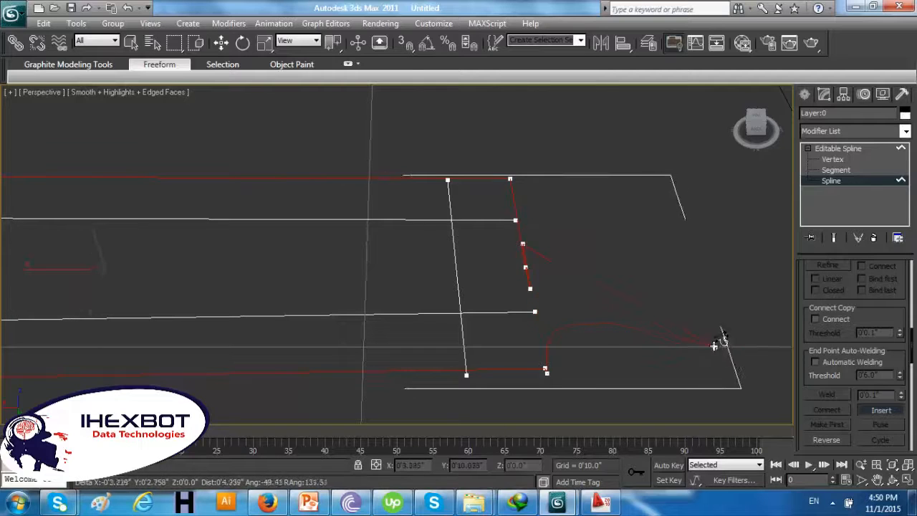
right_click(738, 410)
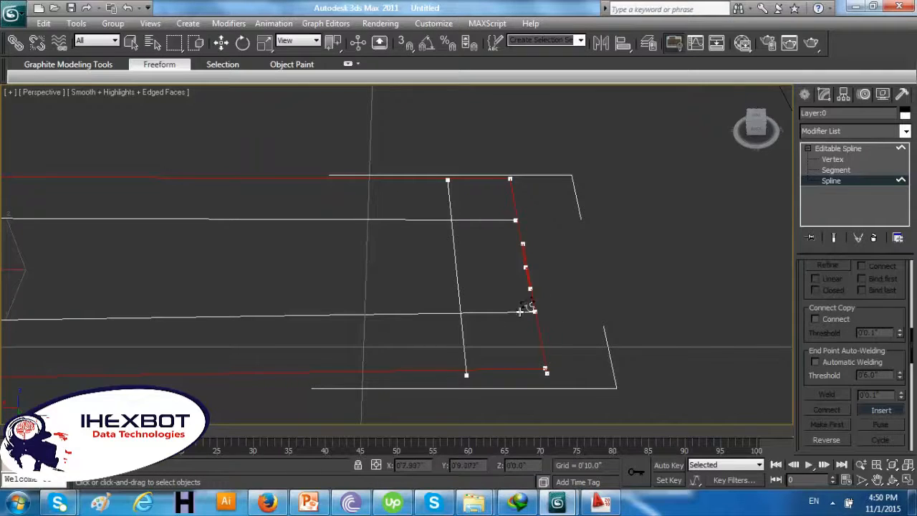
left_click(131, 42)
left_click_drag(633, 318, 550, 359)
left_click(544, 369)
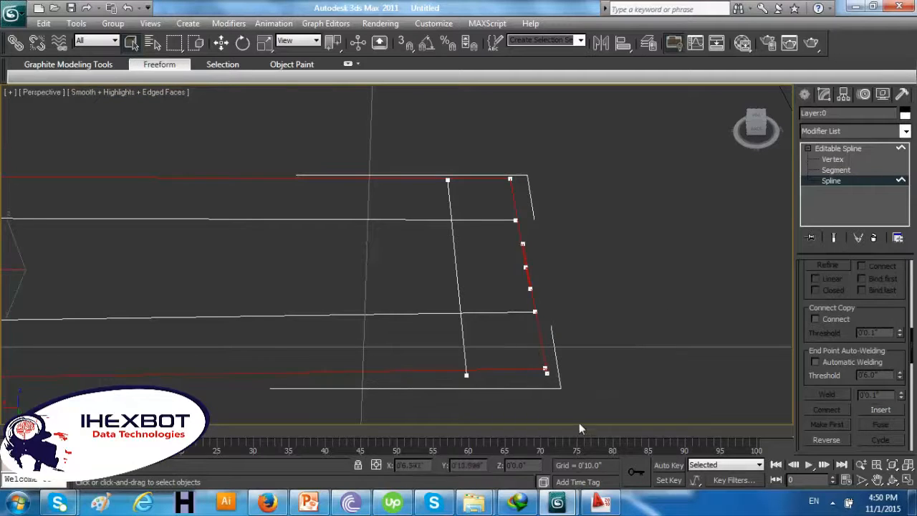
Leave the Spline level and deselect the imported outline
scroll(560, 369, "down", 3)
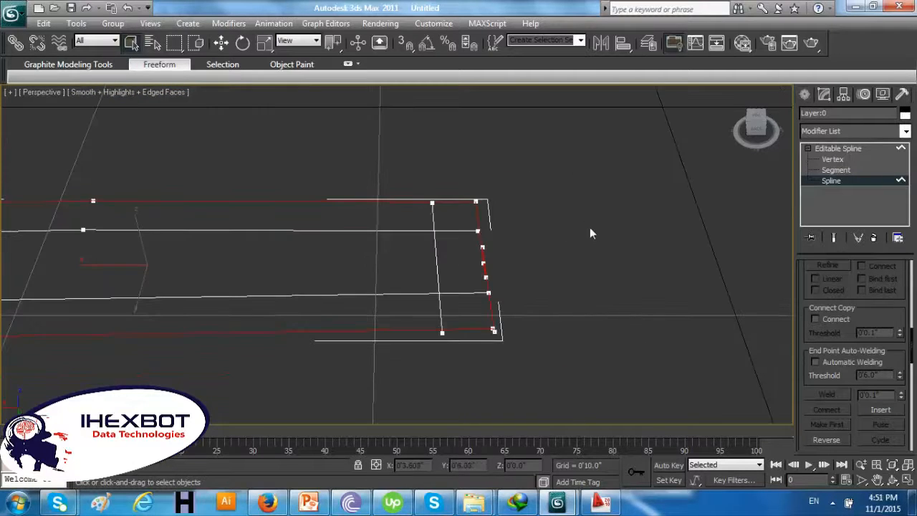
scroll(591, 233, "down", 3)
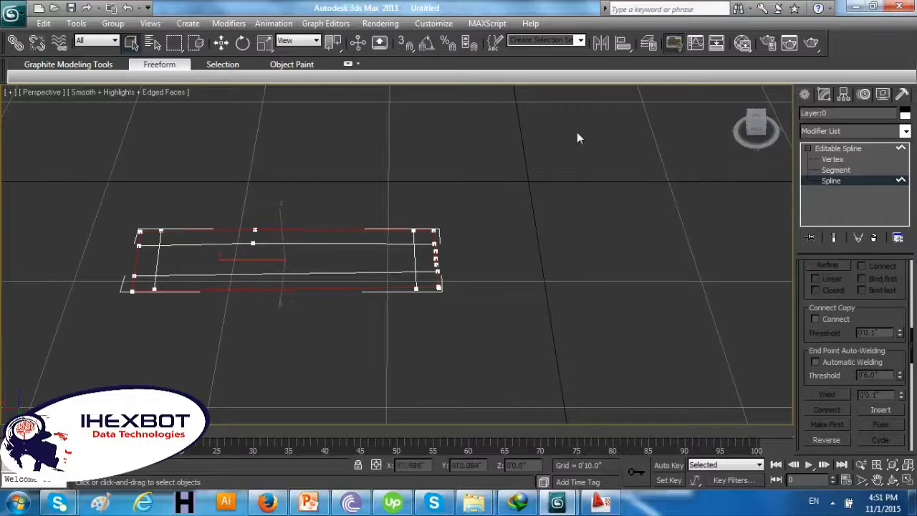
left_click(820, 149)
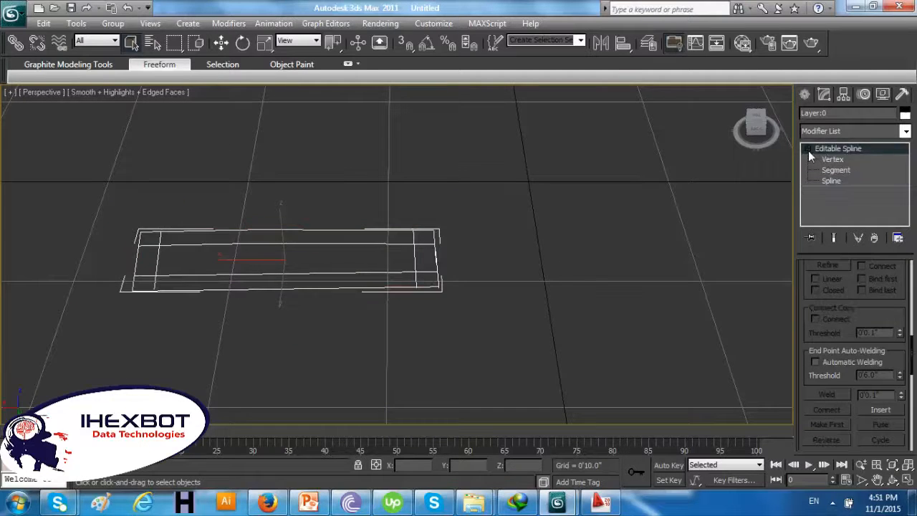
left_click(469, 262)
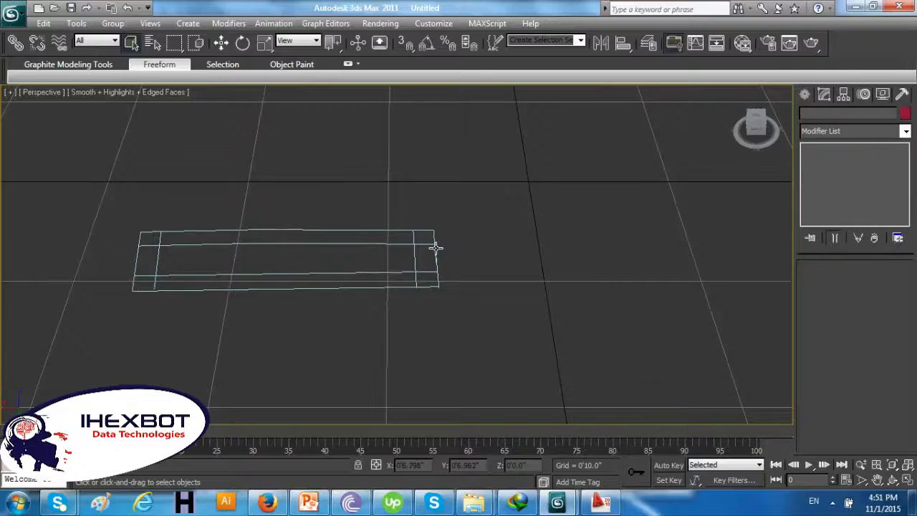
left_click(434, 252)
left_click_drag(490, 206, 118, 309)
scroll(505, 310, "down", 10)
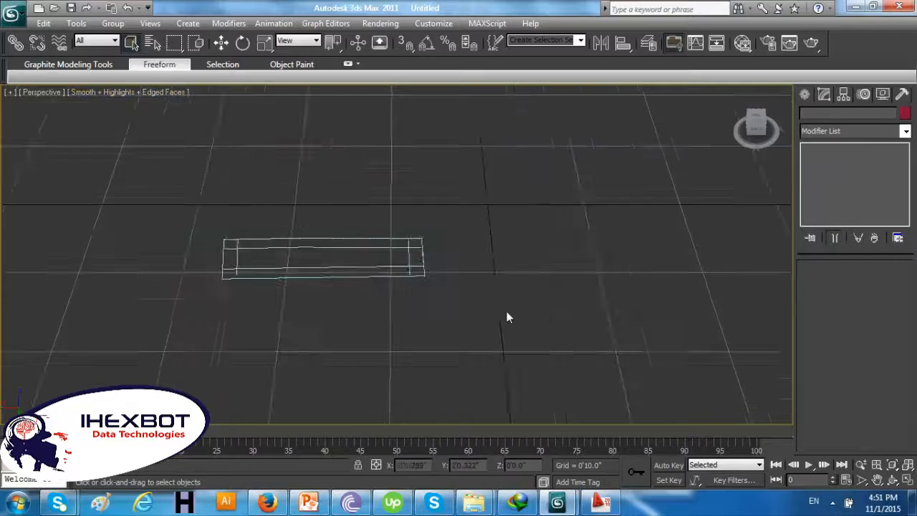
Examine the list of objects in the scene and window-select all the outline geometry
left_click(154, 44)
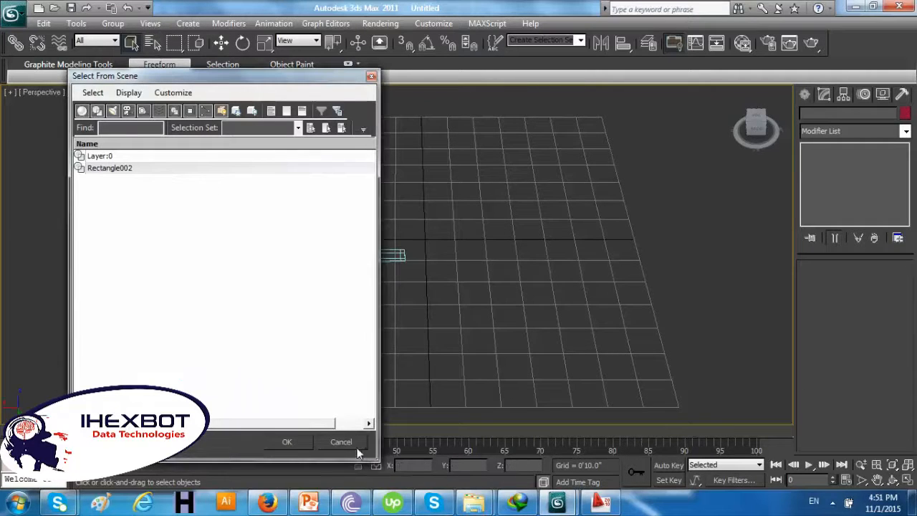
left_click(352, 443)
left_click_drag(470, 231, 330, 288)
scroll(403, 278, "up", 4)
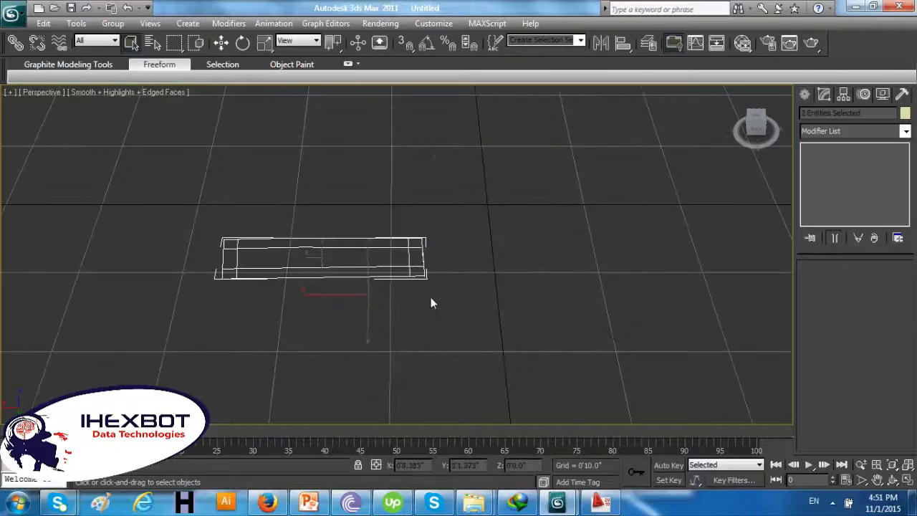
Select the imported outline alone and try to attach another object to it from the pick list
left_click(420, 267)
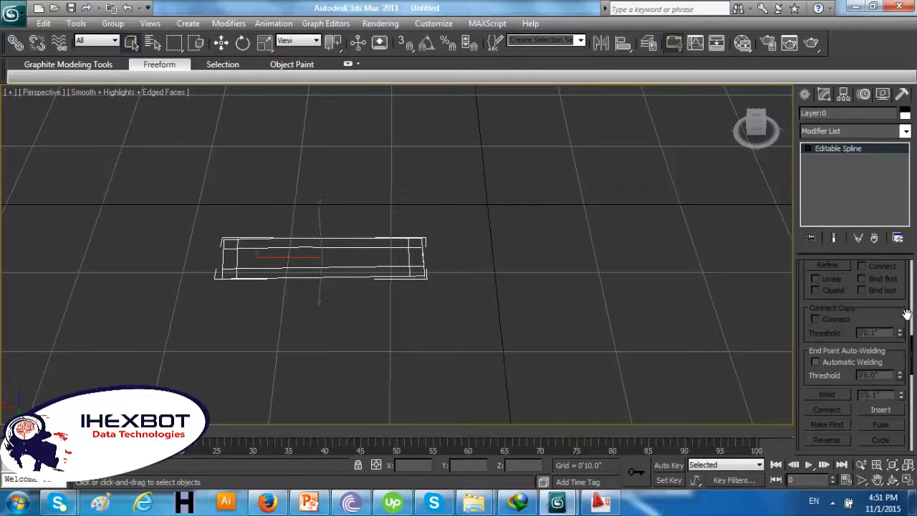
left_click_drag(911, 356, 907, 313)
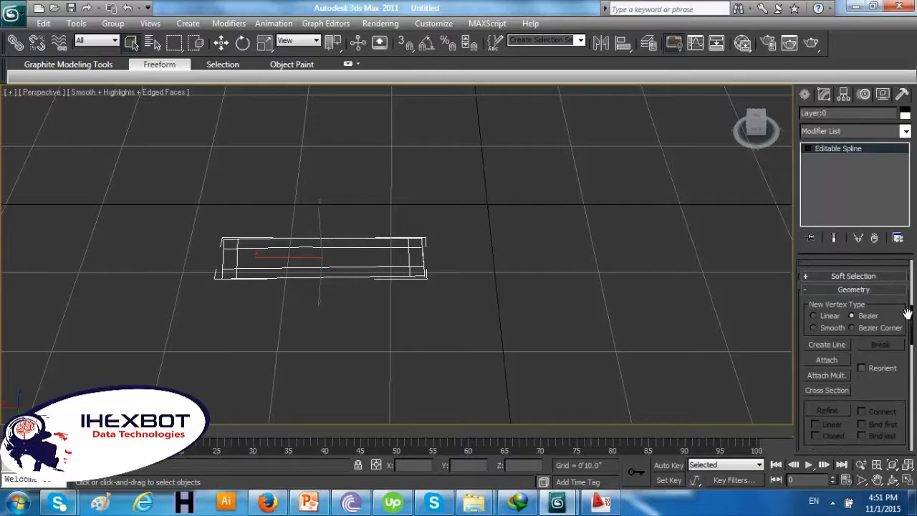
left_click(838, 361)
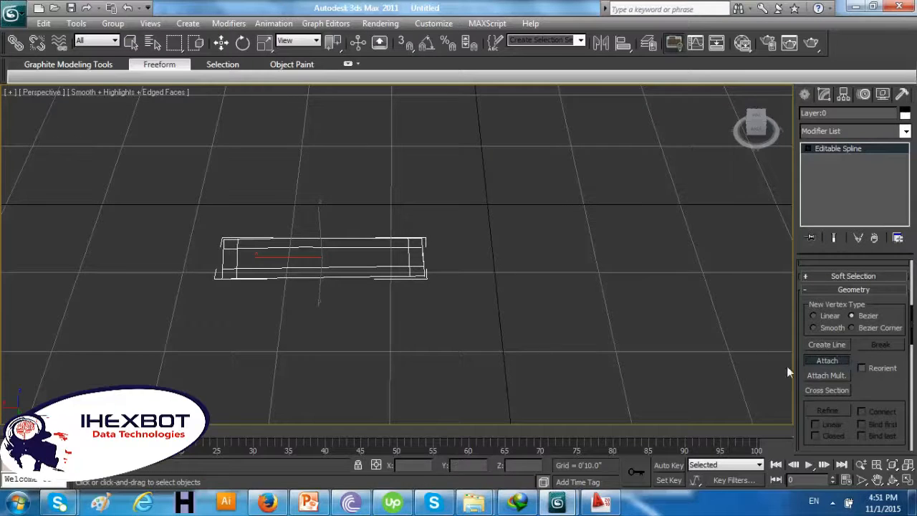
left_click(152, 42)
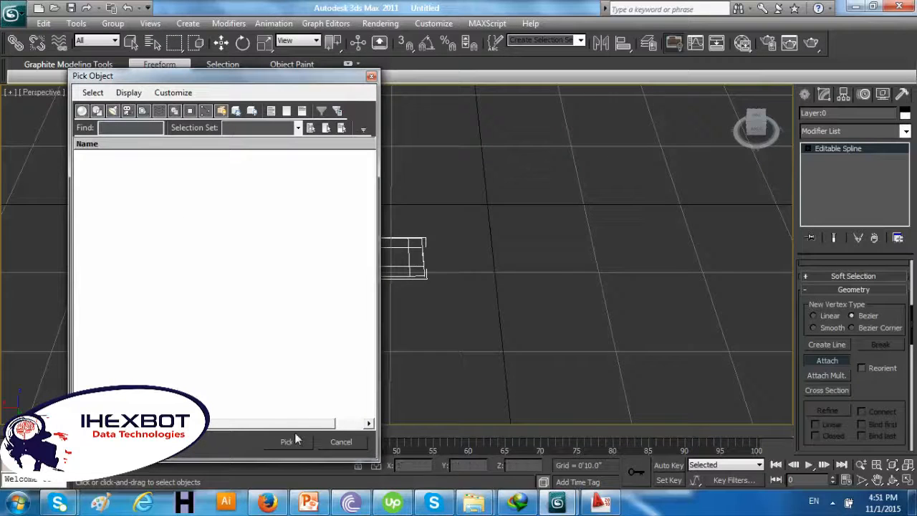
left_click(331, 442)
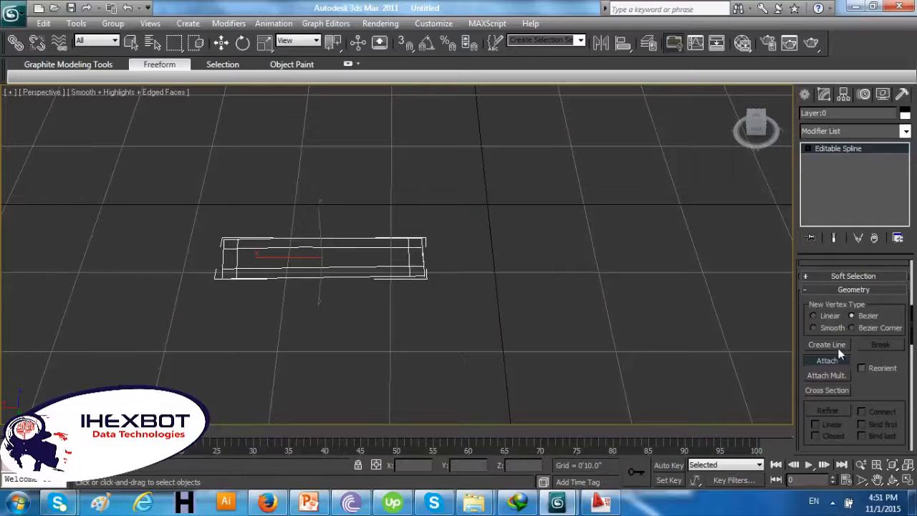
Window-select both outline objects and apply an Edit Poly modifier to them
key("w")
left_click_drag(487, 206, 191, 318)
left_click(833, 127)
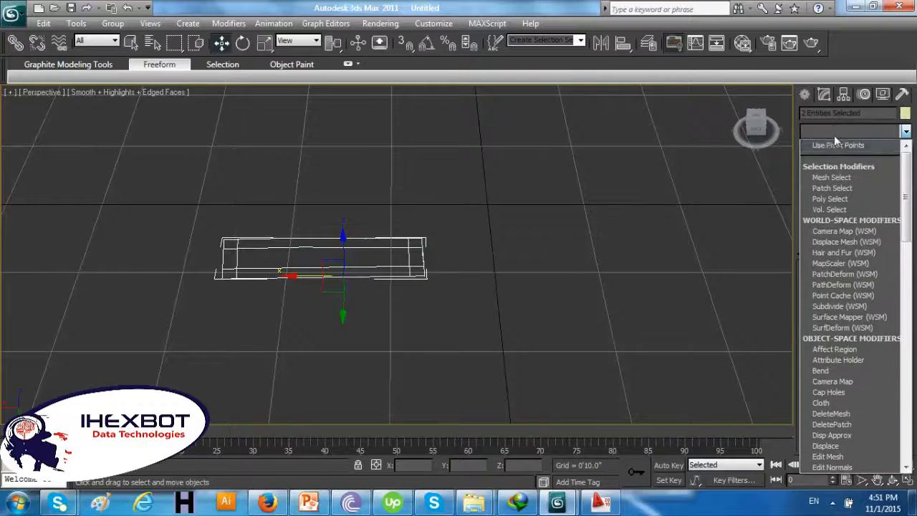
key("e")
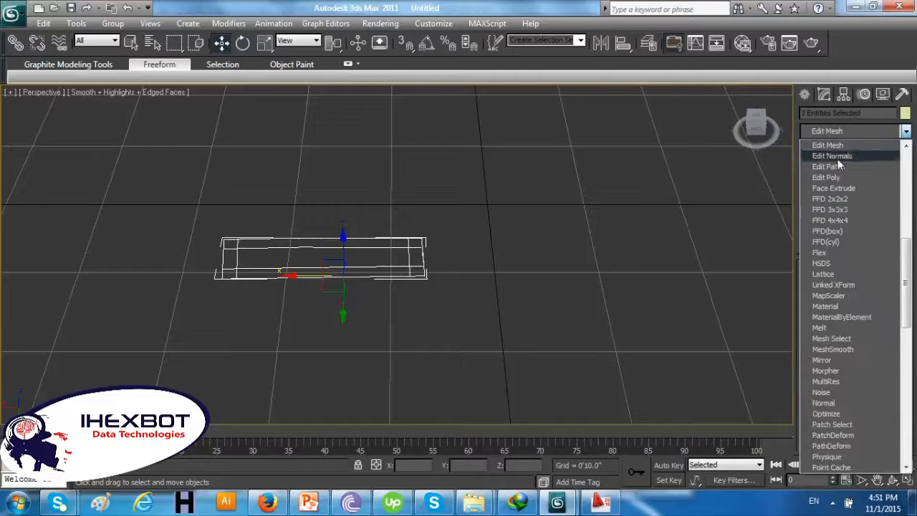
left_click(846, 177)
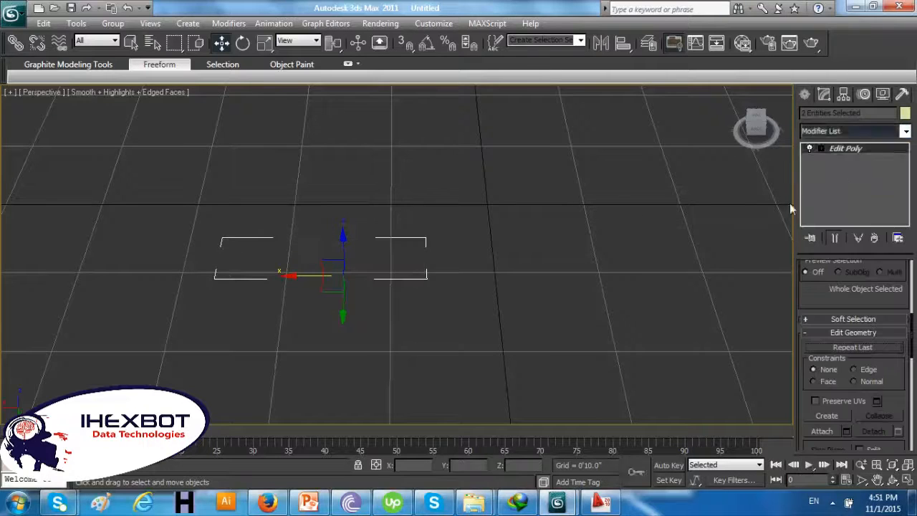
scroll(457, 252, "up", 5)
middle_click_drag(457, 253, 641, 281)
scroll(548, 284, "down", 6)
scroll(548, 289, "down", 3)
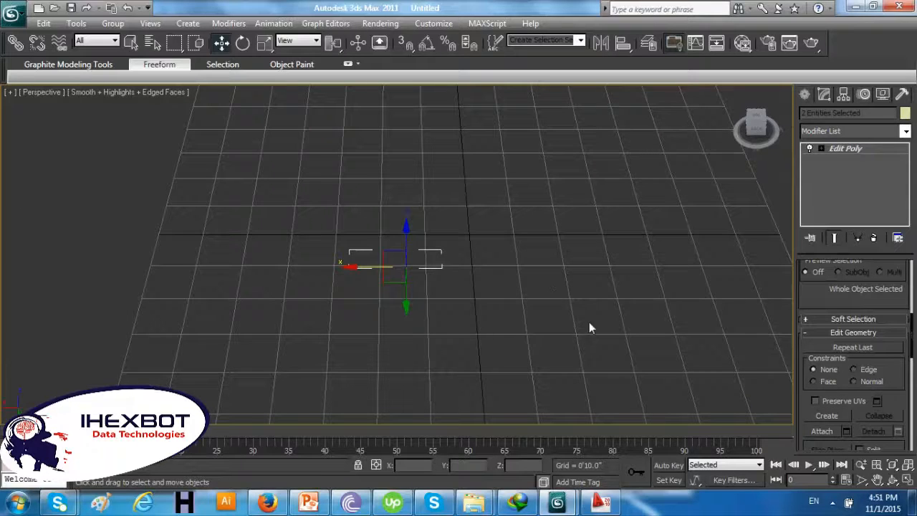
Switch to the Autodesk 3ds Max Help window, look through its list of modifiers and return to the scene
left_click(557, 501)
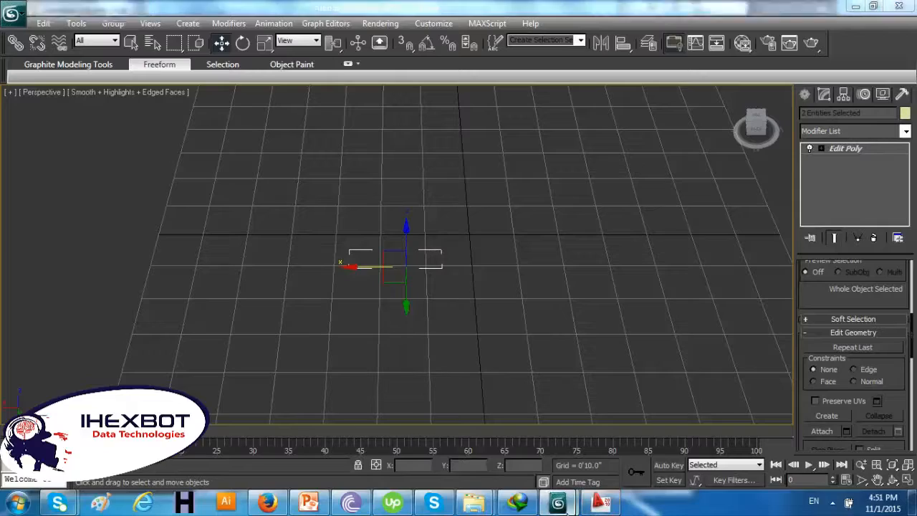
left_click(607, 417)
scroll(492, 264, "down", 5)
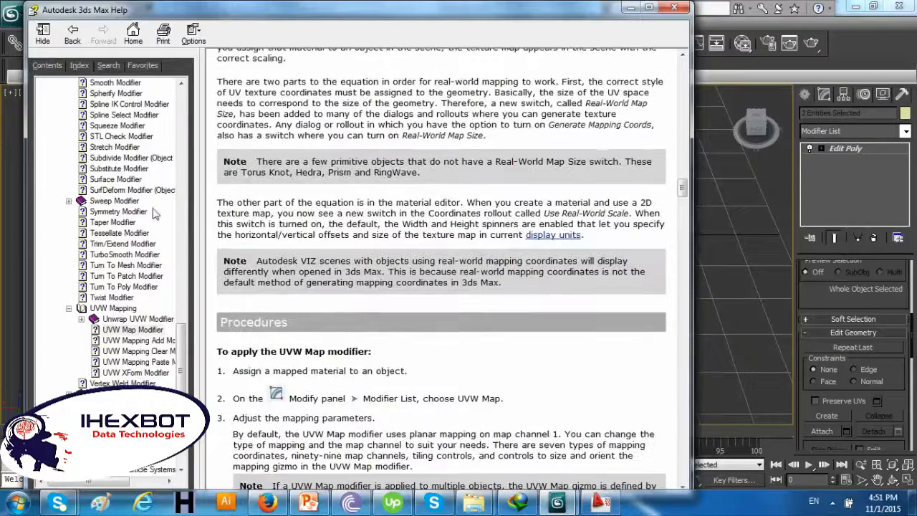
left_click(754, 261)
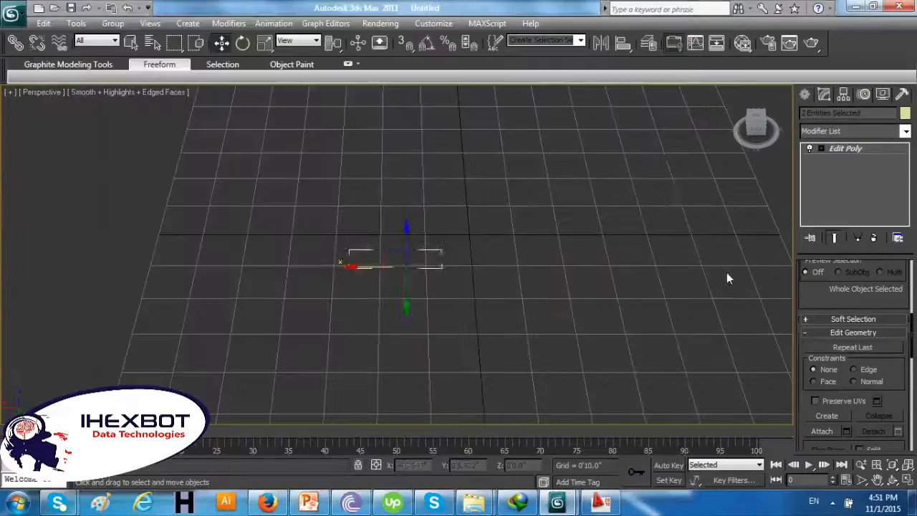
Delete the two selected outline objects and start the Wall tool from the AEC Extended geometry category
key("Delete")
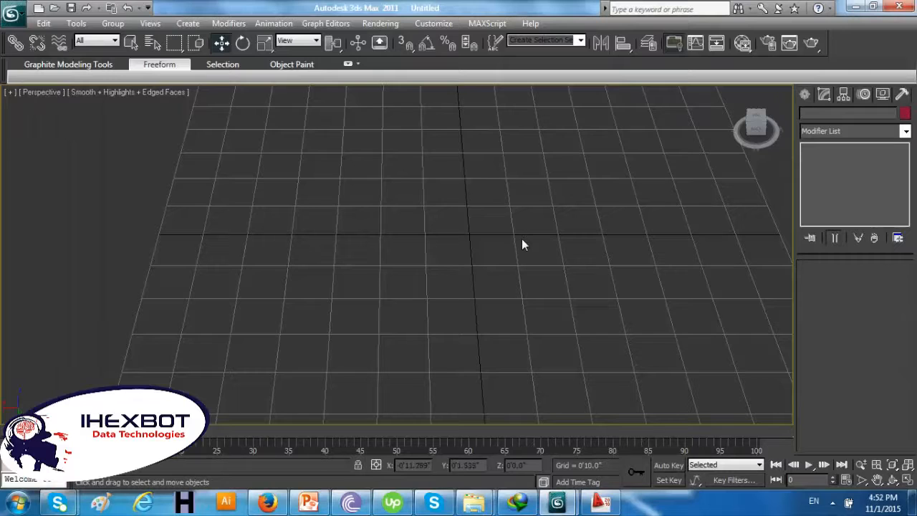
left_click(804, 94)
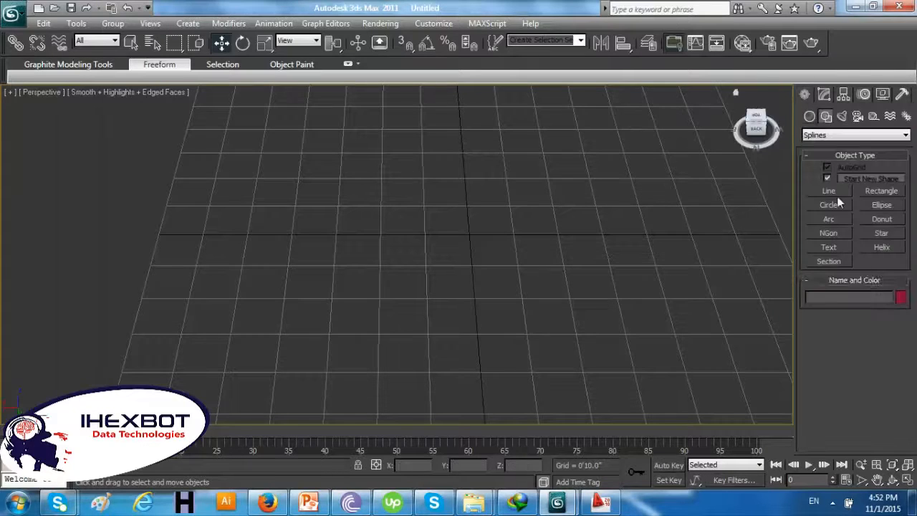
left_click(817, 137)
left_click(816, 147)
left_click(810, 117)
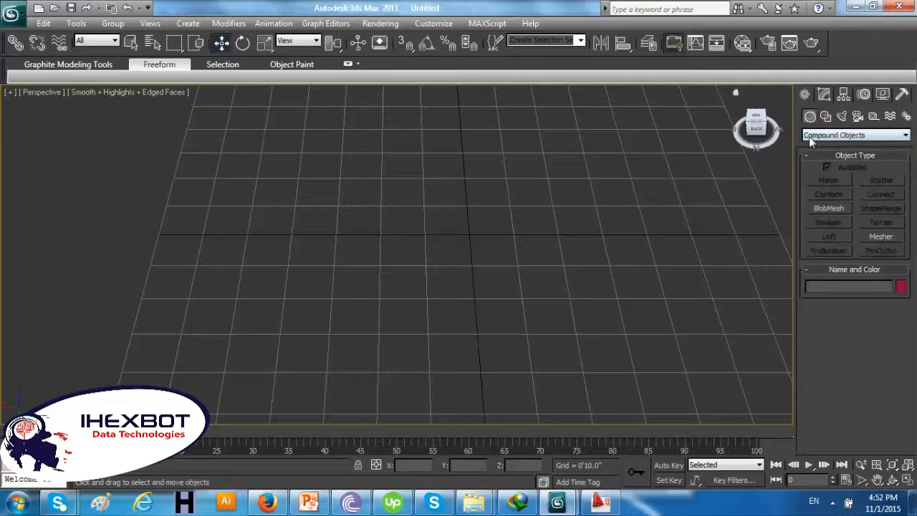
left_click(829, 136)
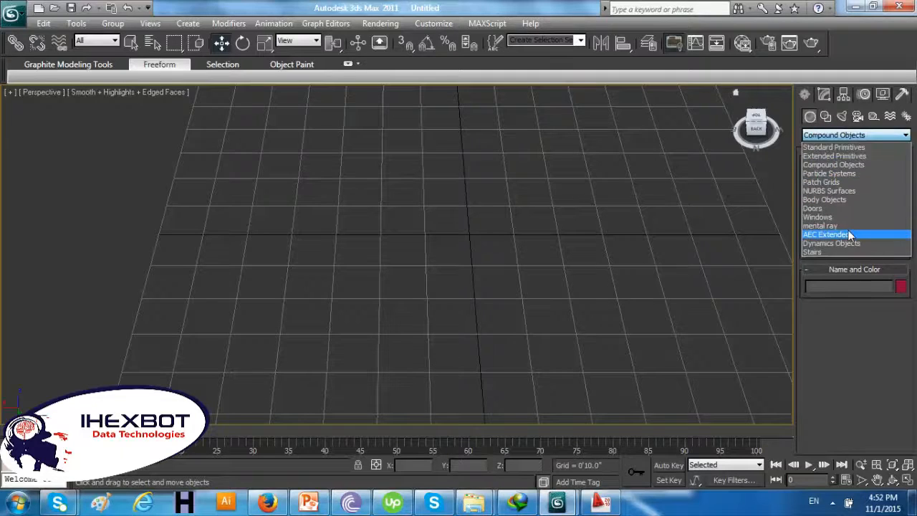
left_click(847, 235)
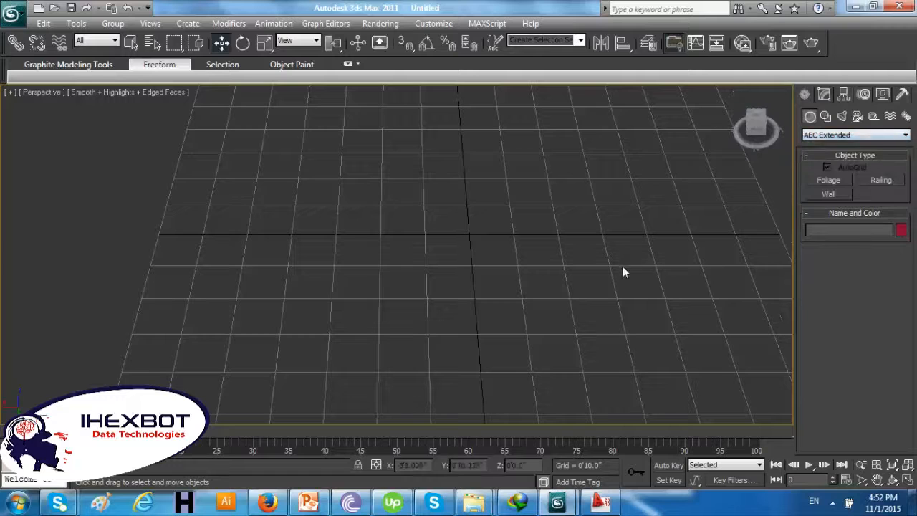
left_click(835, 195)
Try to draw connected walls around the grid in the Perspective view, and undo them
left_click(747, 266)
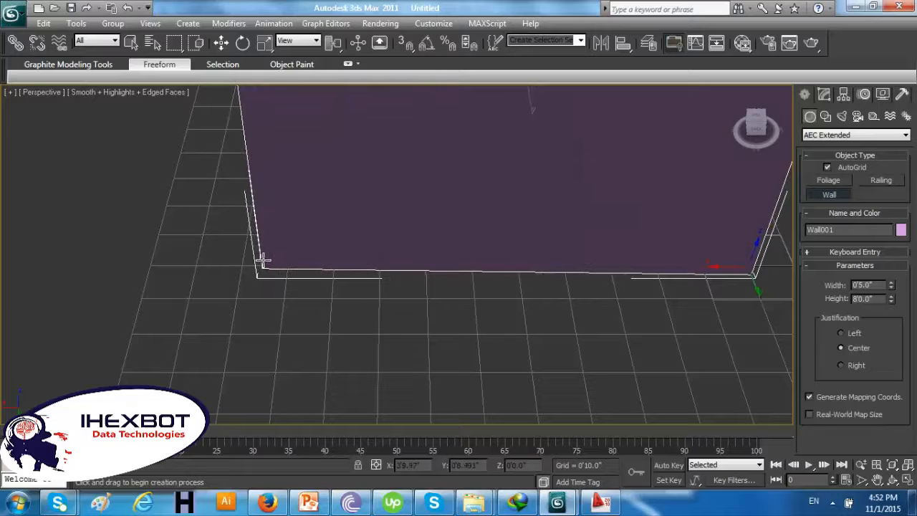
left_click(264, 261)
scroll(268, 260, "down", 3)
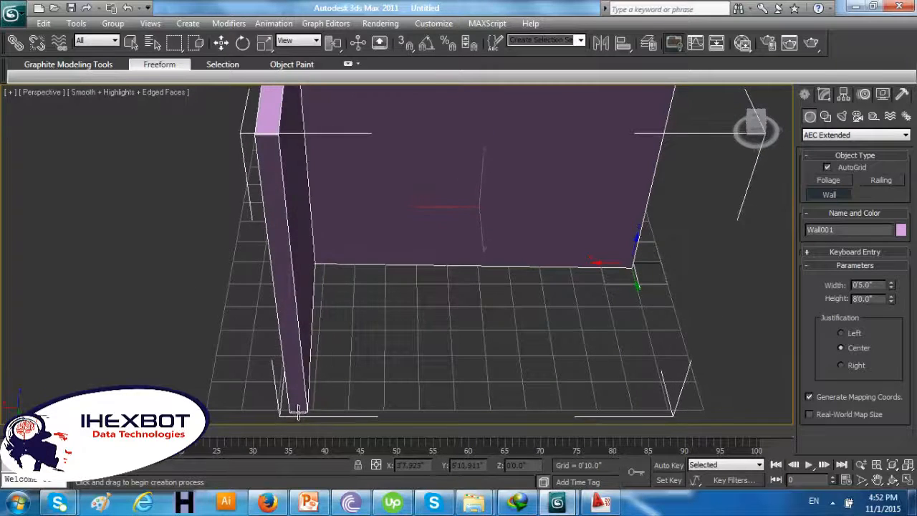
left_click(296, 415)
left_click(488, 423)
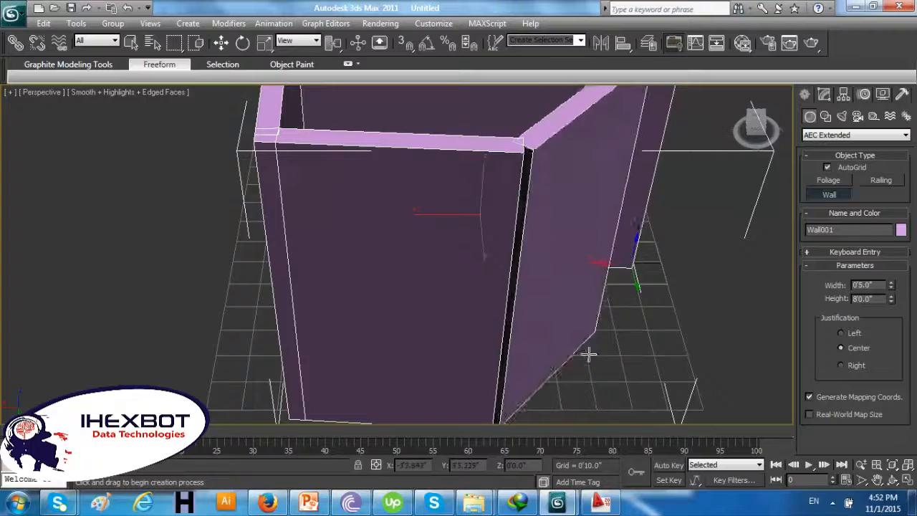
left_click(632, 266)
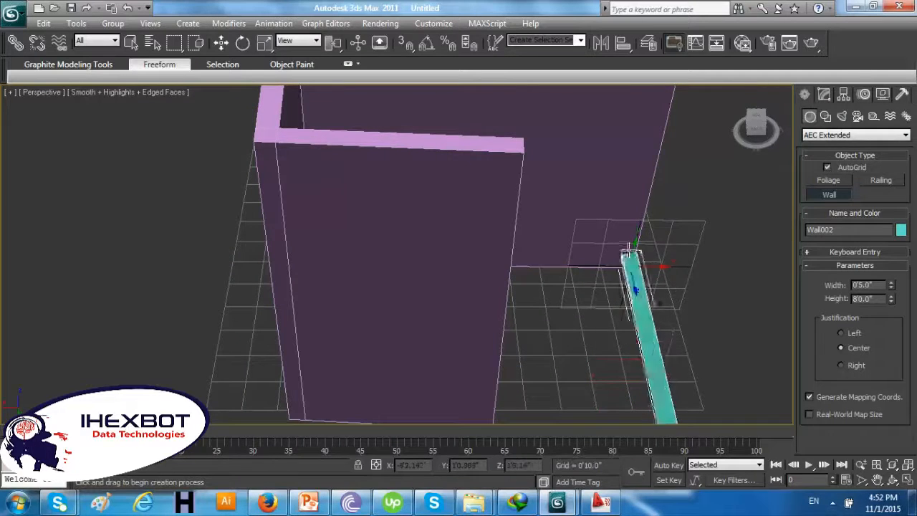
scroll(646, 148, "down", 5)
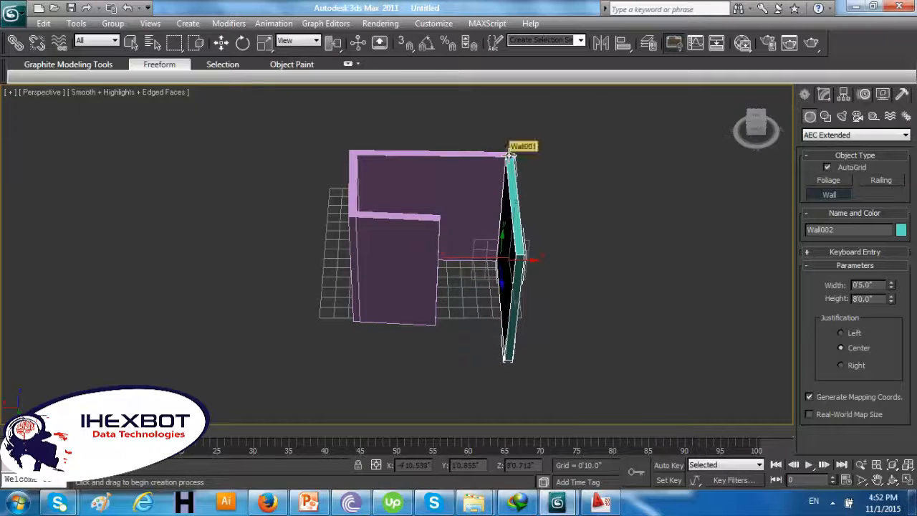
left_click(509, 154)
right_click(563, 230)
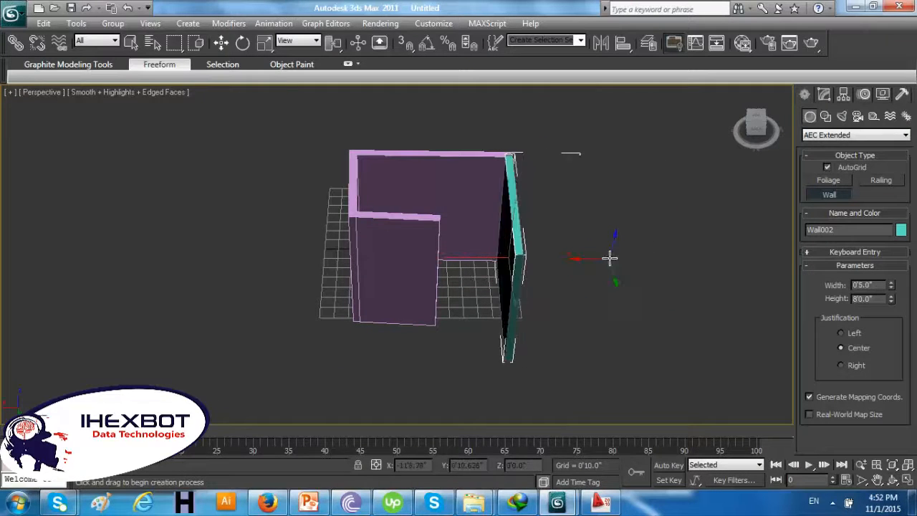
mouse_move(608, 258)
middle_mouse_down("alt")
mouse_move(542, 258)
mouse_move(604, 258)
middle_mouse_up("alt")
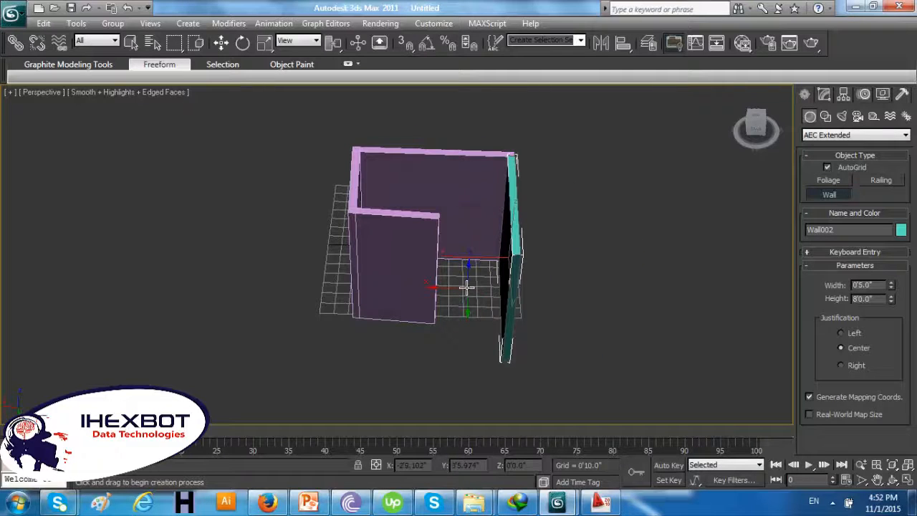
key("ctrl+z")
key("ctrl+z")
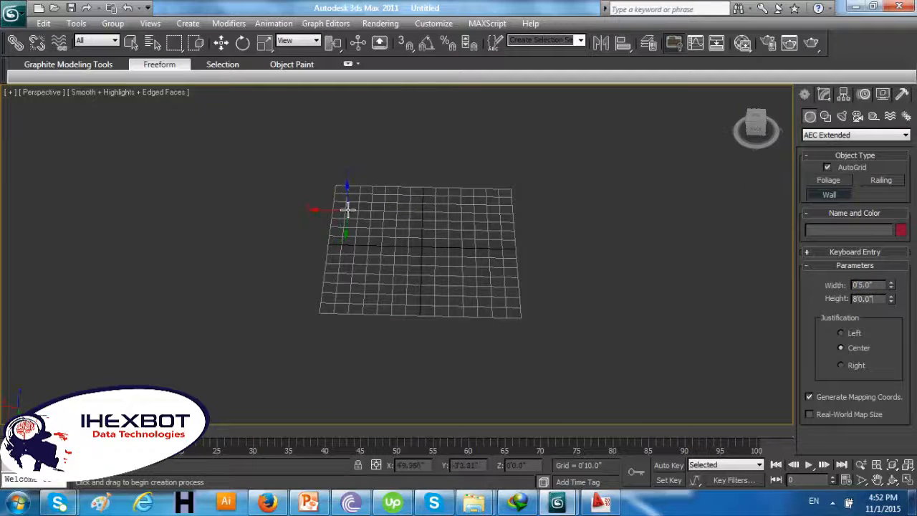
Draw a closed rectangular room of four connected wall segments, 0'5.0" wide and 8'0.0" high, over the grid
left_click(347, 209)
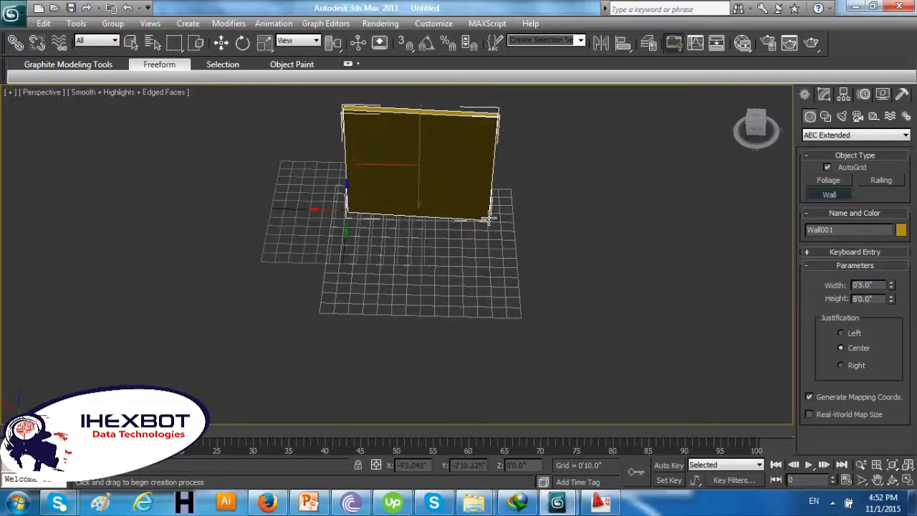
left_click(489, 218)
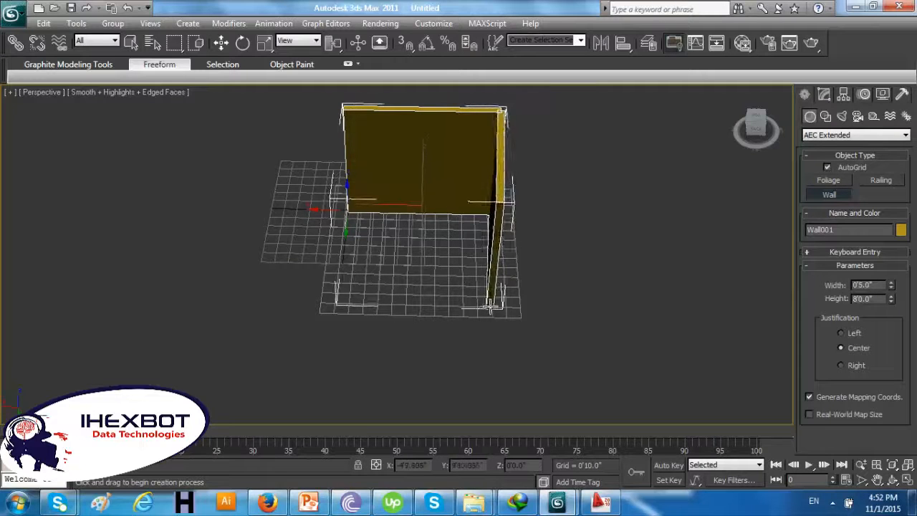
left_click(495, 306)
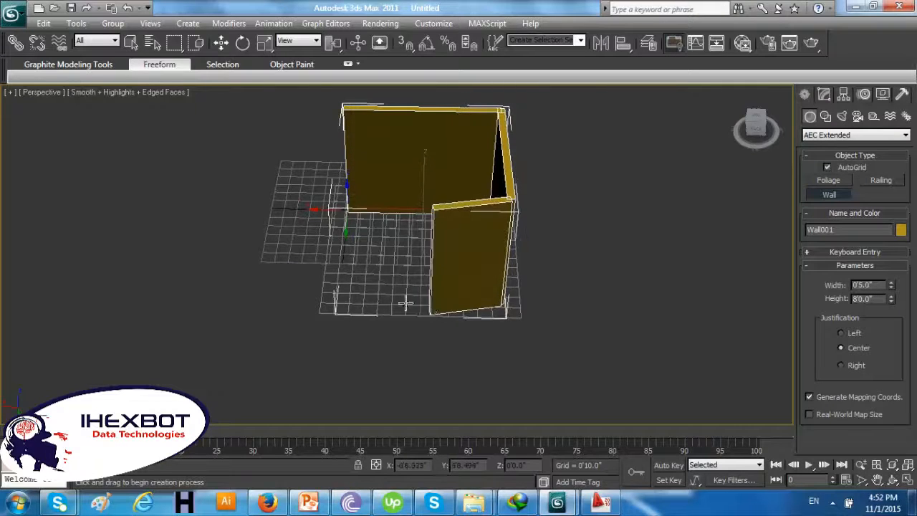
left_click(341, 306)
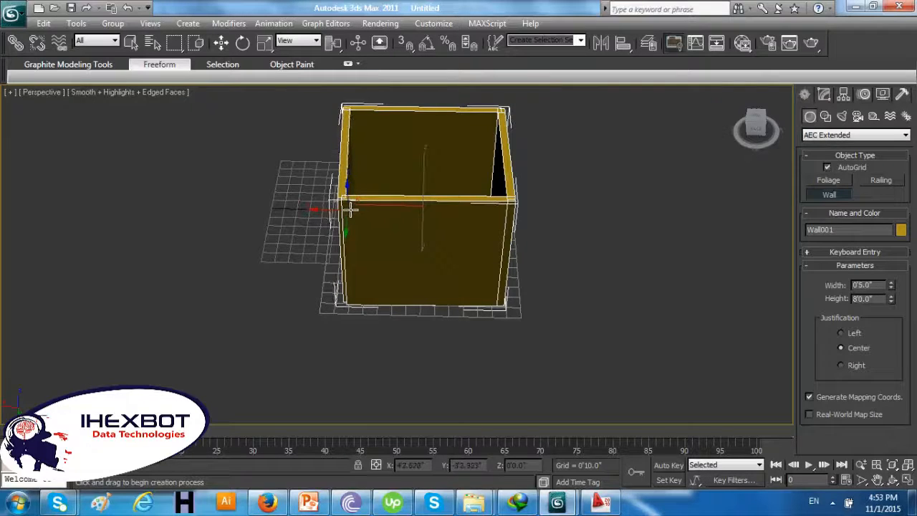
right_click(351, 206)
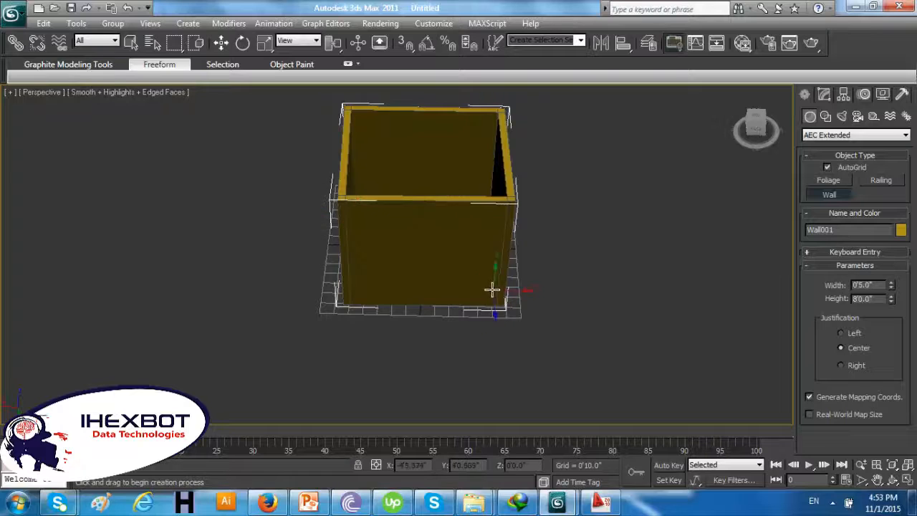
Create a sliding door beside the room, about 2'11" wide, 1'4.5" deep and 6'5" high
scroll(495, 281, "down", 2)
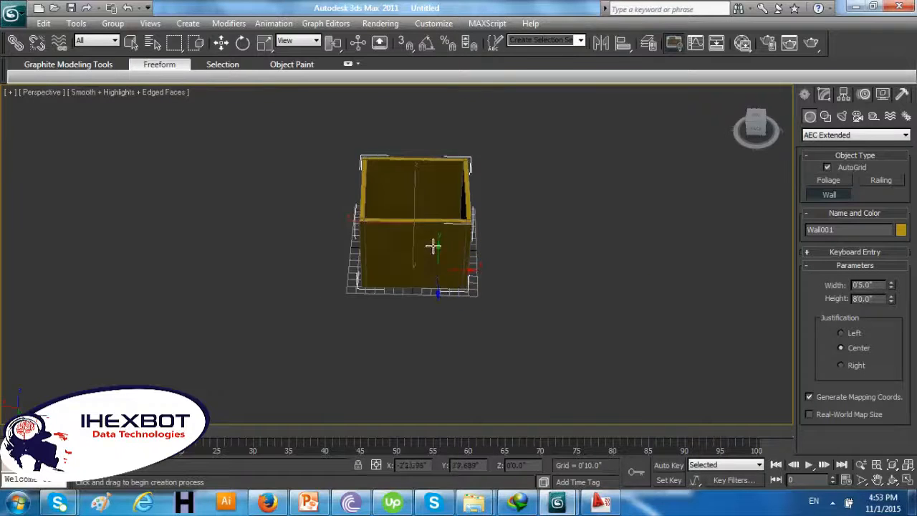
middle_click_drag(433, 246, 445, 222, "alt")
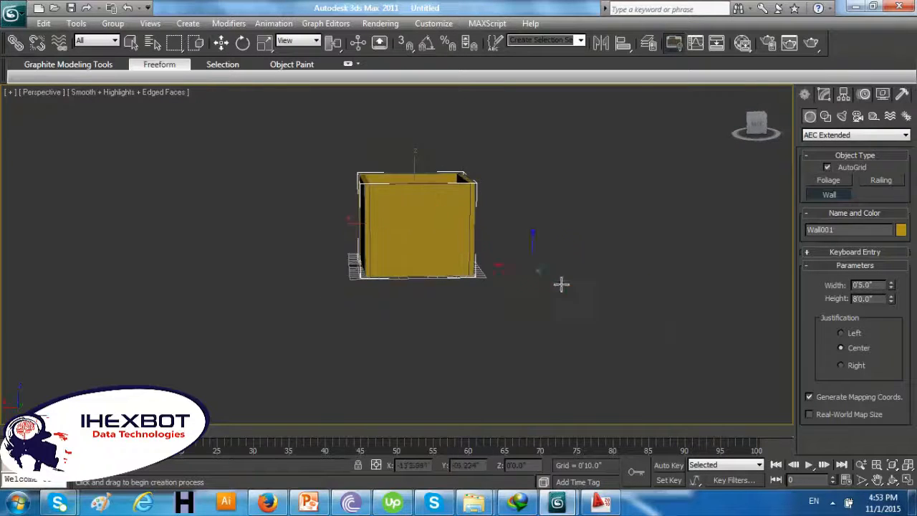
left_click(828, 136)
left_click(827, 208)
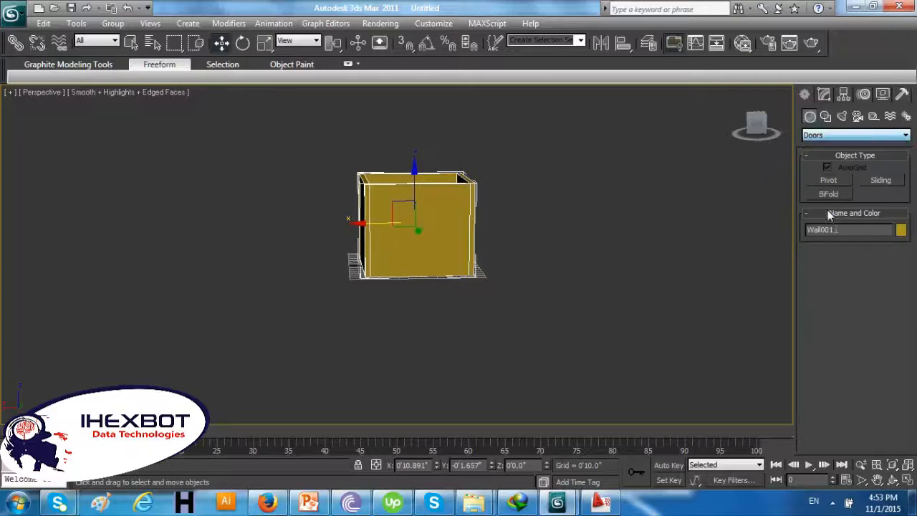
left_click(863, 183)
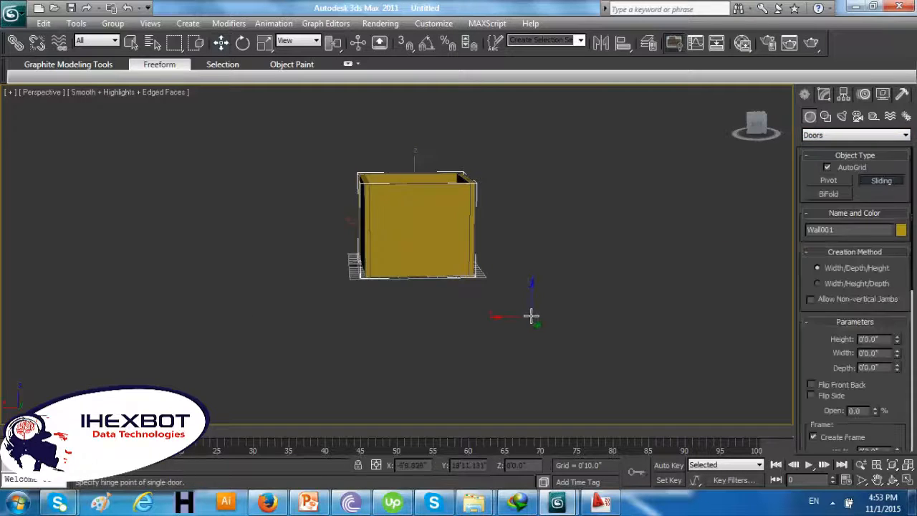
left_click_drag(530, 315, 502, 309)
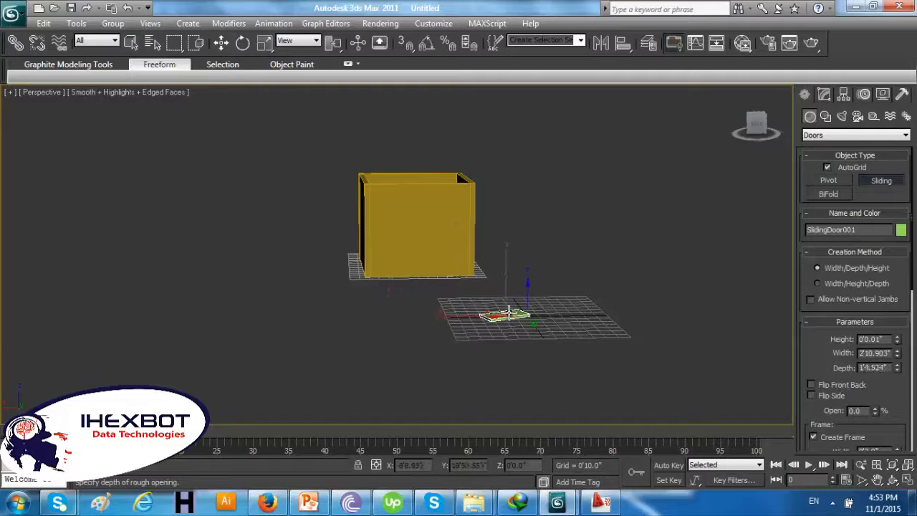
left_click(509, 312)
left_click(542, 219)
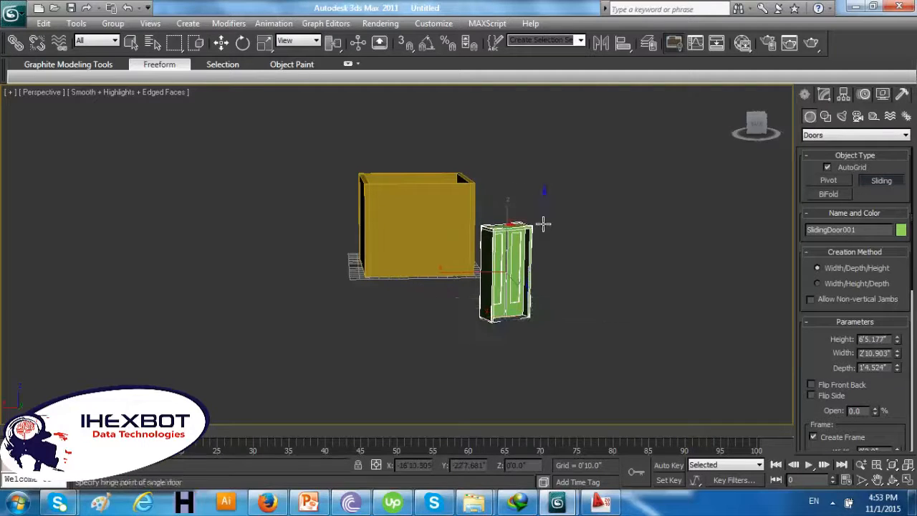
Move the sliding door in front of the room's nearest wall and rotate it about its vertical axis
left_click(221, 43)
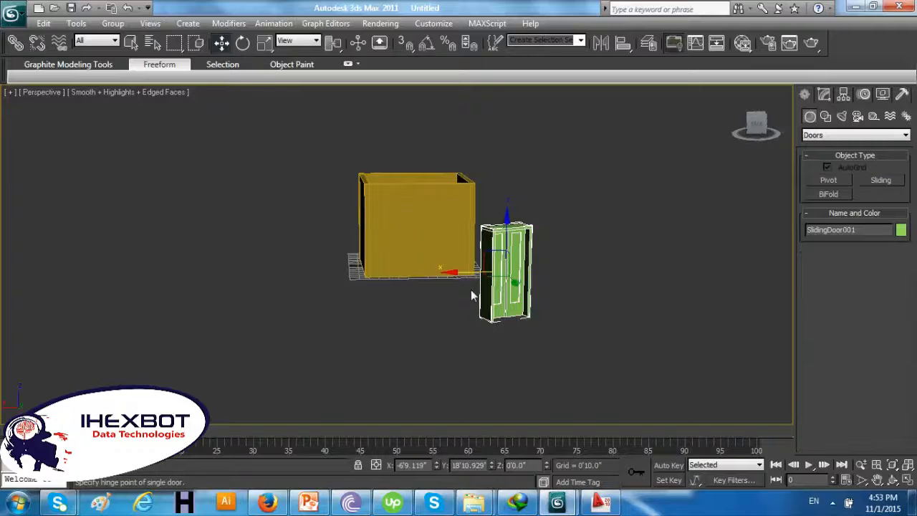
left_click_drag(516, 285, 438, 250)
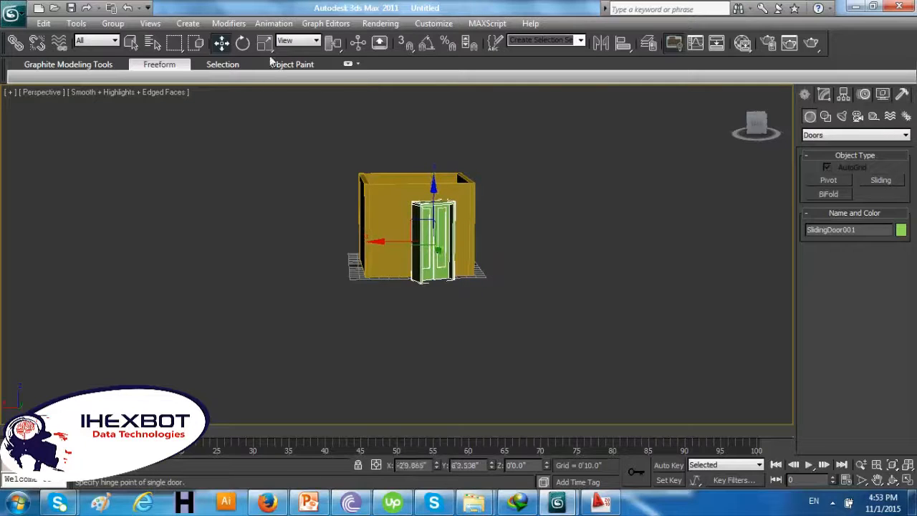
left_click(242, 43)
left_click_drag(417, 282, 405, 289)
Move the sliding door along Y into the wall and set its depth to about 0'5.3"
scroll(479, 280, "up", 6)
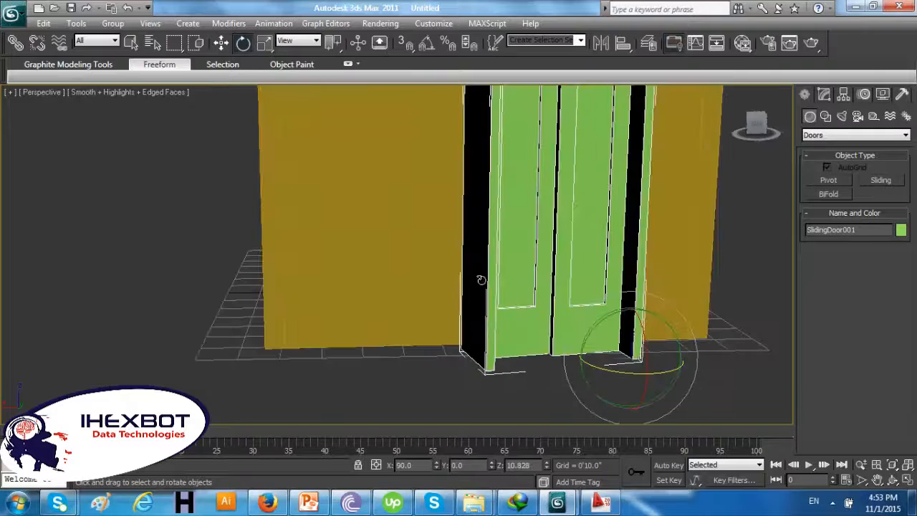
middle_click_drag(480, 280, 499, 371, "alt")
left_click(222, 44)
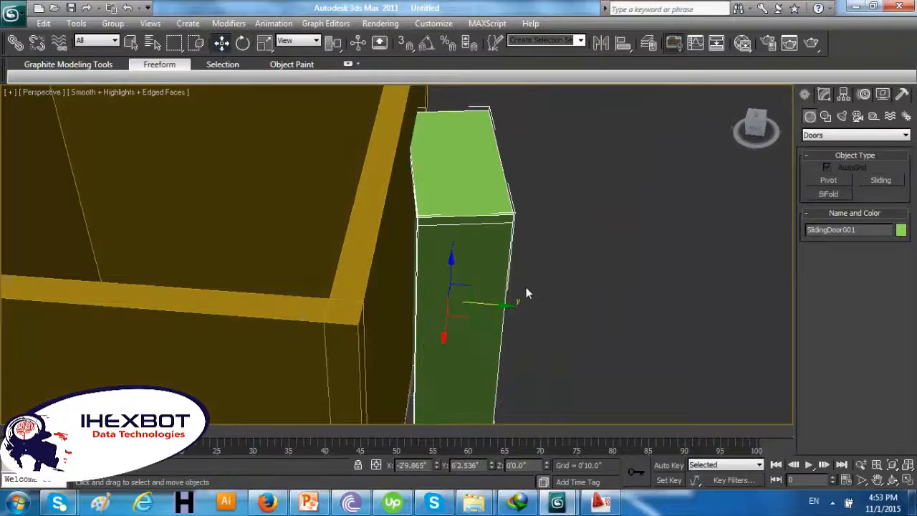
left_click_drag(504, 307, 449, 308)
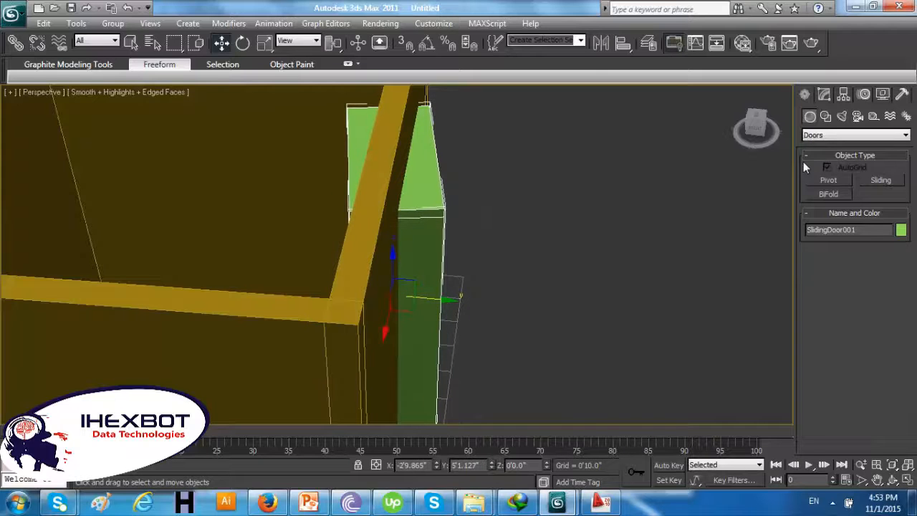
left_click(824, 96)
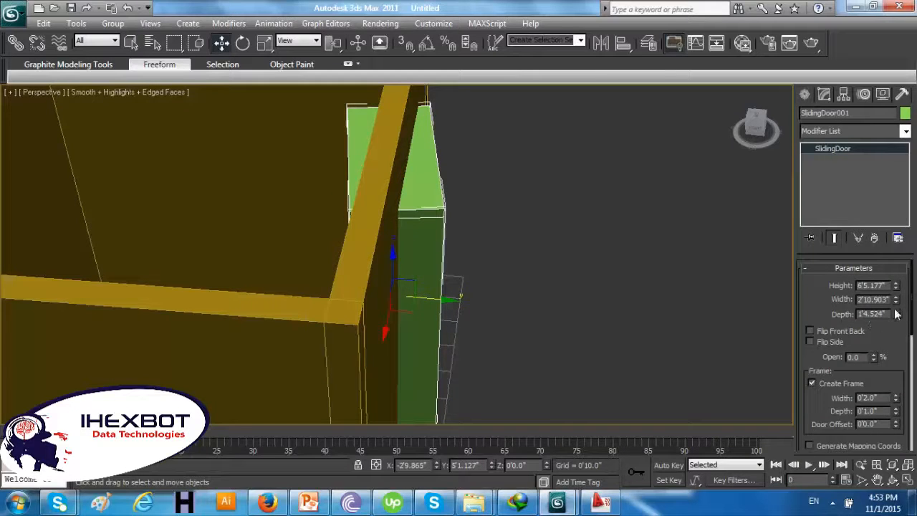
left_click_drag(895, 316, 883, 360)
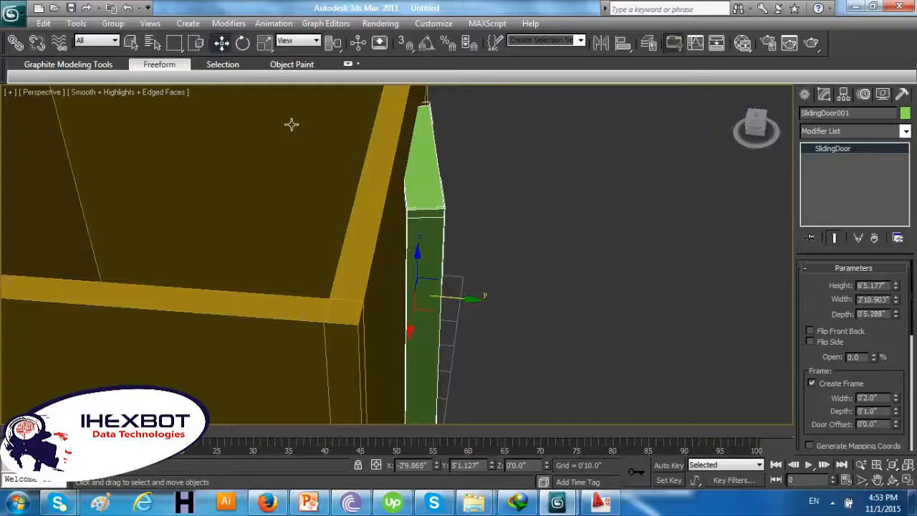
Rotate the sliding door parallel to the wall and move it along Y to about 4'10.4", into the wall's thickness
key("e")
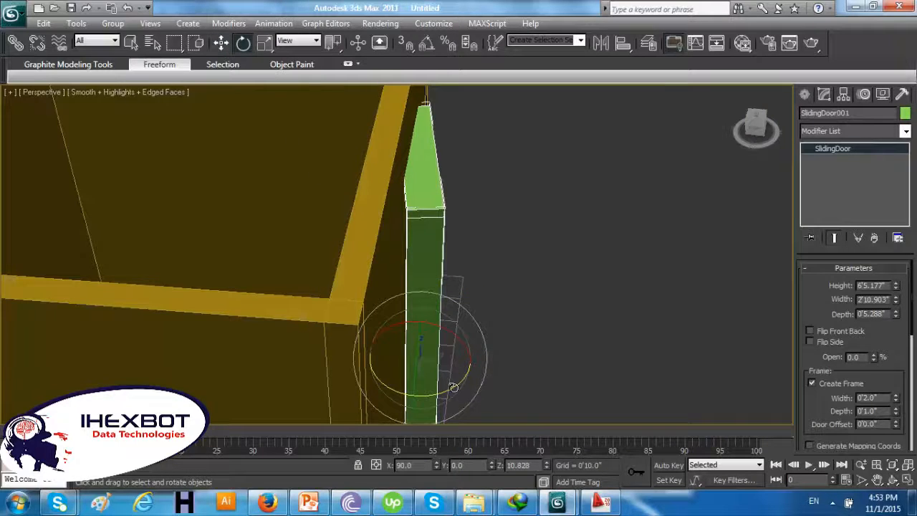
mouse_move(453, 387)
left_mouse_down()
mouse_move(436, 389)
mouse_move(451, 387)
left_mouse_up()
left_click(222, 45)
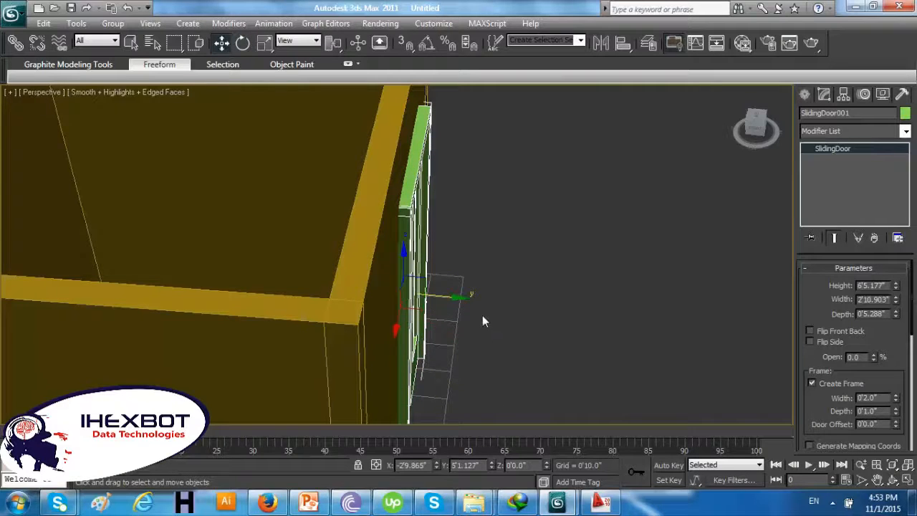
left_click_drag(458, 298, 449, 297)
Select the room's wall around the sliding door and enter its Vertex sub-object level
middle_click_drag(530, 305, 474, 307, "alt")
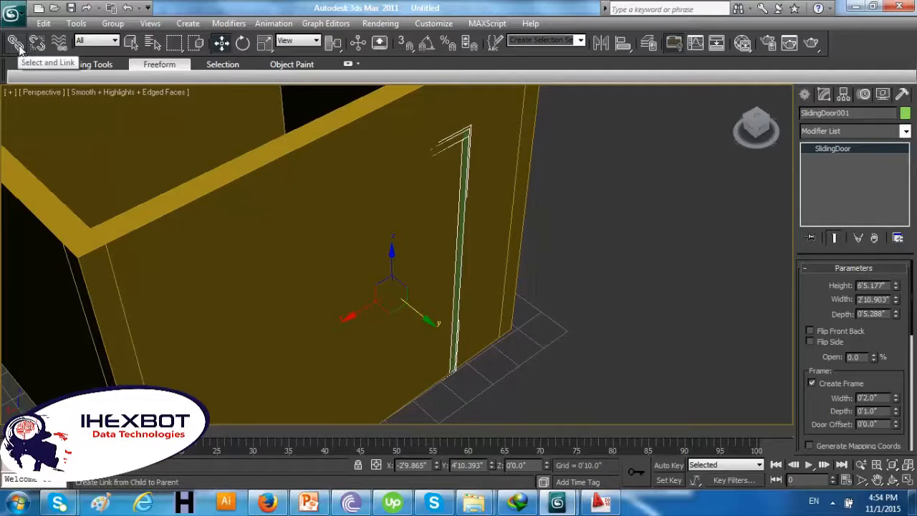
left_click(490, 186)
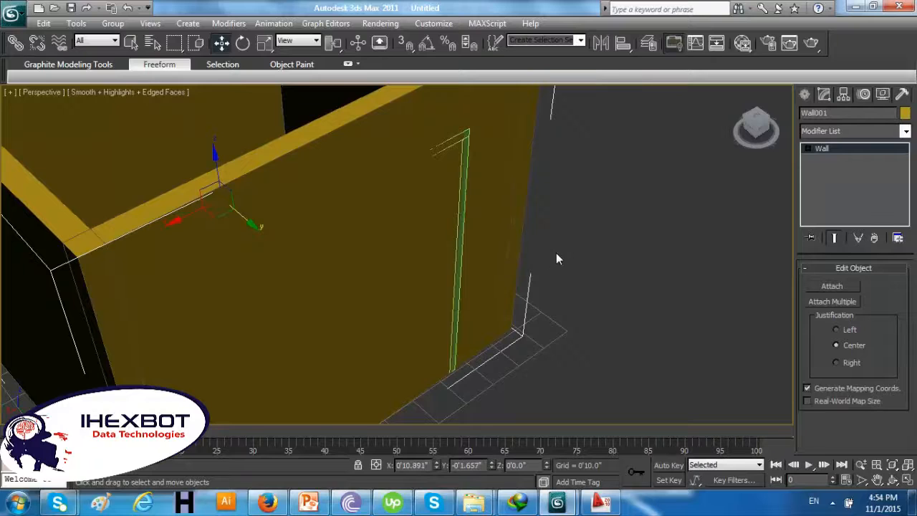
key("1")
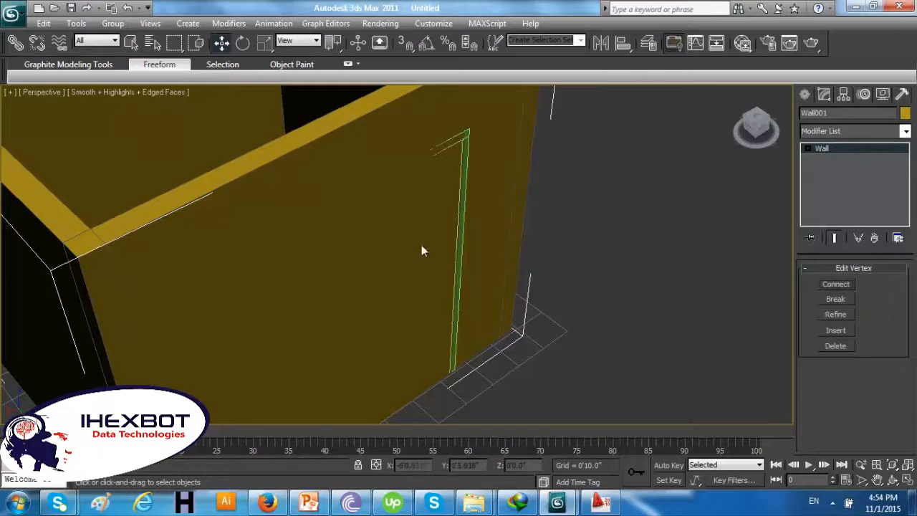
Select SlidingDoor001 by name from the scene's object list and reselect the room's wall at object level
left_click(131, 42)
left_click(152, 42)
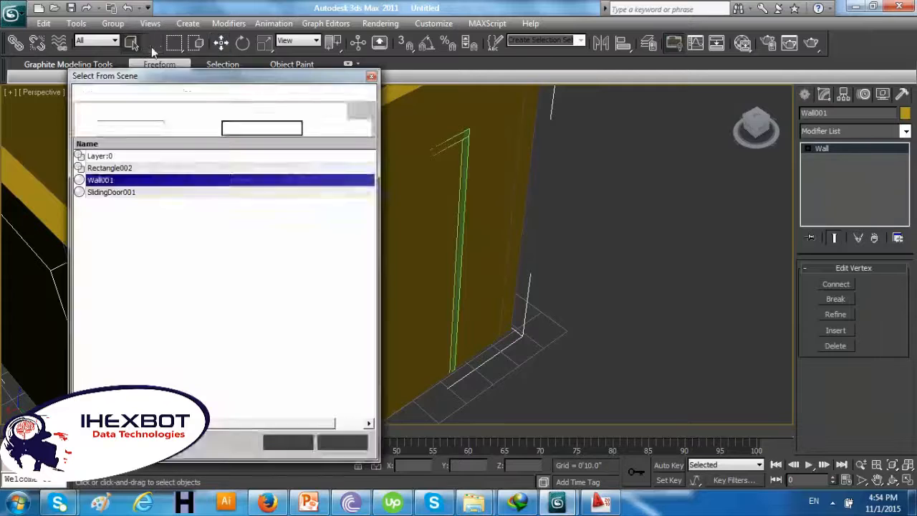
double_click(143, 187)
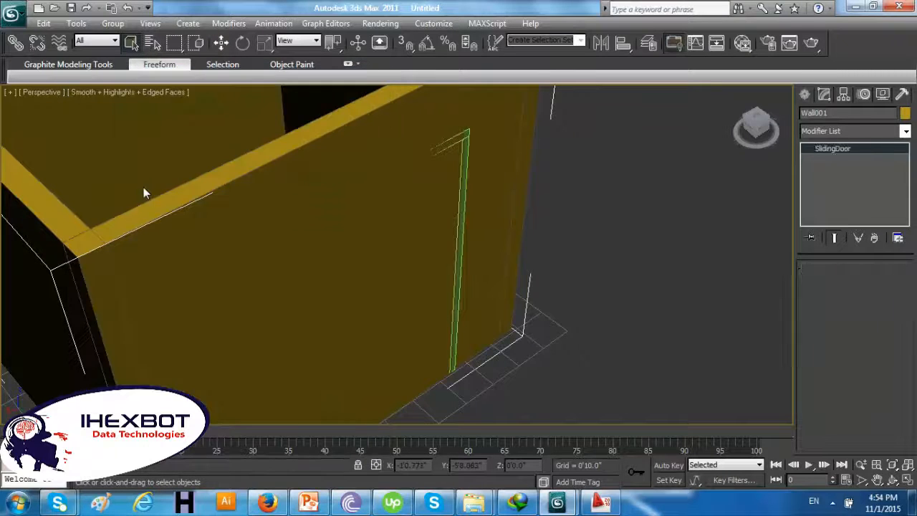
left_click(144, 189)
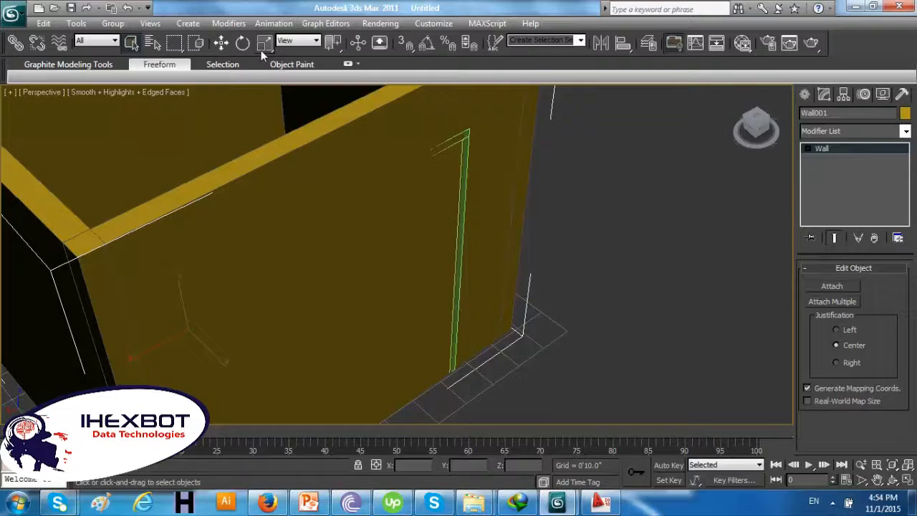
left_click(228, 24)
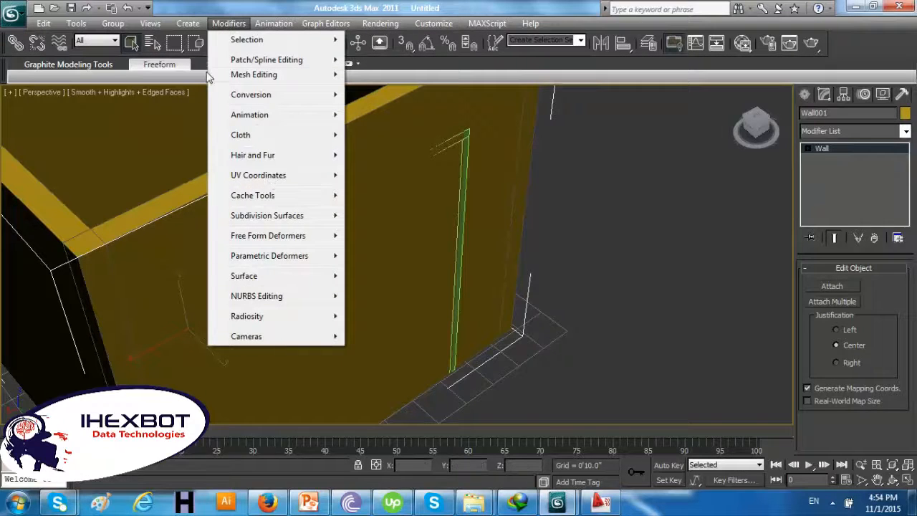
left_click(237, 26)
mouse_move(188, 22)
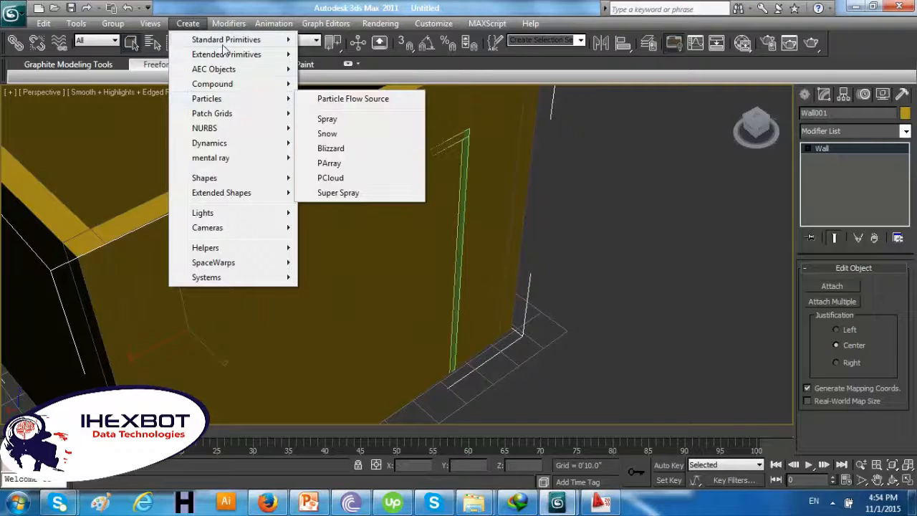
mouse_move(226, 40)
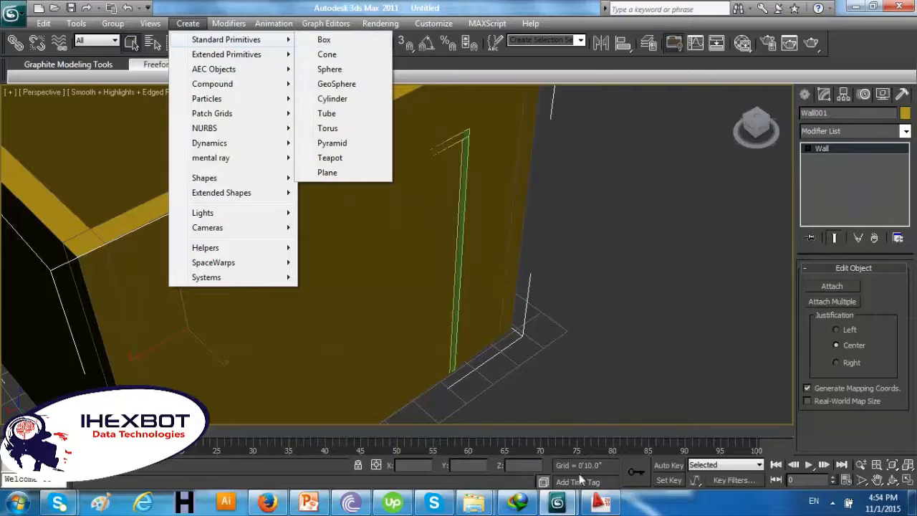
Switch to Autodesk 3ds Max Help, review the Surface Modeling, Utilities and program interface topics, and return to the scene
left_click(557, 504)
left_click(599, 444)
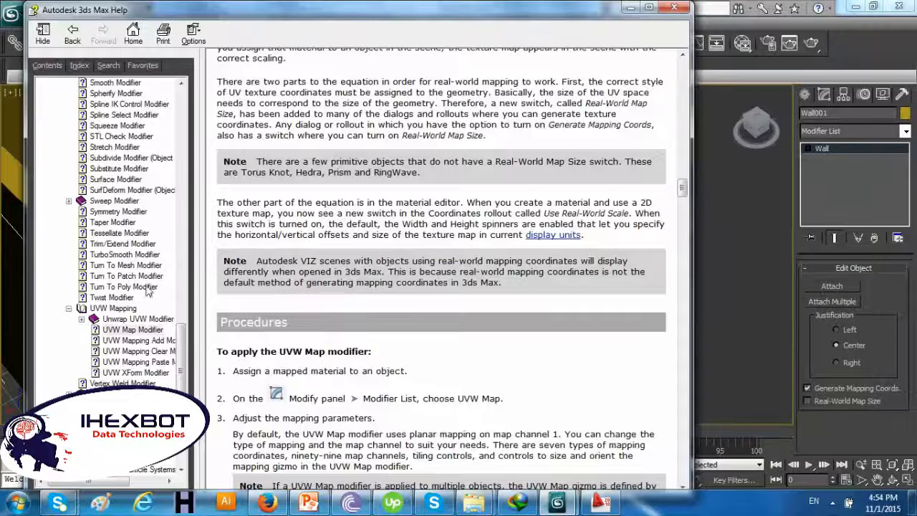
scroll(107, 316, "down", 6)
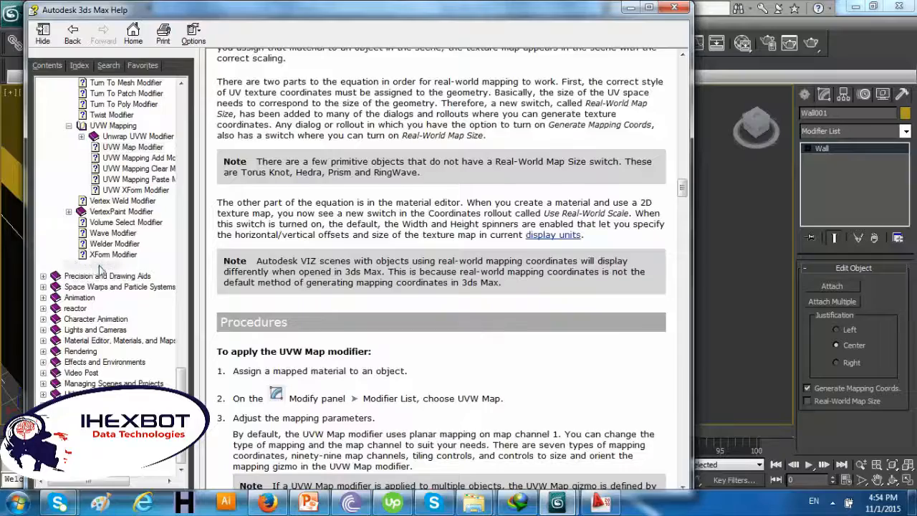
left_click(99, 267)
left_click(330, 250)
scroll(331, 249, "down", 10)
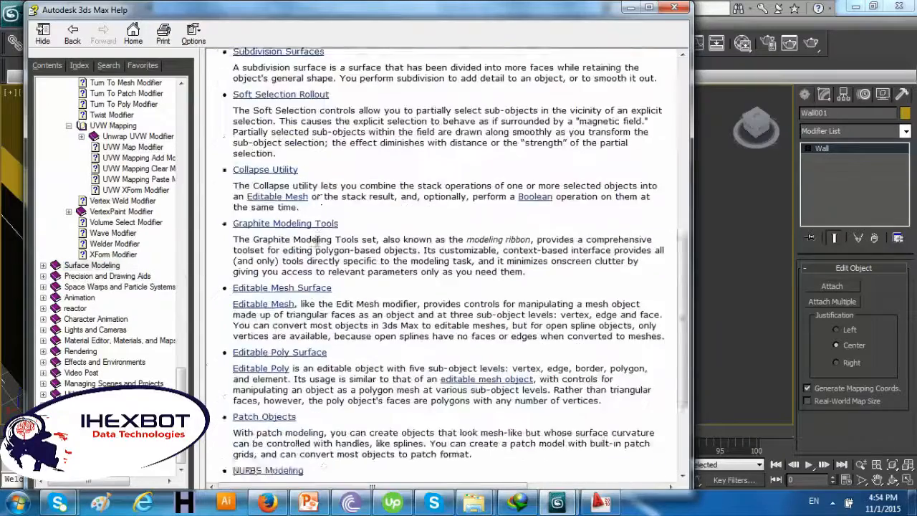
left_click(76, 394)
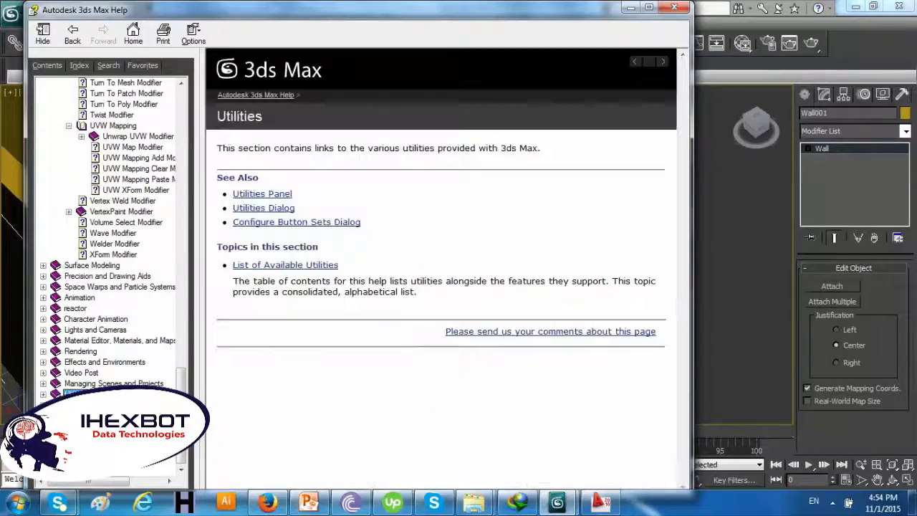
left_click(83, 404)
scroll(346, 259, "down", 15)
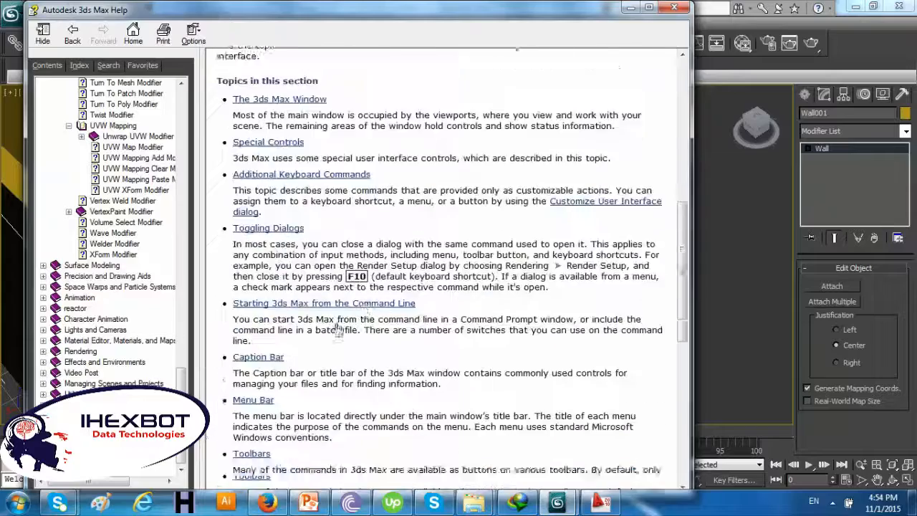
left_click(554, 510)
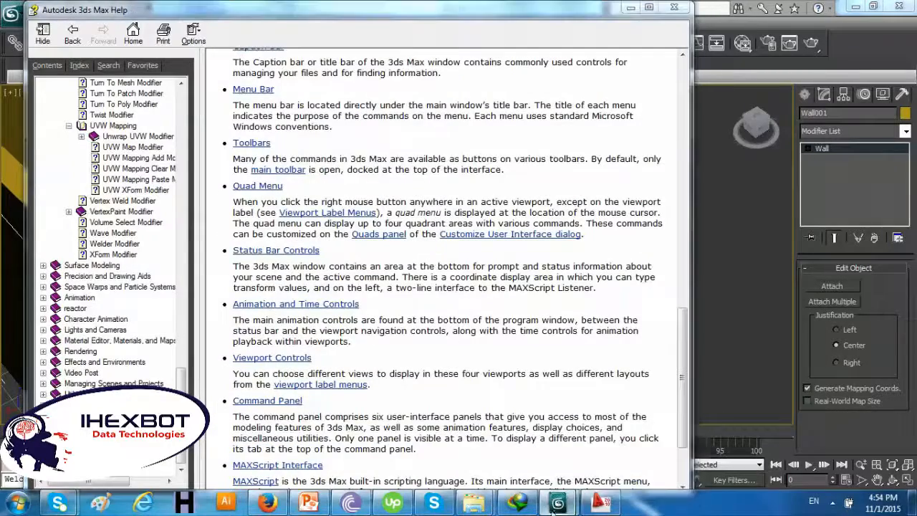
left_click(521, 411)
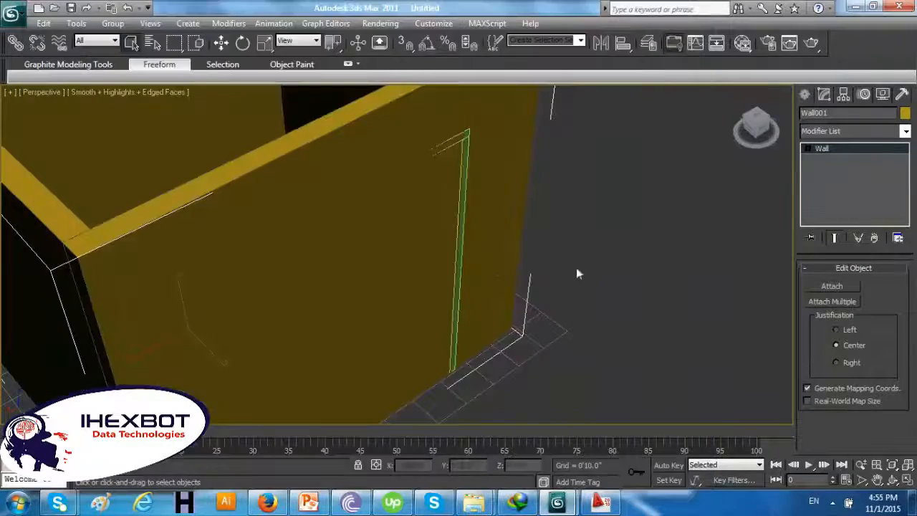
left_click(831, 503)
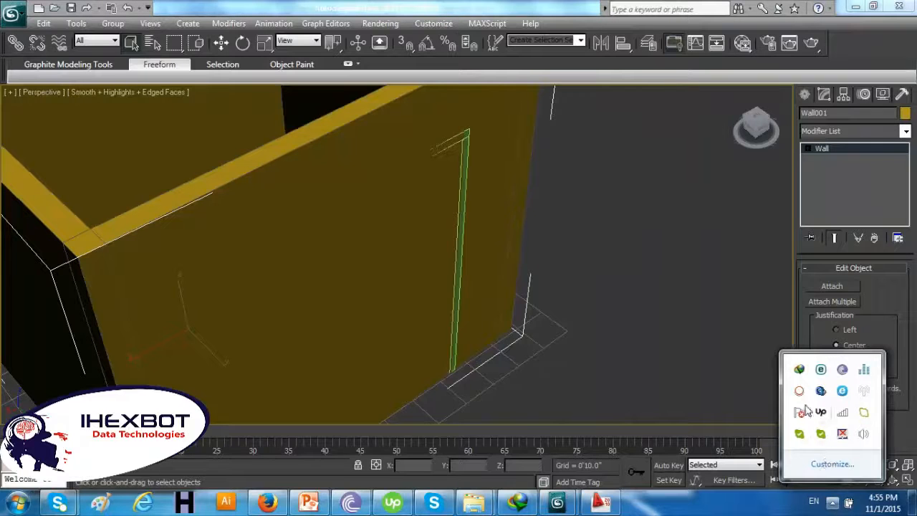